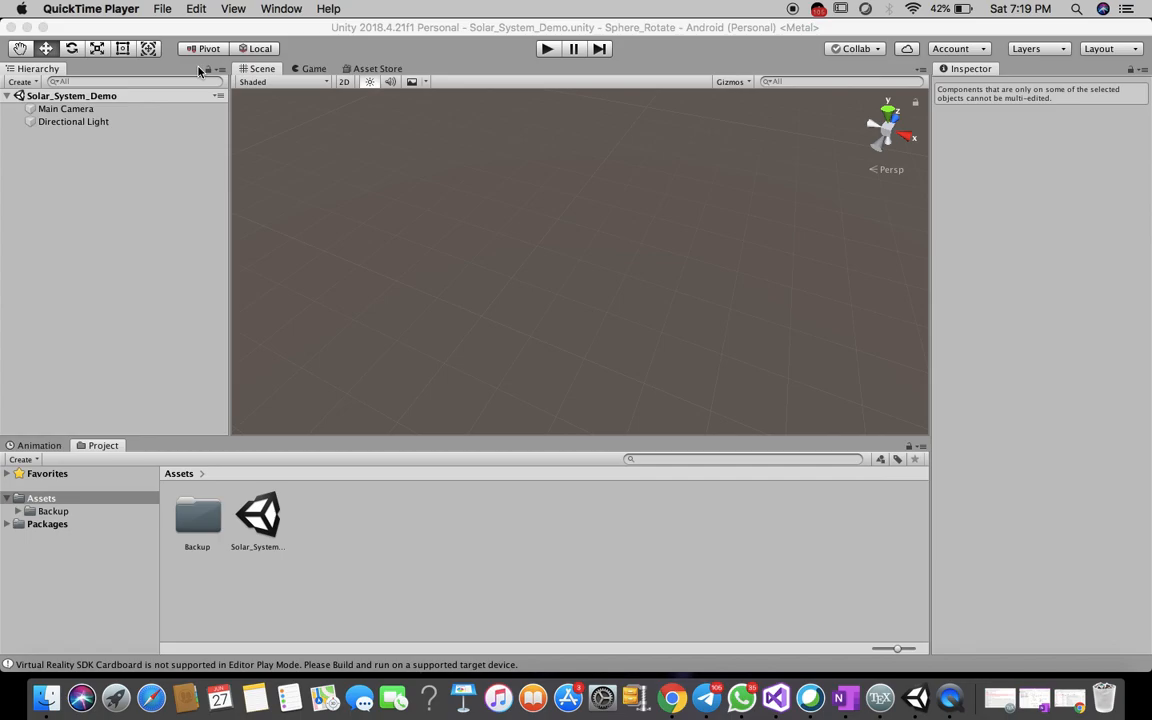
Switch to Unity and add a Plane 3D object to the scene.
click(206, 28)
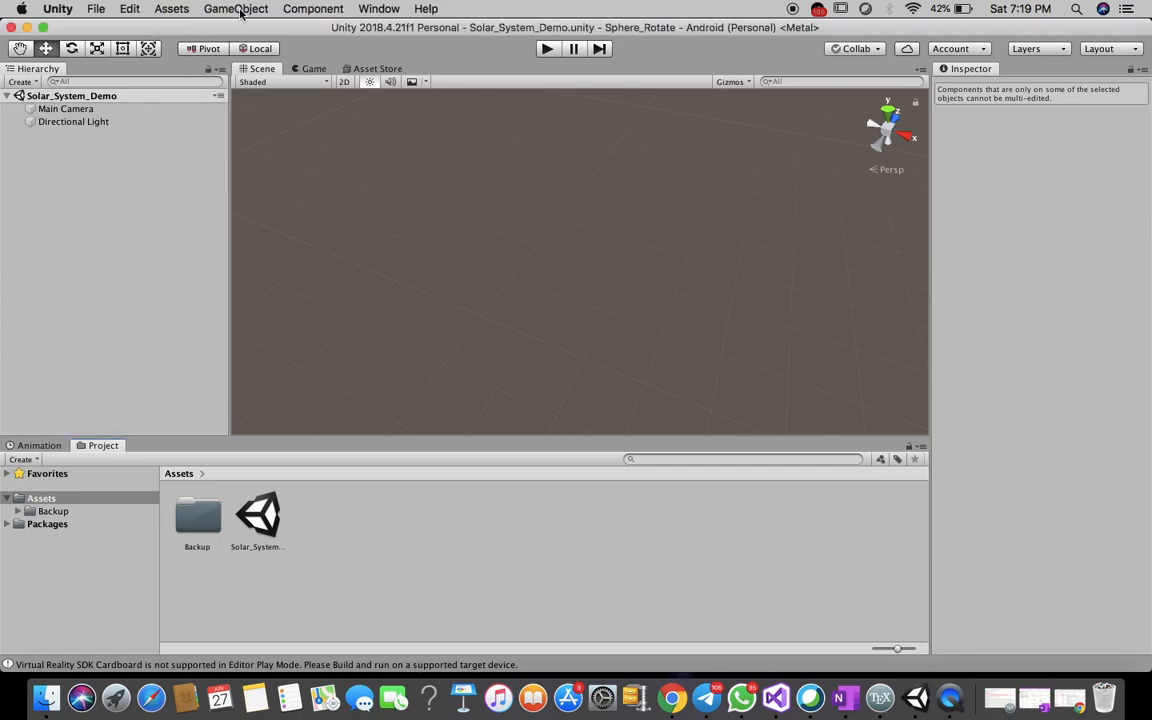
click(238, 9)
mouse_move(262, 60)
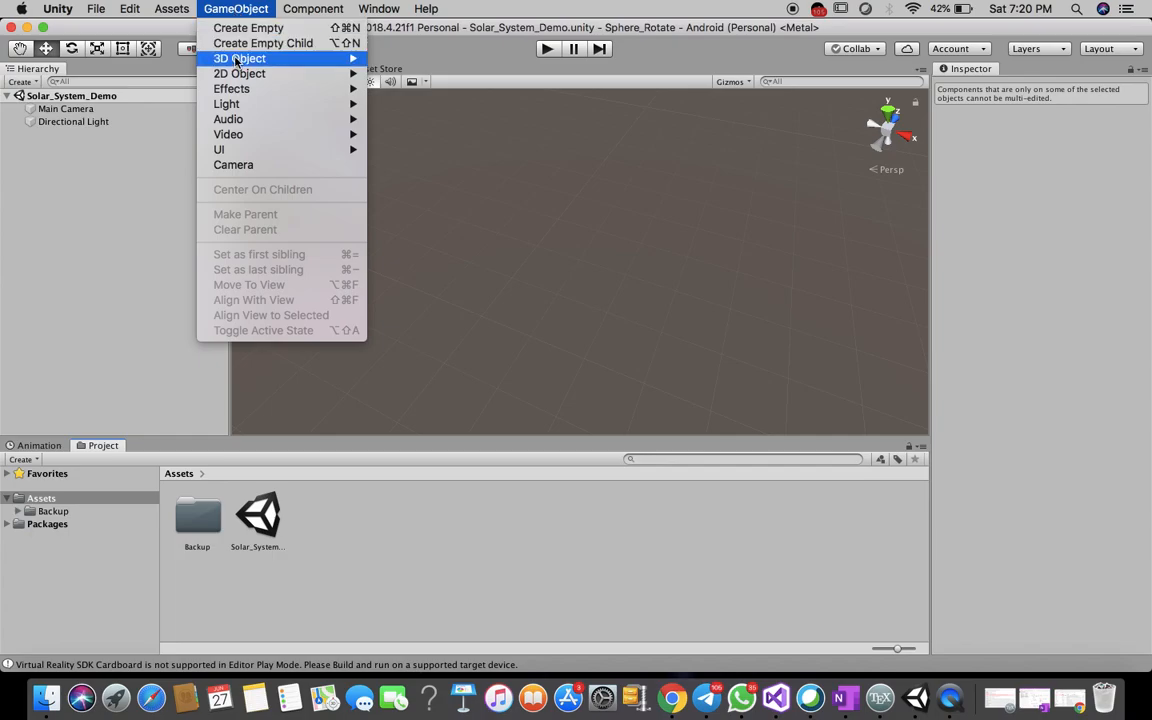
mouse_move(345, 60)
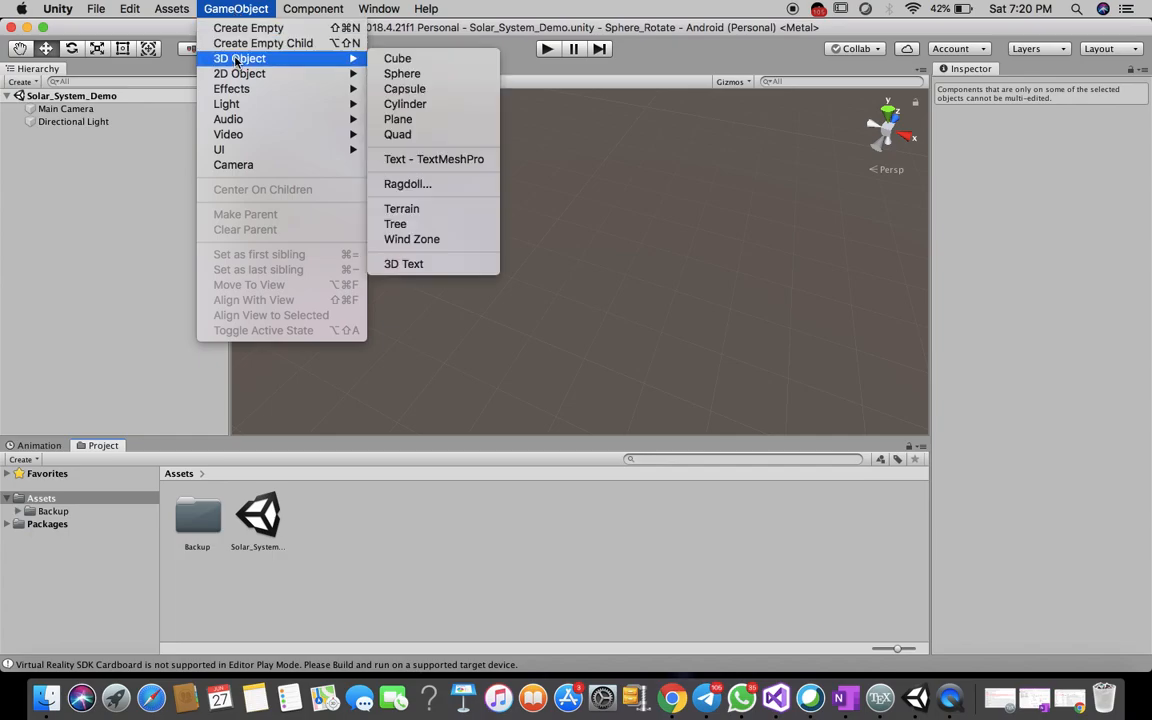
click(415, 121)
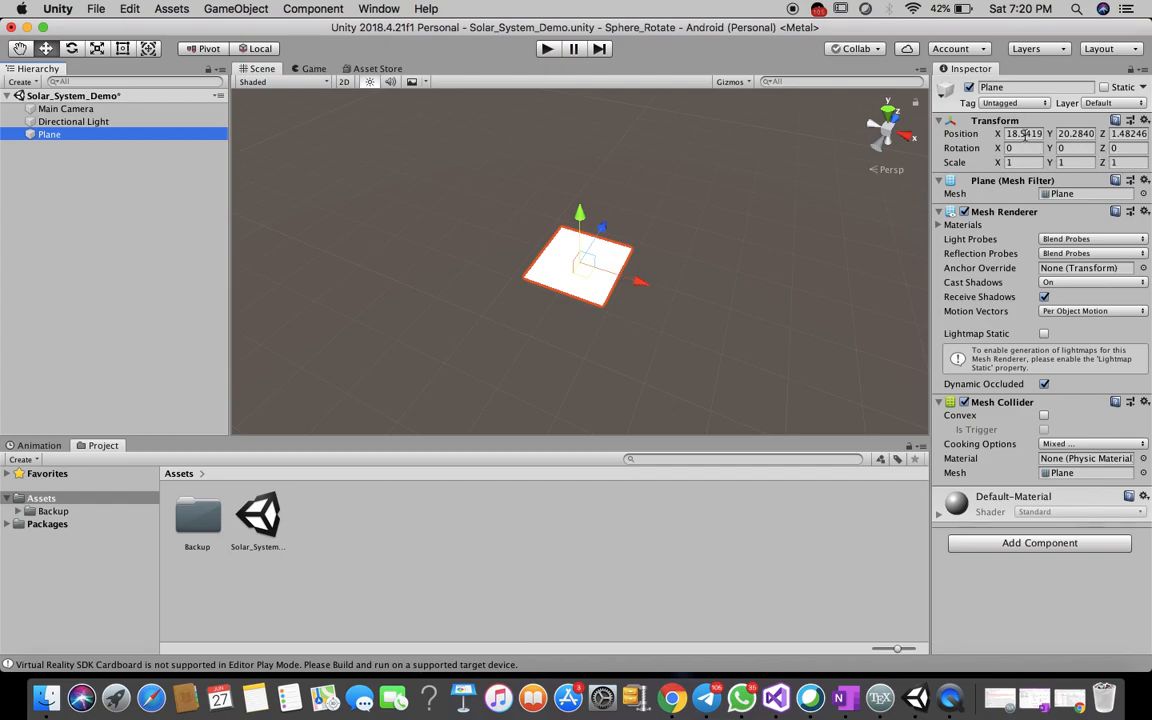
Set the plane's position to 0 on X, Y and Z.
click(1029, 134)
text(0)
key(Tab)
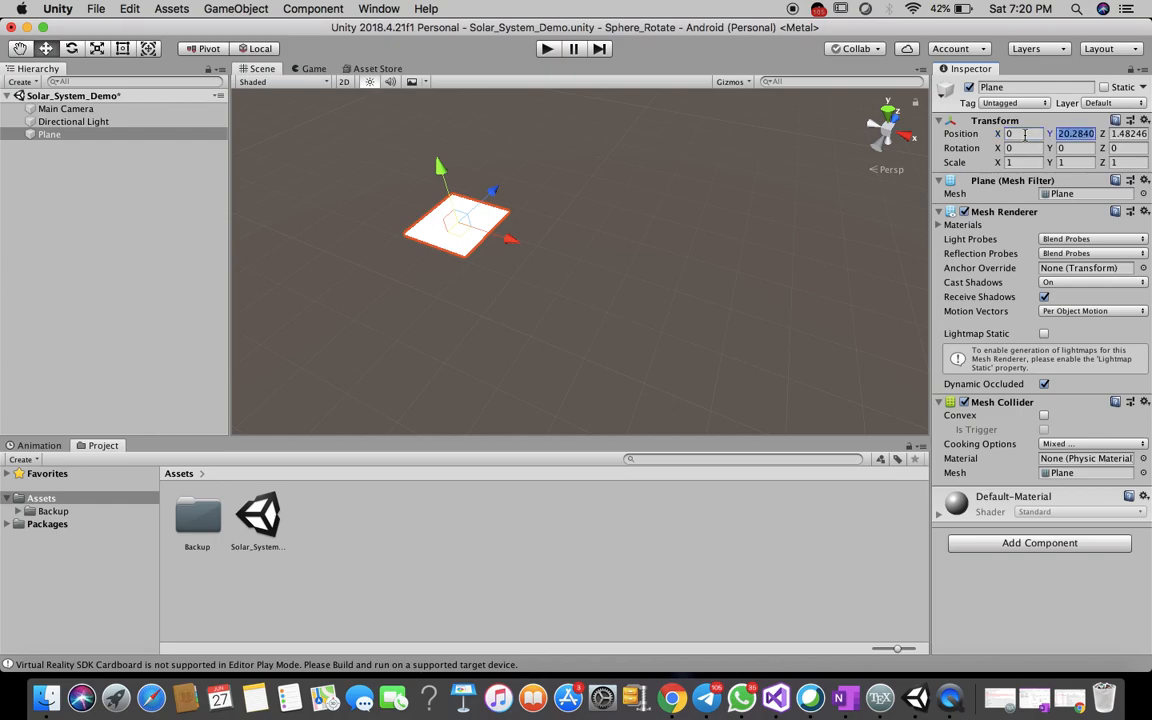
text(0)
key(Tab)
text(0)
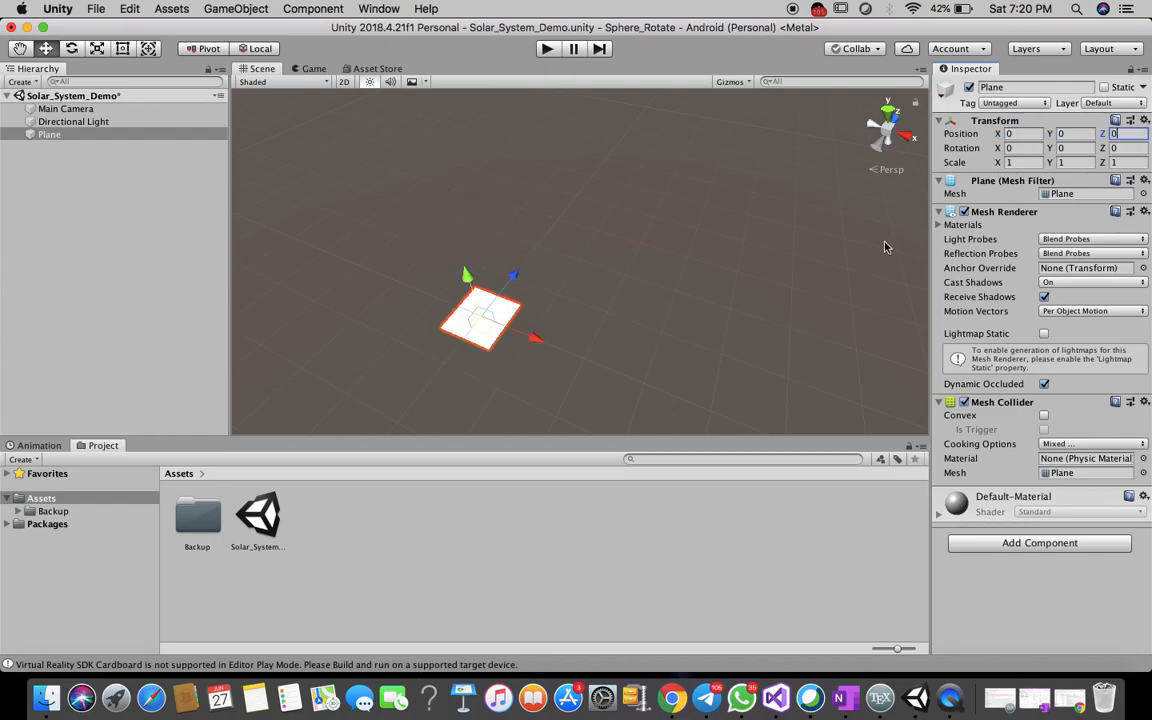
Set the plane's scale to 10 on X, 0 on Y and 10 on Z.
click(1022, 163)
text(10)
key(Tab)
text(0)
key(Tab)
text(0)
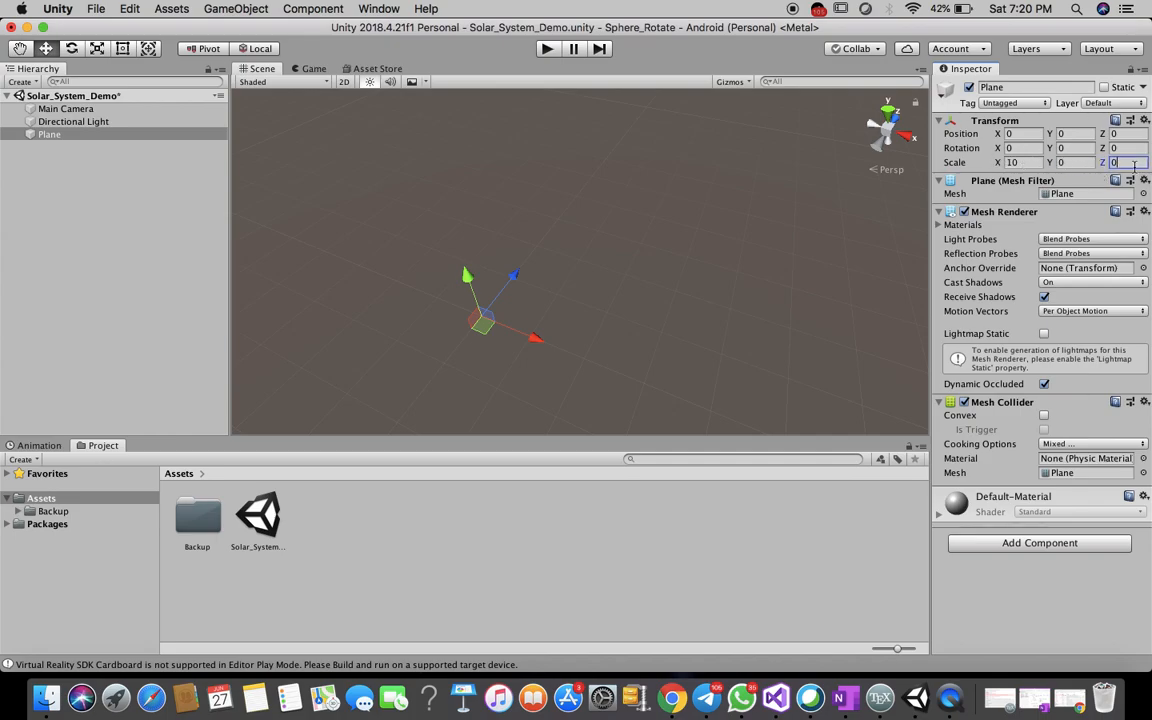
text(10)
key(Return)
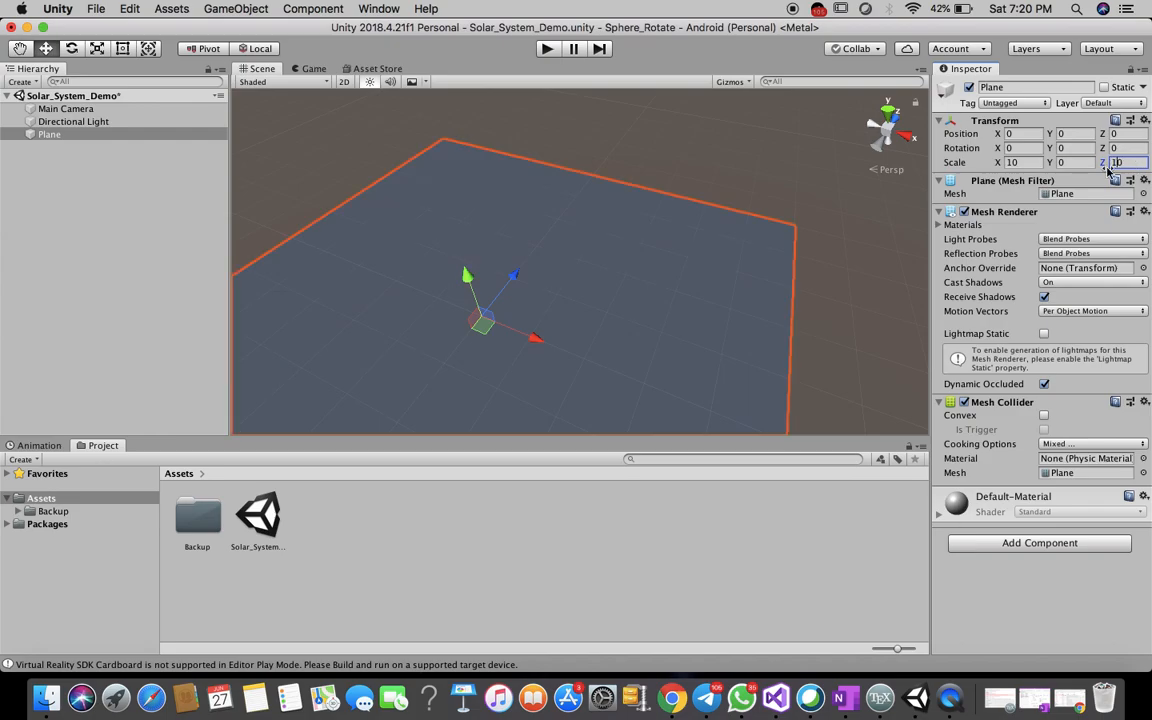
click(820, 270)
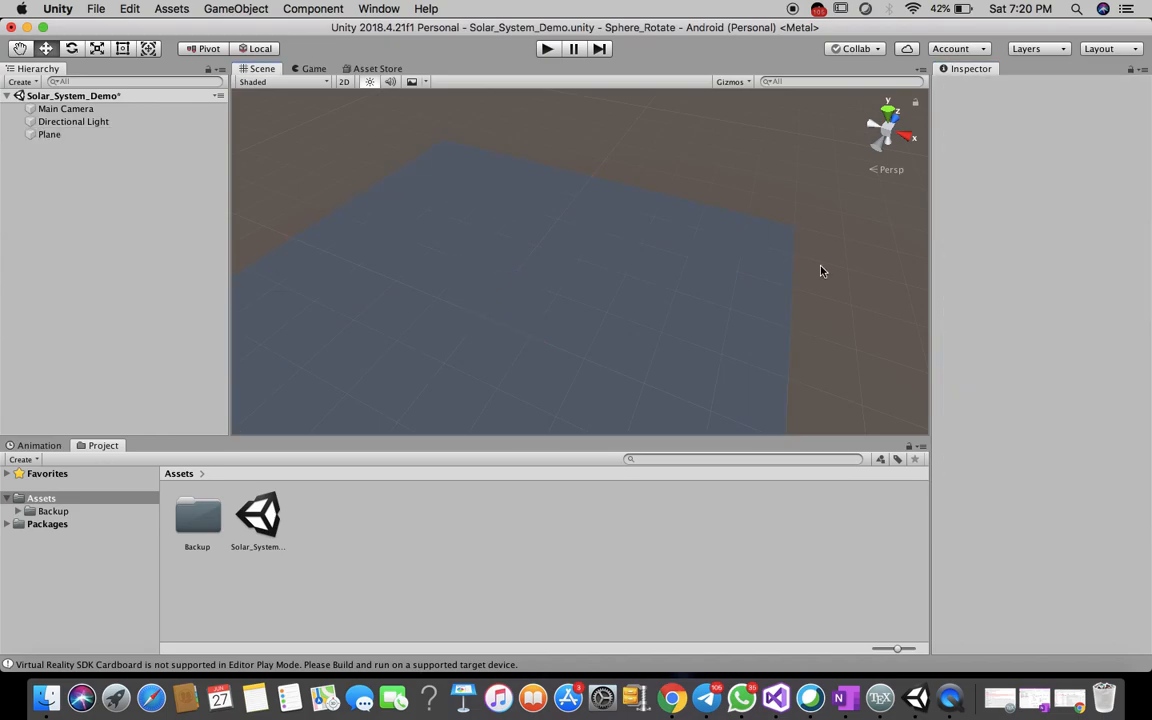
click(643, 298)
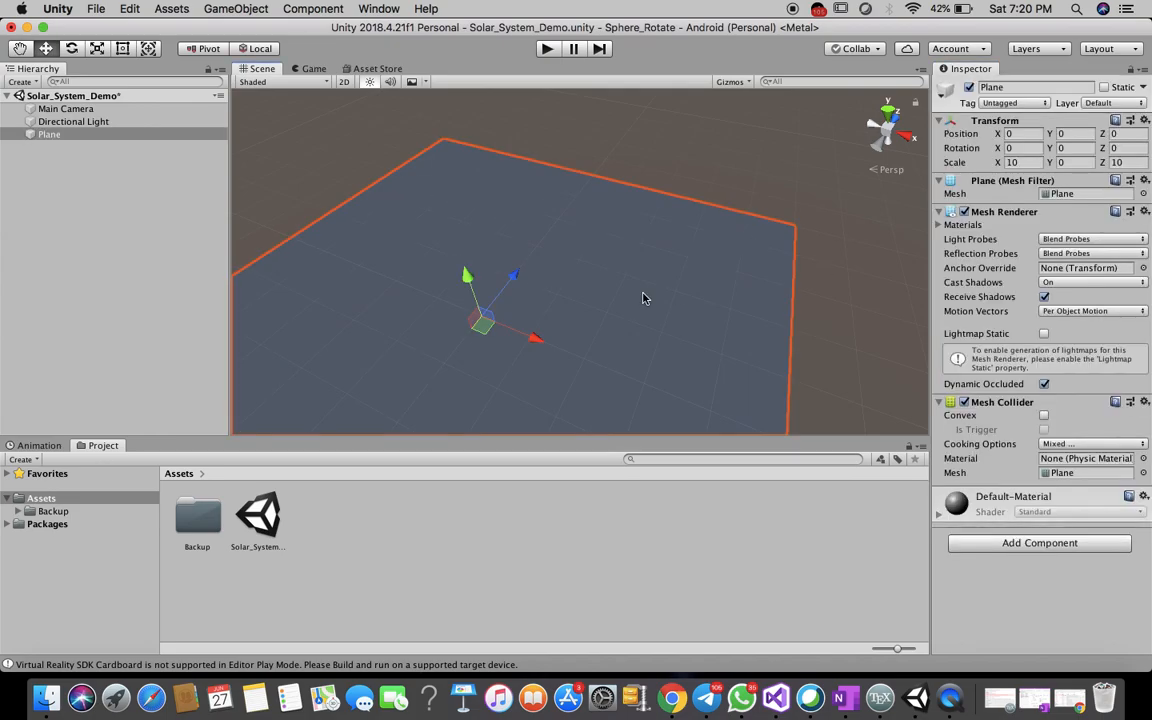
Set the plane's Y scale to 1 and keep the plane selected.
click(1070, 162)
text(10)
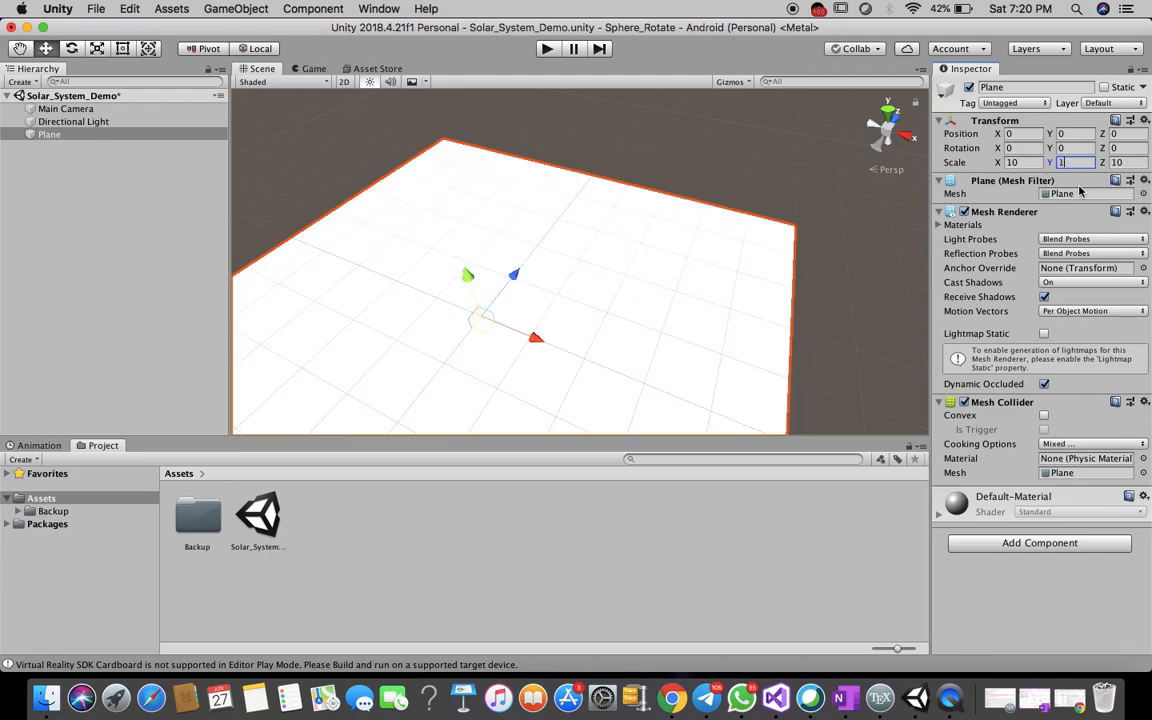
click(825, 283)
click(594, 295)
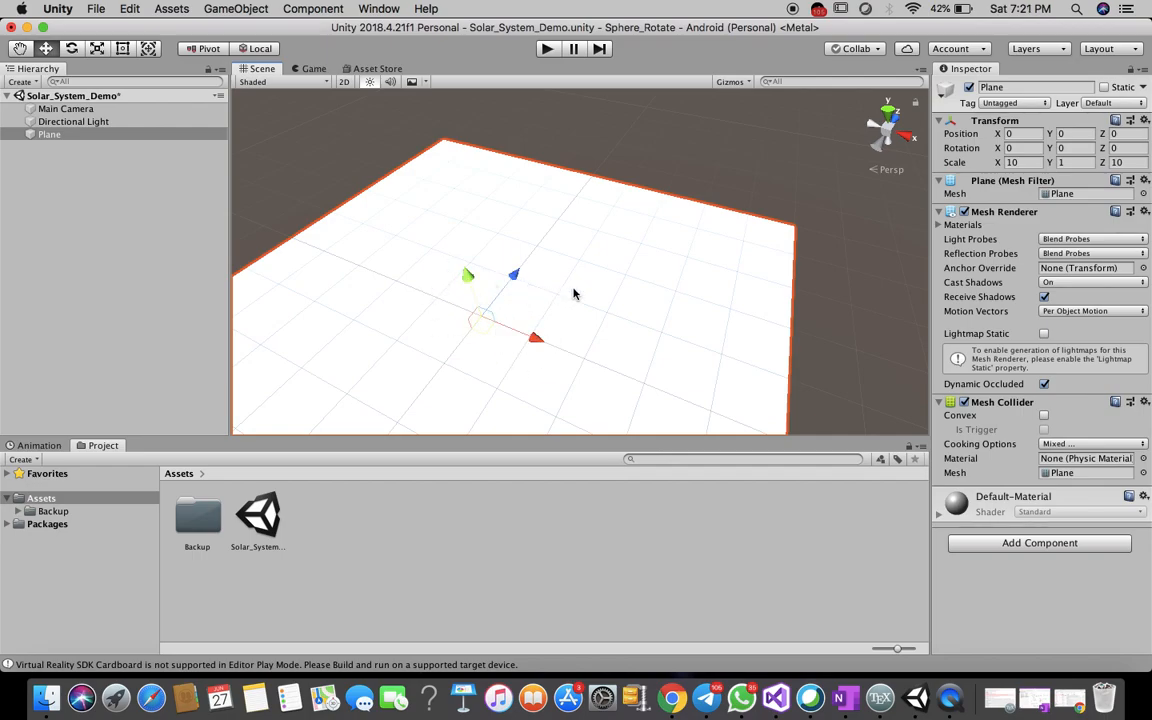
Try the Move tool on the plane, shifting it to about 1 on Y and about -1 on X.
scroll(615, 265, down, 5)
scroll(615, 265, down, 1)
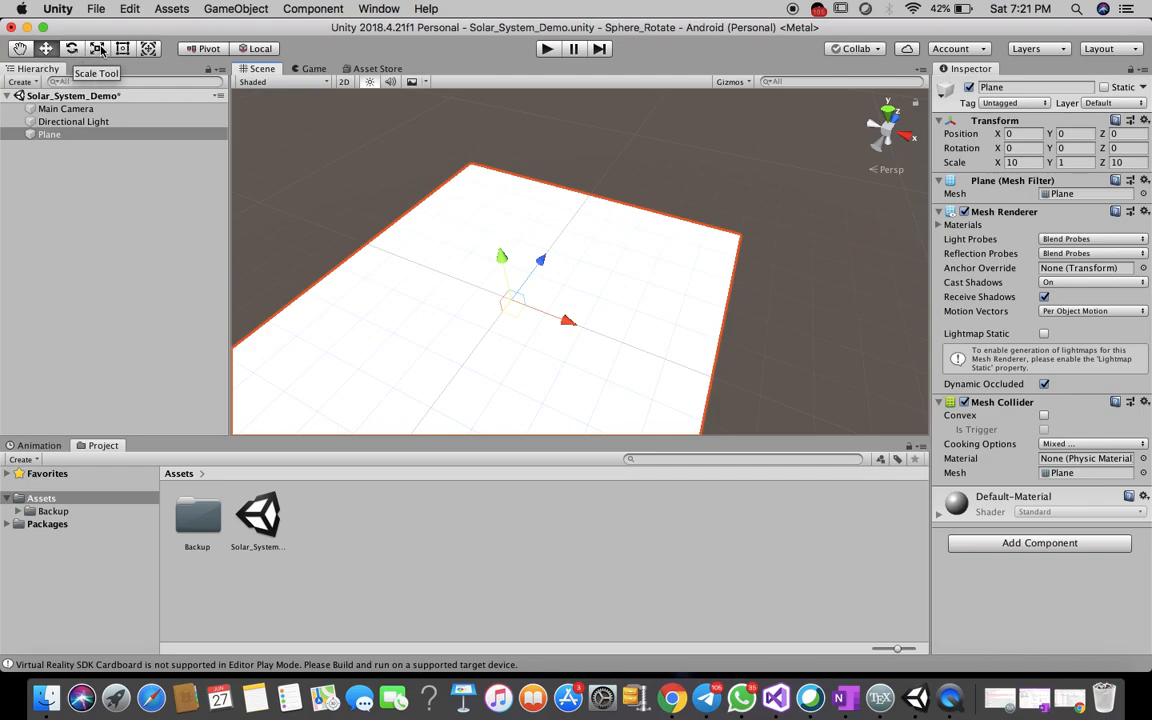
click(20, 50)
drag(373, 337, 424, 252)
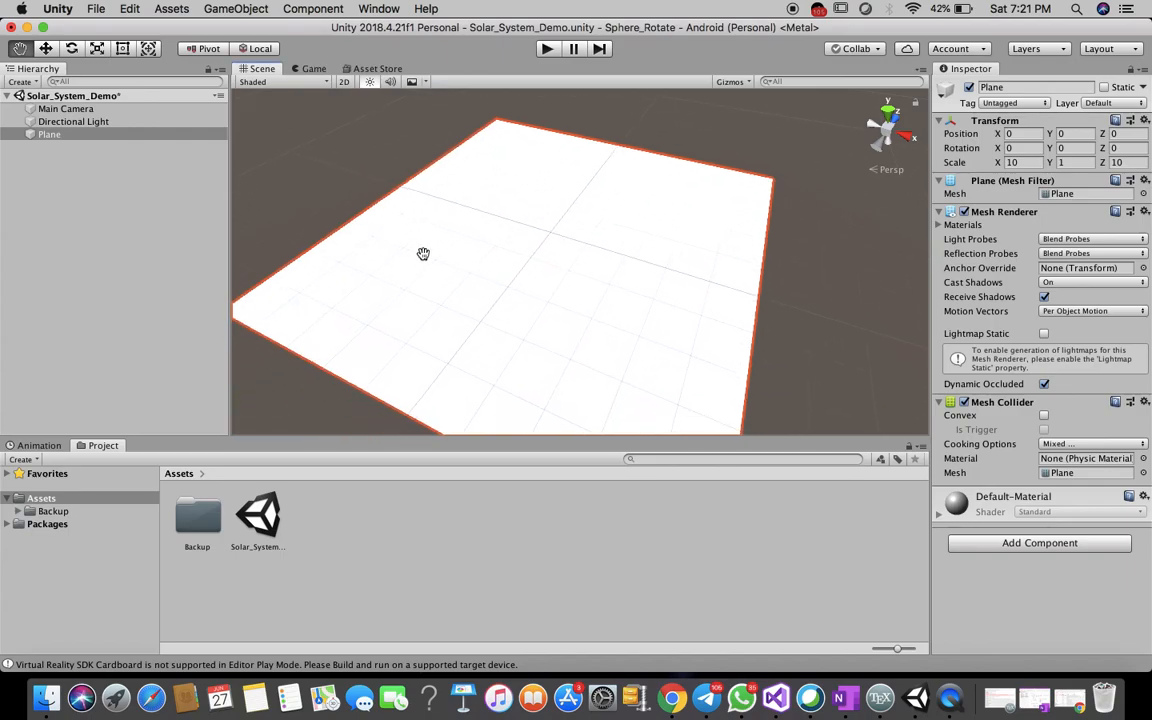
click(45, 49)
mouse_move(546, 182)
mouse_down()
mouse_move(540, 134)
mouse_move(545, 175)
mouse_up()
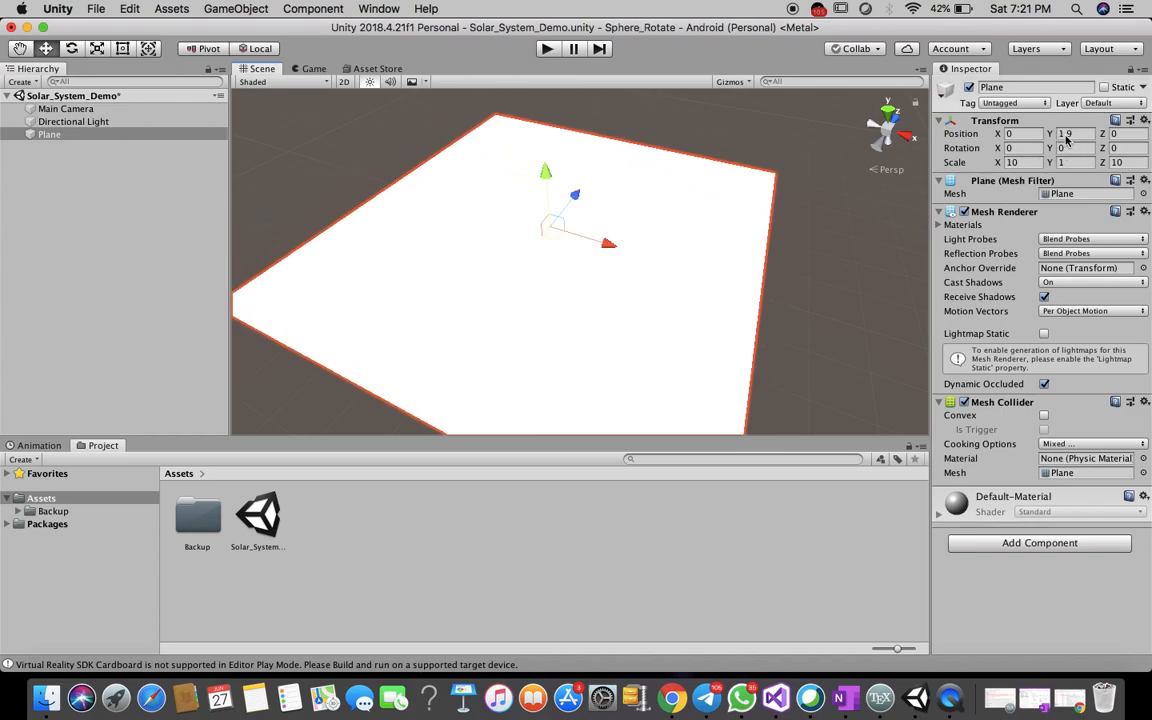
mouse_move(545, 175)
mouse_down()
mouse_move(541, 145)
mouse_move(545, 192)
mouse_up()
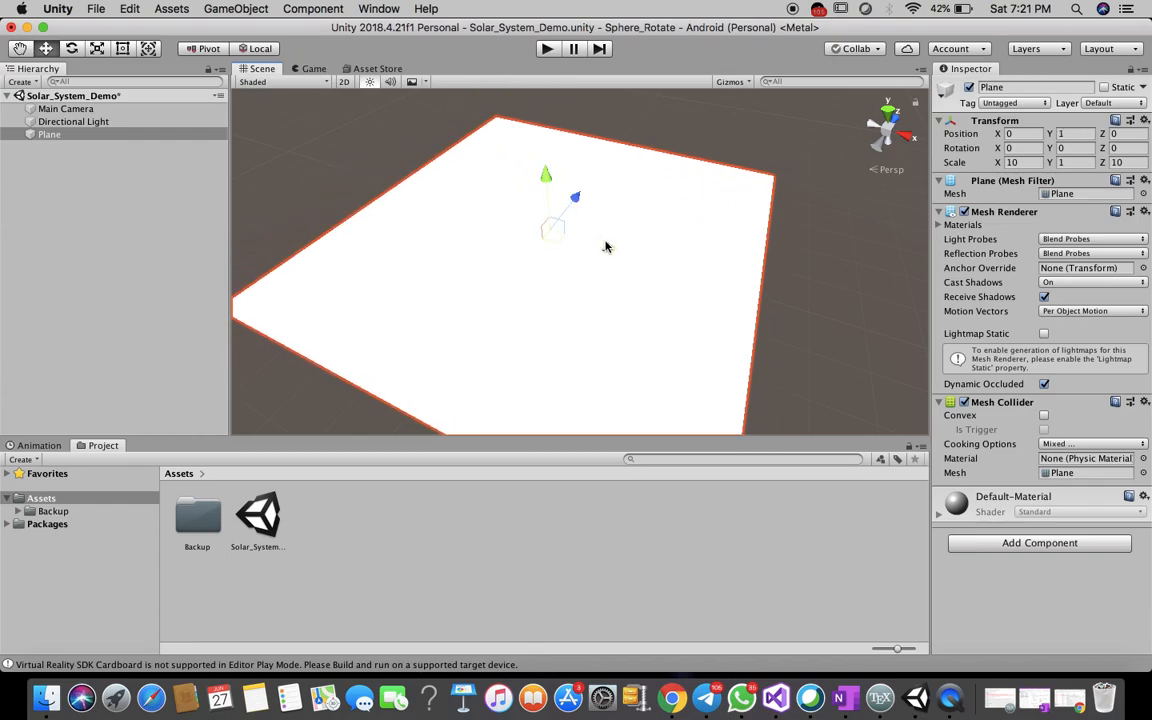
mouse_move(610, 249)
mouse_down()
mouse_move(645, 260)
mouse_move(591, 240)
mouse_move(630, 255)
mouse_move(607, 247)
mouse_up()
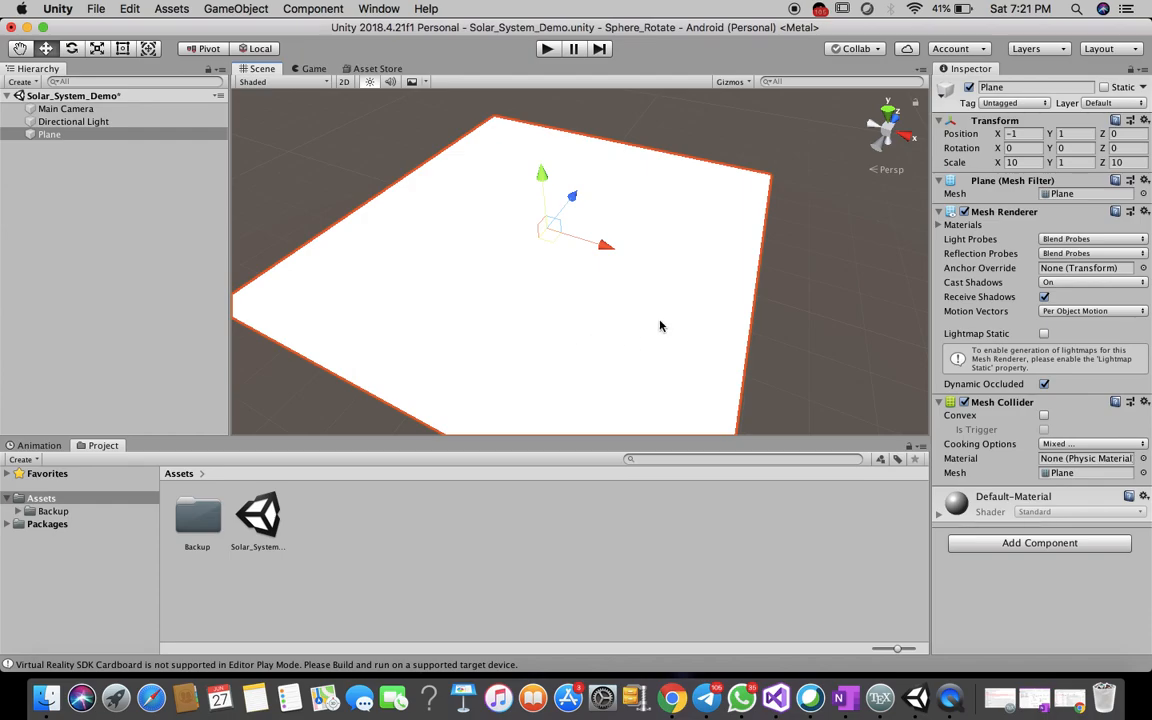
Set the plane's X and Y position to 0 and save the scene.
click(1022, 133)
text(0)
key(Tab)
text(0)
key(Tab)
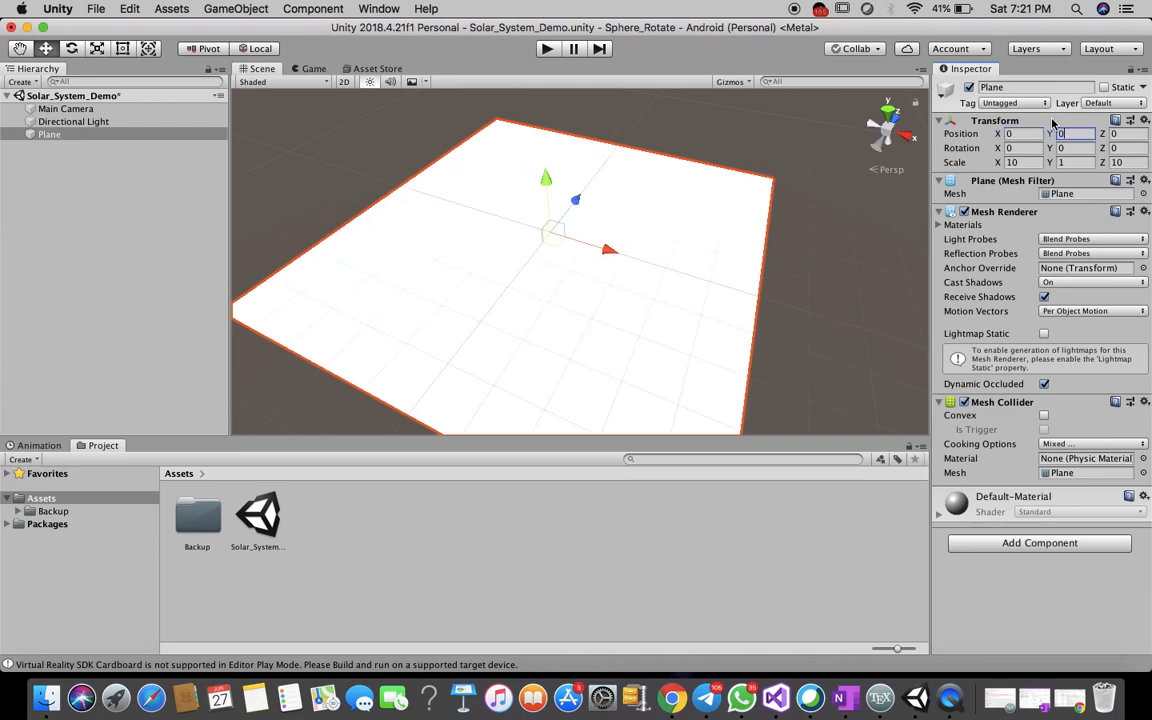
click(853, 322)
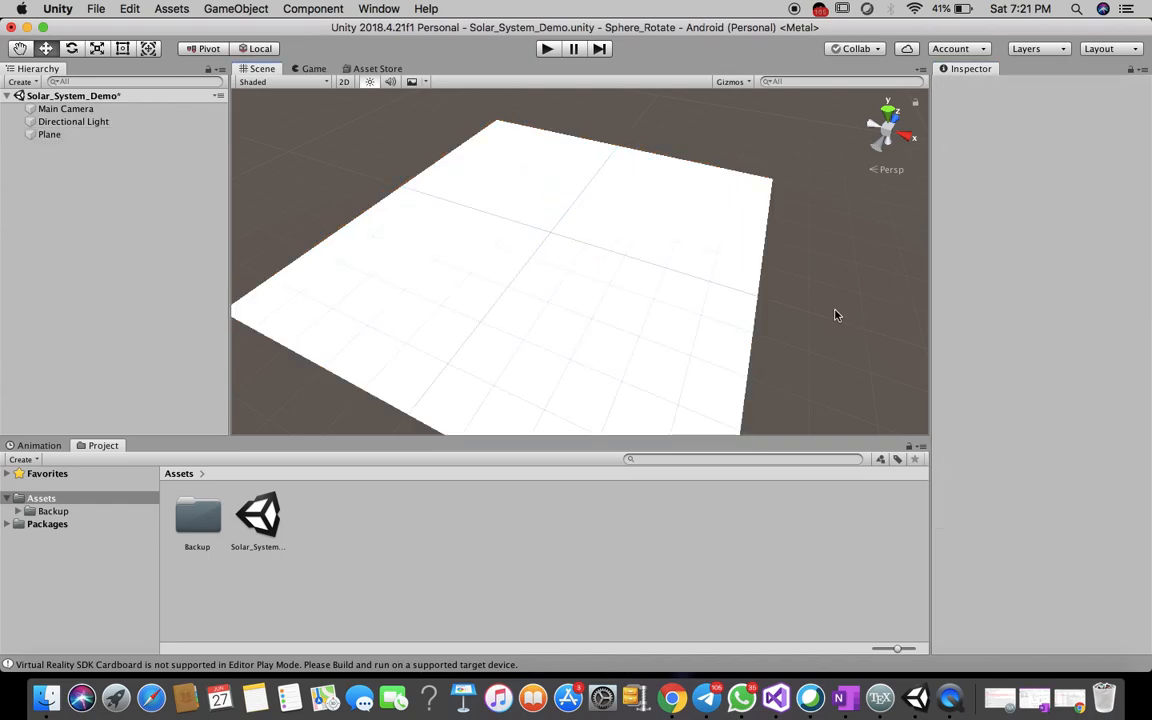
click(353, 280)
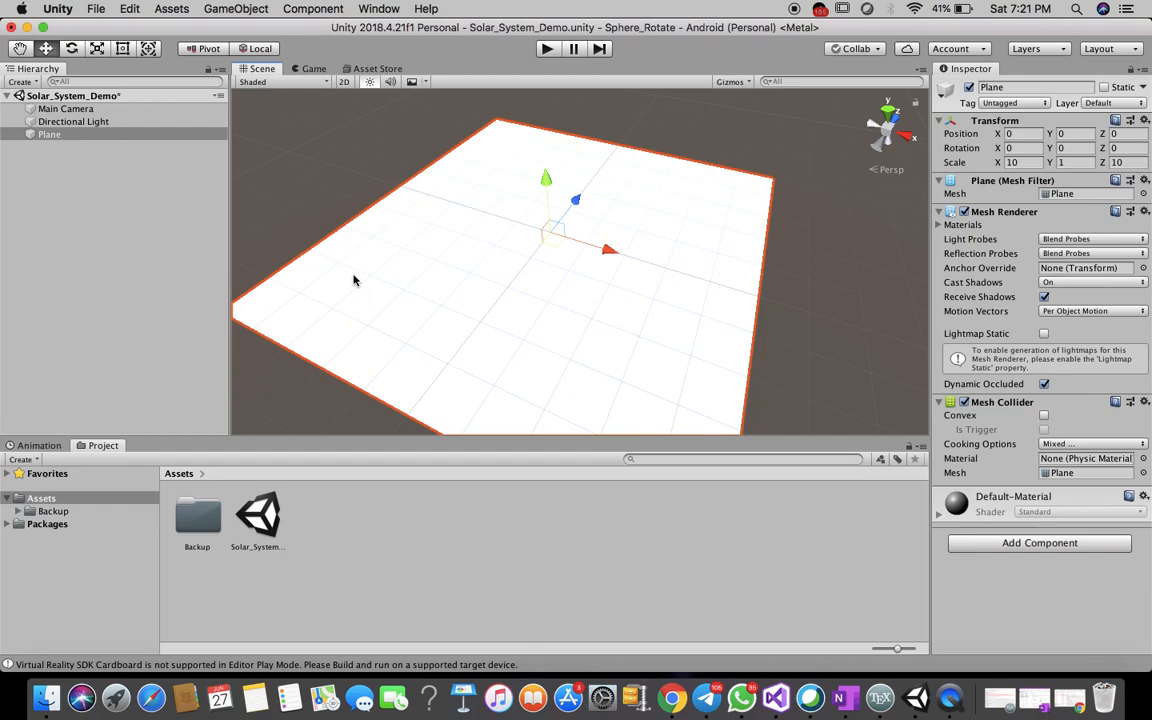
key(super+s)
Add a Sphere 3D object and raise it above the plane to a Y position of about 27.
click(252, 9)
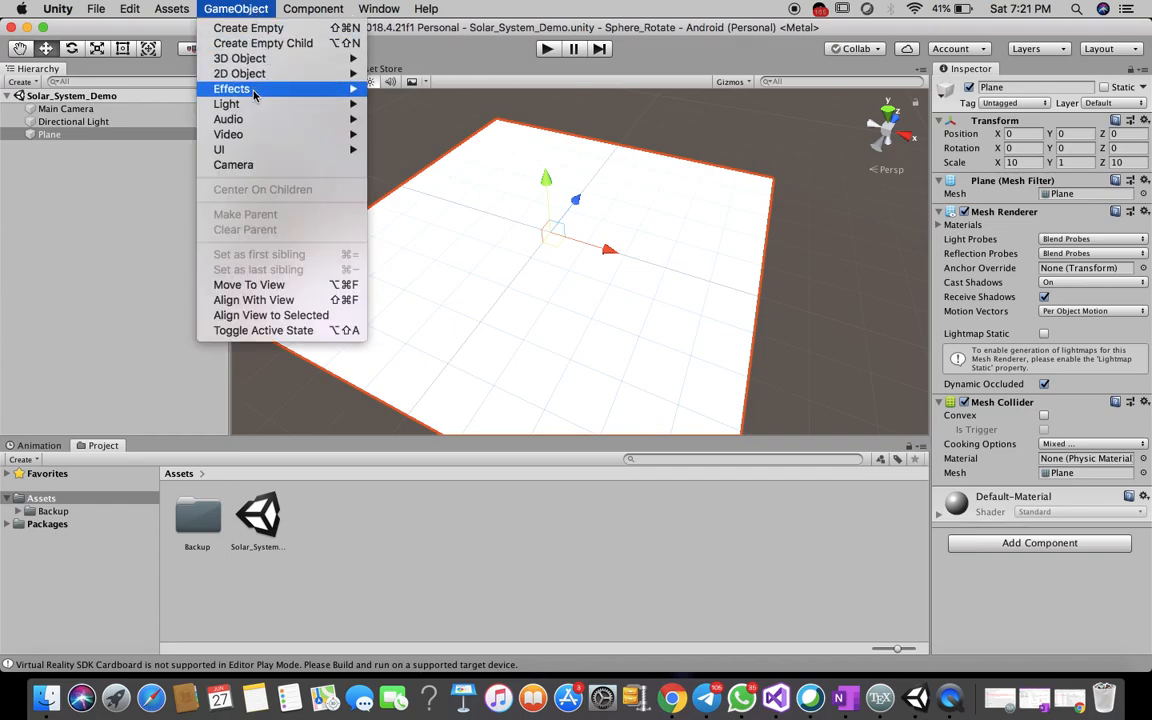
mouse_move(300, 58)
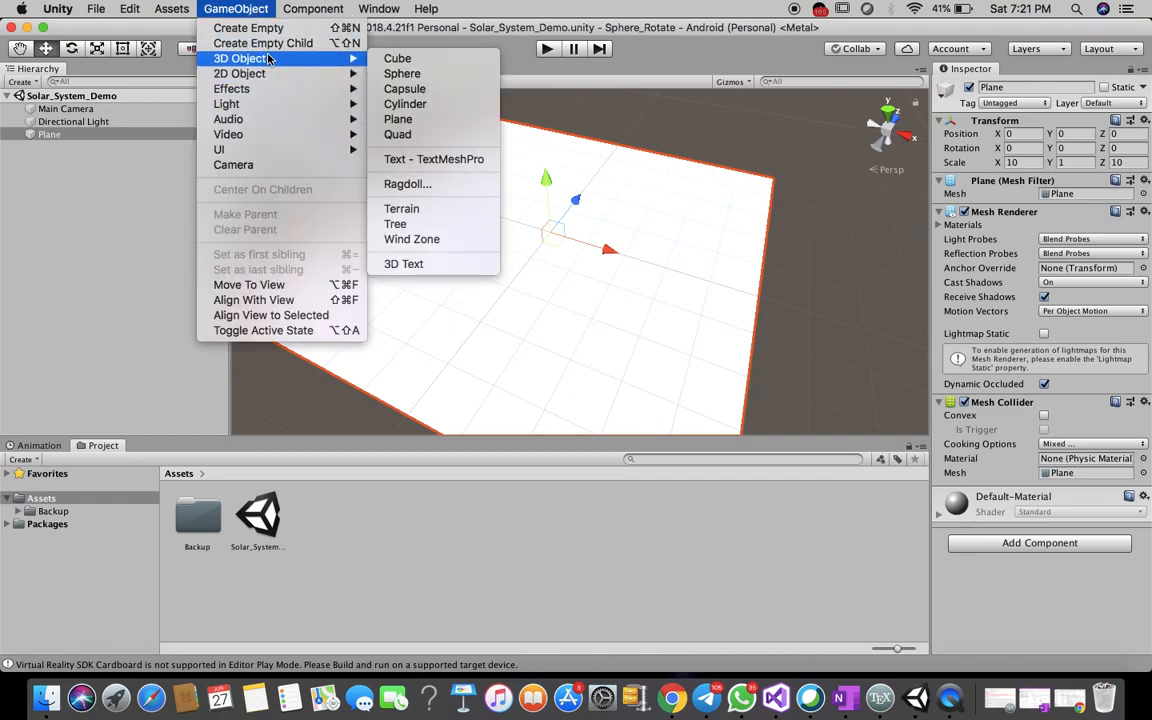
click(416, 75)
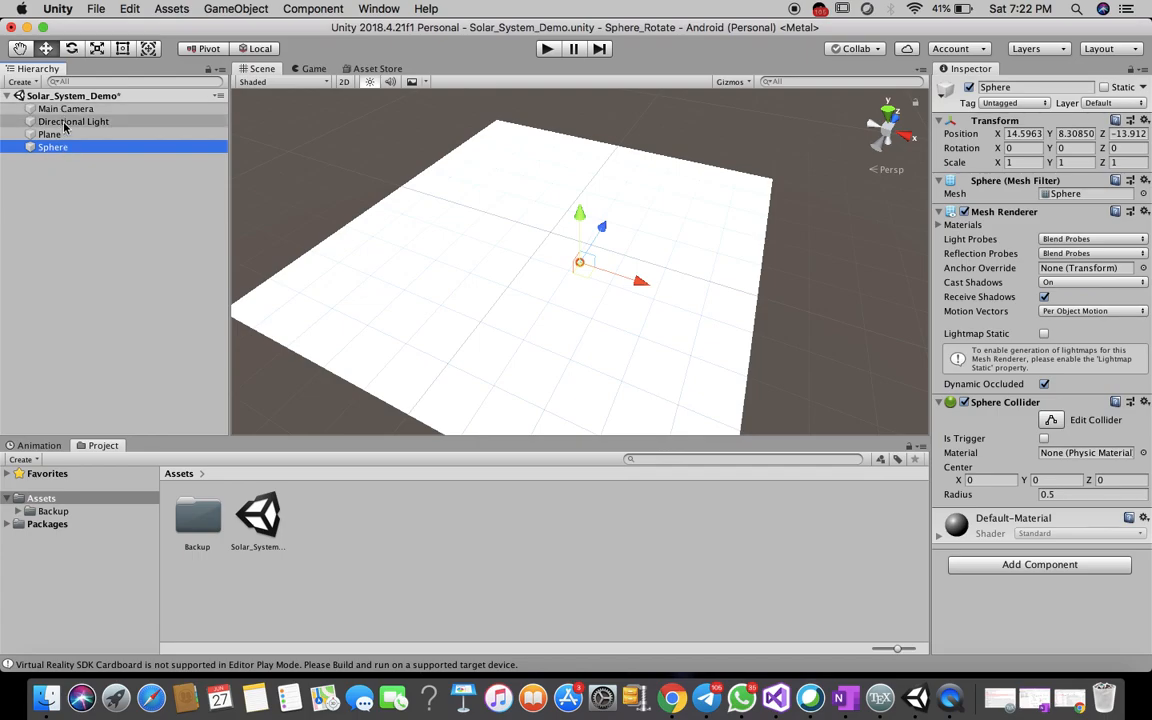
drag(579, 218, 578, 145)
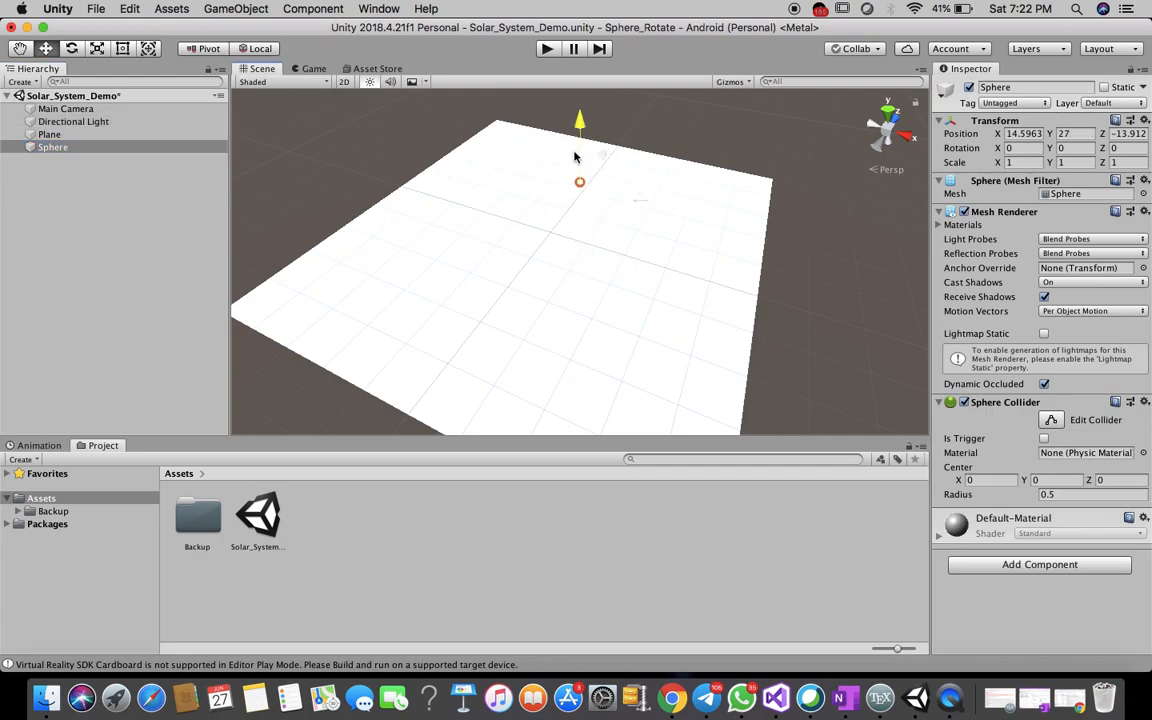
Set the sphere's scale to 3 on X, Y and Z and keep the sphere selected.
click(1022, 163)
text(3)
key(Tab)
text(3)
key(Tab)
text(3)
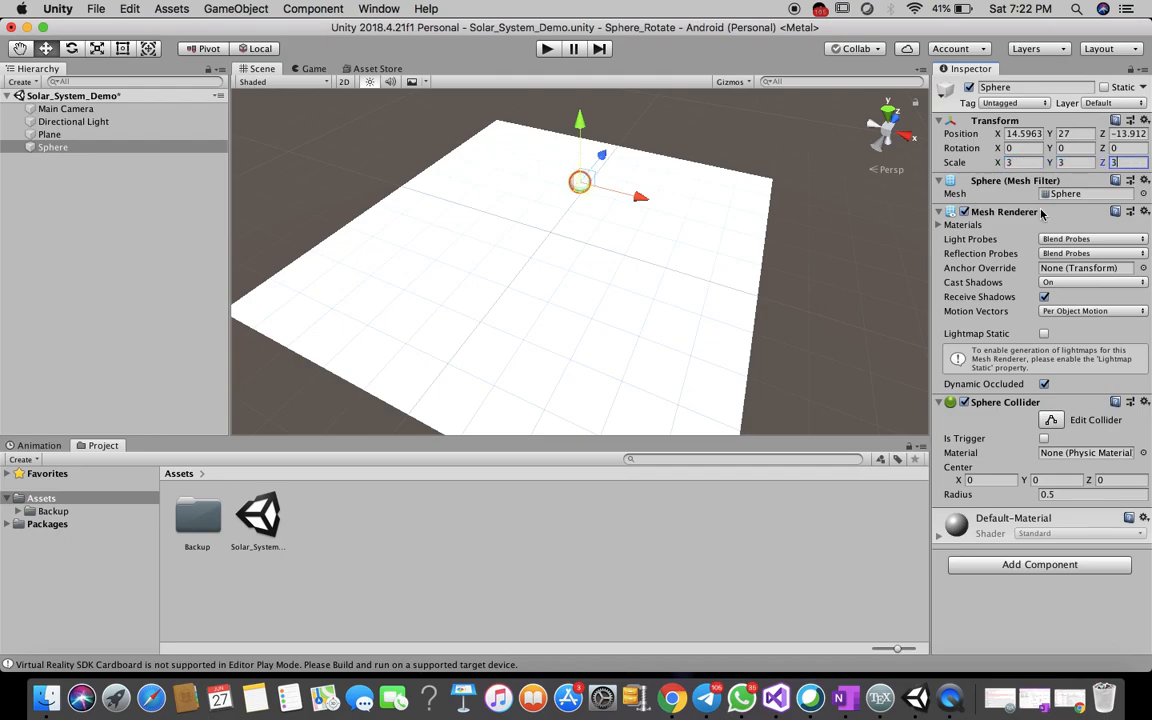
click(828, 257)
click(576, 187)
Raise the Main Camera to a Y position of about 3.7 and select the Directional Light.
key(alt)
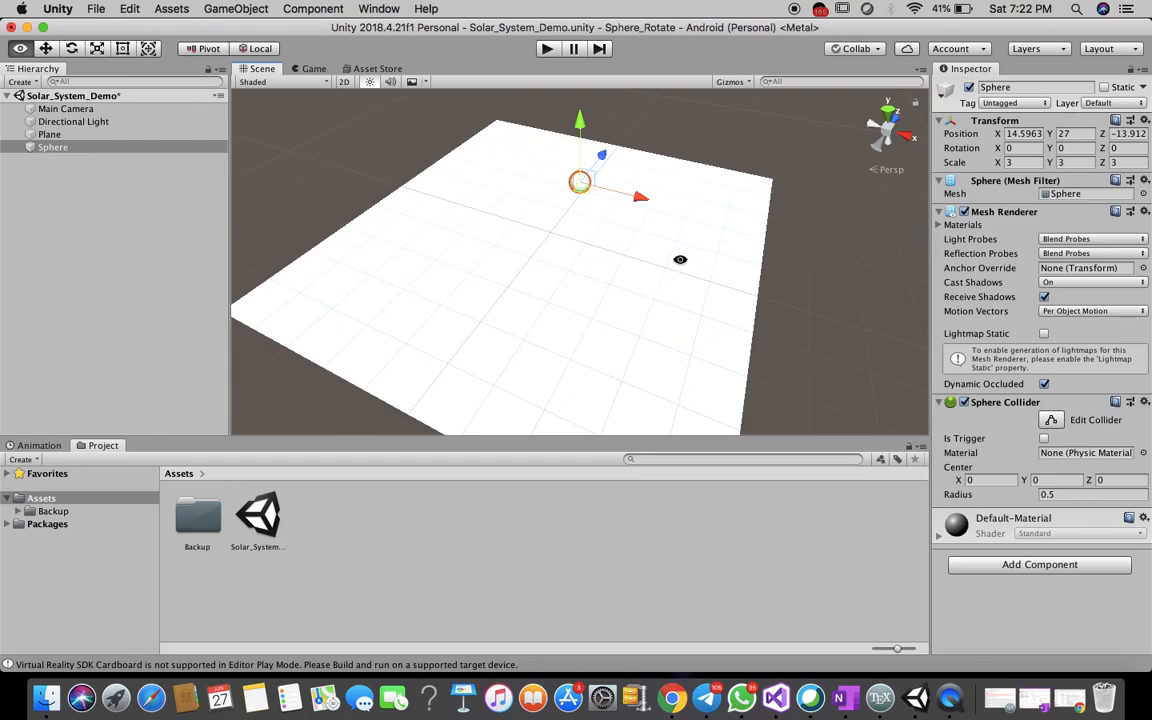
alt+drag(680, 259, 1147, 323)
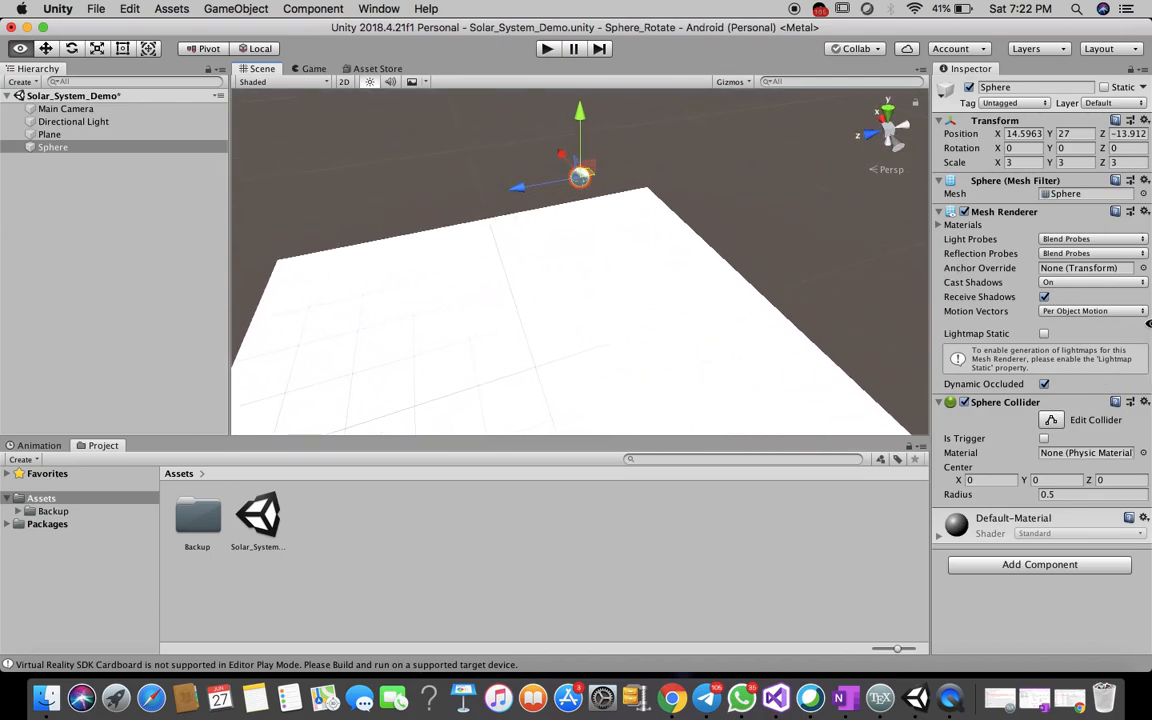
click(72, 110)
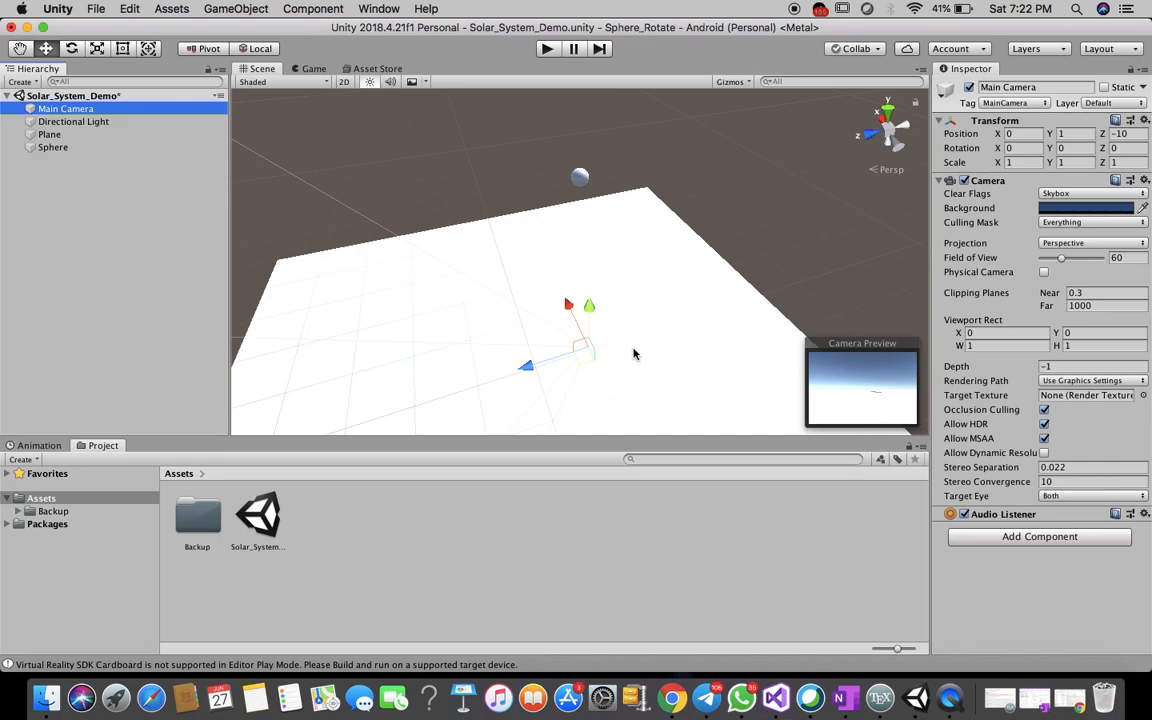
mouse_move(588, 313)
mouse_down()
mouse_move(590, 234)
mouse_move(595, 329)
mouse_move(597, 272)
mouse_move(593, 315)
mouse_move(589, 296)
mouse_up()
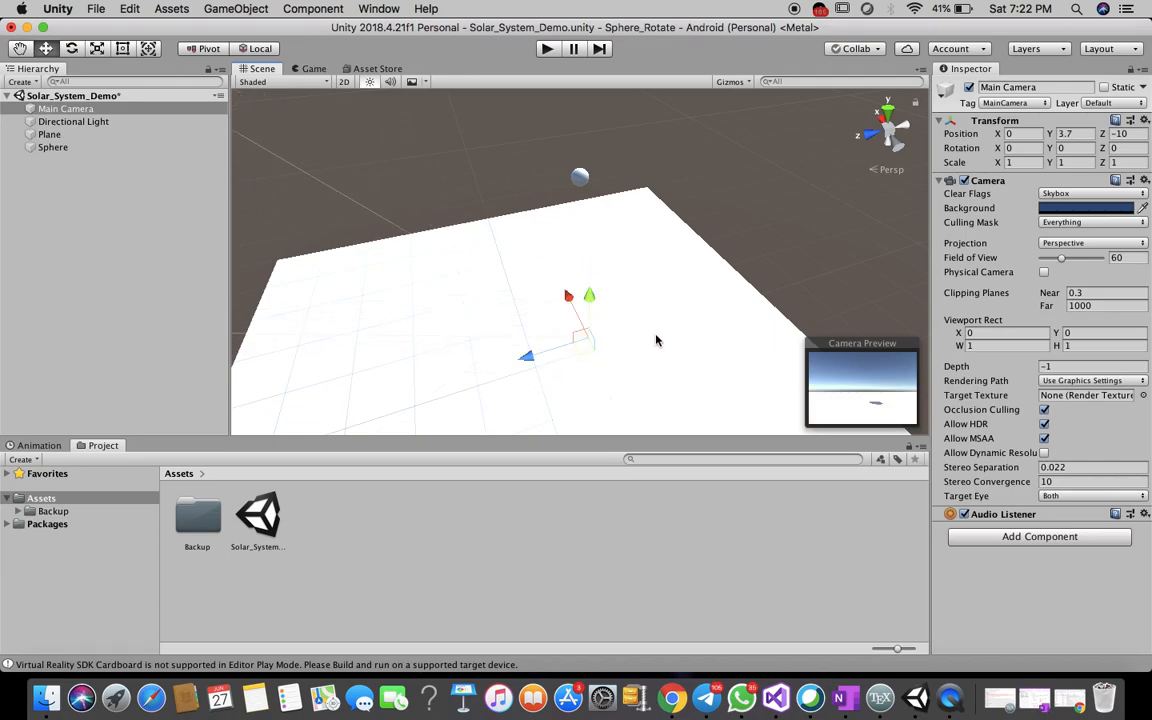
click(115, 121)
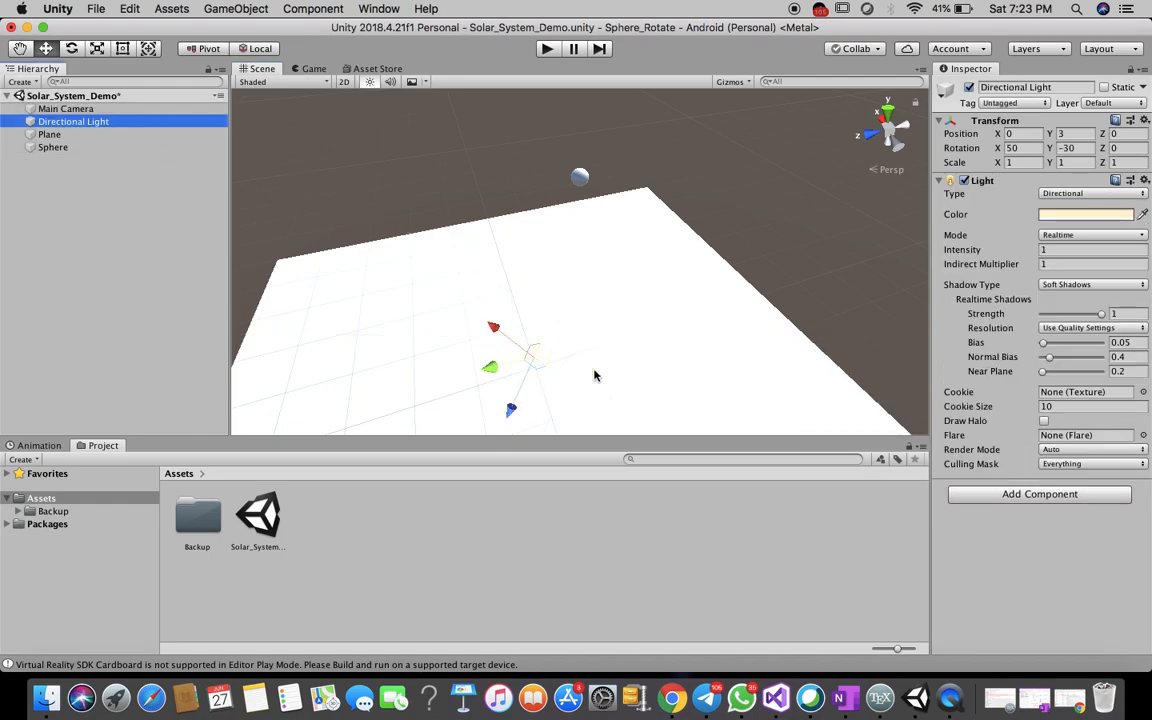
Set the sphere's position to 0 on X, Y and Z, and raise it to about 16.6 on Y.
scroll(594, 375, down, 1)
scroll(594, 375, down, 2)
scroll(594, 375, up, 4)
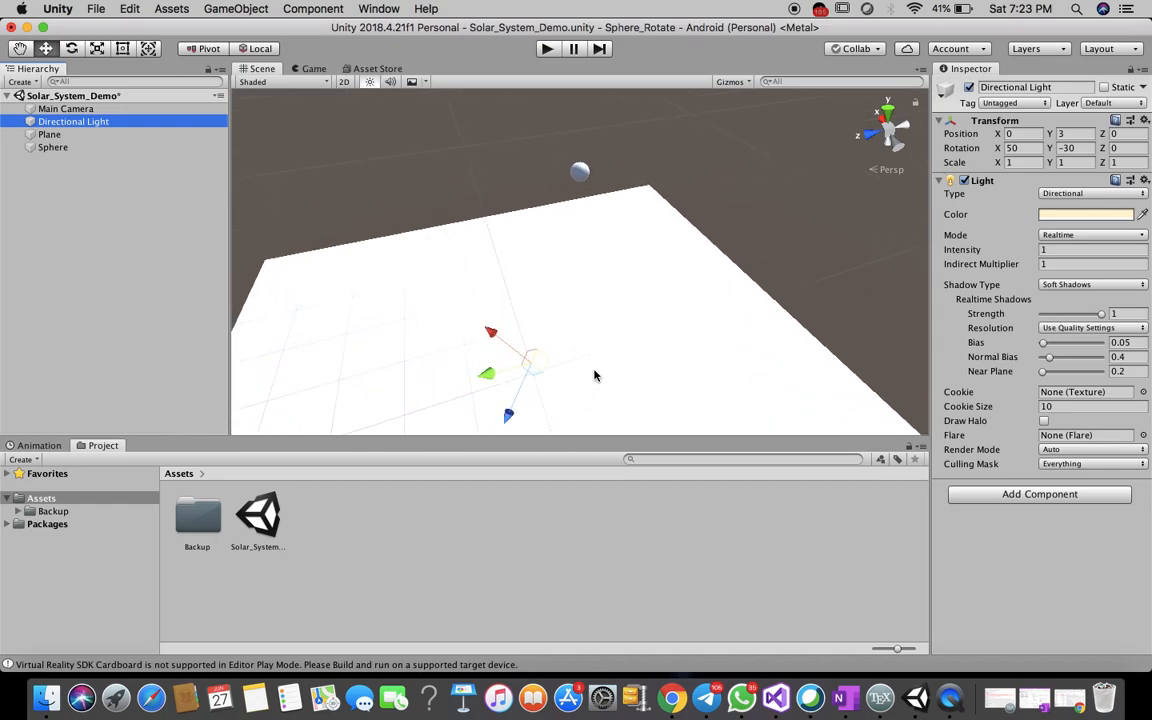
click(62, 147)
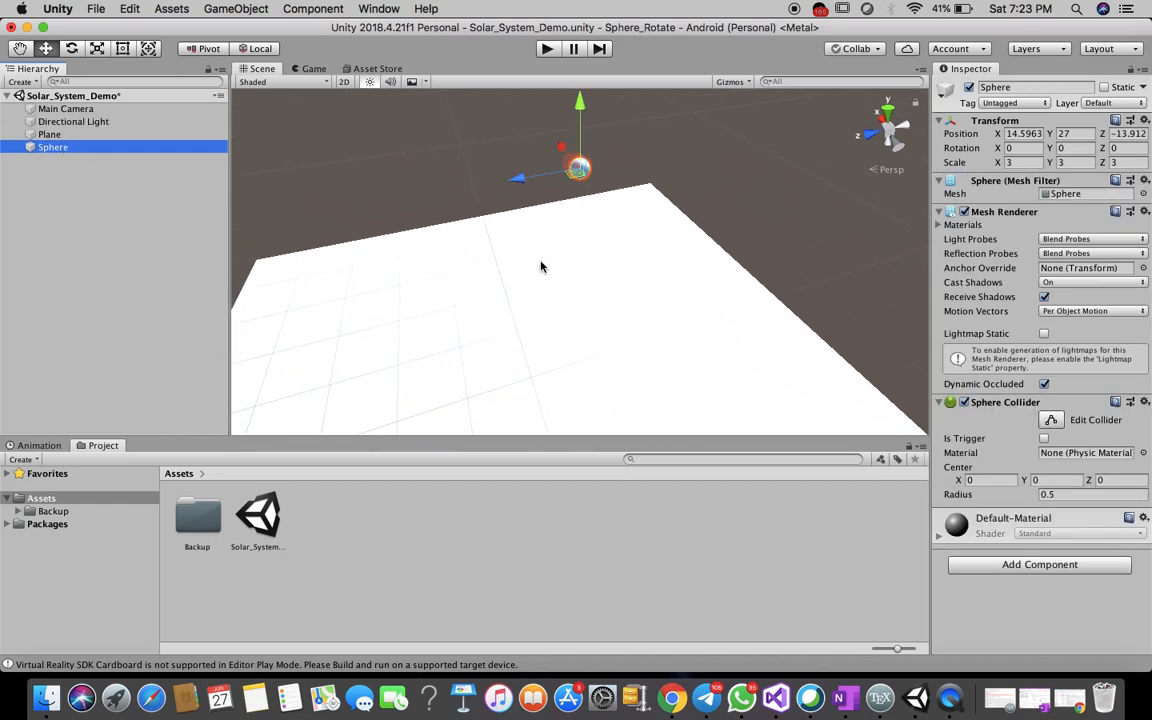
click(1040, 133)
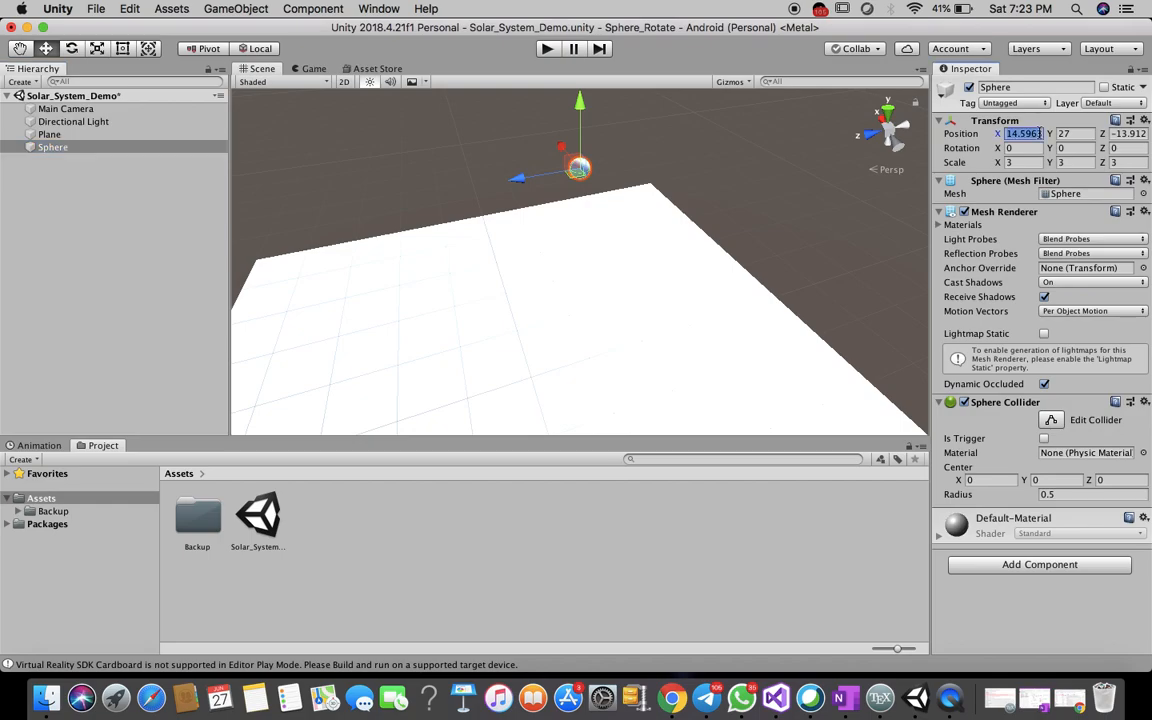
text(0)
key(Tab)
text(0)
key(Tab)
text(0)
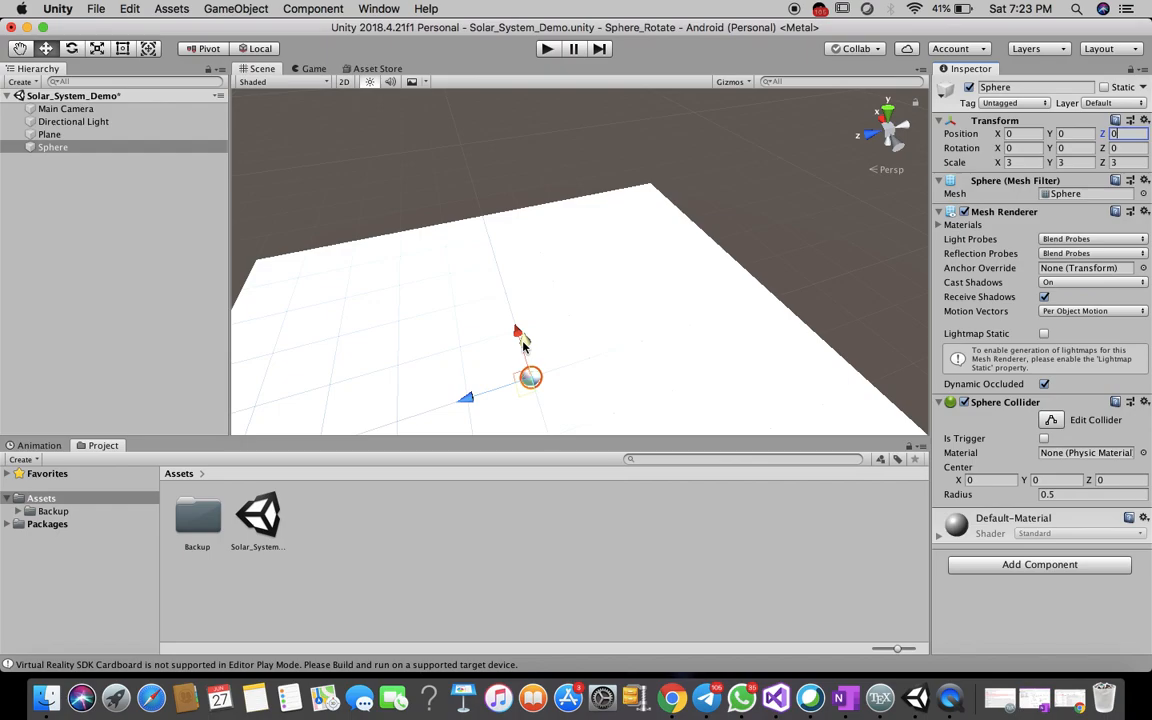
drag(522, 340, 509, 268)
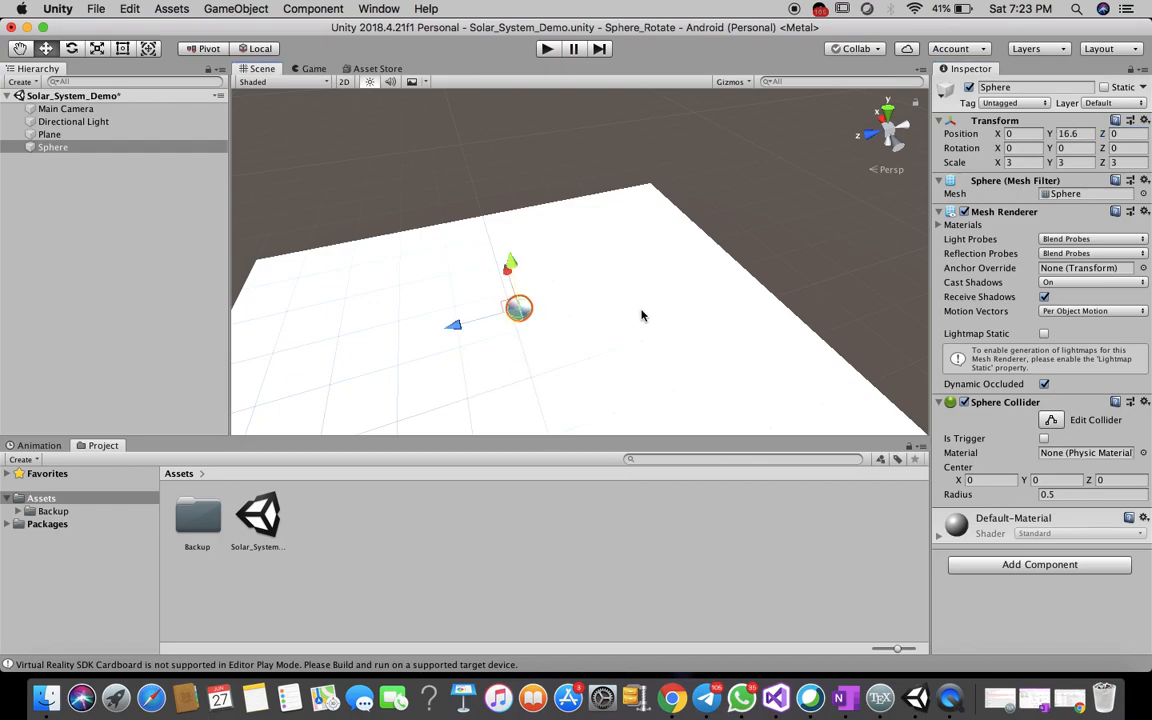
Examine the plane and the sphere above it from a low side angle at different distances.
click(643, 257)
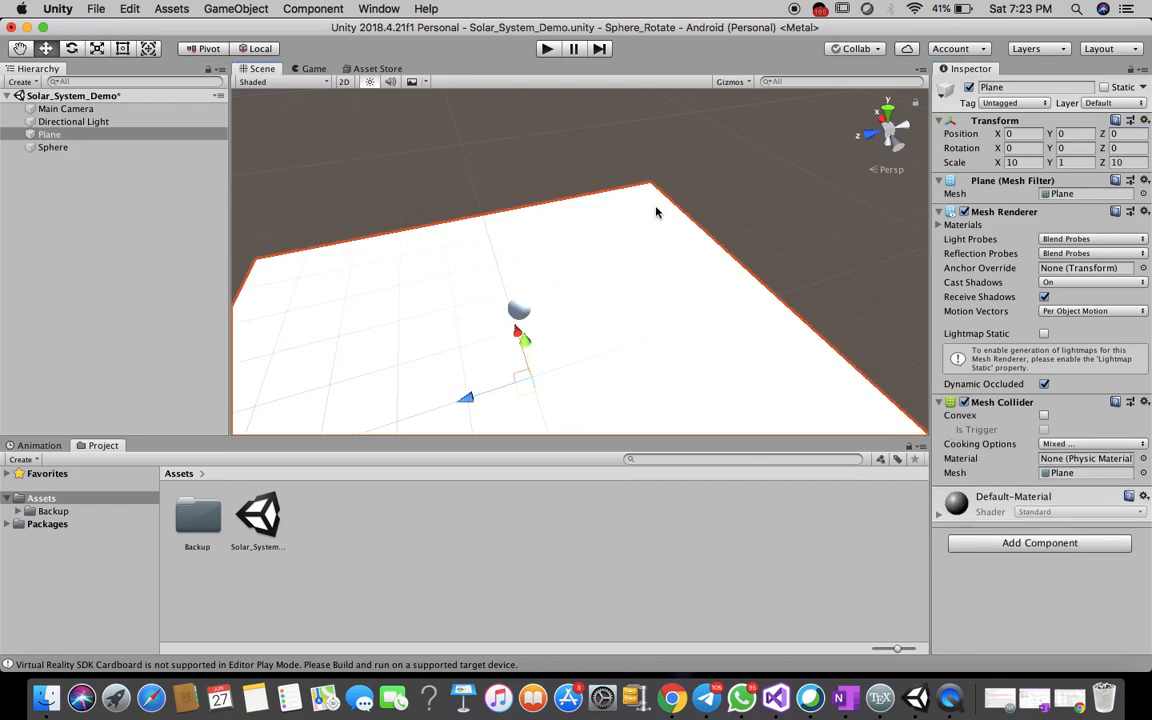
key(alt)
alt+drag(542, 281, 363, 126)
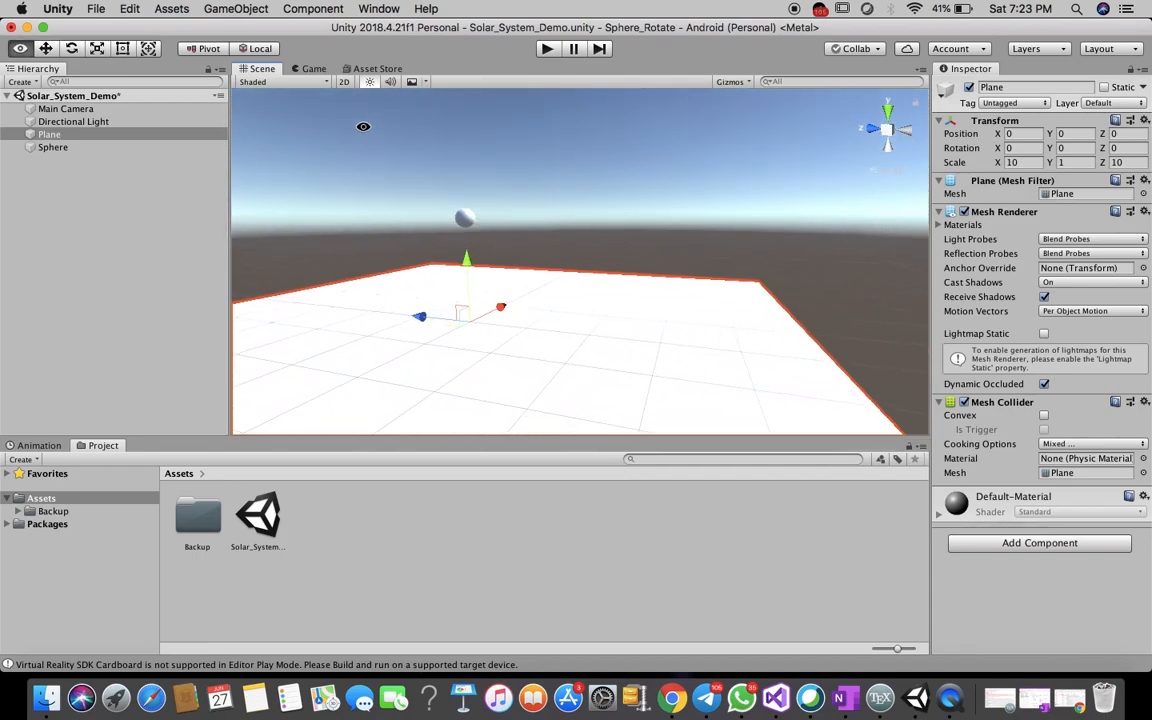
scroll(411, 298, down, 5)
scroll(409, 298, up, 3)
scroll(409, 298, down, 3)
scroll(409, 298, up, 3)
scroll(409, 298, down, 2)
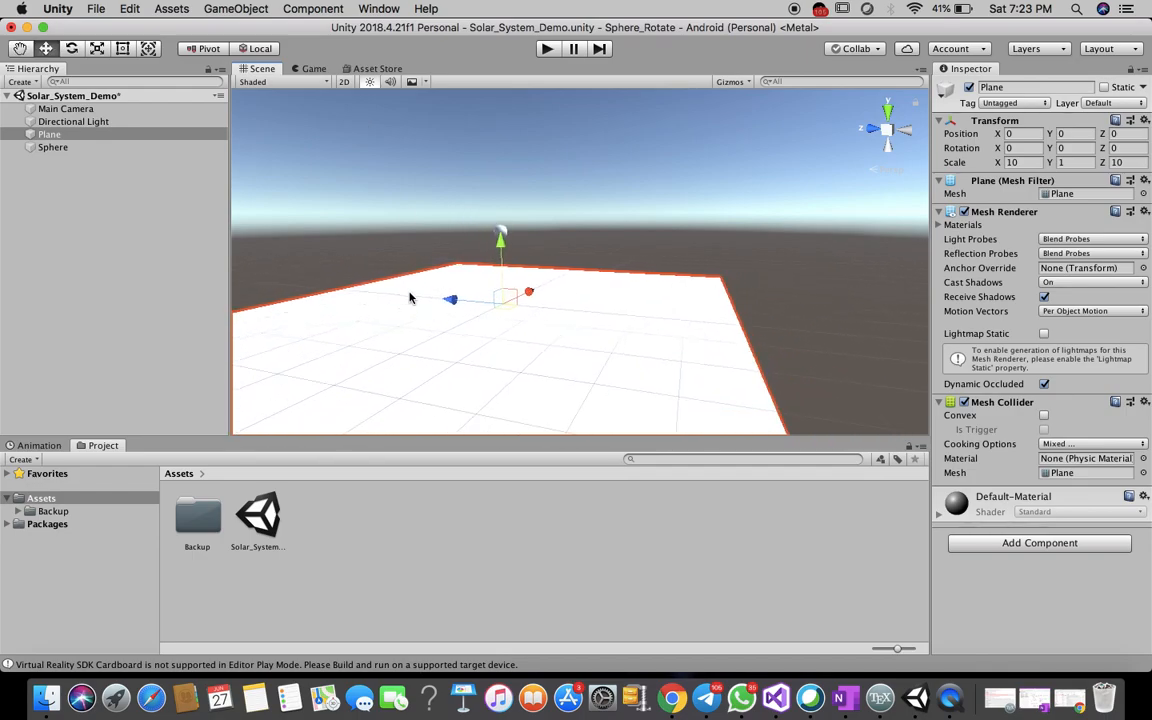
scroll(409, 298, up, 2)
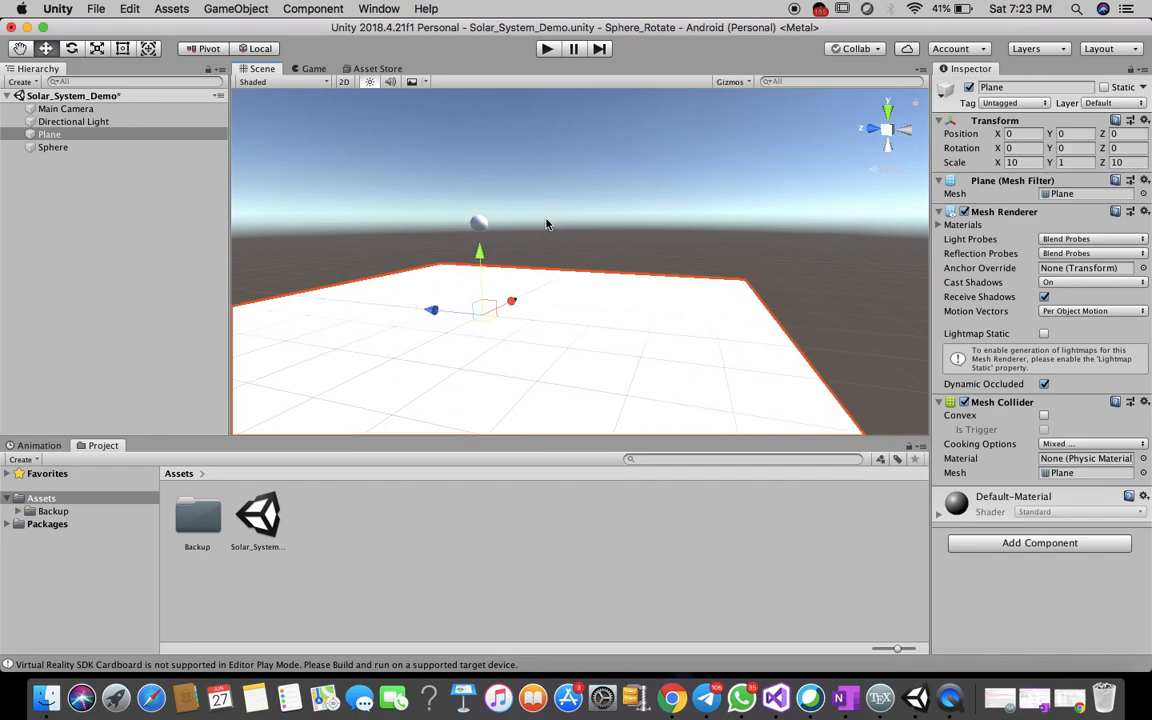
Add a Rigidbody physics component to the sphere and review its properties.
click(474, 226)
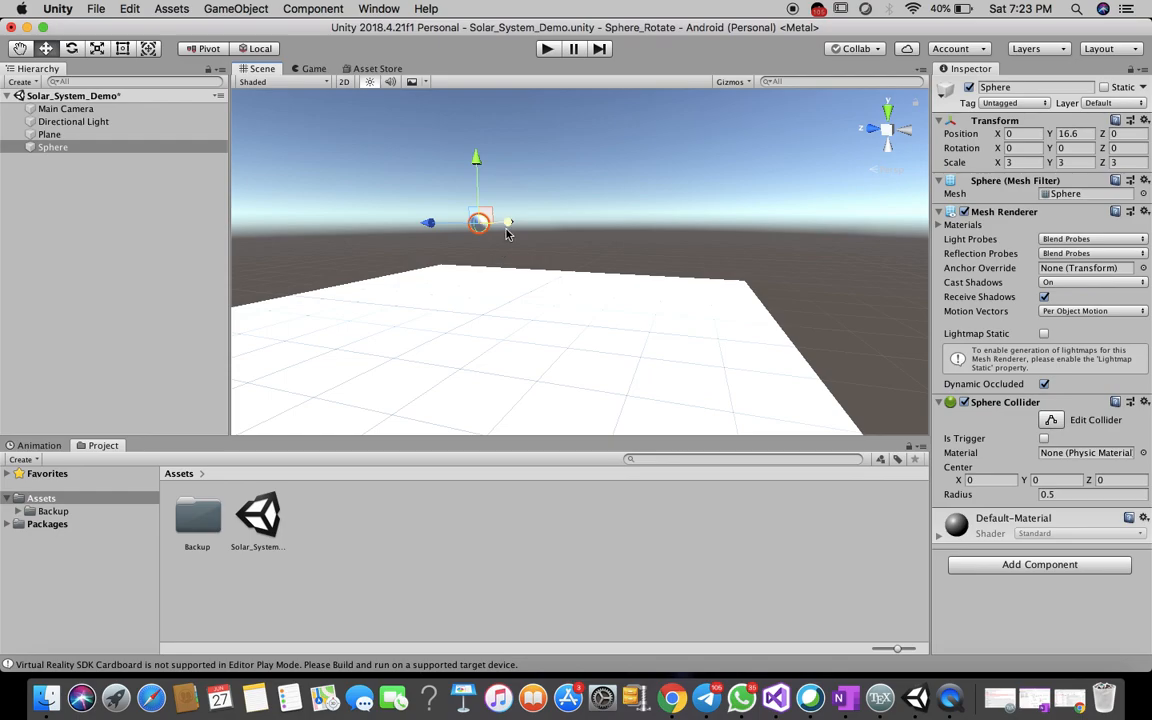
click(563, 248)
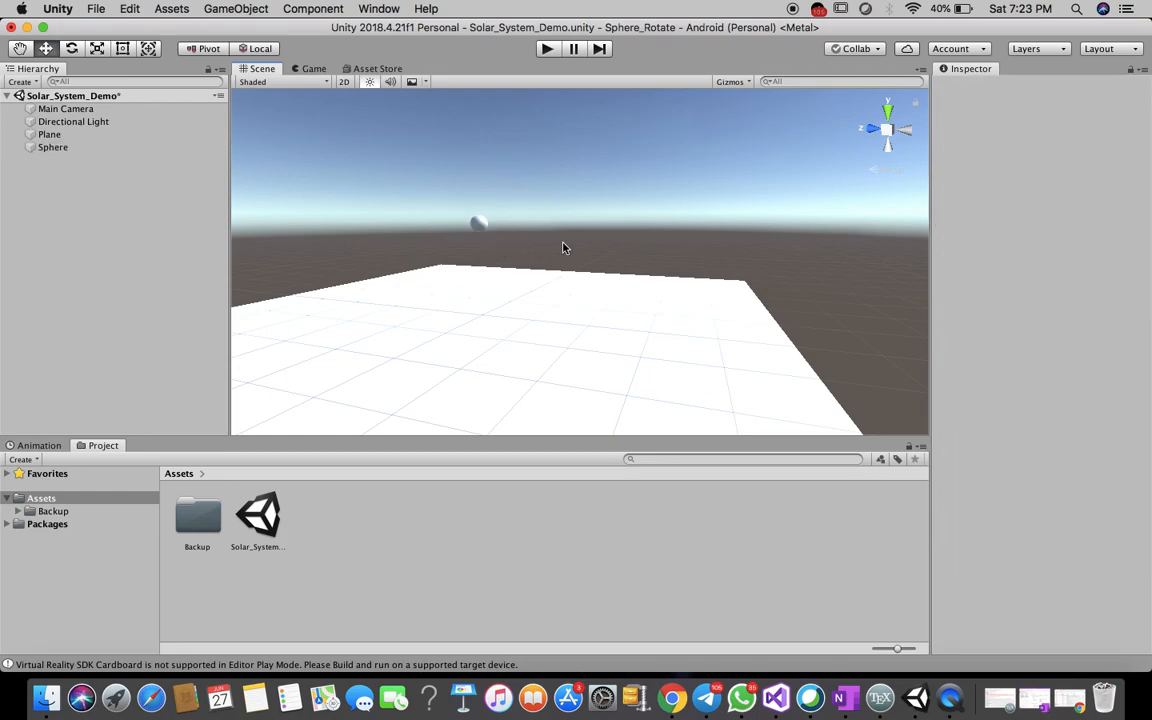
click(482, 226)
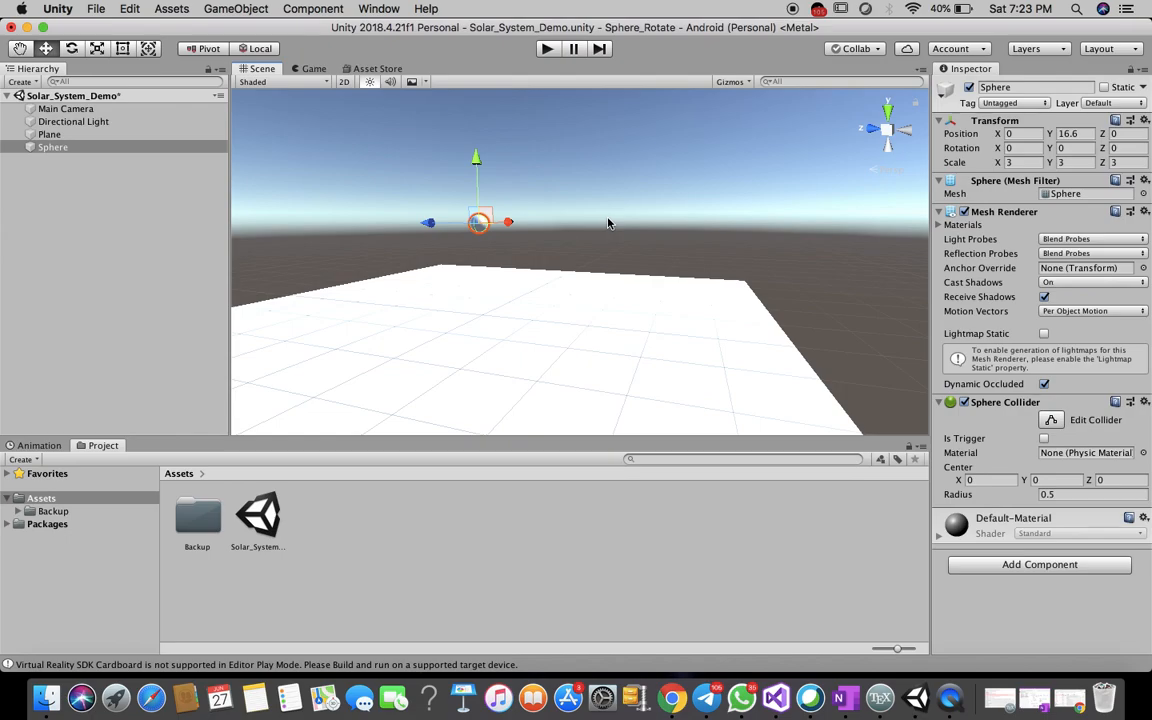
click(312, 9)
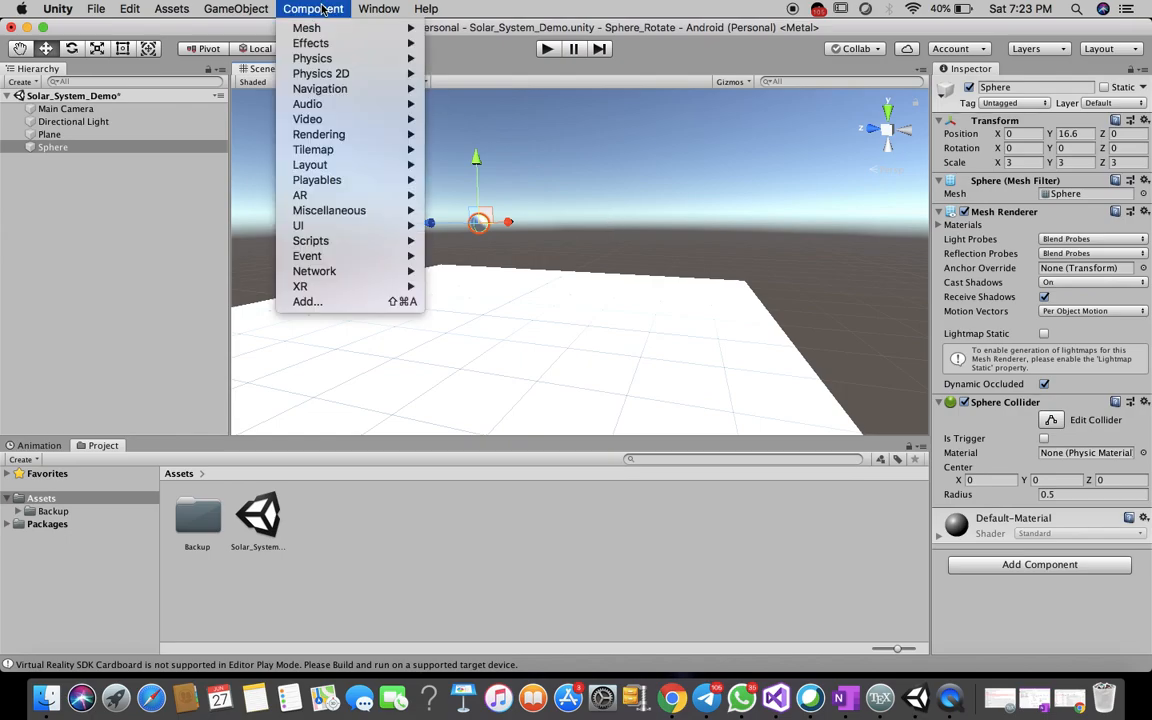
mouse_move(333, 58)
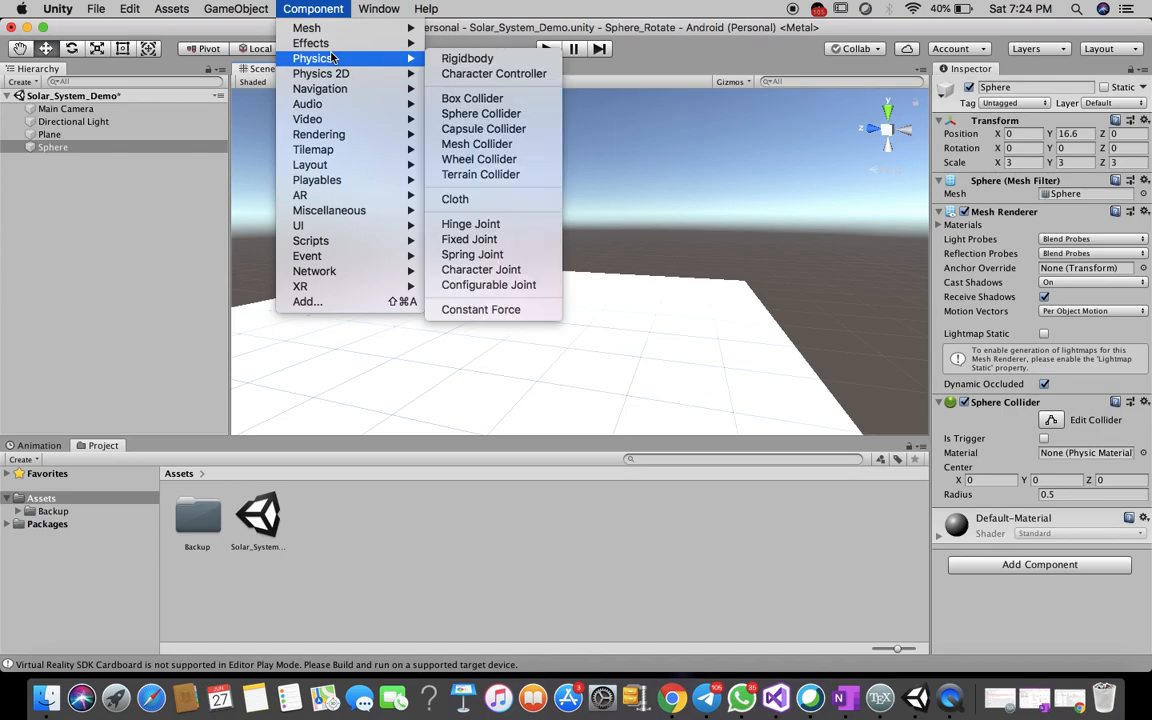
click(757, 164)
click(312, 9)
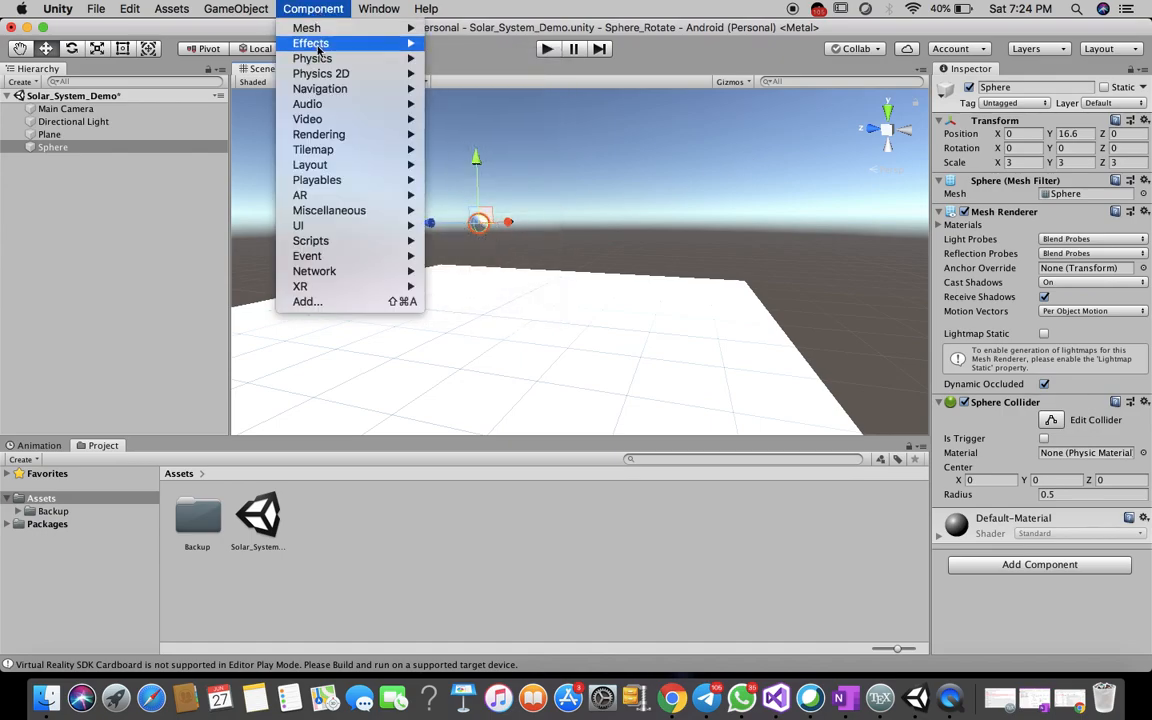
mouse_move(390, 58)
click(467, 58)
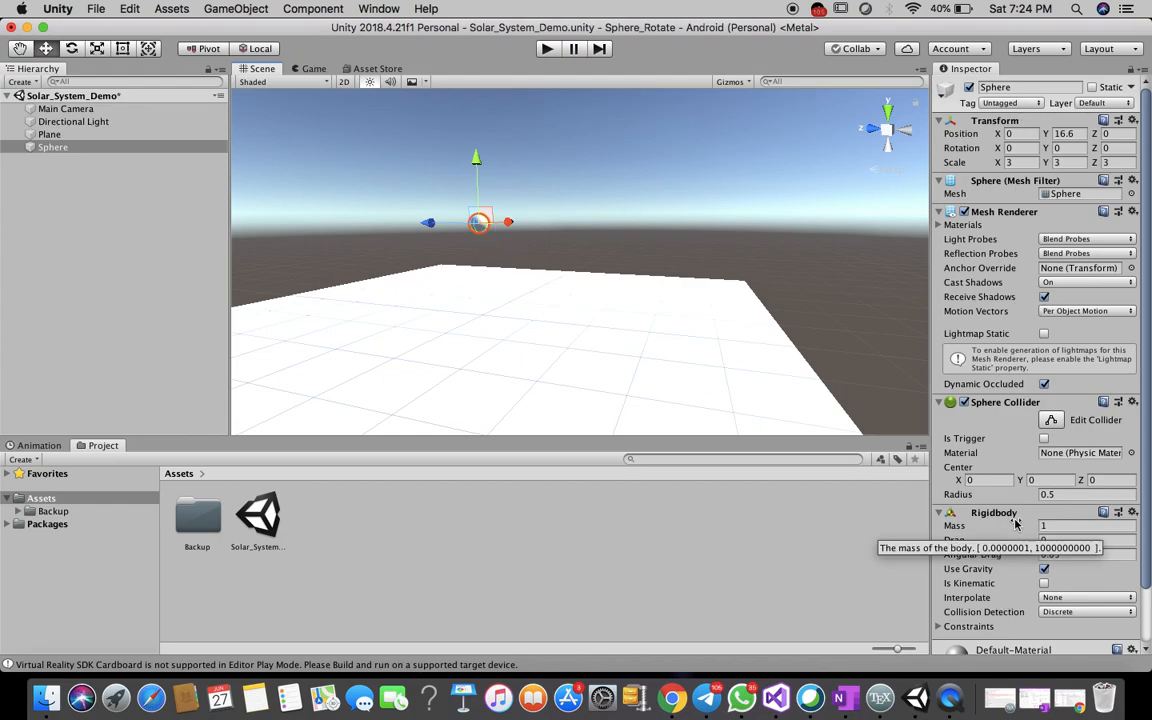
scroll(1015, 524, down, 3)
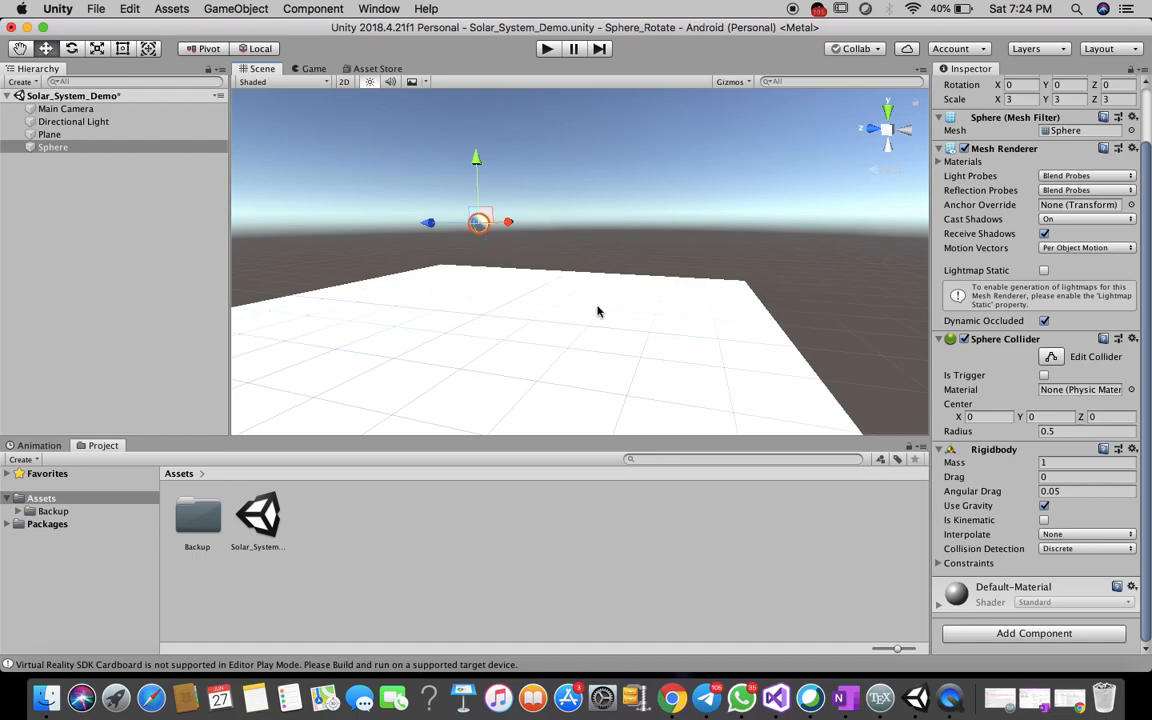
click(761, 164)
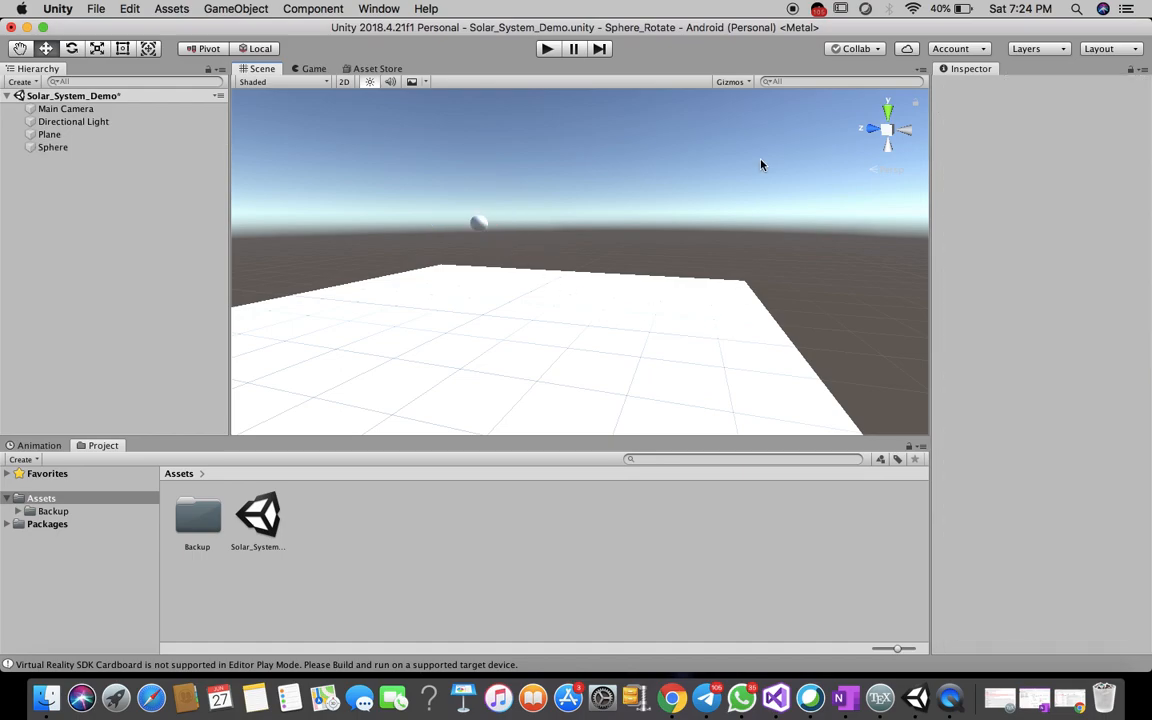
Run the scene to watch the sphere fall onto the plane, and stop the playback.
click(546, 50)
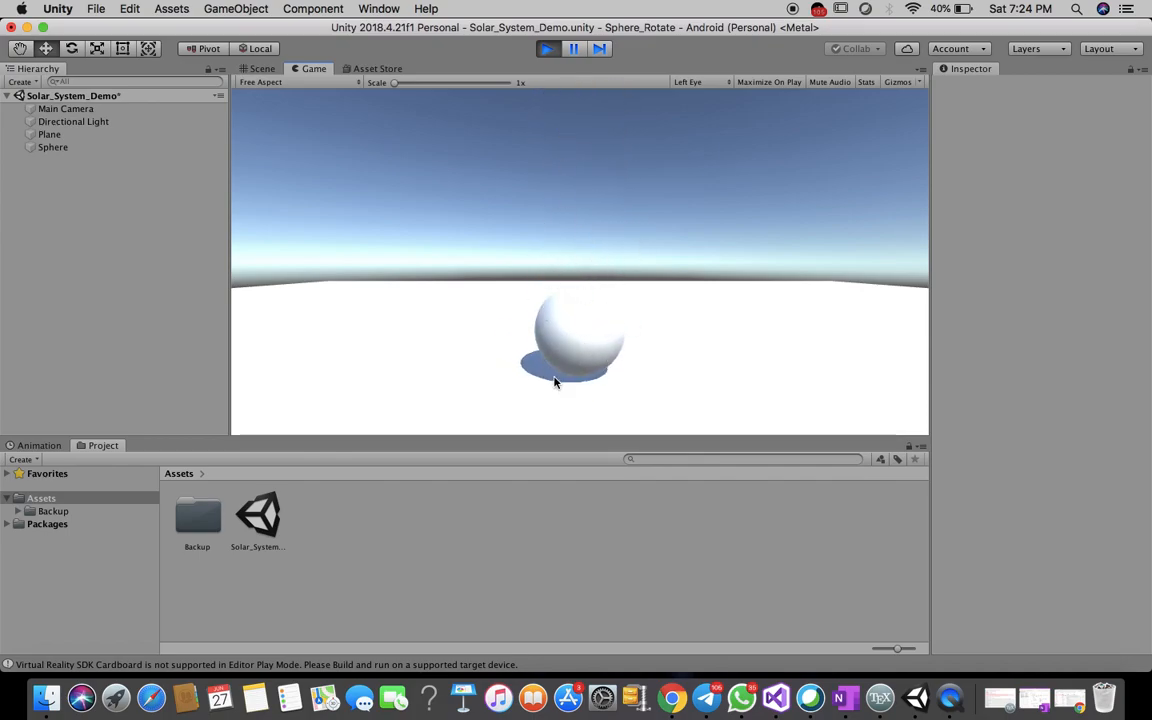
click(546, 50)
scroll(455, 333, down, 4)
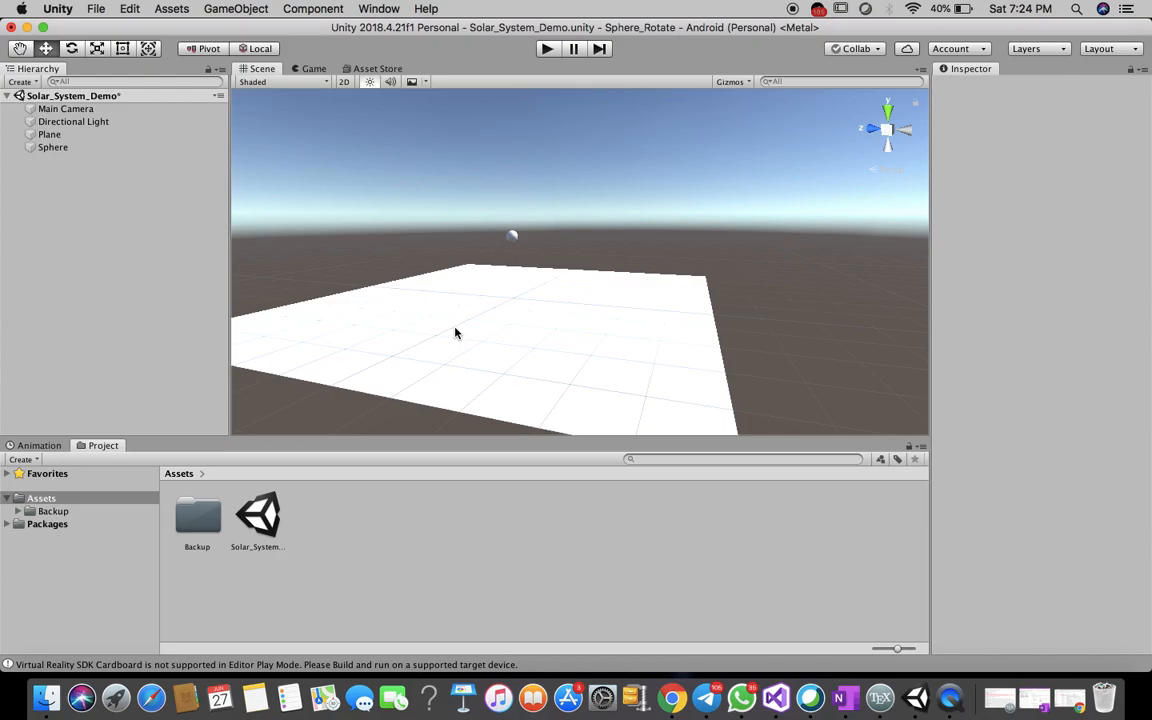
Set the Main Camera's scale to 3 on X, Y and Z.
click(66, 110)
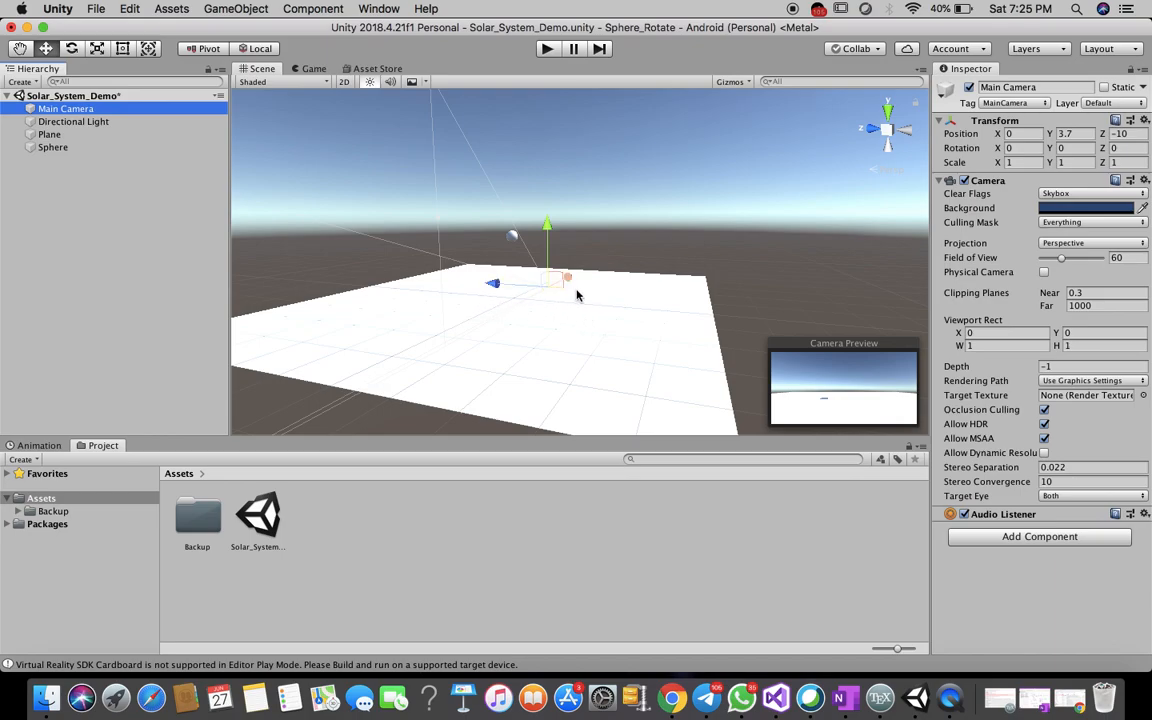
click(1021, 162)
text(3)
key(Tab)
text(3)
key(Tab)
text(3)
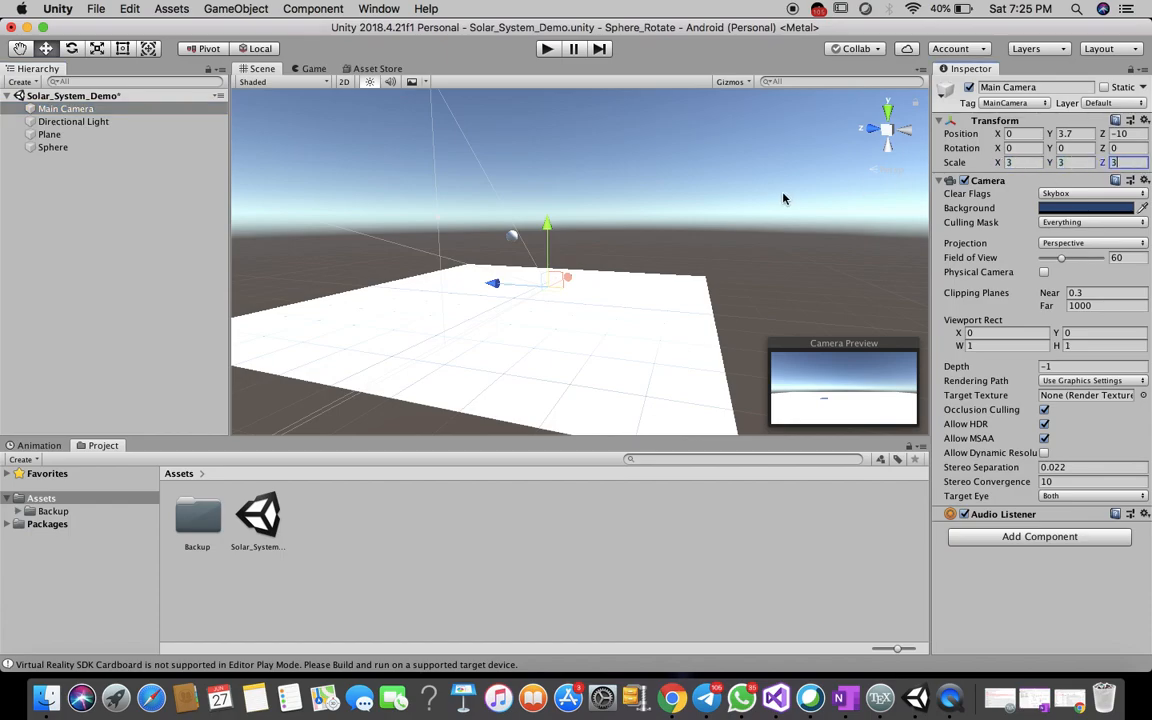
Move the Main Camera to a Z position of about -65.1 and Y of about 14.8, and test-run the scene.
drag(495, 286, 723, 305)
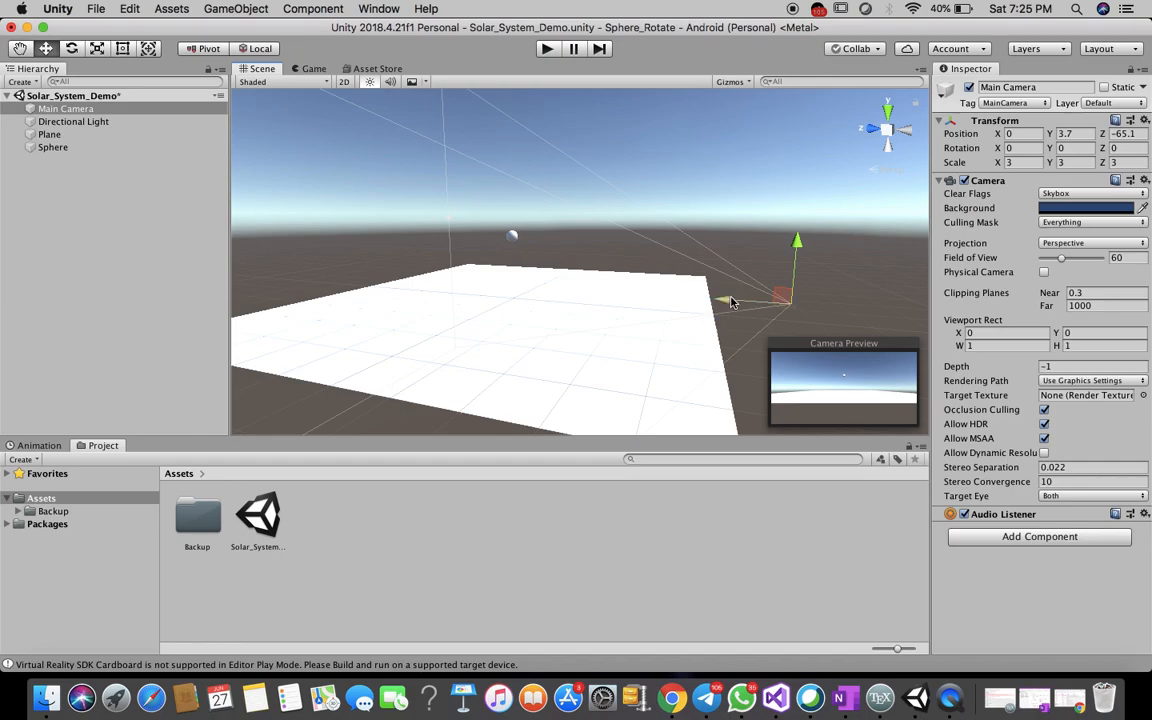
drag(798, 242, 800, 185)
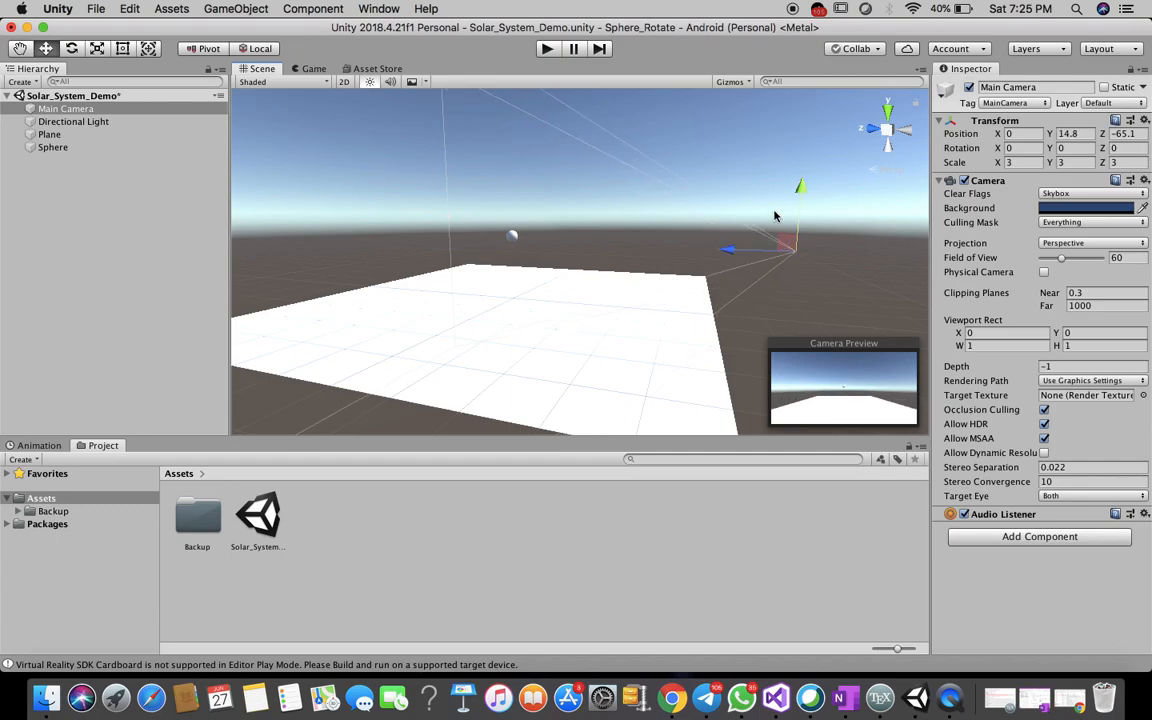
click(547, 48)
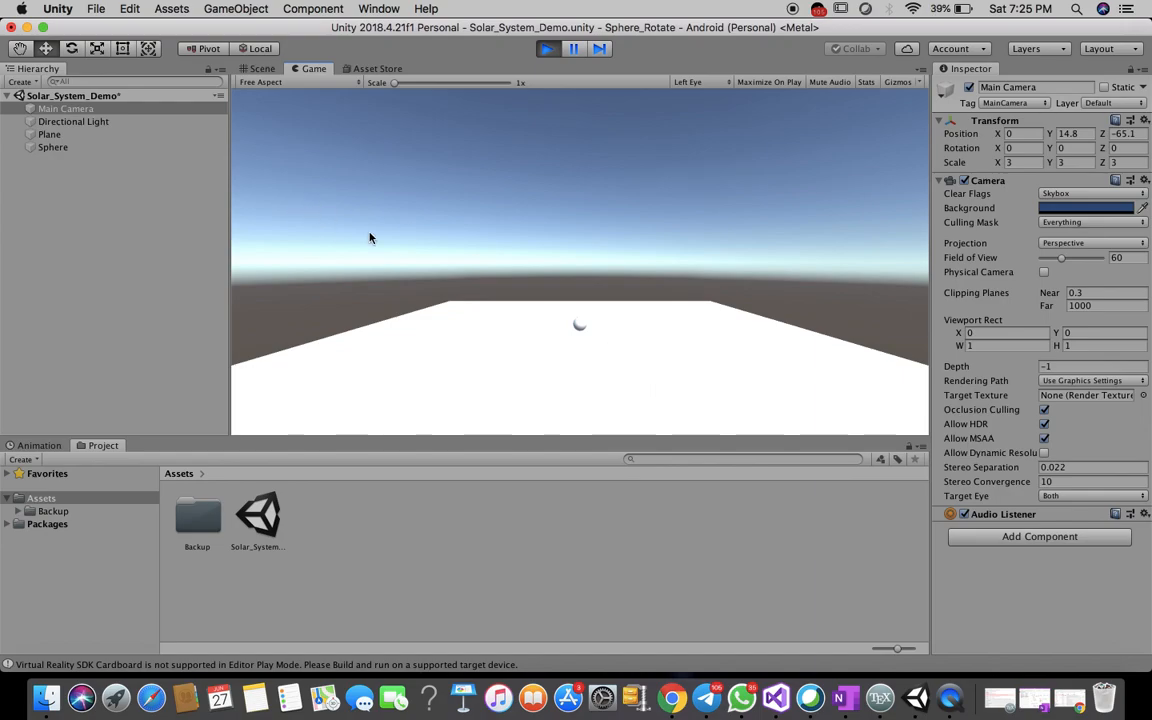
click(548, 49)
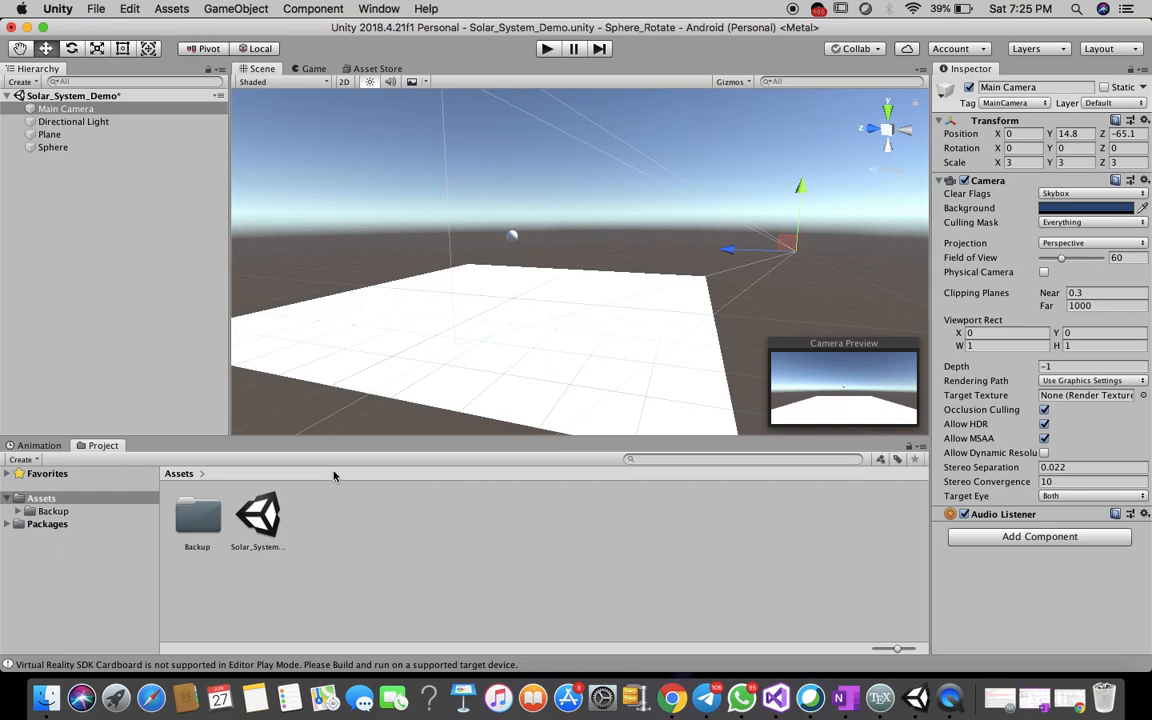
Look over the Animation view and the available editor windows, and return to the project's assets.
click(335, 530)
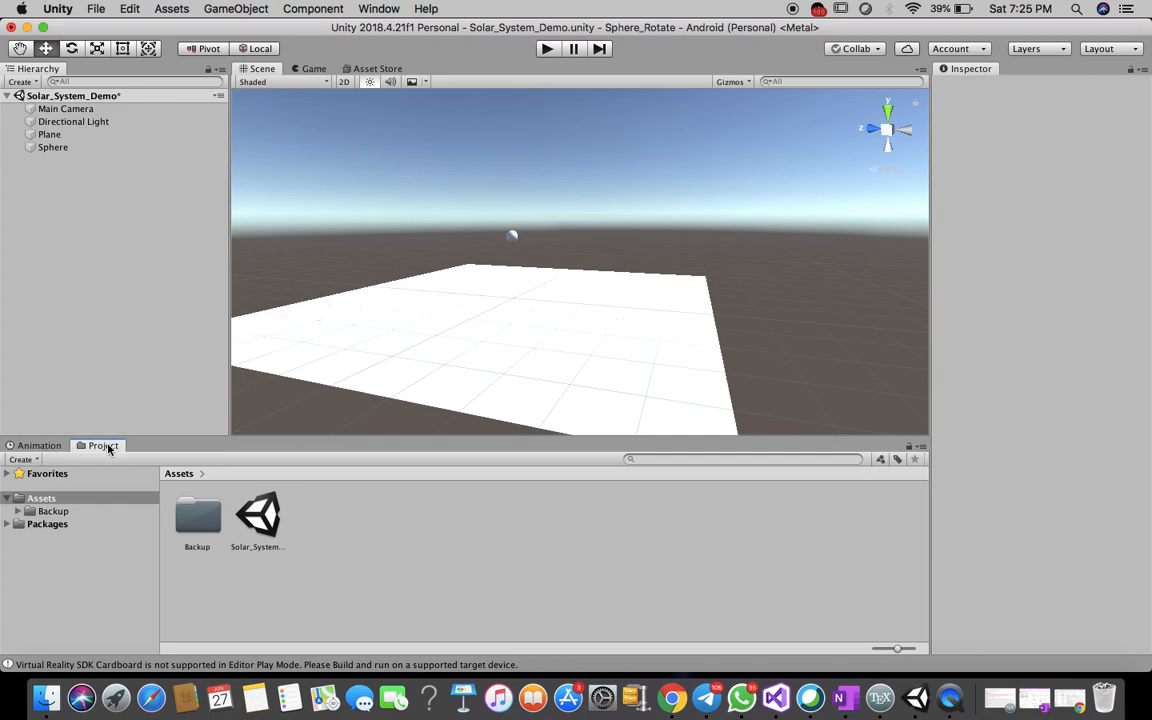
mouse_move(108, 447)
mouse_down()
mouse_move(276, 493)
mouse_move(140, 449)
mouse_move(75, 448)
mouse_move(86, 448)
mouse_up()
click(44, 446)
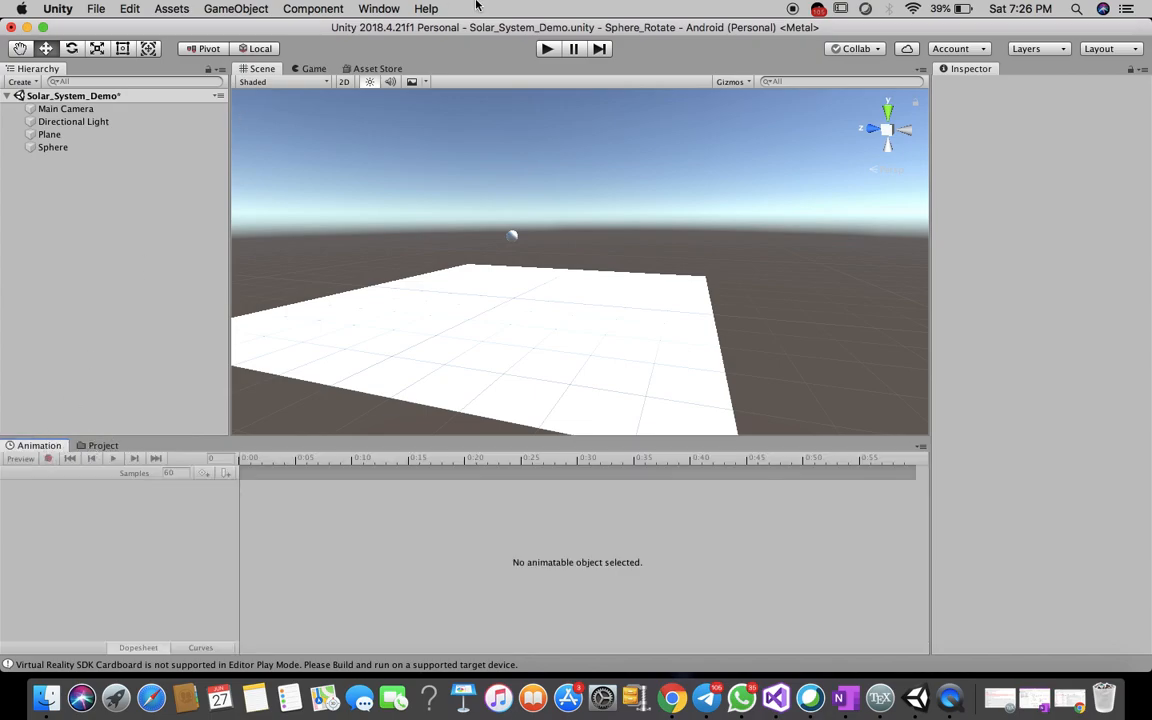
click(379, 9)
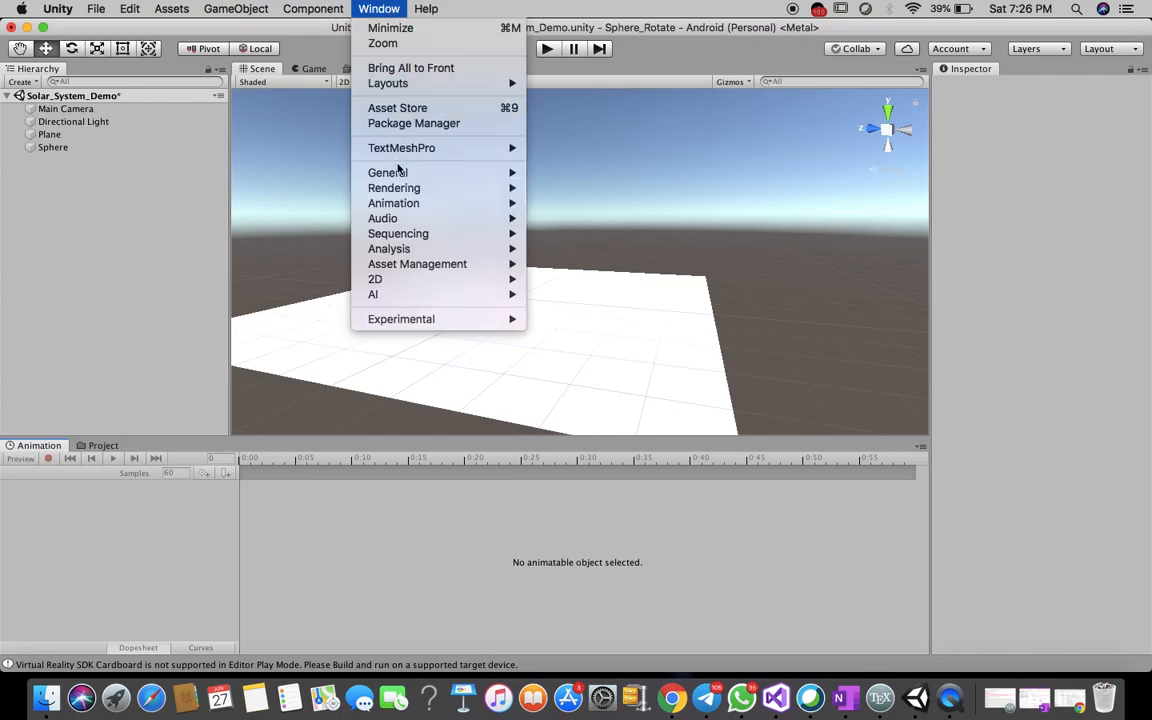
mouse_move(402, 176)
mouse_move(455, 176)
mouse_move(426, 205)
click(140, 369)
click(103, 446)
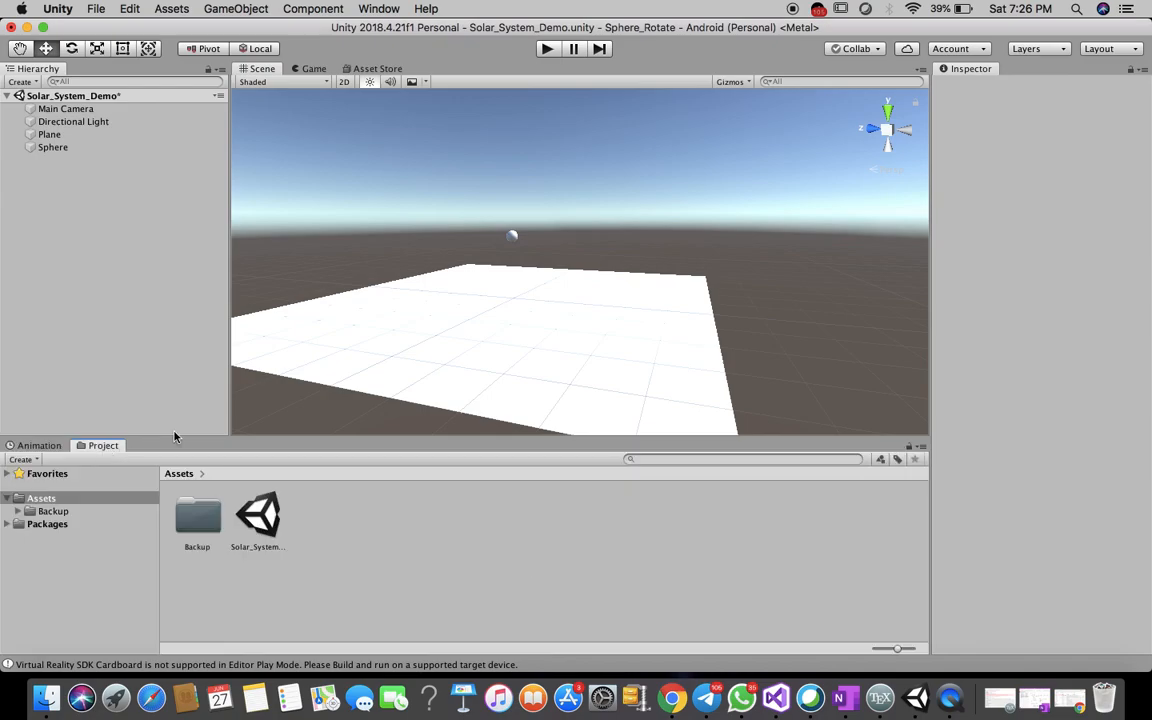
Create a new material named Color in the Assets folder.
right_click(354, 536)
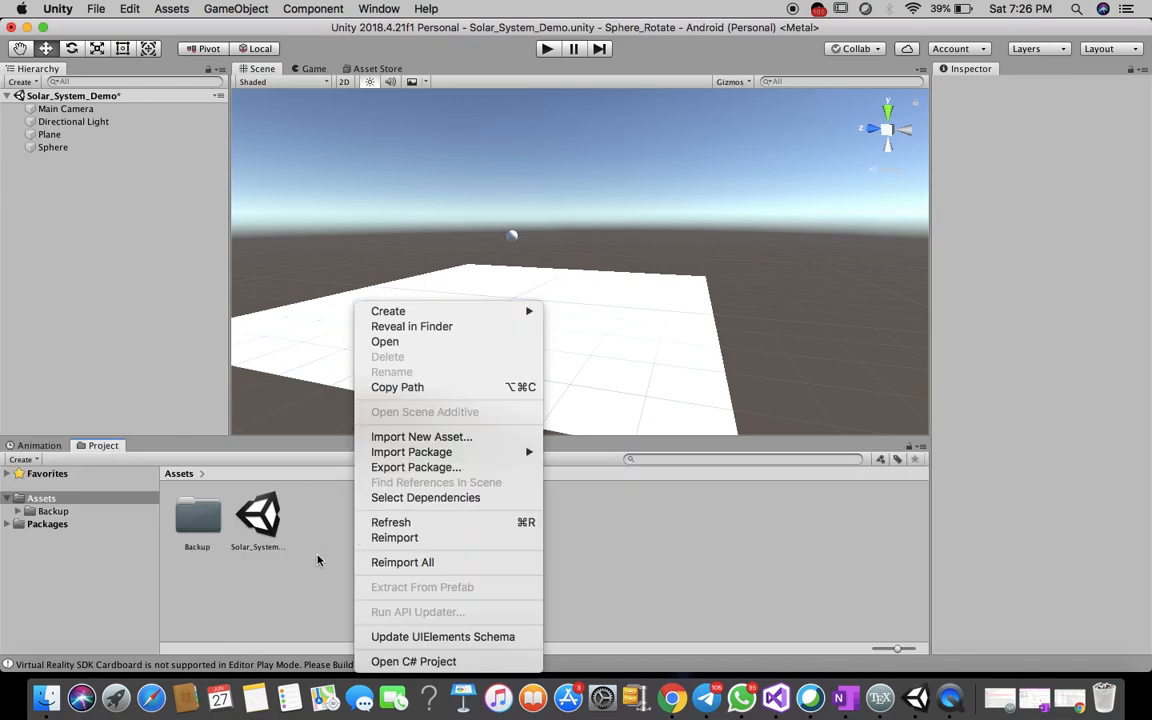
click(320, 556)
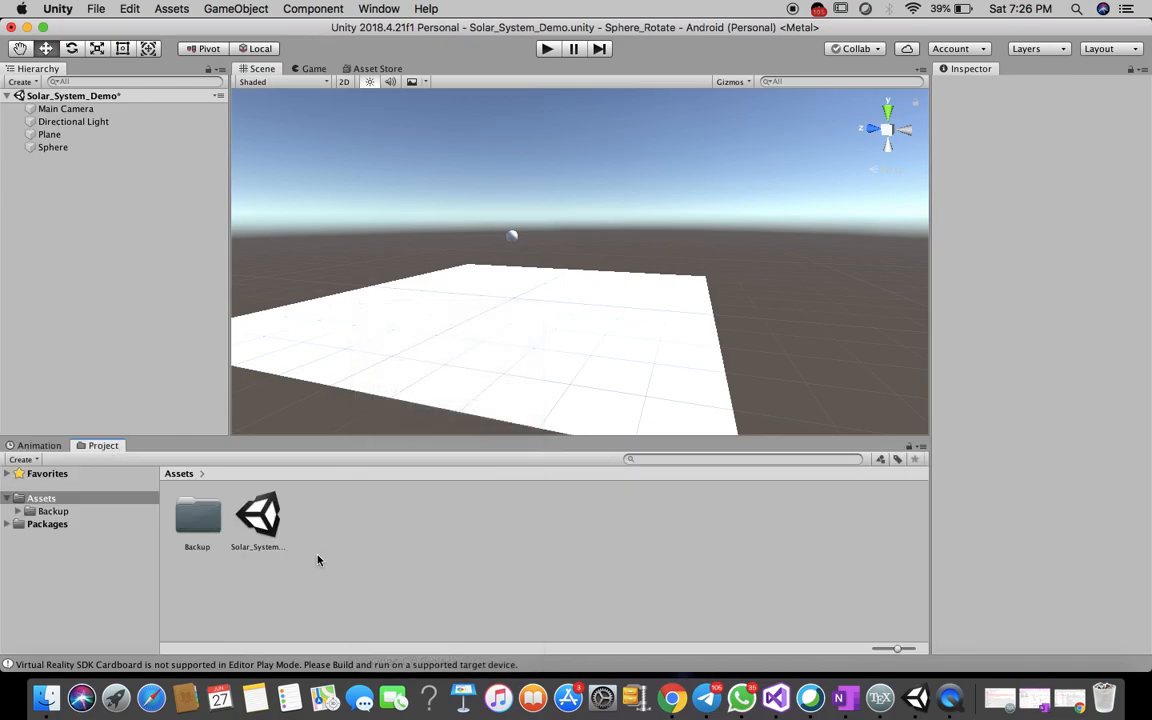
right_click(429, 535)
mouse_move(540, 311)
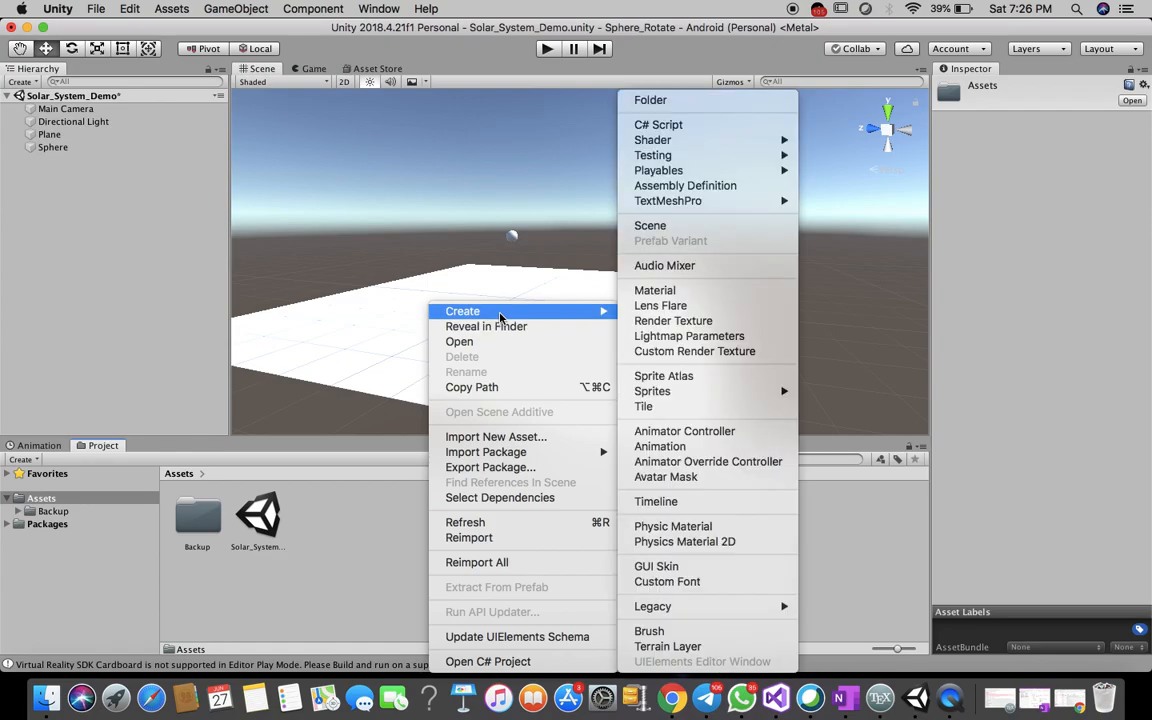
click(674, 292)
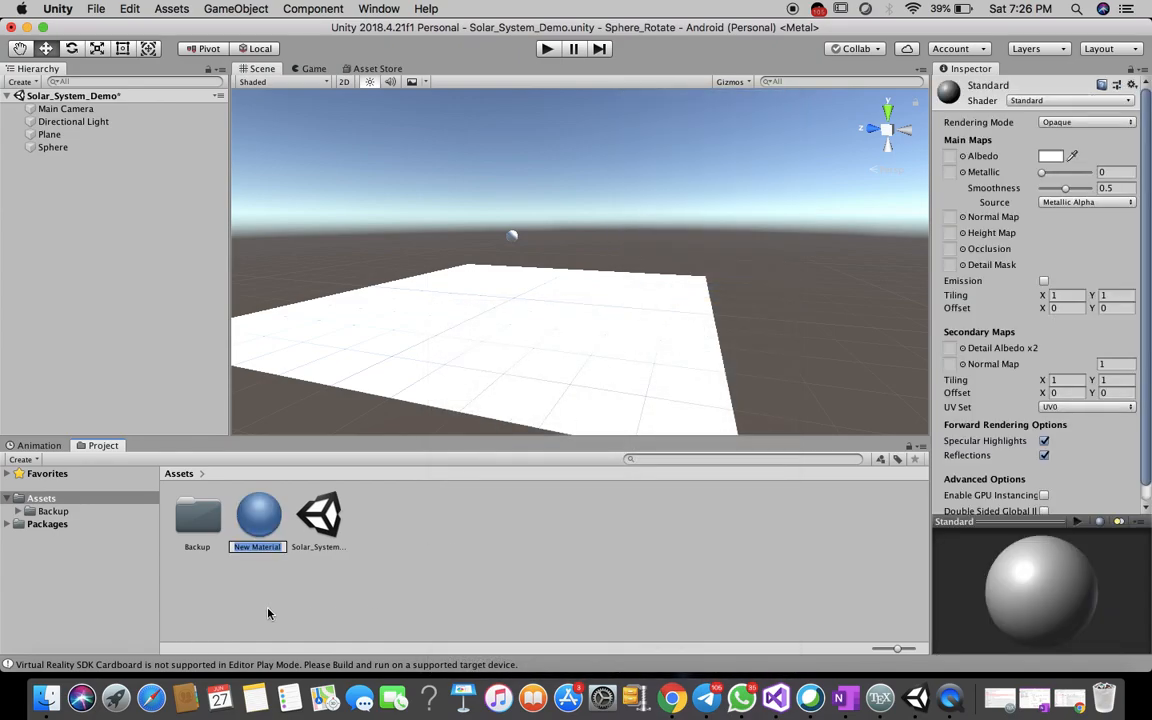
text(Color)
key(Return)
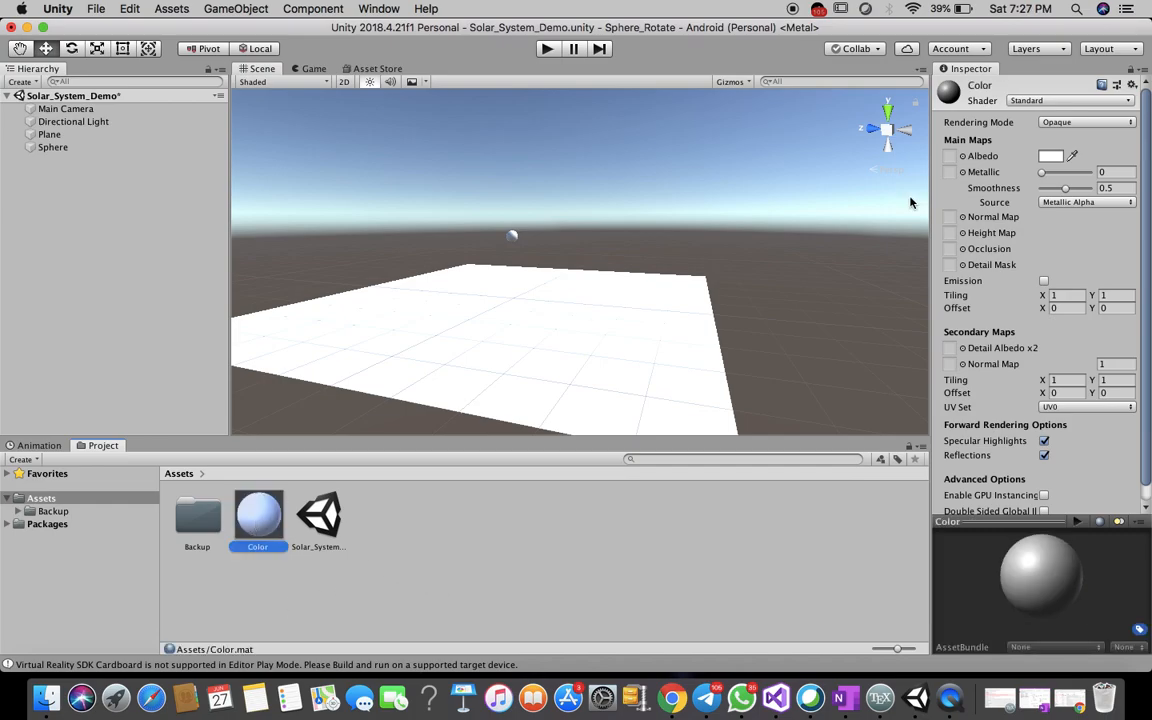
Set the Color material's albedo to a strong orange-red and apply the material to the sphere.
click(1050, 157)
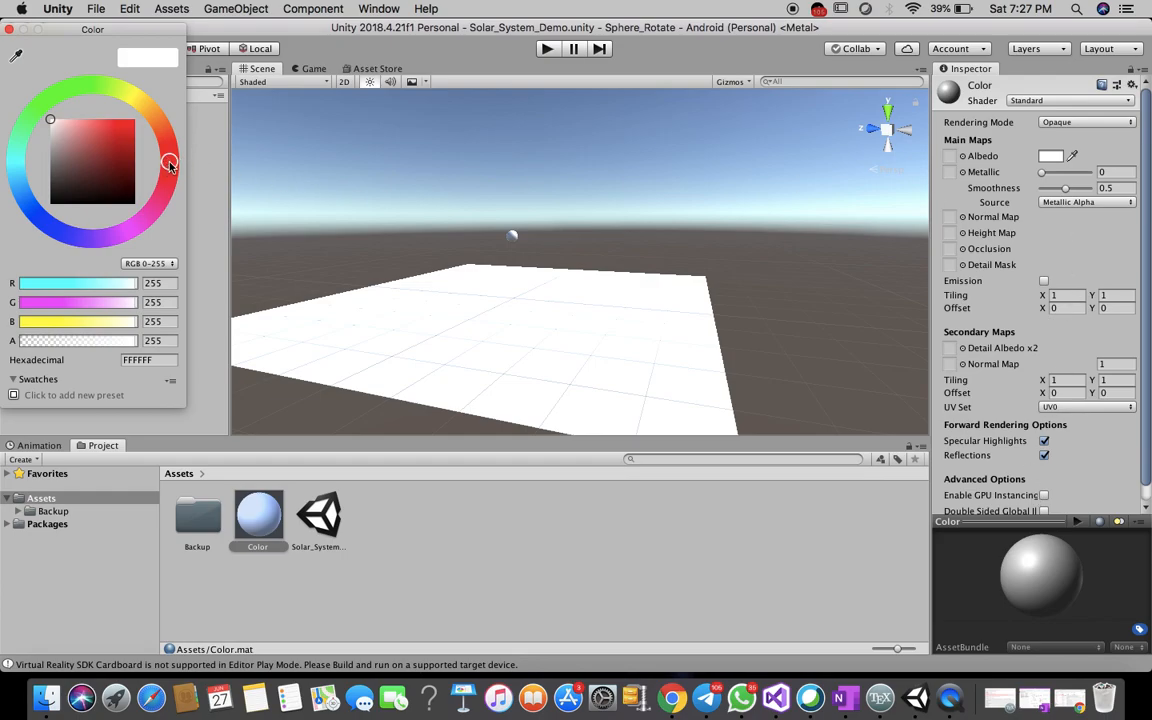
drag(170, 165, 162, 128)
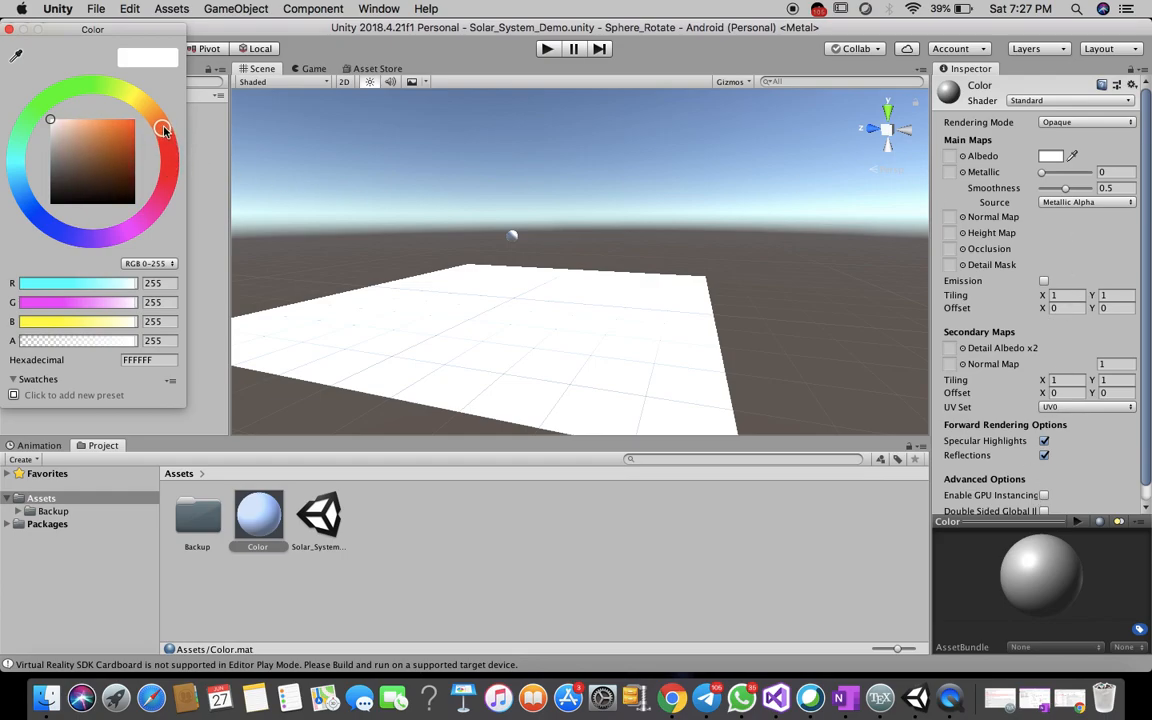
drag(50, 119, 130, 127)
click(458, 564)
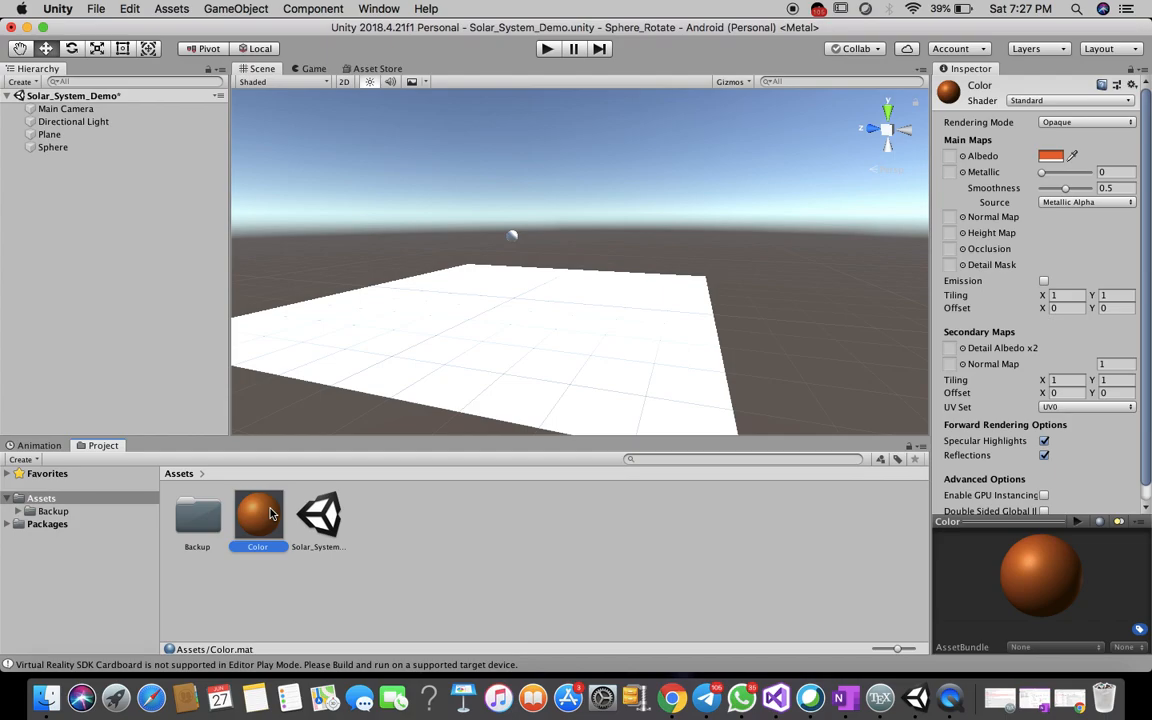
drag(270, 514, 512, 235)
Create a second material named Color1 in the Assets folder.
click(527, 346)
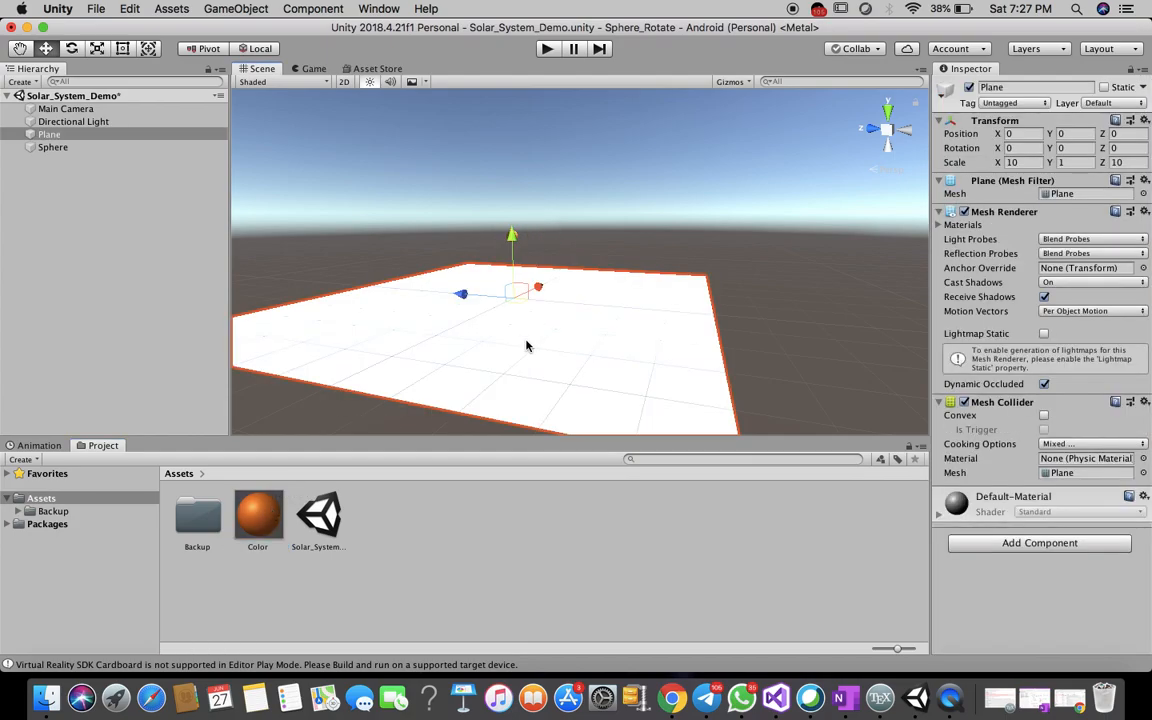
right_click(432, 604)
mouse_move(462, 311)
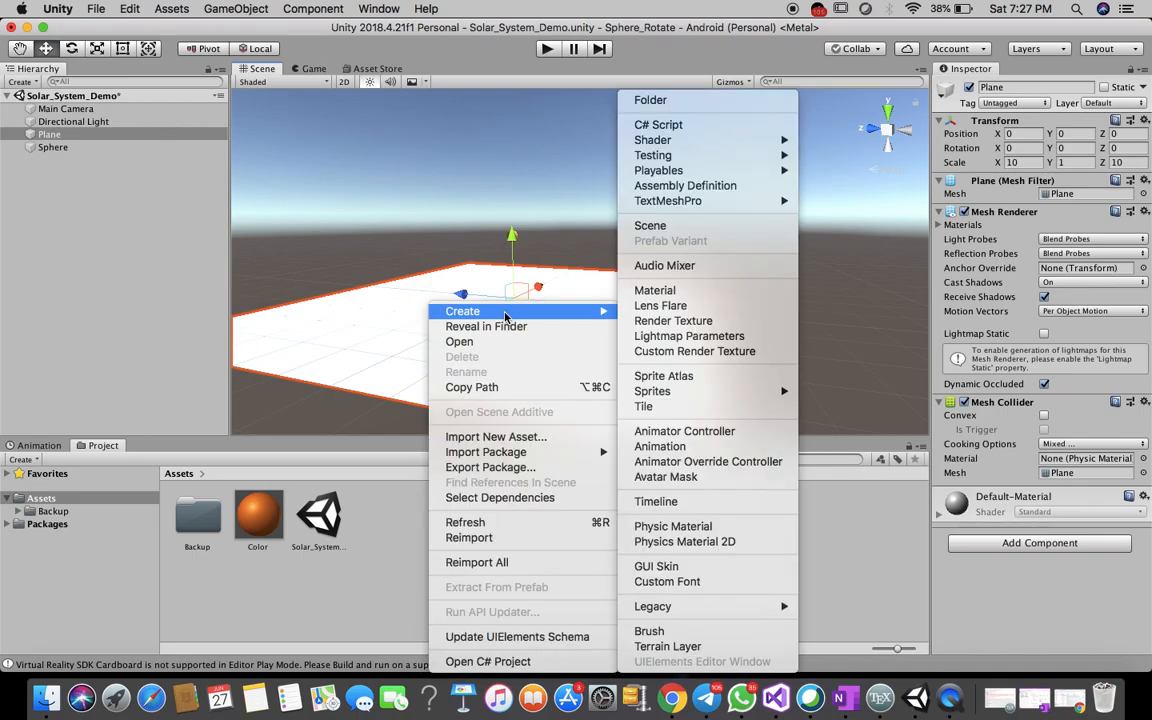
click(655, 290)
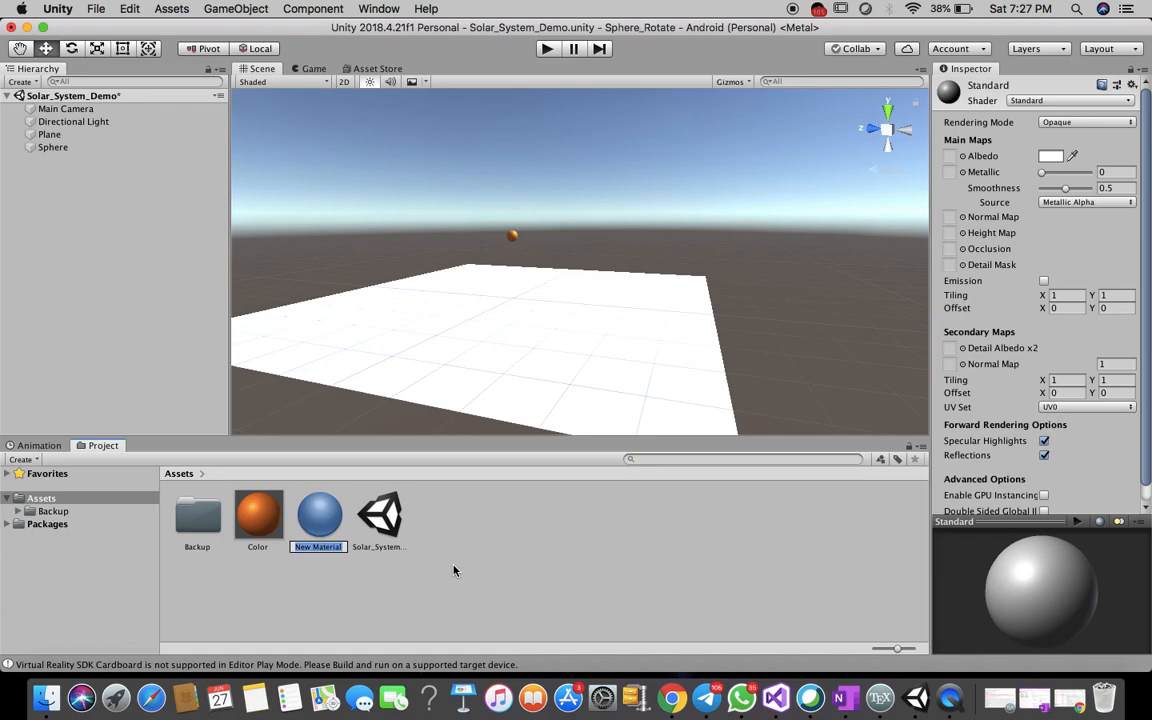
text(Color1)
key(Return)
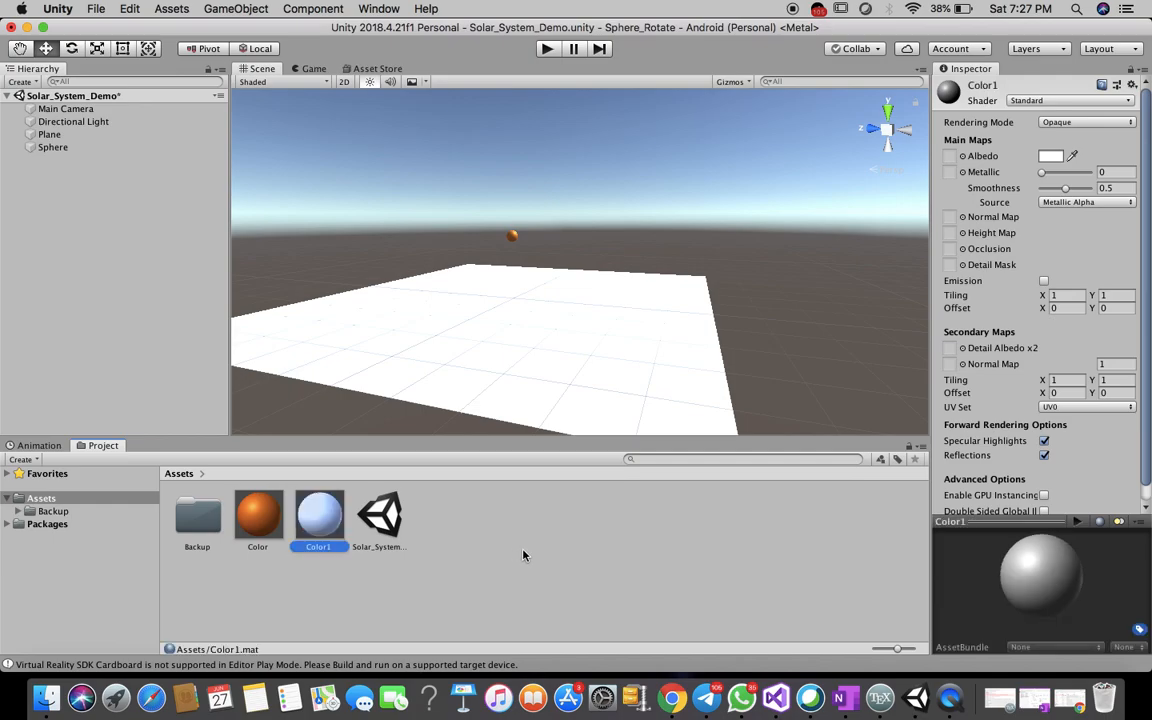
Set the Color1 material's albedo to a light cyan, hexadecimal 76EFEC.
click(1050, 156)
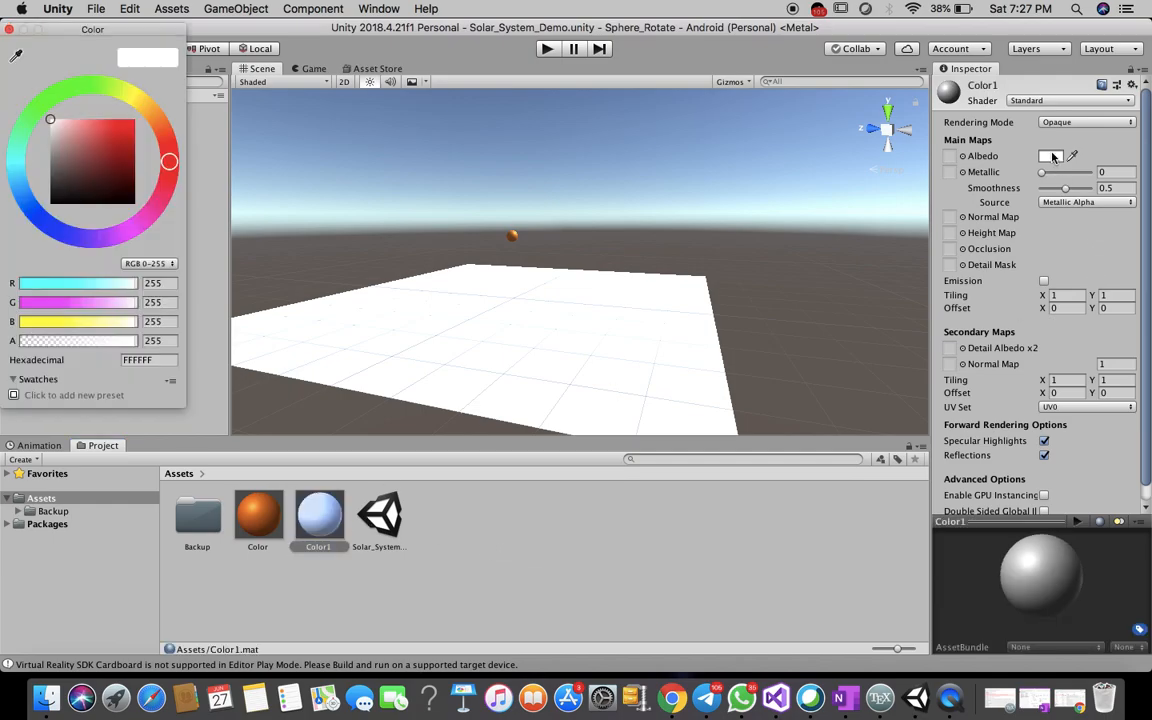
mouse_move(162, 155)
mouse_down()
mouse_move(90, 239)
mouse_move(22, 193)
mouse_move(15, 158)
mouse_up()
click(52, 121)
mouse_move(52, 121)
mouse_down()
mouse_move(113, 124)
mouse_move(94, 127)
mouse_up()
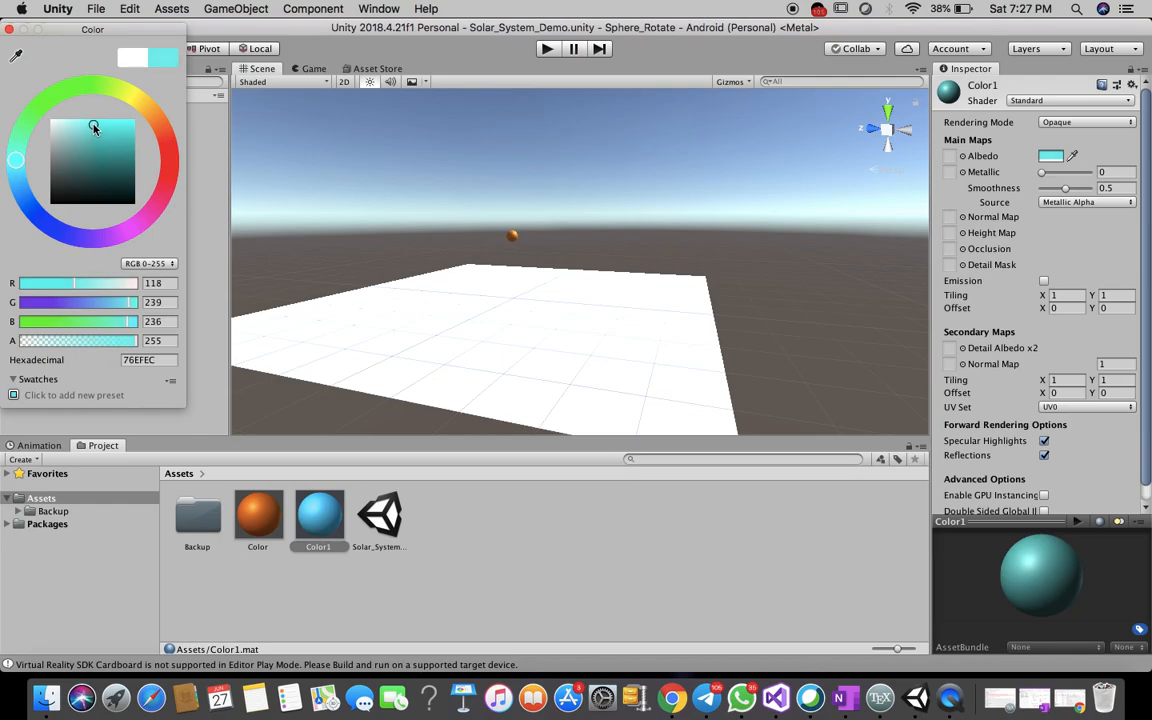
Apply the Color1 material to the plane in the scene.
click(326, 517)
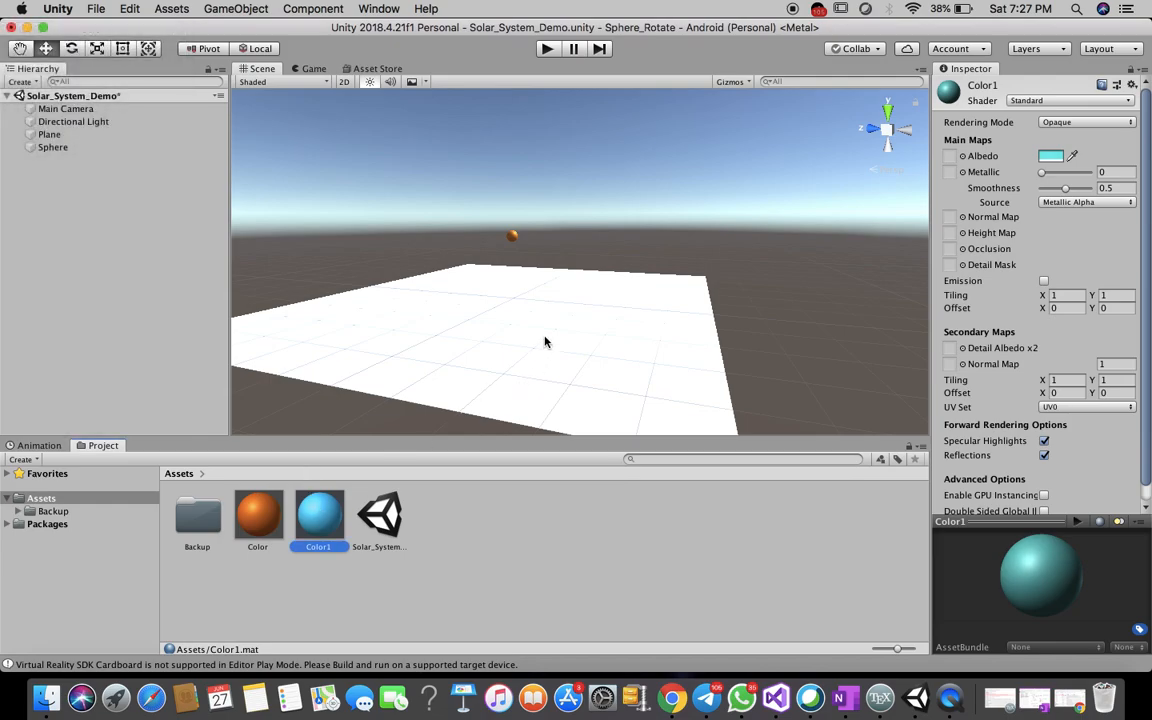
drag(316, 510, 530, 400)
click(518, 545)
scroll(521, 275, up, 6)
scroll(521, 275, down, 1)
scroll(521, 275, up, 2)
scroll(521, 275, down, 3)
scroll(521, 275, down, 4)
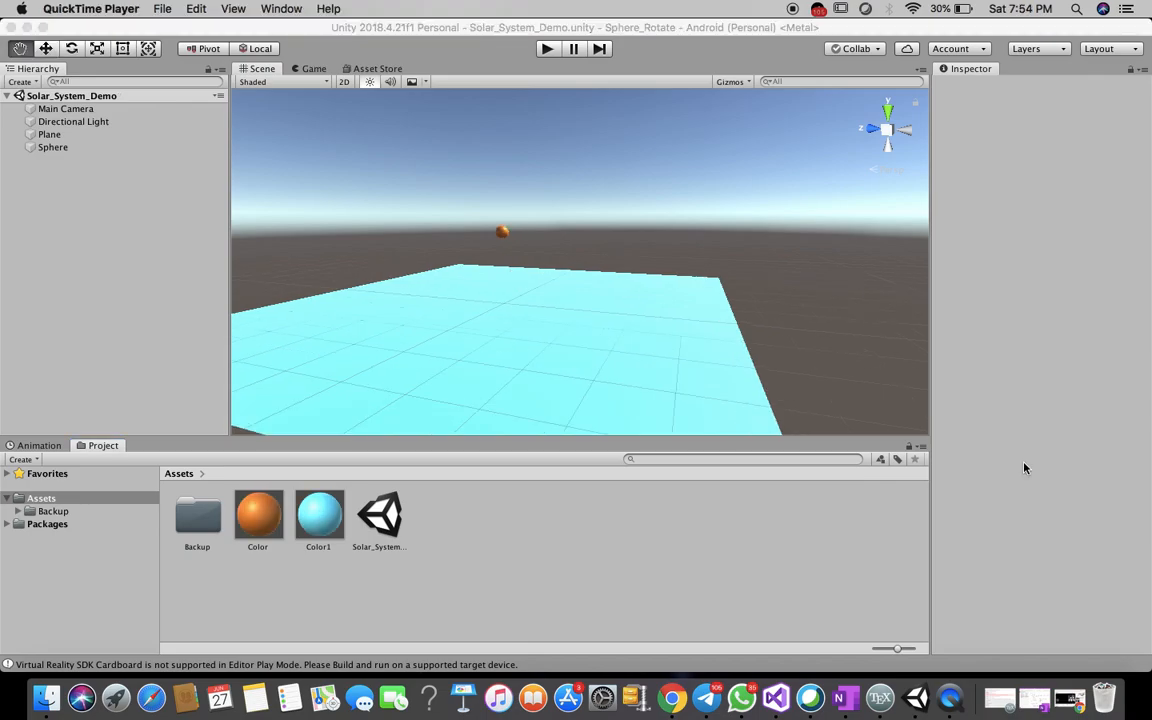
Test-run the scene with the Scene view maximized, and restore the normal editor layout.
click(921, 69)
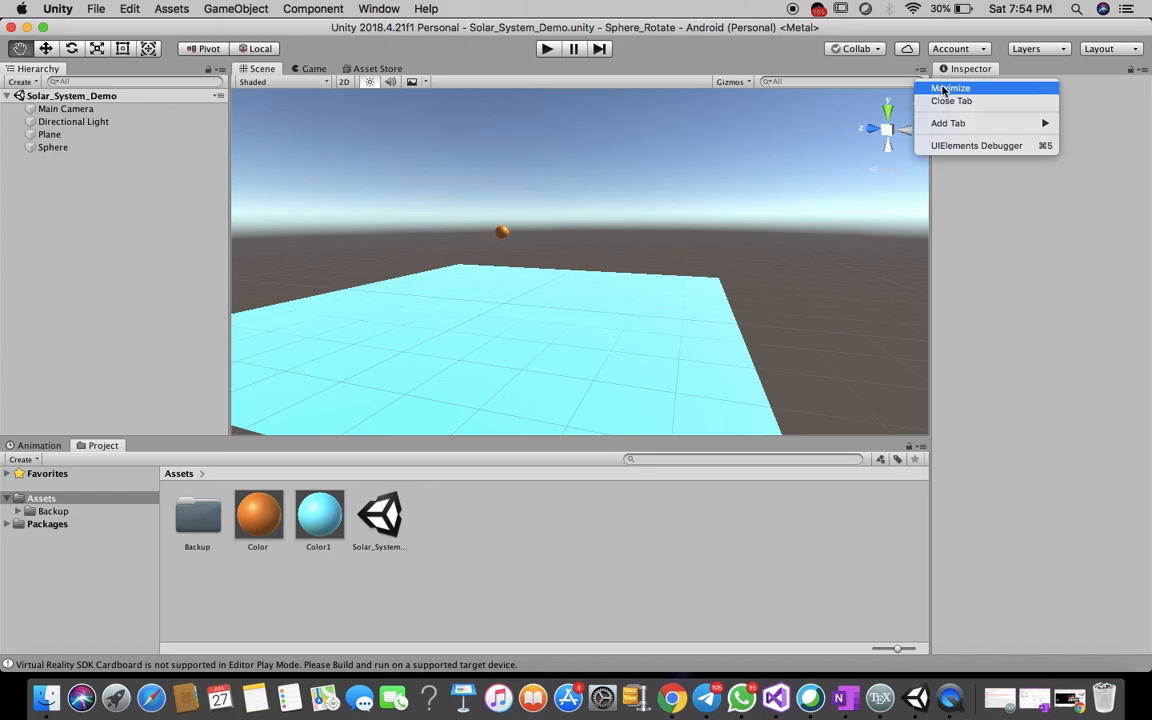
click(932, 88)
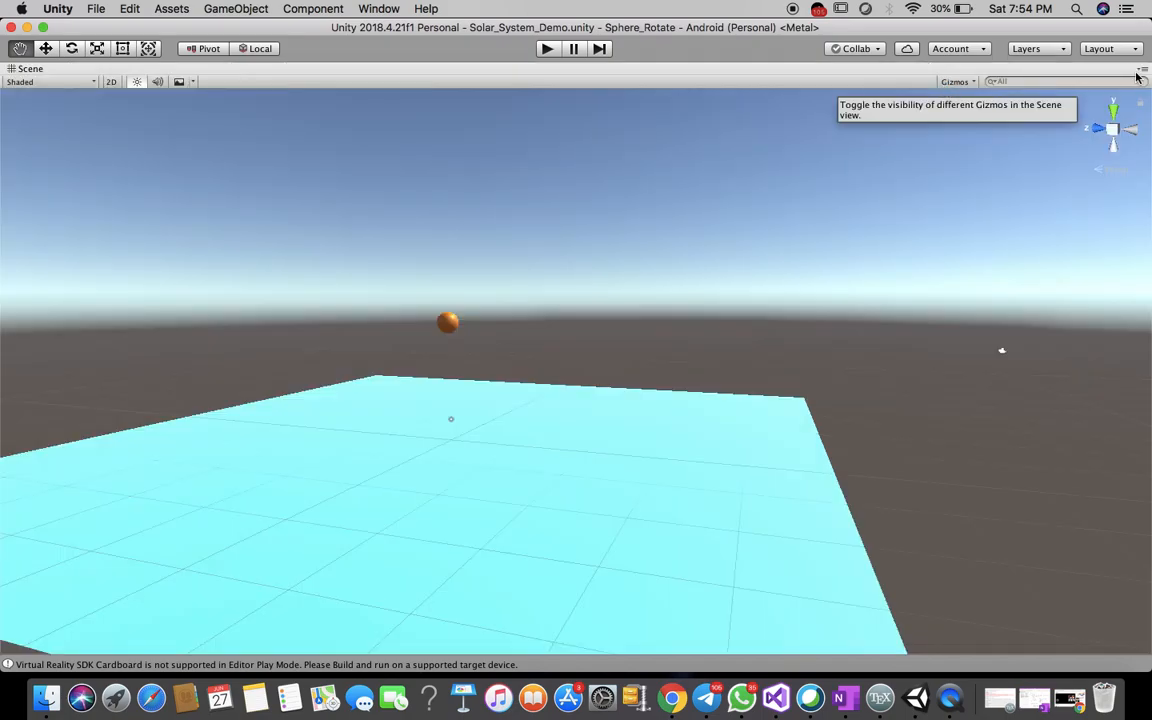
click(547, 46)
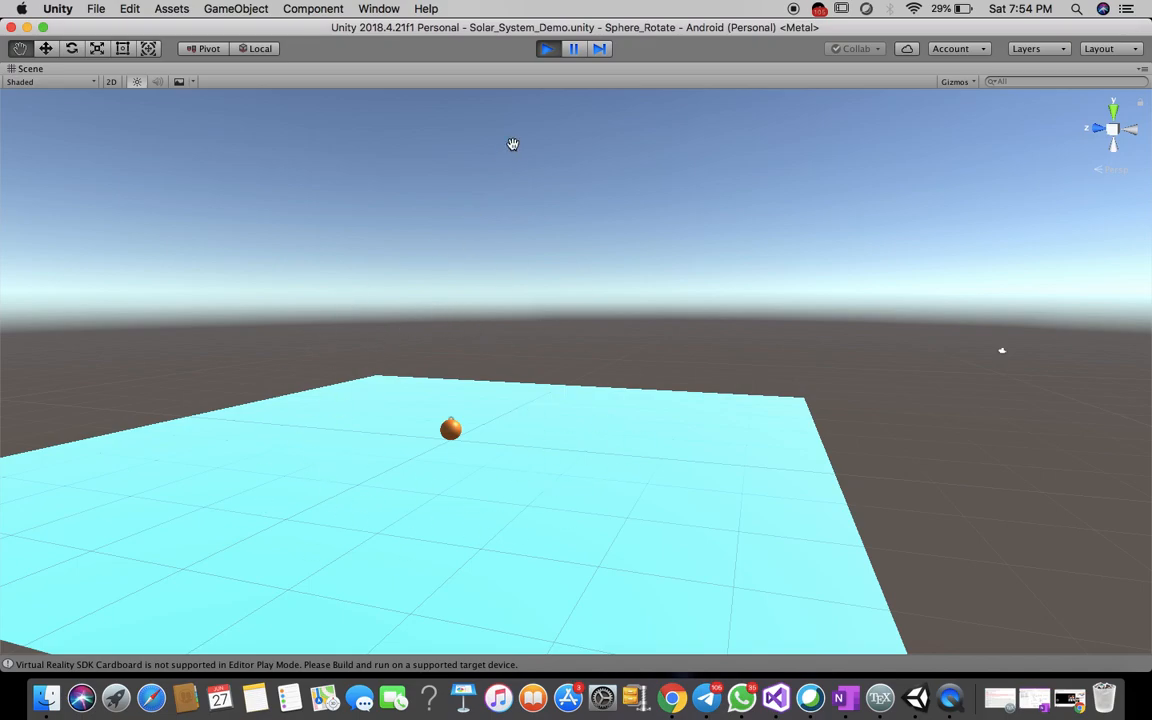
click(548, 48)
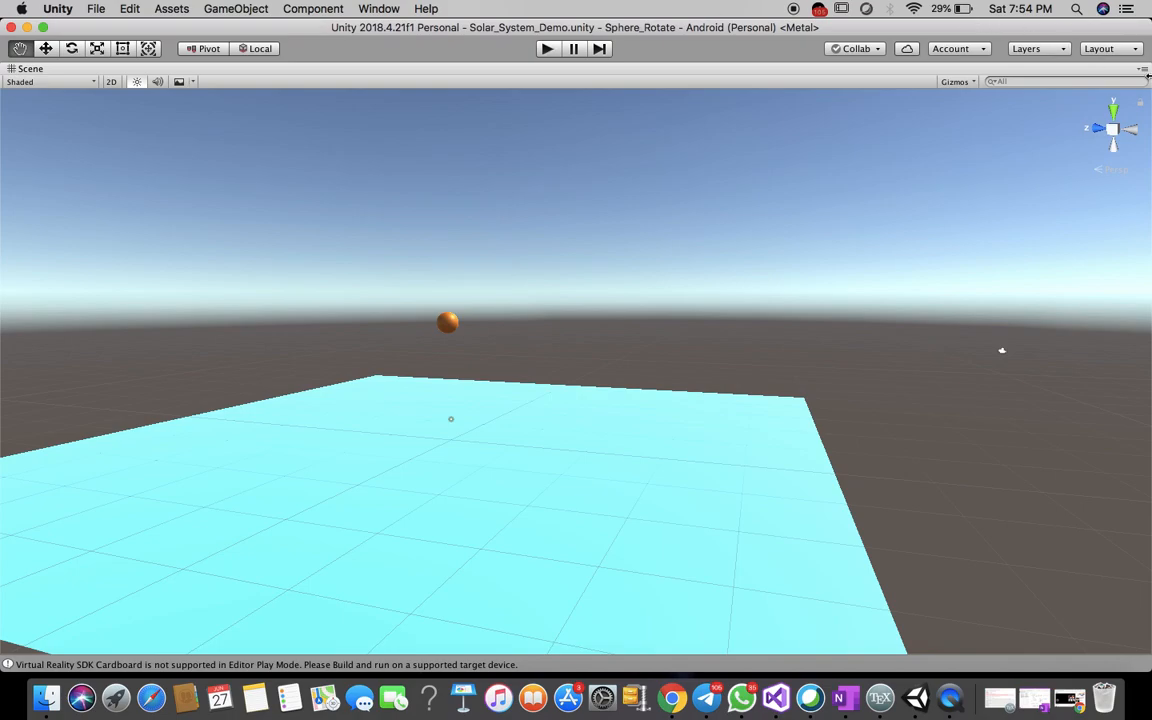
click(1143, 69)
click(1098, 87)
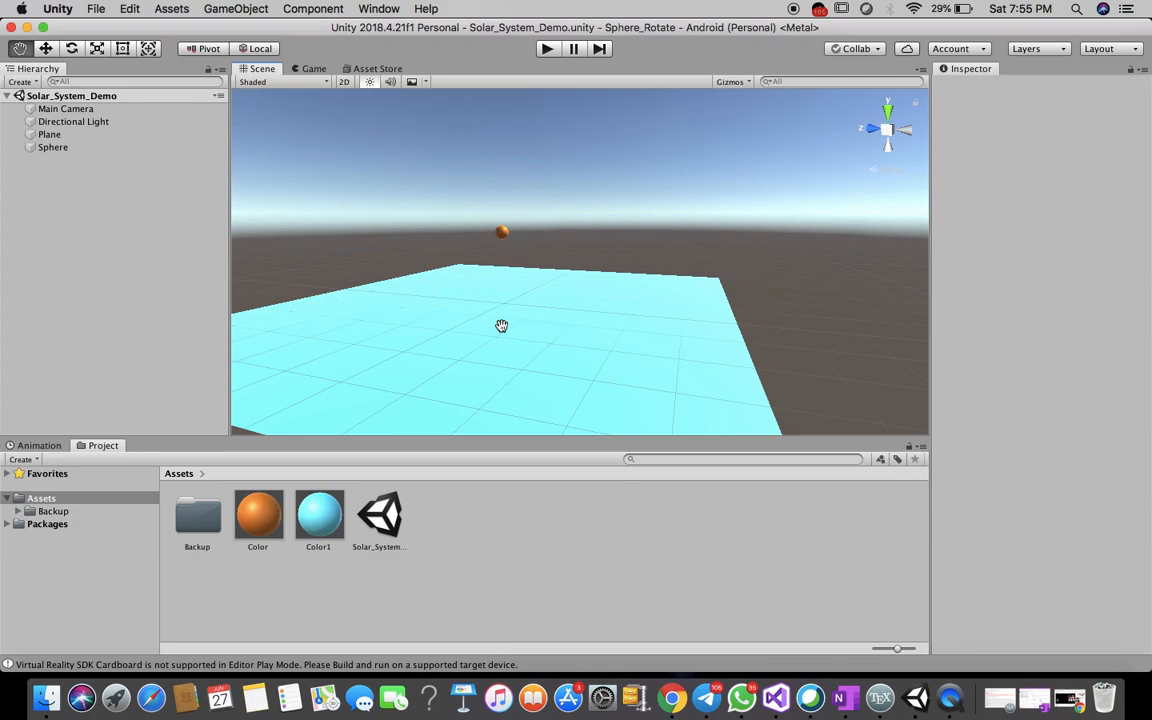
Create a new material named Earth in the Assets folder.
right_click(530, 536)
mouse_move(620, 311)
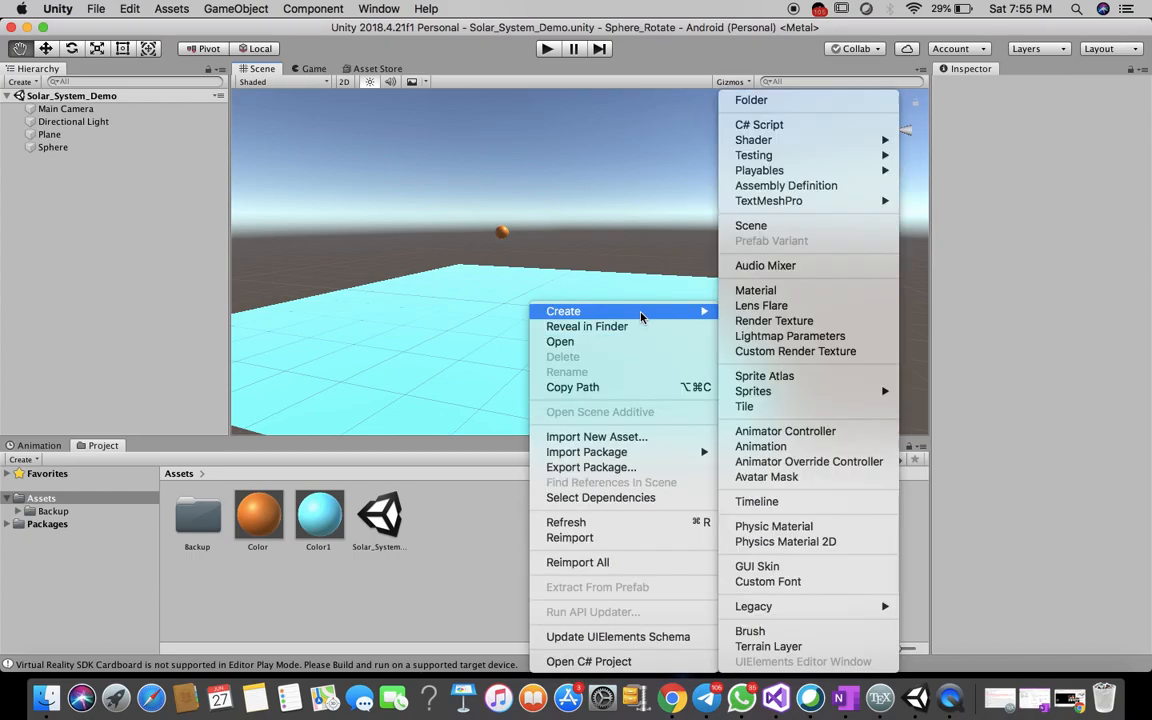
click(762, 290)
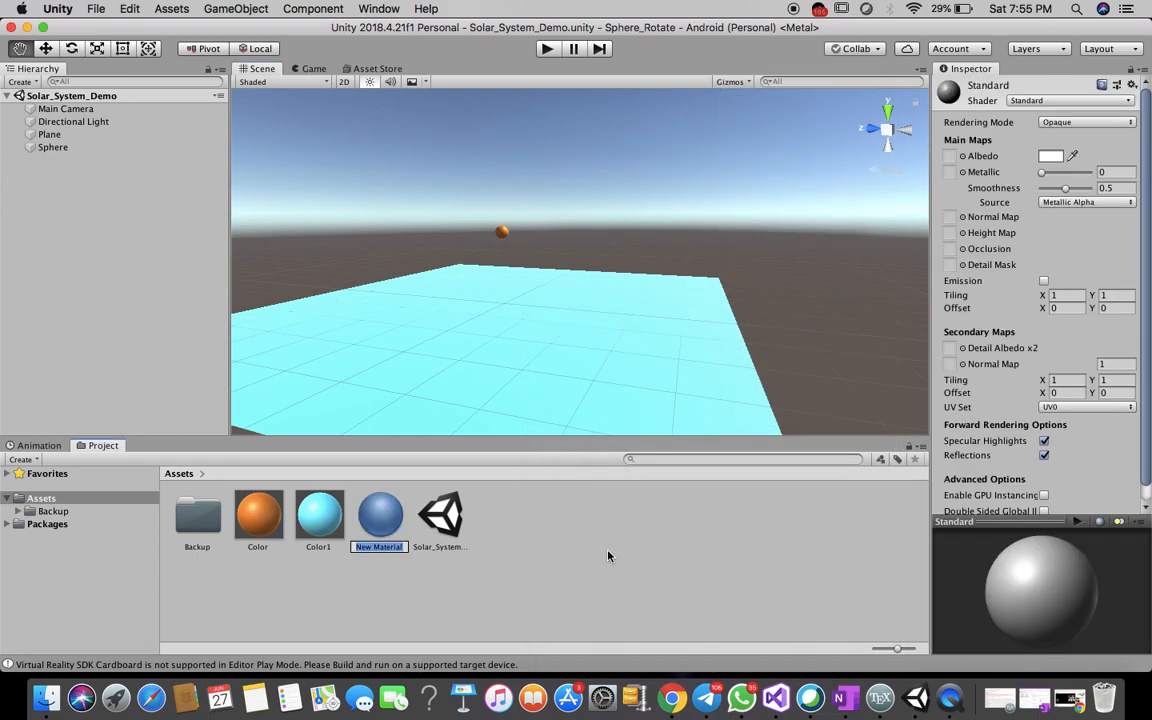
text(Earth)
key(Return)
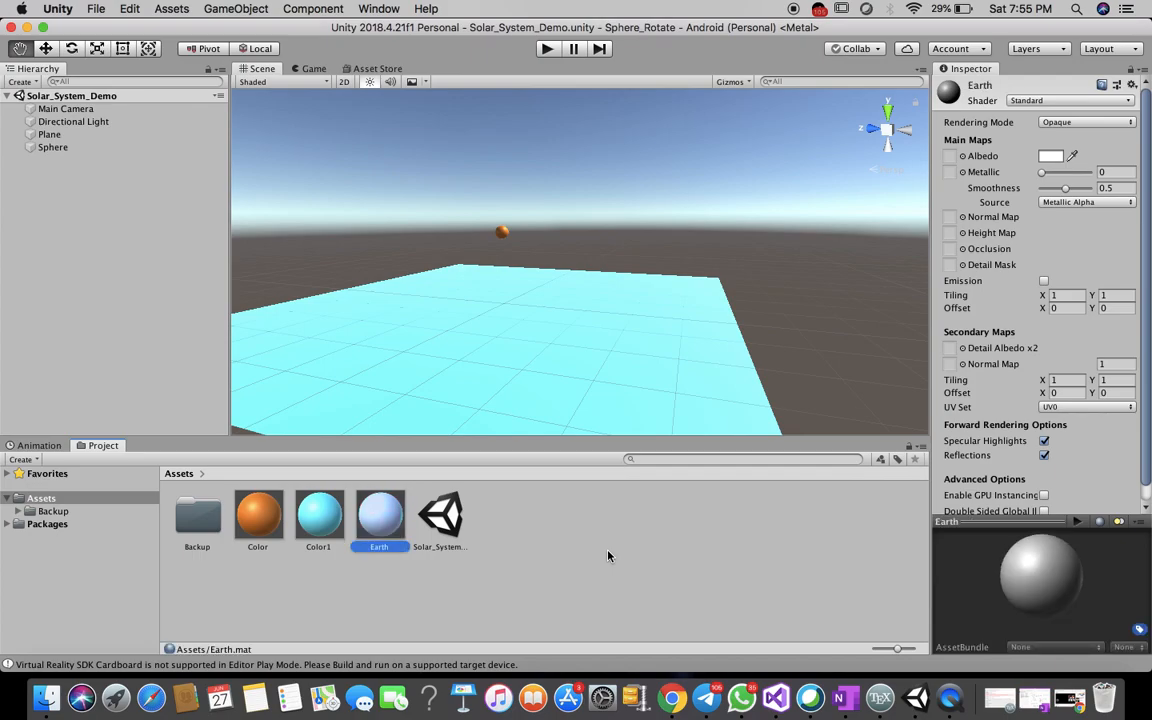
click(586, 548)
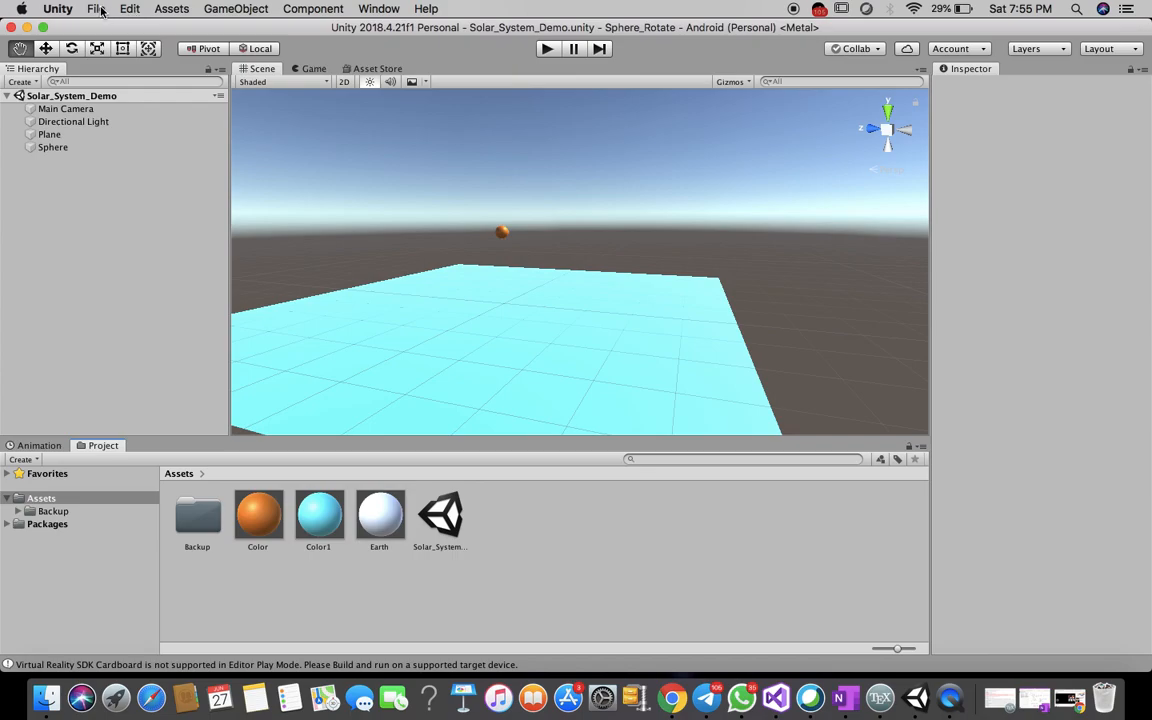
Import the earthmap1k image from the Solar_System folder into the project's assets.
right_click(612, 548)
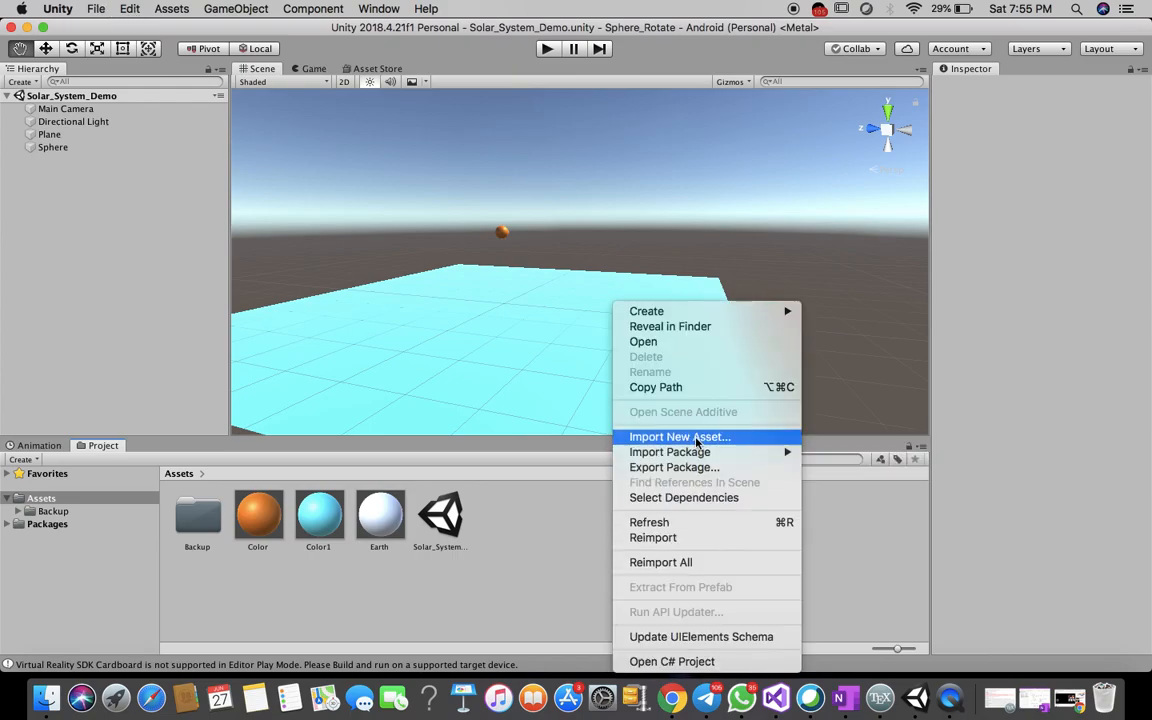
click(680, 437)
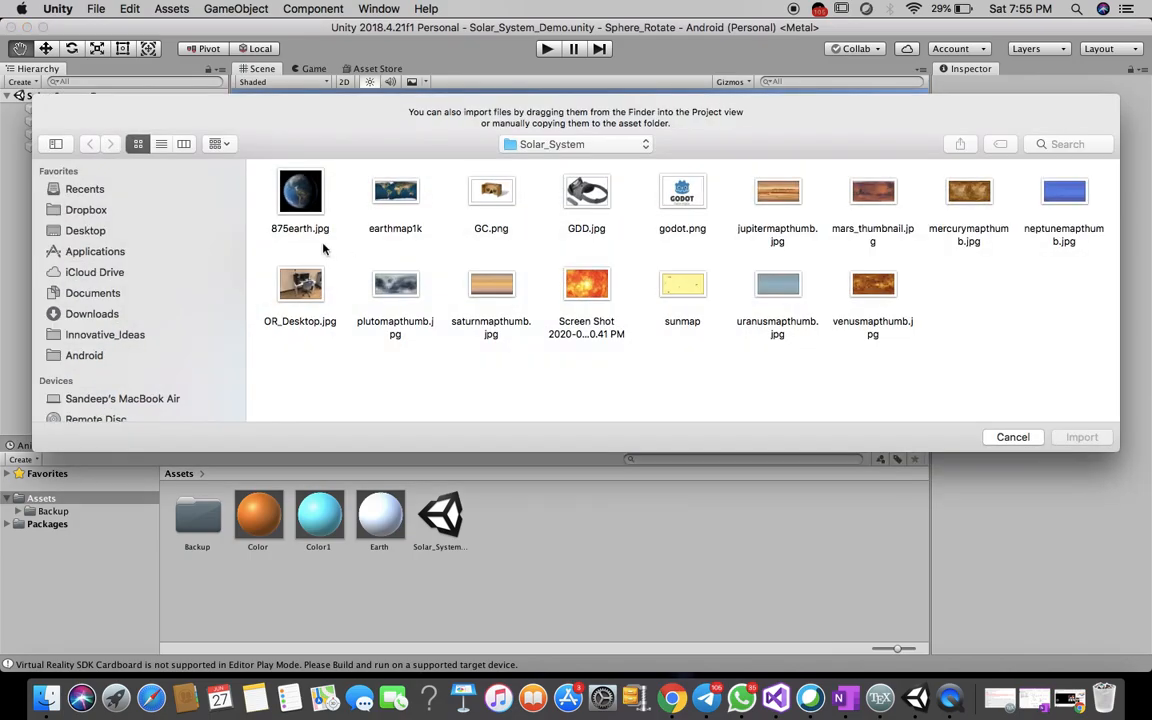
click(392, 210)
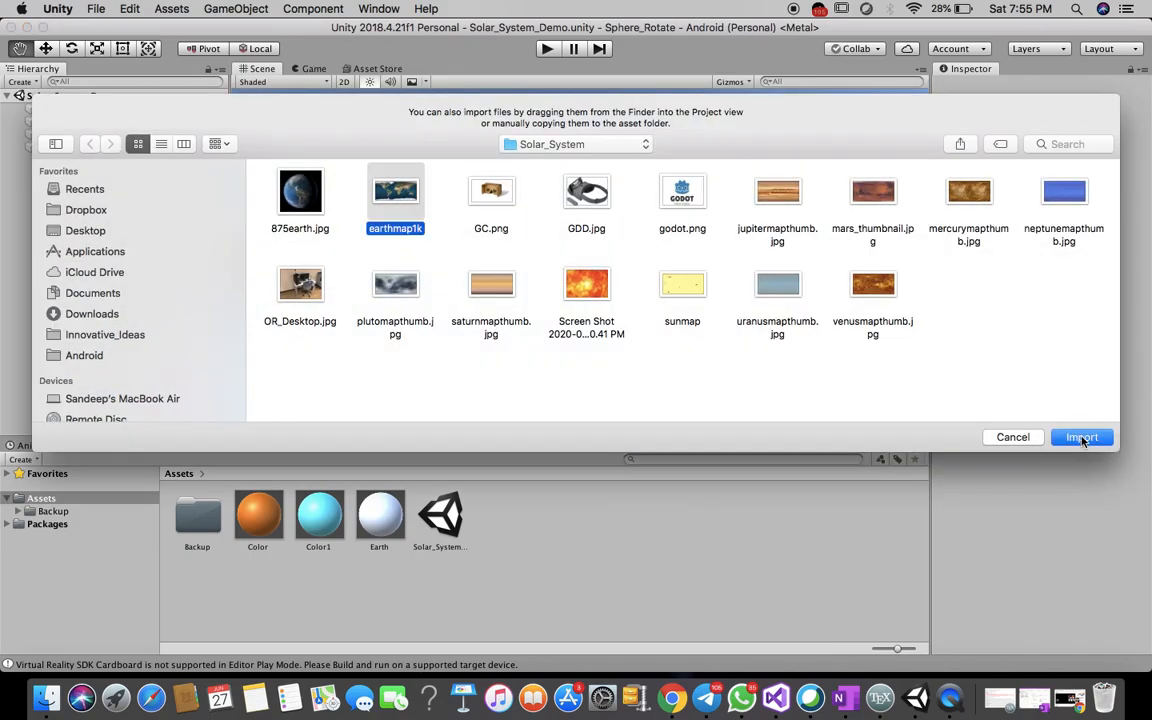
click(1081, 437)
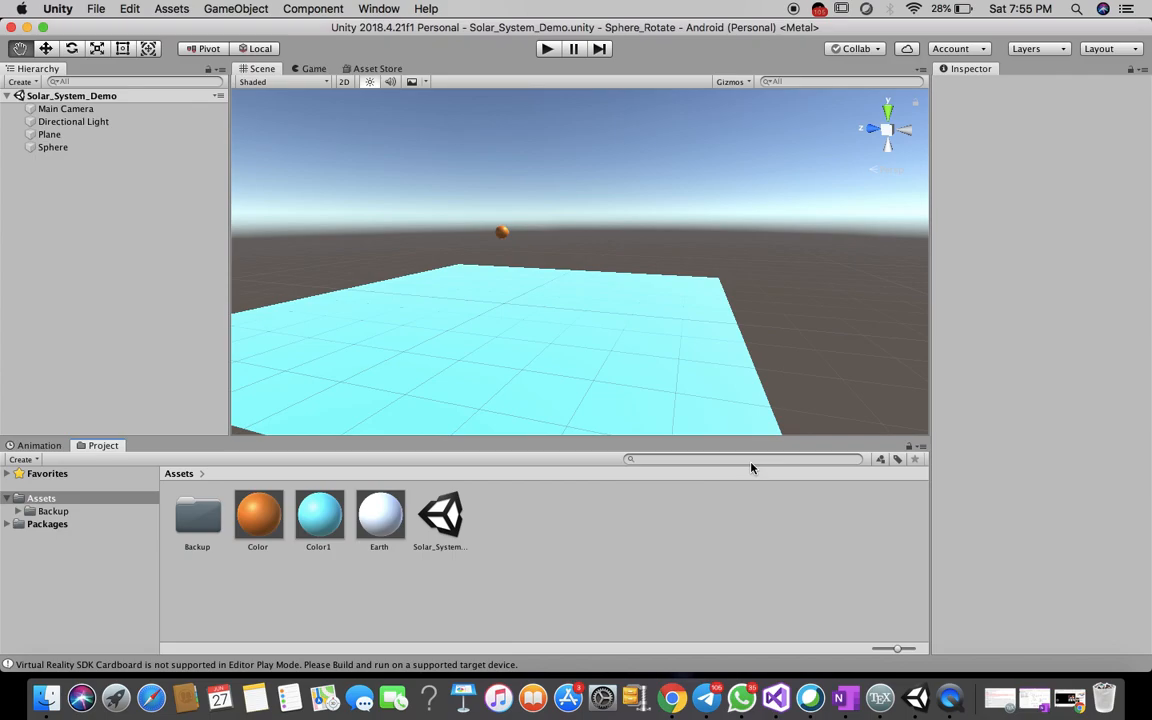
click(490, 620)
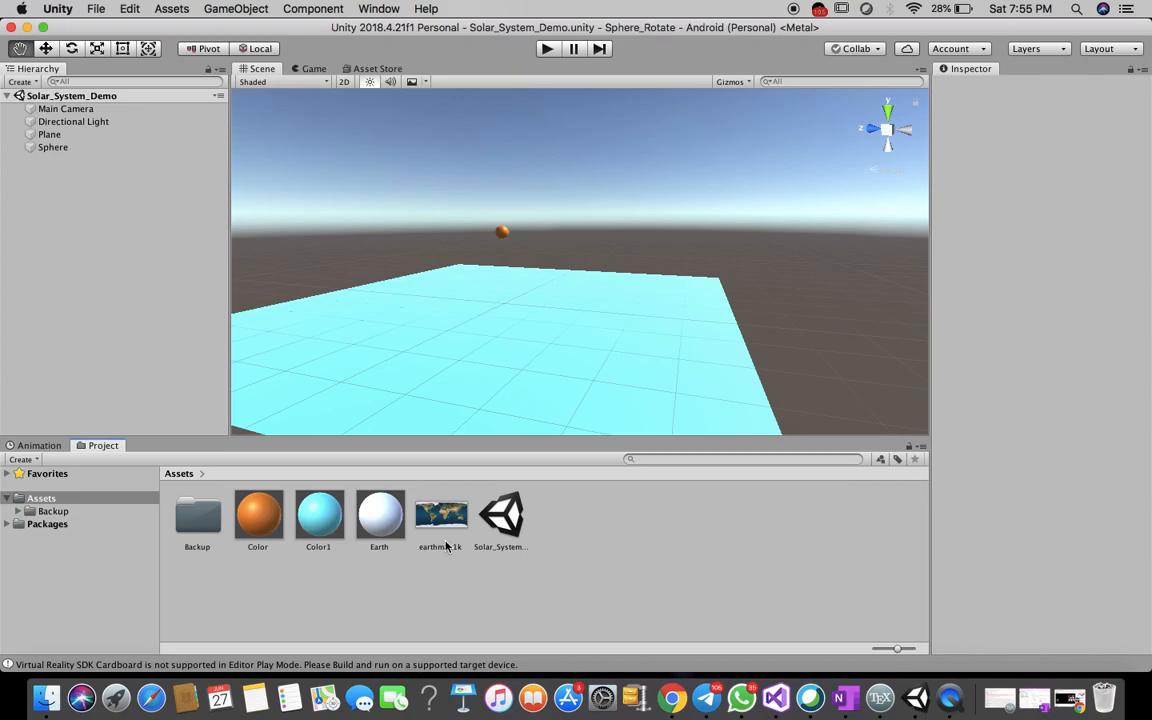
Change the Earth material's shader to Legacy Shaders/Diffuse.
click(386, 526)
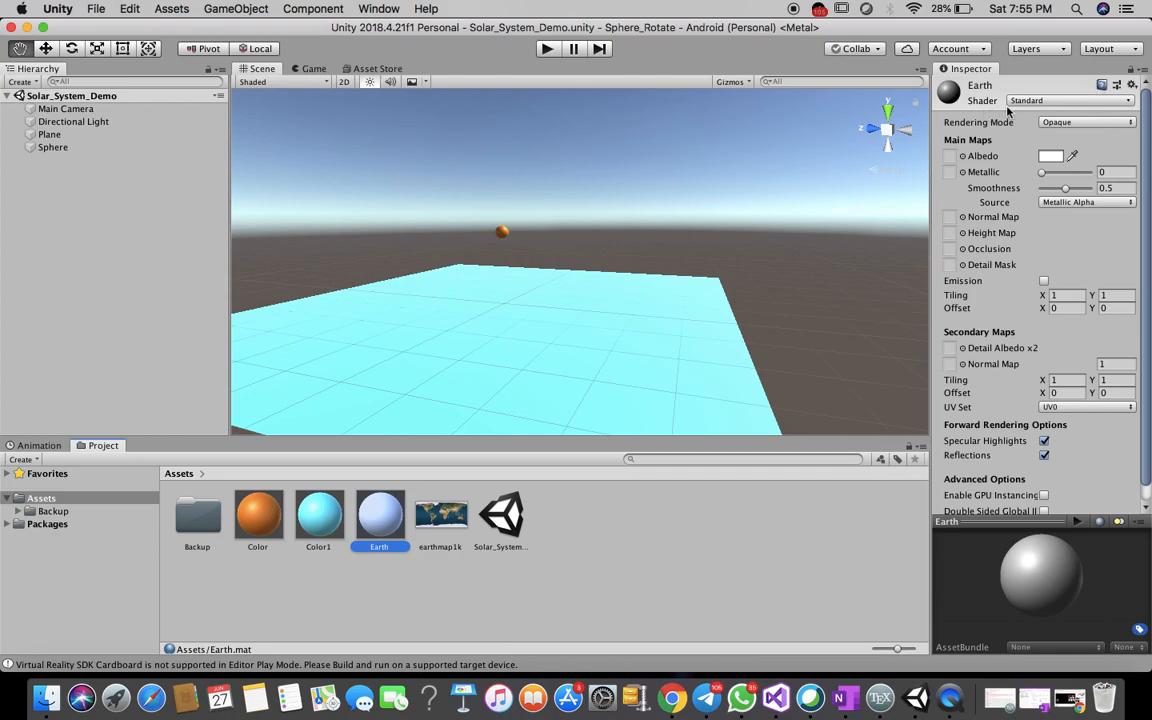
click(1065, 101)
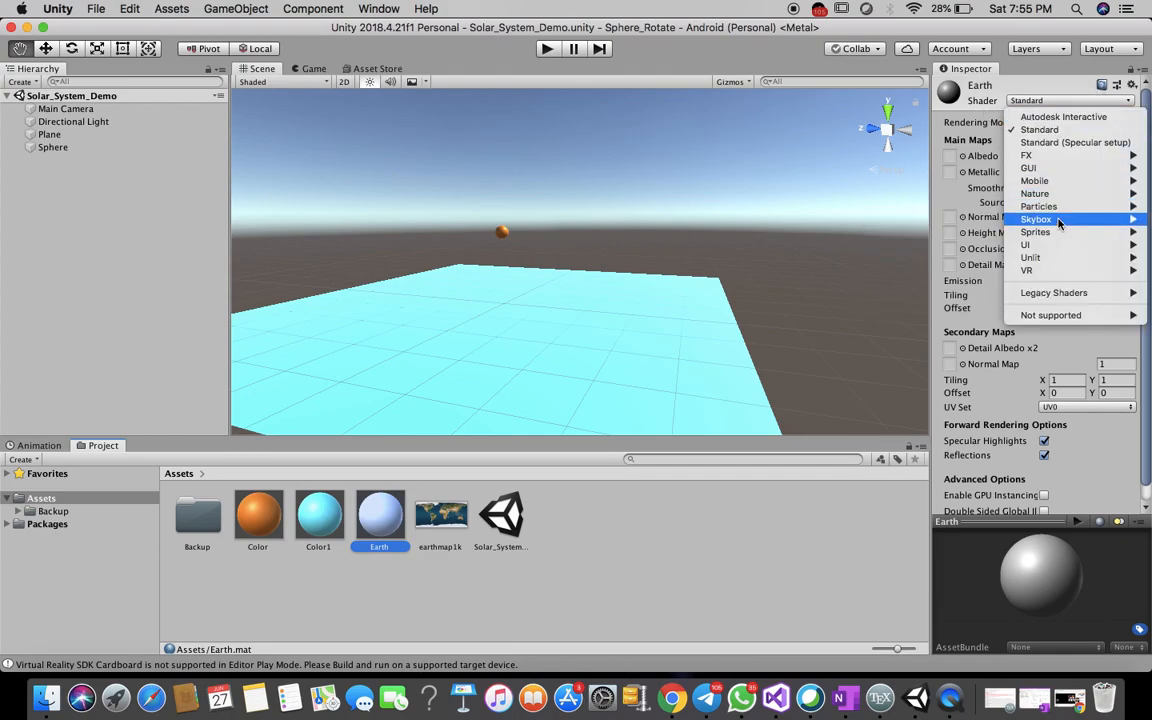
mouse_move(990, 293)
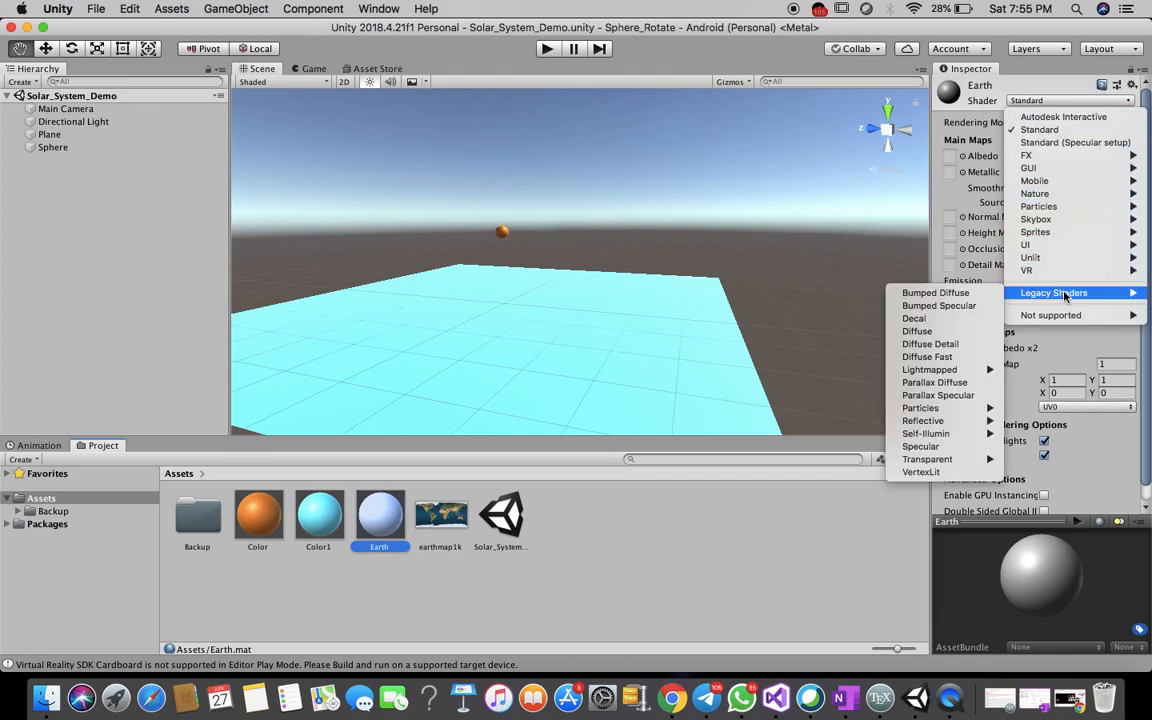
click(944, 334)
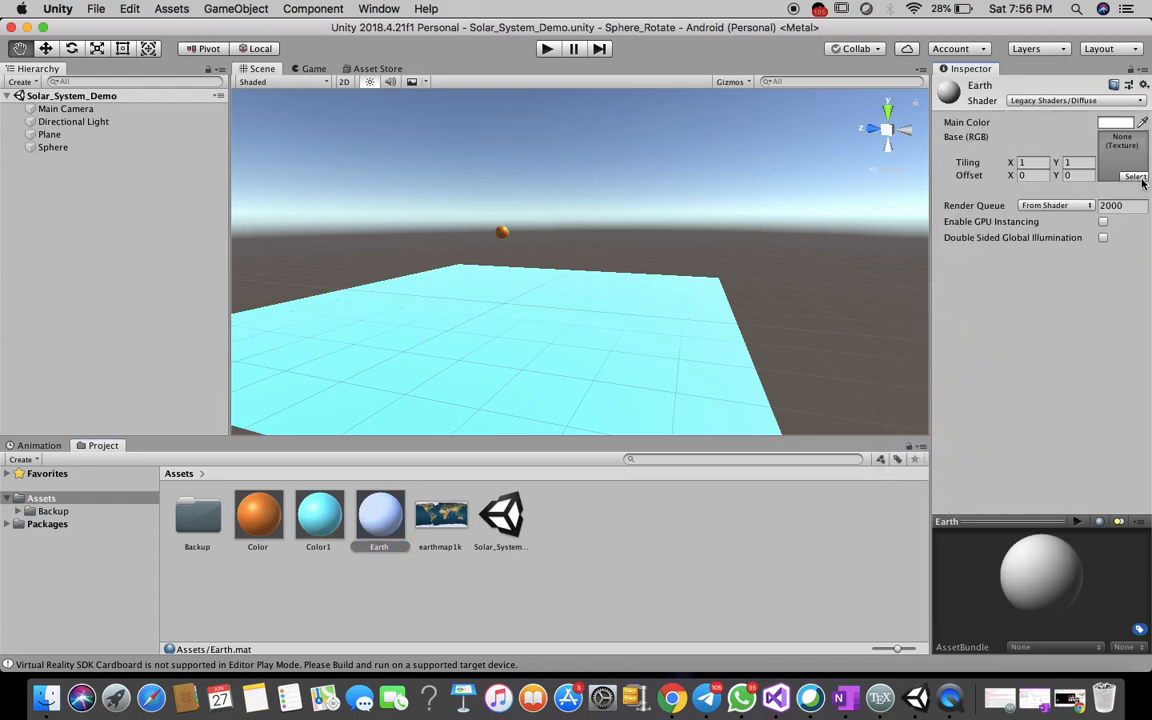
Assign an earth map texture, earthmap1k 1, as the Earth material's Base (RGB) texture.
click(1138, 178)
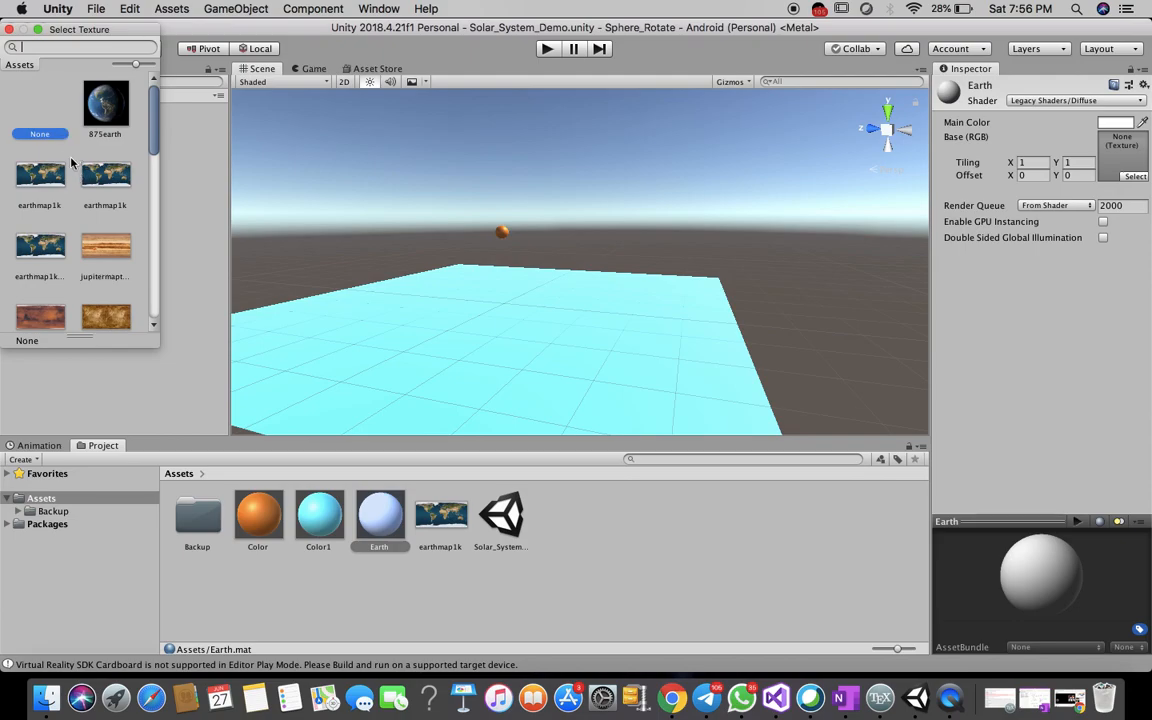
click(40, 176)
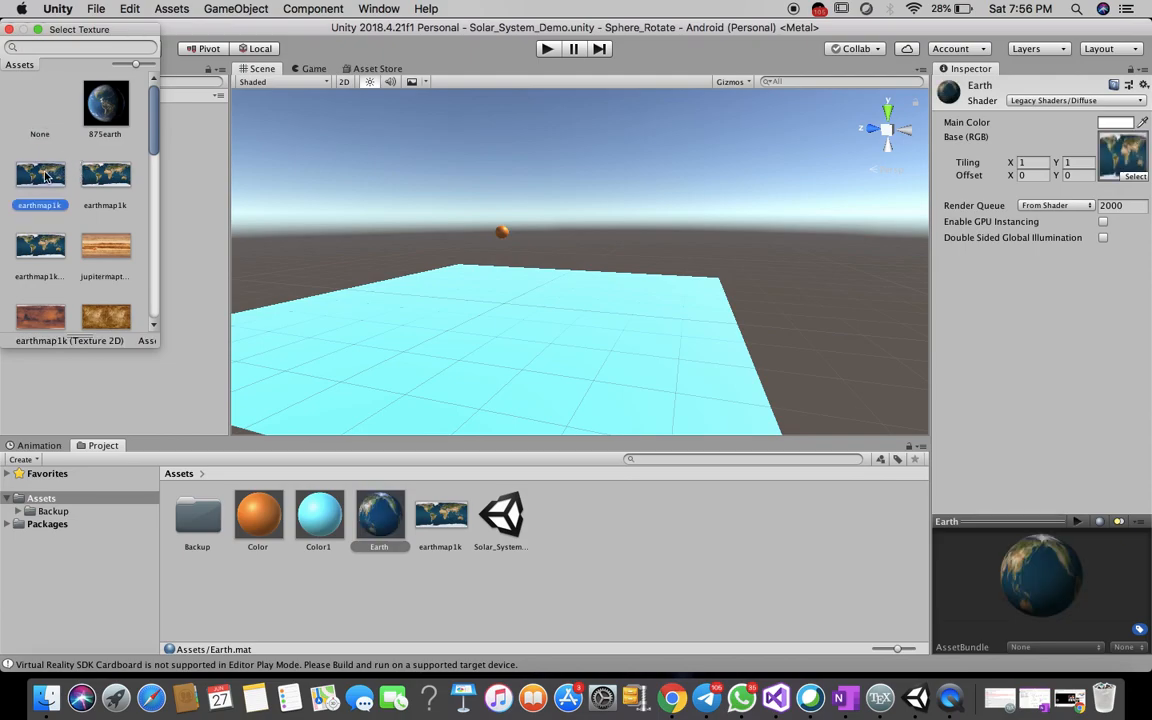
click(96, 185)
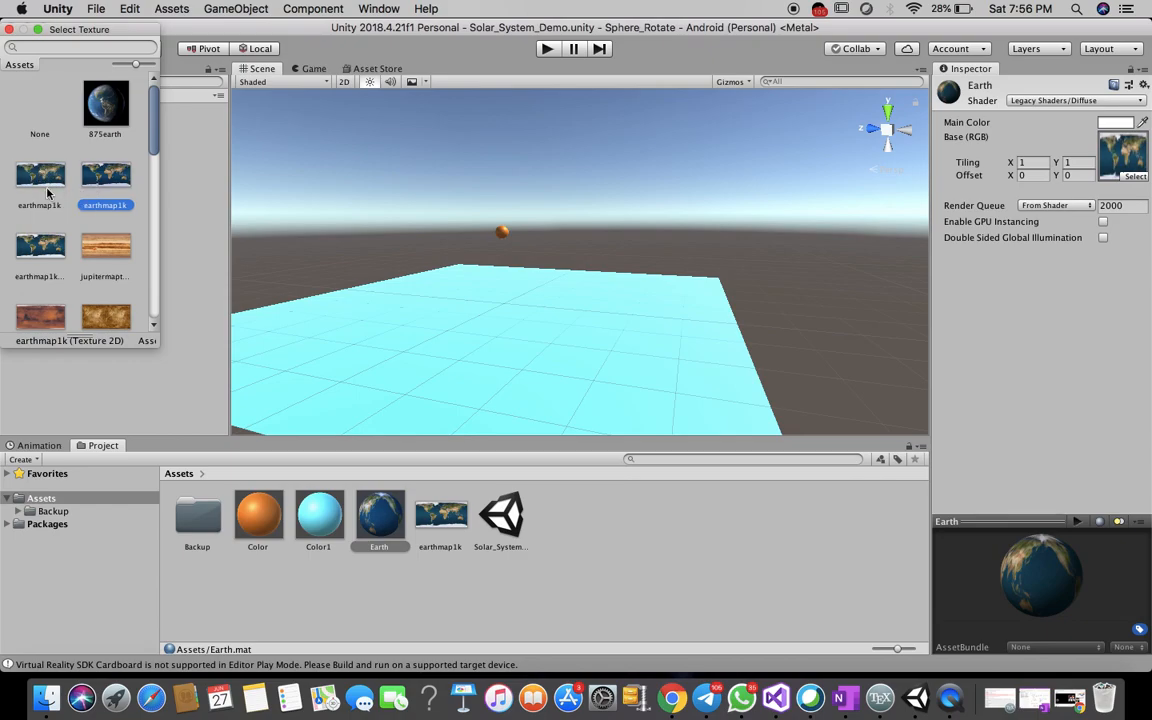
click(38, 258)
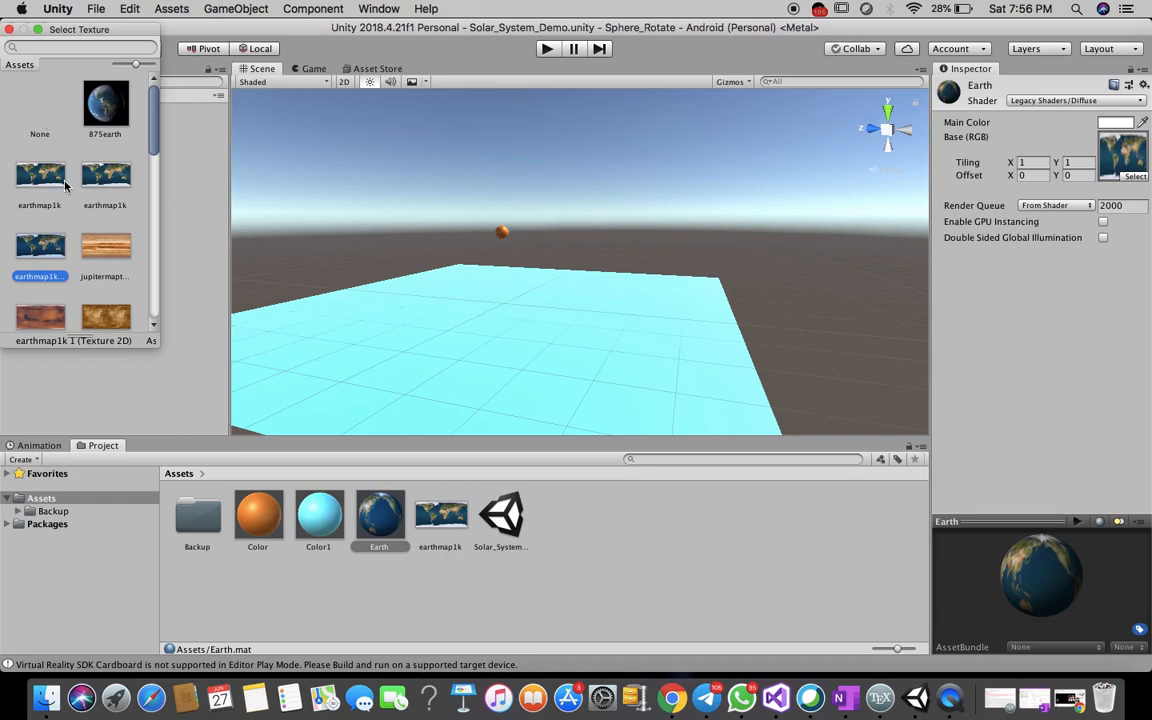
click(9, 29)
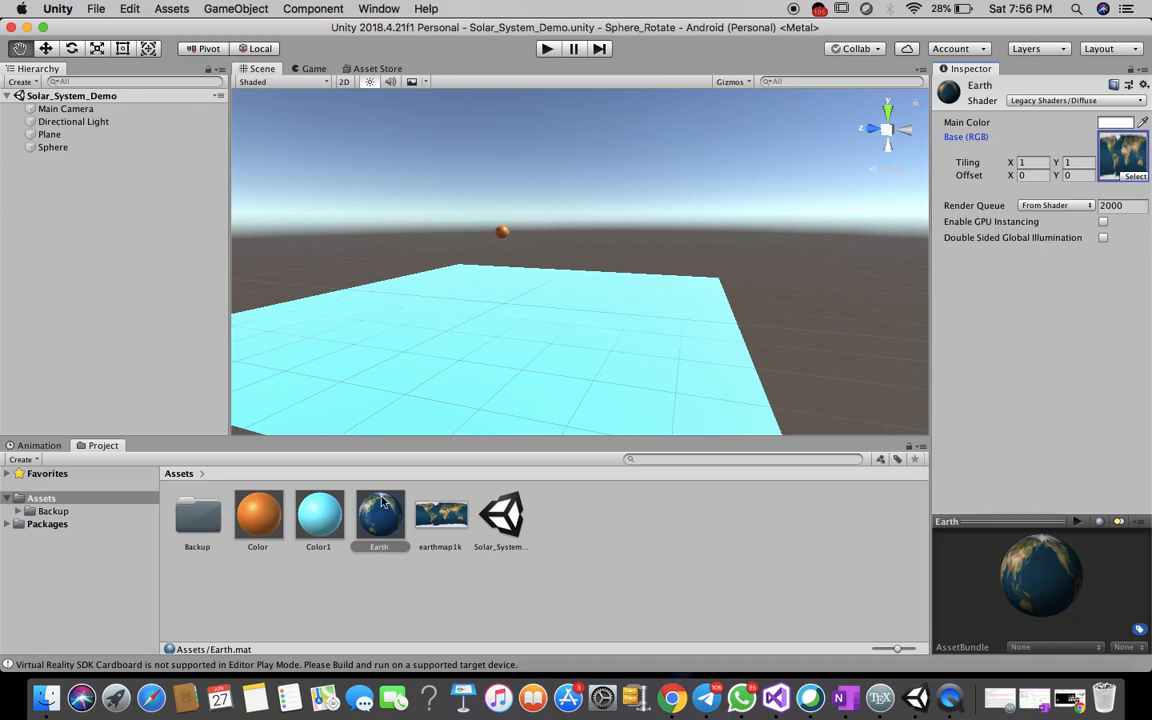
Apply the Earth material to the sphere and run the scene to check it.
click(438, 612)
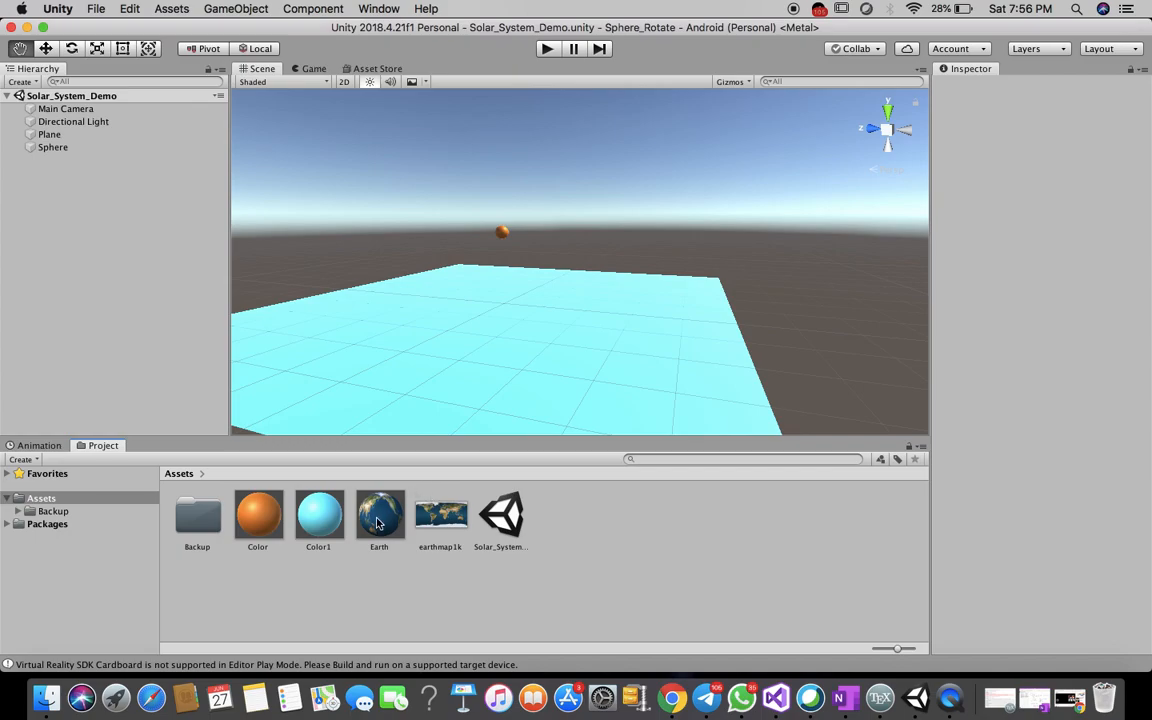
drag(378, 521, 502, 234)
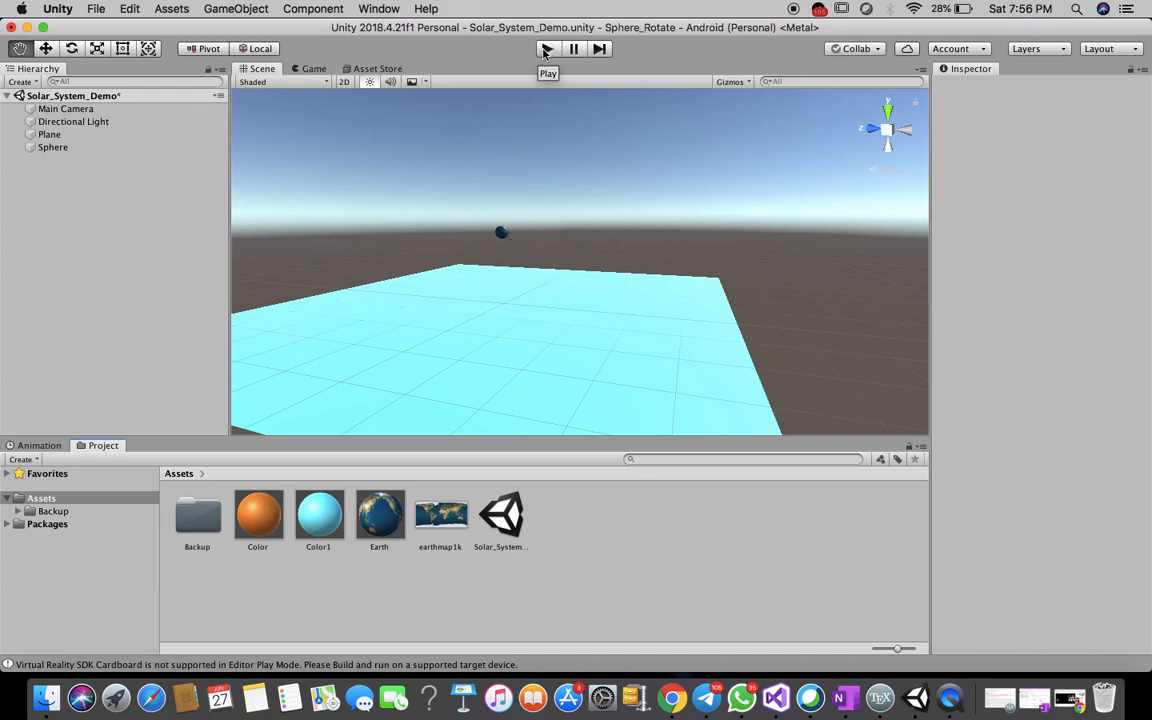
scroll(475, 260, up, 1)
scroll(475, 260, up, 5)
scroll(475, 260, down, 2)
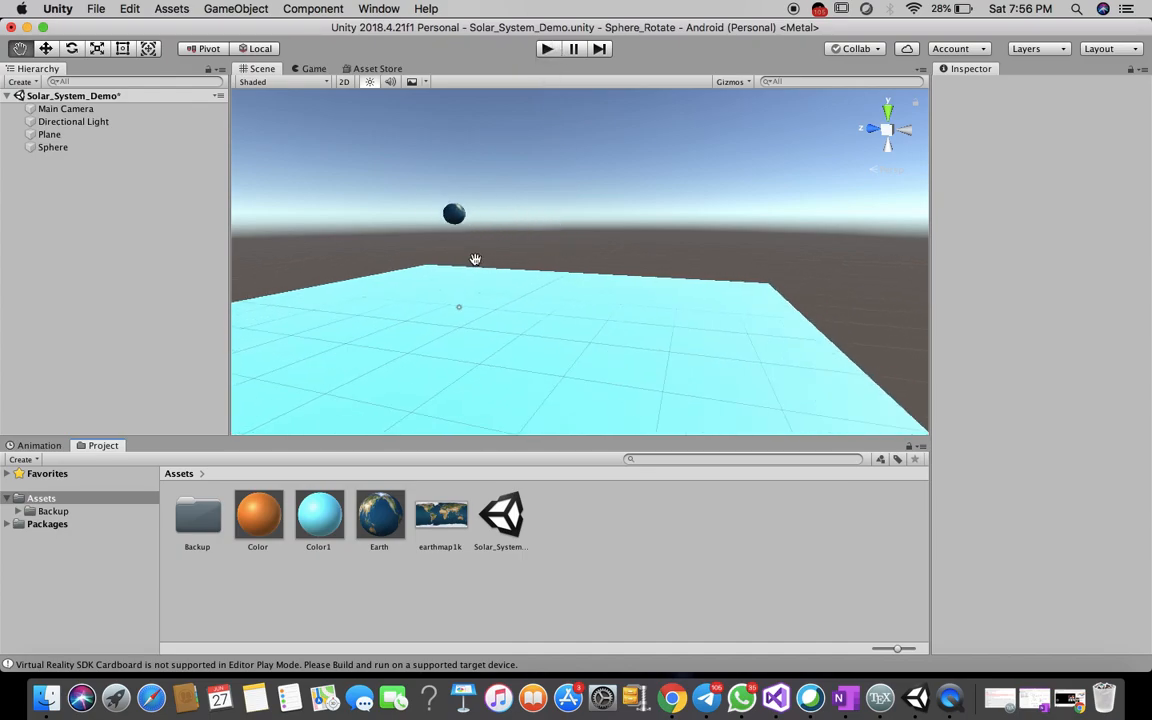
click(546, 50)
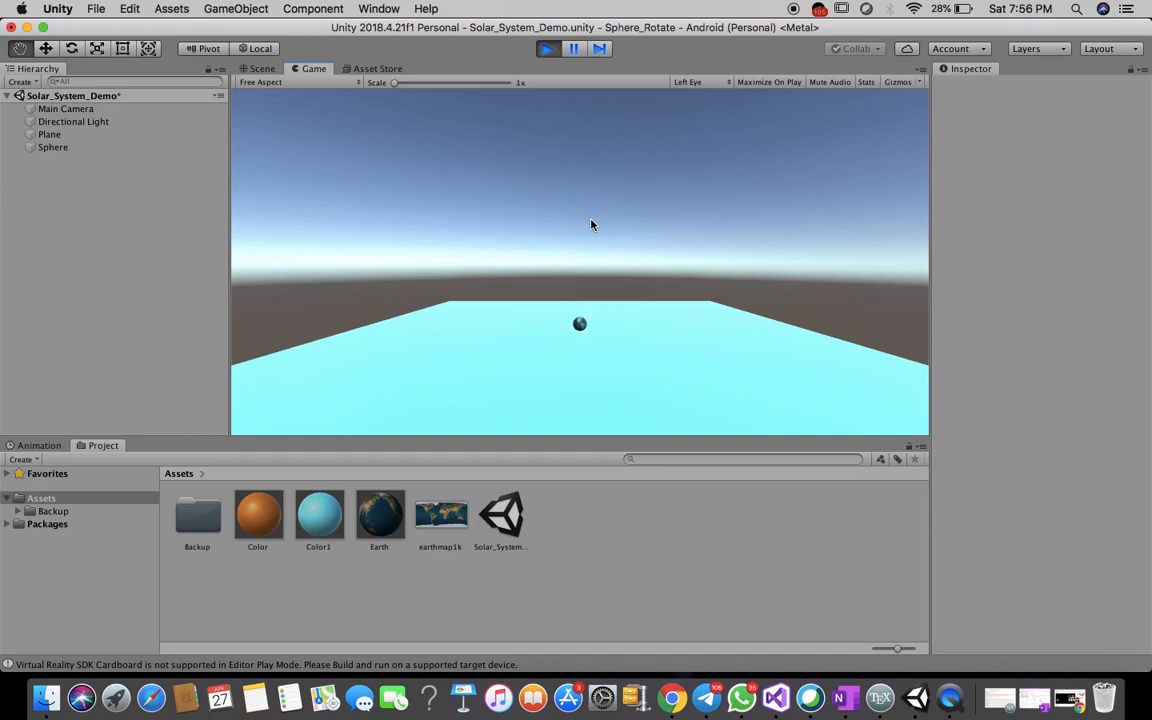
Stop the running scene and bring up the Animation window.
click(548, 50)
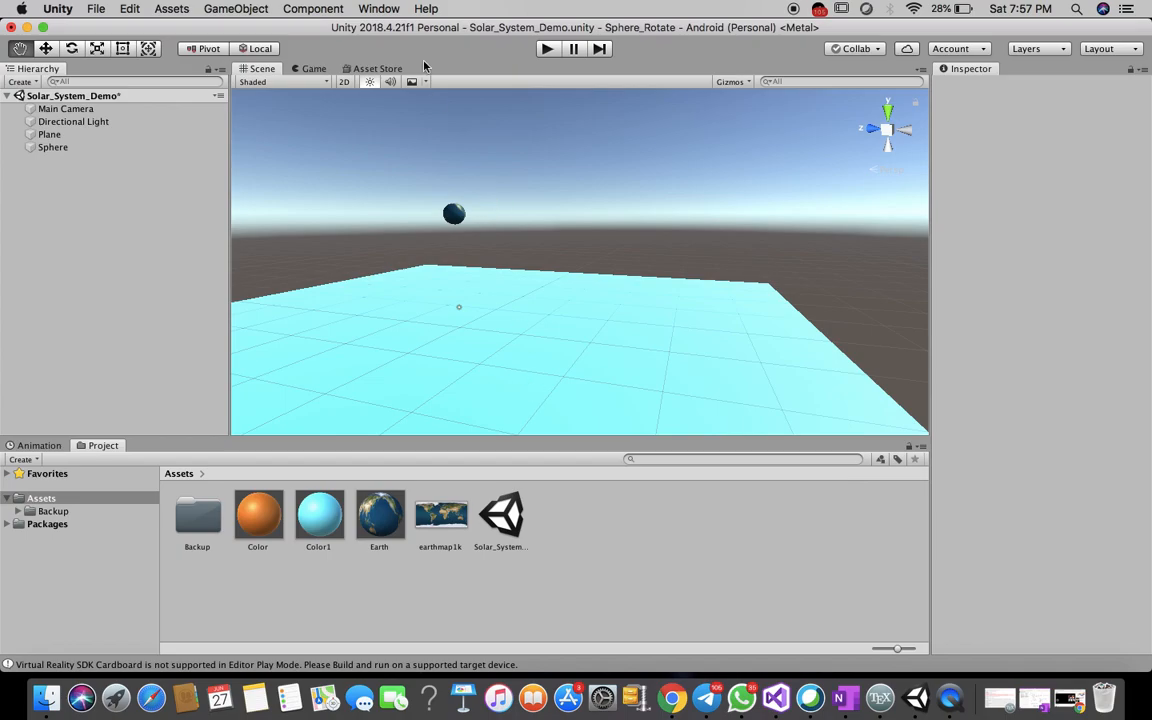
click(378, 9)
mouse_move(404, 180)
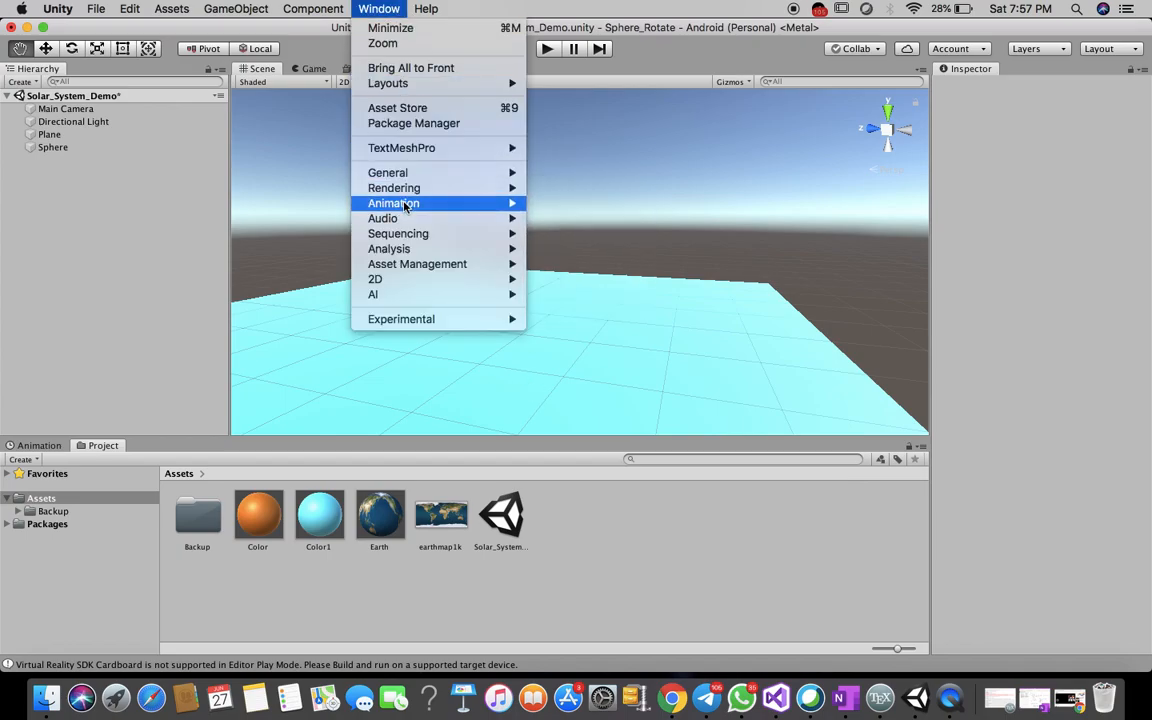
mouse_move(404, 205)
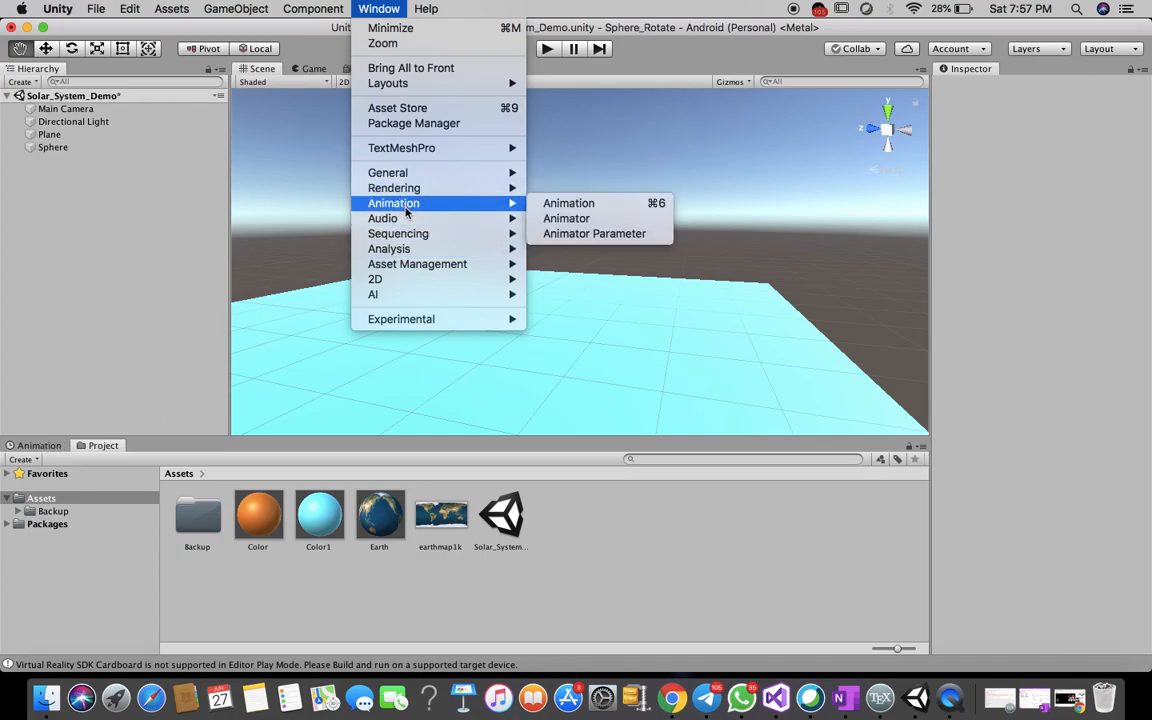
click(29, 450)
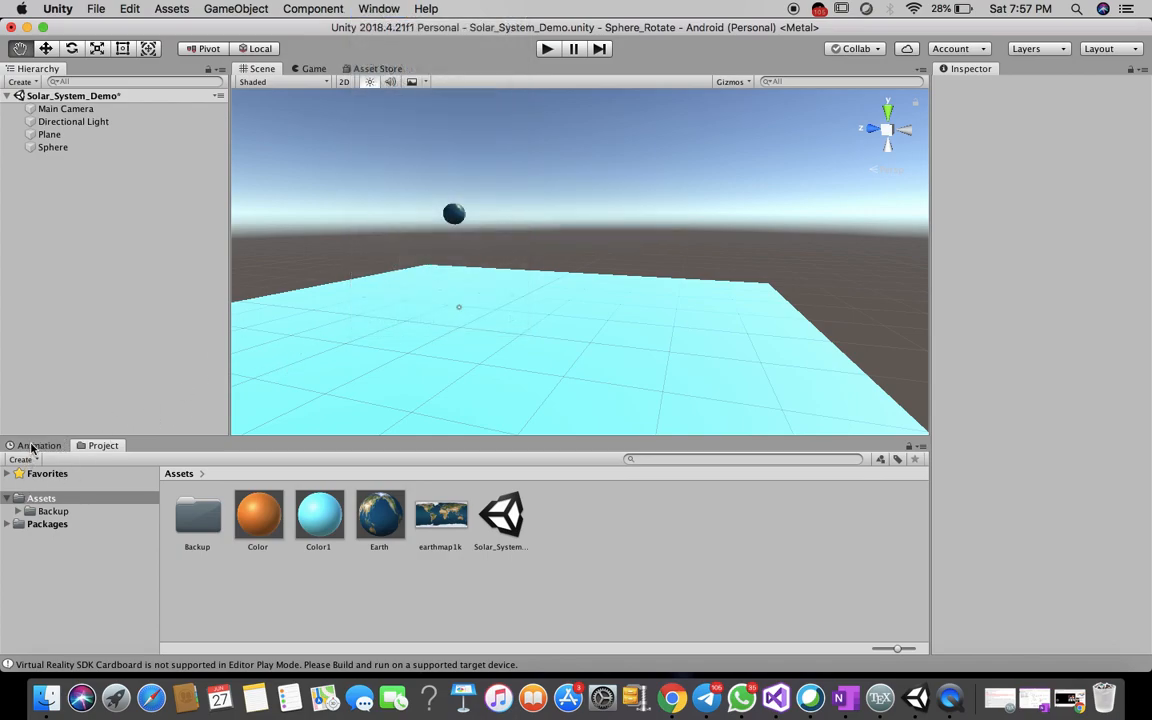
click(35, 447)
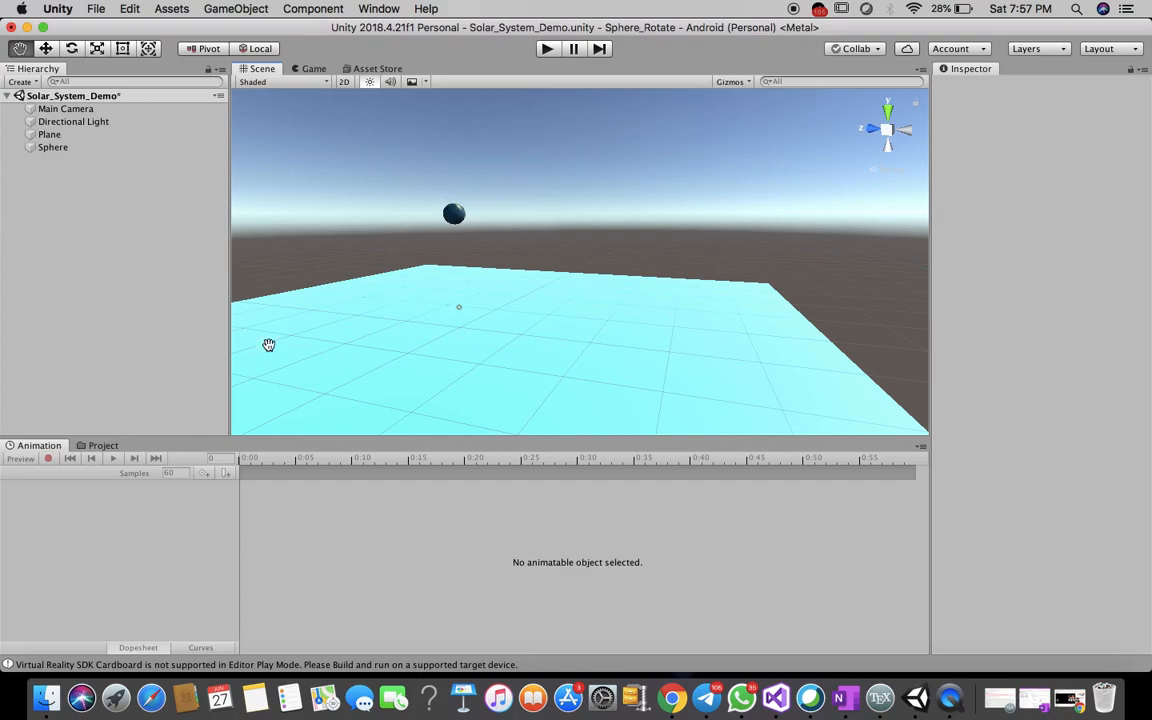
Create an animation clip named Move for the sphere, saved in the Assets folder.
click(46, 460)
click(526, 140)
click(56, 147)
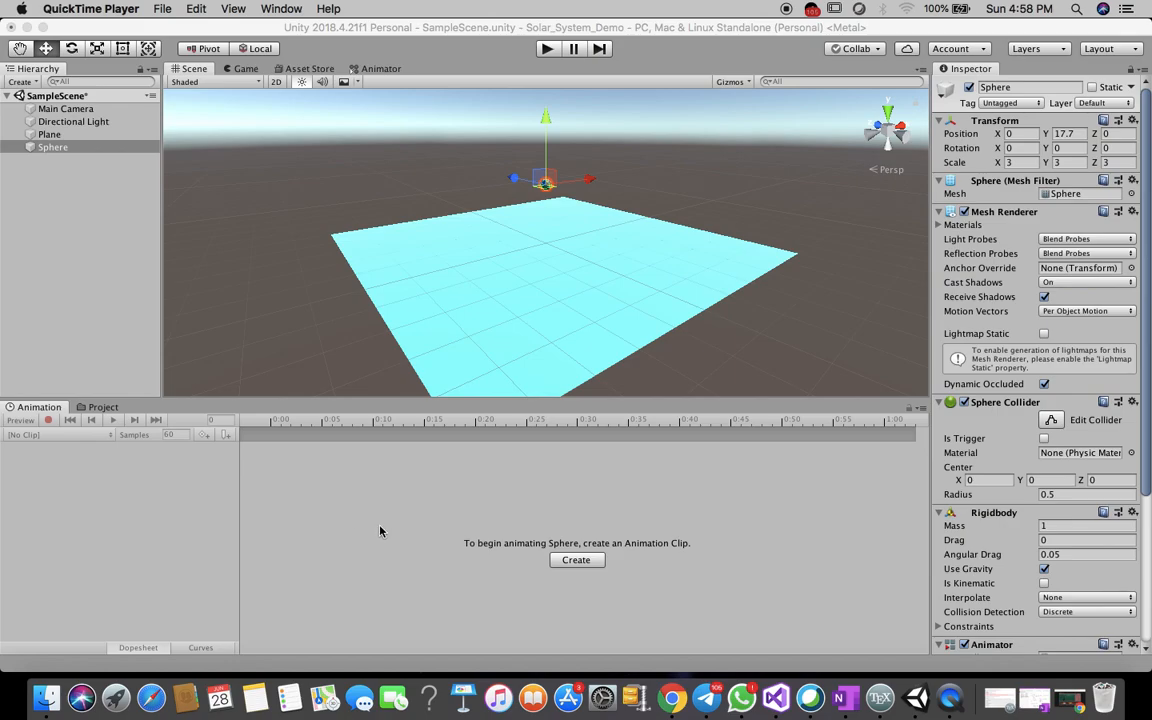
click(585, 565)
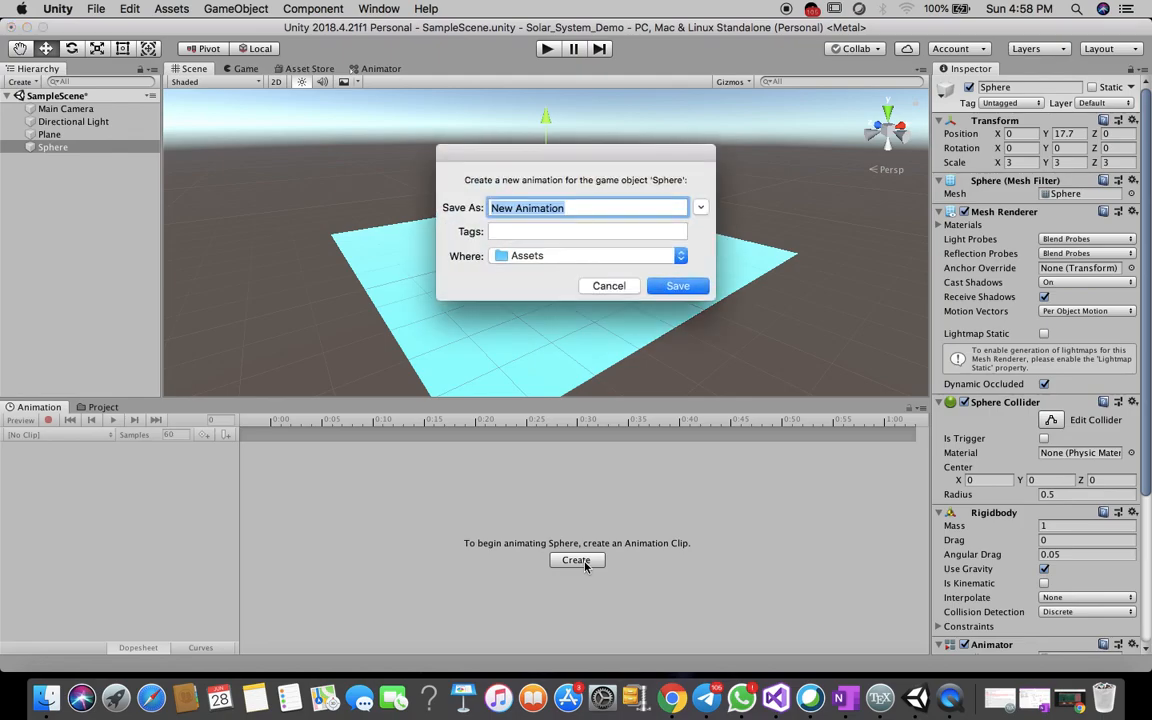
key(BackSpace)
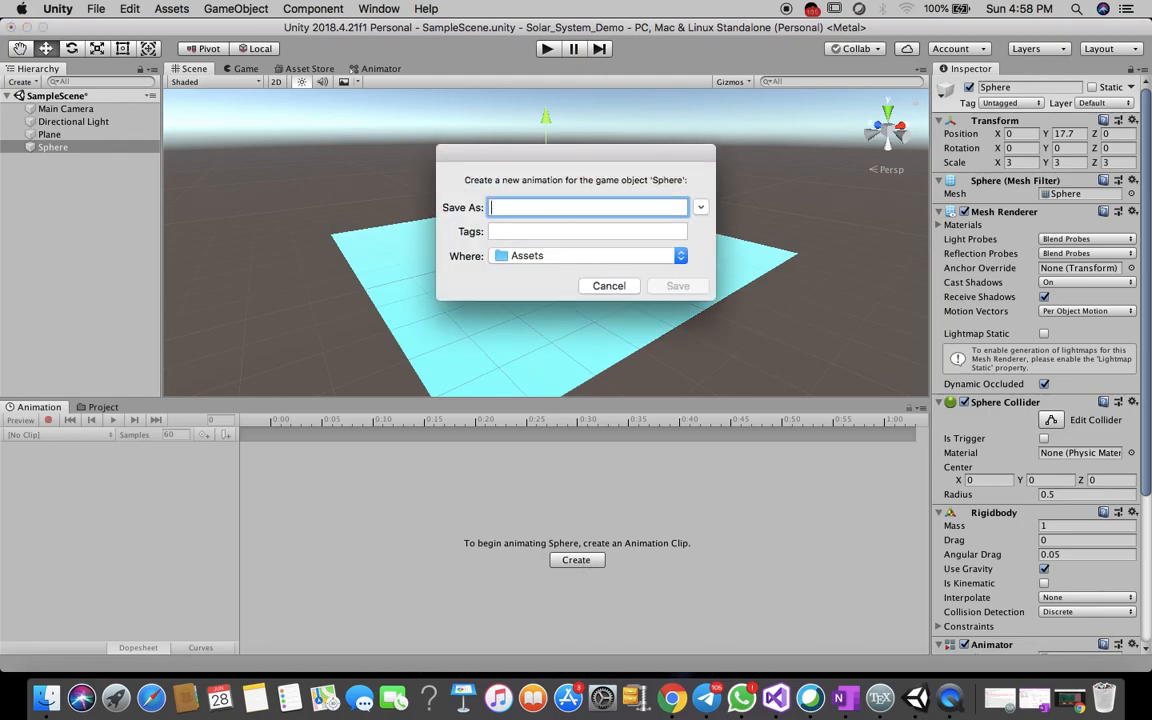
text(Move)
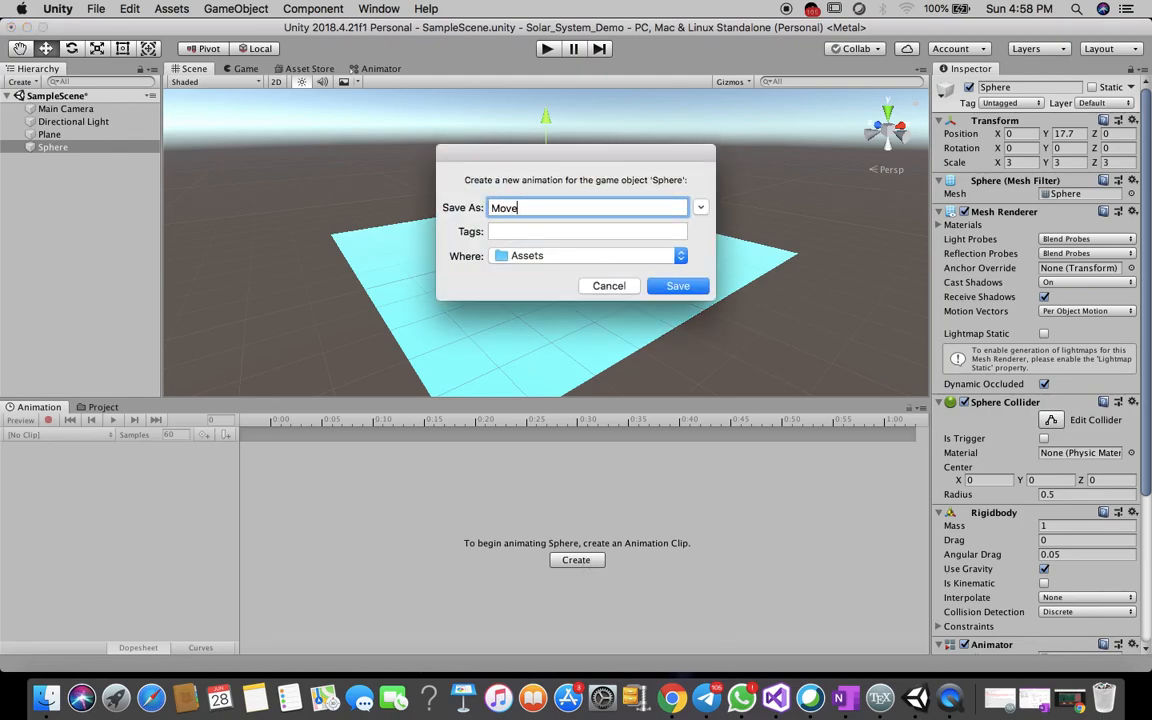
click(677, 286)
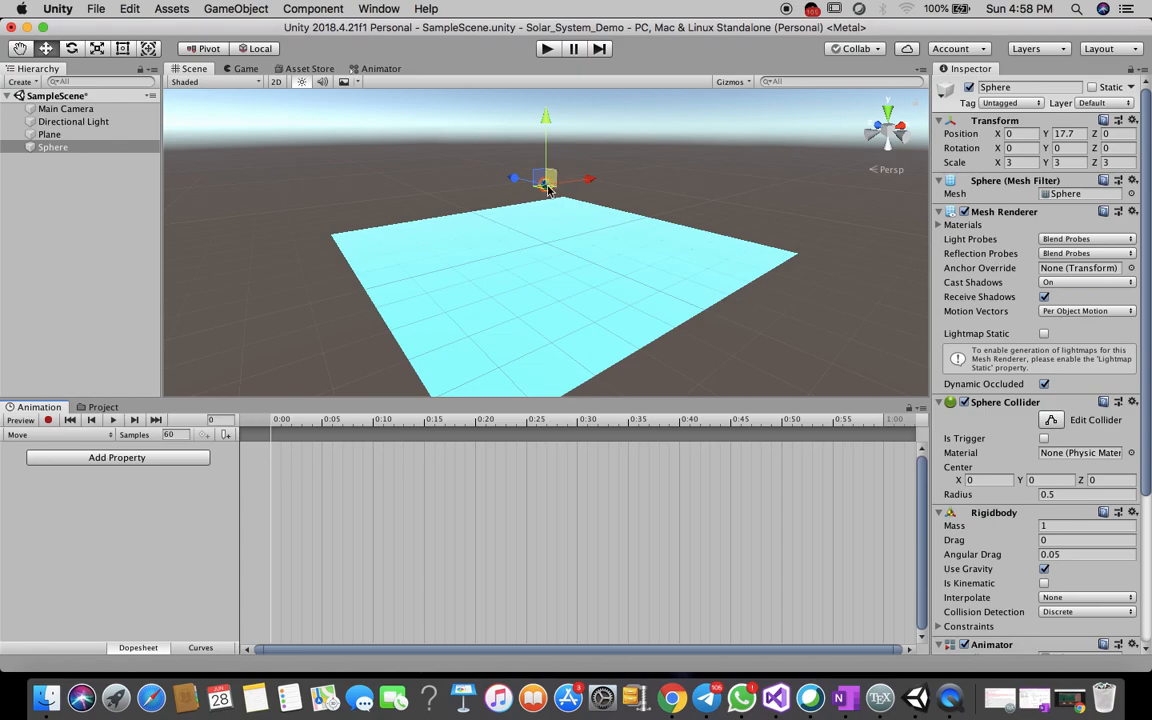
Record a position keyframe at 1:00 in the Move clip with the sphere moved along Z to about -30.9.
click(48, 421)
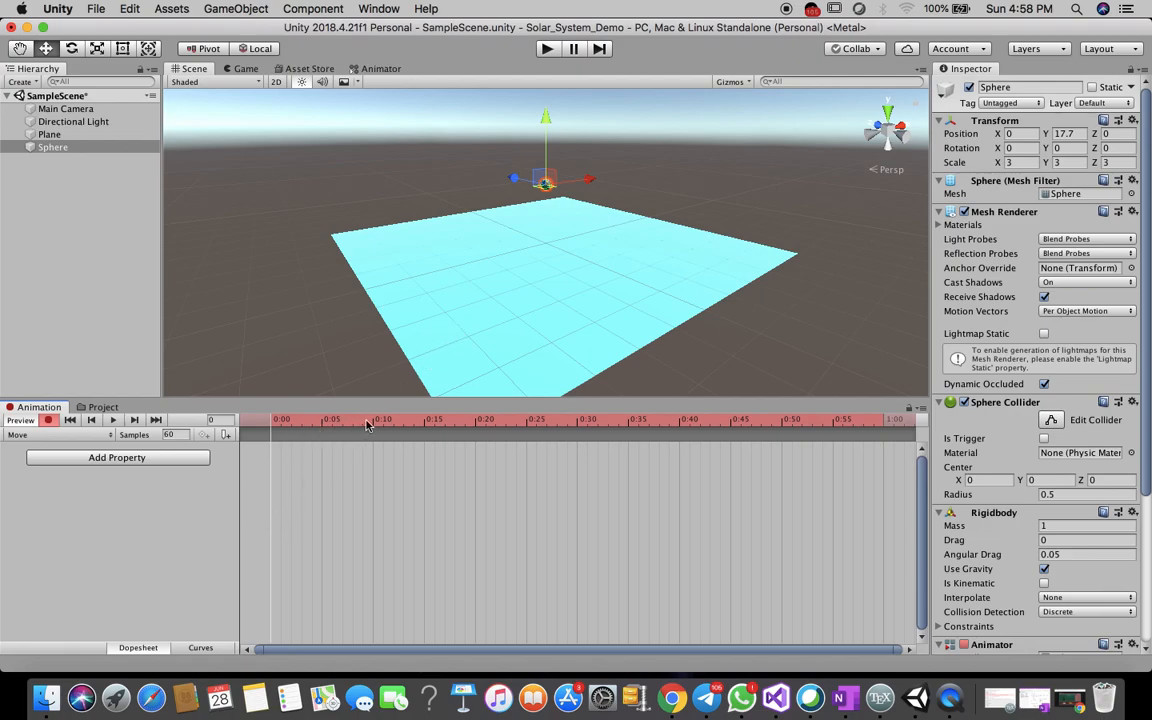
scroll(640, 540, down, 3)
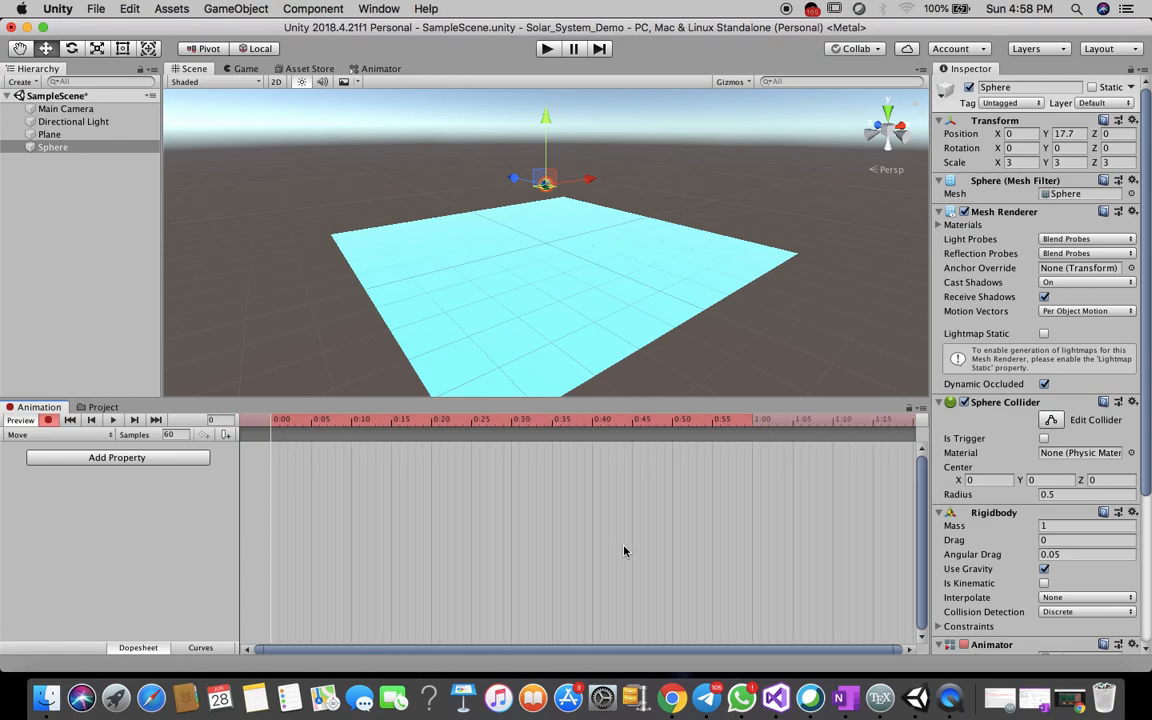
click(746, 431)
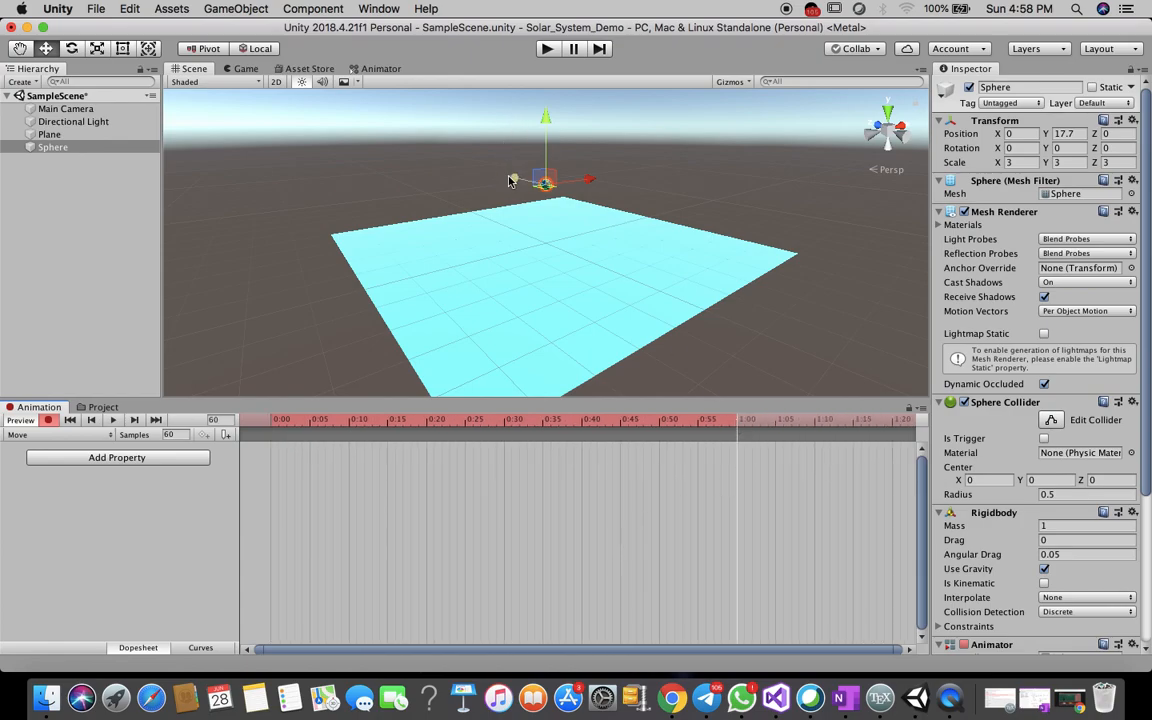
drag(505, 180, 570, 222)
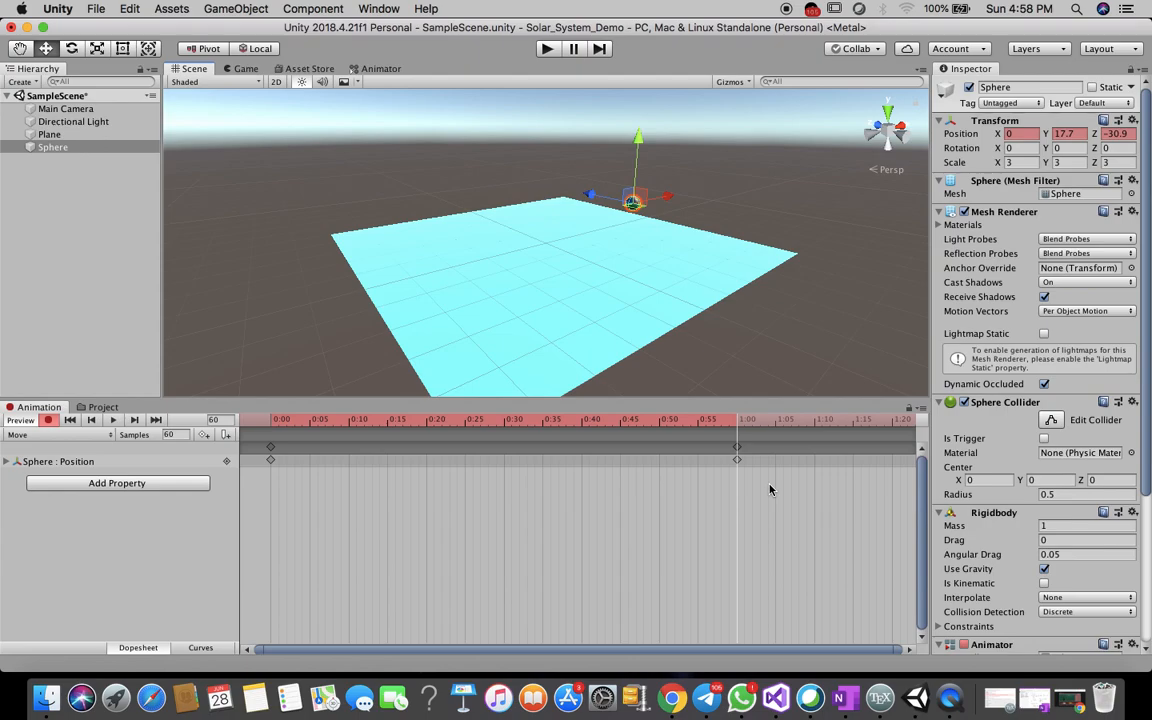
Preview the Move clip and run the scene in a maximized Scene view to check the sphere's movement, restoring the layout at the end.
click(114, 420)
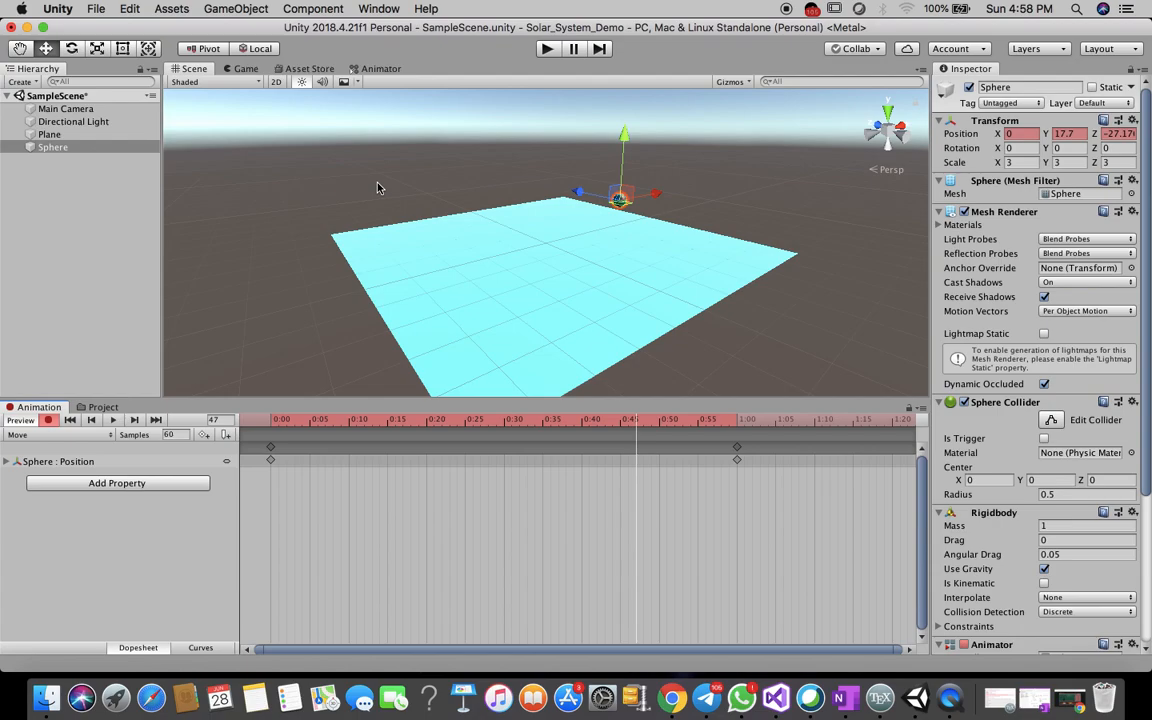
right_click(935, 72)
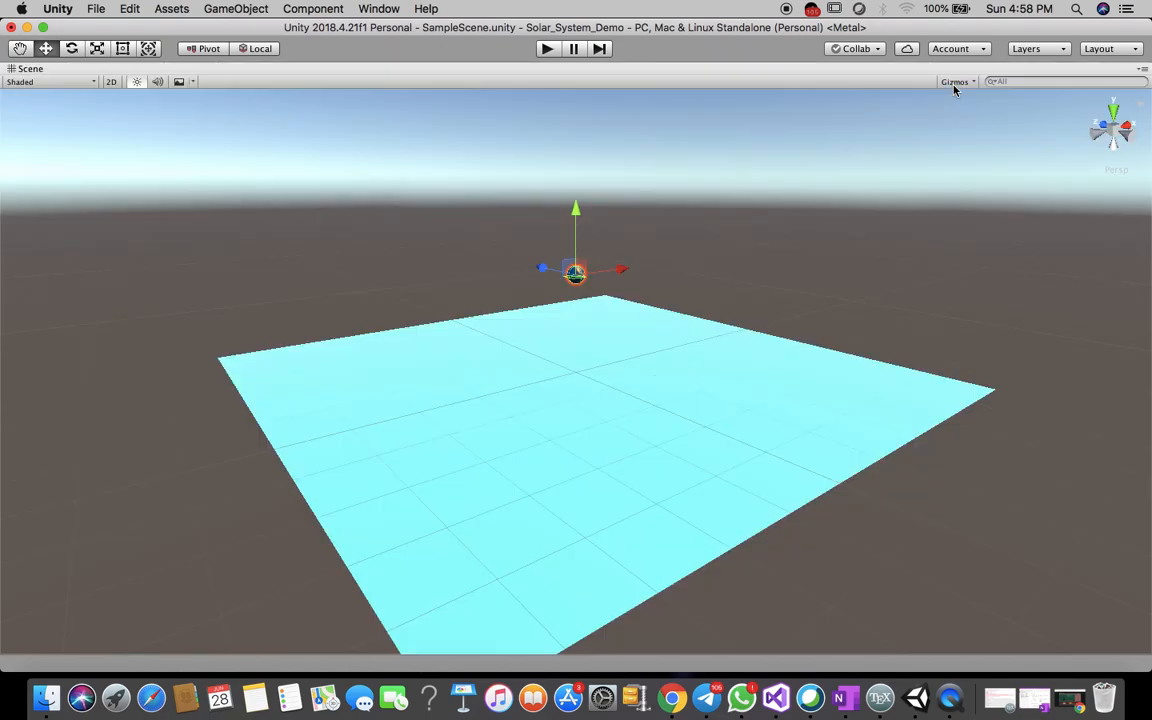
click(548, 49)
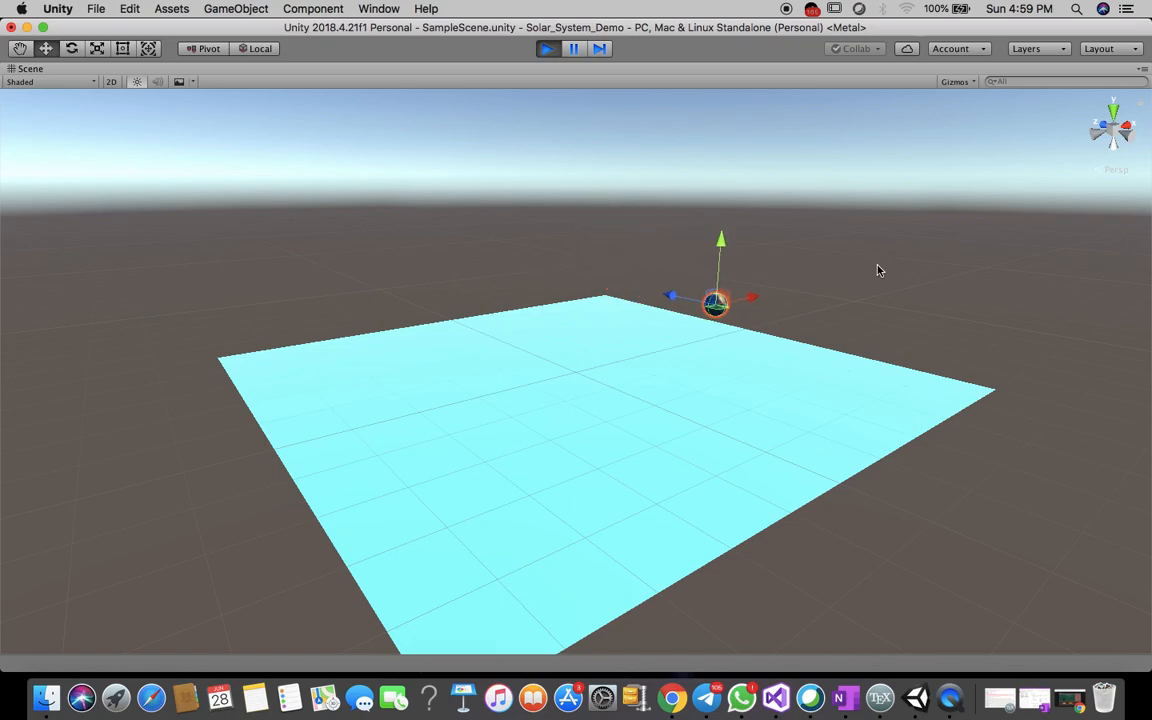
click(547, 49)
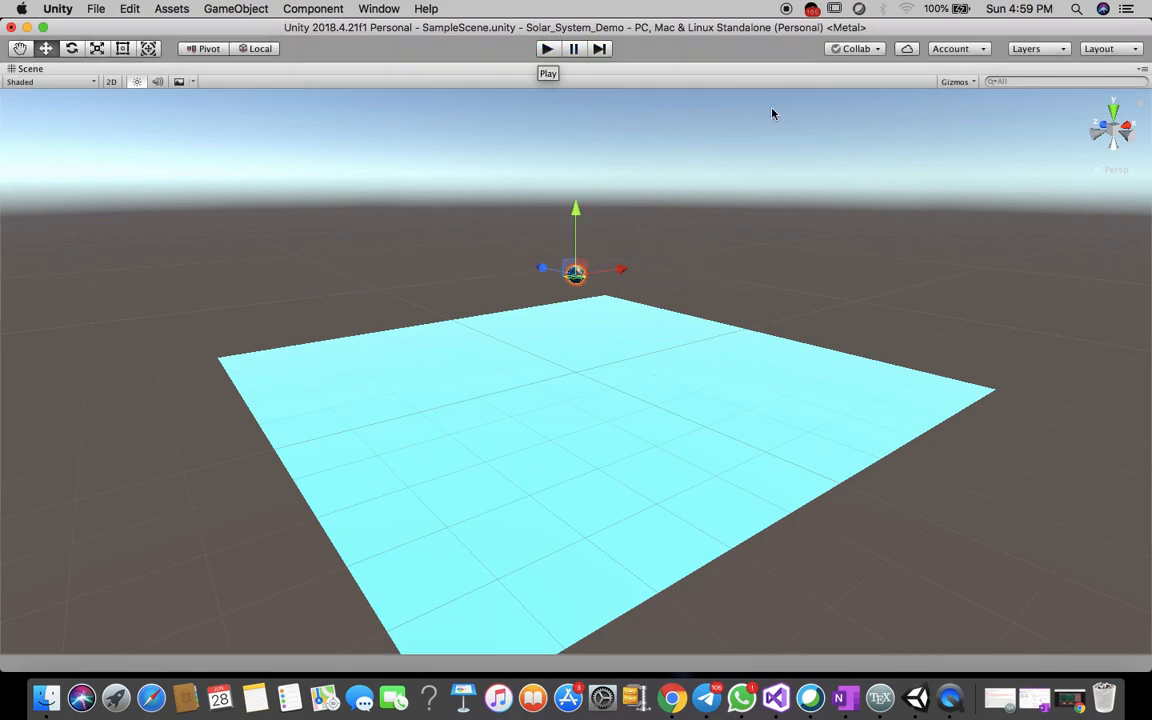
click(1143, 69)
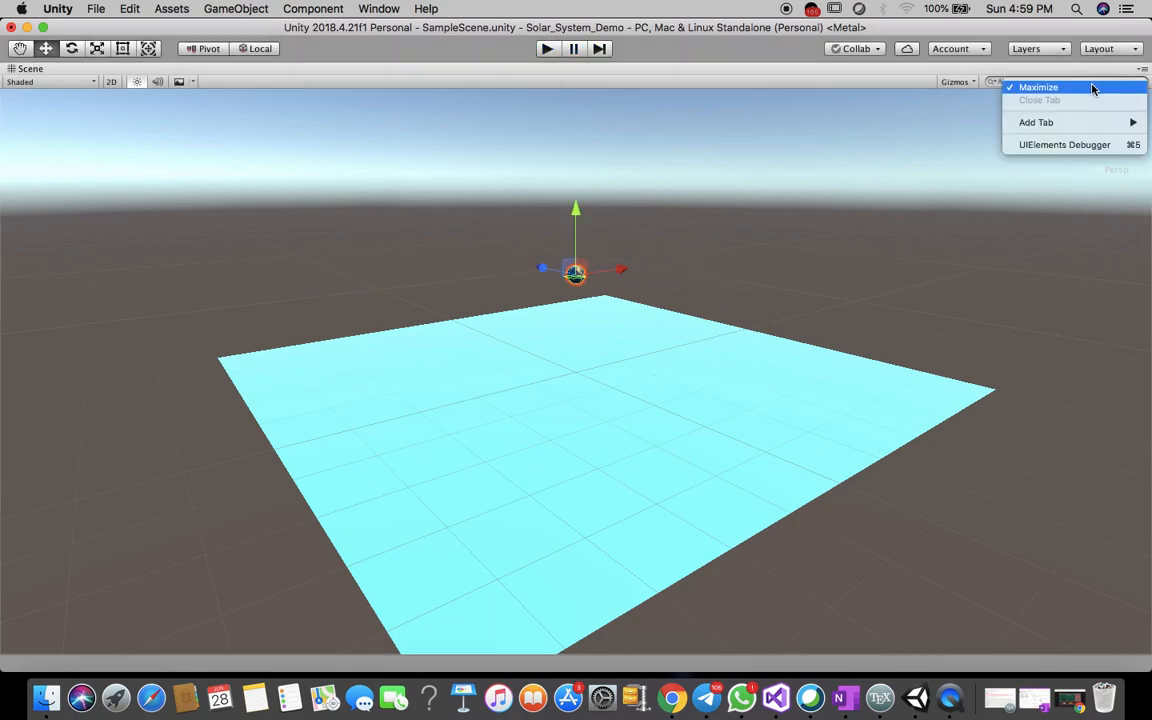
click(1093, 87)
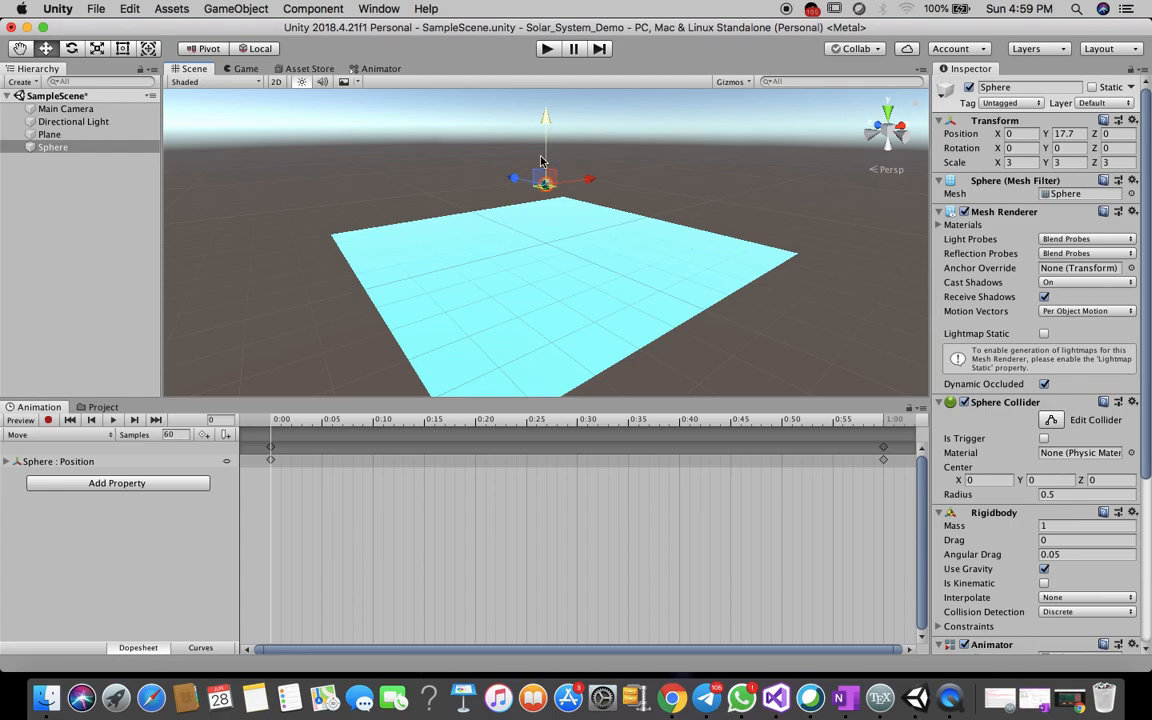
Try rotating the sphere 90 degrees about Y and about Z, resetting each rotation to 0.
click(1067, 147)
text(90)
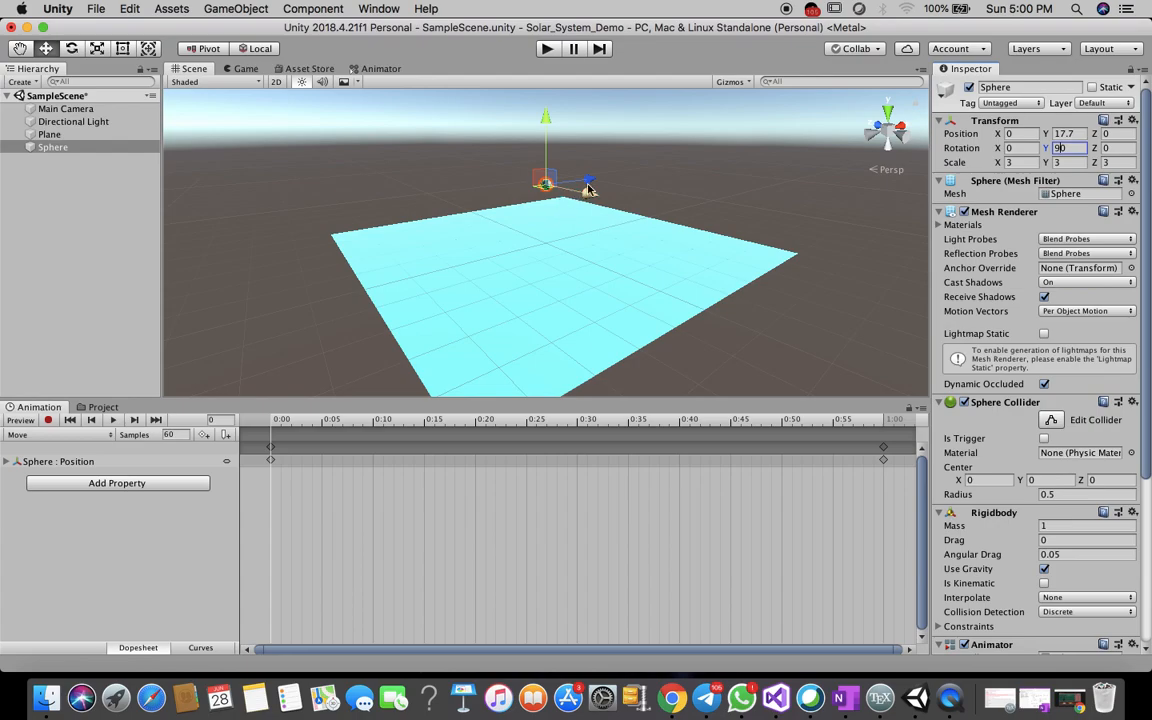
key(BackSpace)
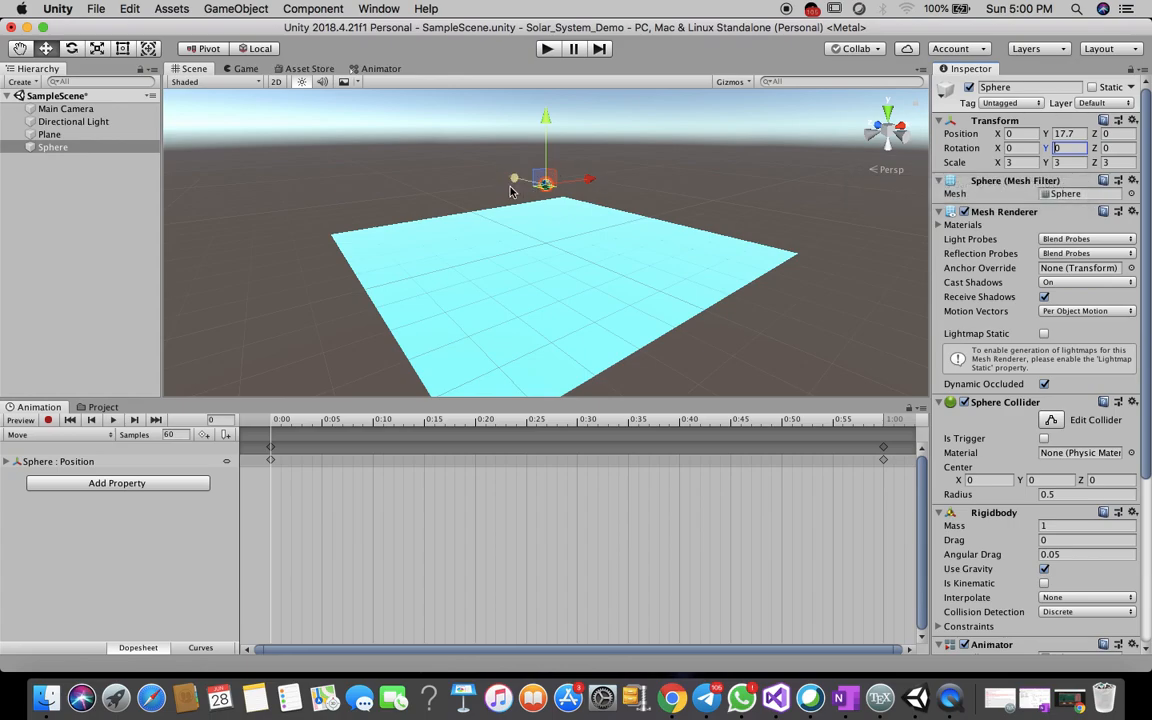
key(Tab)
text(90)
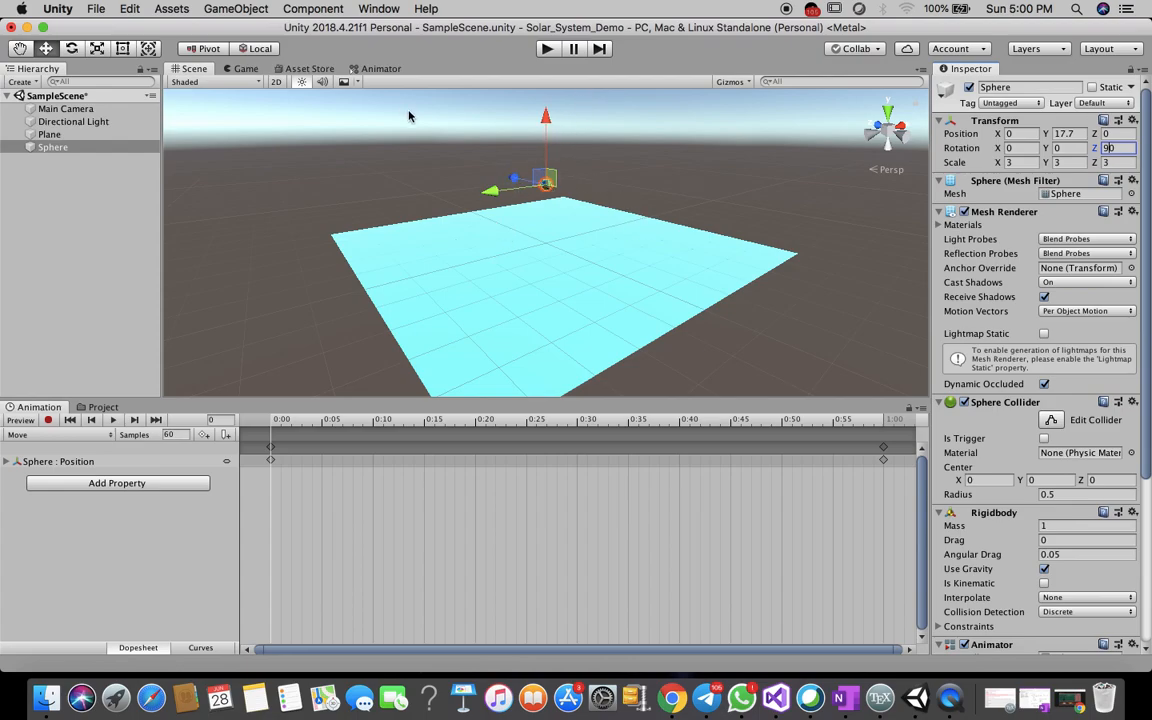
key(BackSpace)
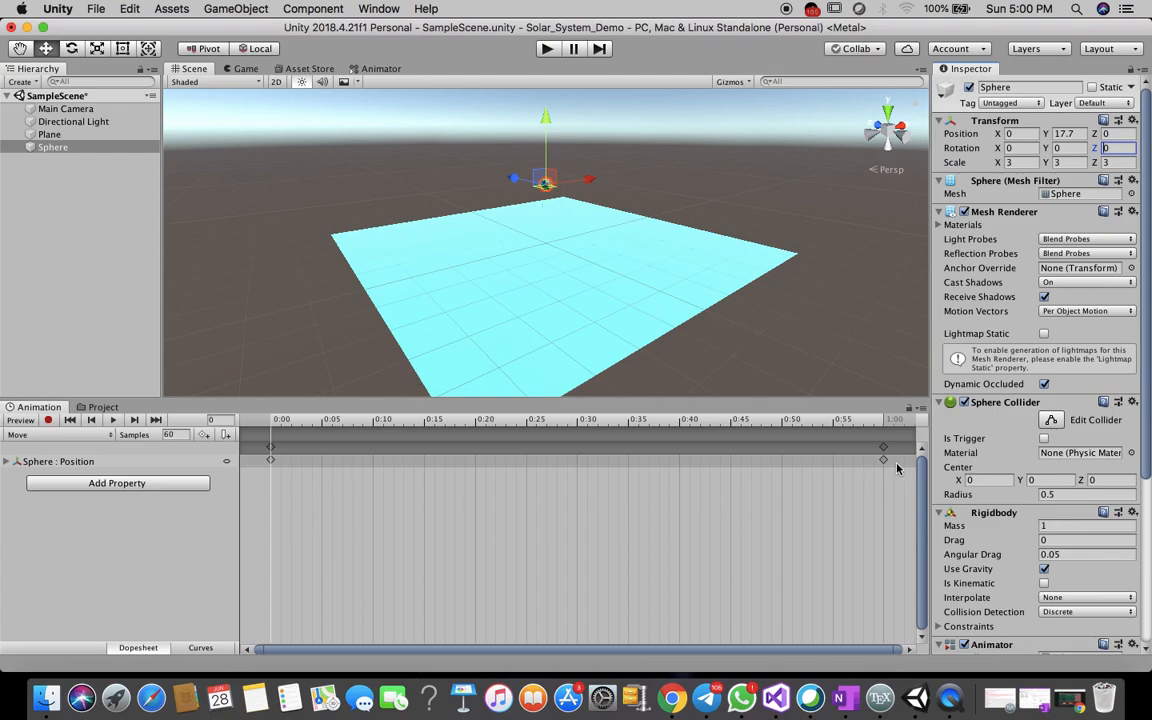
Record a rotation keyframe at 1:00 in the Move clip with the sphere's Y rotation set to 90.
click(47, 419)
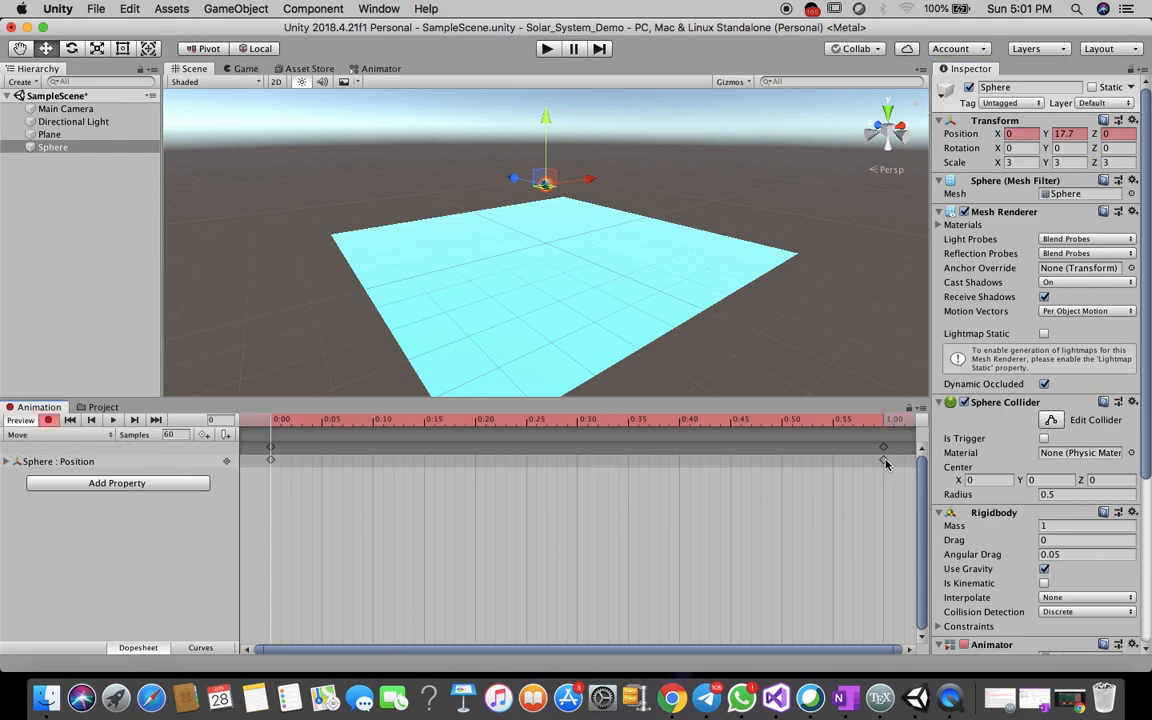
click(885, 425)
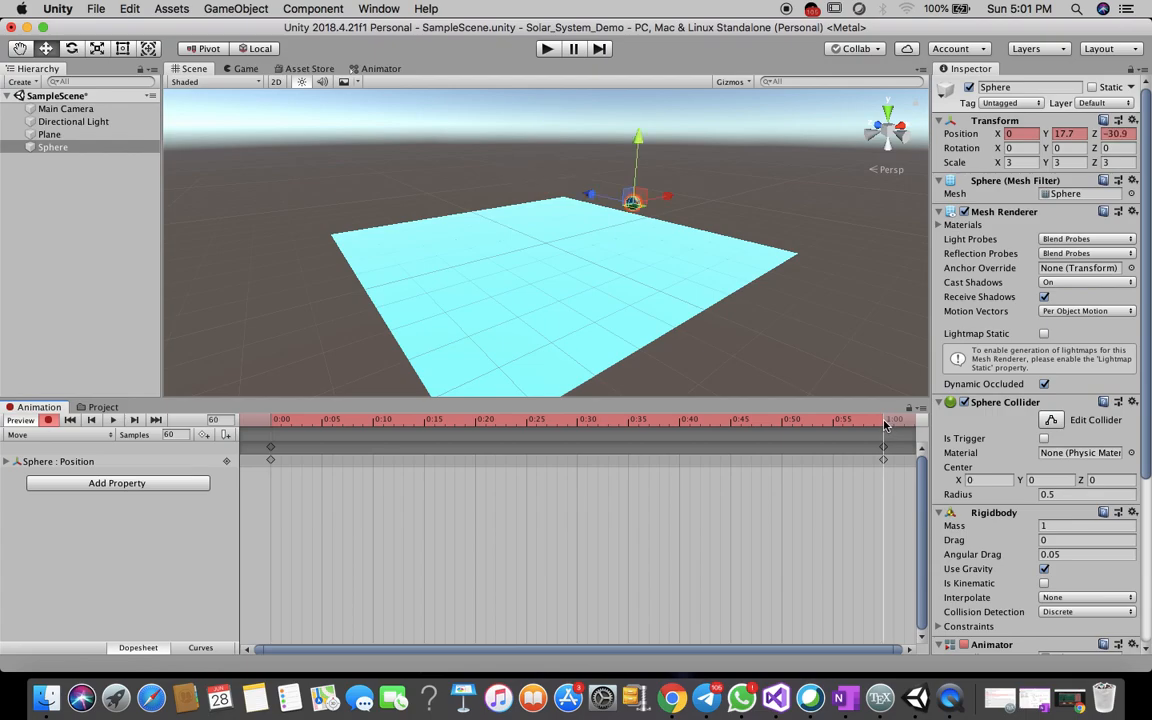
click(1069, 148)
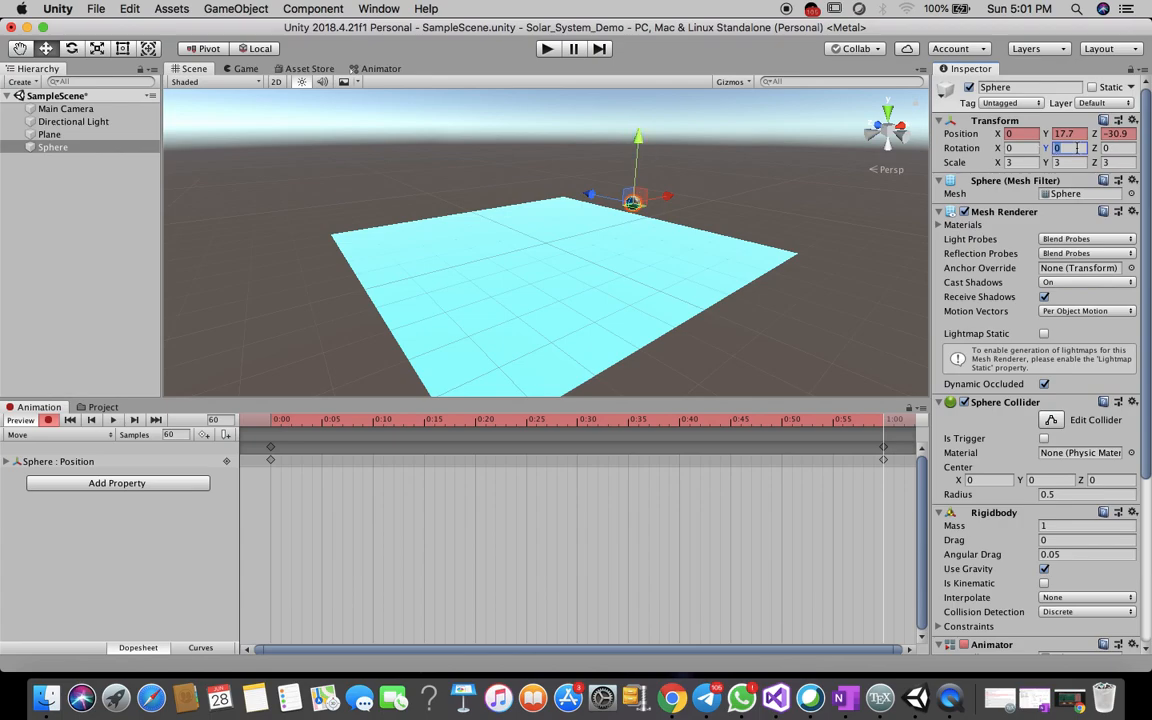
text(90)
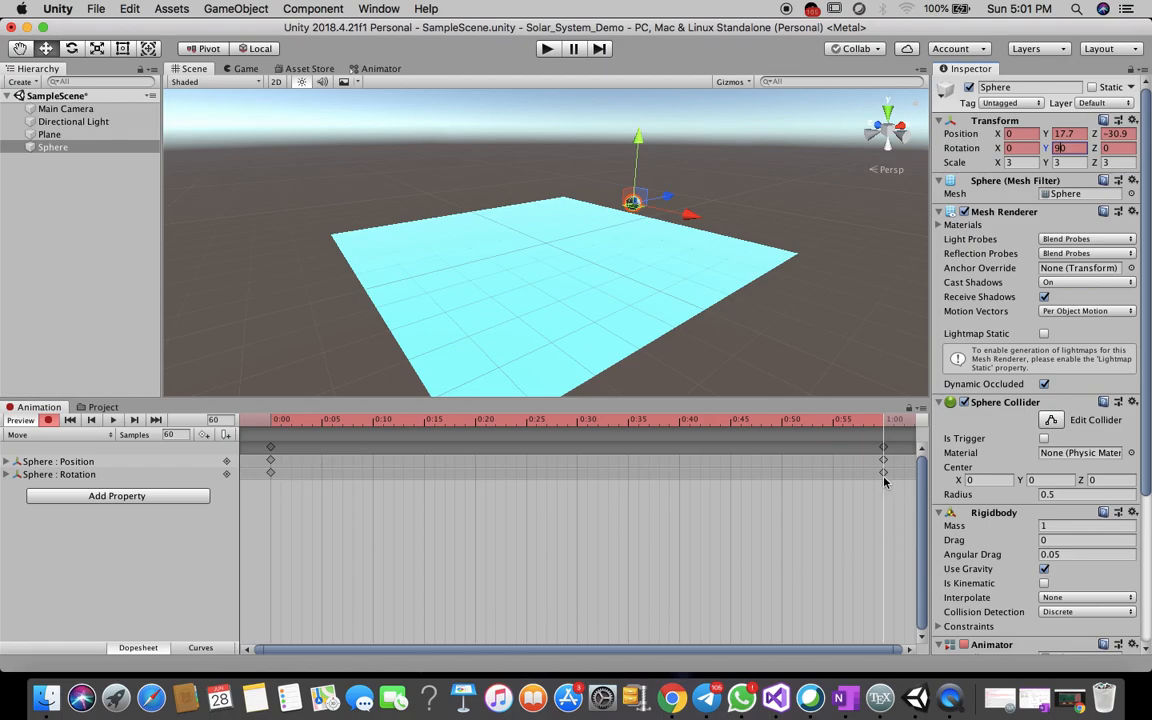
Check the sphere's combined movement and rotation in the clip preview and a maximized scene run, restore the layout and deselect the sphere.
click(115, 421)
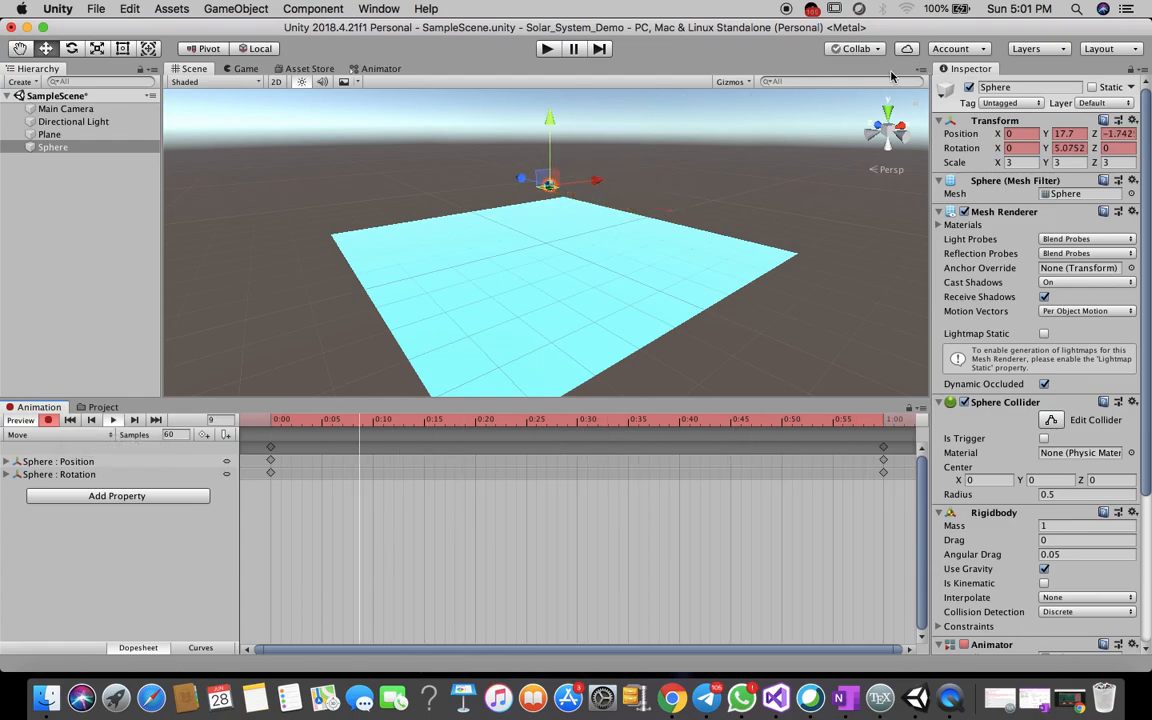
click(113, 420)
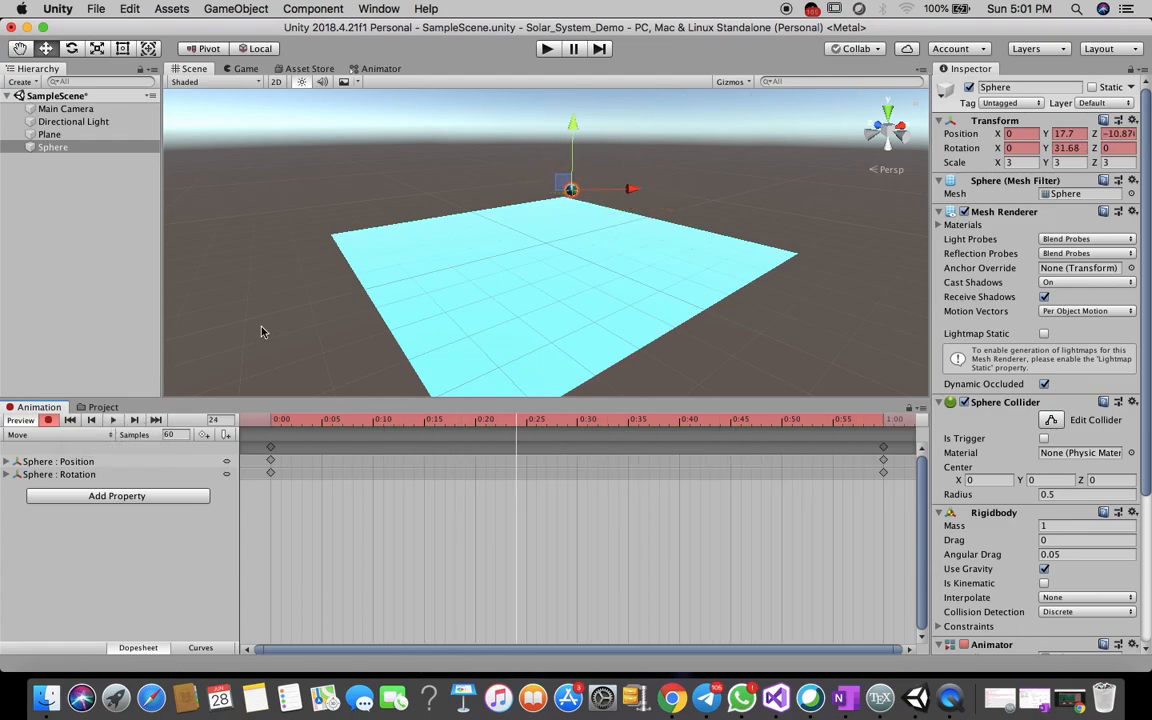
click(921, 70)
click(942, 87)
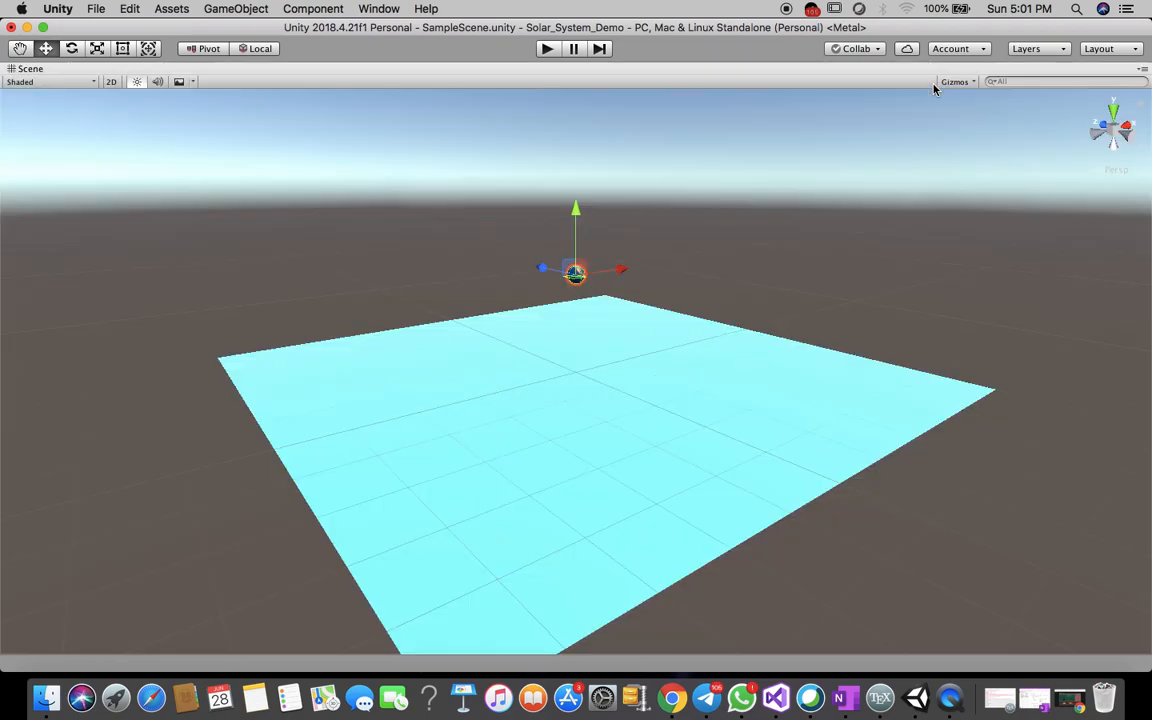
click(555, 50)
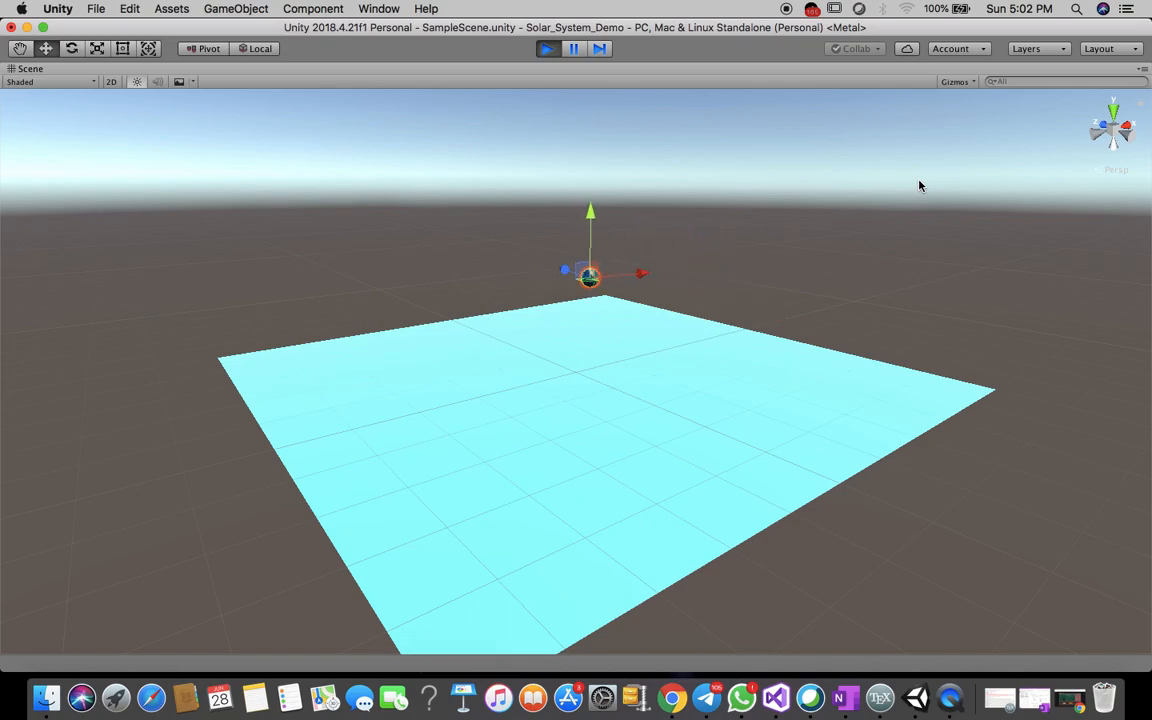
click(541, 50)
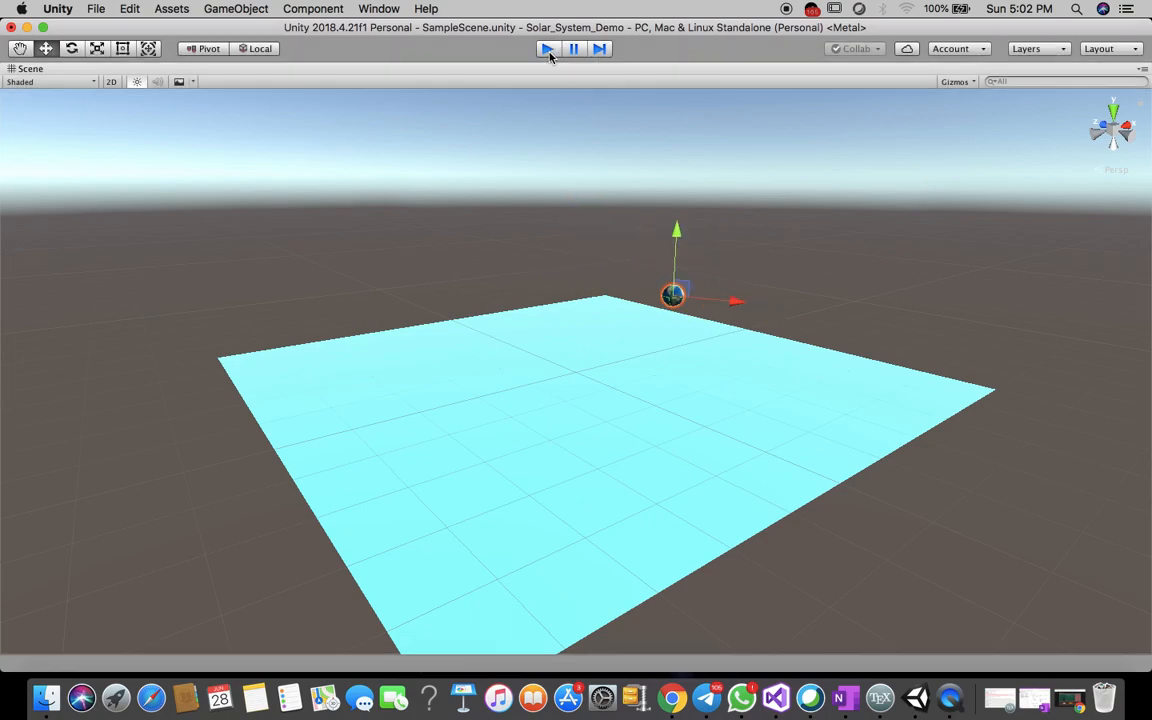
right_click(1030, 69)
click(1060, 88)
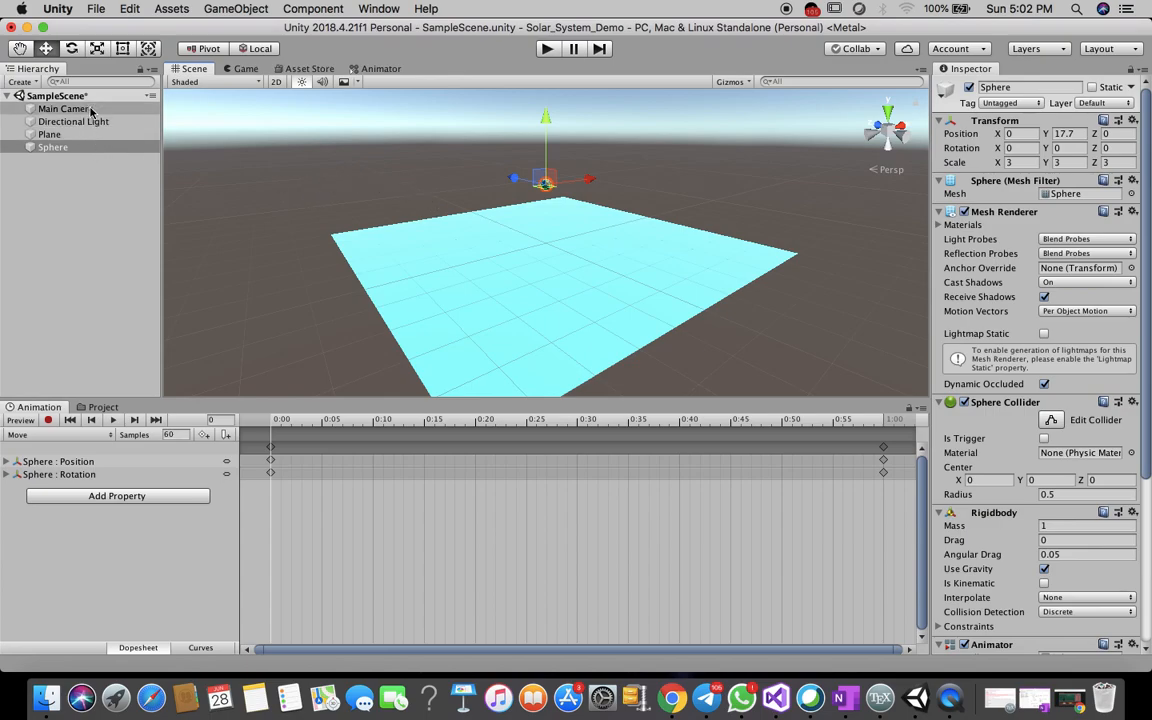
click(316, 140)
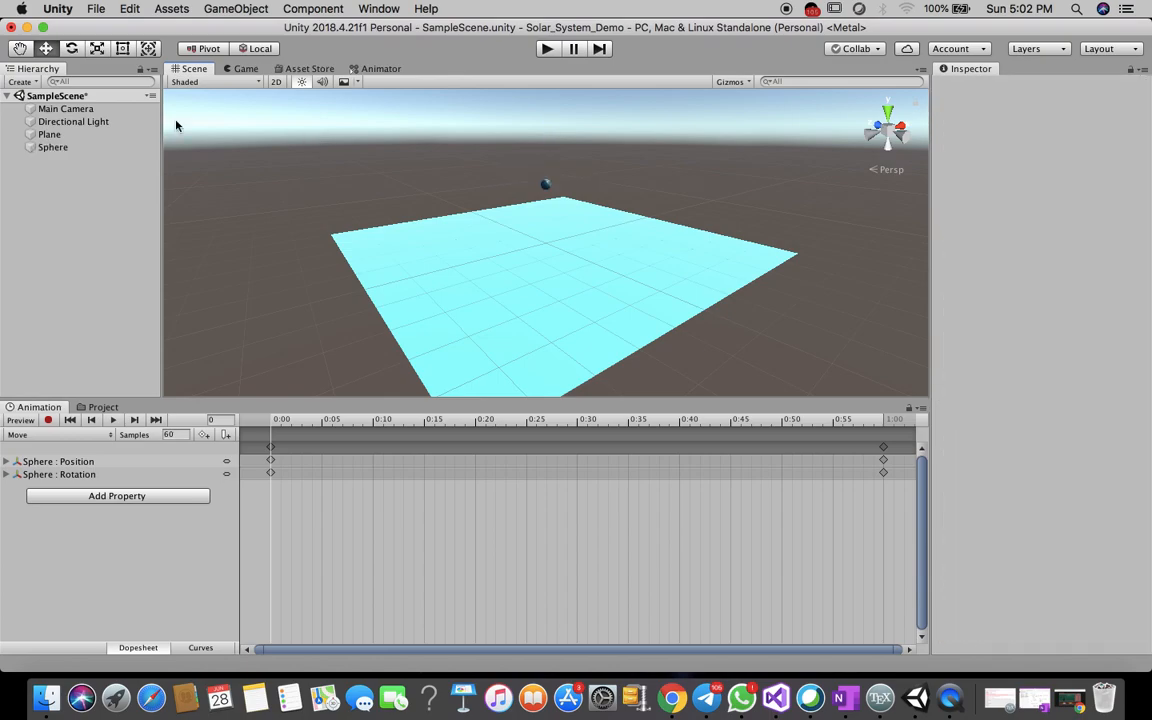
Create an animation clip named Rotate_Cam for the Main Camera in the Assets folder.
click(94, 109)
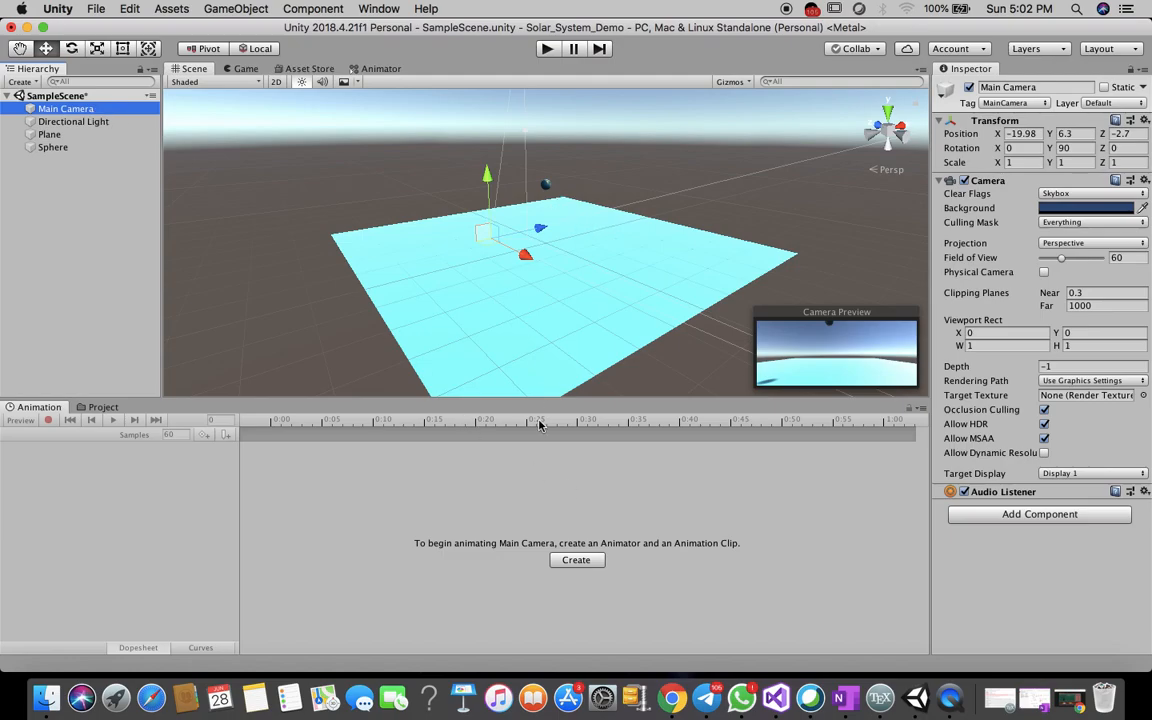
click(575, 561)
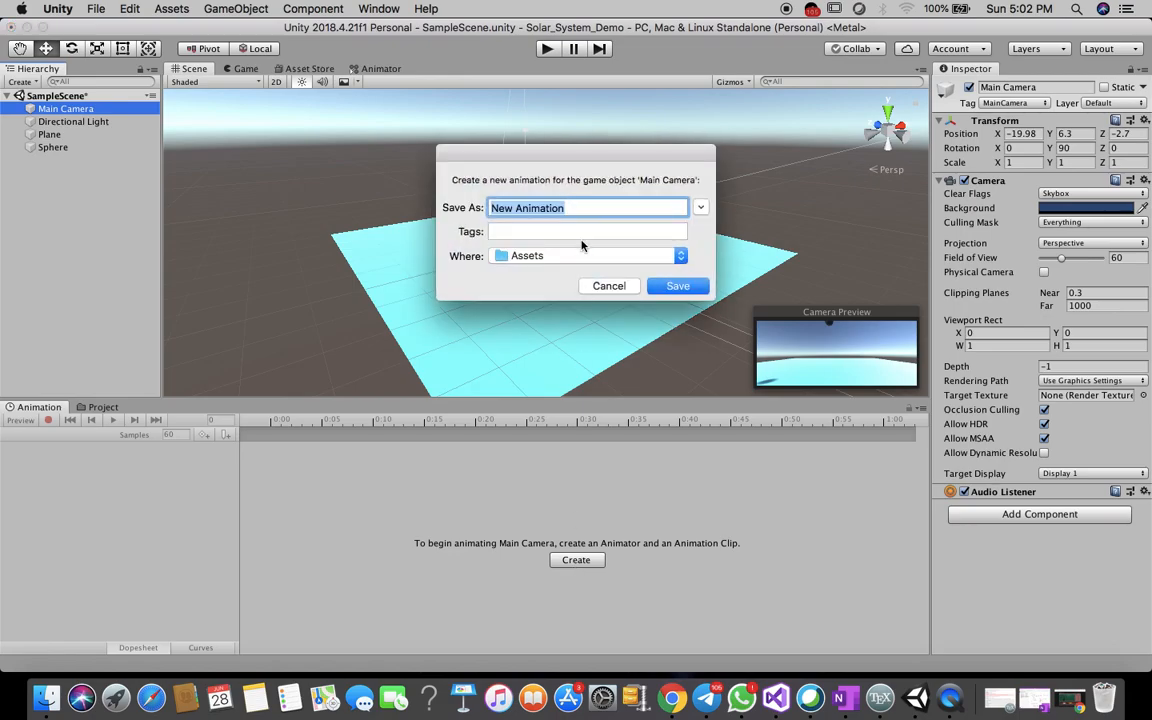
key(BackSpace)
text(Mov)
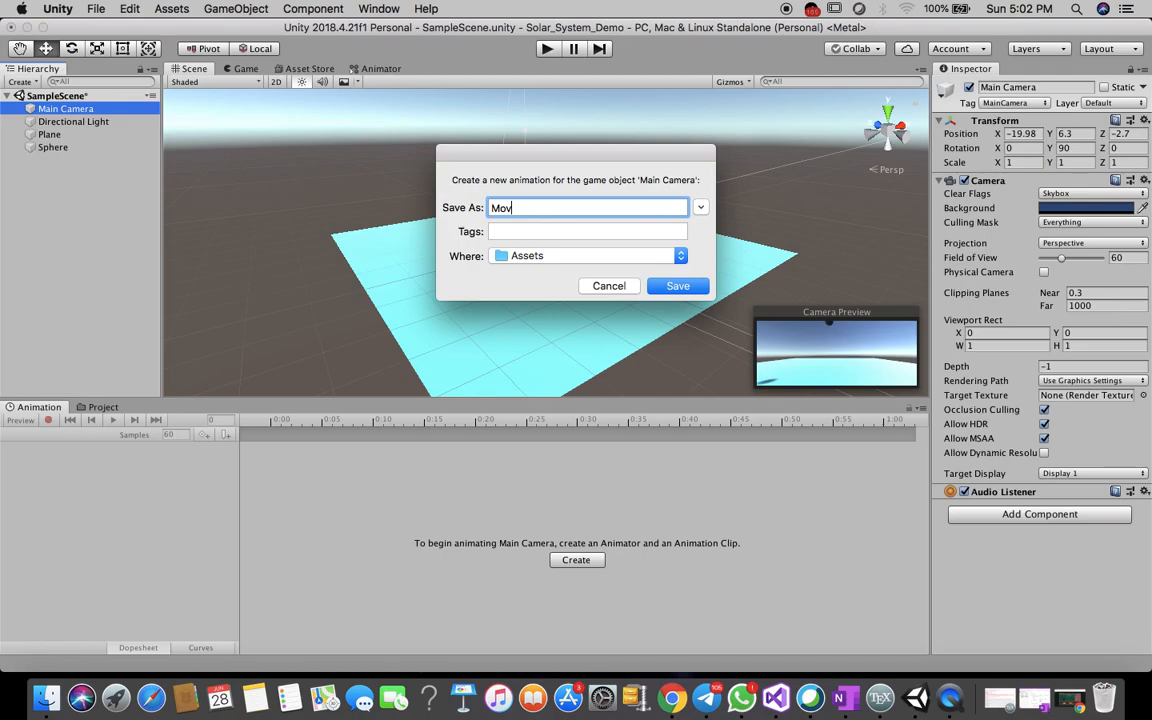
text(e1)
key(BackSpace)
key(BackSpace)
key(BackSpace)
key(BackSpace)
key(BackSpace)
text(Rotate_Cam)
click(677, 286)
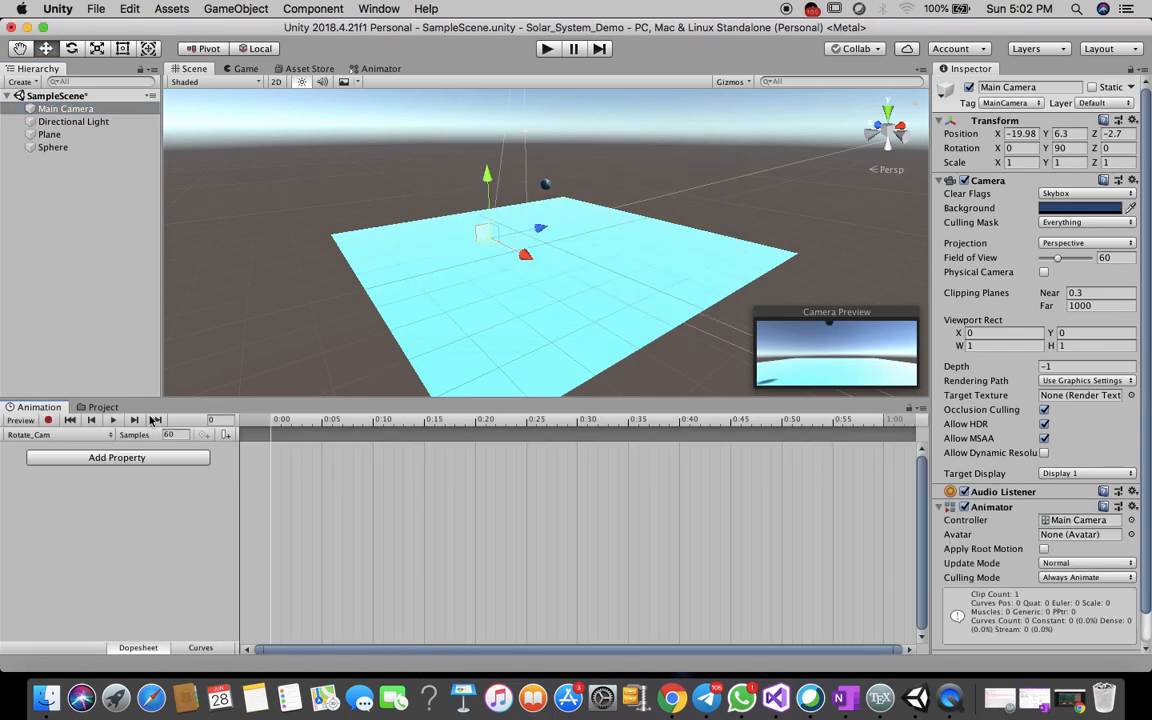
Record a rotation keyframe at 1:00 in the Rotate_Cam clip with the Main Camera's Y rotation set to 100.
click(48, 421)
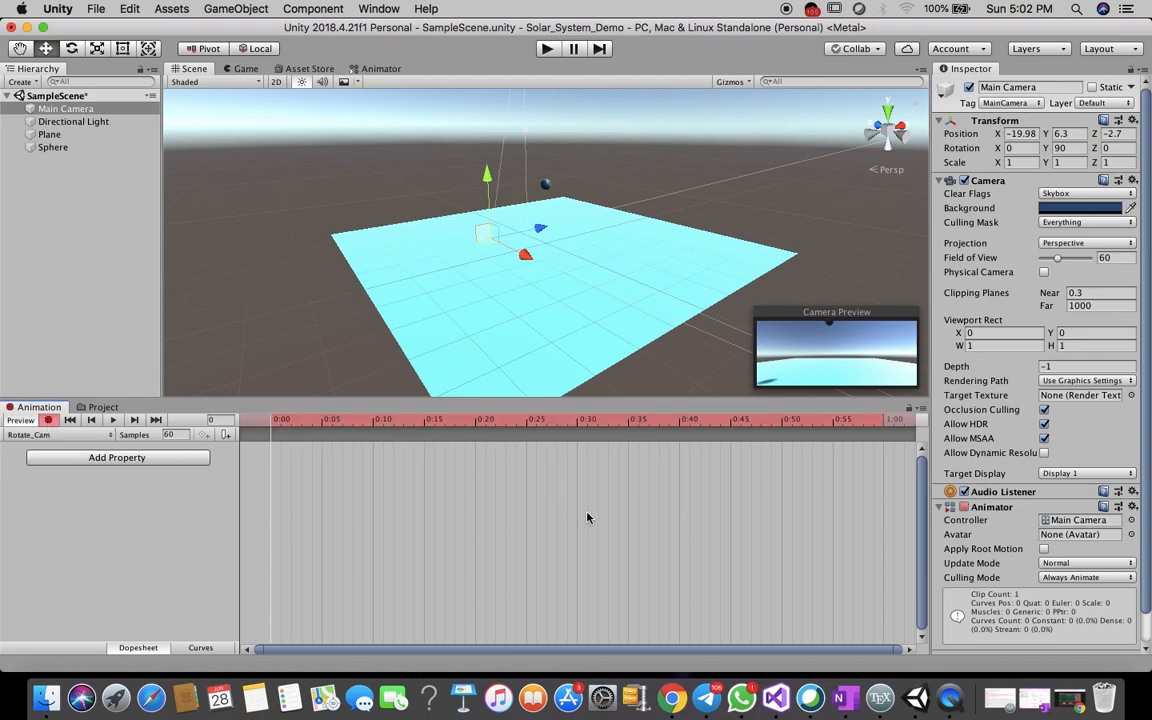
click(882, 423)
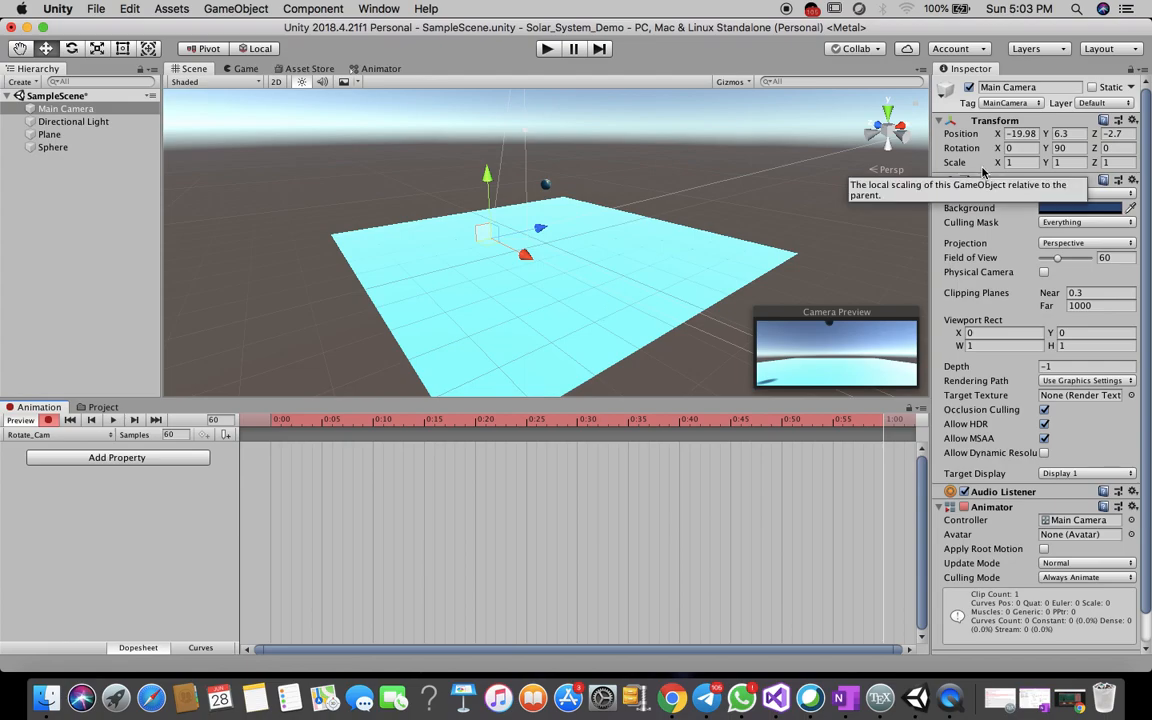
click(1068, 147)
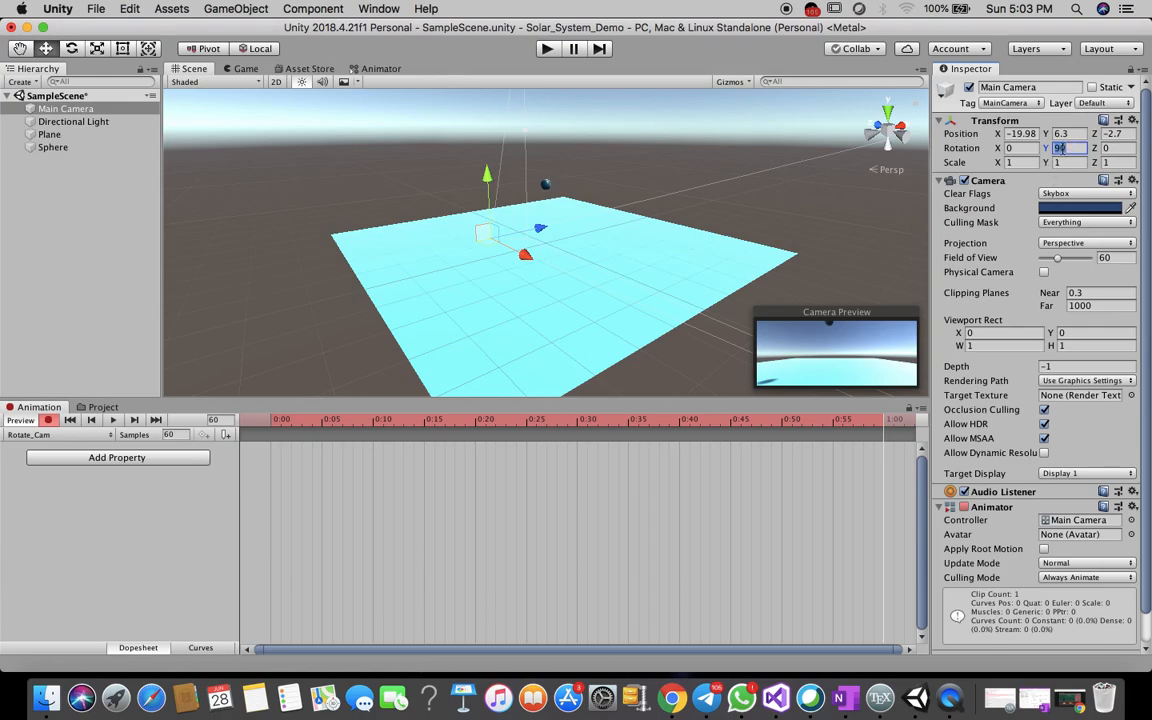
click(1107, 147)
click(1061, 149)
key(Right)
key(BackSpace)
key(BackSpace)
text(180)
key(Return)
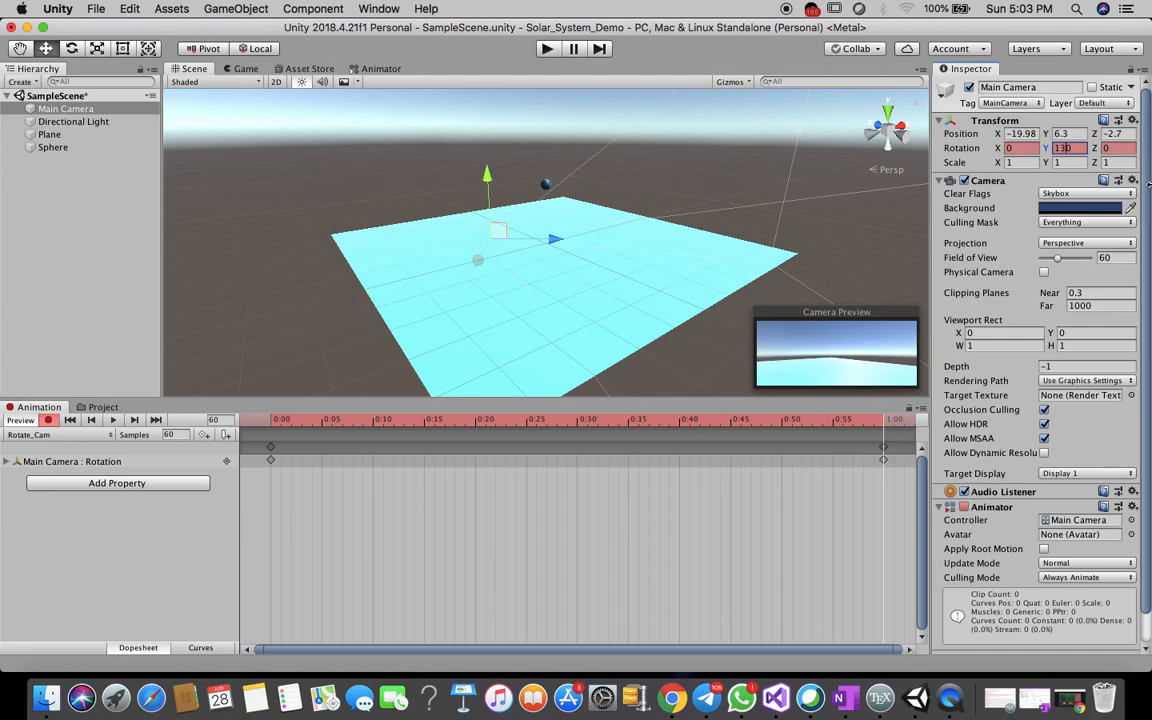
key(BackSpace)
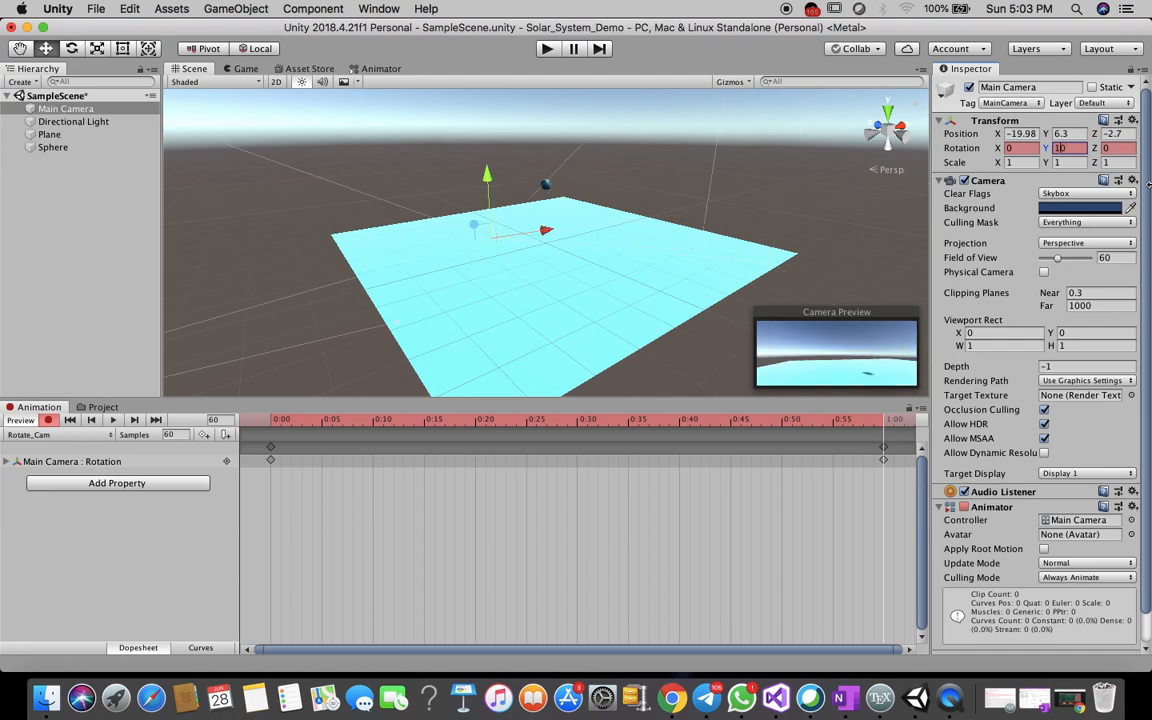
text(1)
key(BackSpace)
text(0)
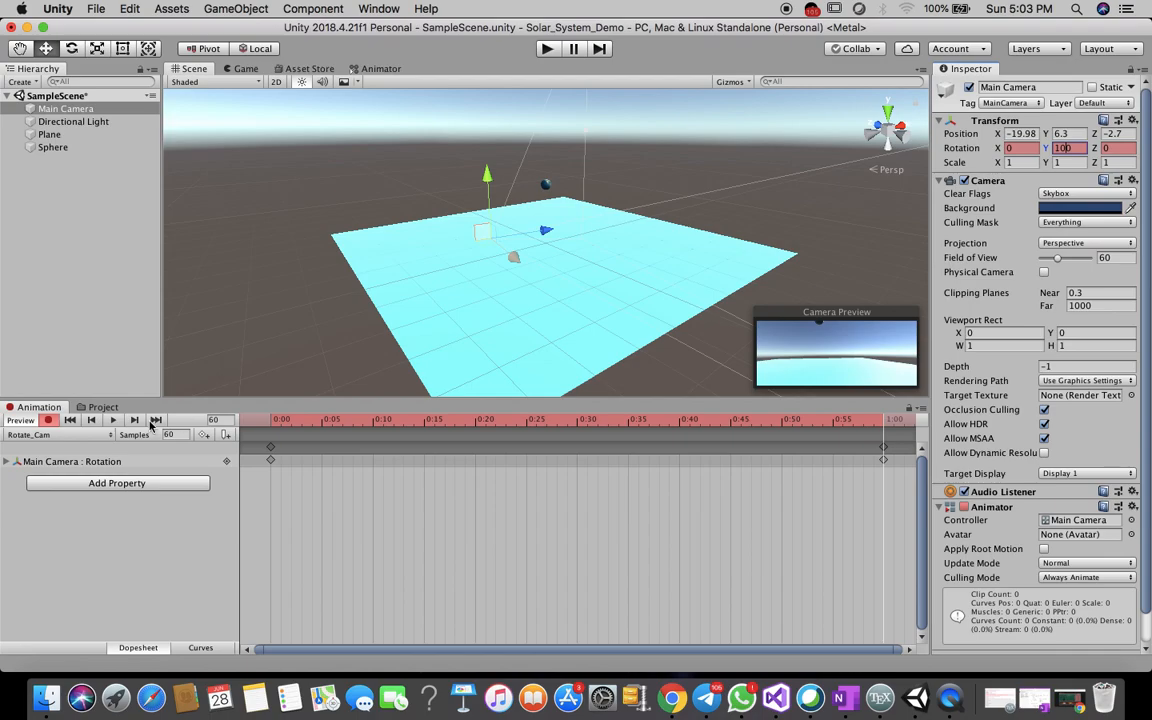
Preview the Rotate_Cam clip and run the scene in a maximized Scene view to check the camera's rotation, then restore the layout.
click(112, 422)
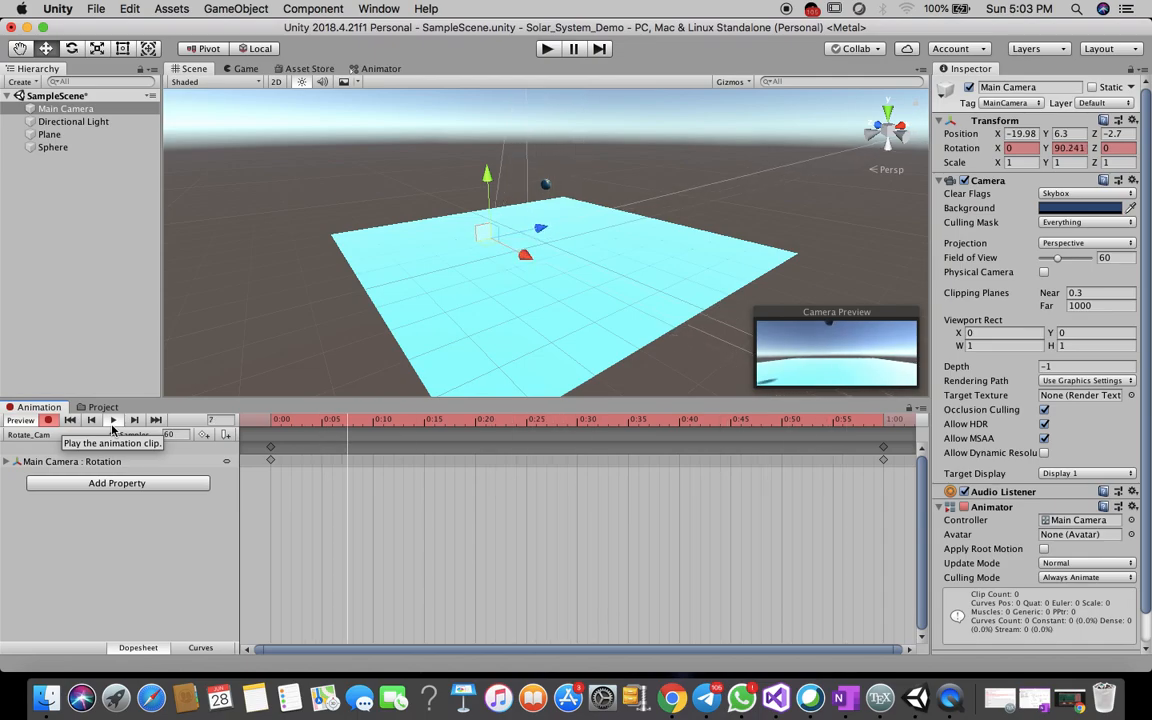
click(113, 422)
click(921, 74)
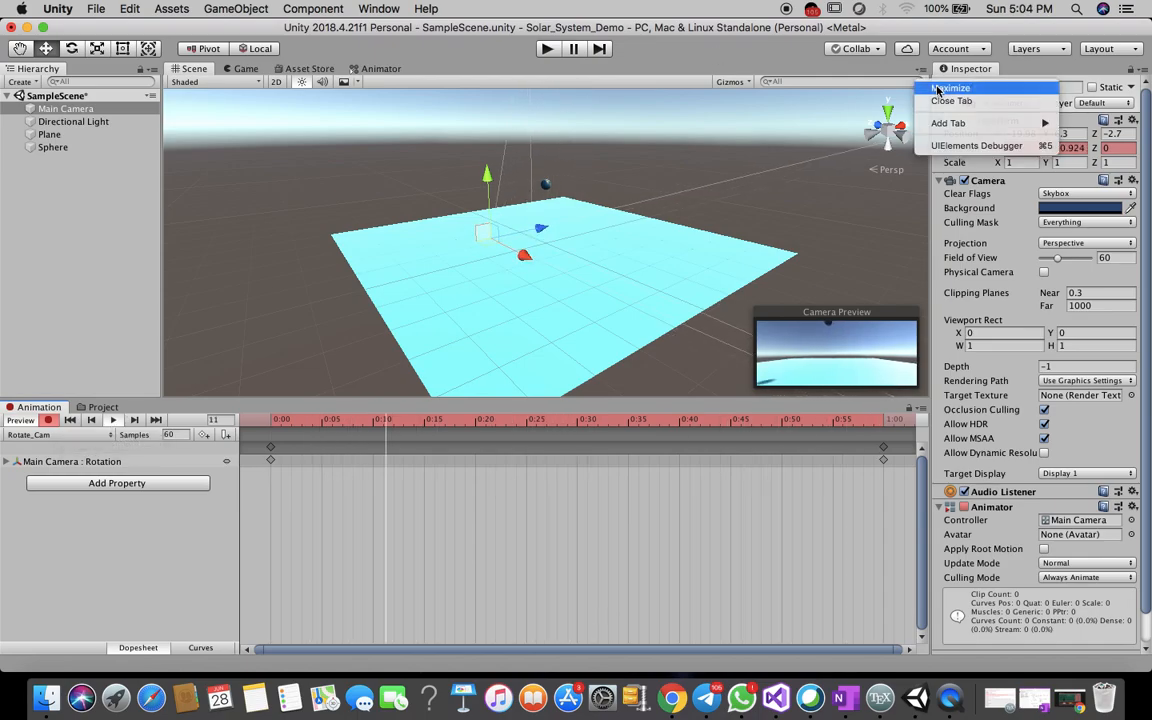
click(940, 85)
click(548, 50)
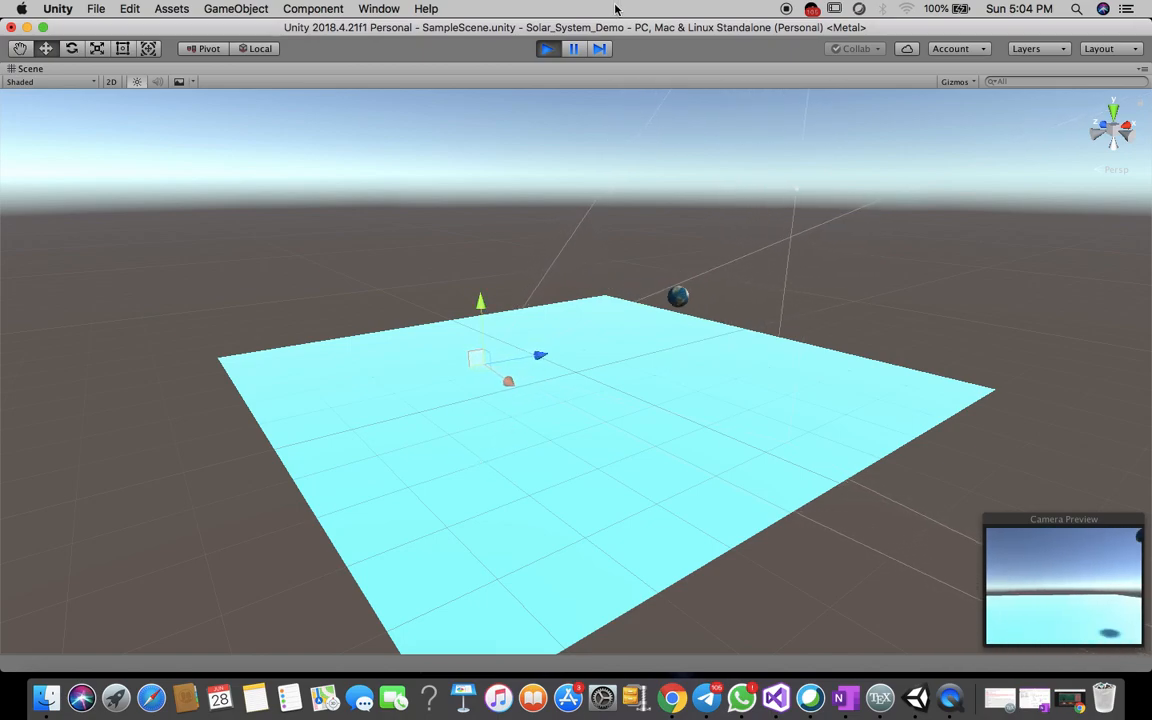
click(547, 48)
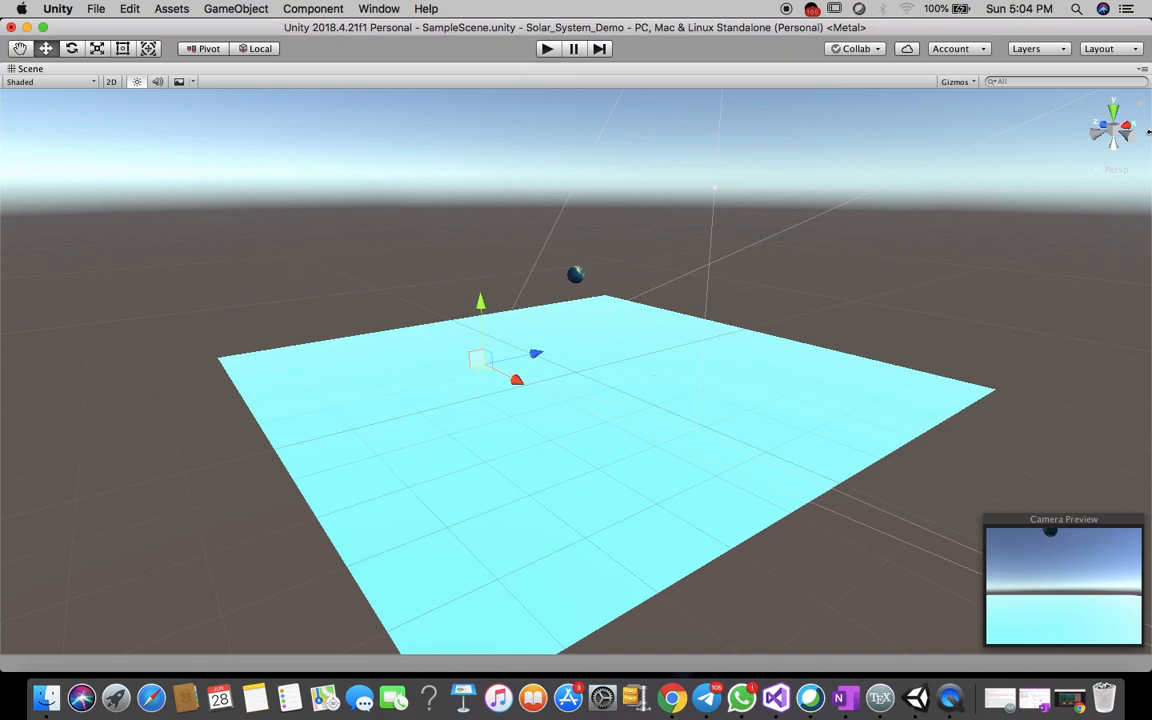
click(1144, 68)
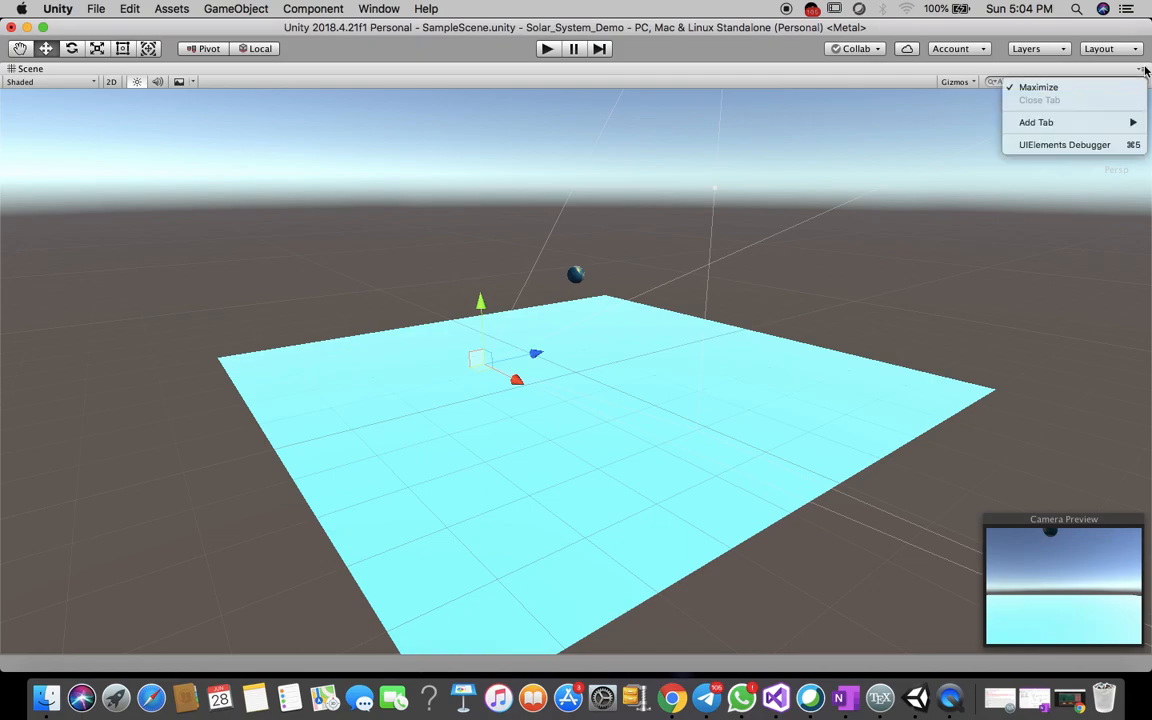
click(1105, 86)
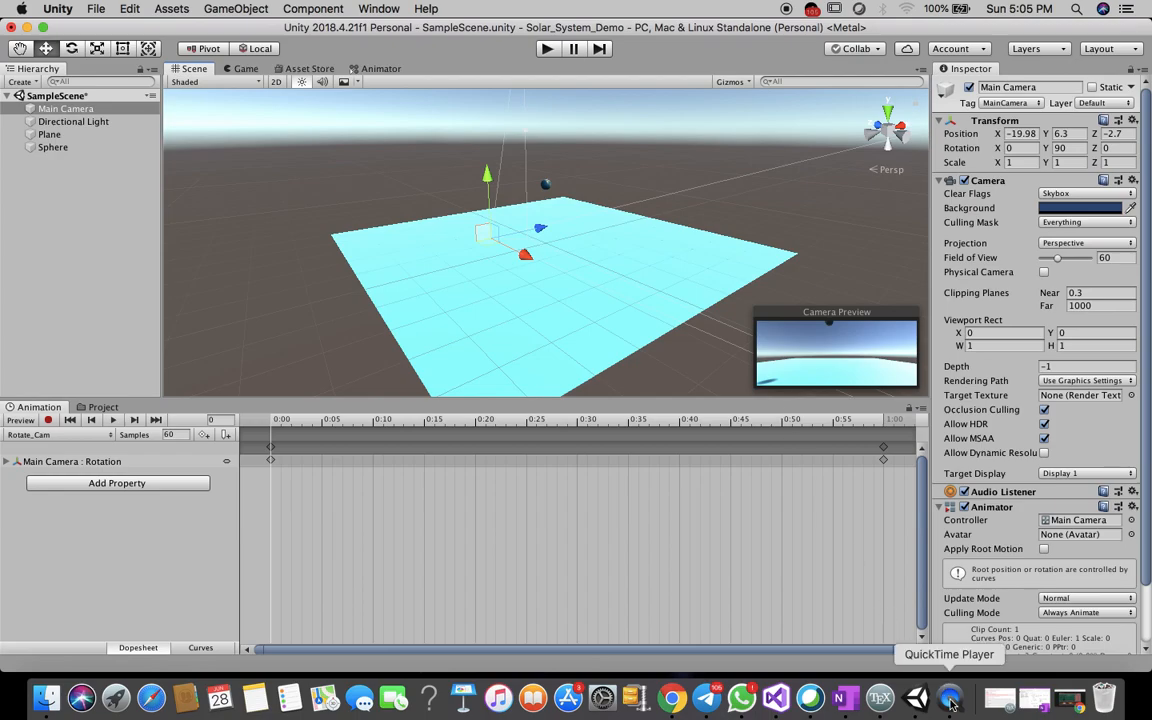
right_click(951, 698)
click(991, 514)
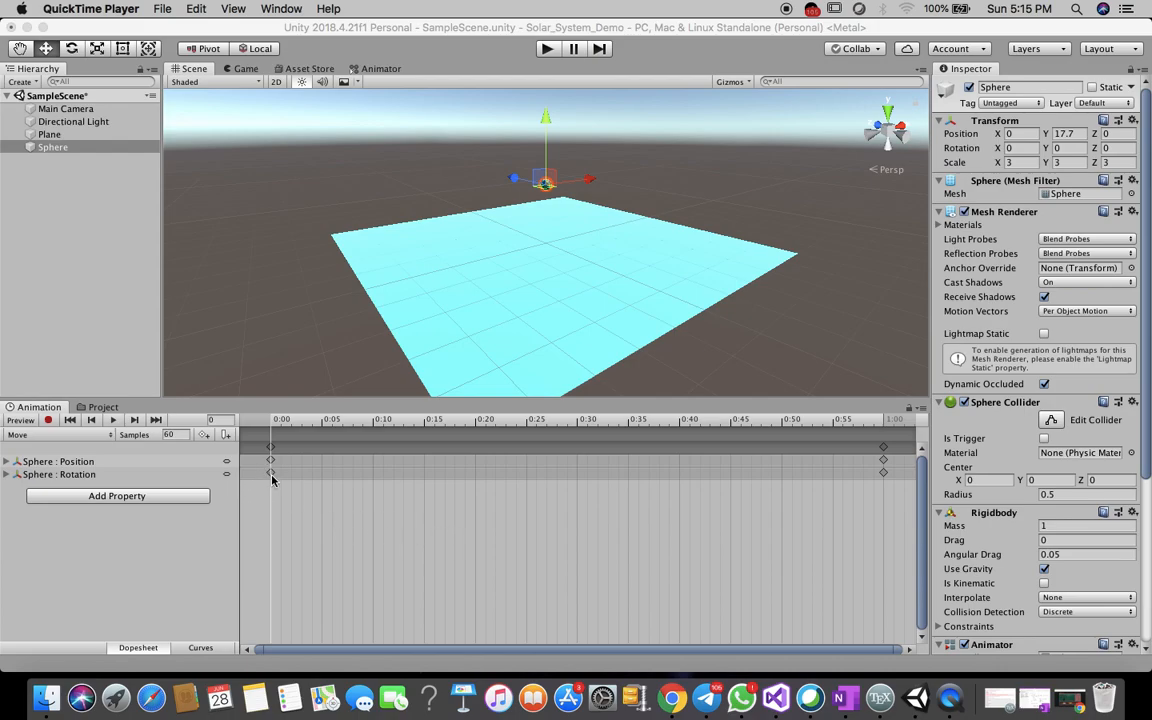
Remove the rotation and position properties from the sphere's Move clip.
right_click(228, 475)
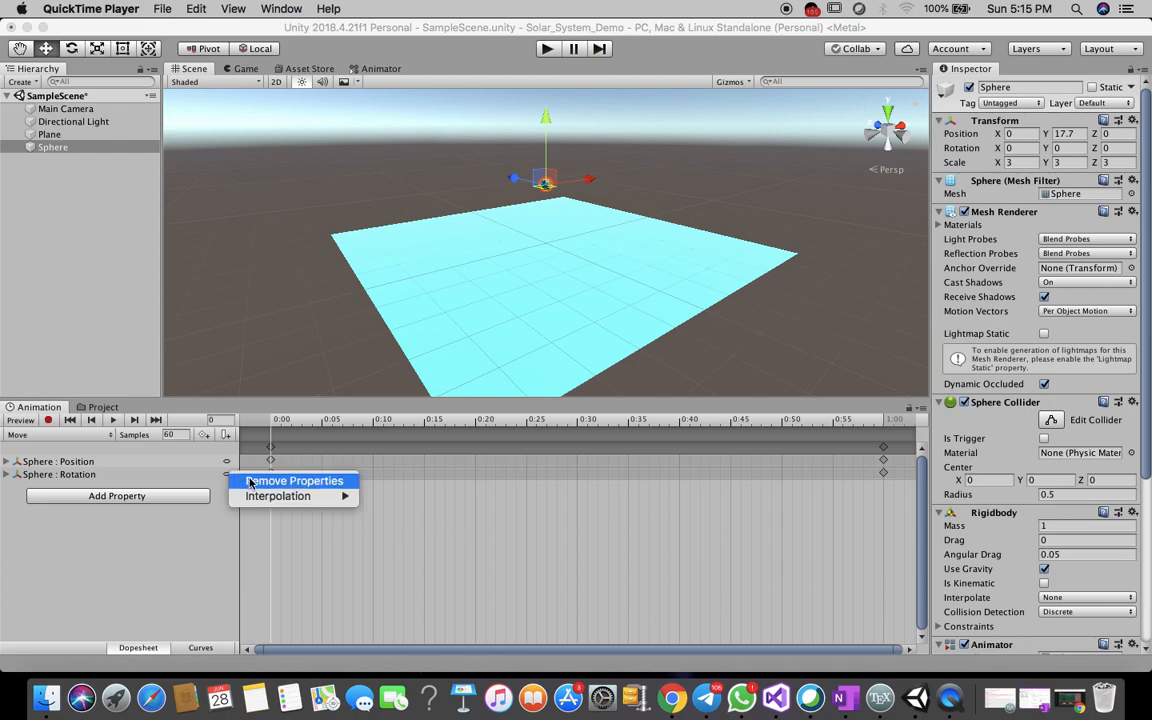
click(260, 483)
right_click(228, 463)
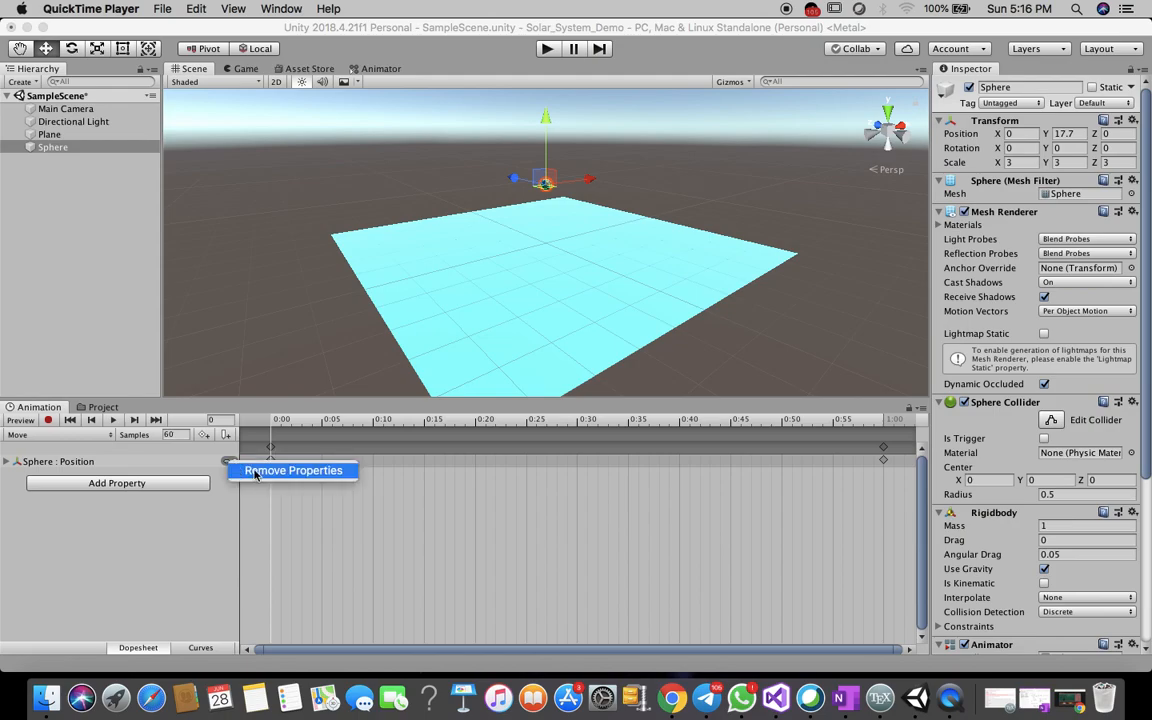
click(268, 478)
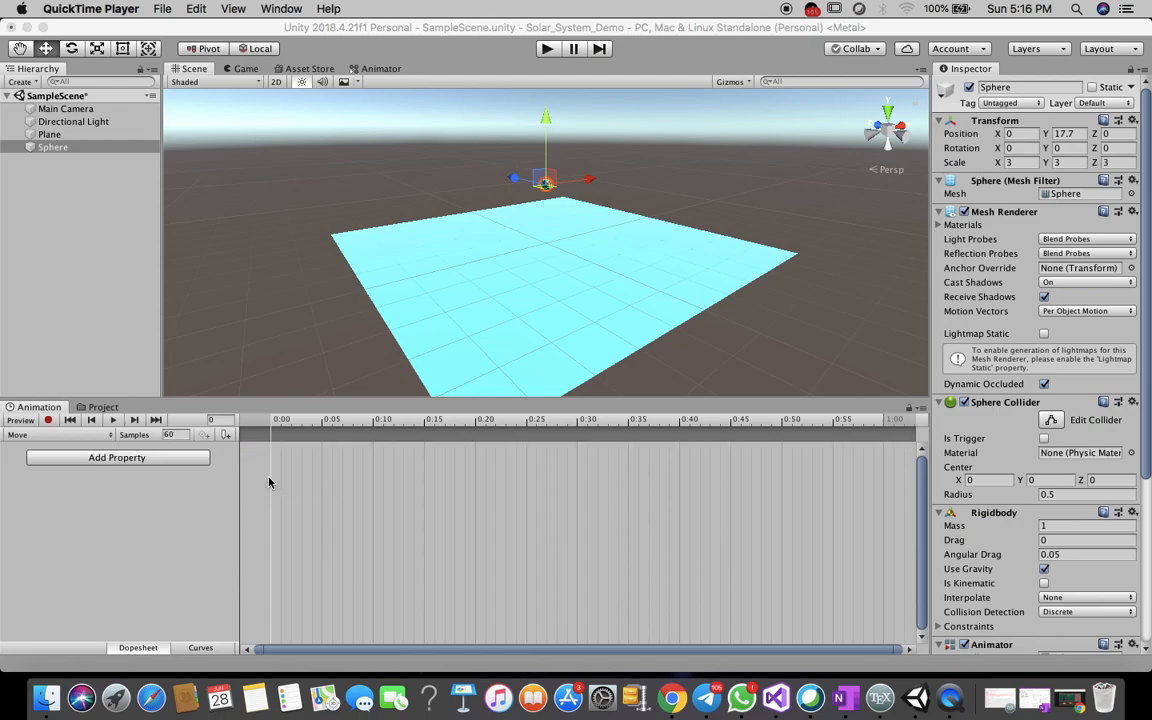
Remove the Main Camera's rotation property from the Rotate_Cam clip.
click(92, 109)
right_click(229, 462)
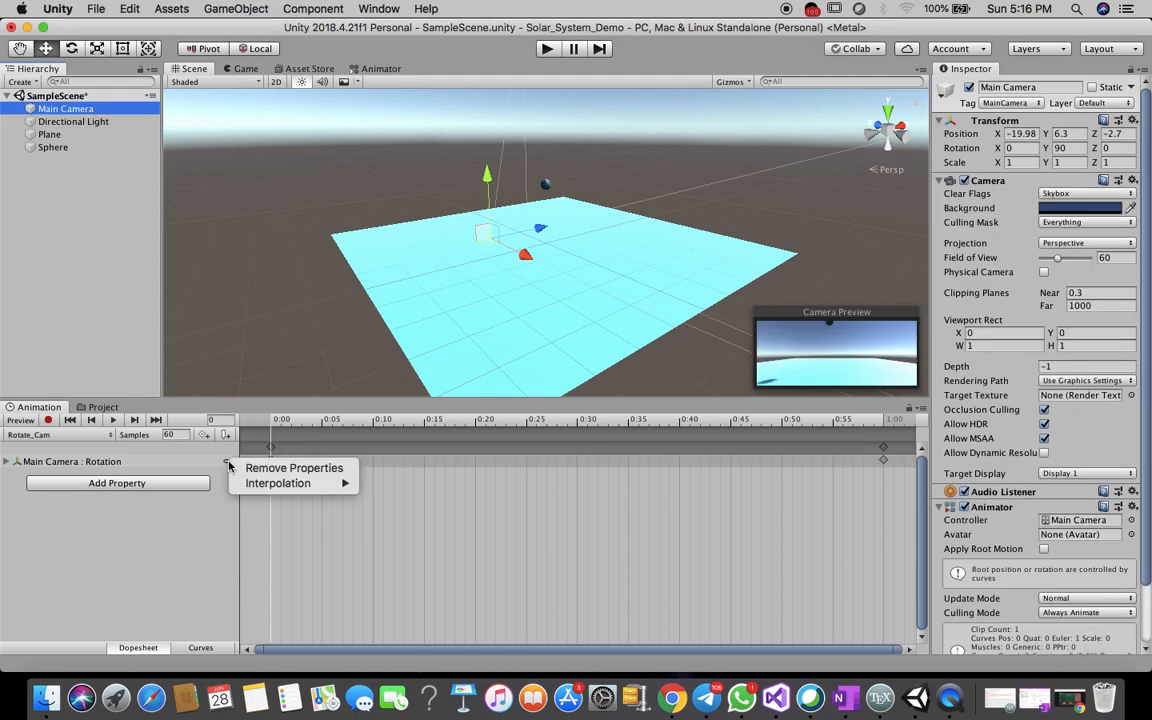
click(290, 468)
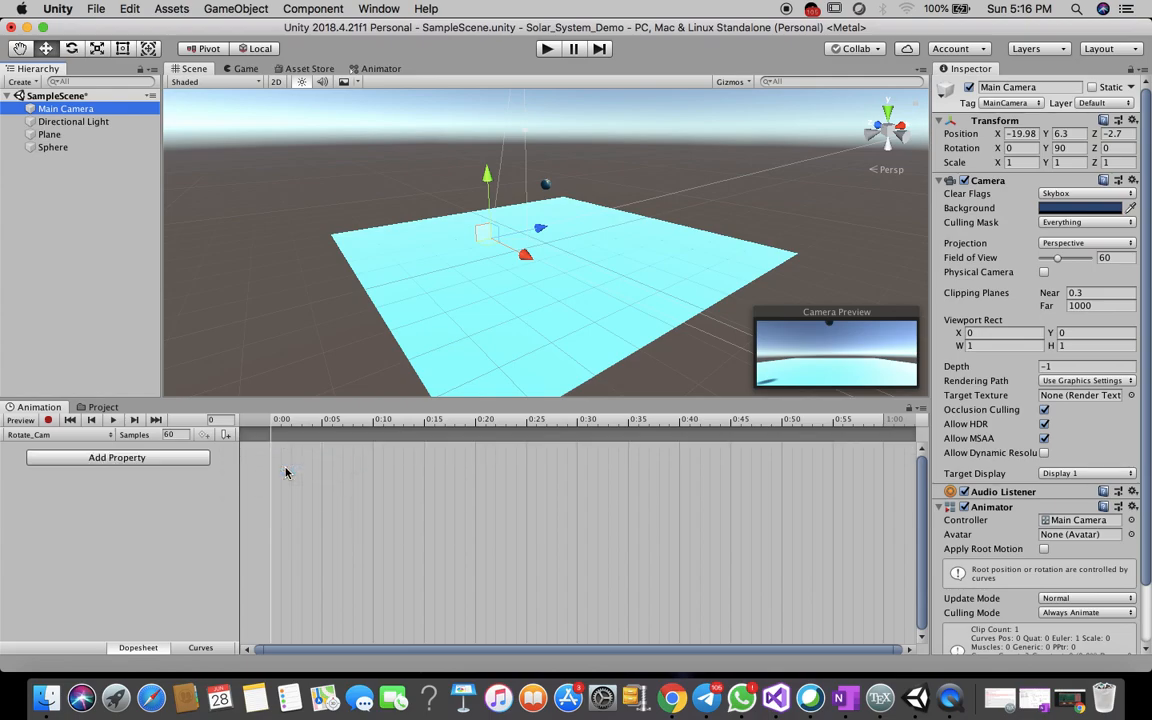
Deselect the camera and briefly run the scene to check how the sphere behaves with both clips emptied.
click(669, 165)
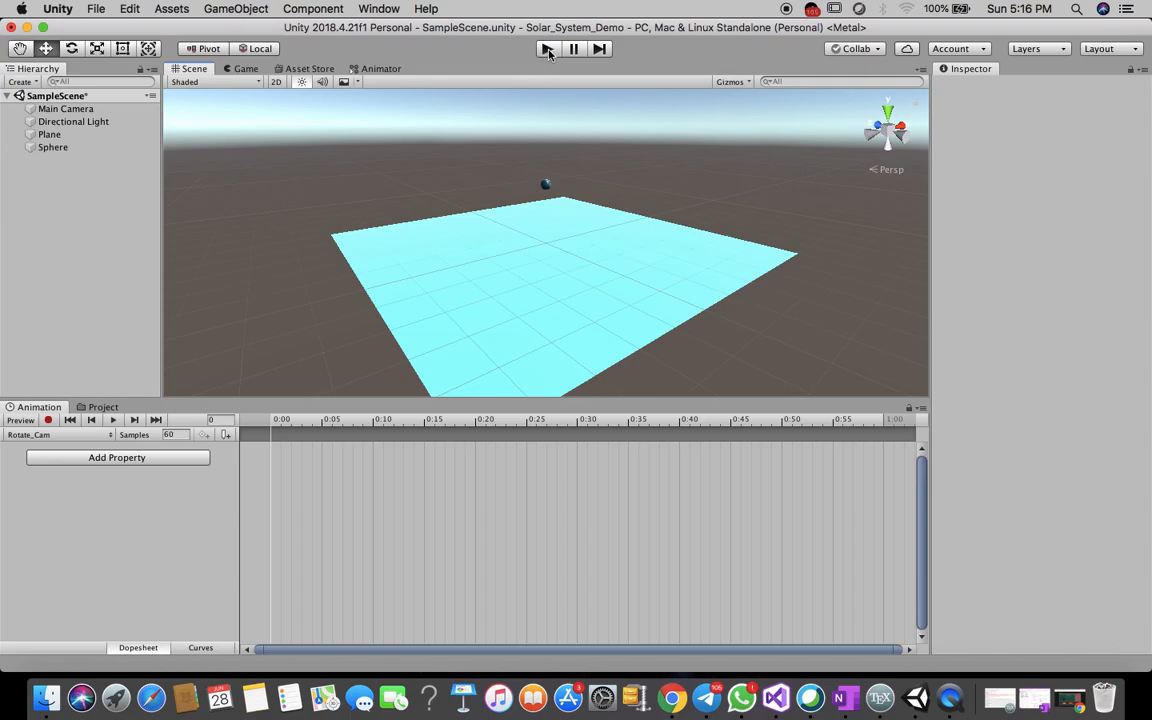
click(547, 50)
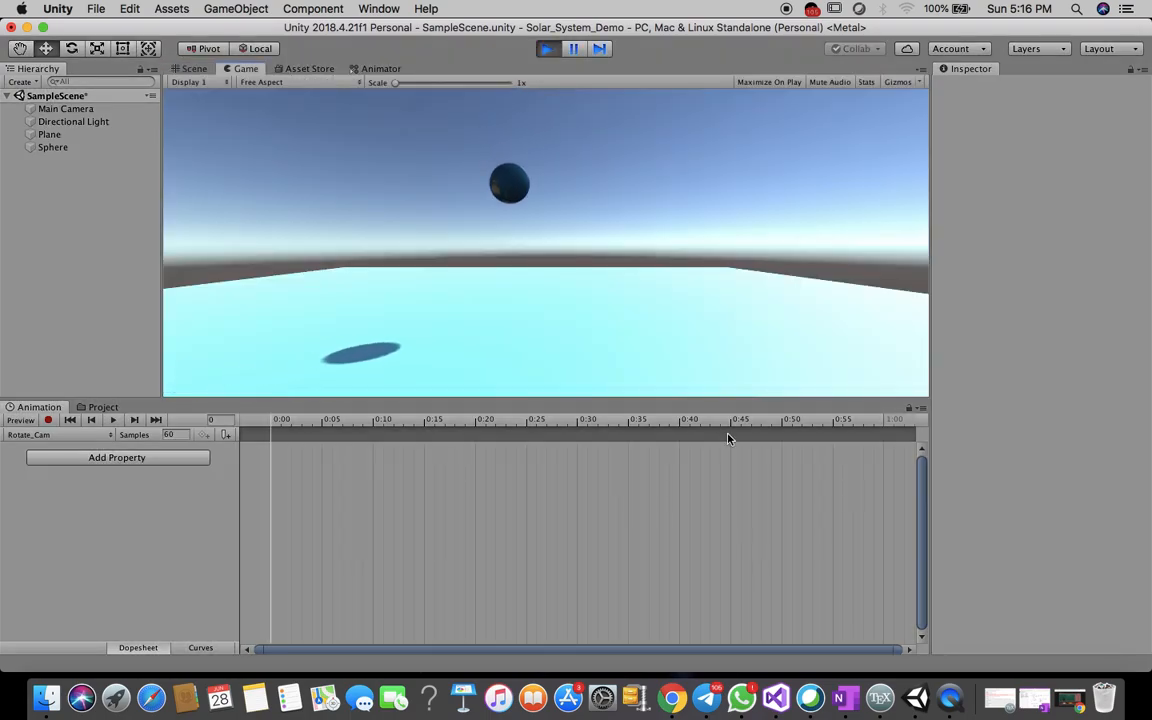
click(545, 50)
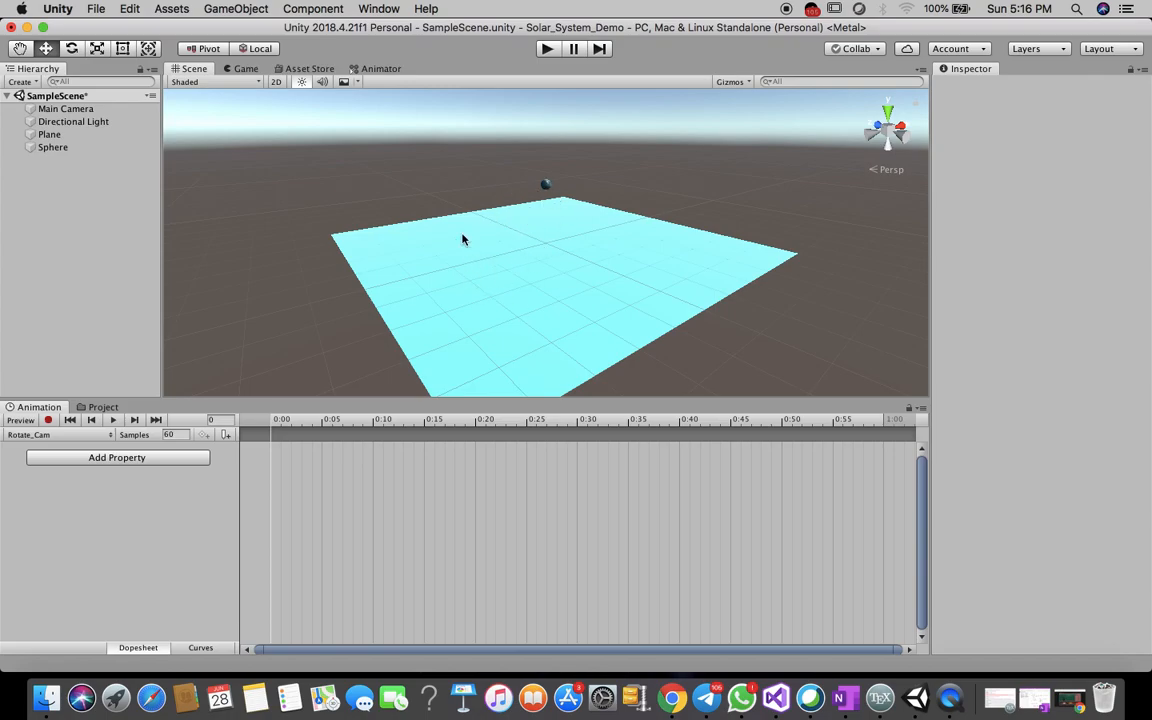
Add a second sphere to the scene and raise it to a Y position of about 16.7.
click(228, 8)
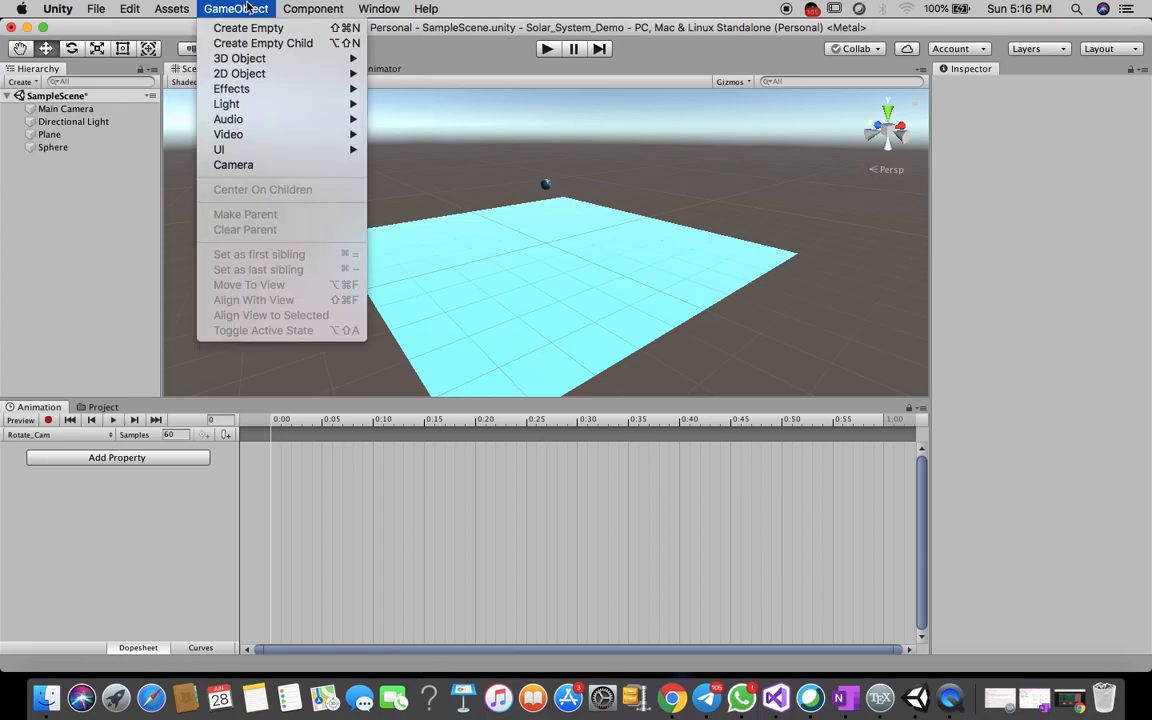
mouse_move(263, 58)
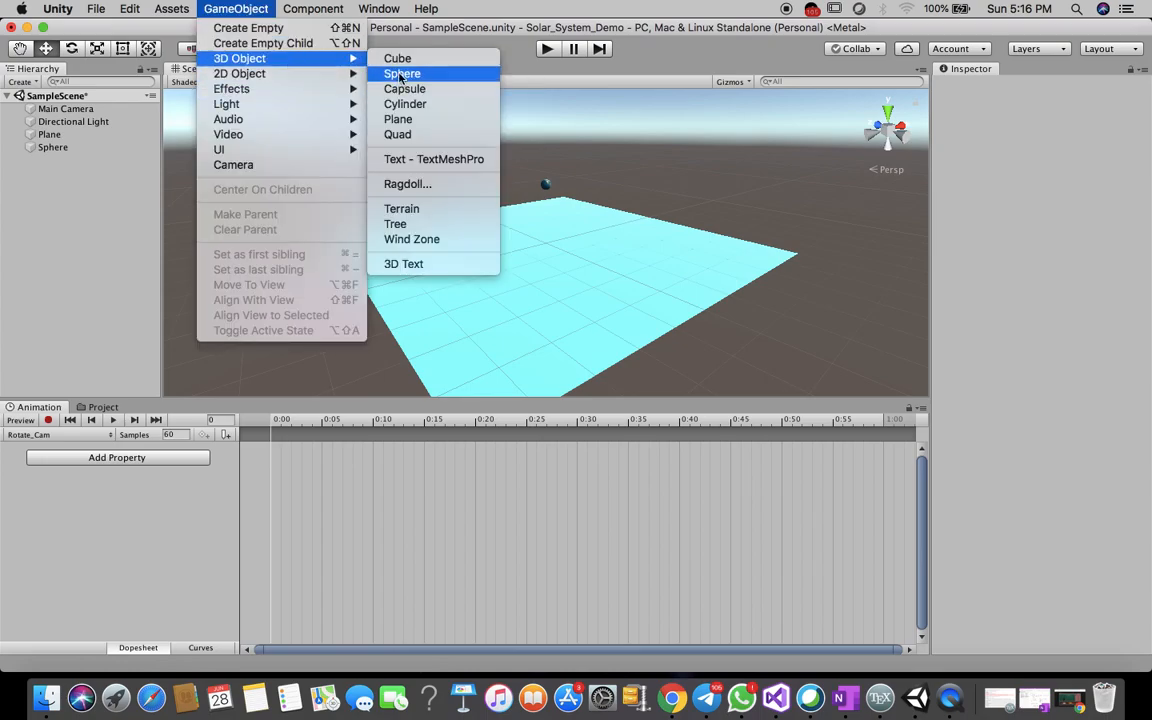
click(402, 74)
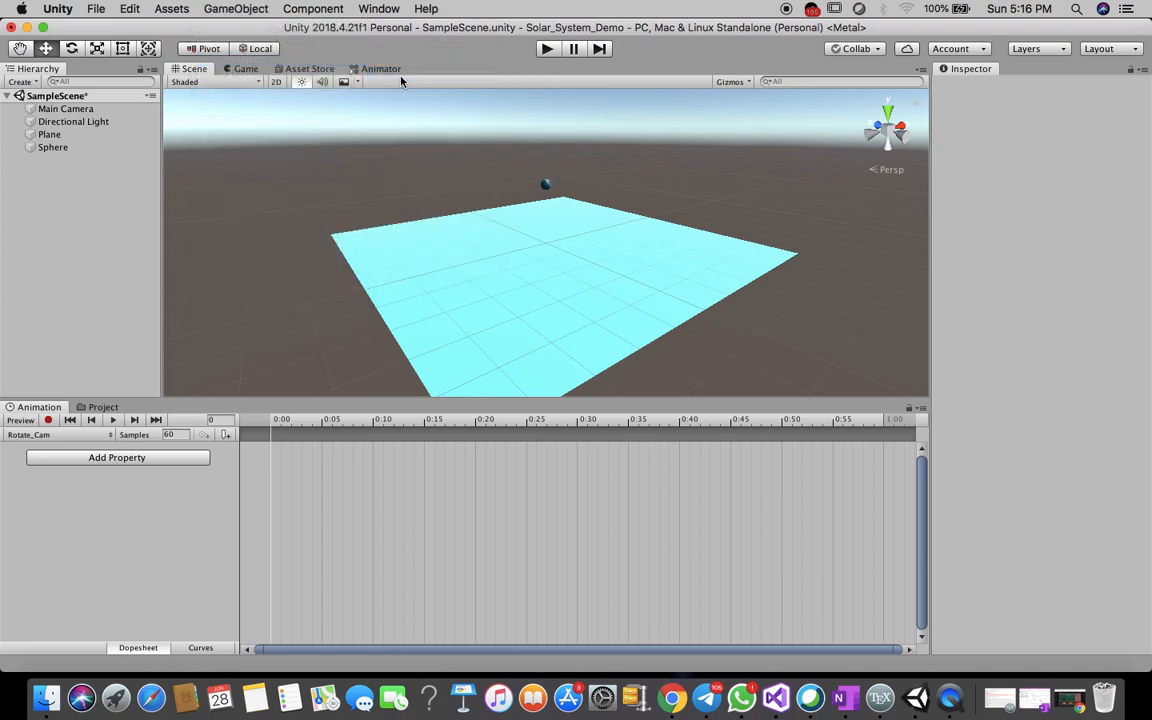
drag(545, 181, 545, 120)
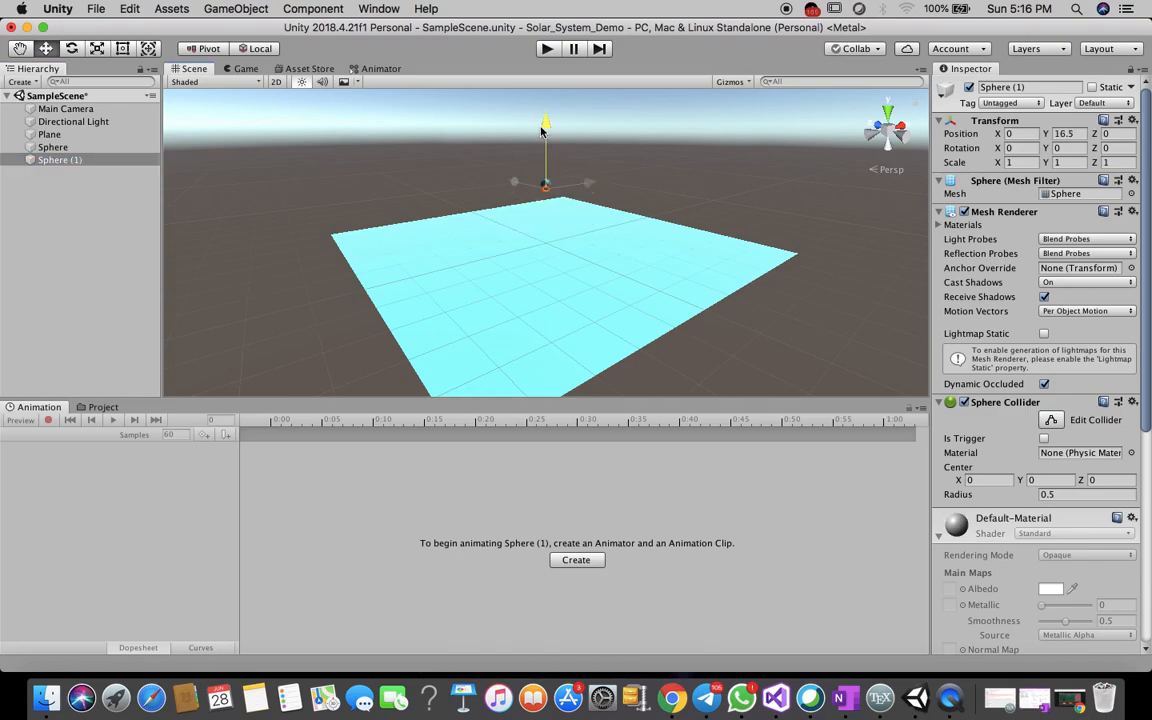
Set the new sphere's scale to 3 on X, Y and Z and deselect it.
click(1027, 166)
text(3)
key(Tab)
text(3)
key(Tab)
text(3)
click(702, 165)
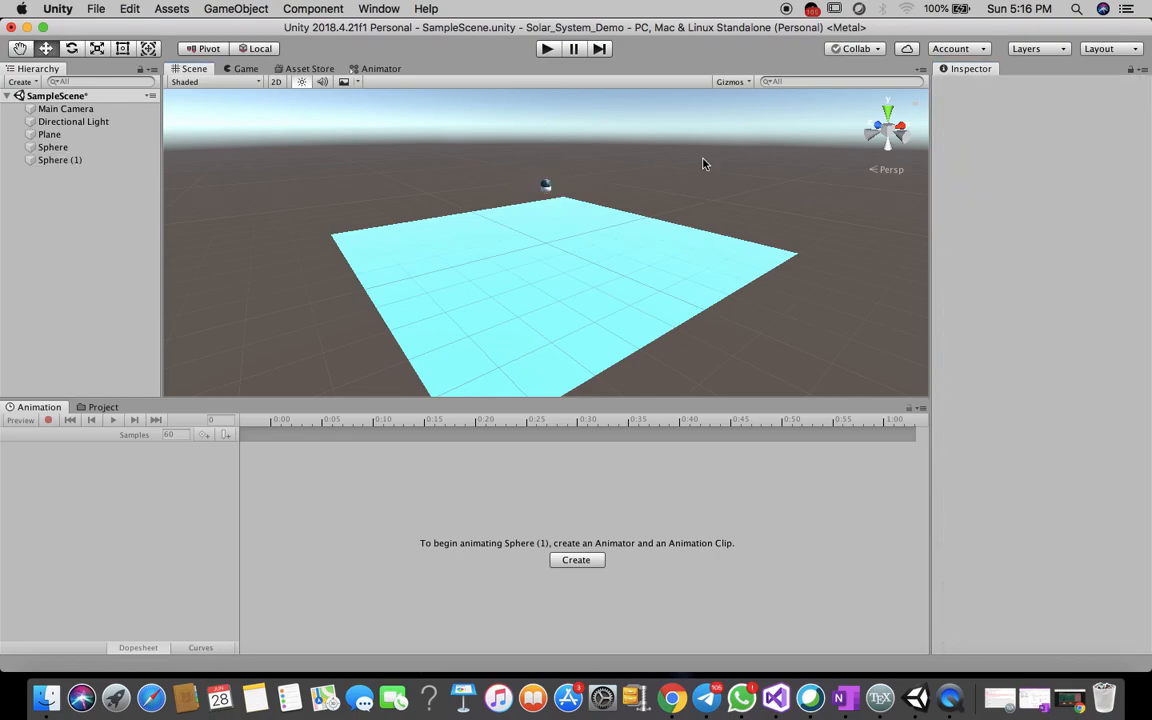
Move the new sphere along X to about -13.5, beside the Earth-textured sphere, and deselect it.
click(547, 192)
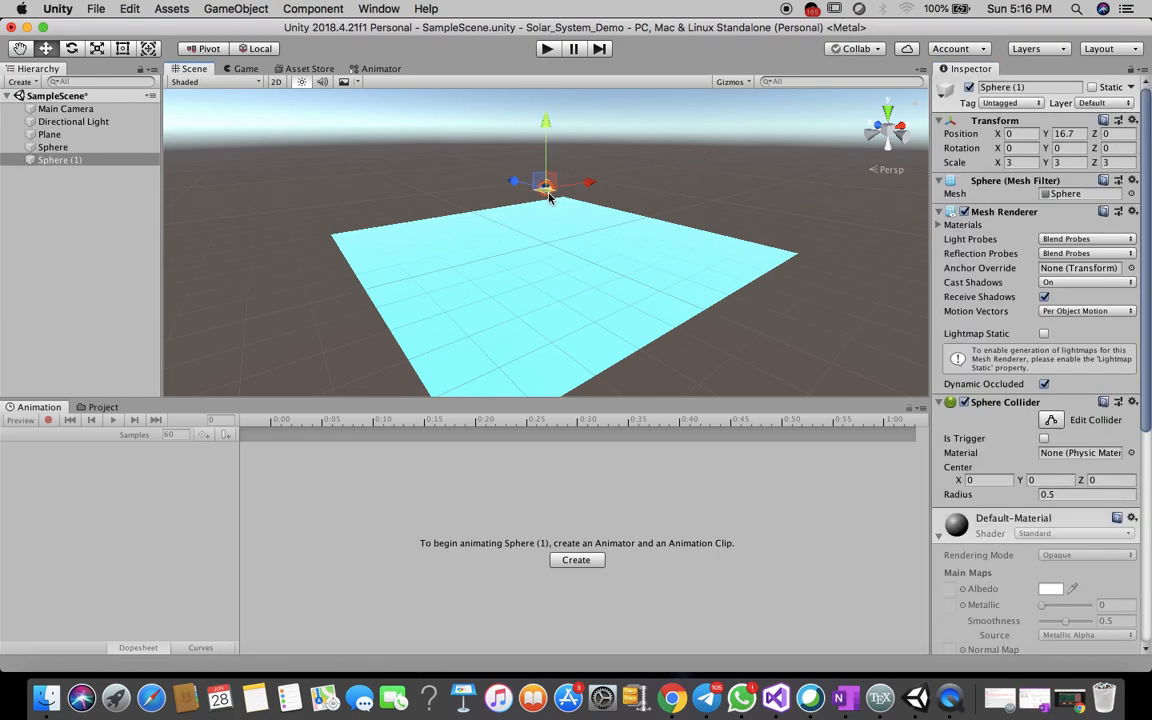
alt+drag(587, 219, 423, 358)
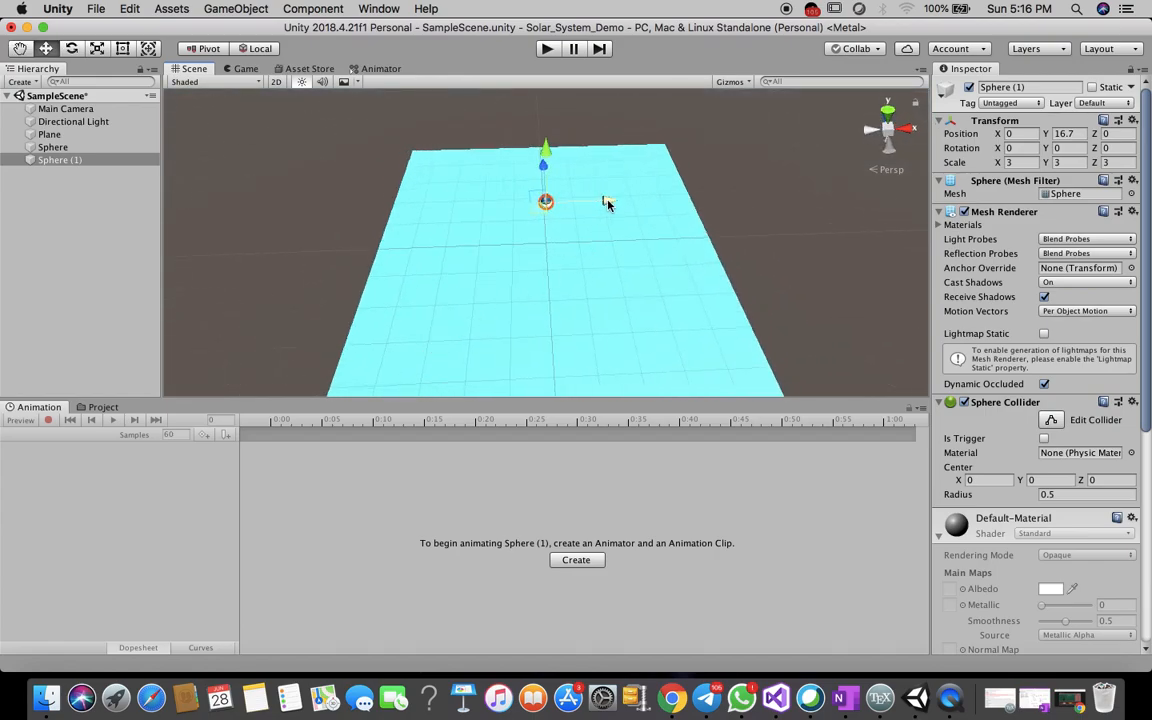
drag(608, 204, 557, 205)
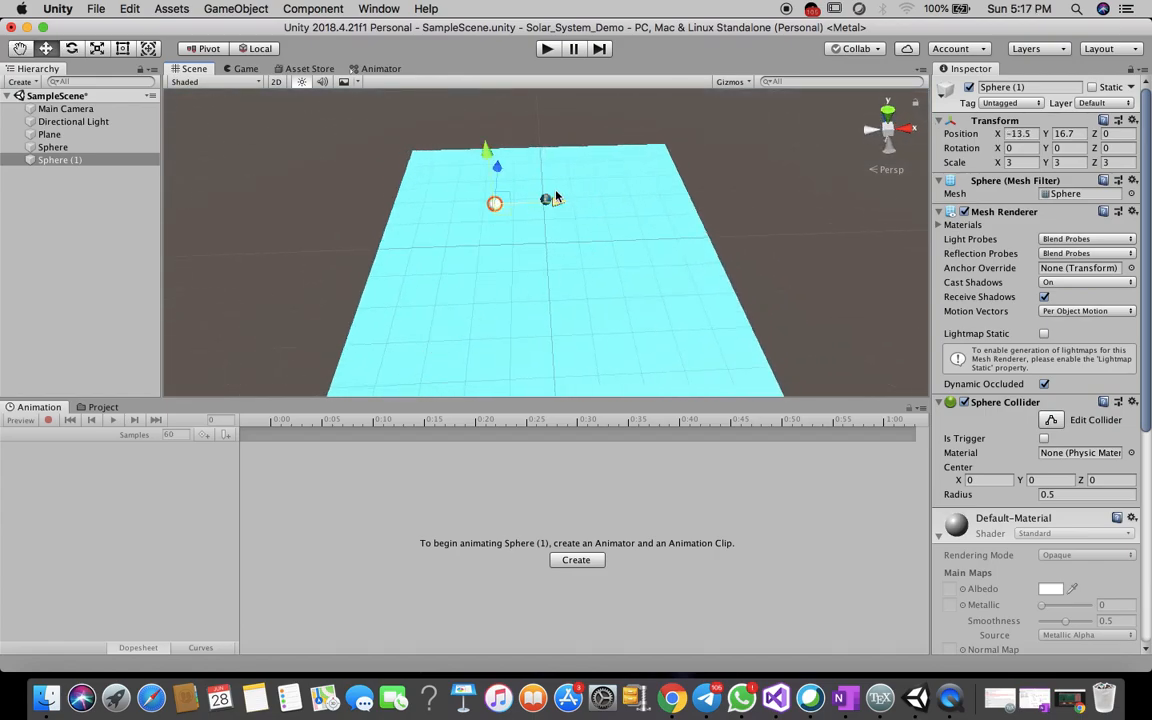
click(805, 215)
alt+drag(674, 291, 819, 122)
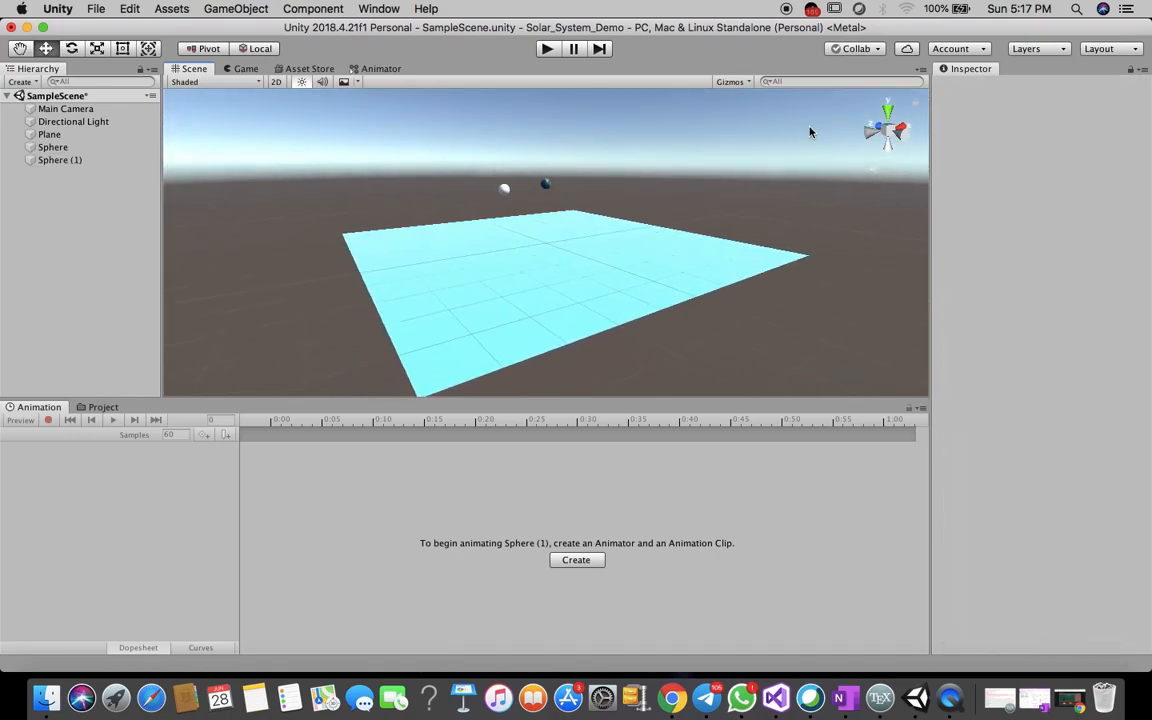
Rename the second, untextured sphere as Sun.
click(546, 186)
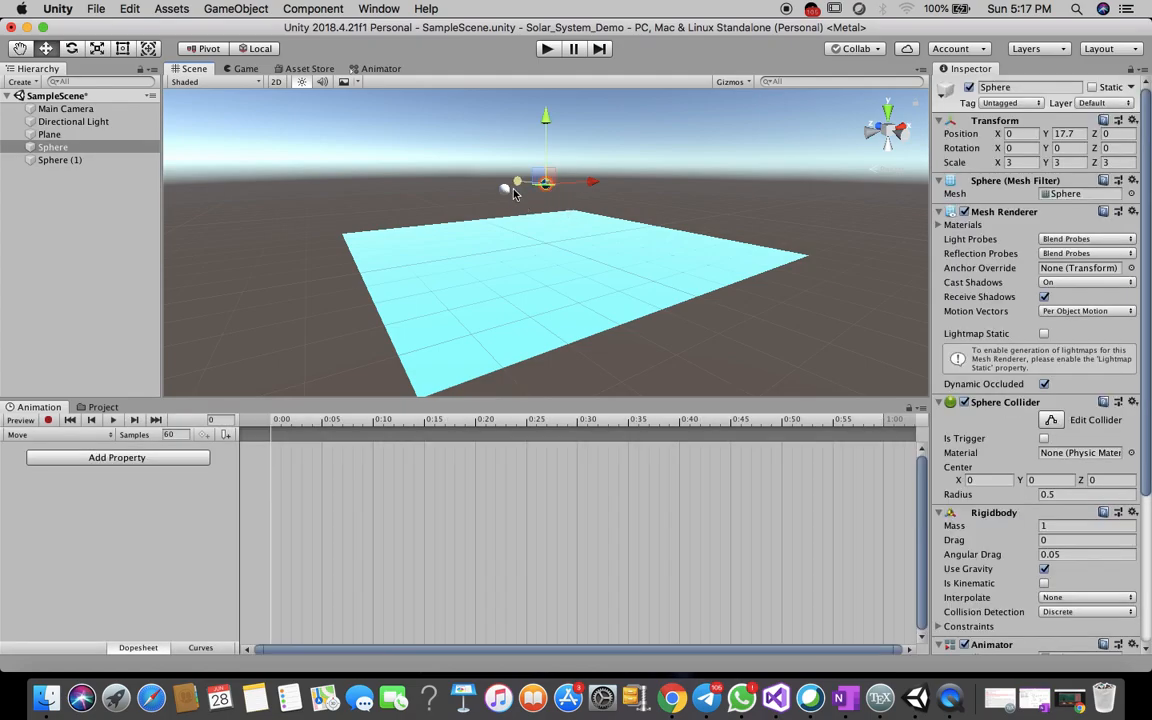
click(720, 188)
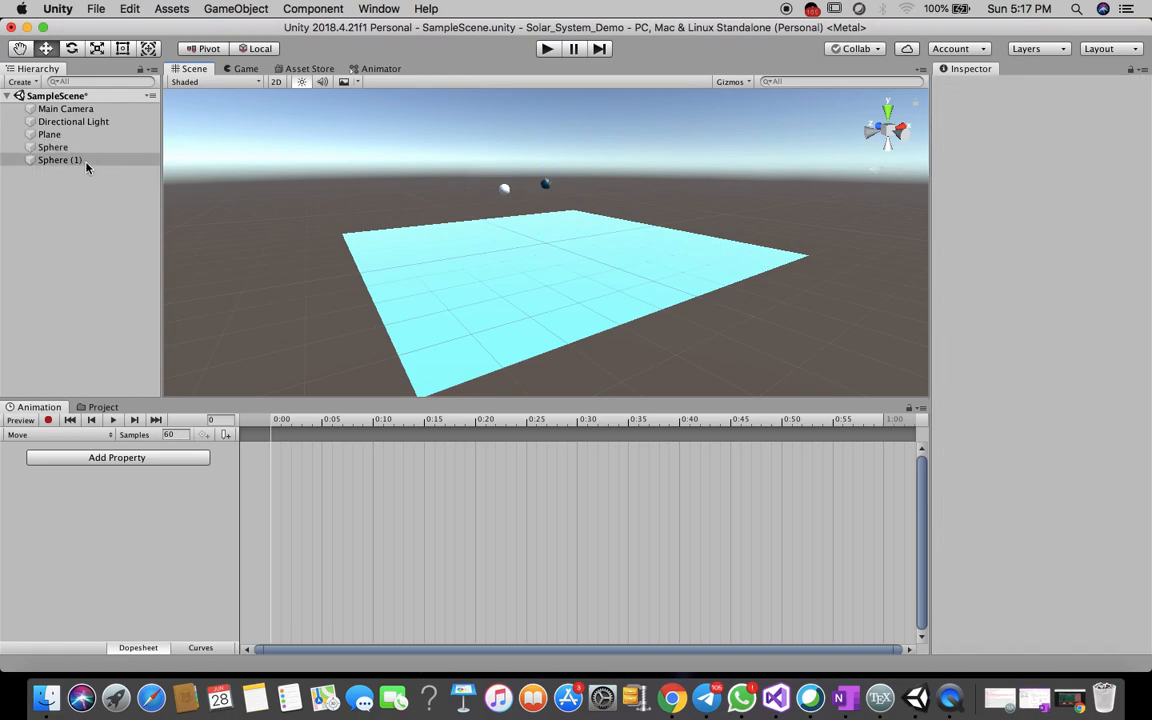
click(60, 148)
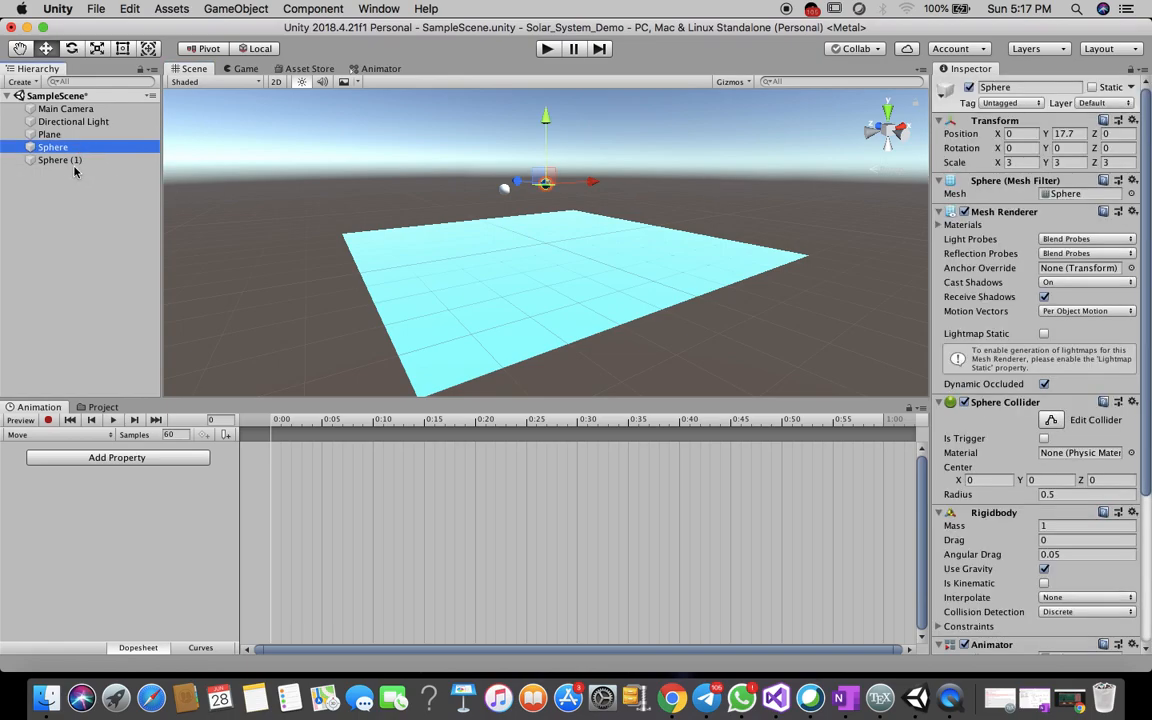
click(70, 161)
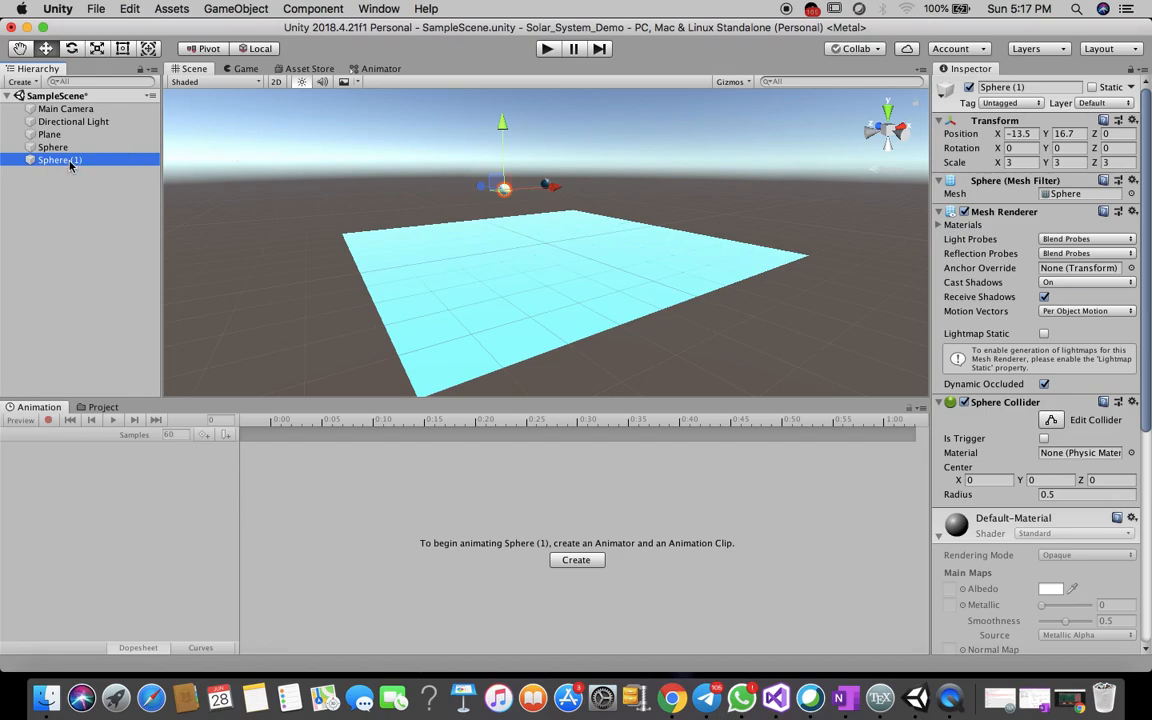
right_click(70, 163)
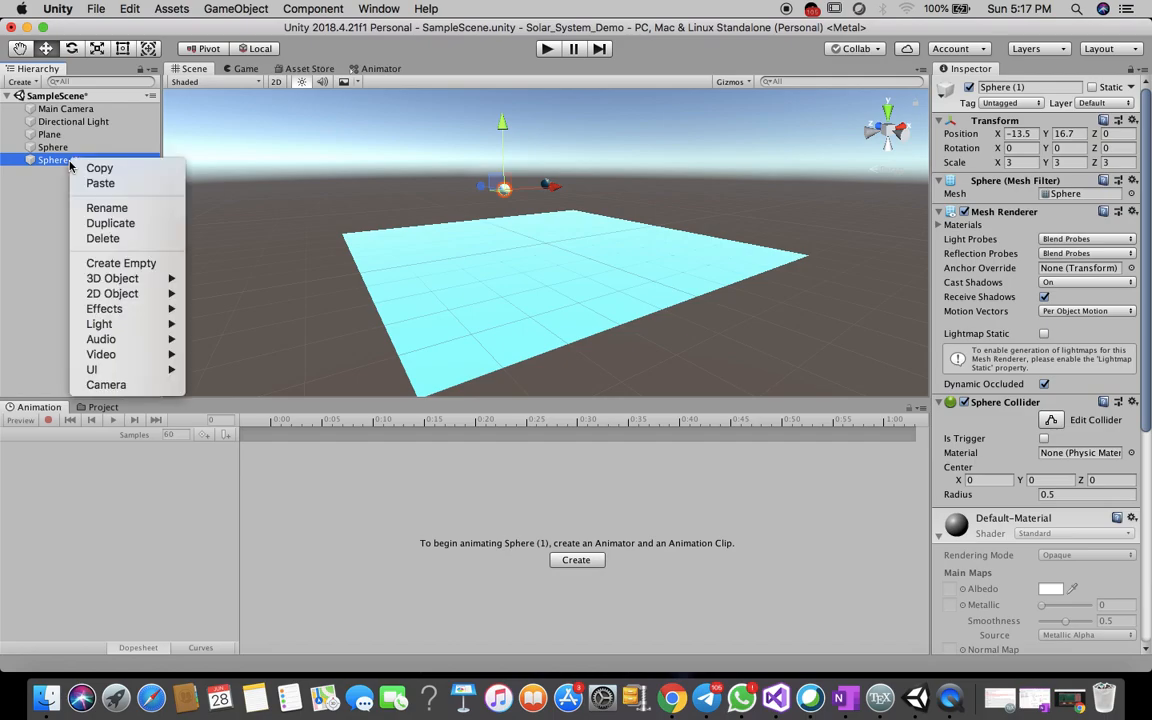
click(108, 209)
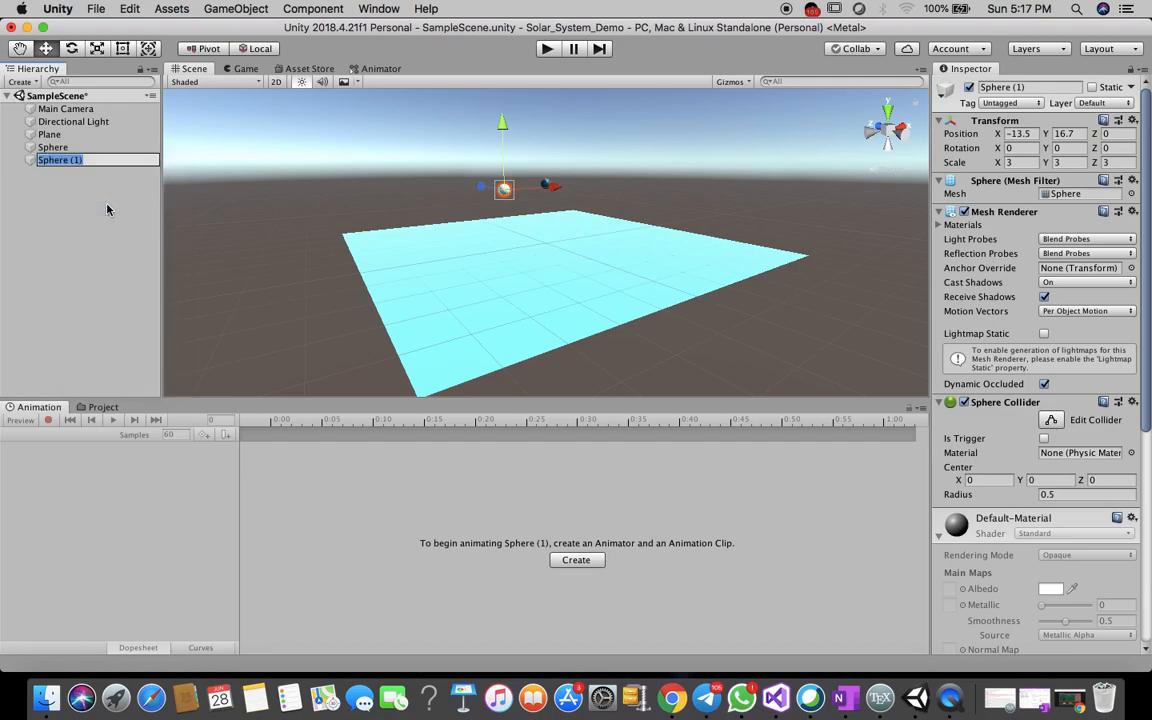
text(Sun)
click(60, 208)
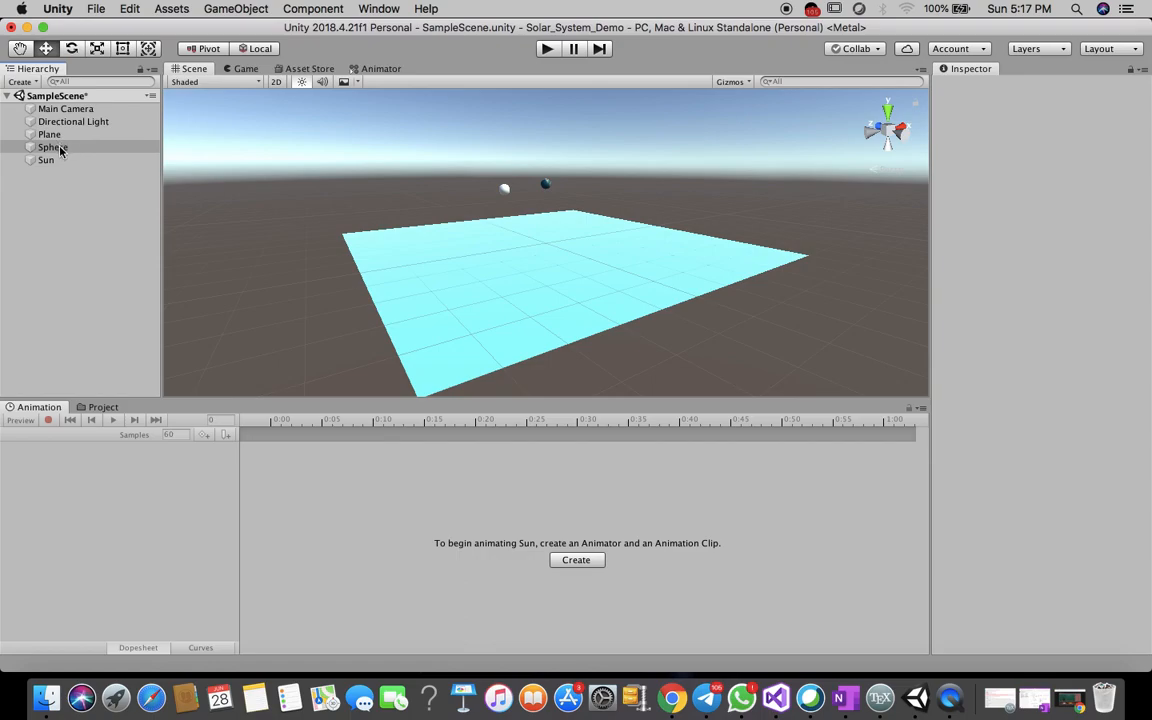
Rename the Earth-textured sphere as Earth and deselect it.
right_click(62, 148)
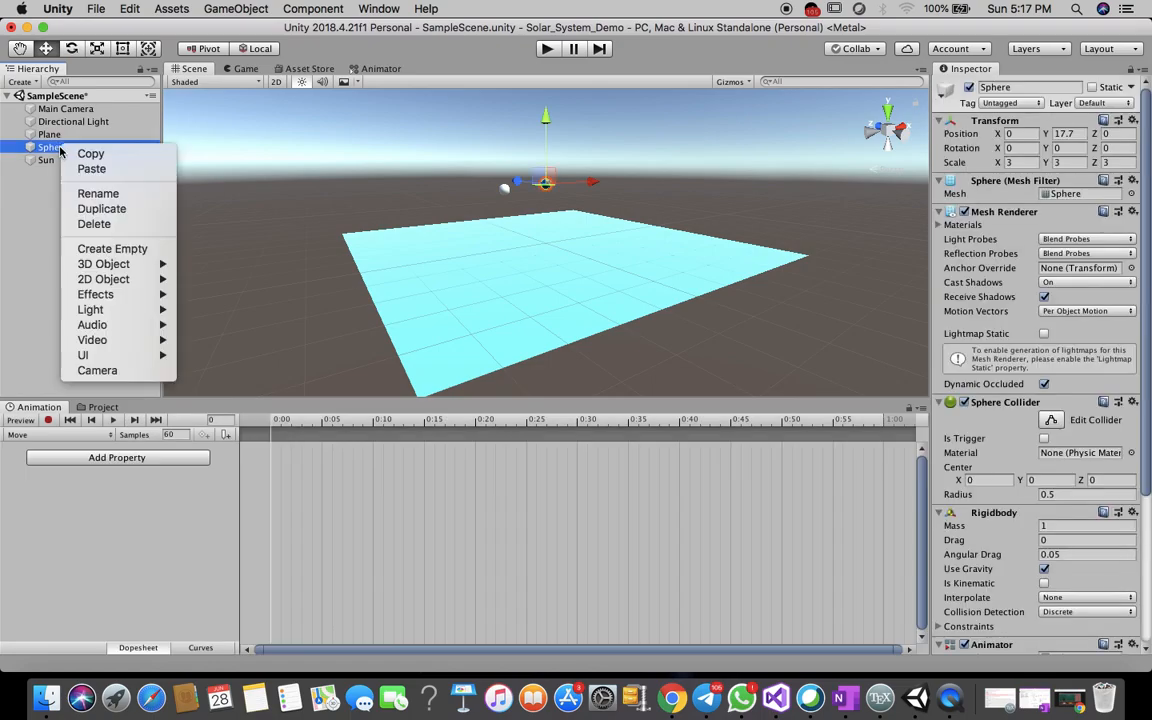
click(110, 194)
text(Earth)
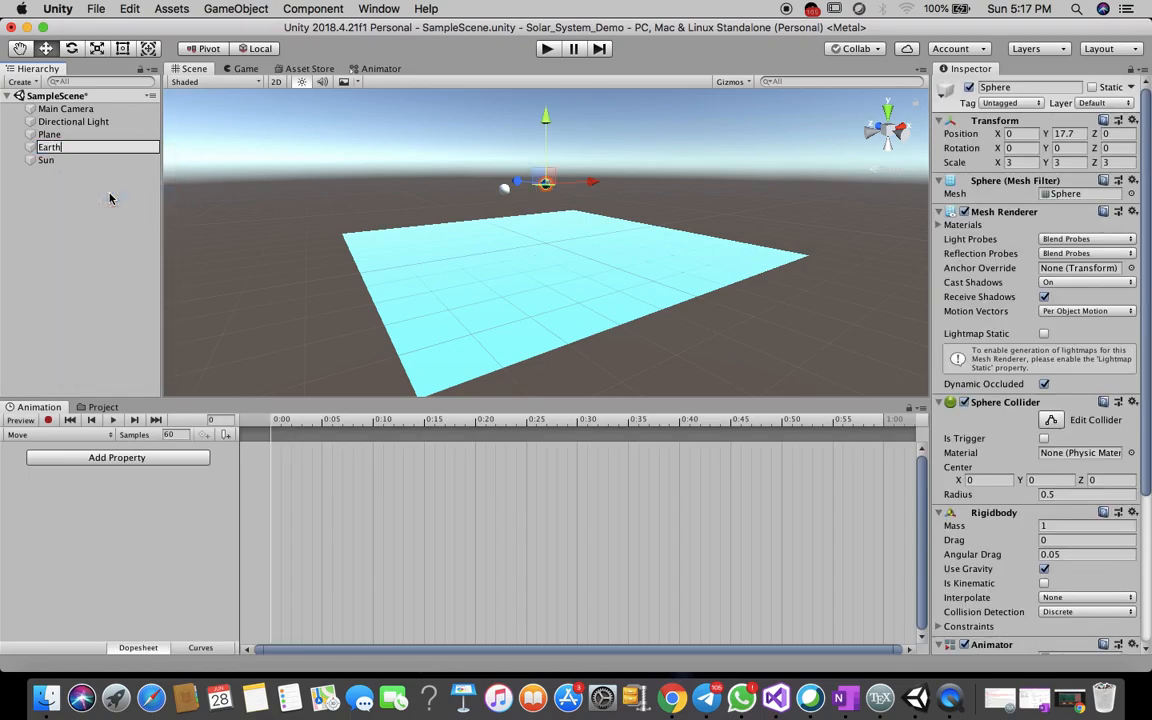
click(79, 231)
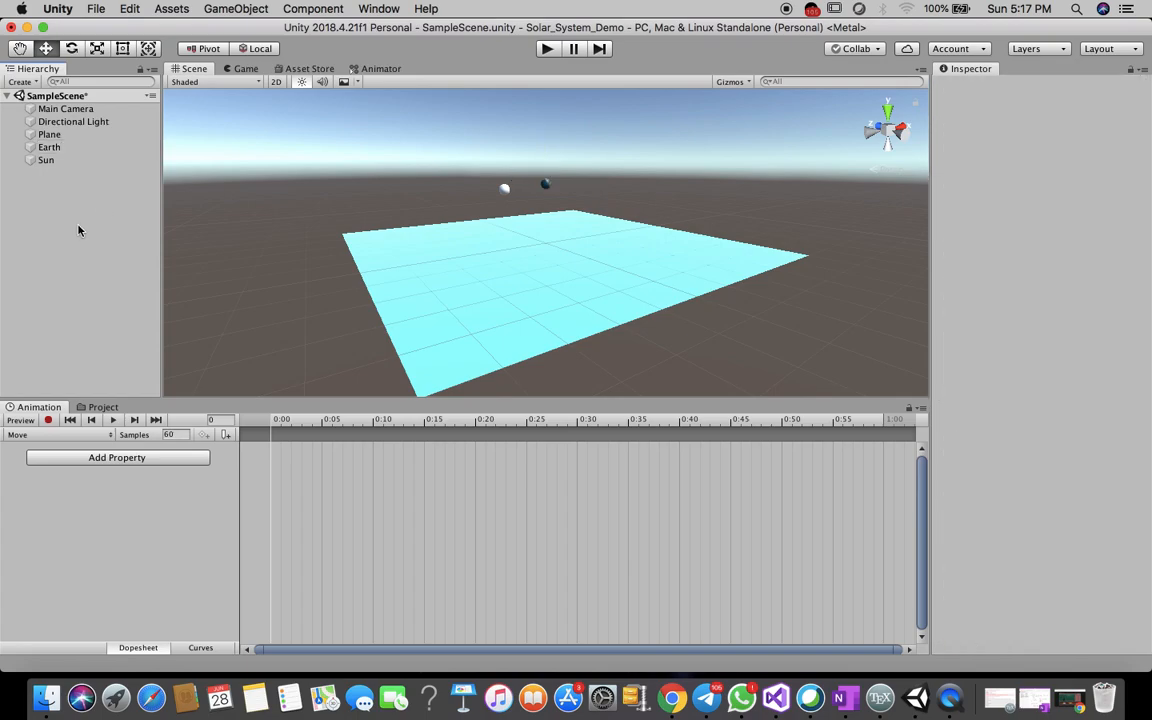
Review Earth's components and create a new C# script named Rotation in the project's Assets folder.
click(58, 148)
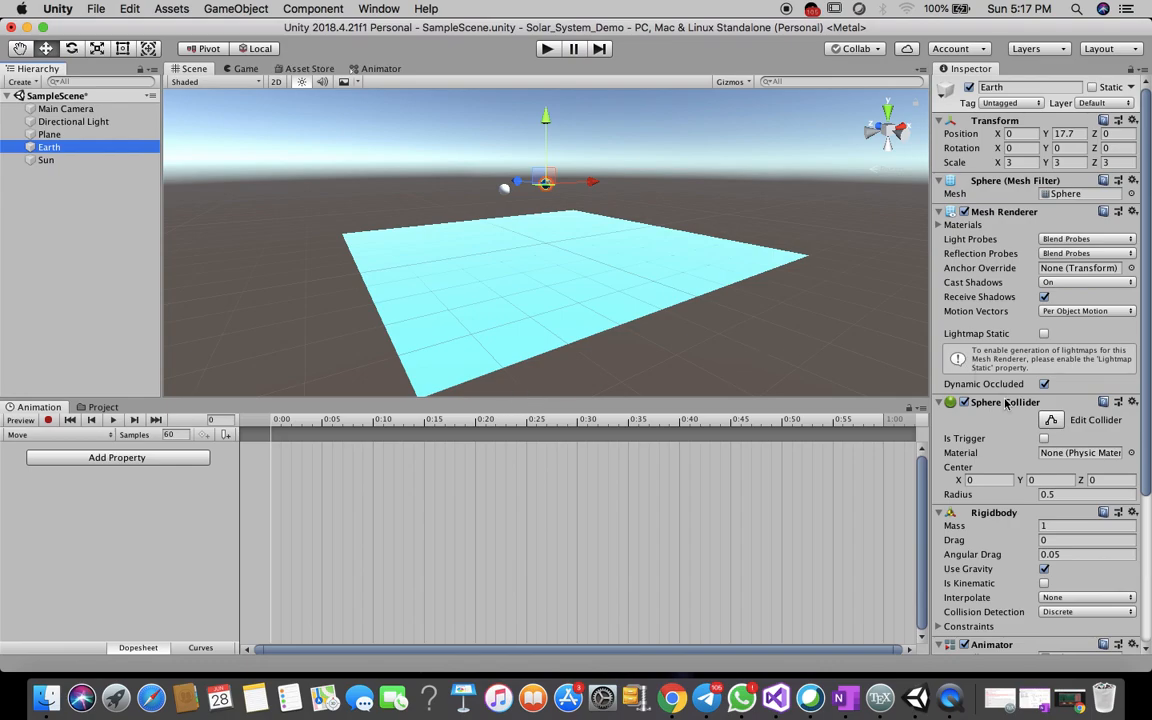
scroll(1012, 454, down, 5)
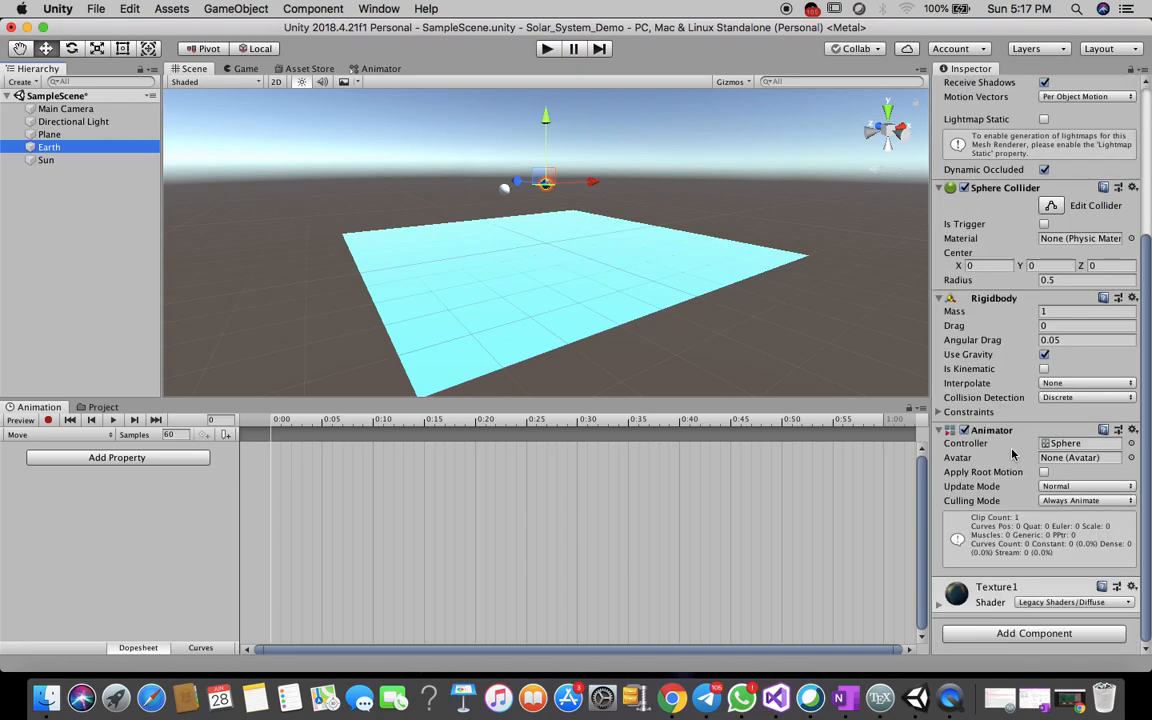
click(101, 407)
click(532, 577)
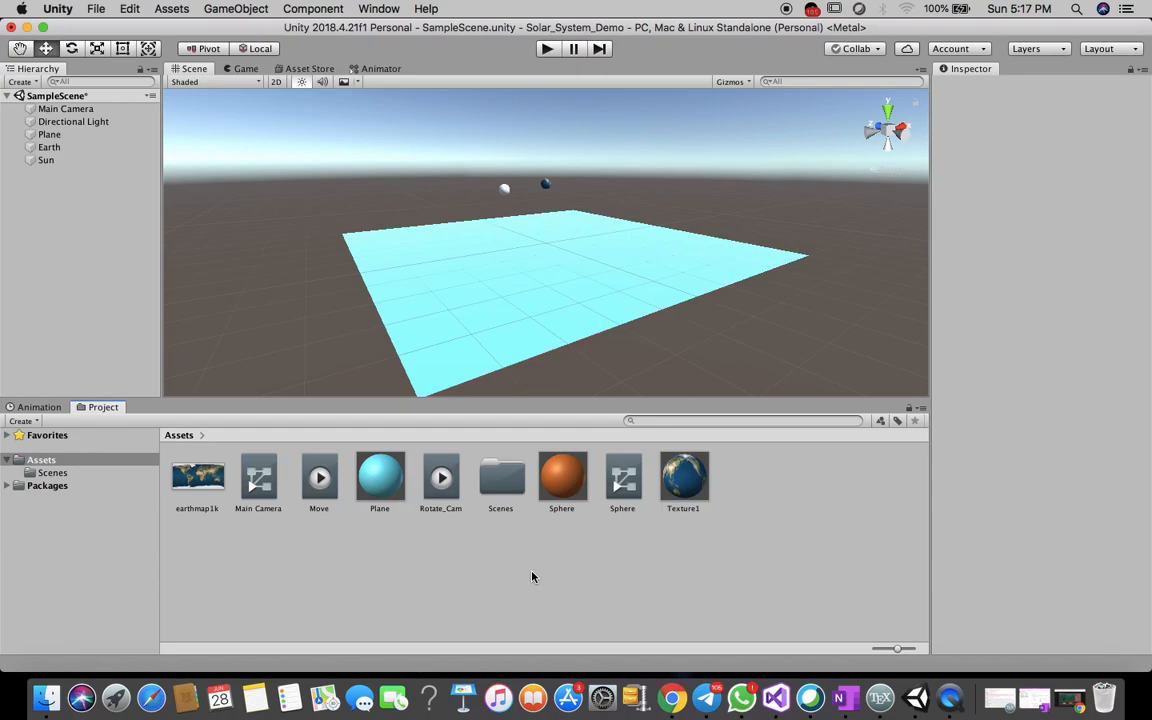
right_click(532, 577)
mouse_move(690, 317)
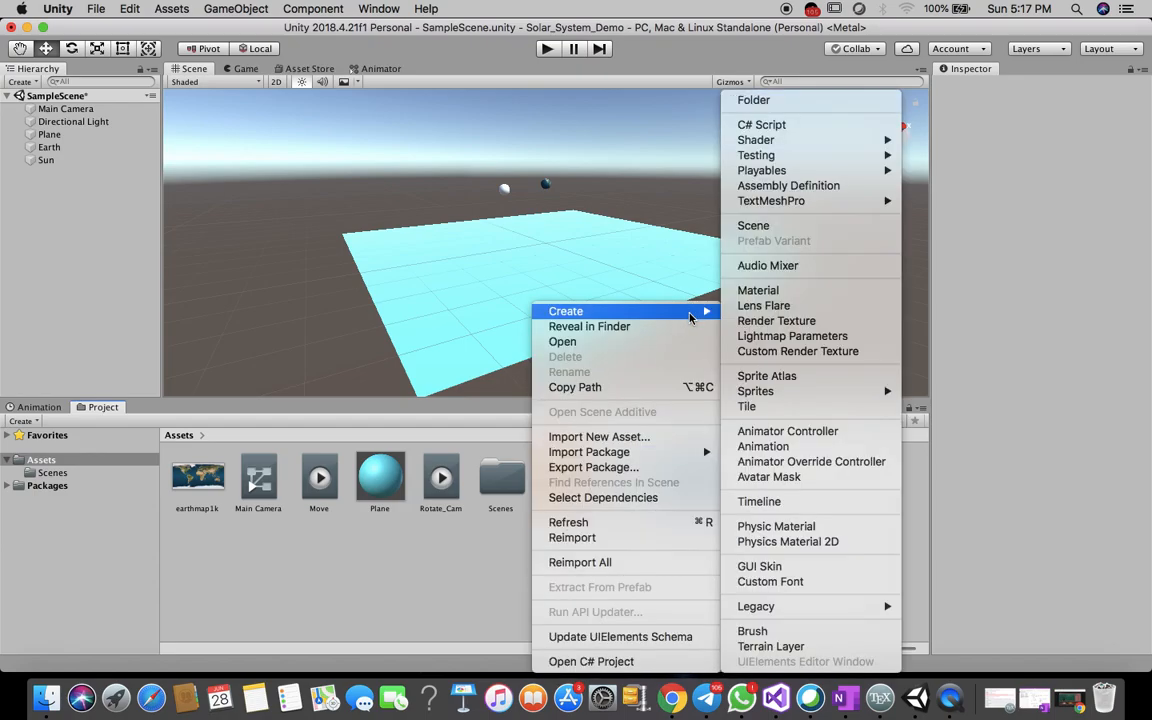
click(815, 124)
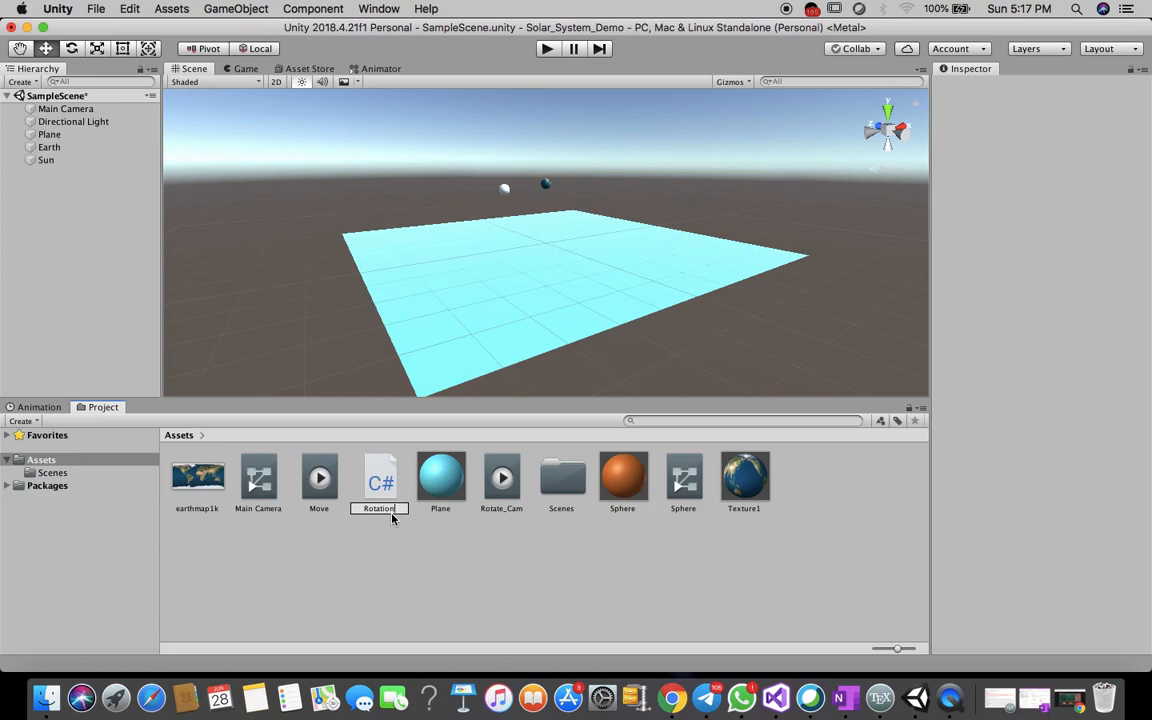
text(Rotation)
key(Return)
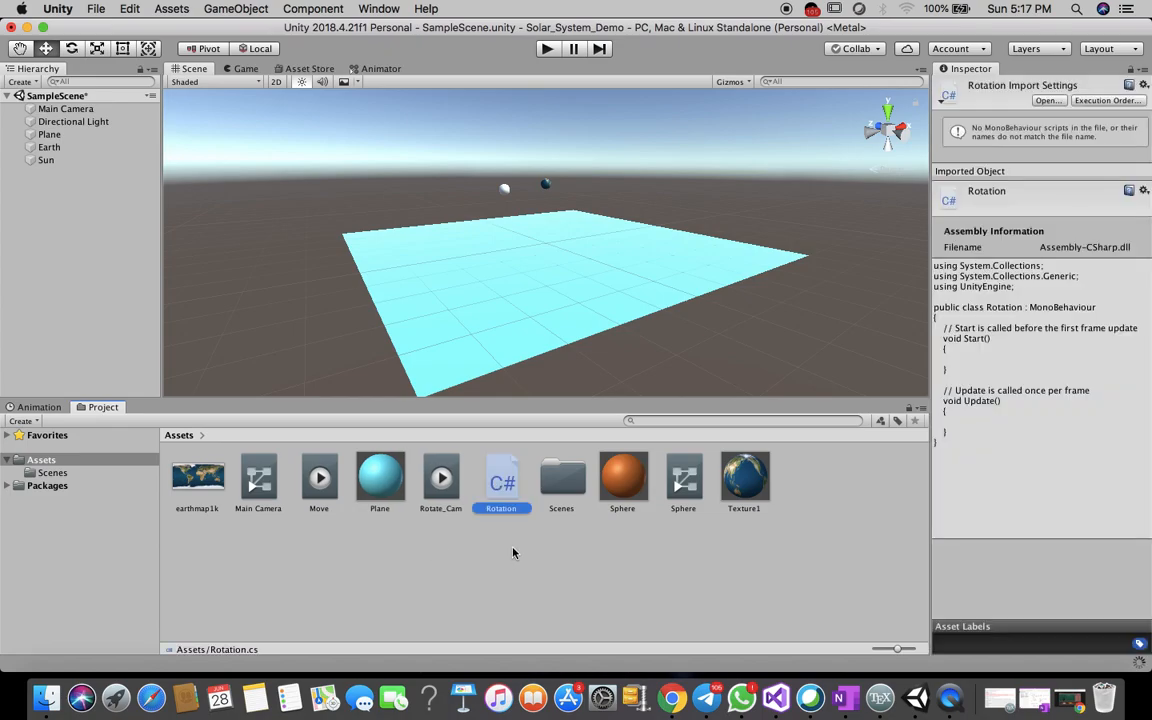
Open the Rotation script in Visual Studio and add an empty line after the class's opening brace.
double_click(503, 480)
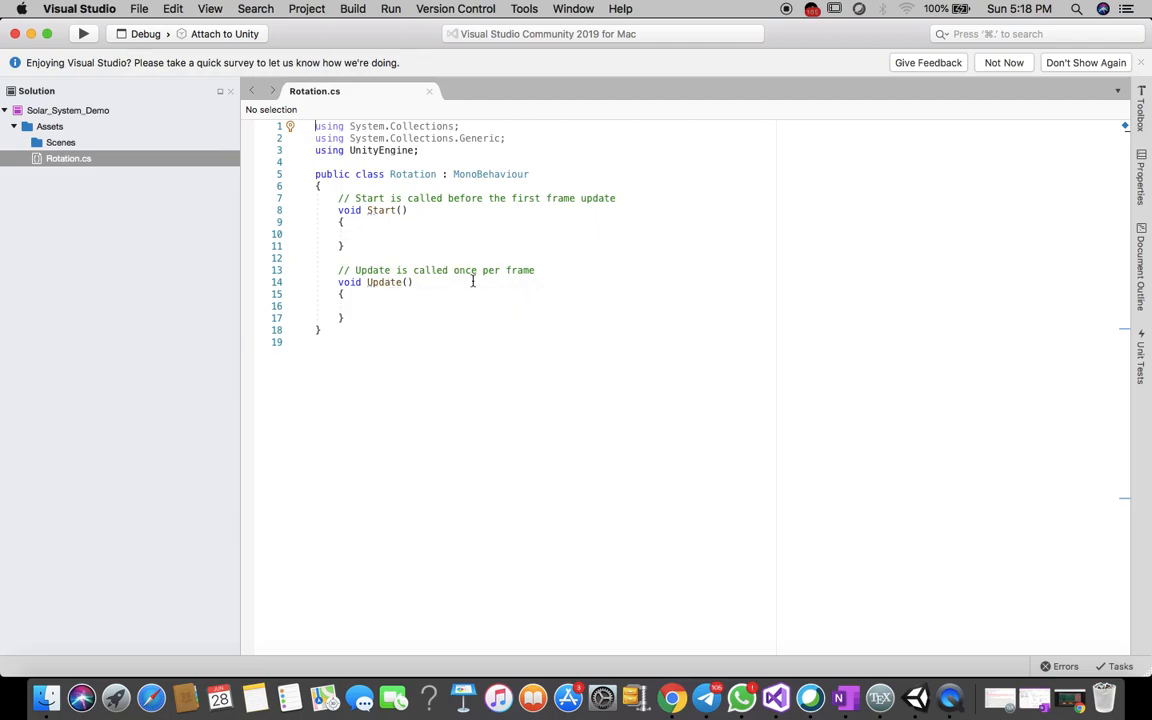
click(484, 163)
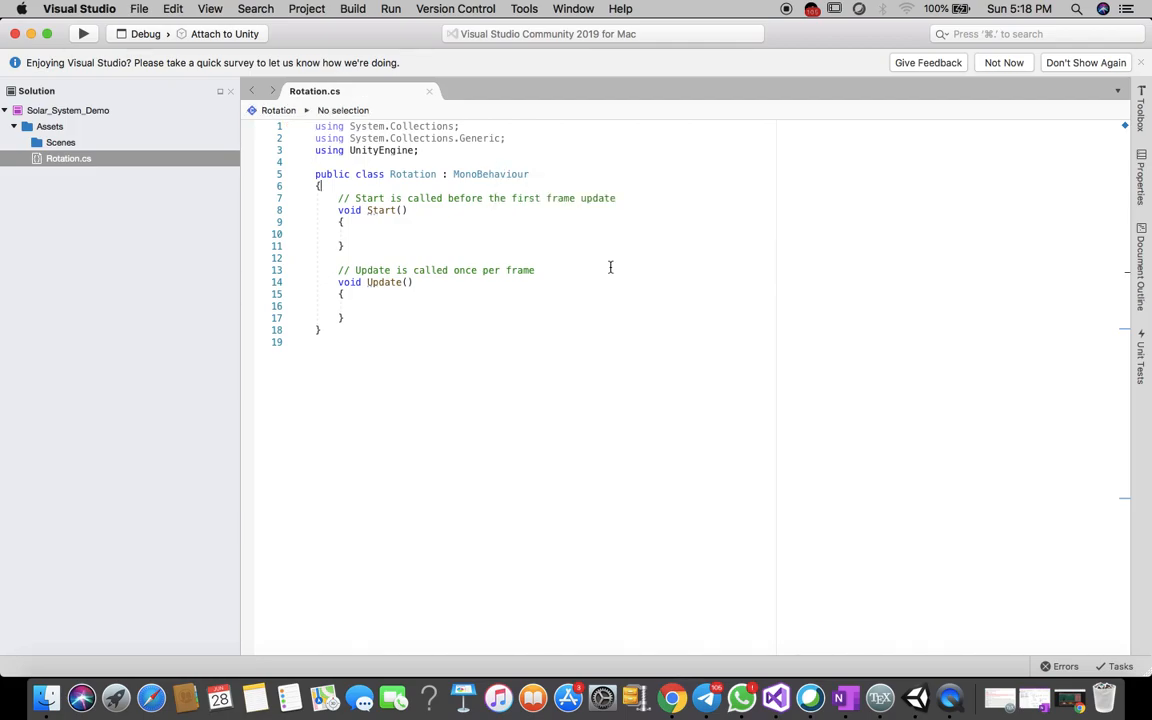
key(Return)
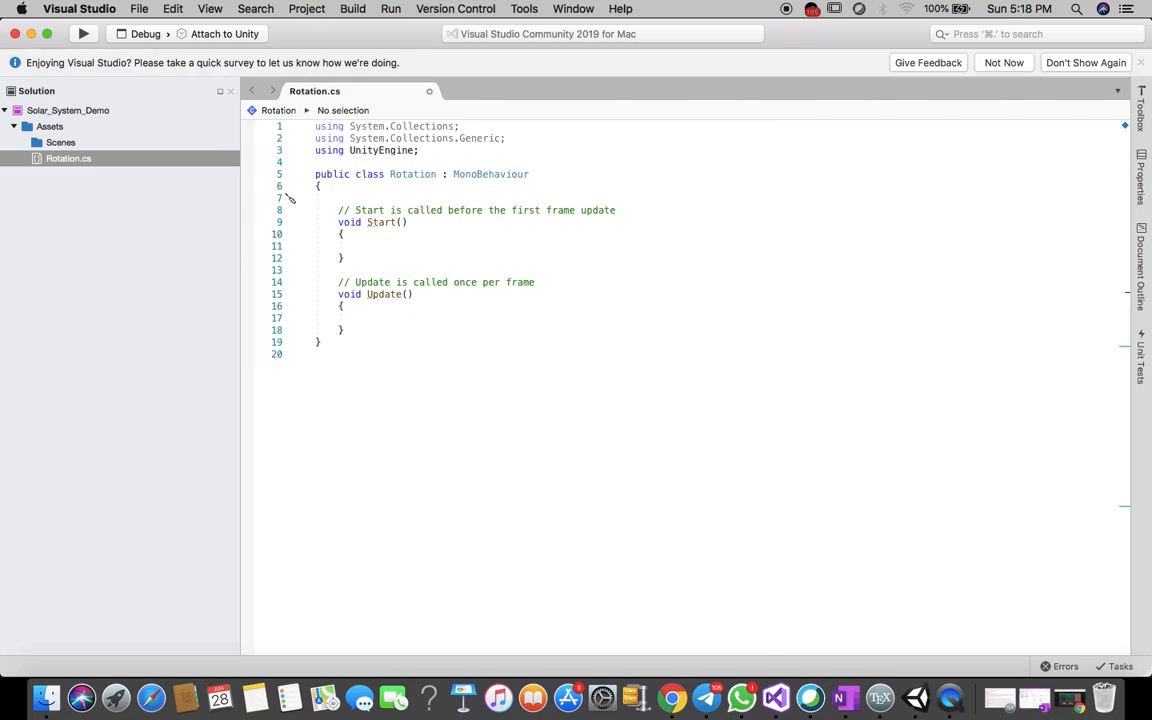
Declare the field "public GameObject sphere;" at the start of the Rotation class.
text(p)
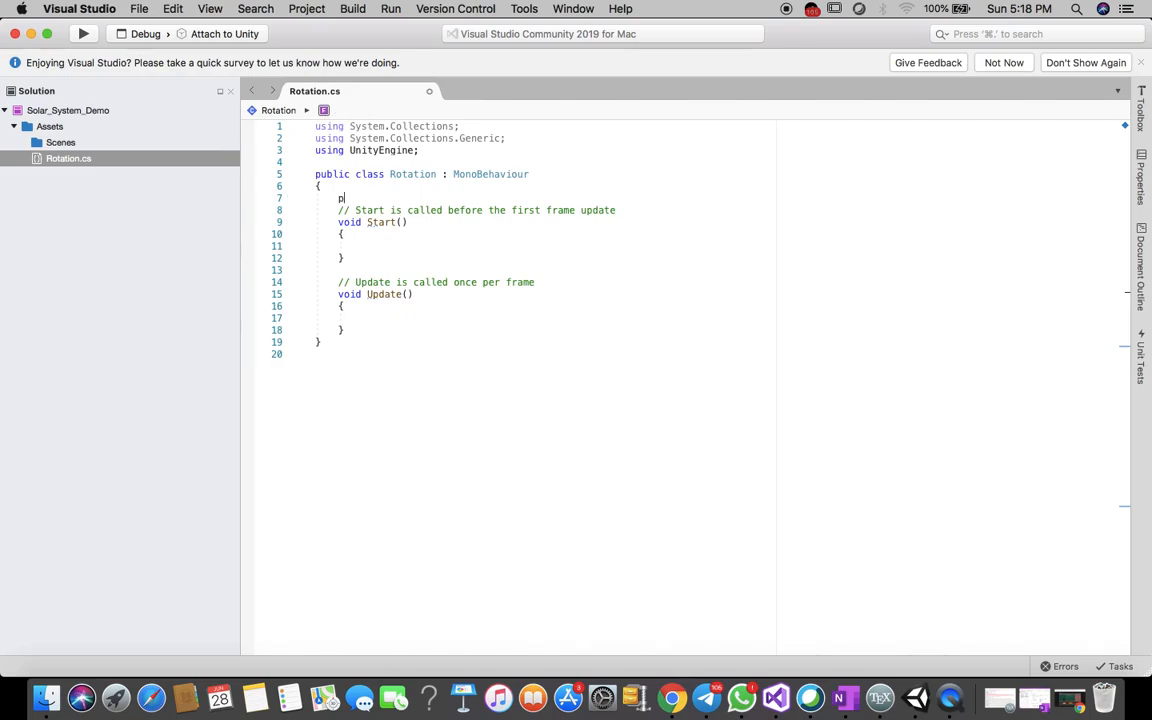
click(787, 383)
click(357, 196)
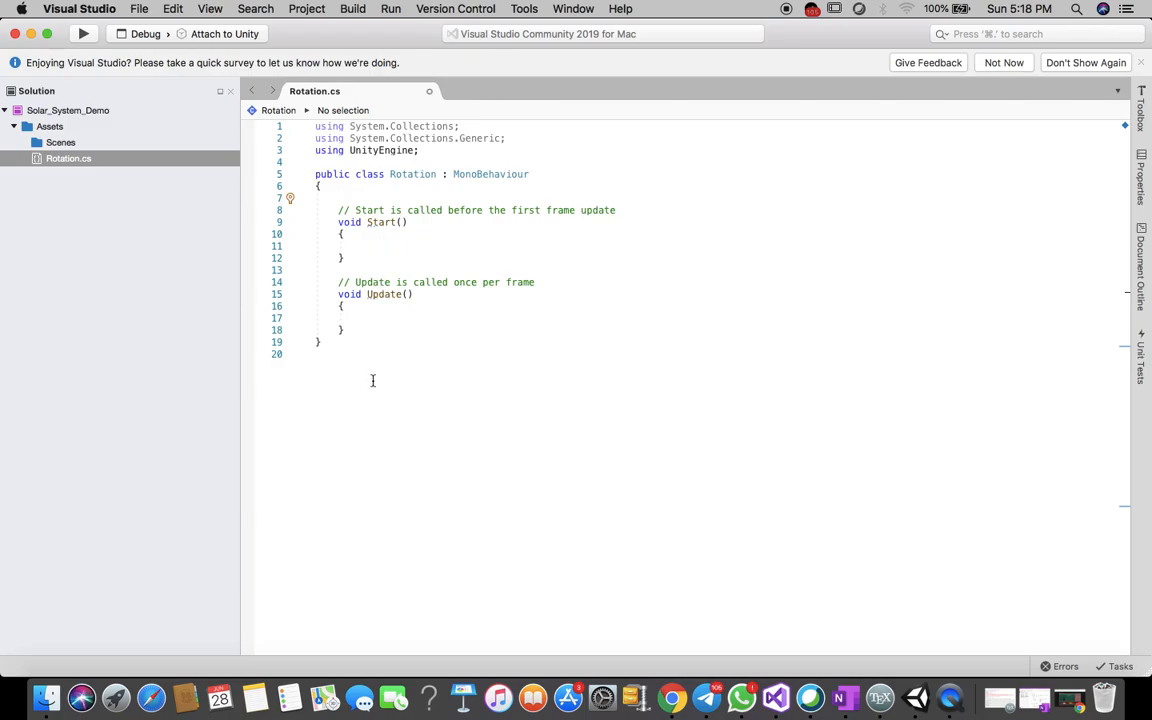
text(pblic)
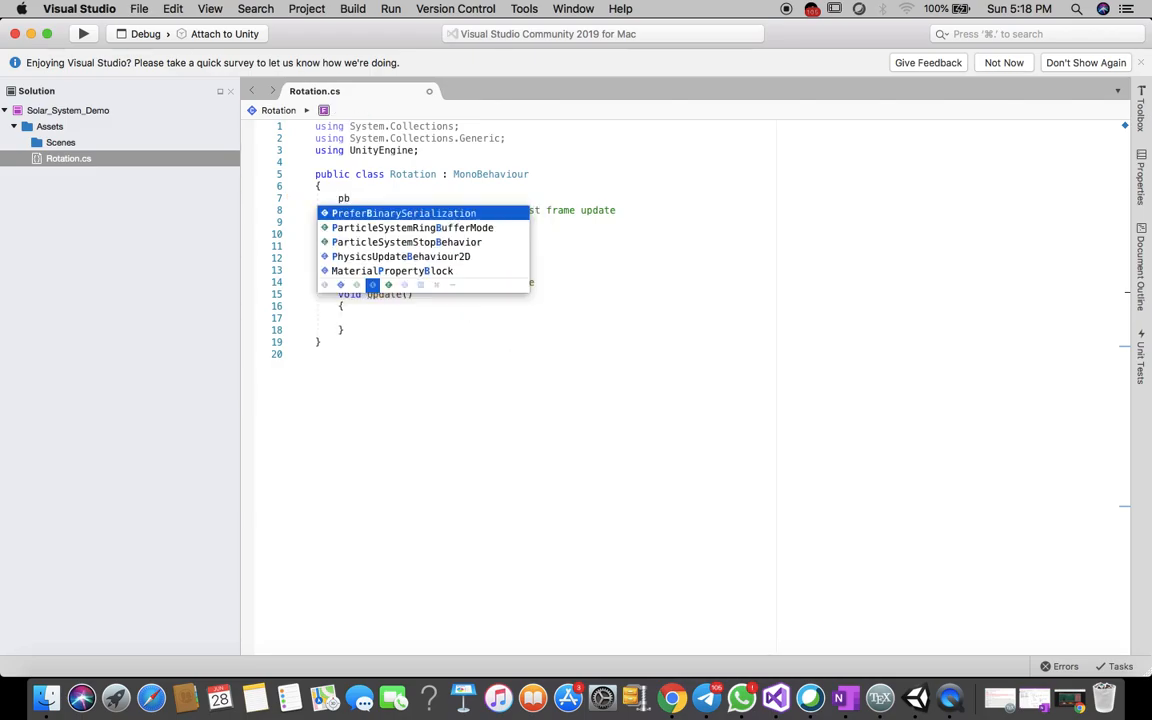
key(BackSpace)
key(BackSpace)
key(BackSpace)
key(BackSpace)
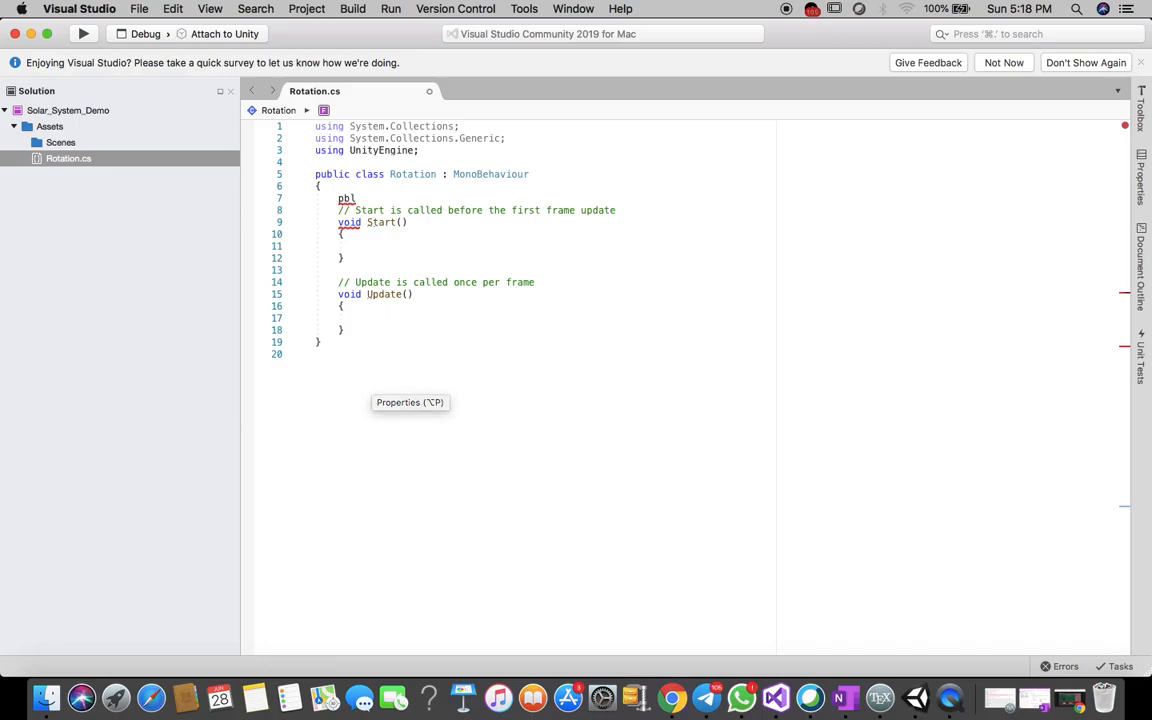
text(ublic)
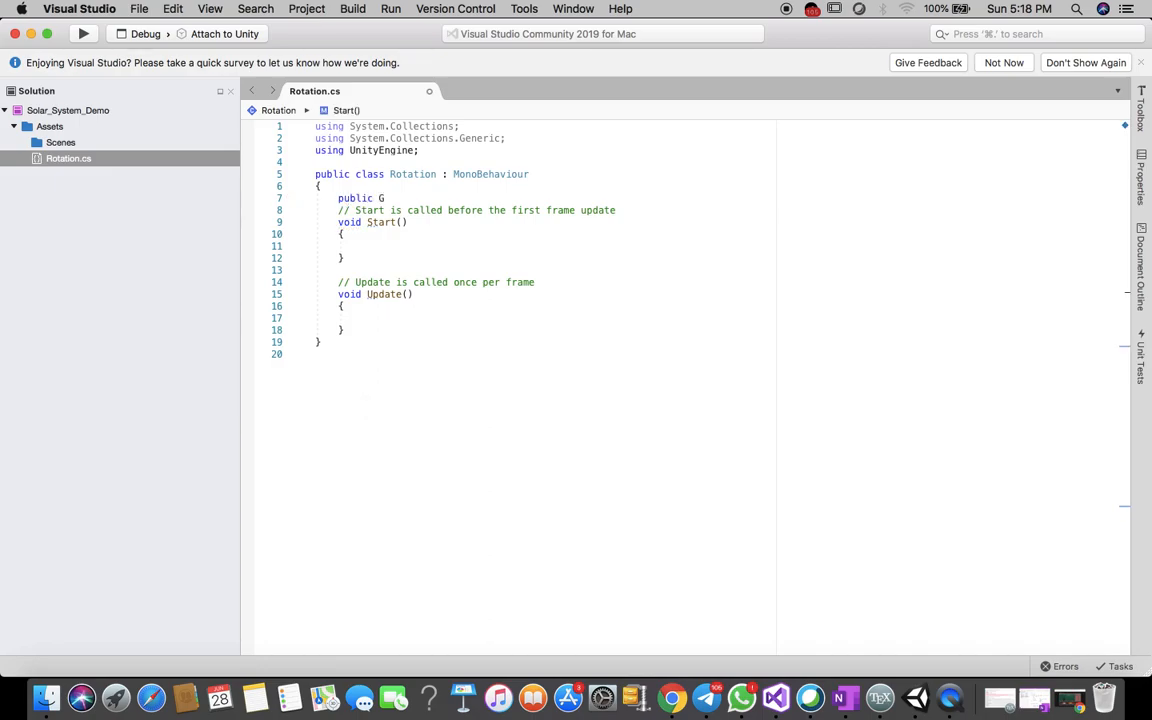
text( GameObject)
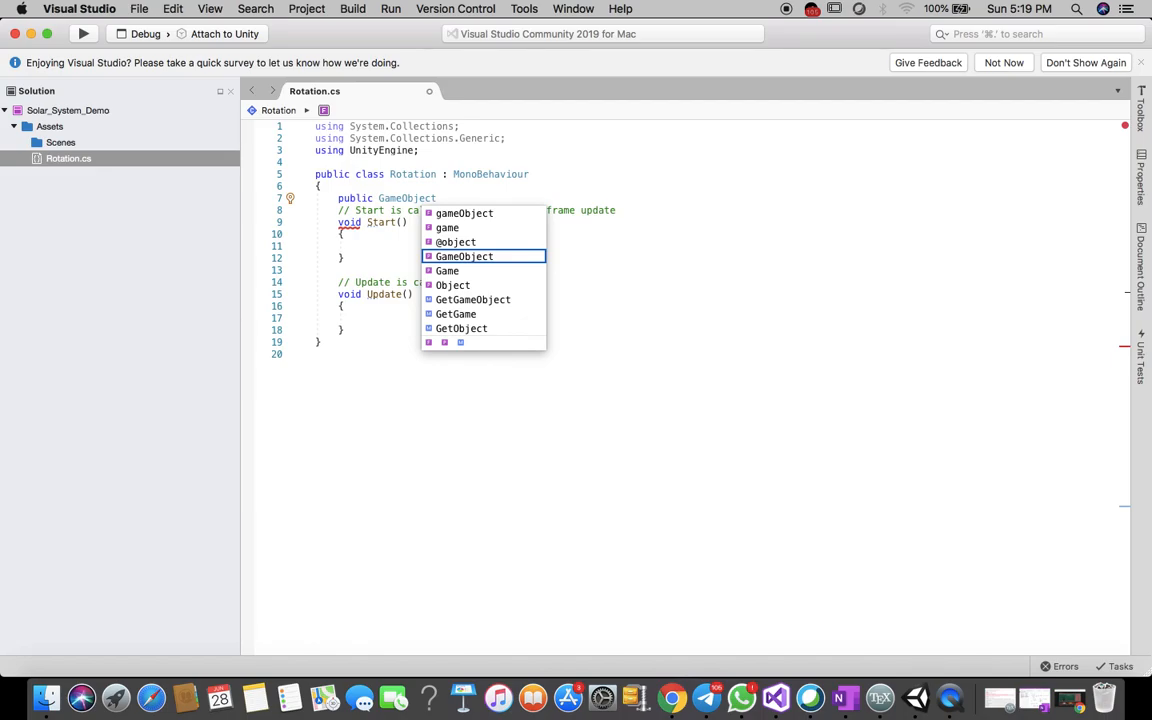
text(sphere)
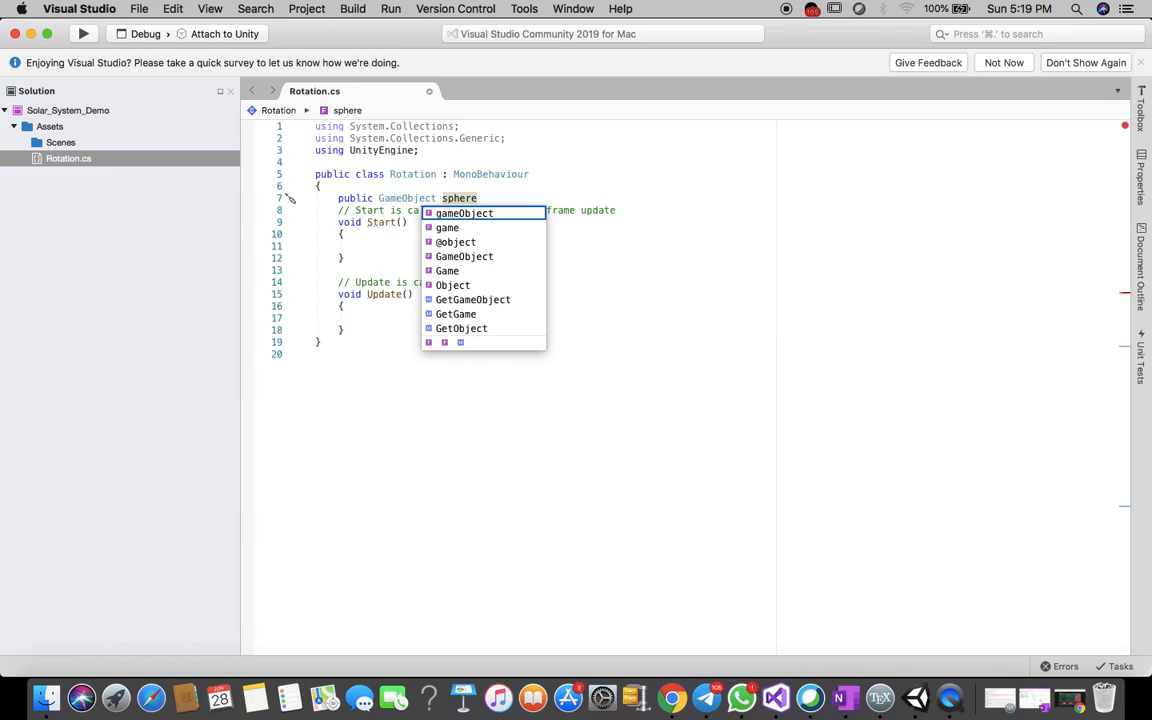
key(Return)
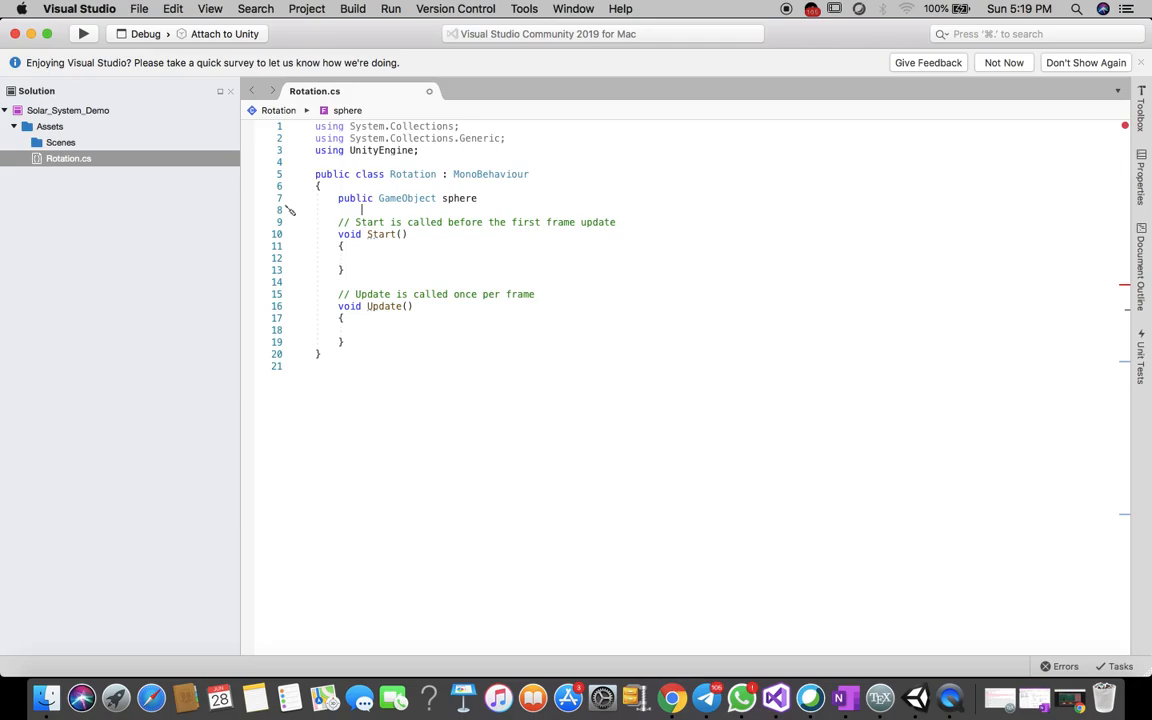
text(e;)
Declare the field "public float speed;" on the line below the sphere field.
key(Return)
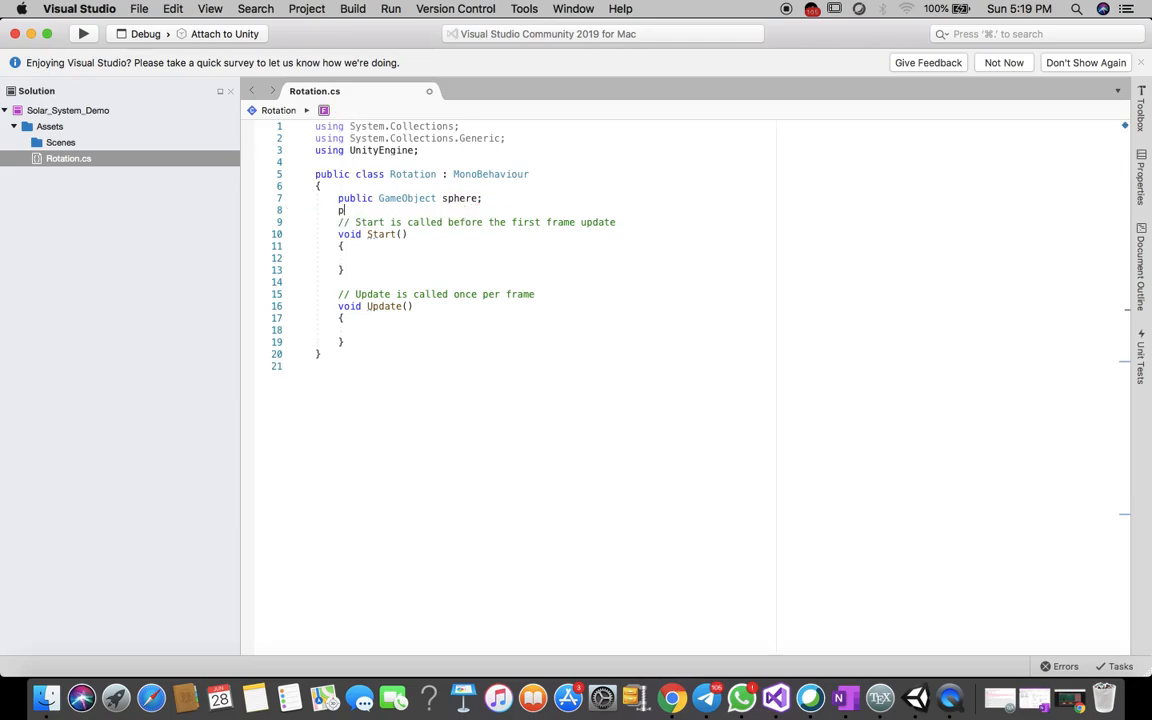
text(public float speed)
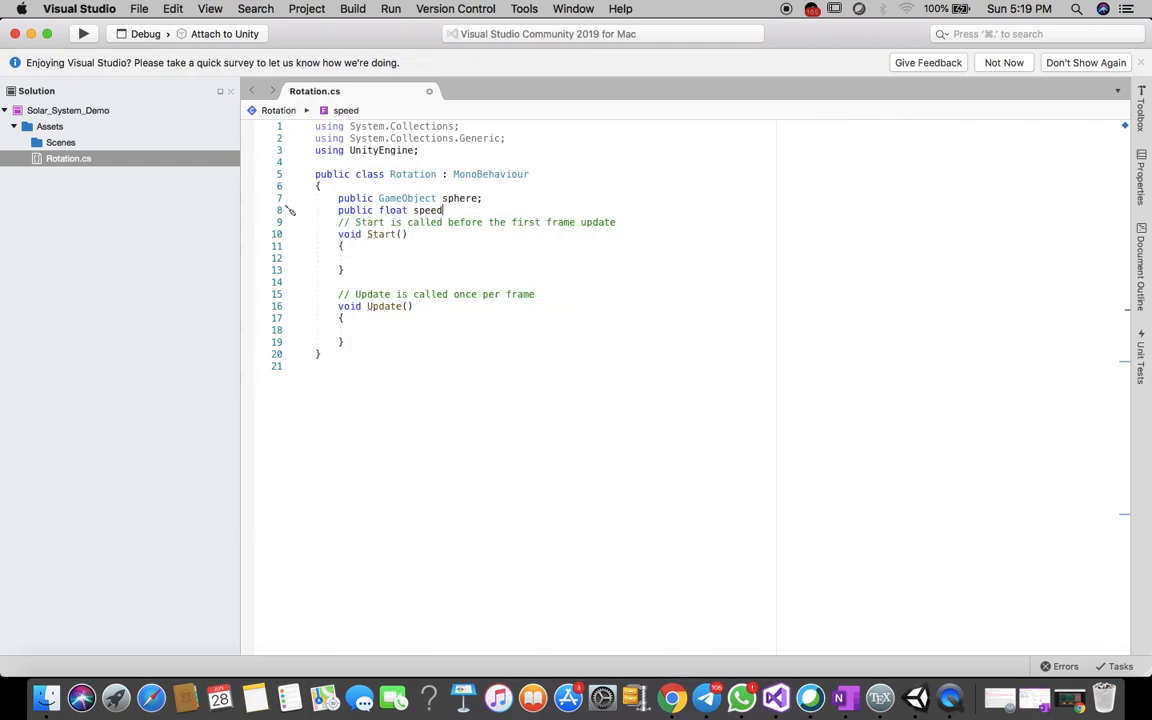
text(.)
key(BackSpace)
text(;)
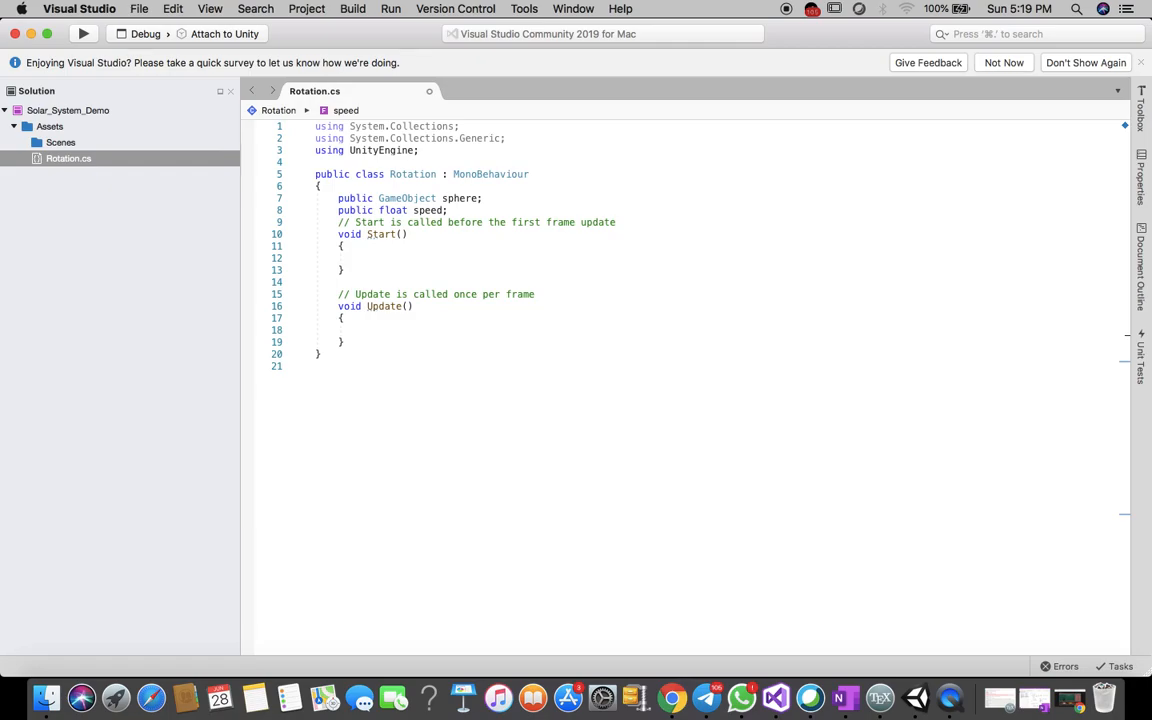
Add the call "OrbitAround();" inside the Update method's body.
key(Down)
key(Down)
key(Down)
key(Down)
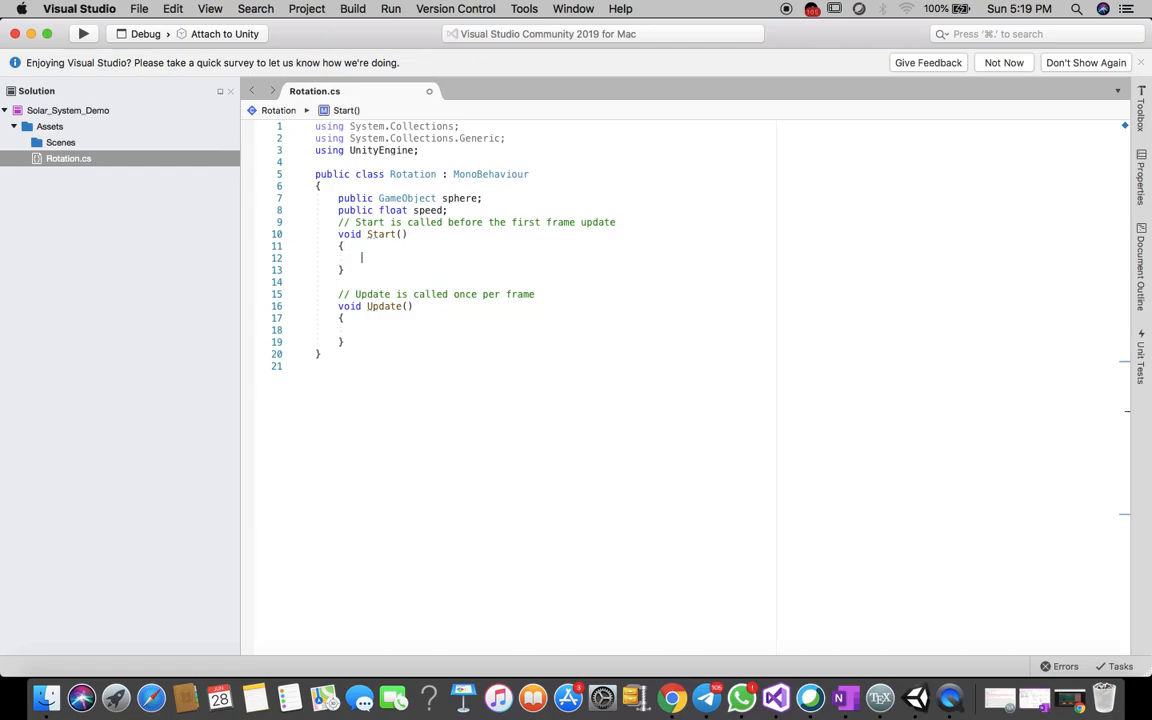
click(449, 294)
key(Down)
key(Down)
key(Down)
text(OrbitAround)
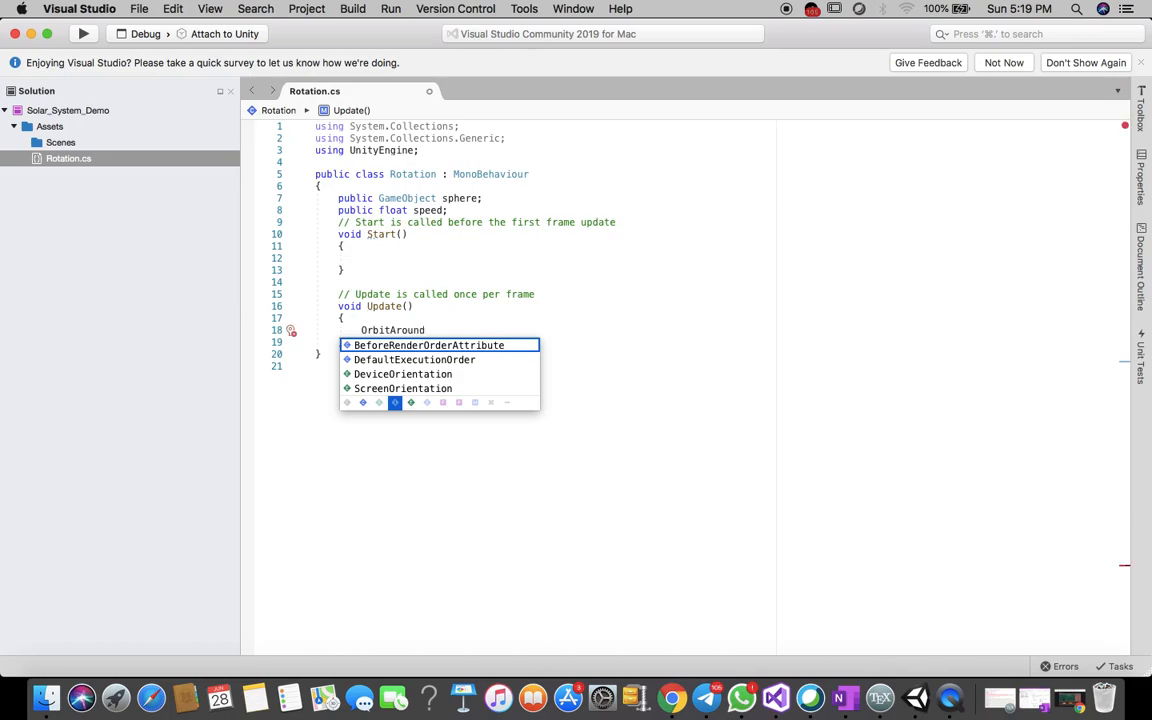
text(())
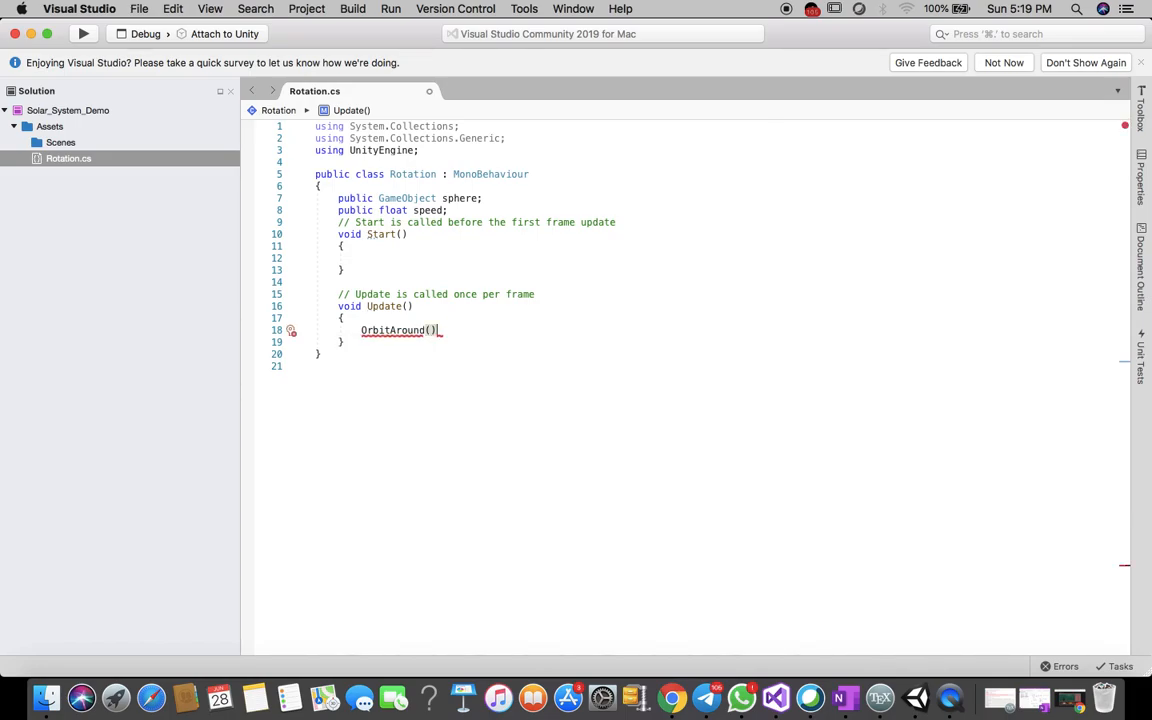
text(;)
Add an empty method "void OrbitAround()" with its braces below the Update method.
click(290, 354)
key(Return)
text(void )
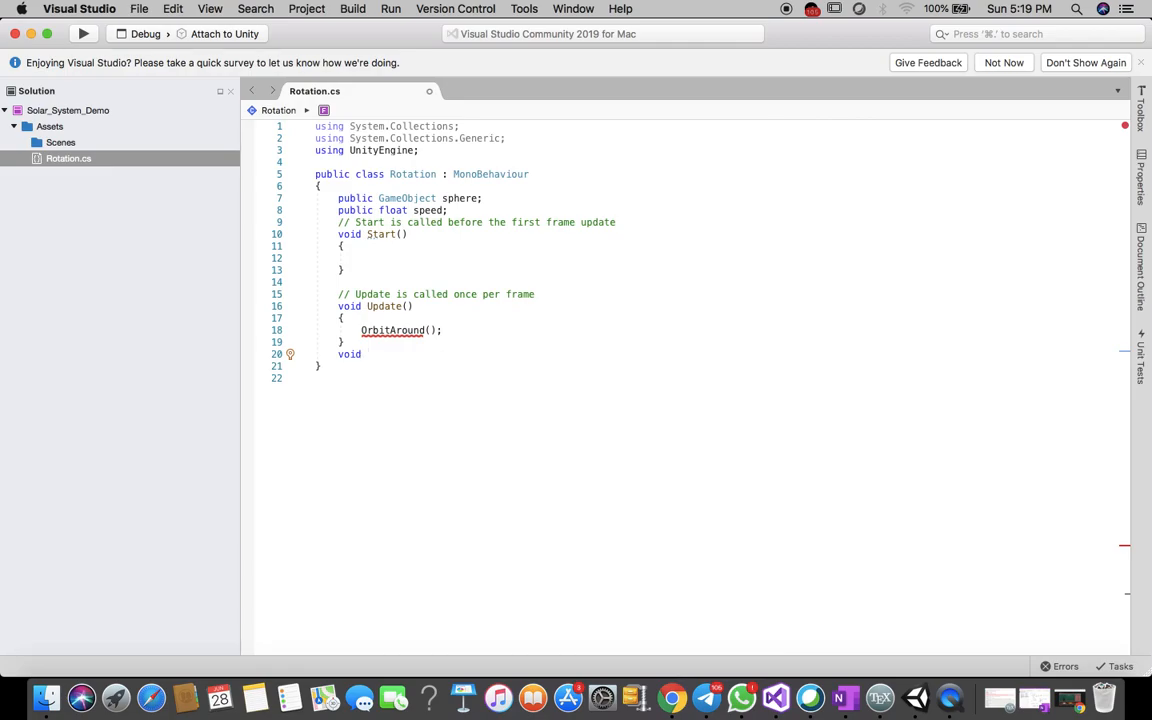
text(Orbi)
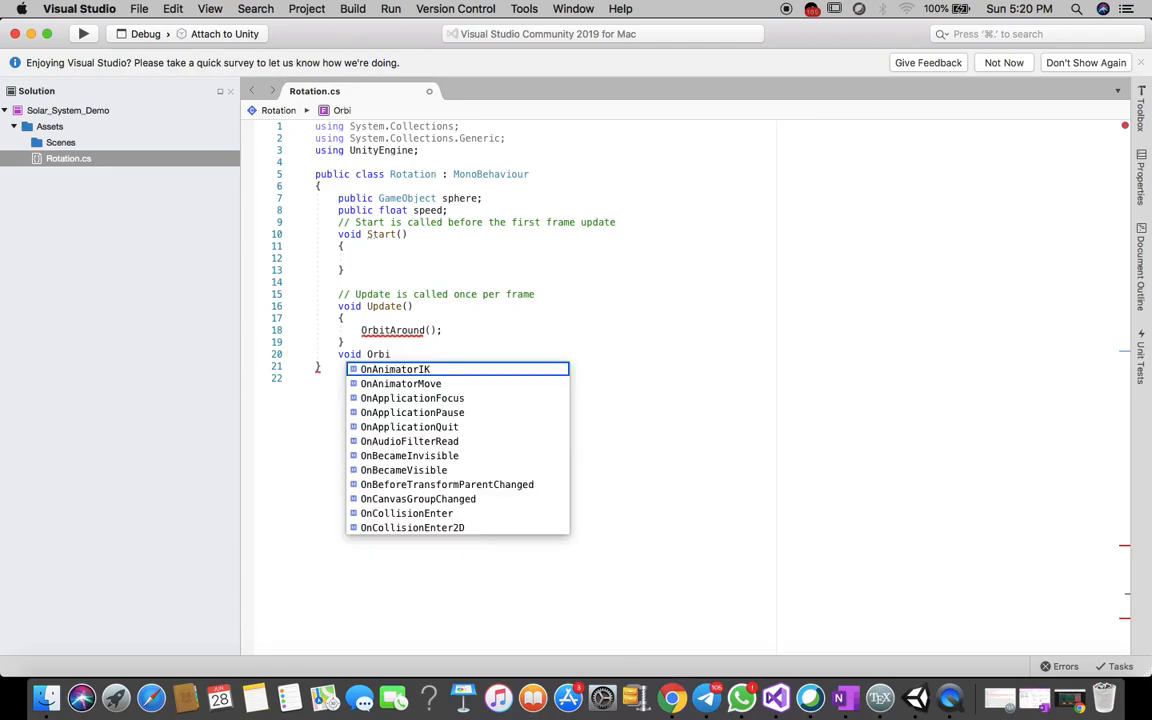
text(tAround)
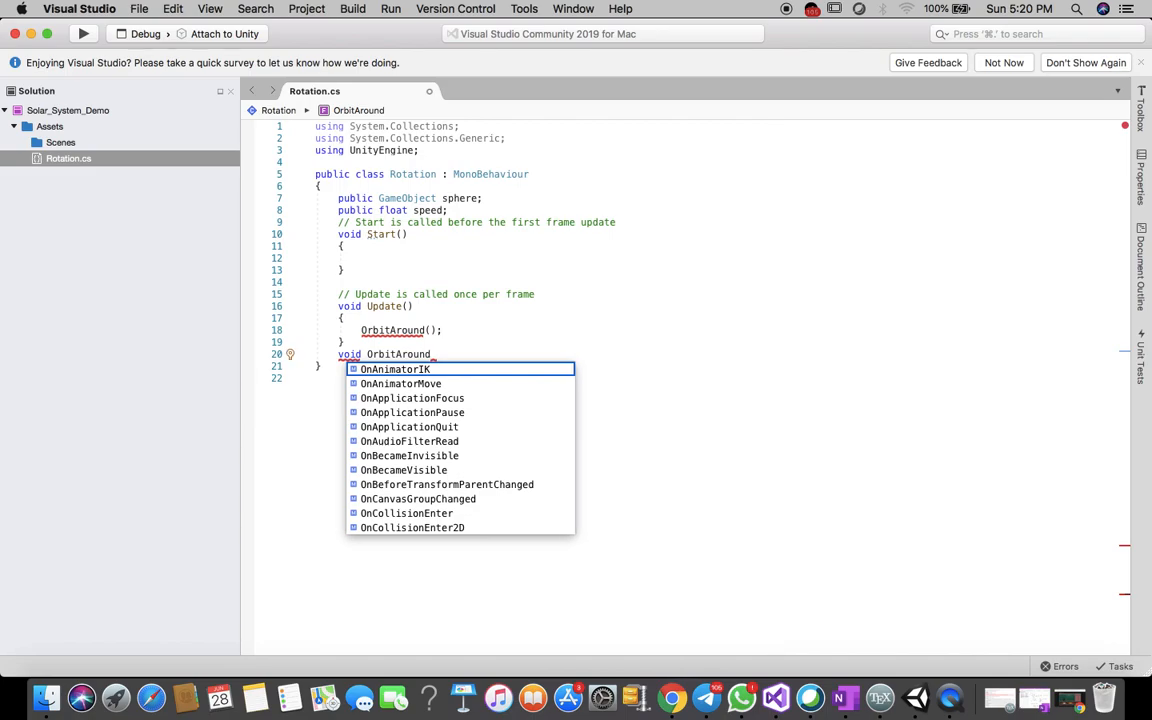
text(())
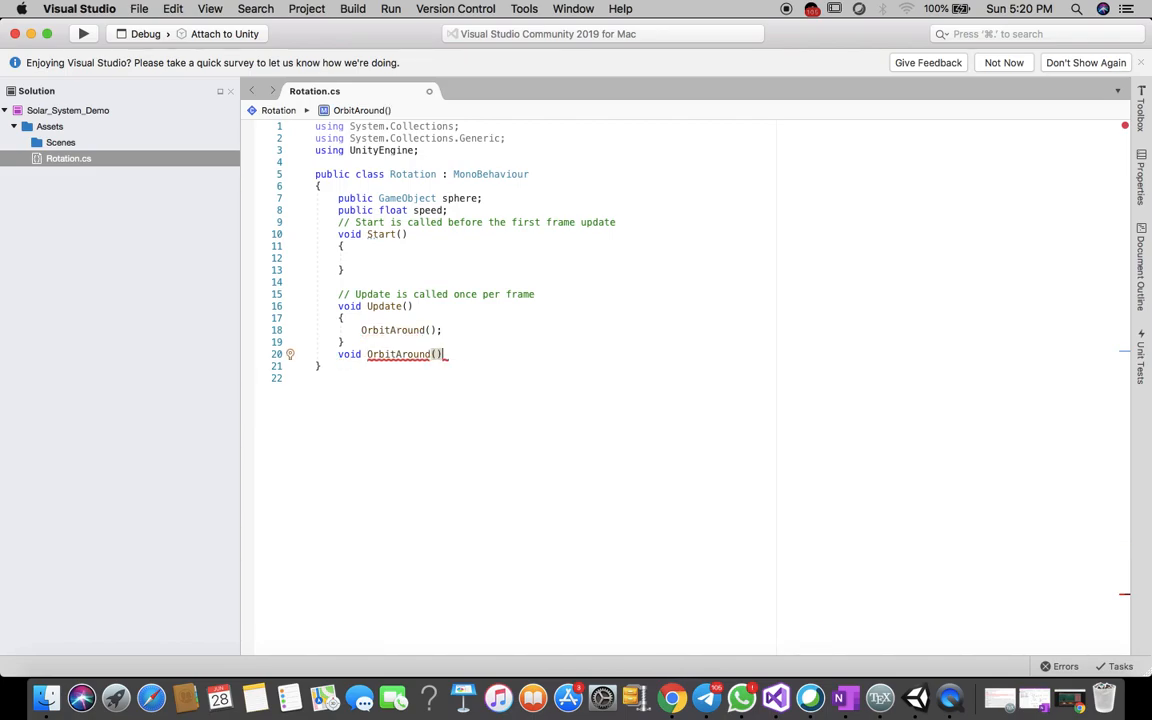
key(Return)
text({)
key(Return)
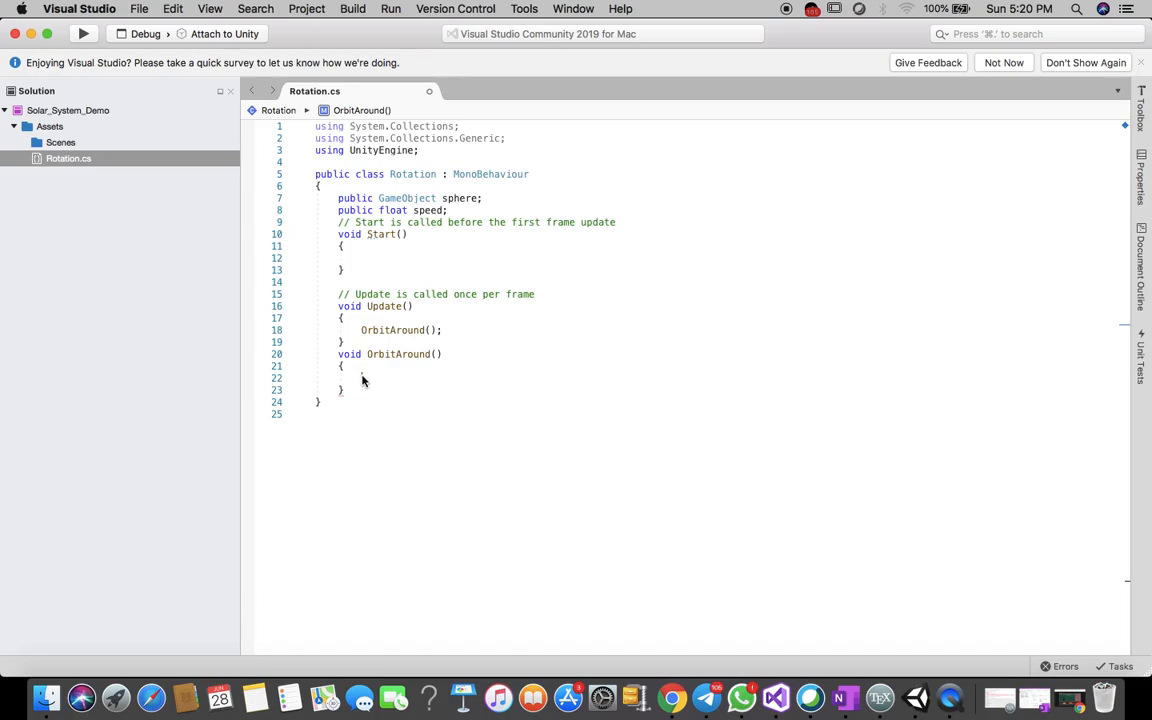
Start a "transform.RotateAround" call inside the OrbitAround method's body.
text(transform)
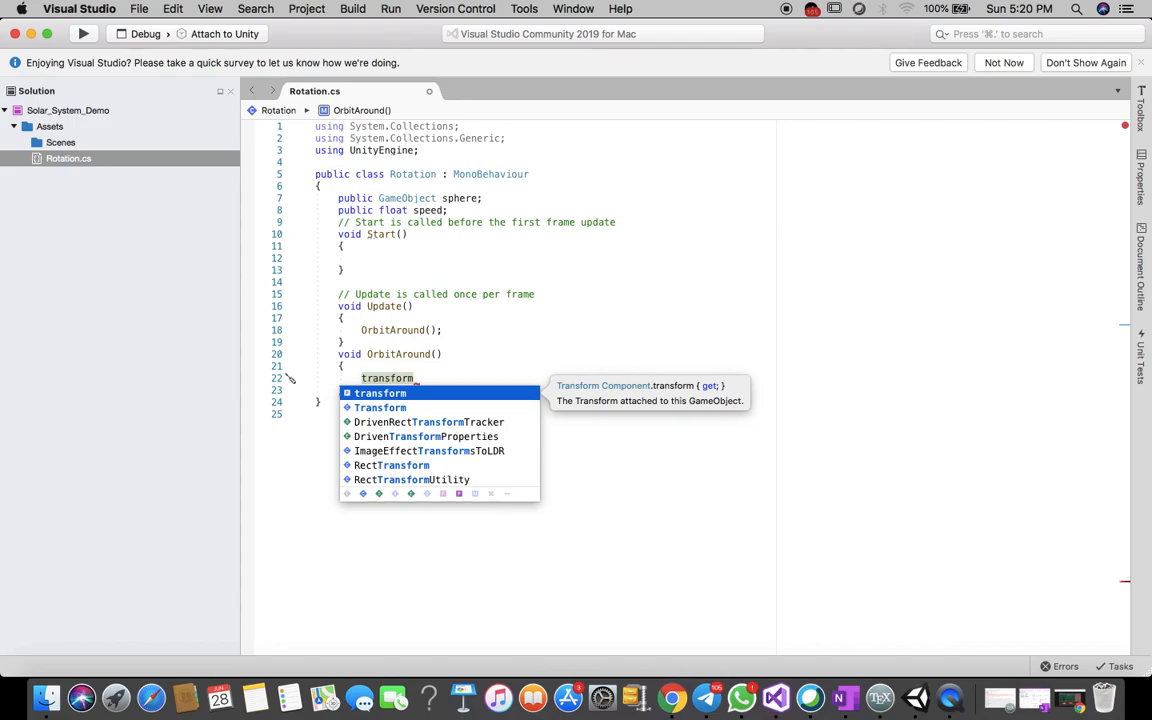
text(.Rora)
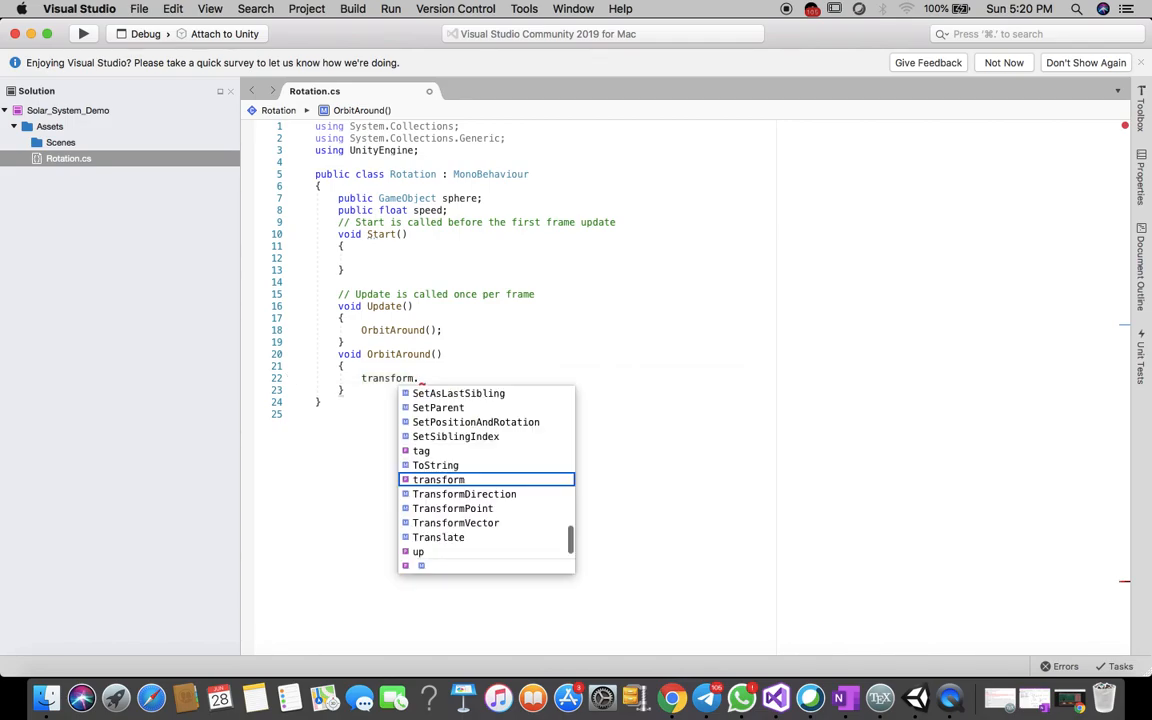
key(BackSpace)
key(BackSpace)
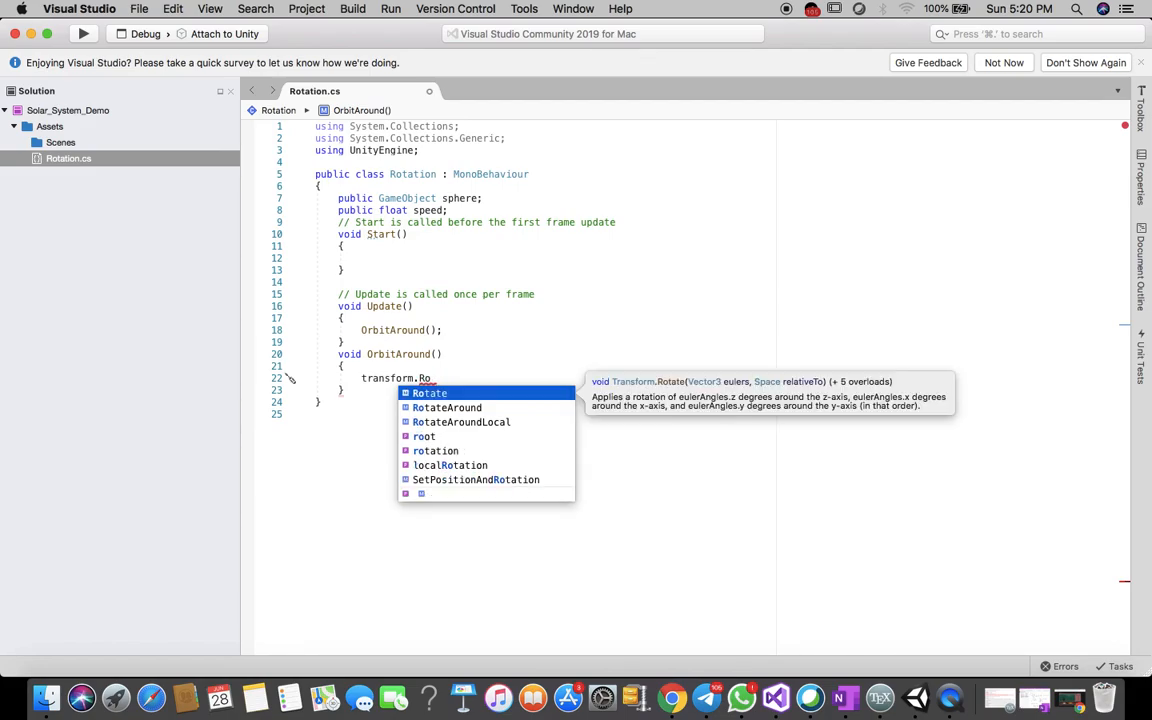
key(Return)
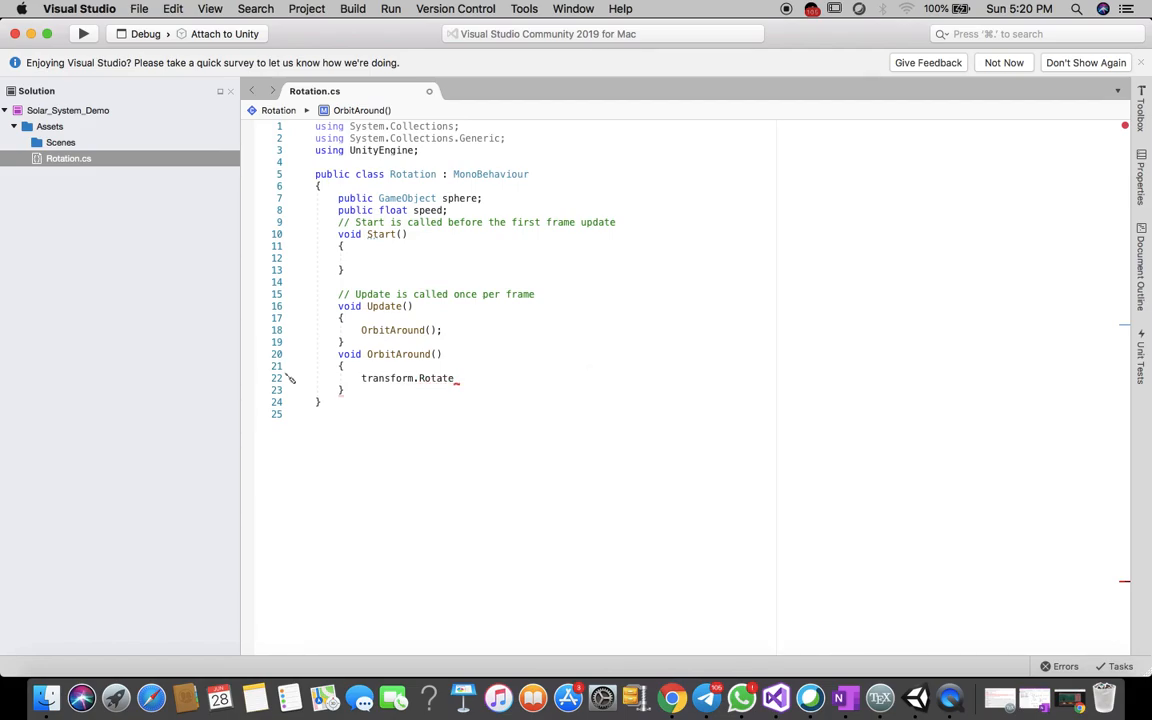
text(Aroun)
key(BackSpace)
key(BackSpace)
key(BackSpace)
key(BackSpace)
key(BackSpace)
key(BackSpace)
text(eAround)
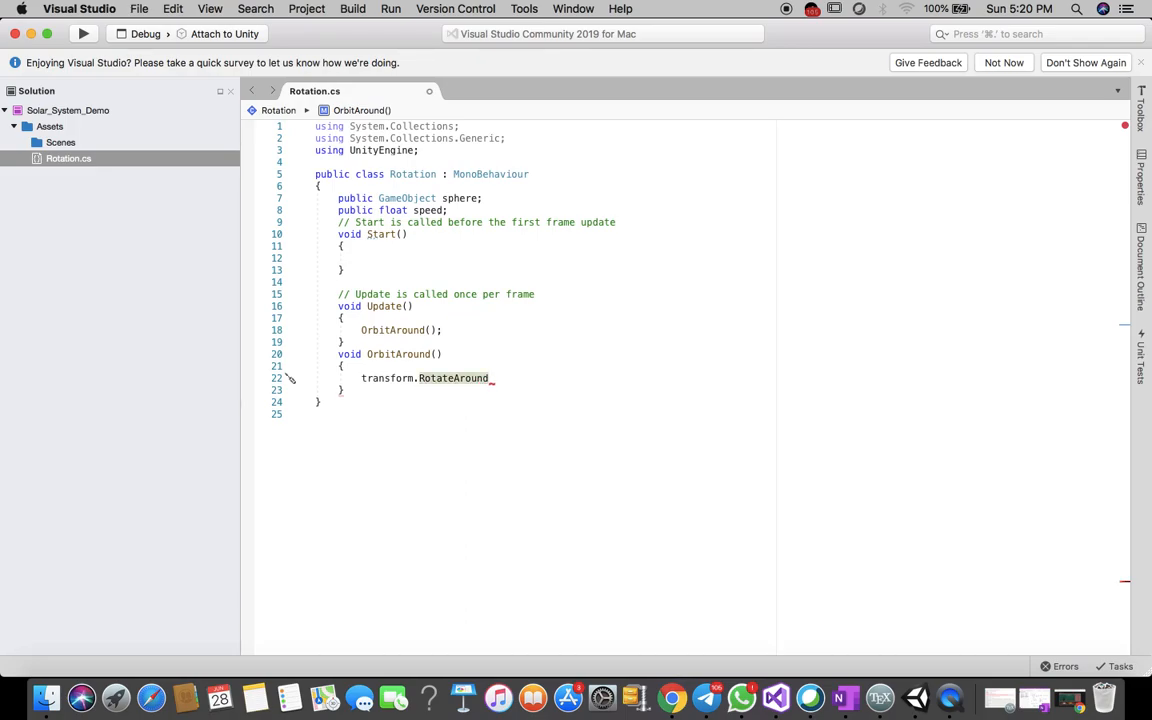
Pass "sphere.transform.position" as the first argument of the RotateAround call, followed by a comma.
text((s)
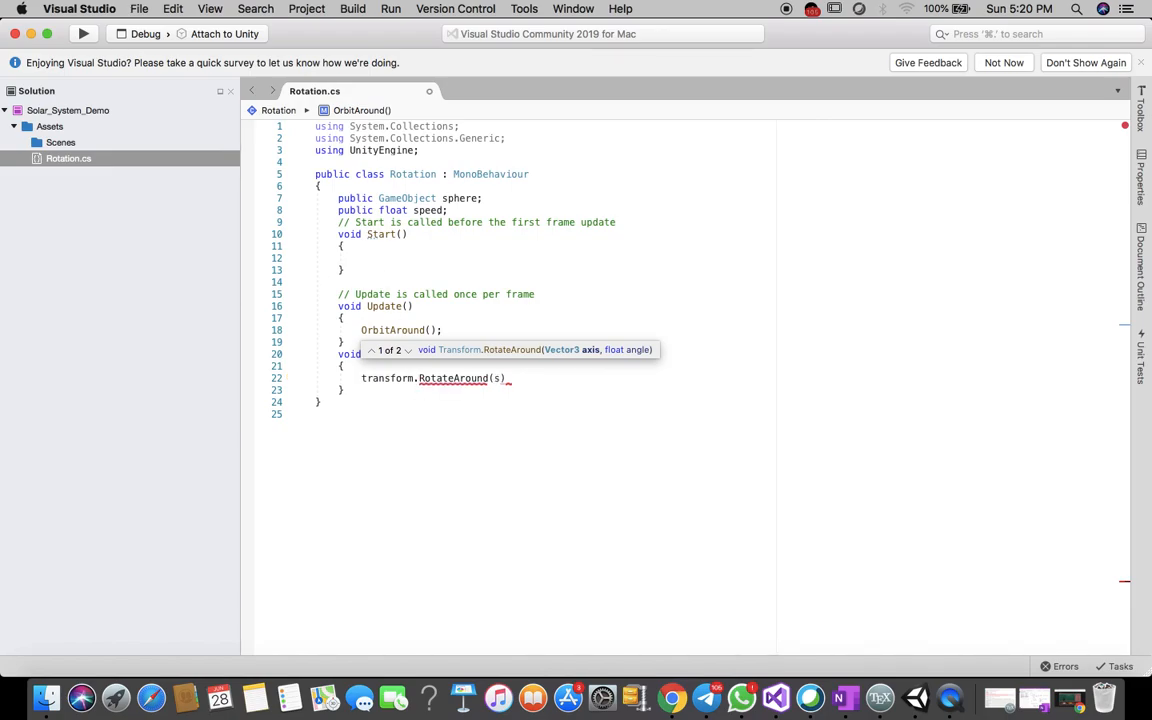
text(phere)
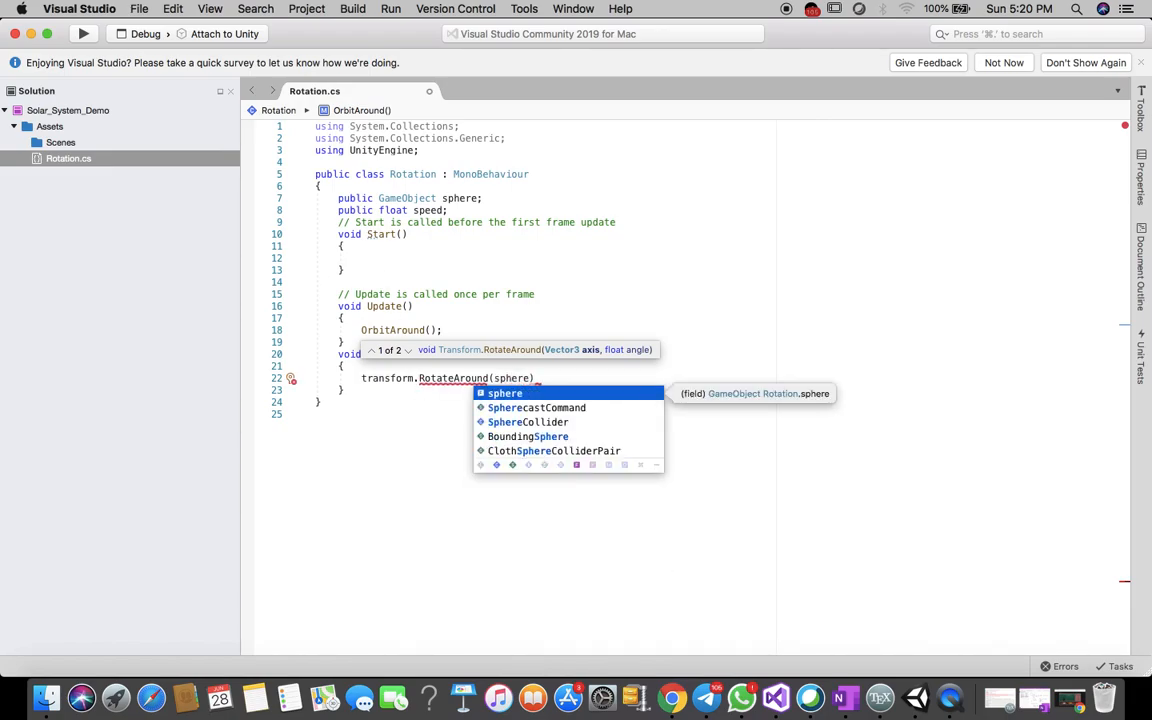
text(.trand)
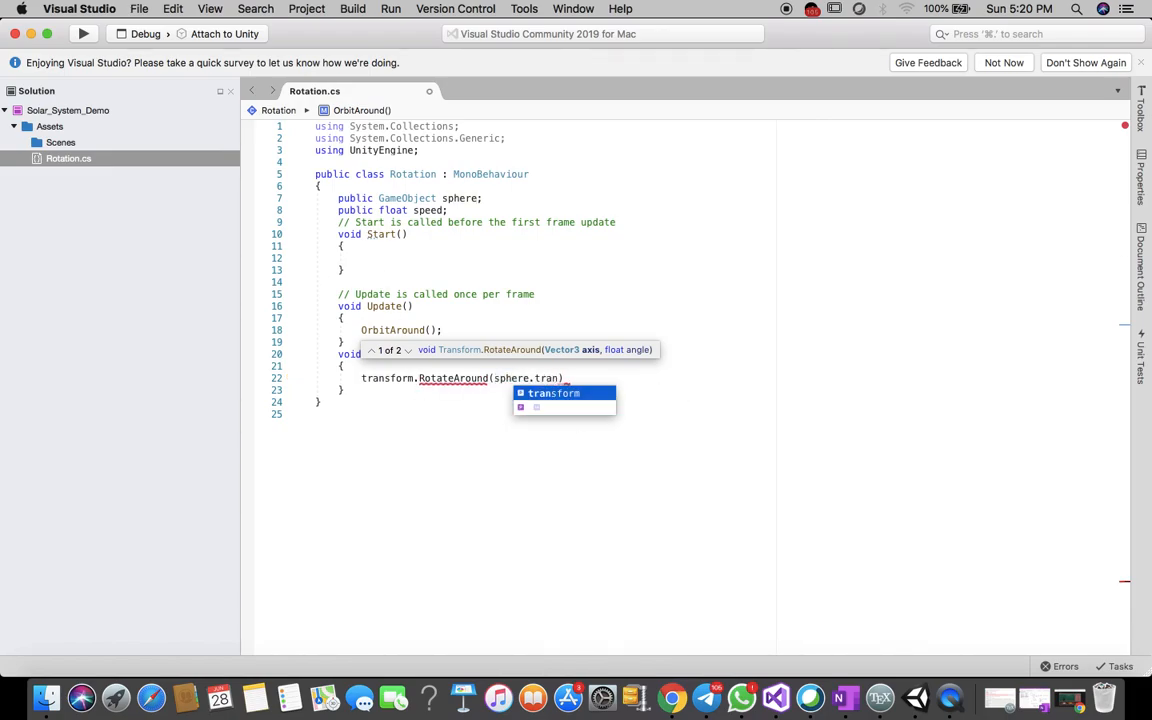
key(BackSpace)
text(sform)
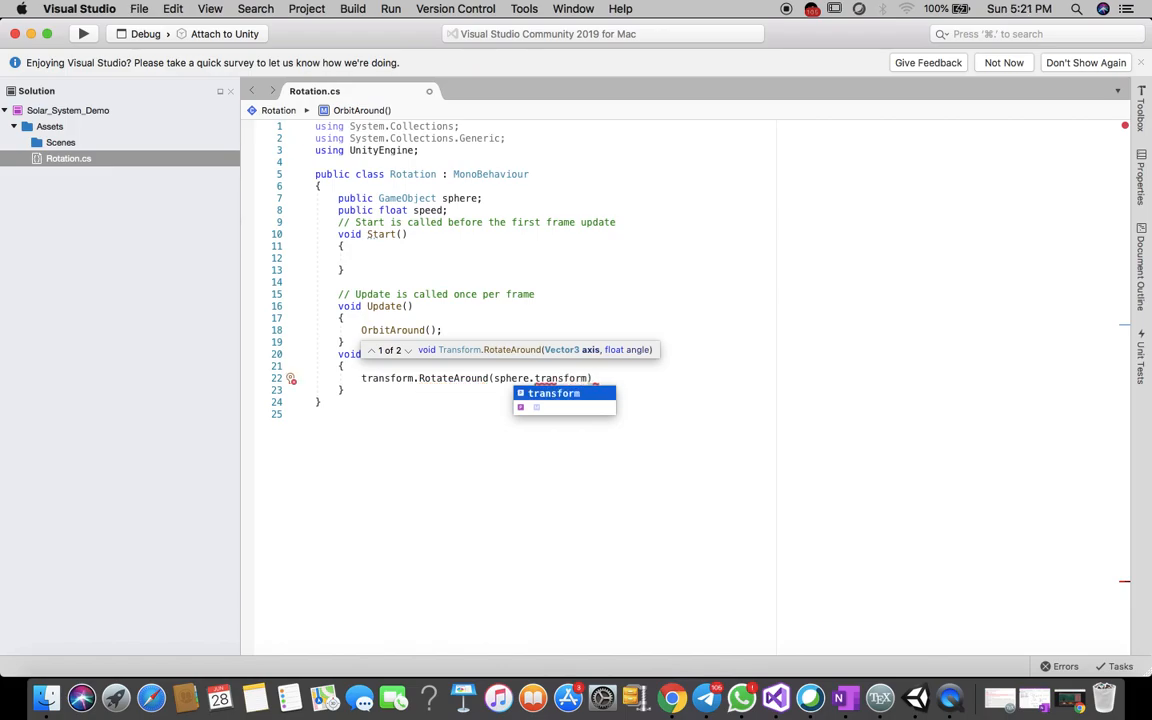
text(.positio)
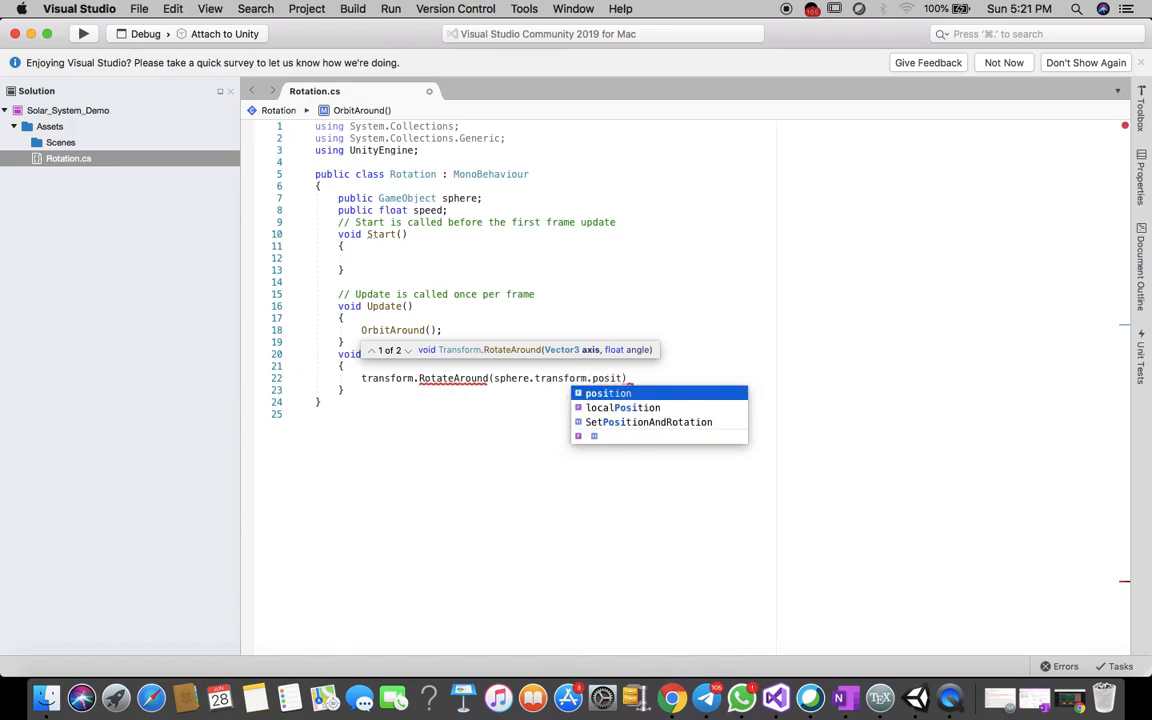
text(n)
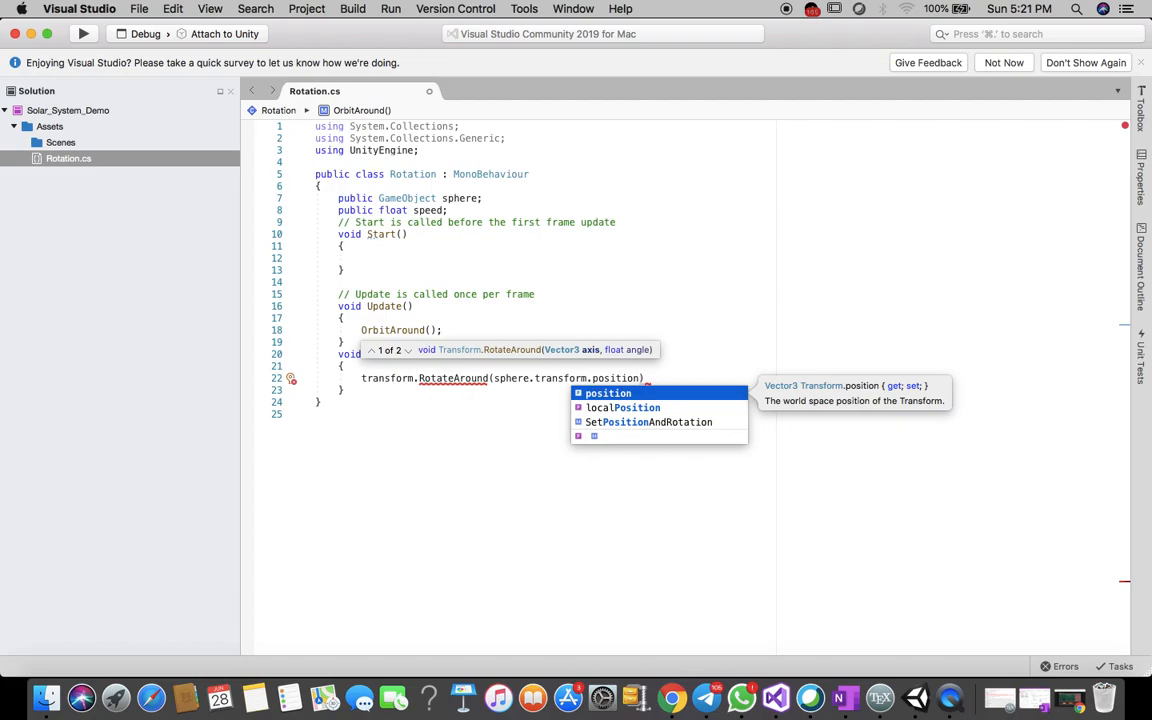
key(Escape)
text(,)
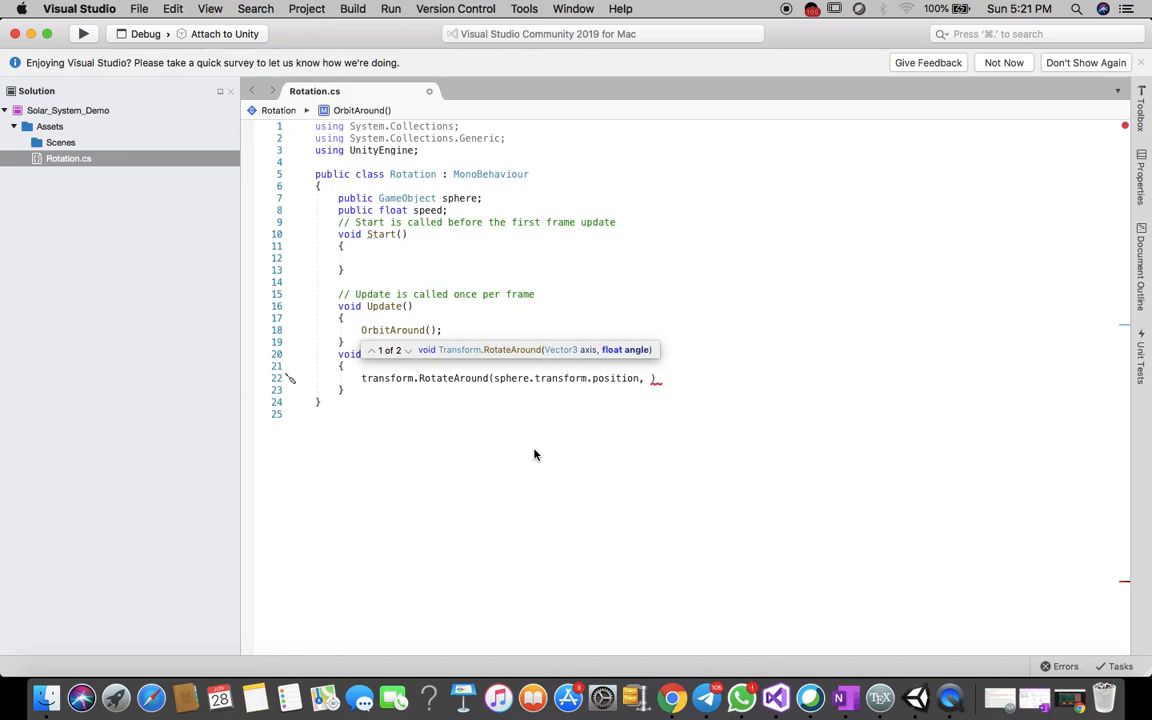
Add "Vector3.up" as the second argument of the RotateAround call and "speed" as the third.
text(Vector)
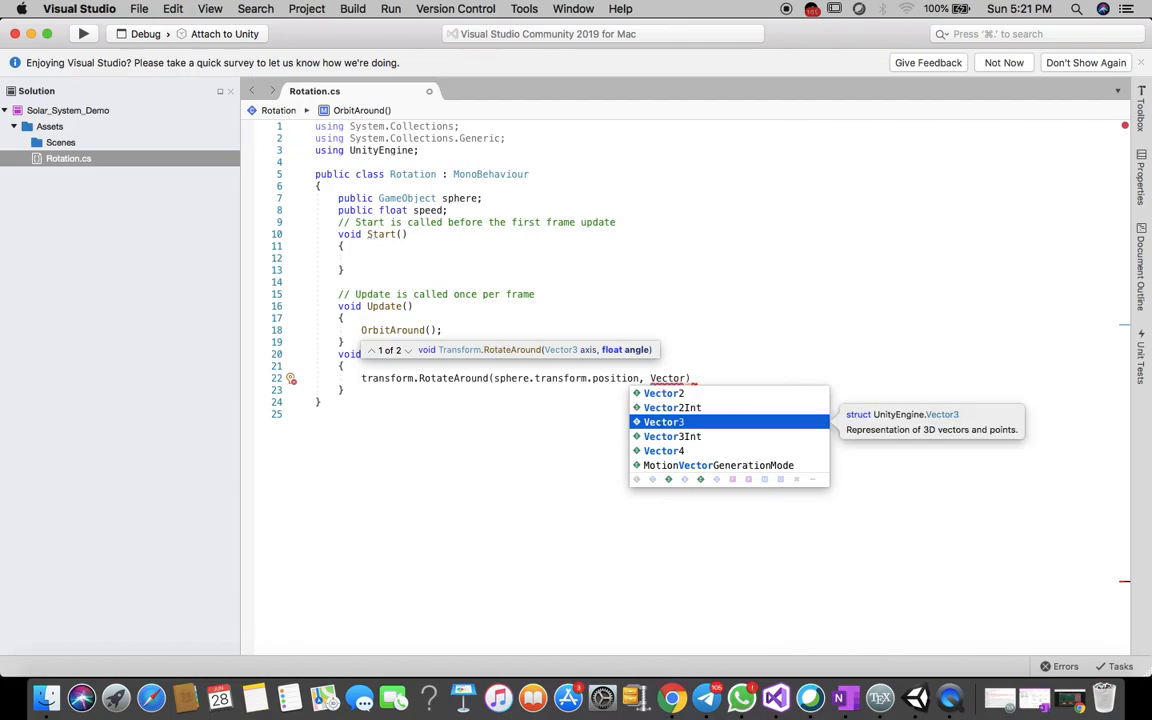
text(3)
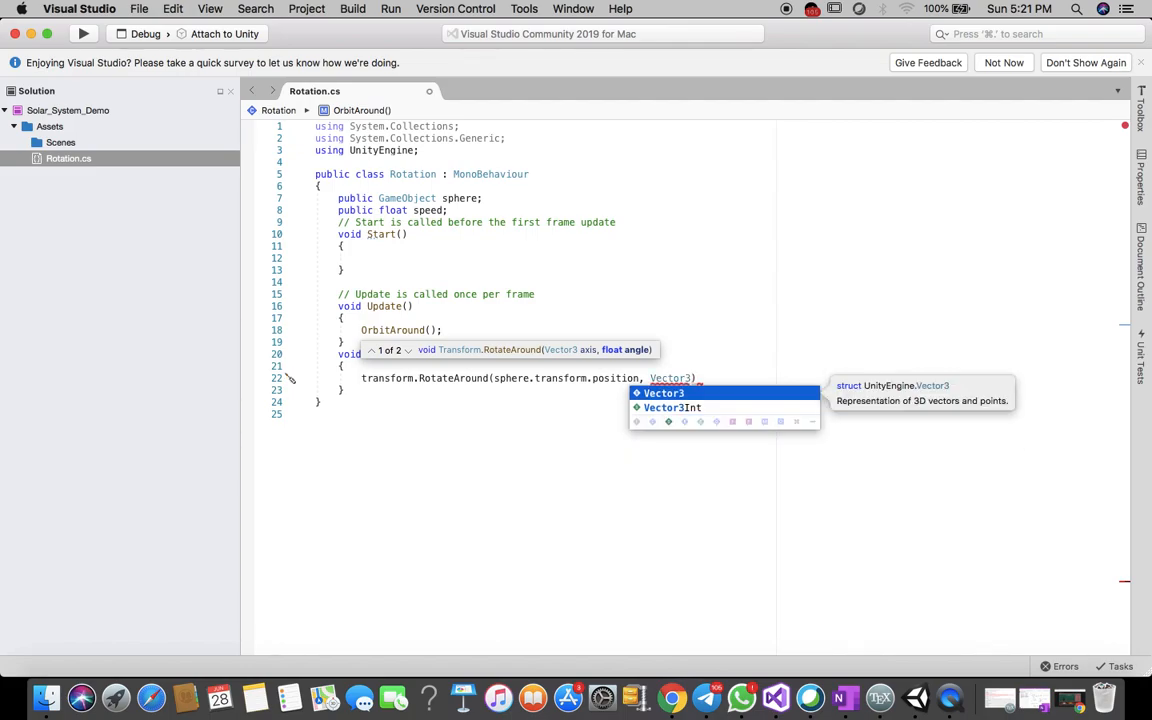
text(.up)
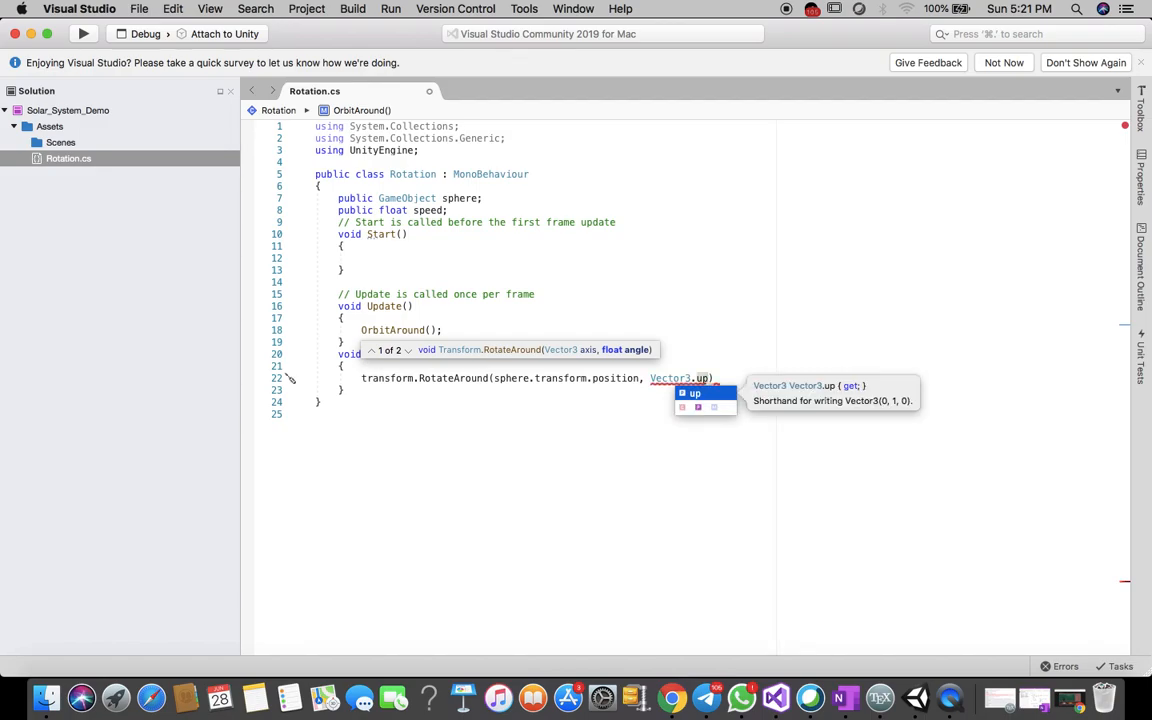
text(, s)
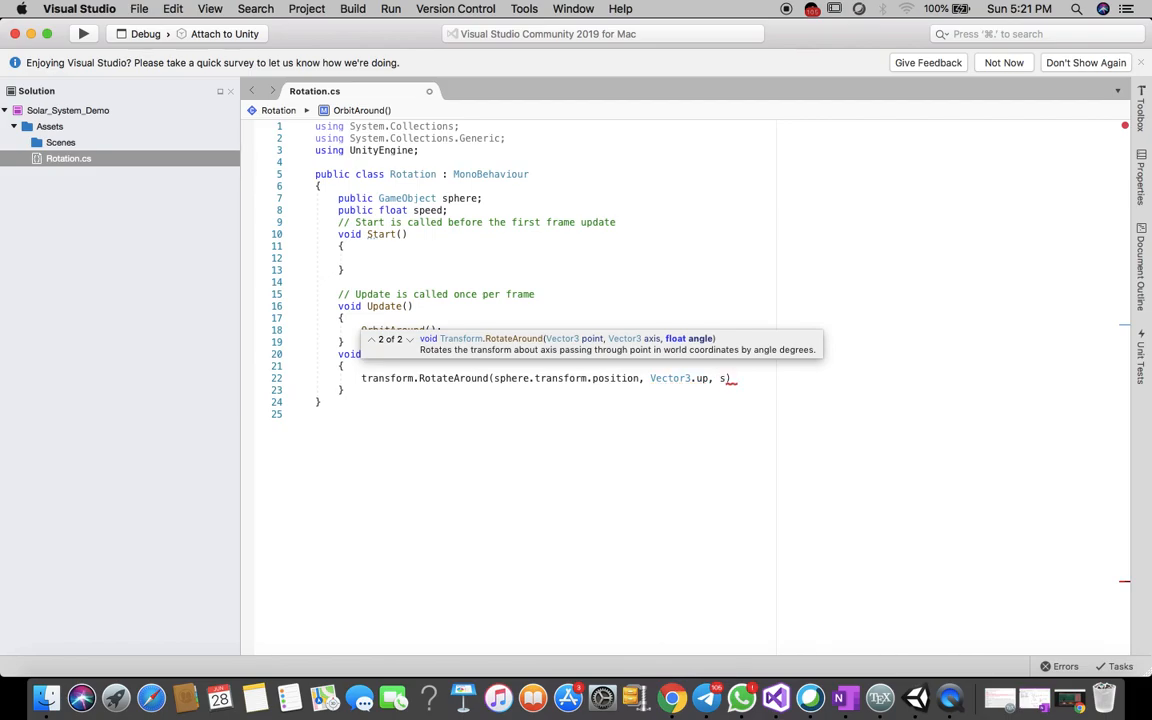
text(peed)
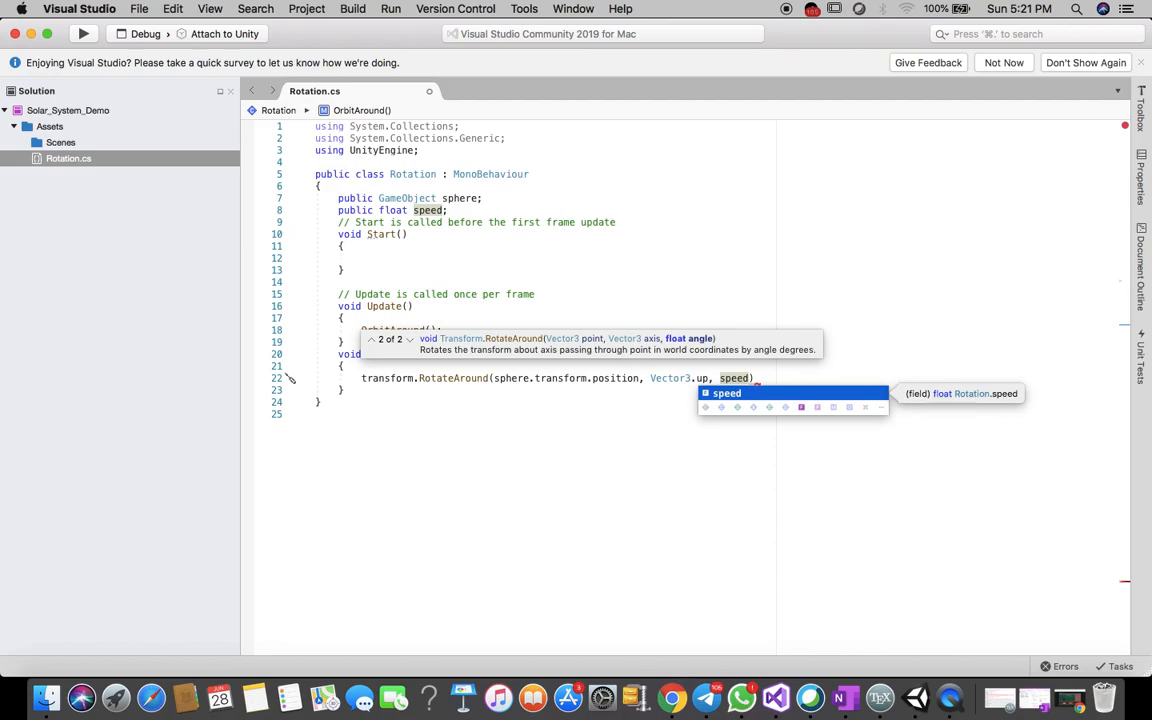
Multiply the speed argument by "Time.deltaTime" and end the RotateAround statement with a semicolon.
key(Escape)
text(*Time)
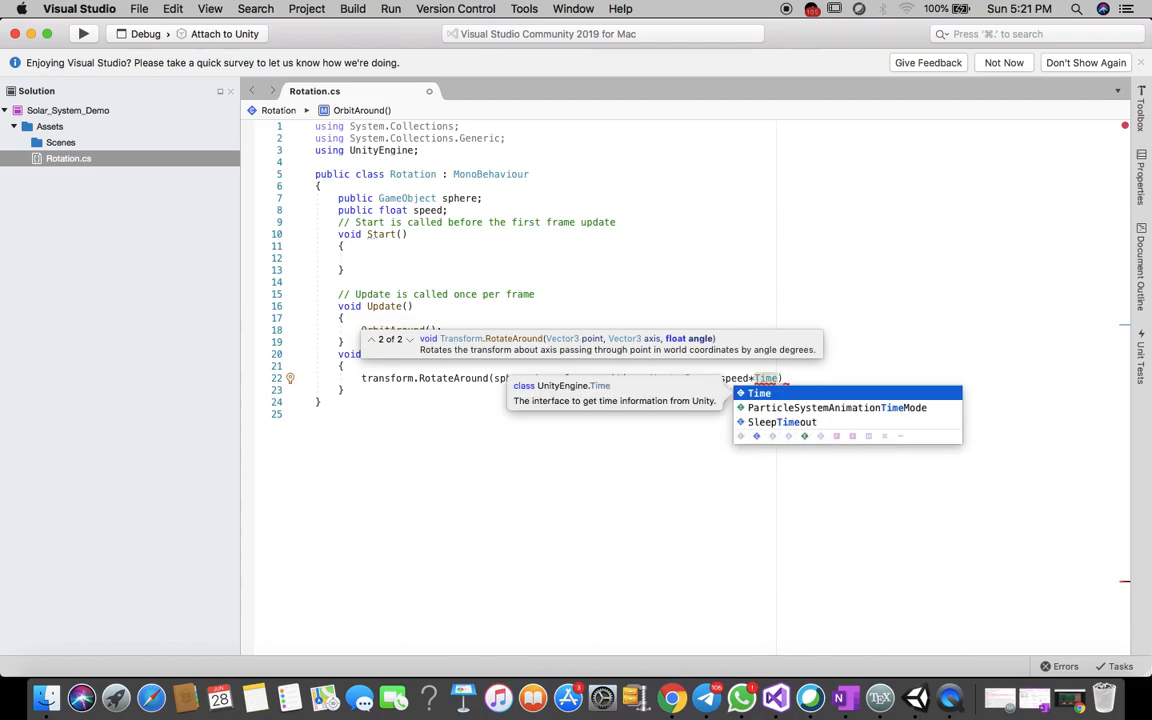
text(.)
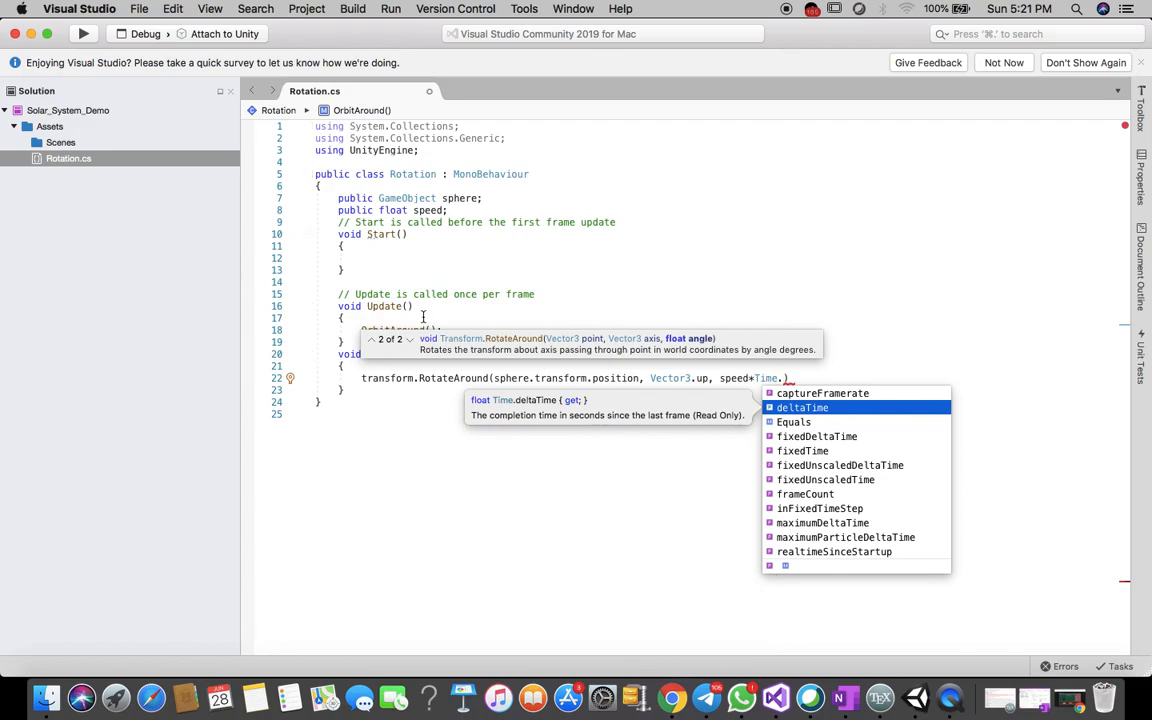
mouse_move(389, 313)
text(delta)
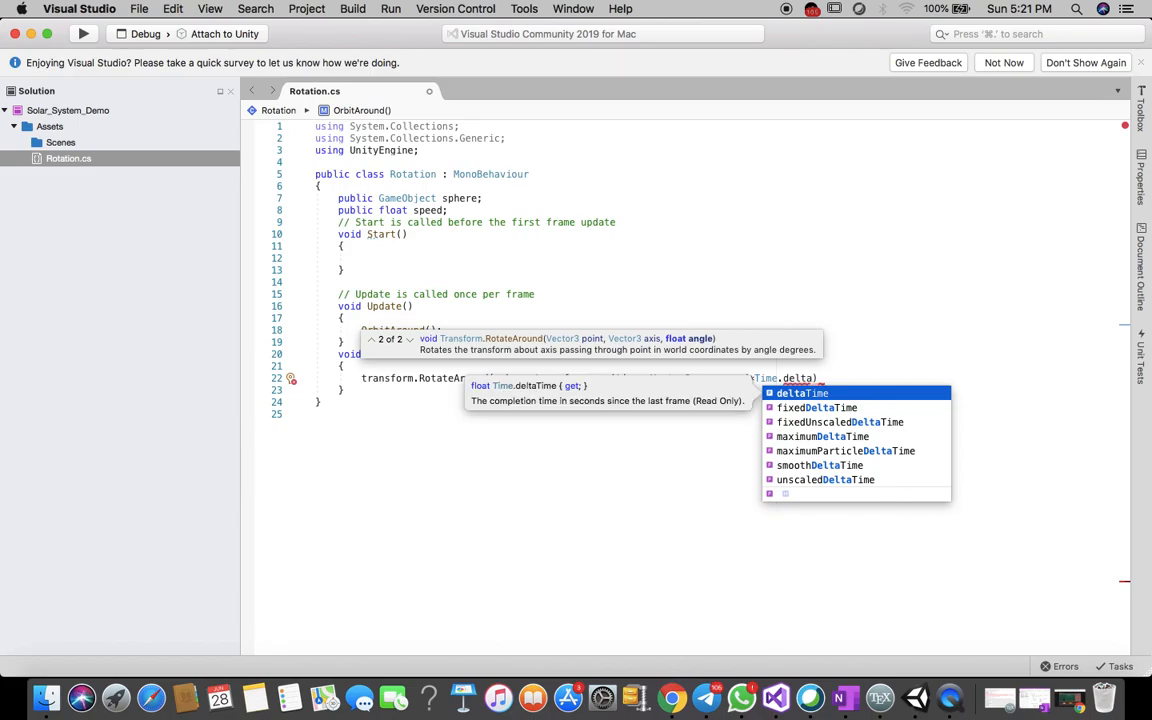
text(Time)
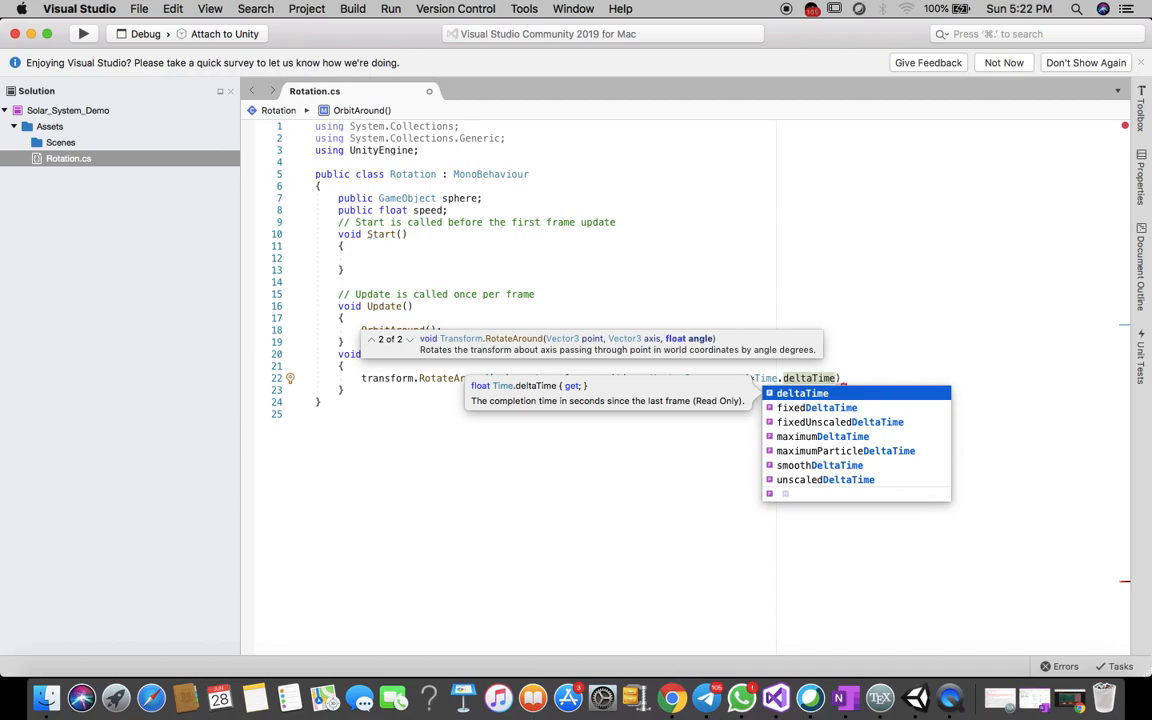
key(Right)
text(;)
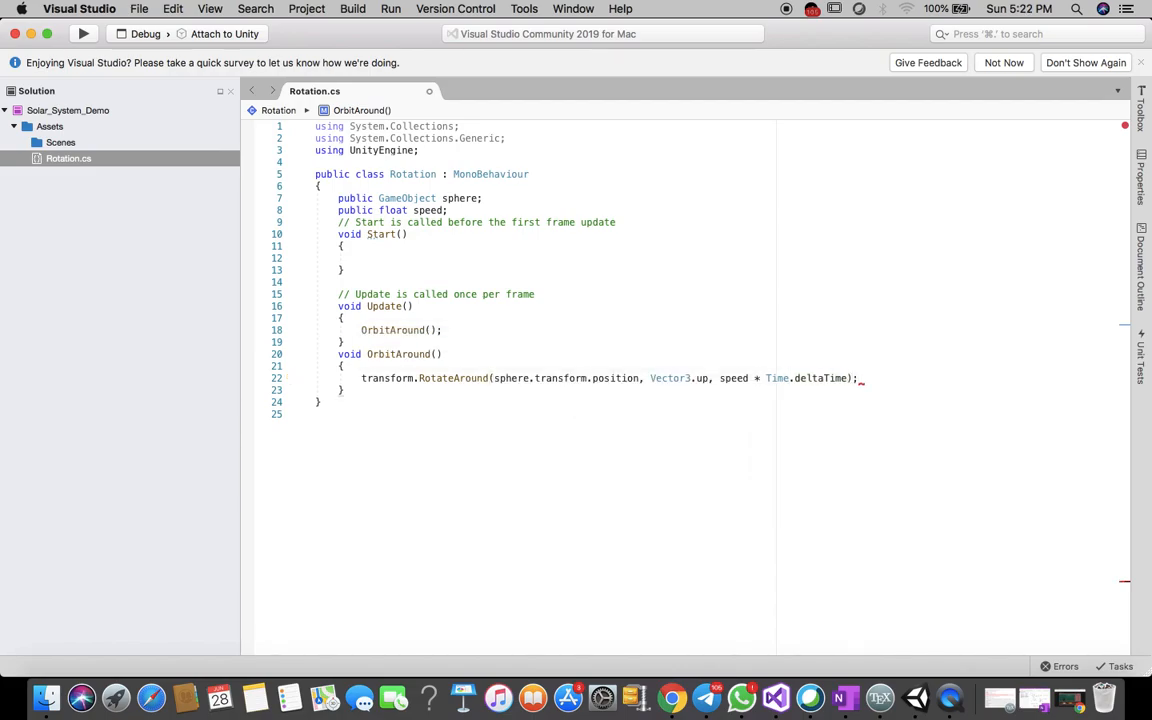
Save the Rotation script and switch back to the Unity editor.
click(847, 280)
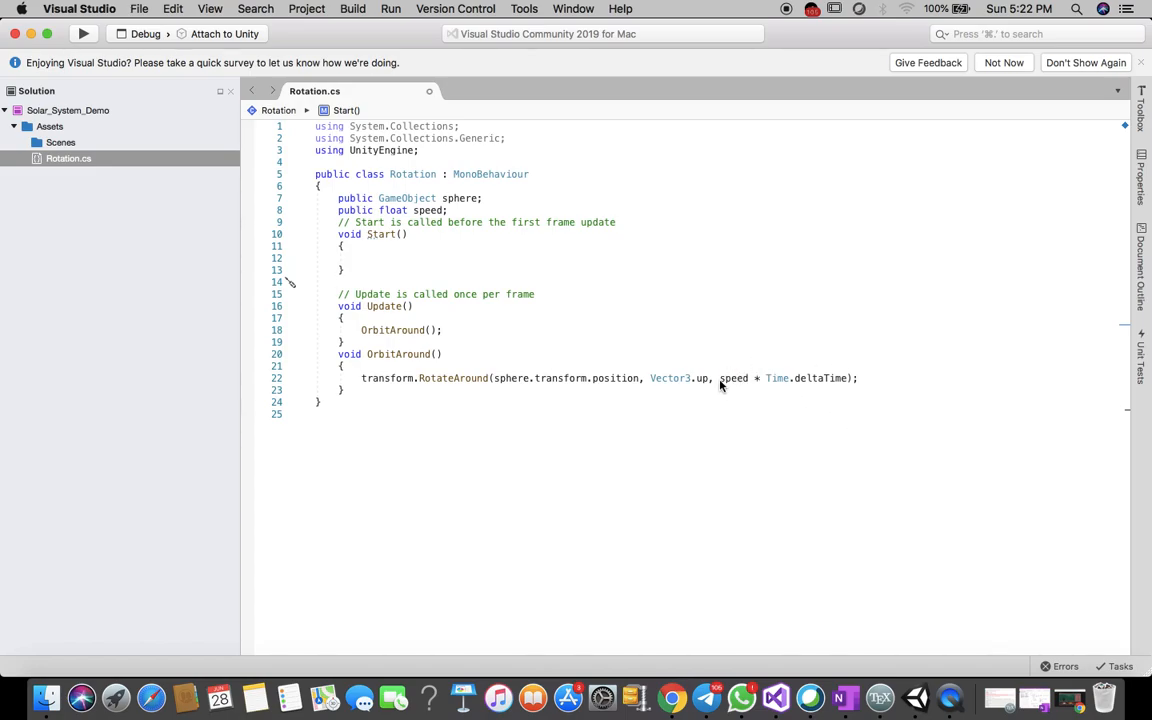
mouse_move(737, 388)
click(558, 477)
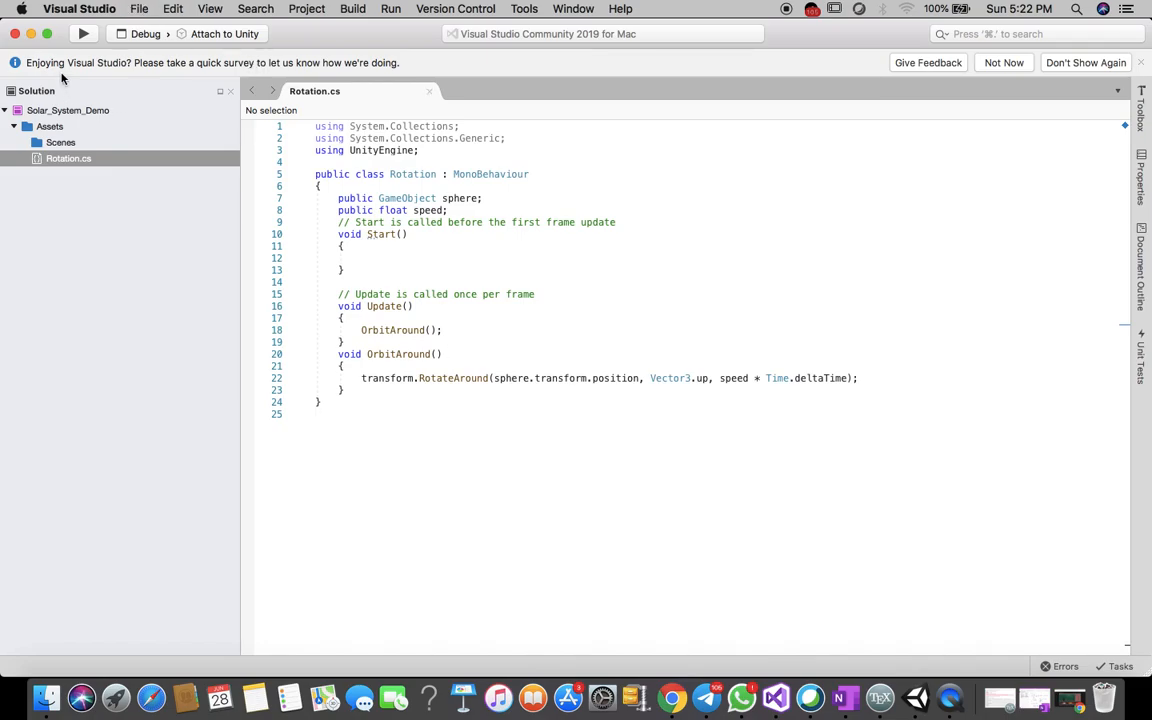
click(31, 34)
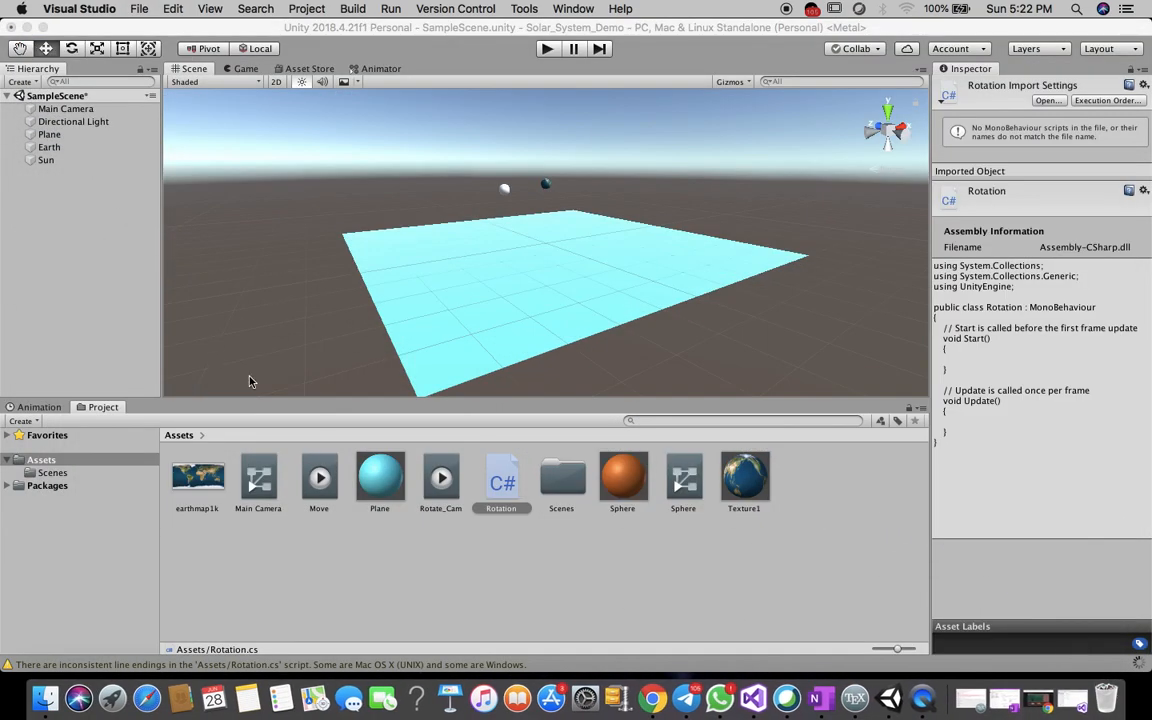
Attach the Rotation script from the project assets to the Earth object and show its fields among Earth's components.
click(503, 490)
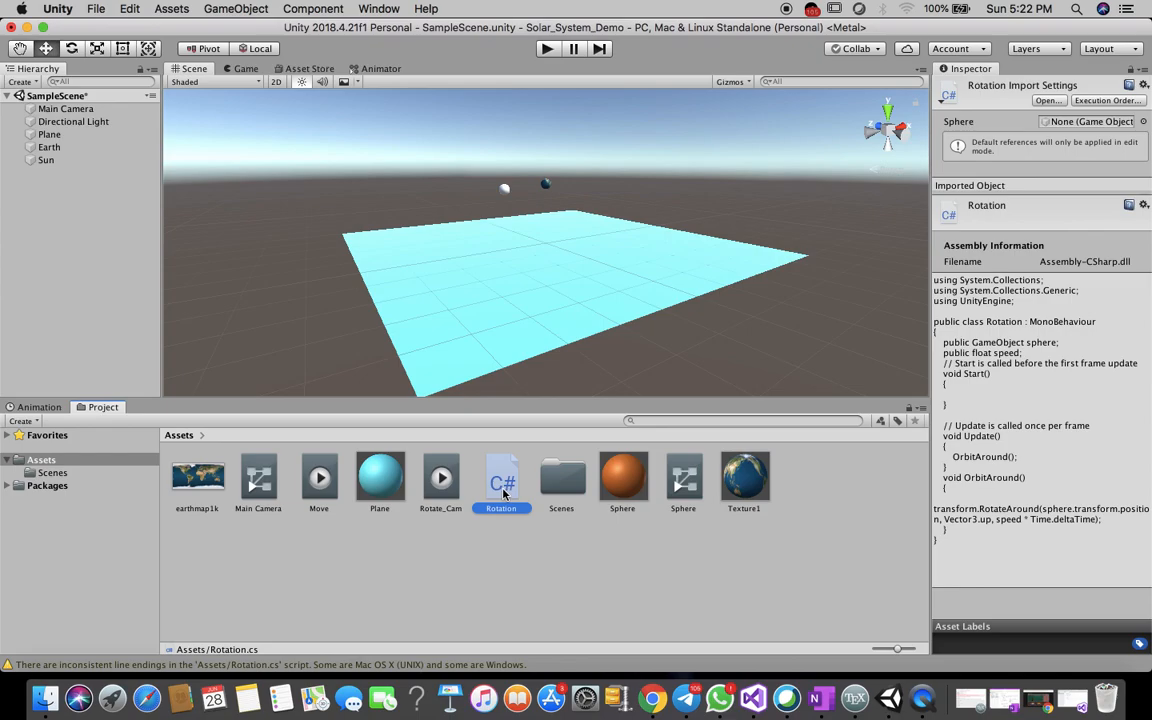
drag(503, 490, 66, 150)
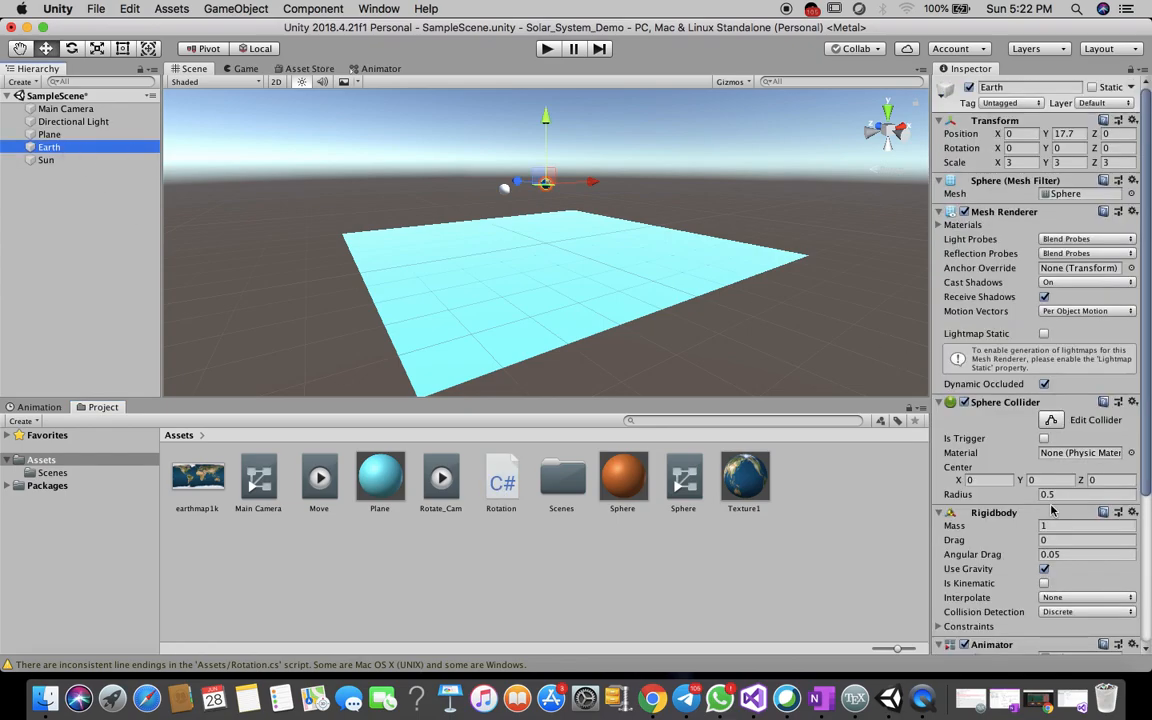
scroll(1050, 510, down, 10)
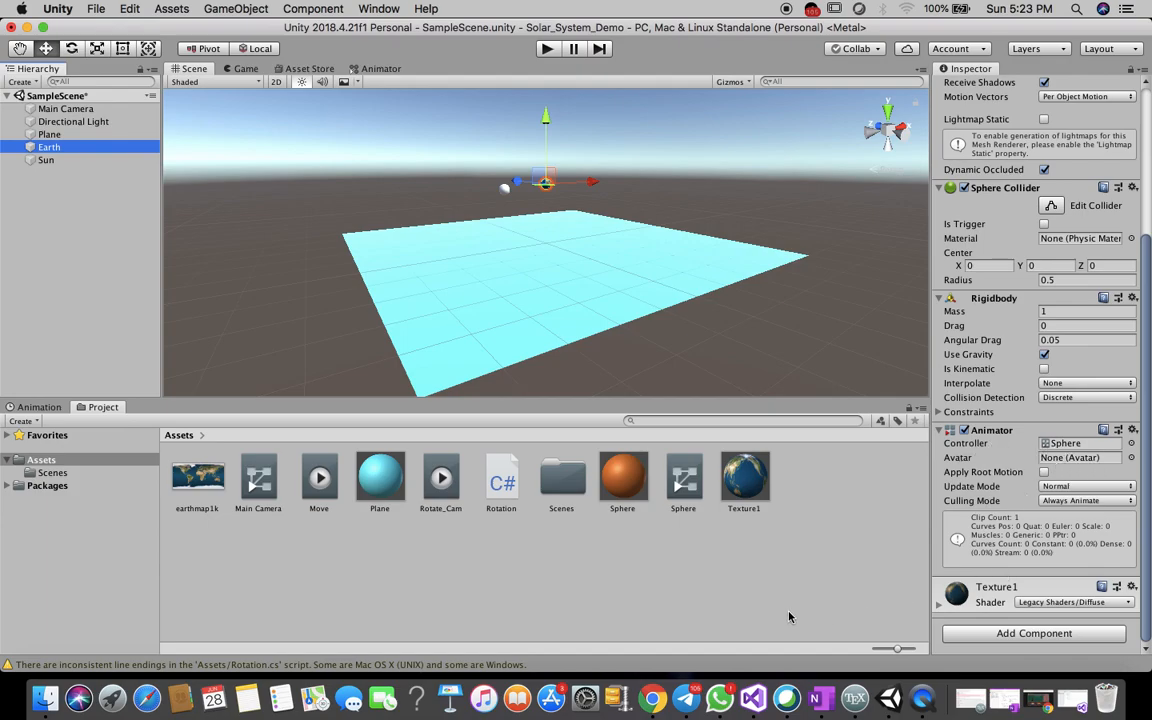
click(504, 483)
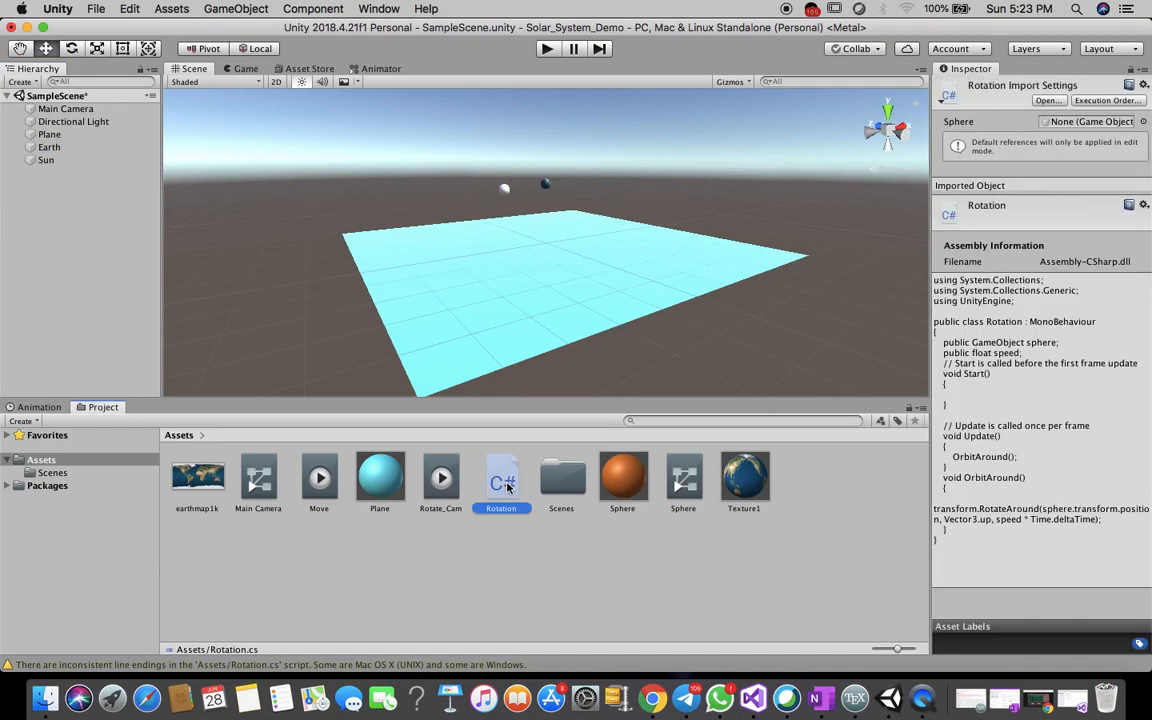
drag(506, 487, 57, 152)
click(57, 150)
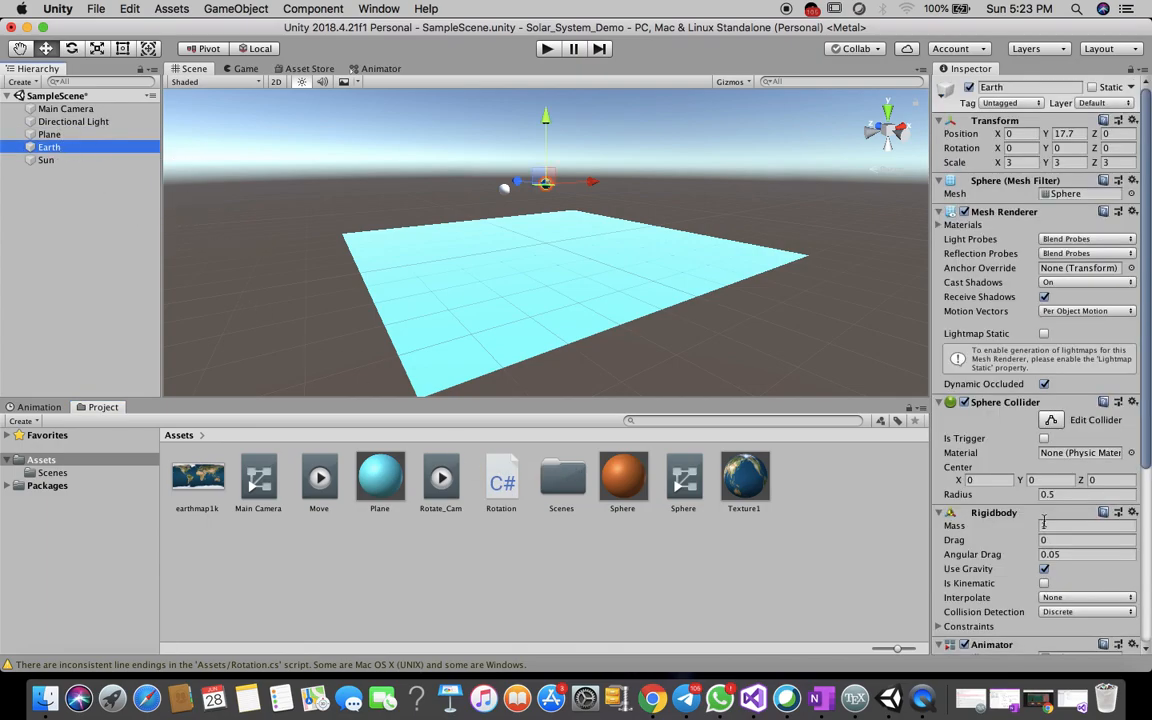
scroll(1043, 521, down, 5)
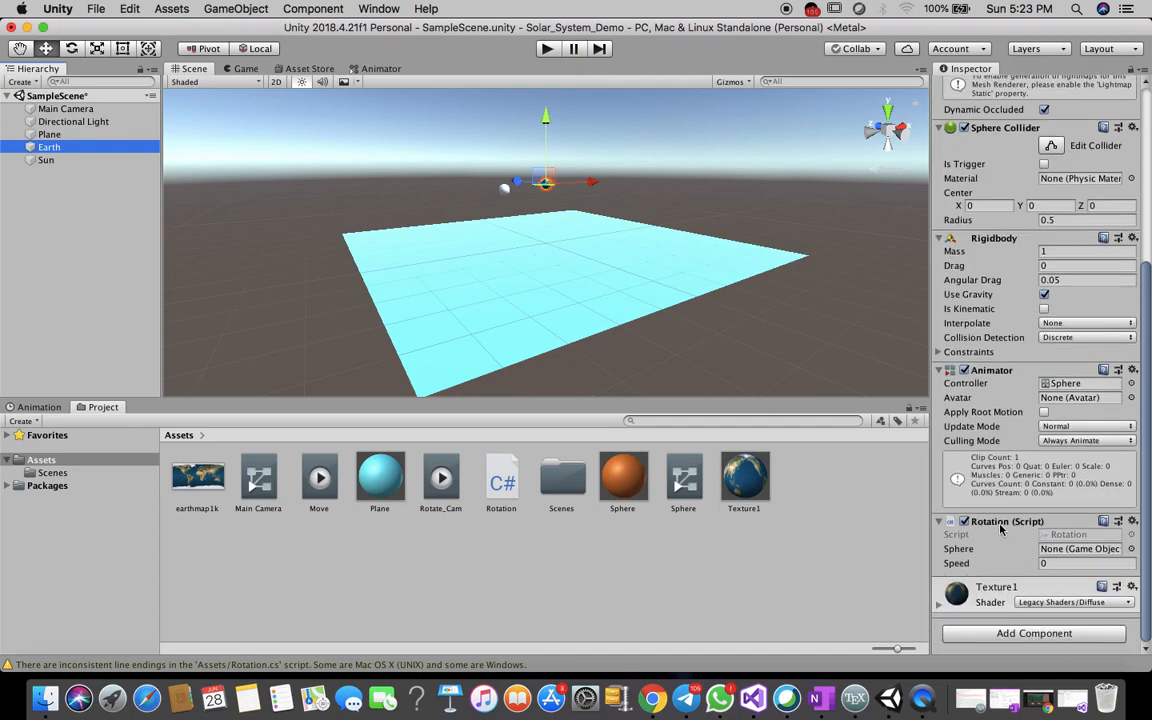
Set the Speed of Earth's Rotation script to 1 and assign the Sun object as its Sphere reference.
click(1060, 564)
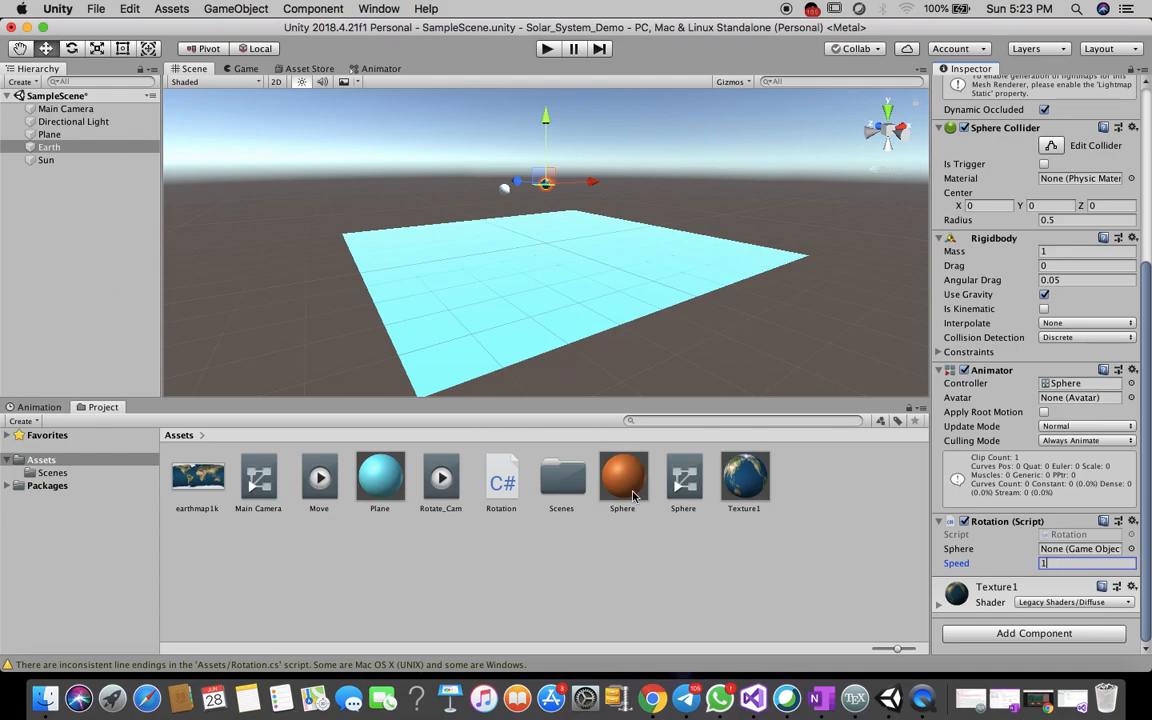
click(55, 218)
click(47, 160)
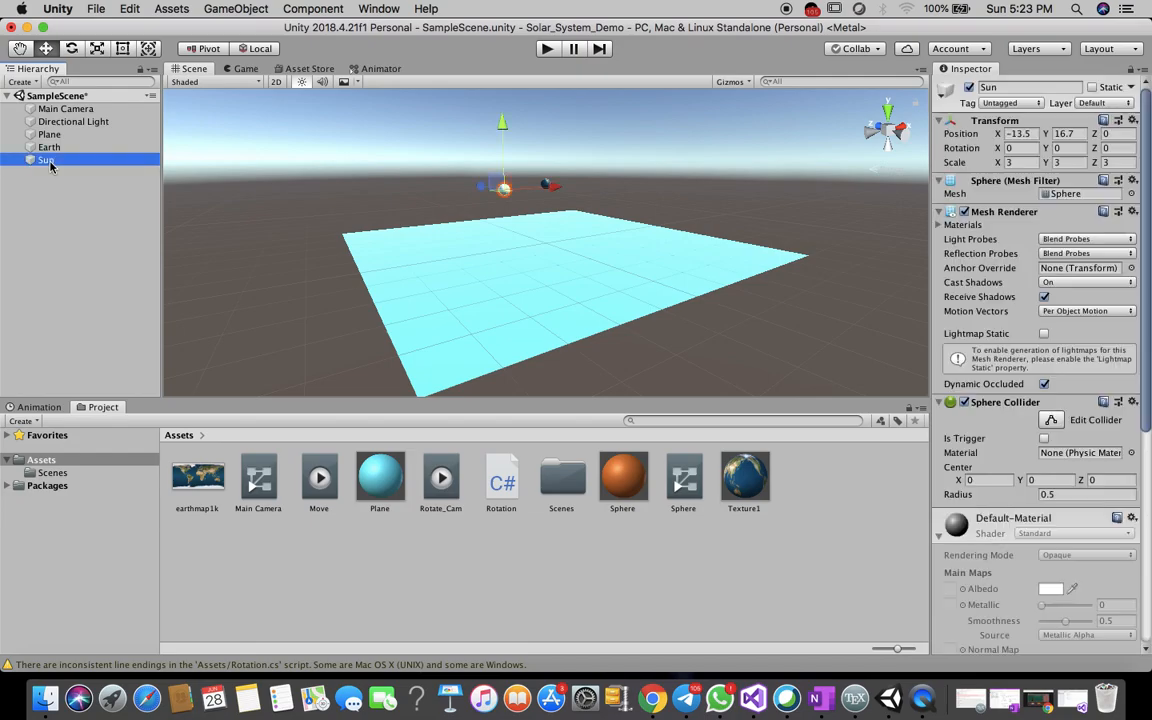
scroll(1003, 482, down, 5)
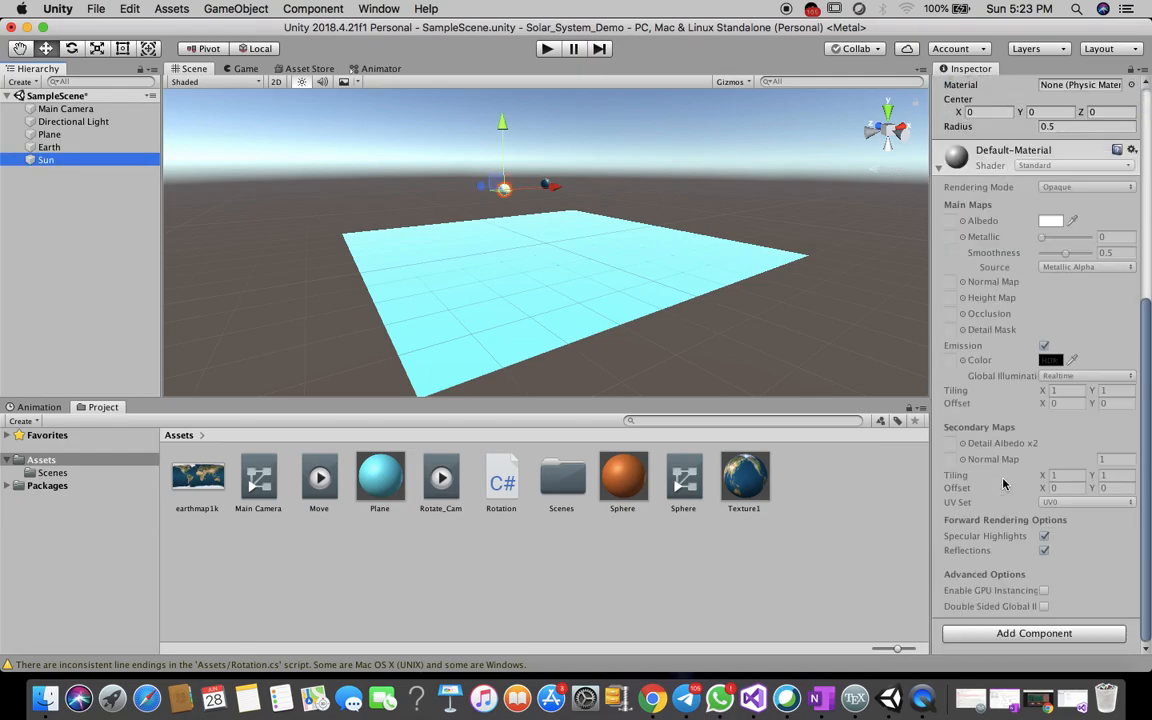
click(48, 147)
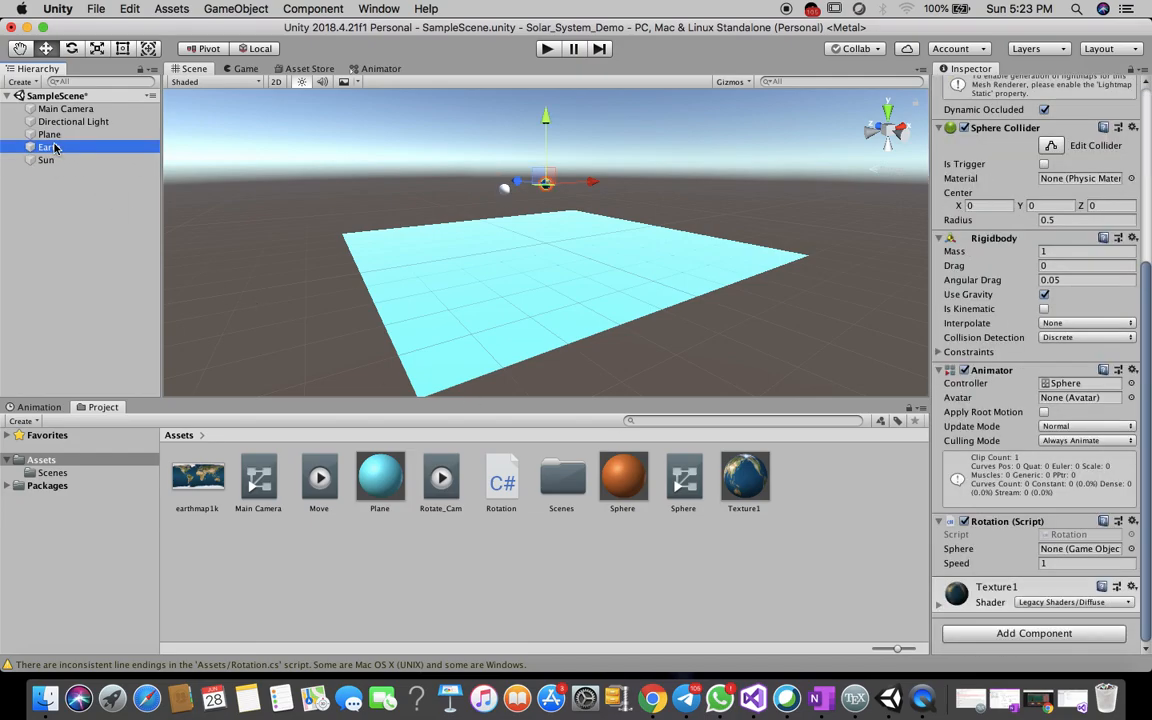
drag(52, 165, 1045, 558)
Run the scene in play mode twice to check Earth's motion, stopping it after each run.
click(547, 52)
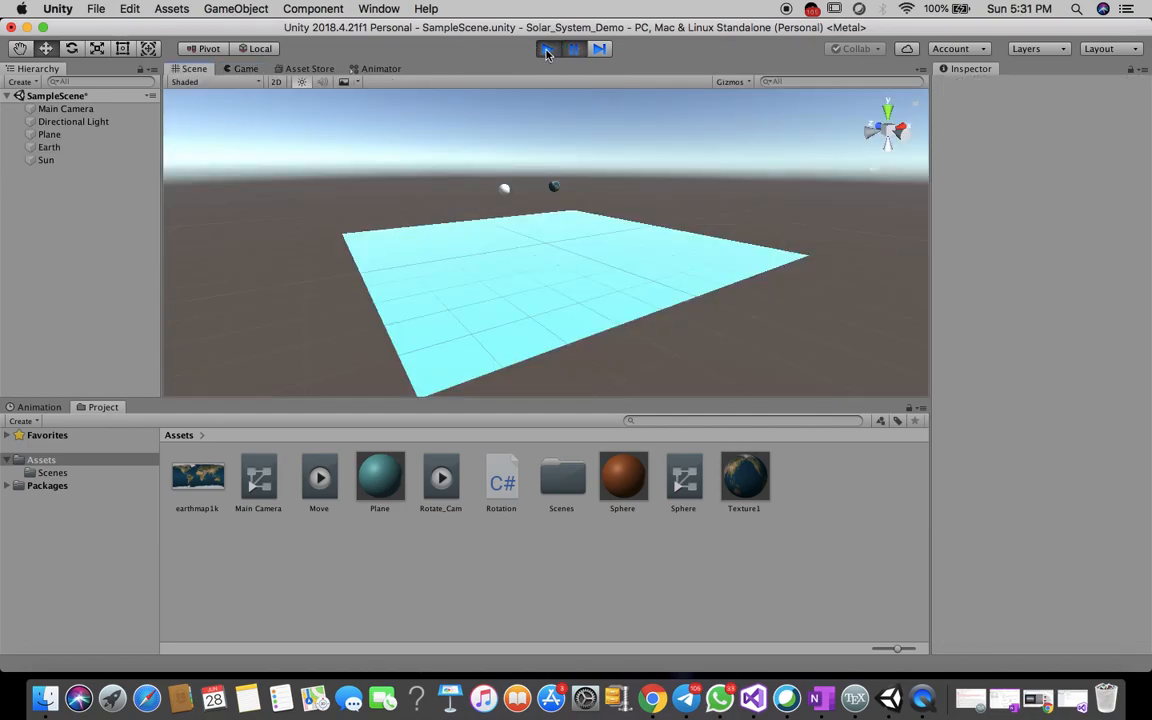
click(547, 50)
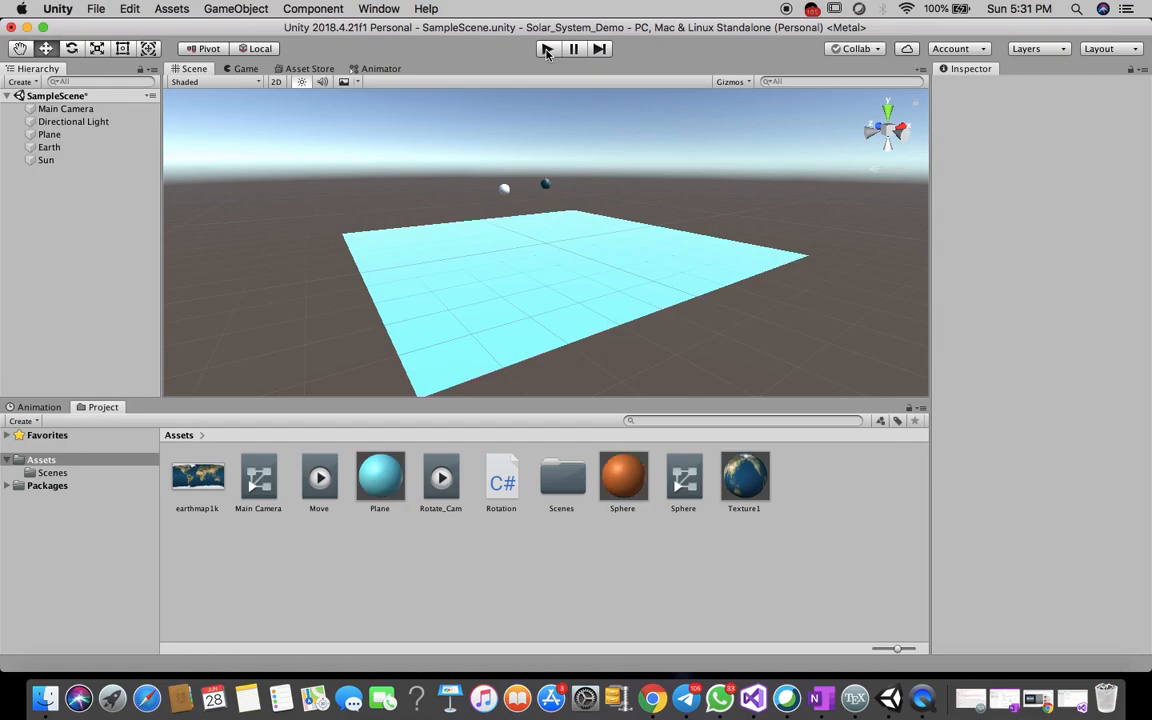
click(547, 50)
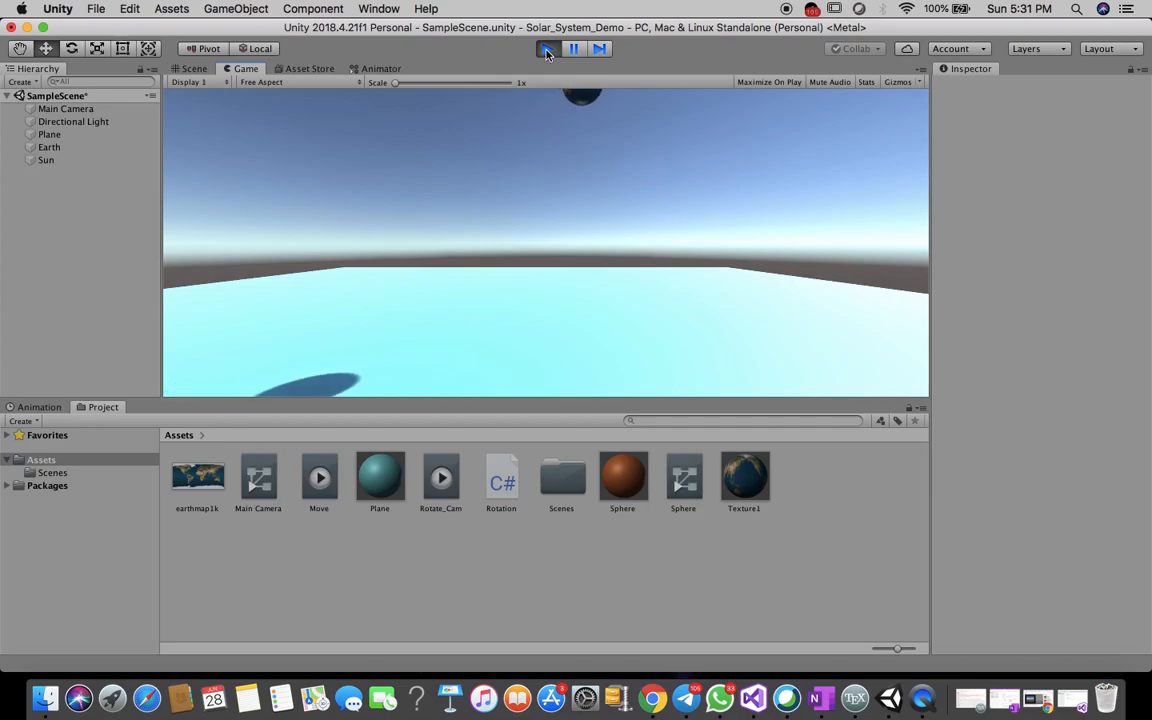
click(547, 50)
Examine Earth's Rigidbody gravity option and the Sphere and Speed settings of its Rotation script, then deselect it.
click(58, 148)
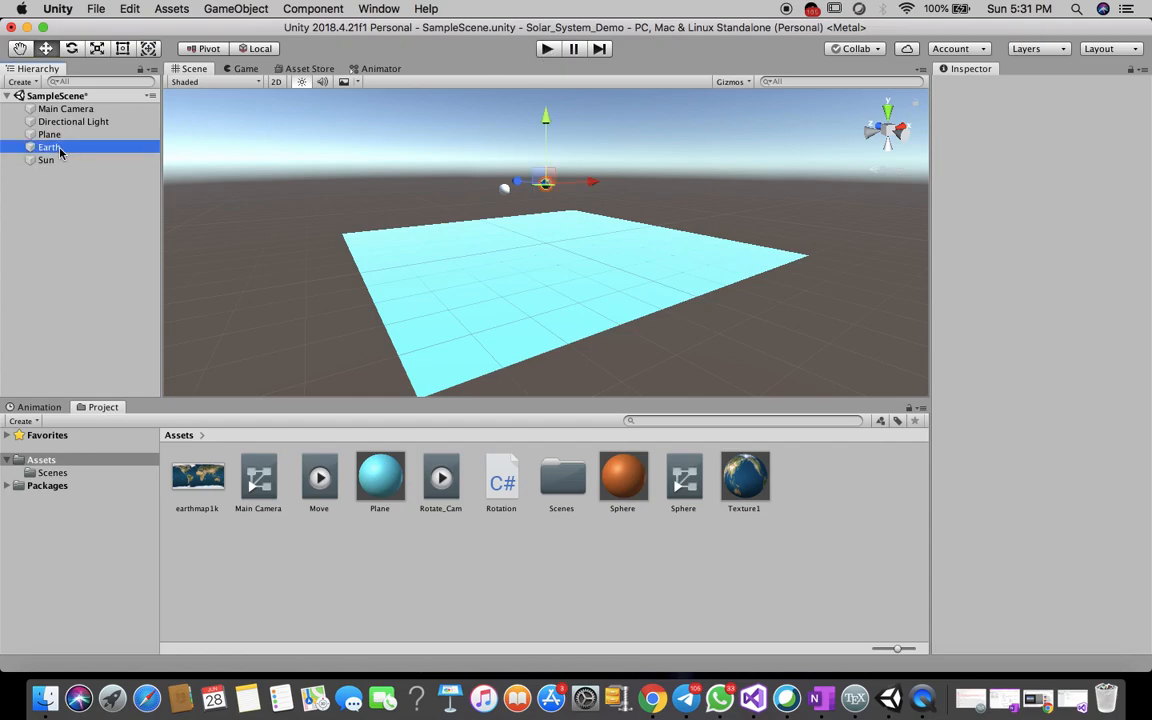
click(55, 161)
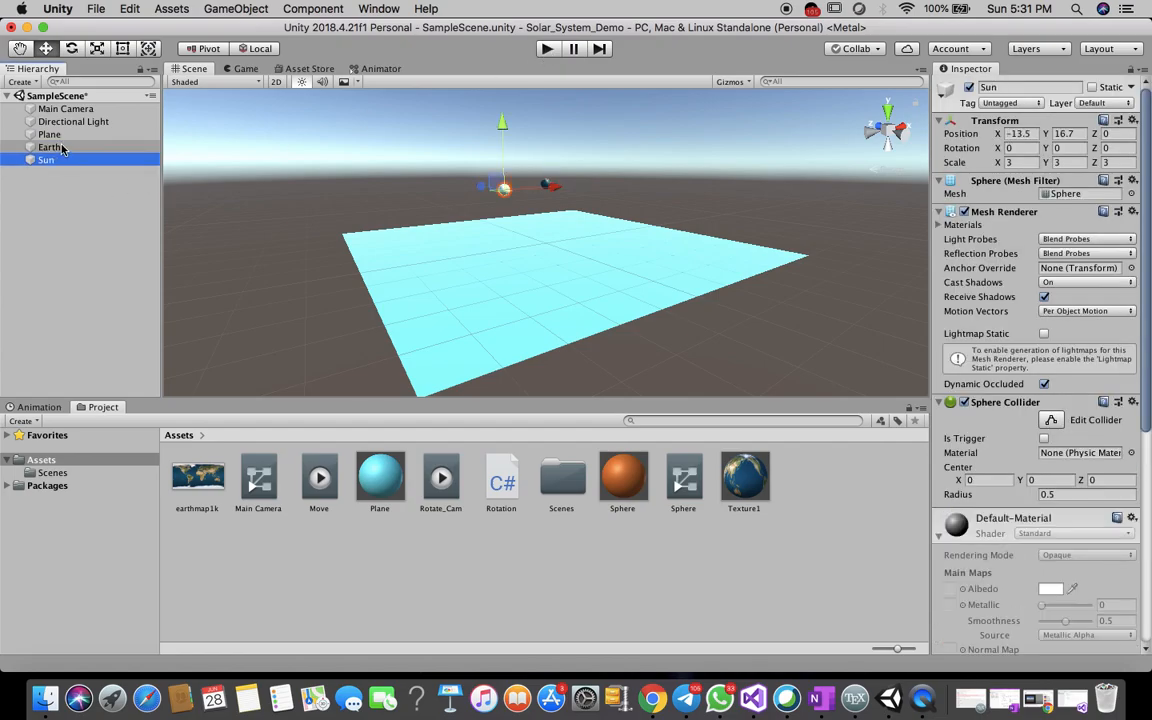
click(62, 147)
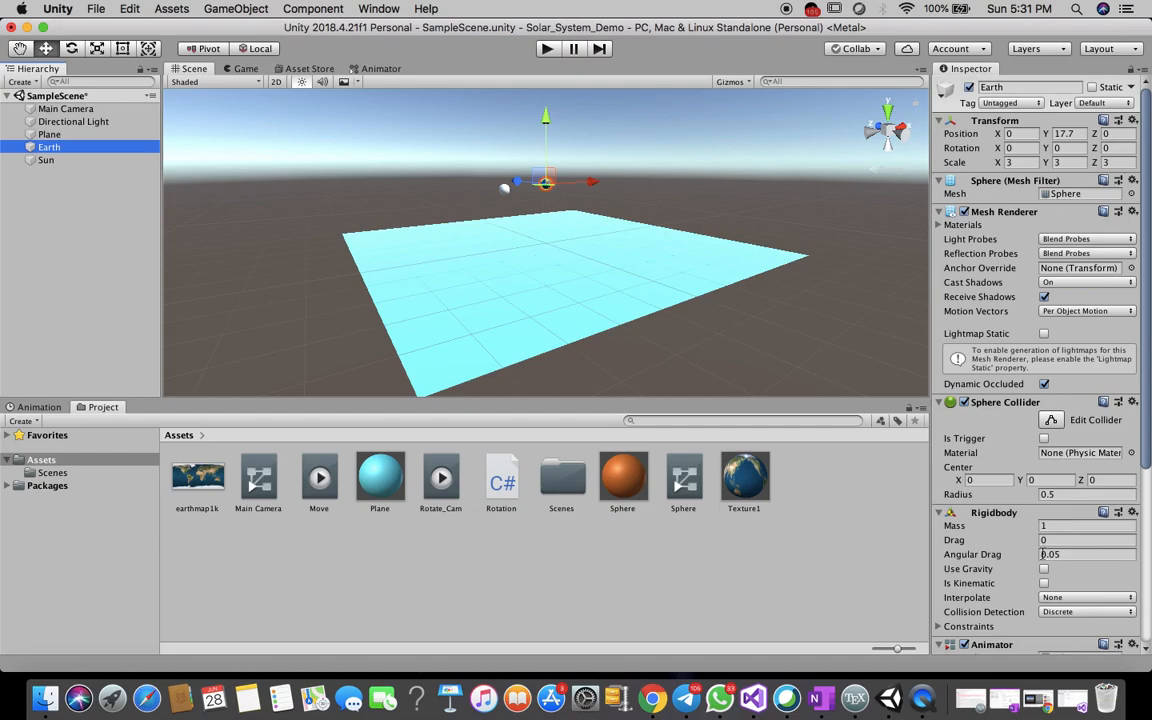
scroll(1023, 578, down, 3)
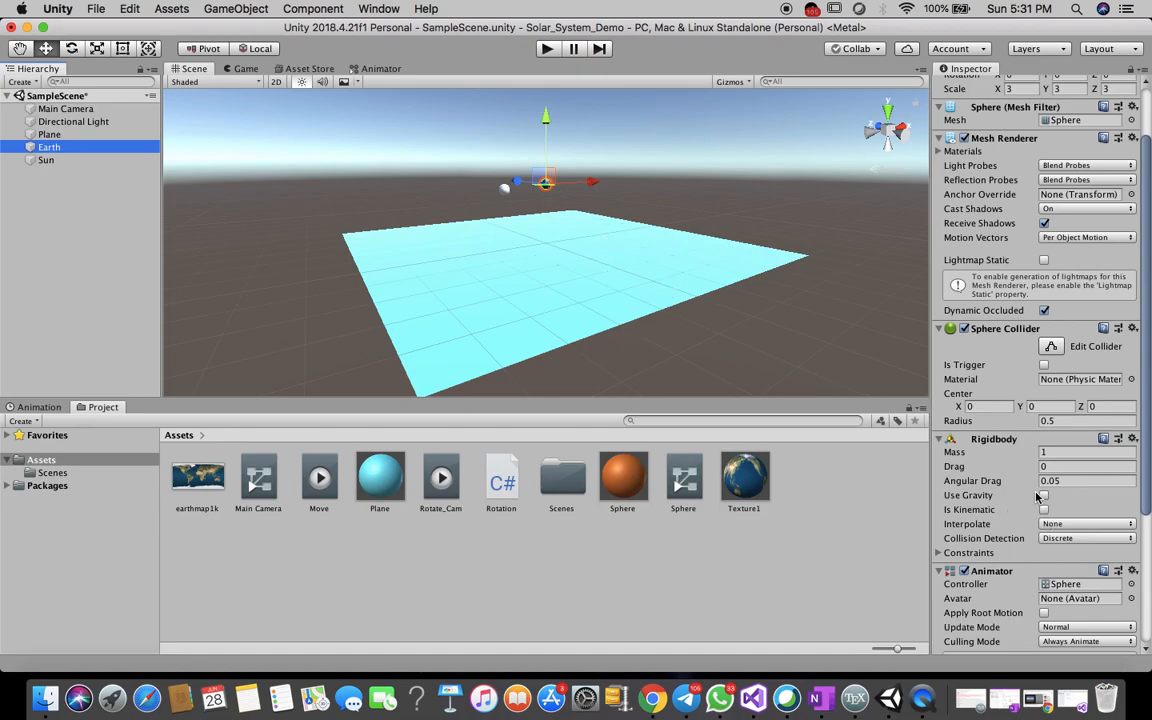
scroll(1018, 514, down, 3)
scroll(1018, 514, down, 1)
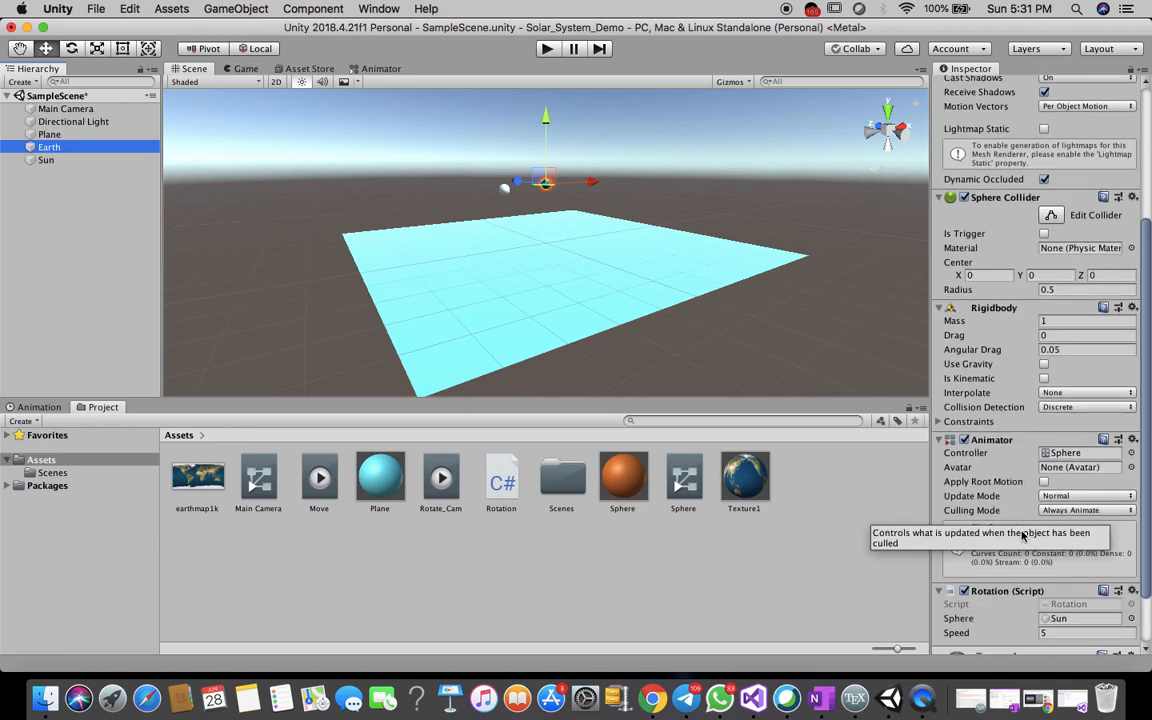
scroll(1012, 609, down, 2)
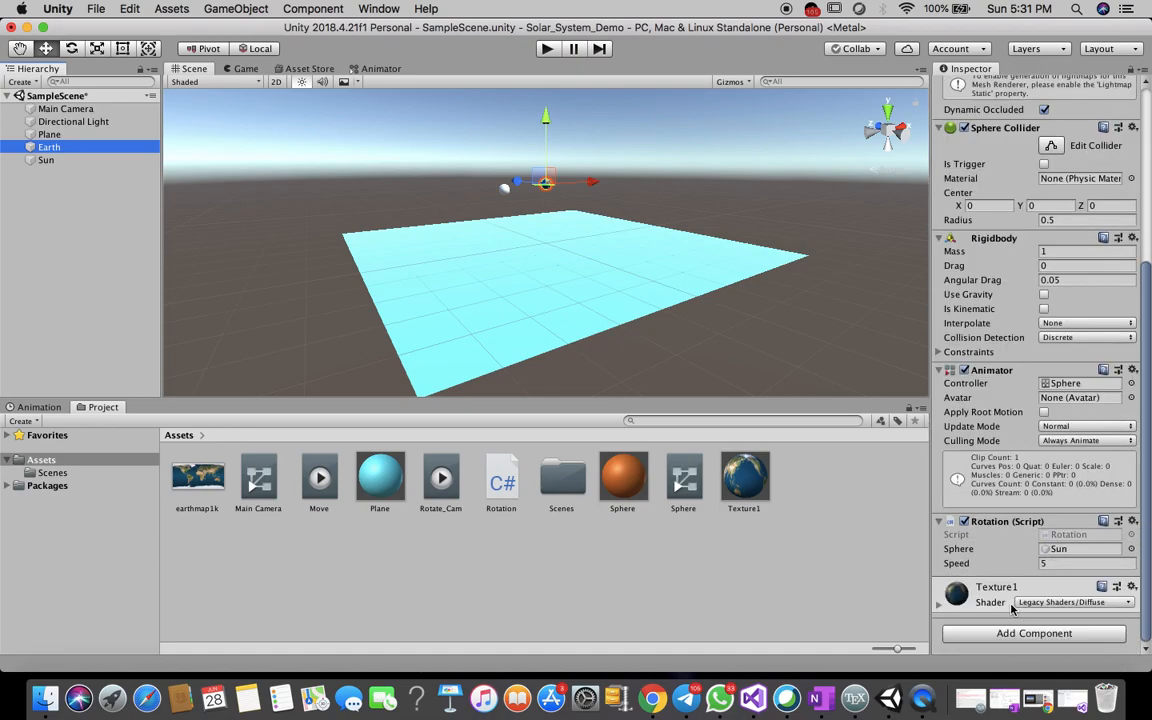
click(758, 200)
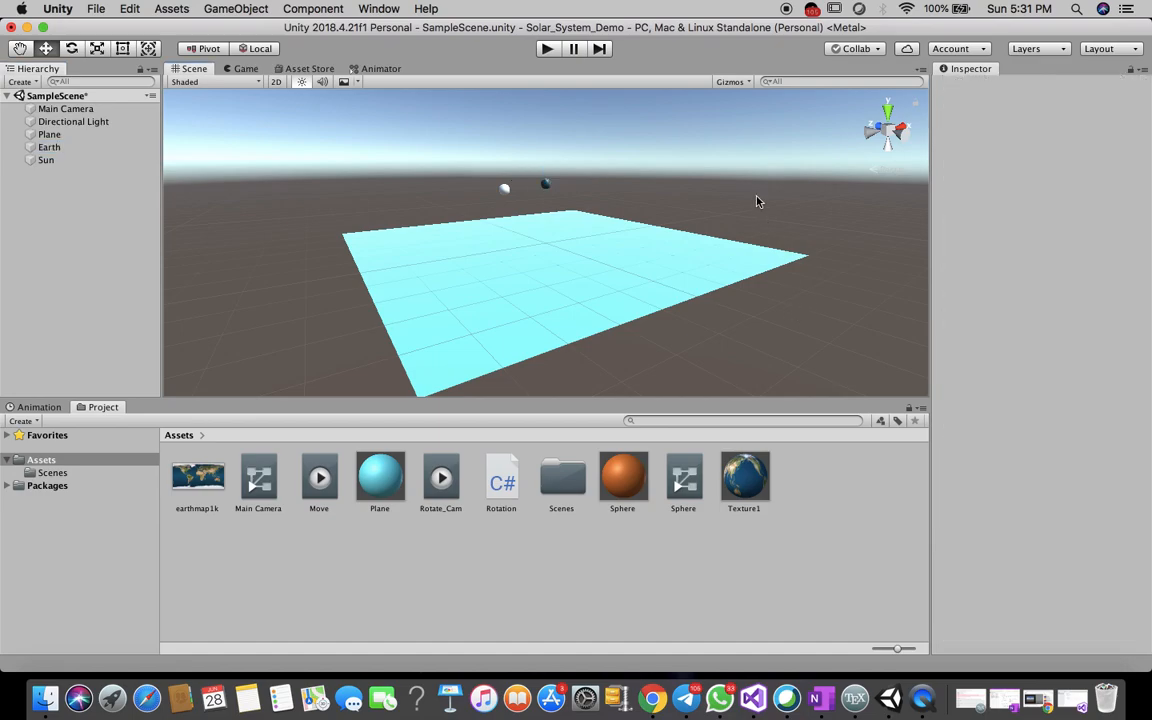
Test Earth's orbit around the Sun in play mode with the Scene view maximized, and restore the normal layout.
click(922, 70)
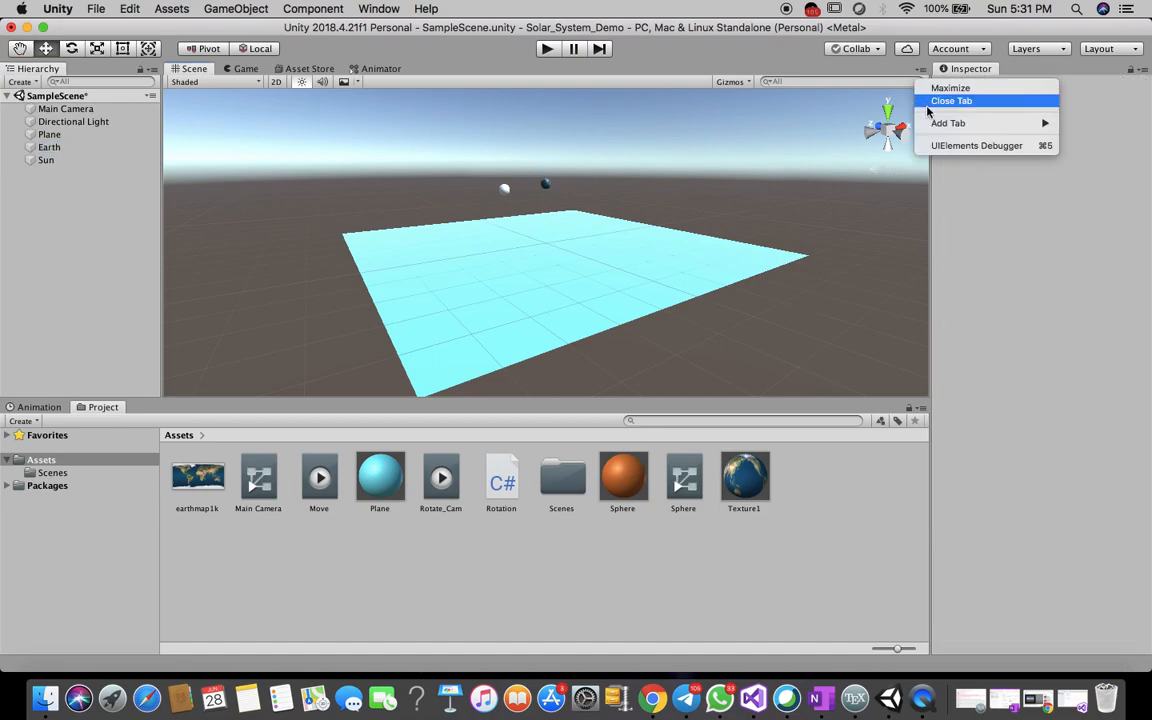
click(940, 85)
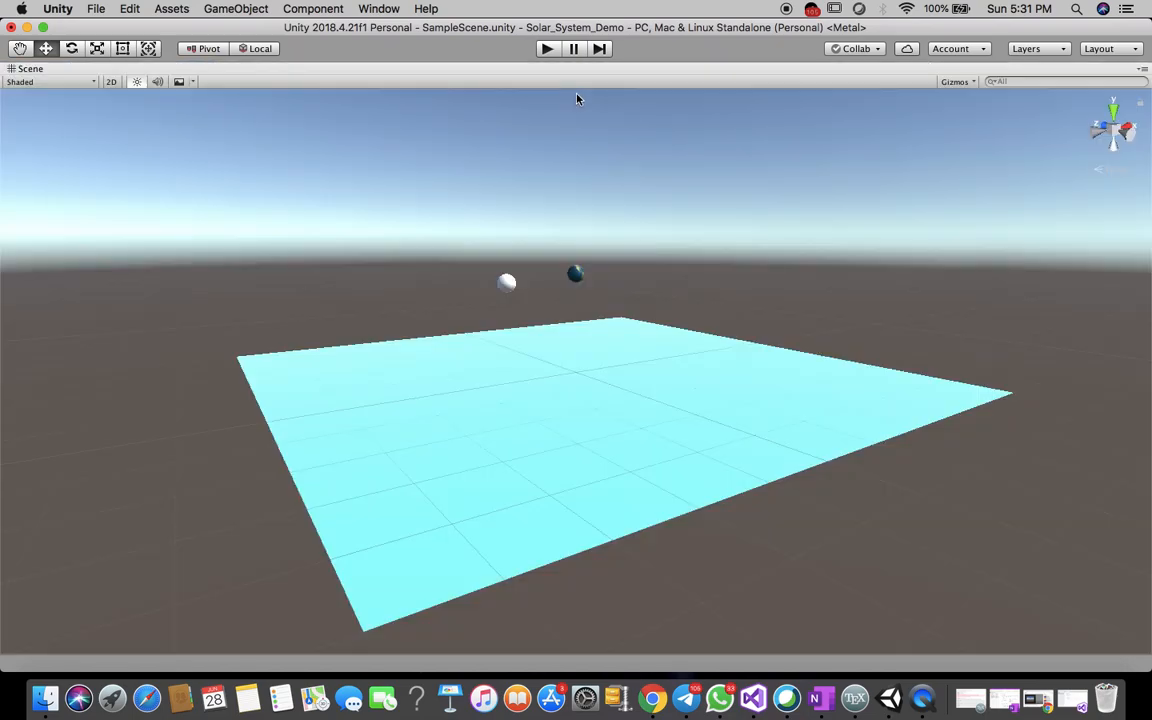
click(547, 49)
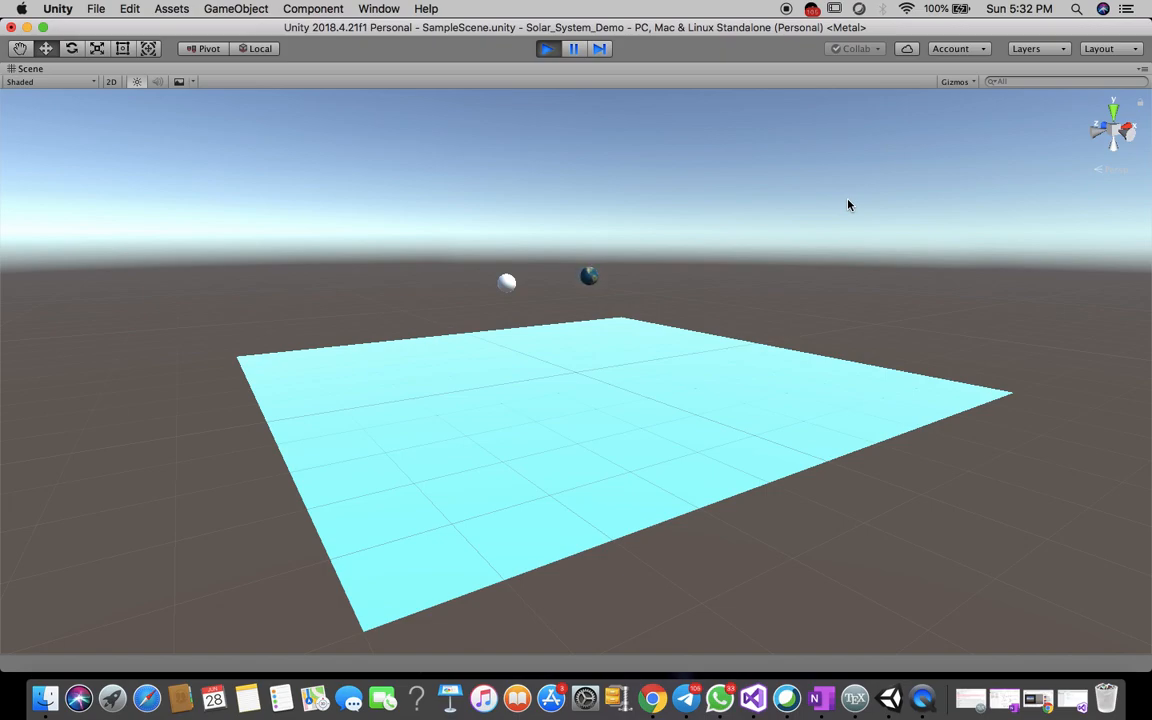
click(540, 50)
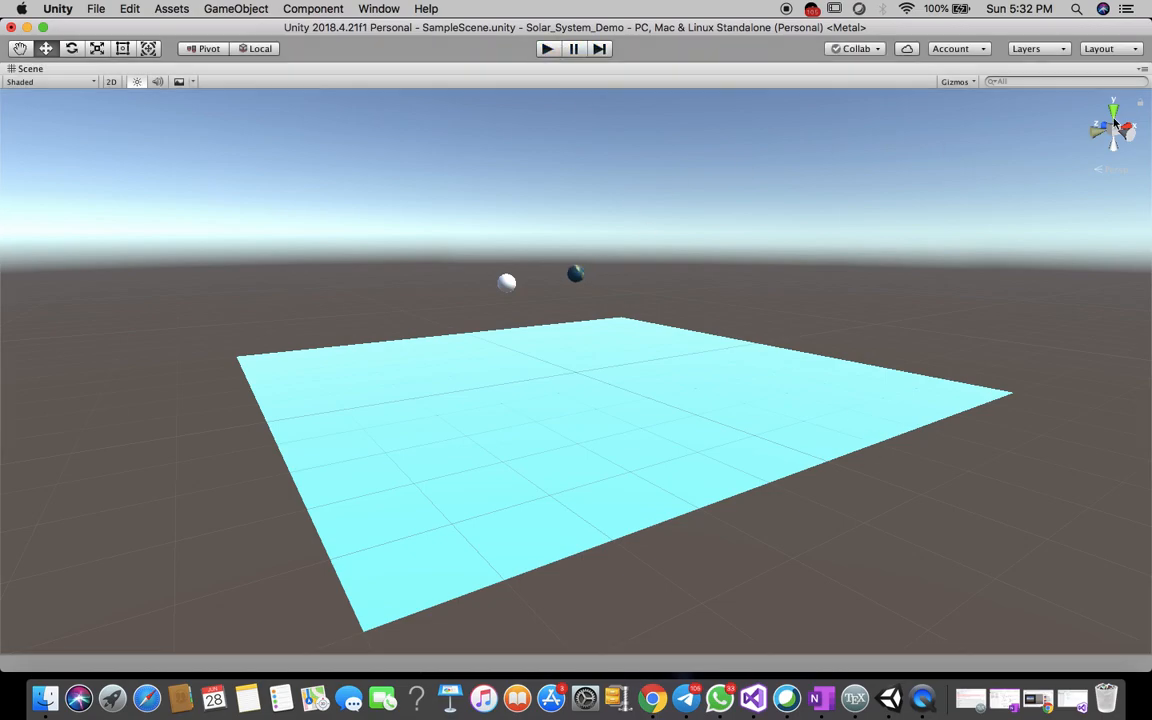
click(1142, 70)
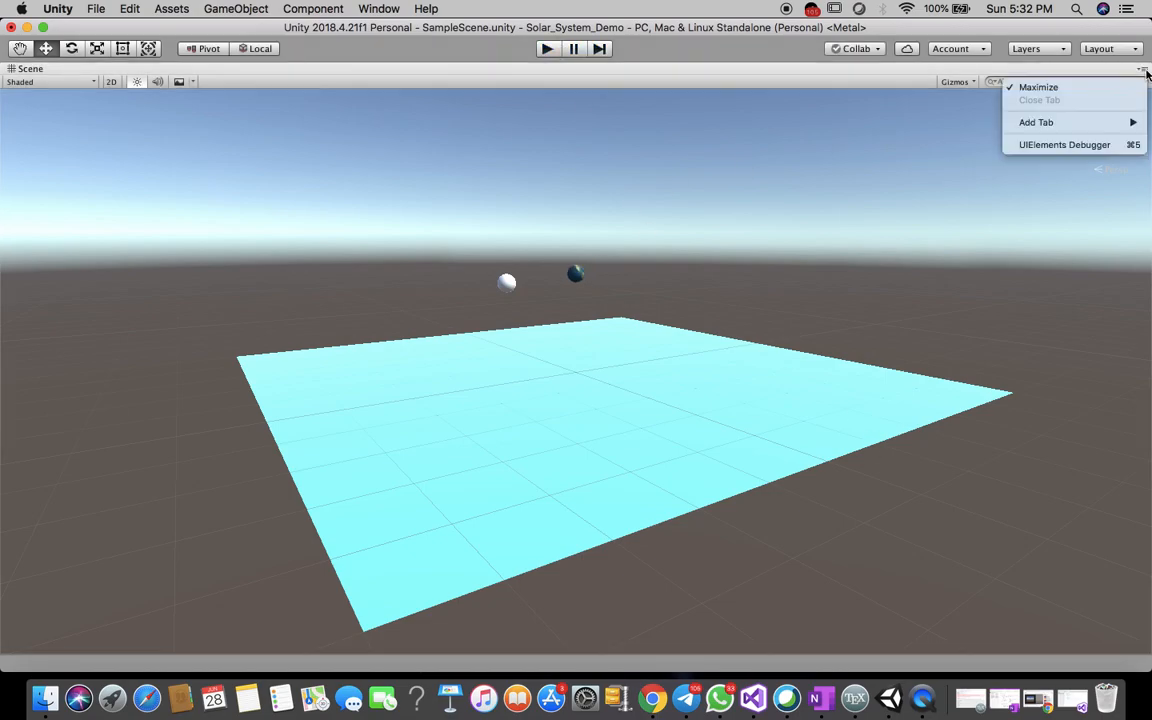
click(1093, 86)
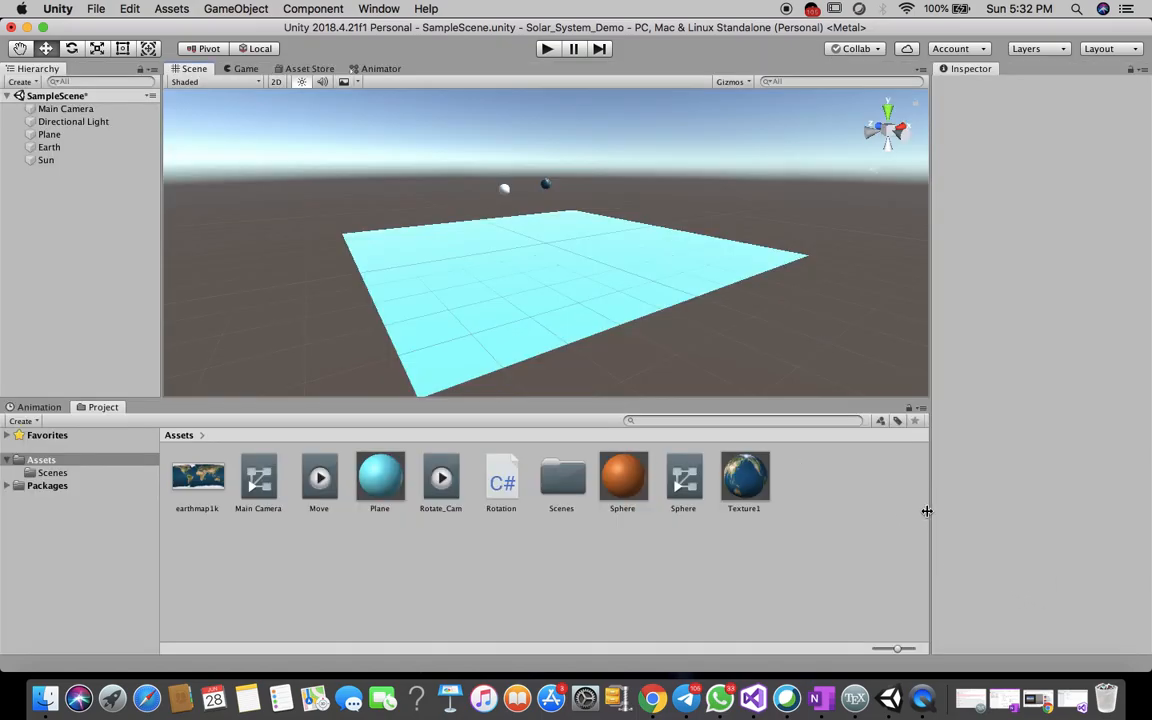
Set the Speed of Earth's Rotation script to 15 and deselect the object.
click(544, 188)
scroll(1078, 510, down, 5)
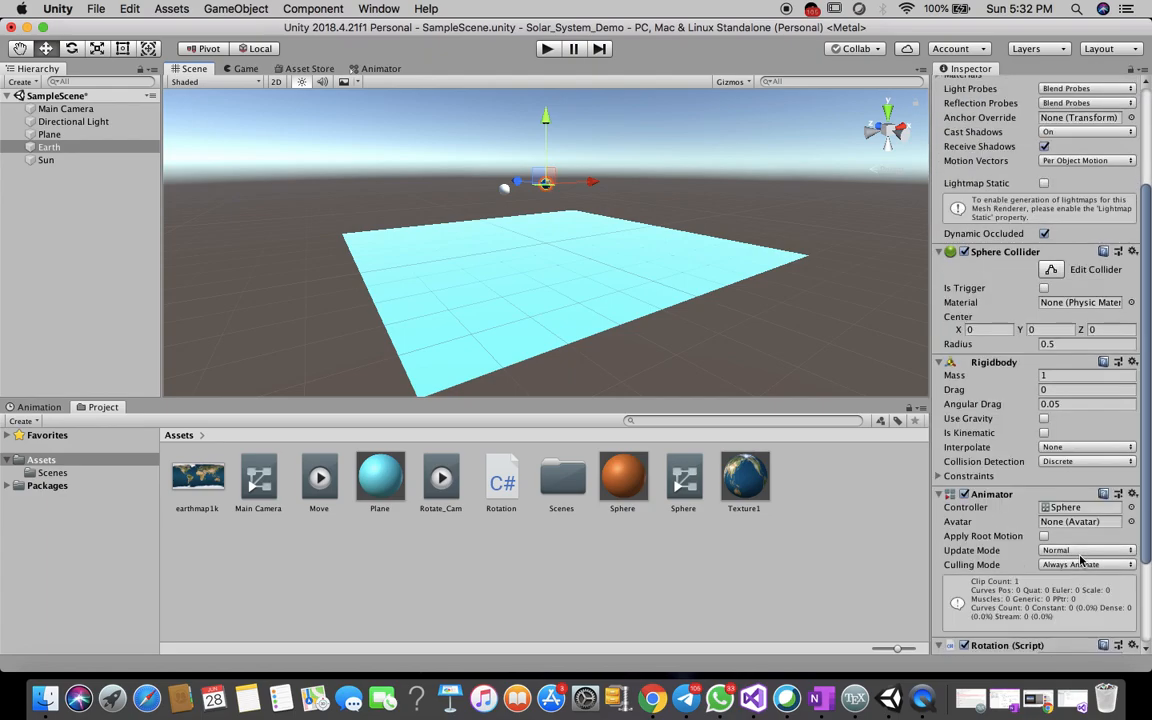
click(1054, 563)
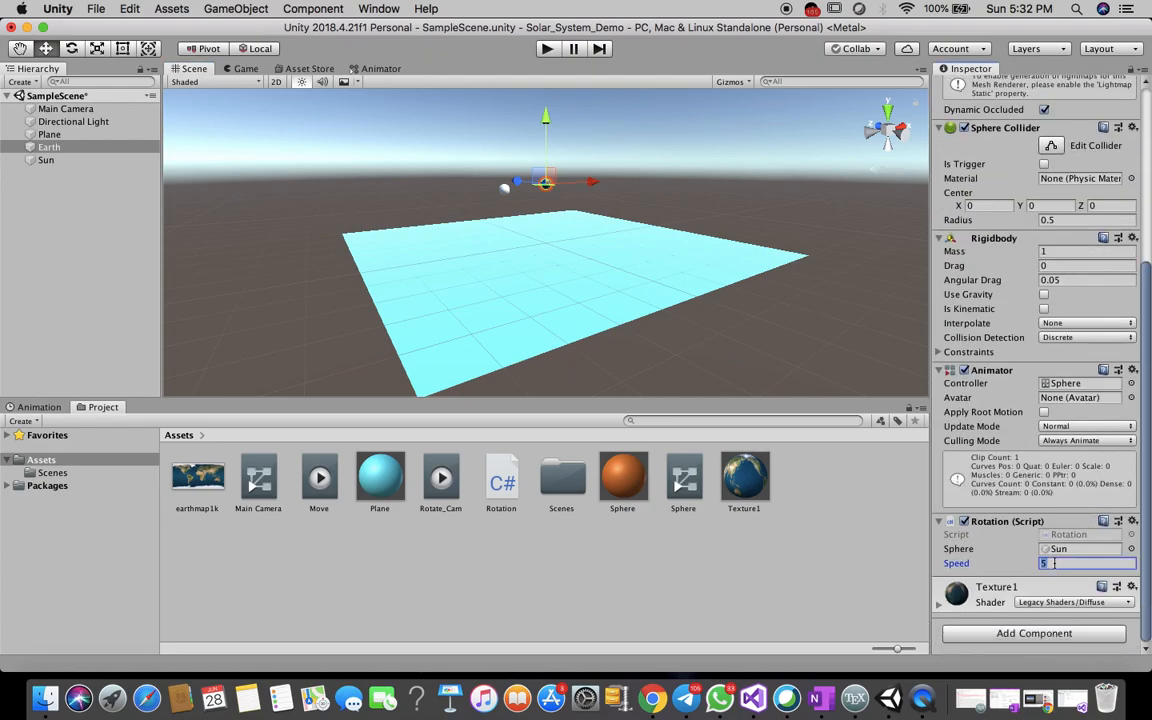
text(15)
click(779, 278)
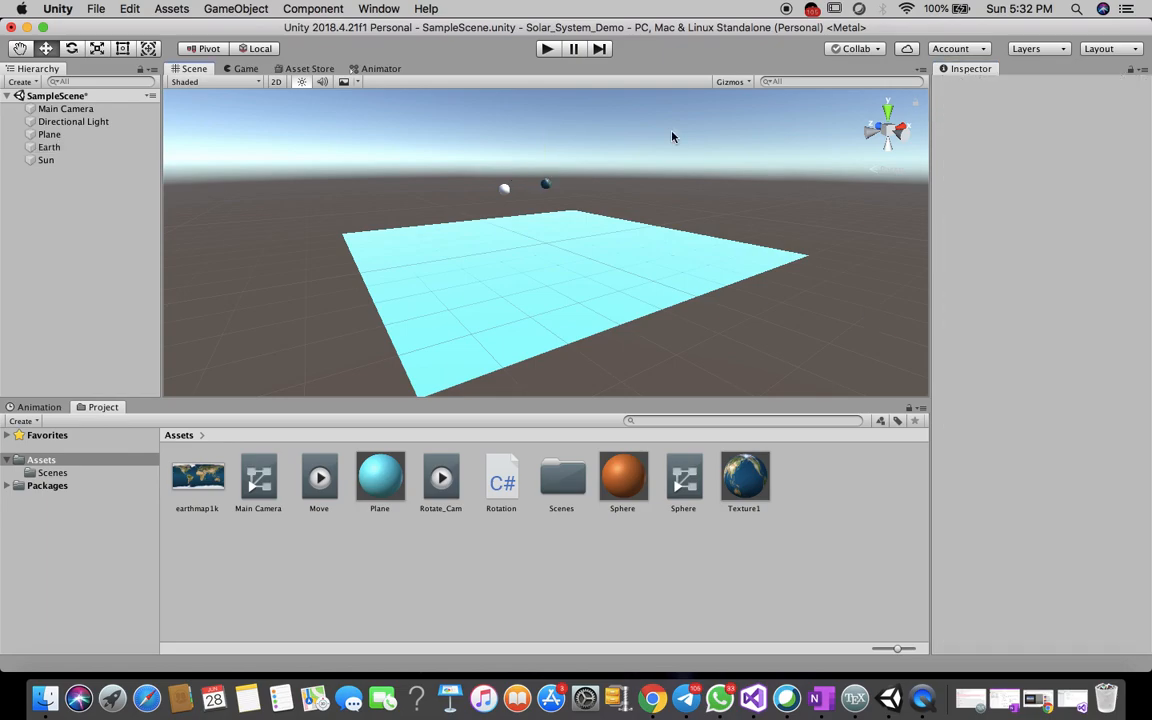
Maximize the Scene view to watch Earth orbit at the new speed in play mode, and restore the layout after stopping.
click(921, 73)
click(945, 88)
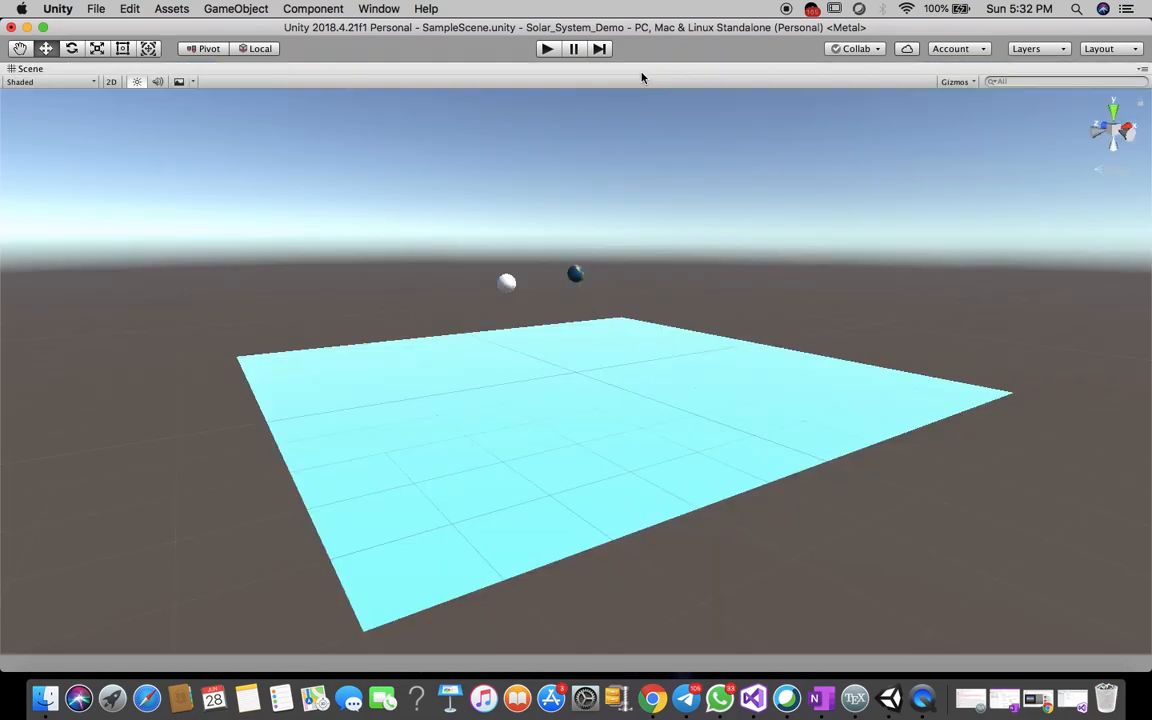
key(super+p)
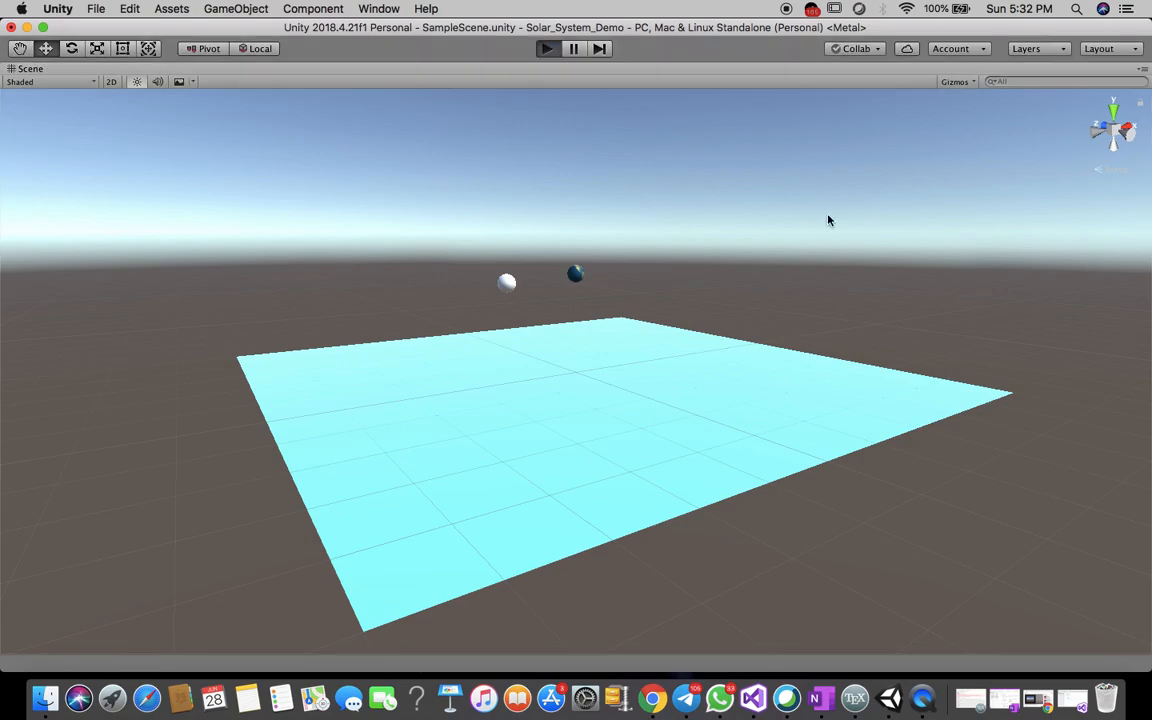
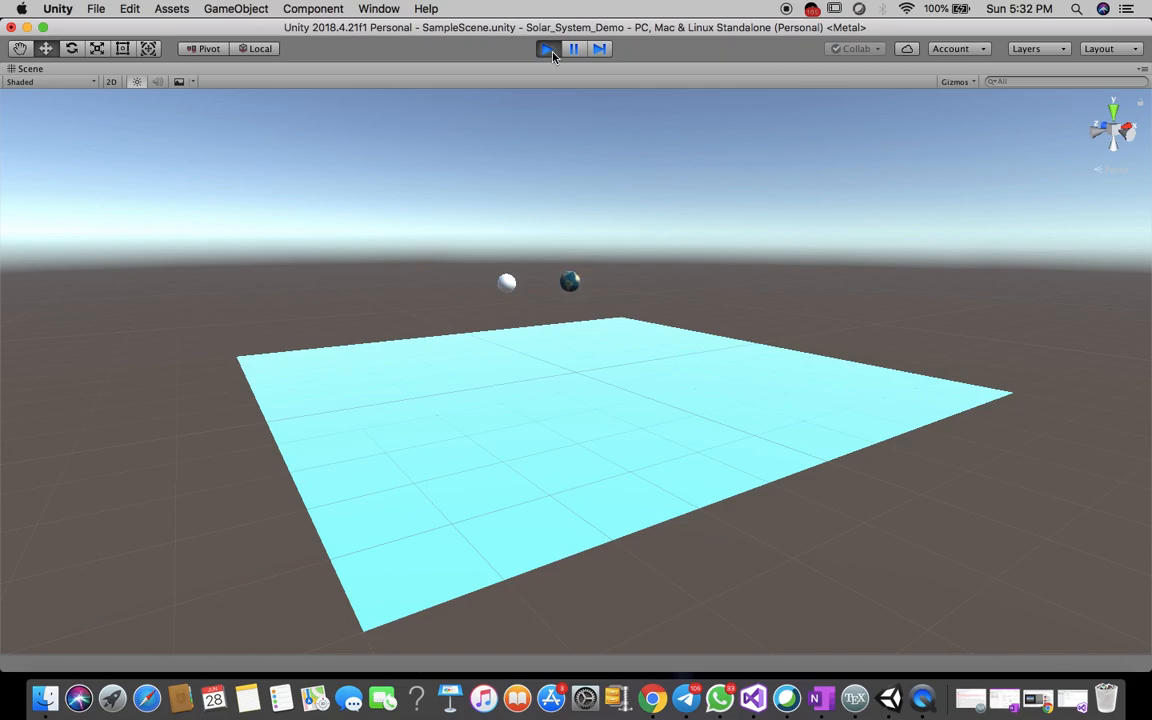
click(550, 50)
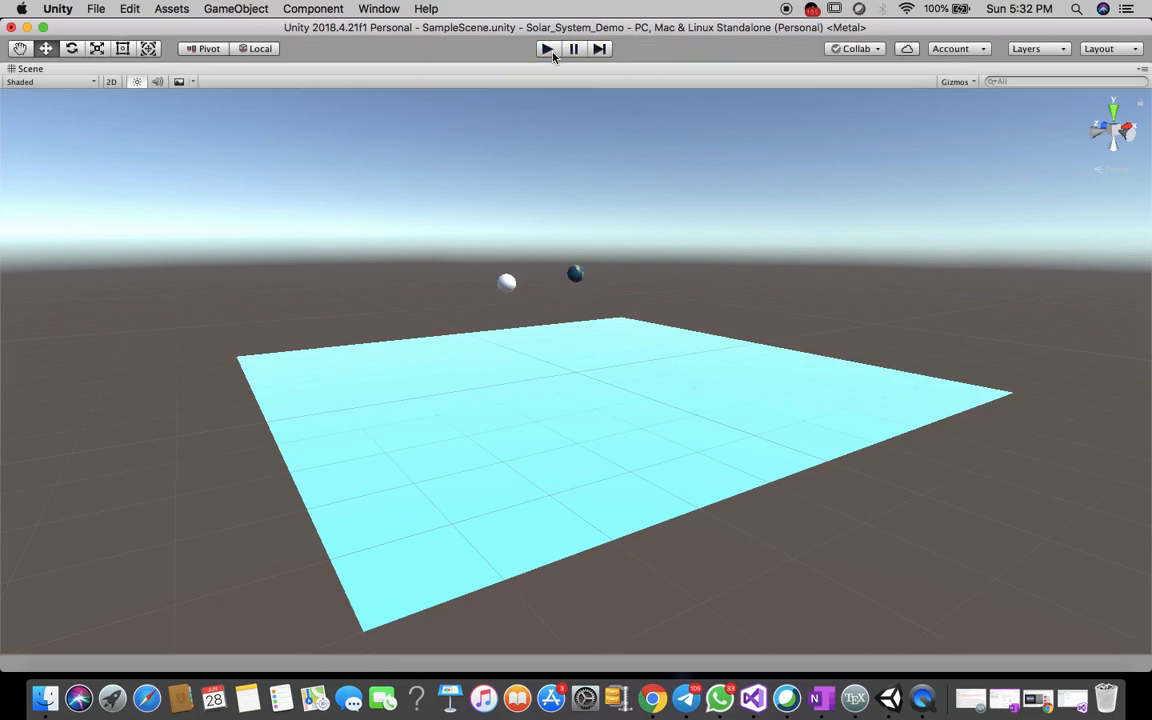
click(1144, 69)
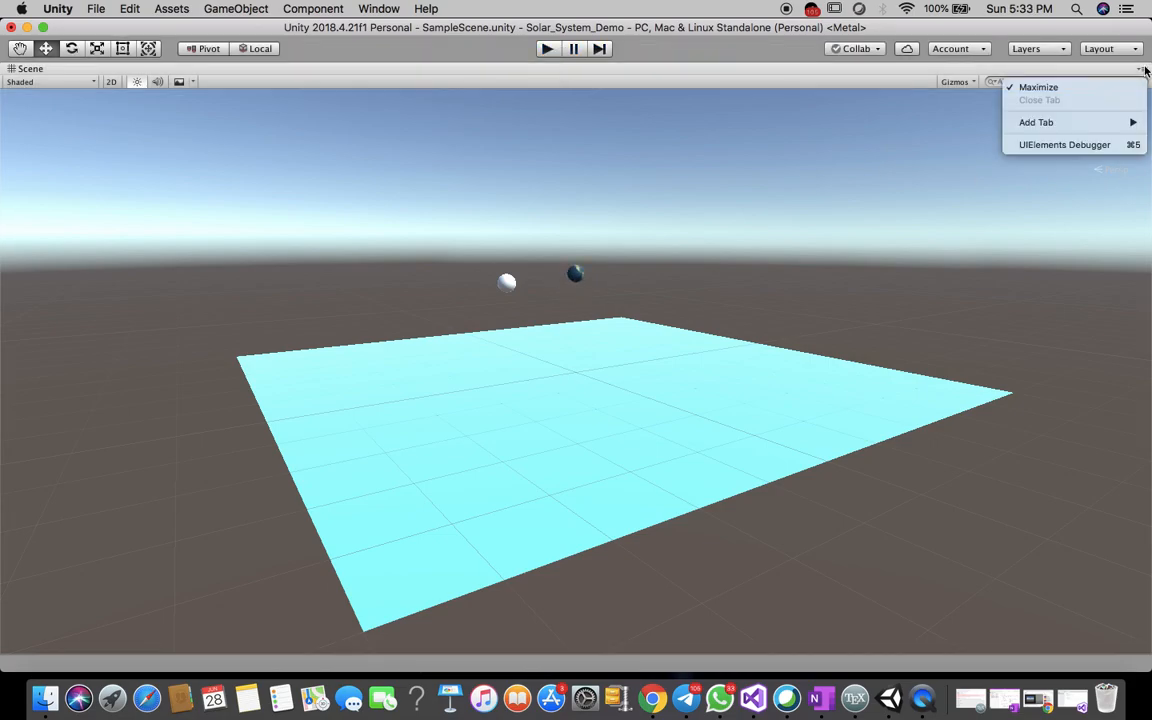
click(1054, 89)
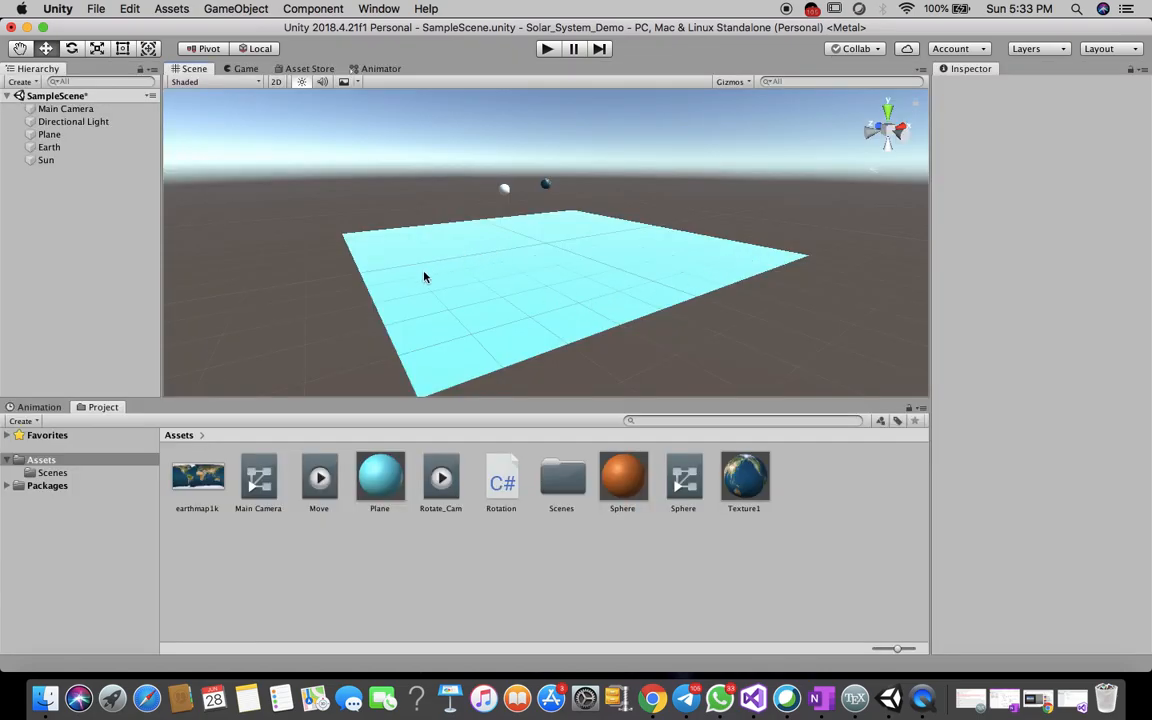
Set the Sun sphere's scale to 10 on the X, Y and Z axes and deselect it.
click(505, 189)
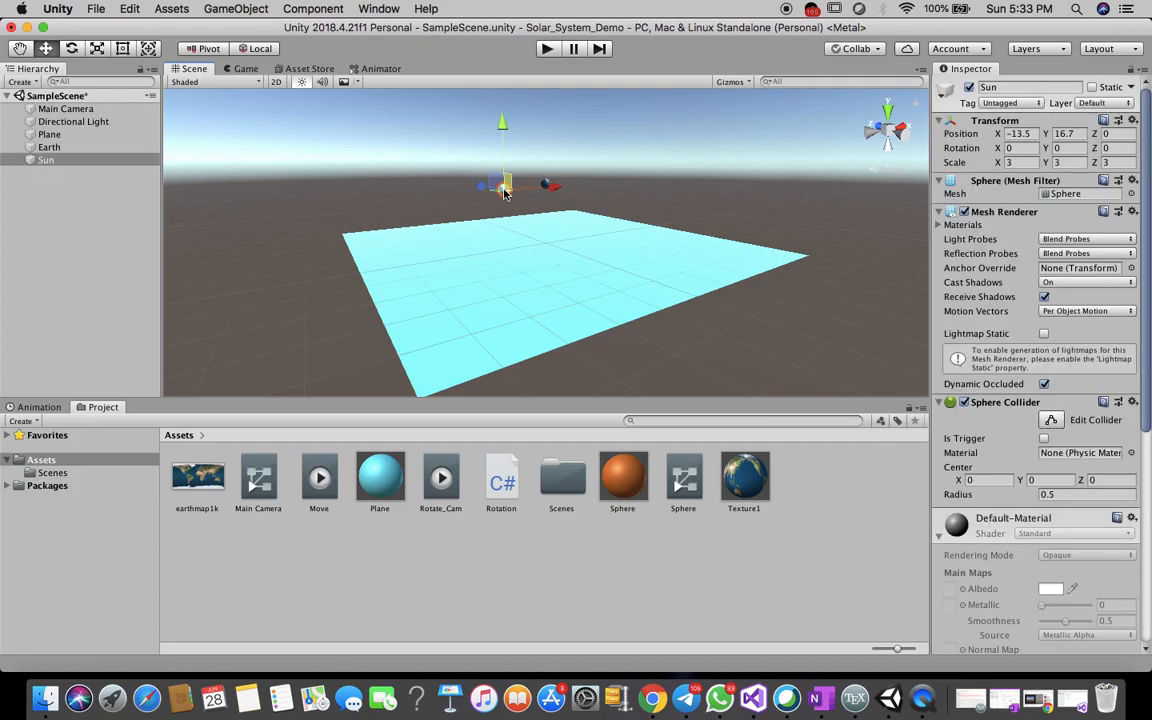
click(1020, 162)
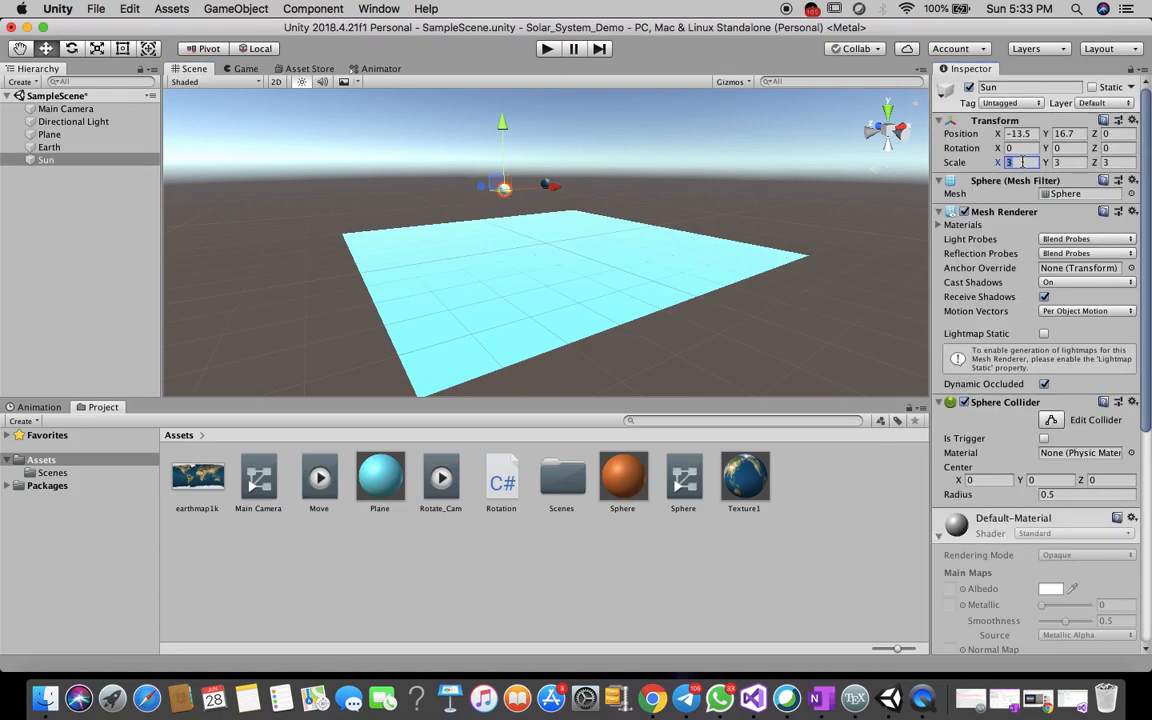
text(55)
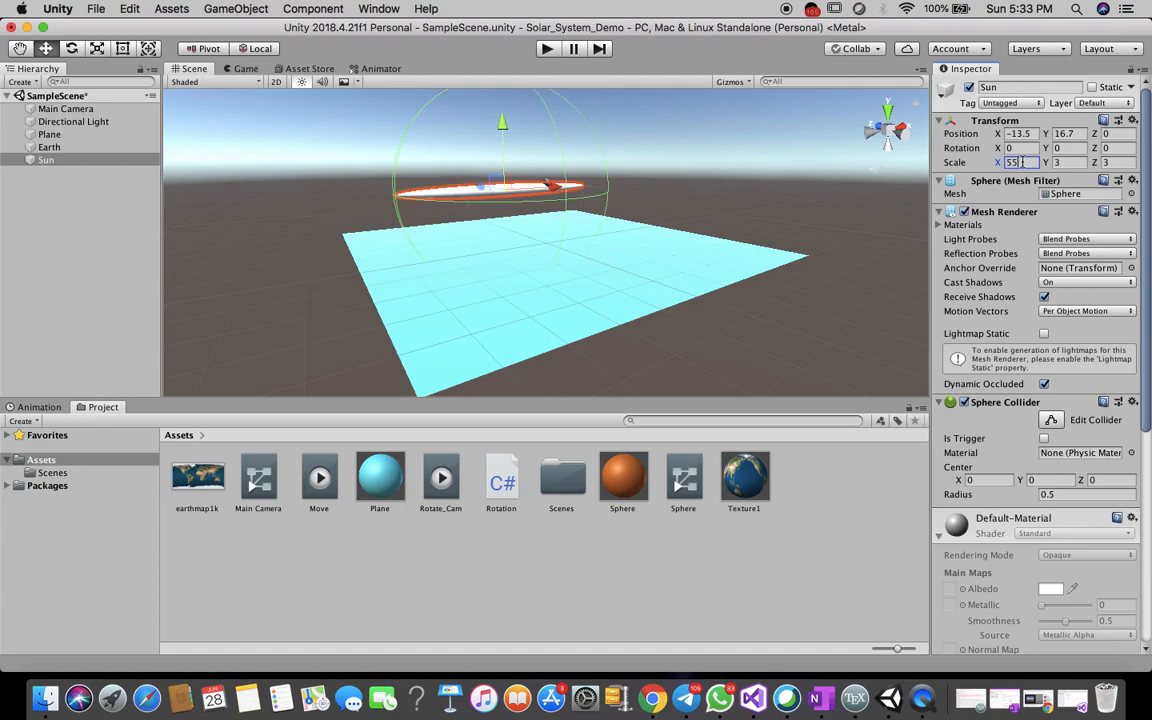
key(BackSpace)
key(BackSpace)
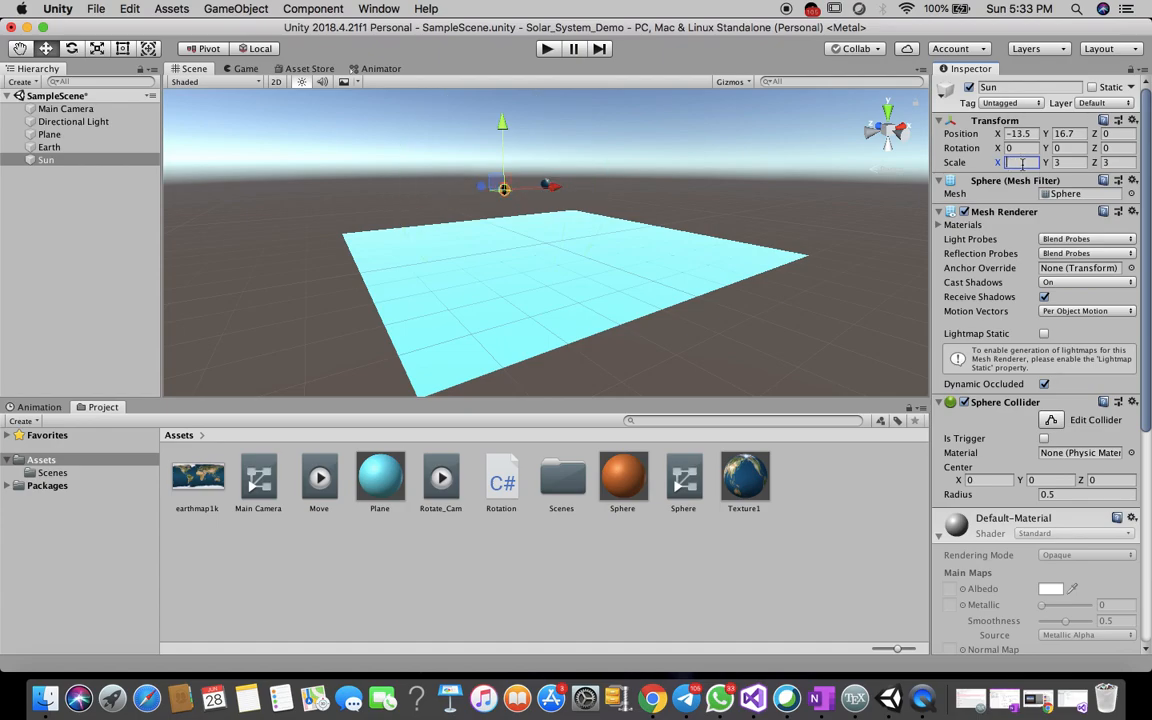
text(10)
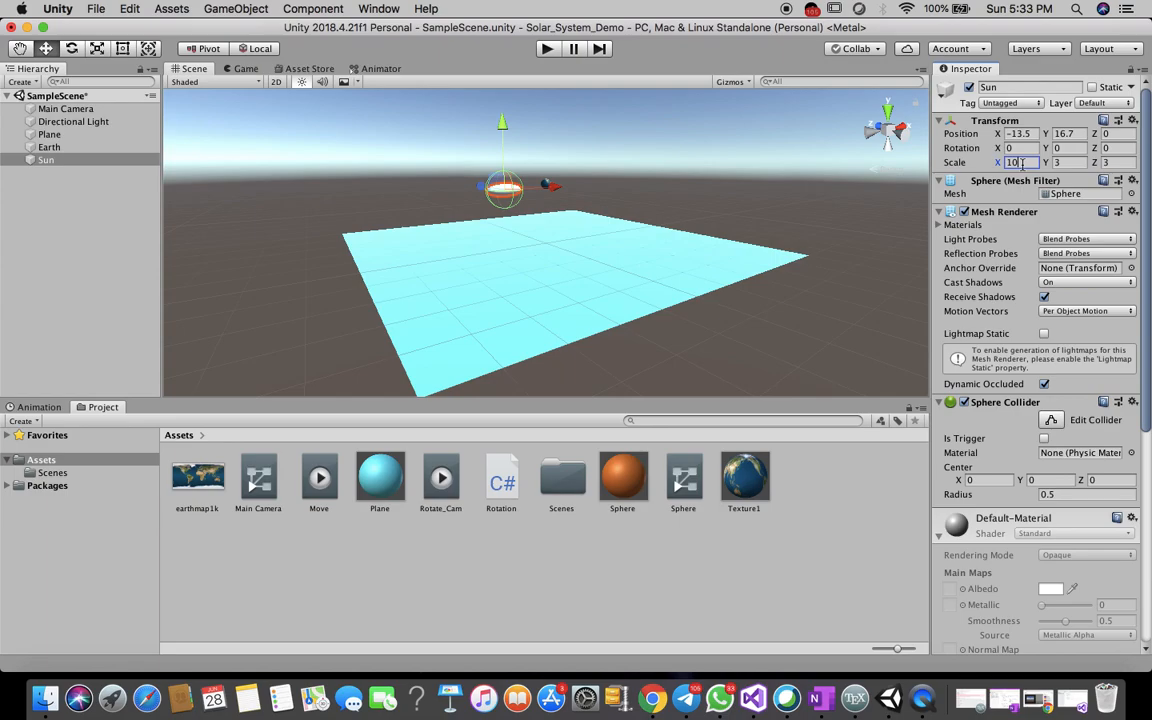
click(1066, 162)
key(BackSpace)
text(10)
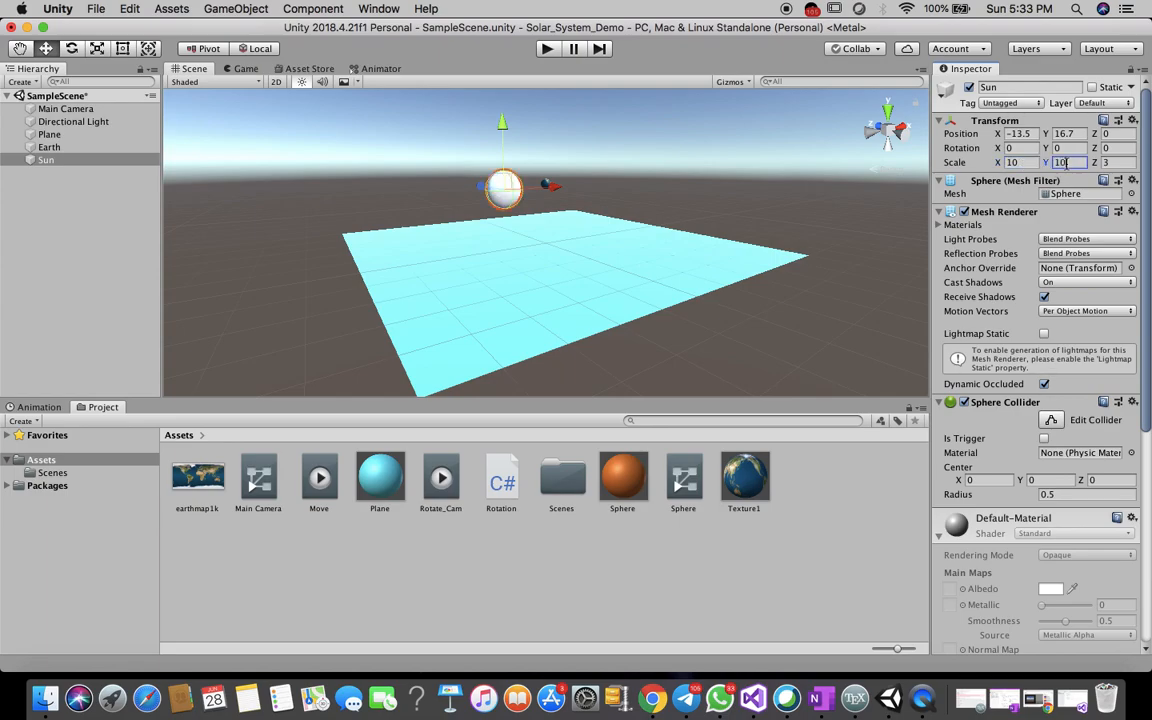
key(Tab)
text(20)
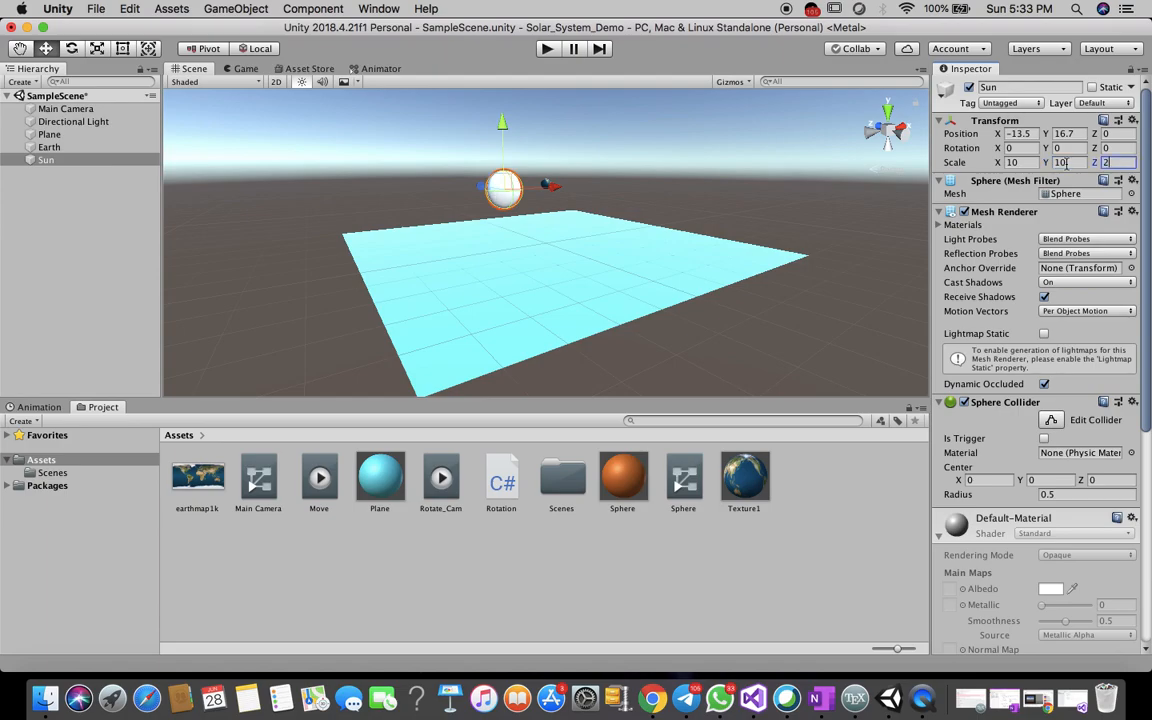
key(BackSpace)
key(BackSpace)
text(10)
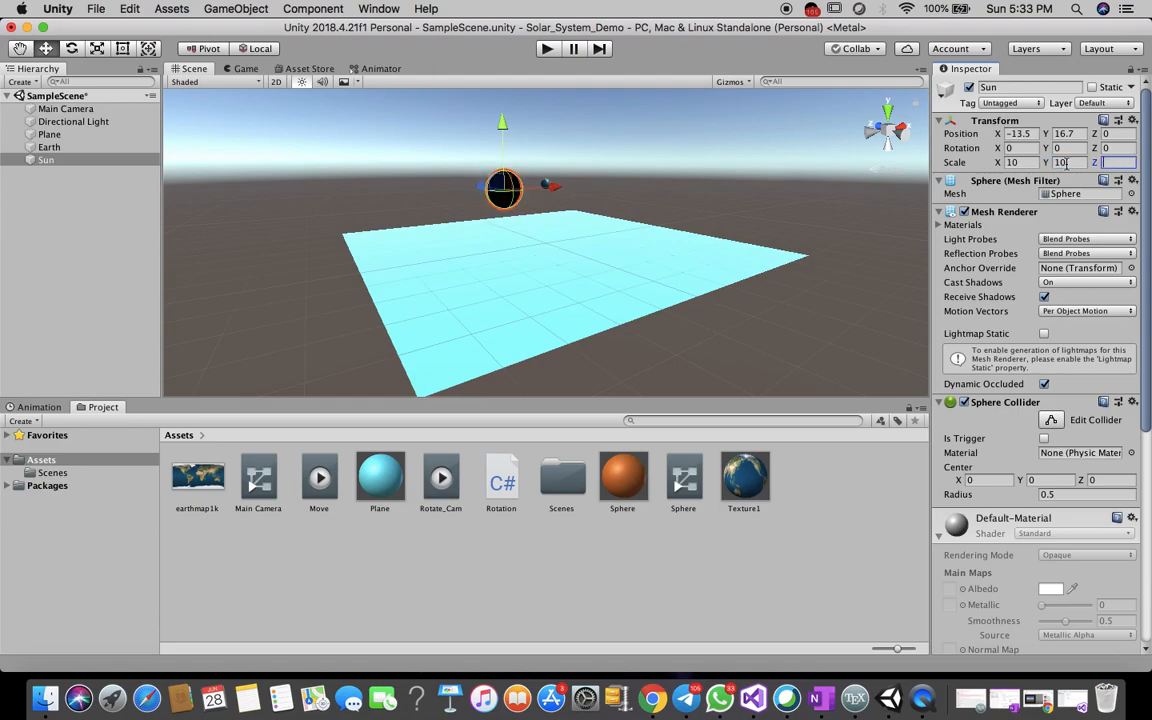
click(746, 198)
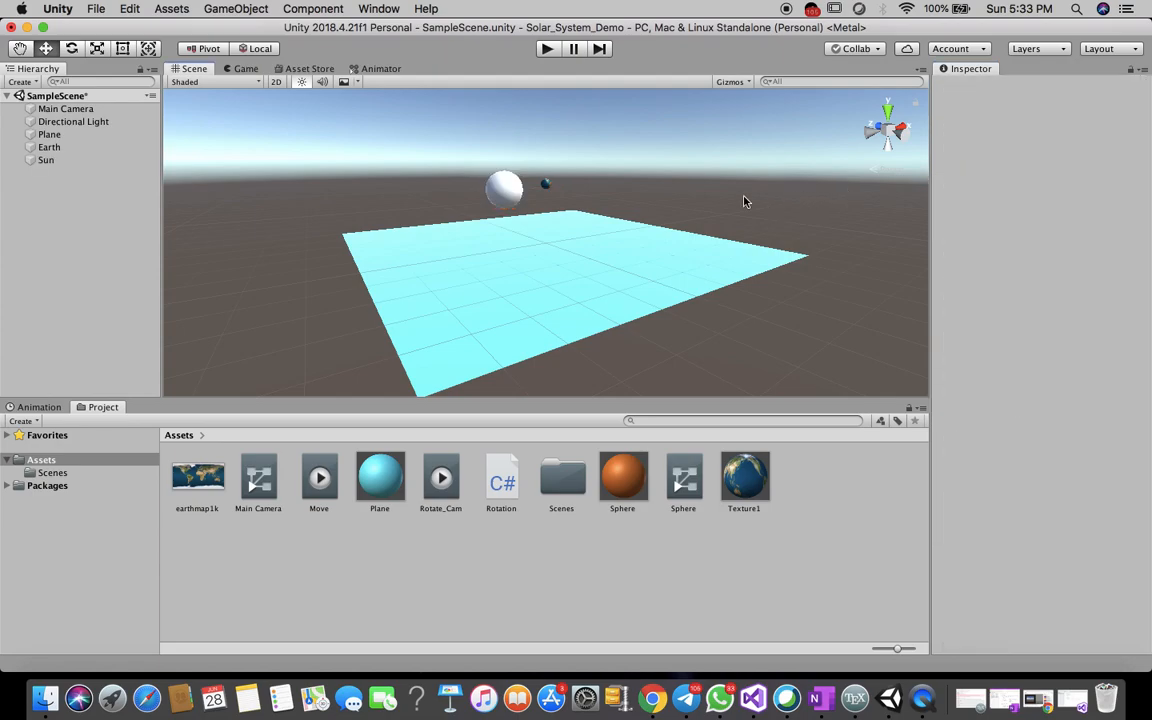
Move Earth along the X axis away from the Sun to an X position of about 19, and deselect it.
click(545, 187)
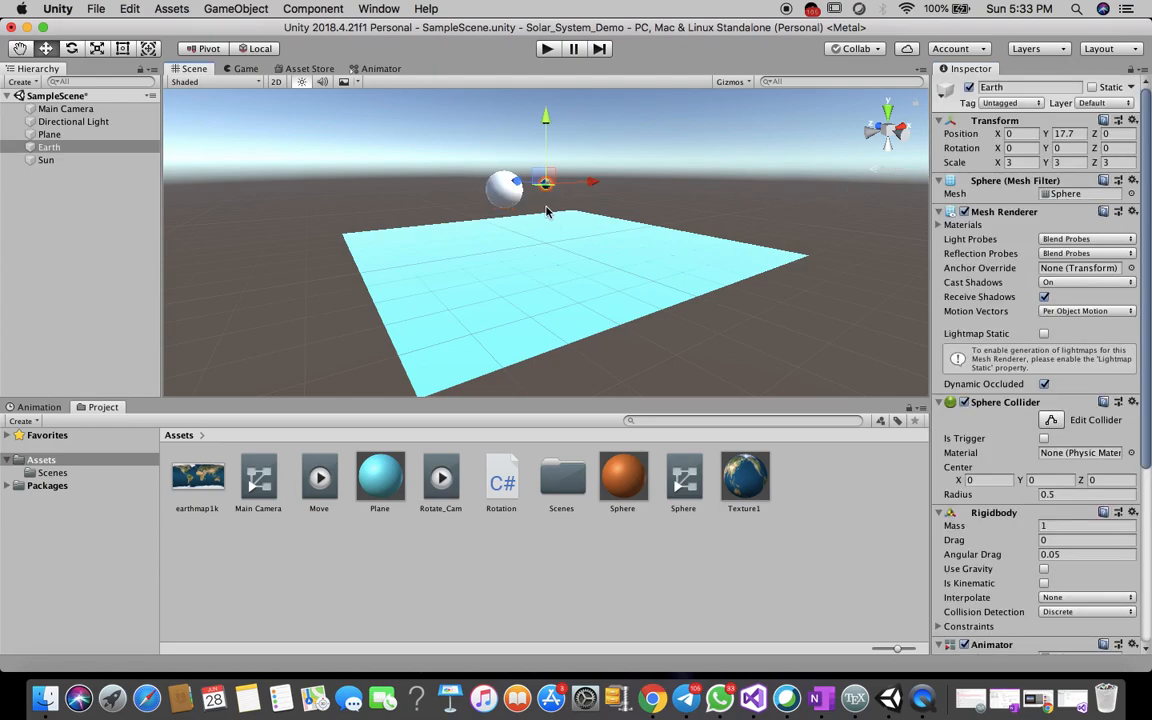
drag(594, 182, 648, 178)
click(625, 181)
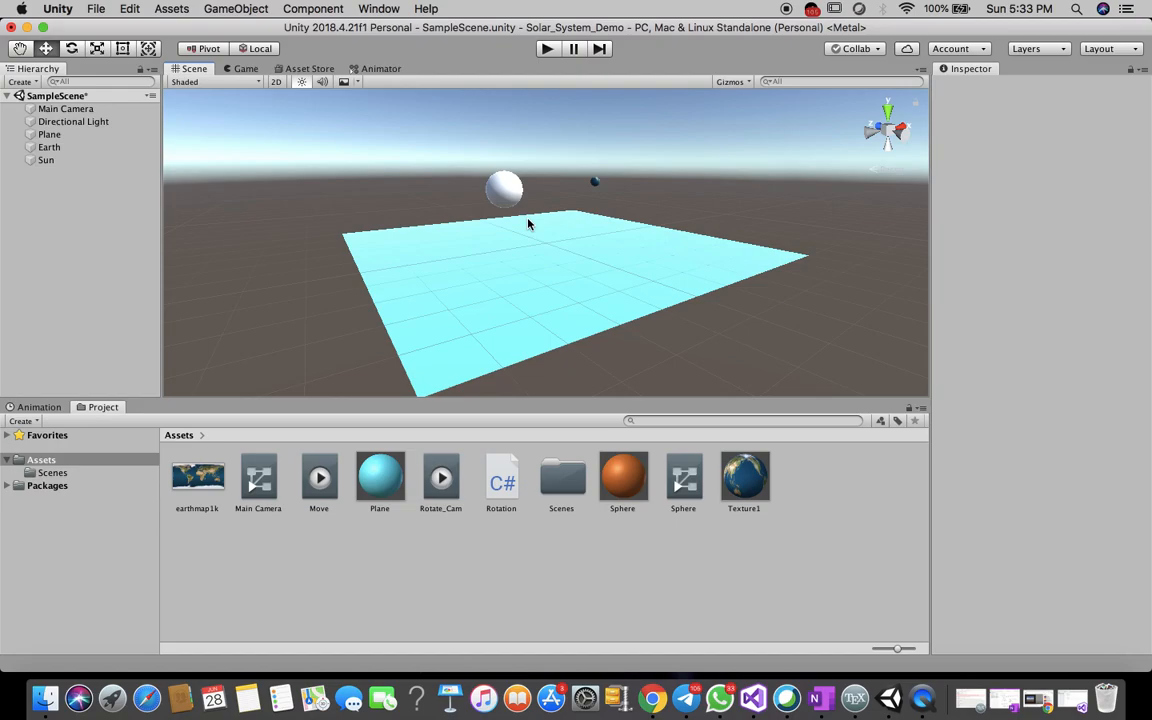
Duplicate Earth and move the copy along the X axis between the Sun and Earth, to X about -3.3.
alt+drag(528, 224, 470, 360)
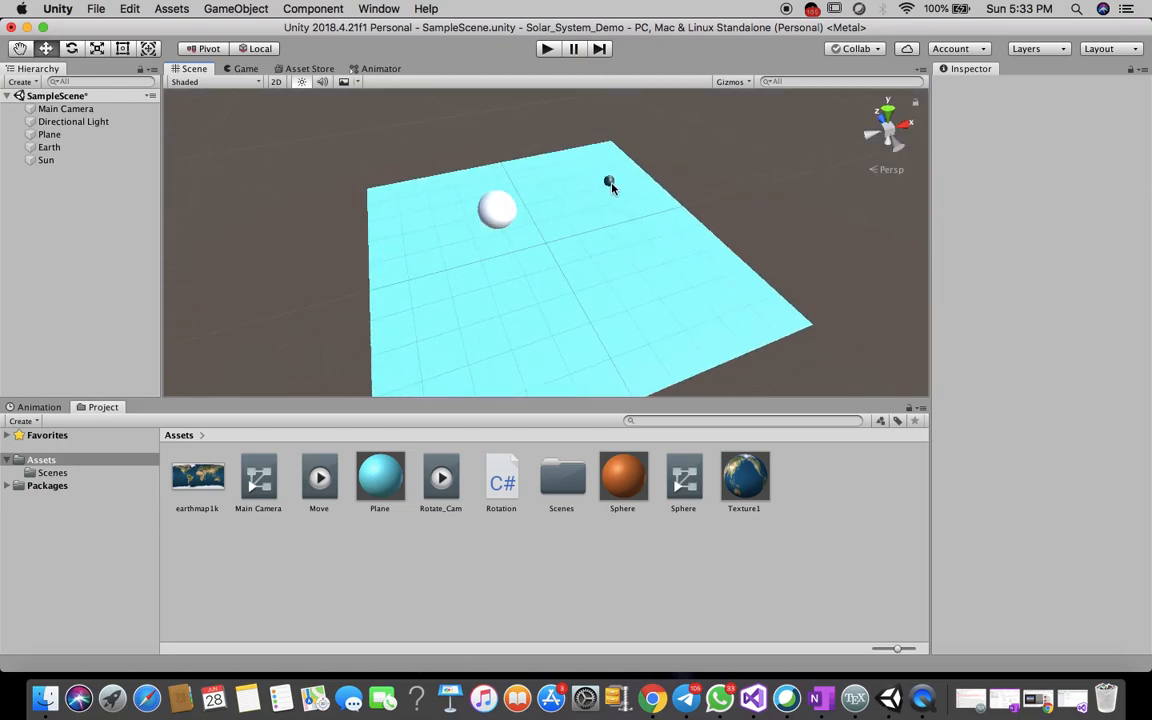
click(610, 183)
key(super+d)
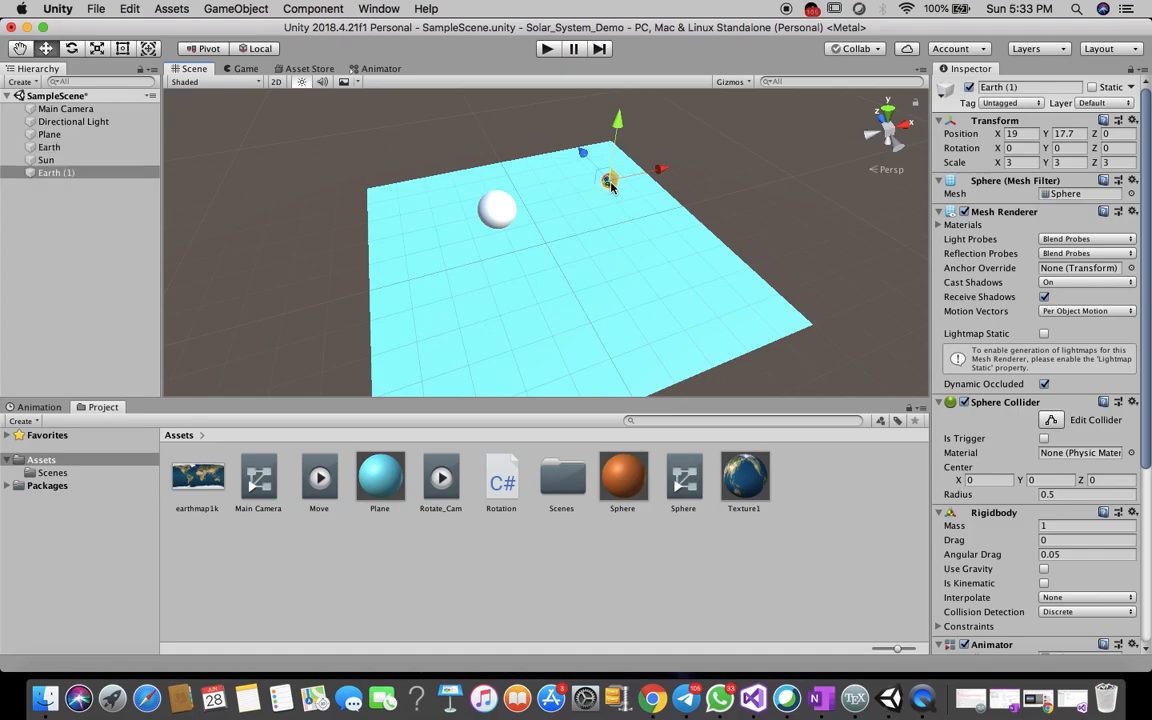
drag(665, 173, 592, 187)
Set the Earth copy's scale to 0.5 on the X, Y and Z axes and deselect it.
click(1020, 162)
key(BackSpace)
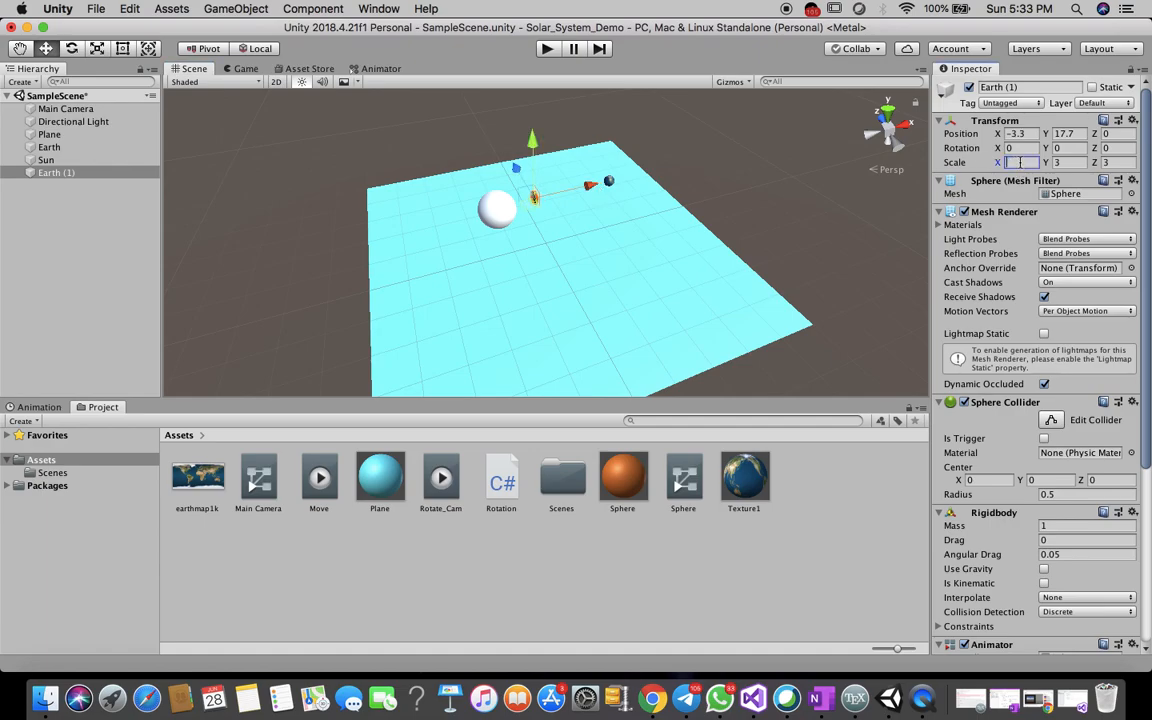
text(0.5)
key(Tab)
text(0.5)
key(Tab)
text(0.5)
click(697, 189)
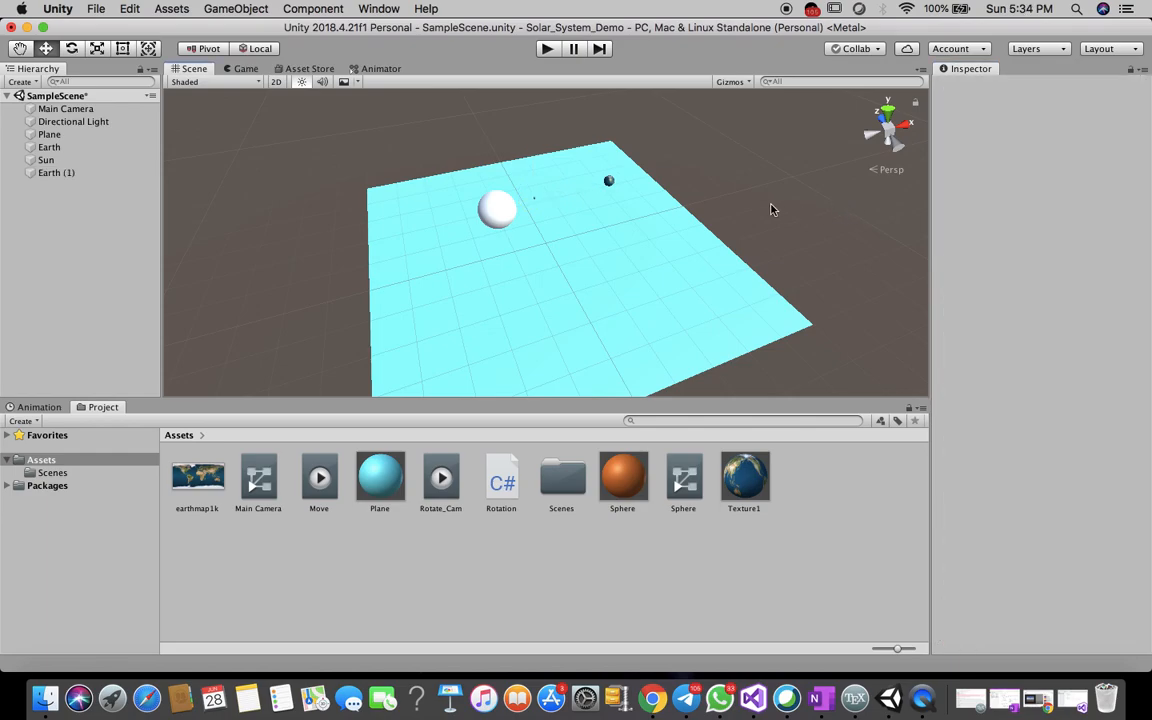
Set the scale of Earth (1) to 1 on the X, Y and Z axes and deselect it.
click(535, 203)
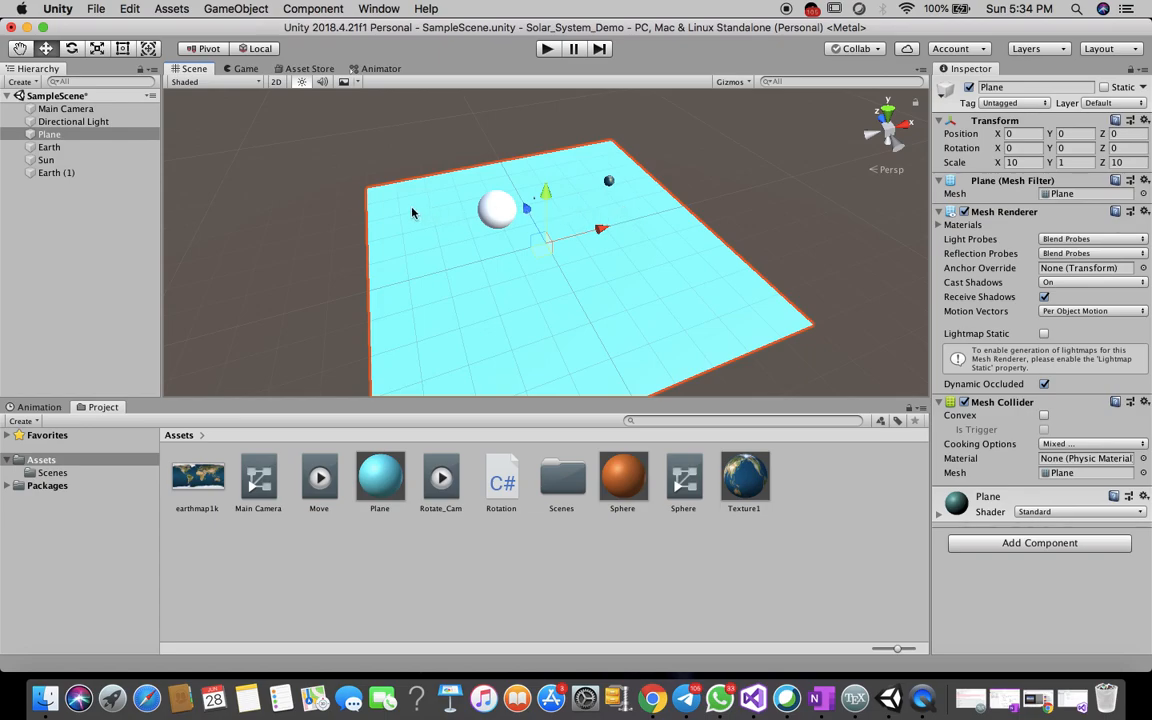
click(62, 174)
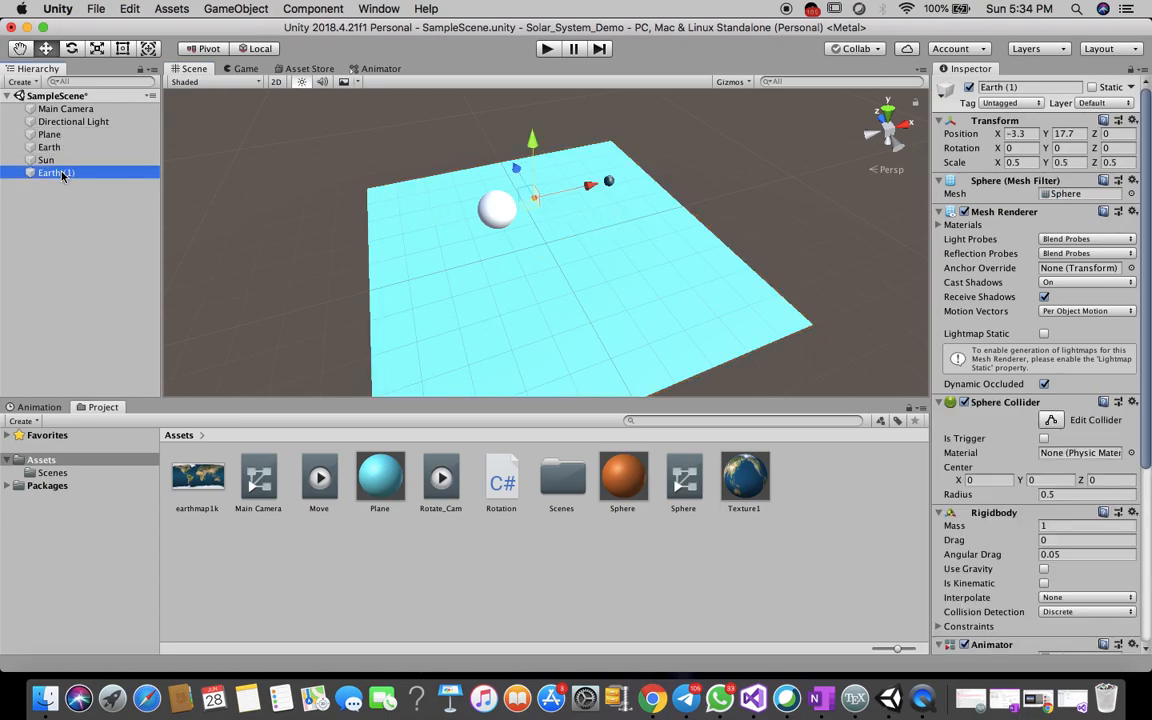
click(1018, 162)
text(1)
key(Tab)
text(1)
key(Tab)
text(1)
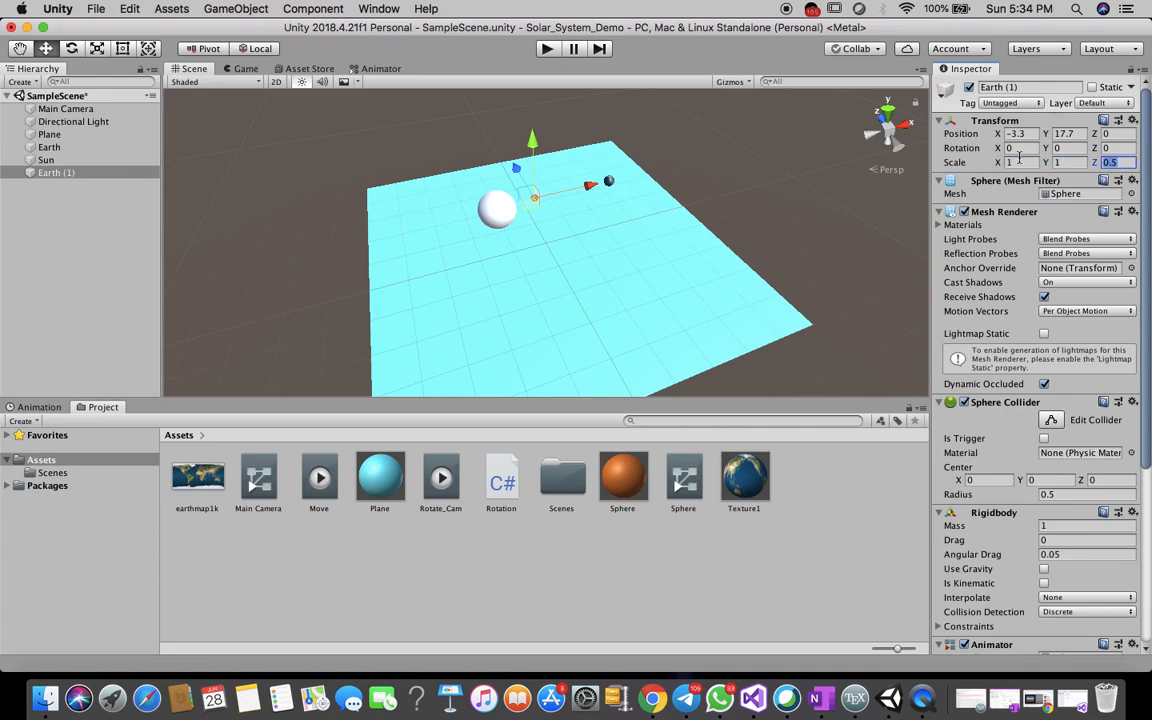
click(838, 231)
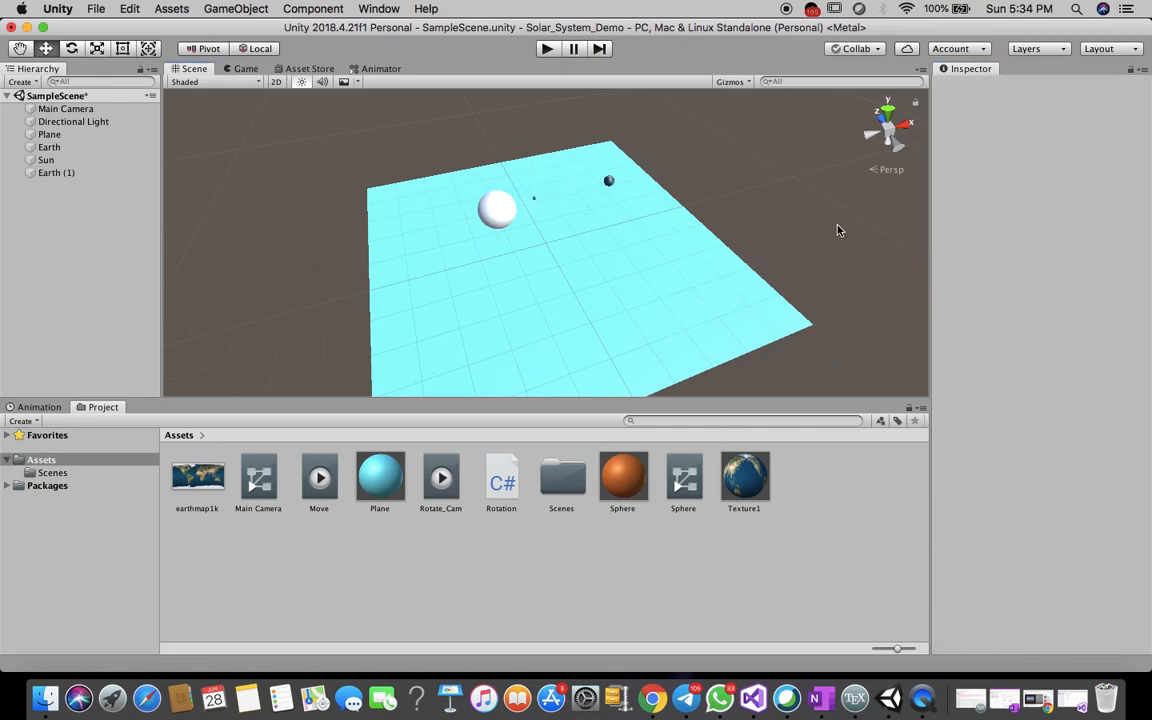
Select Earth (1) in the scene's object list and open its editing options.
click(535, 201)
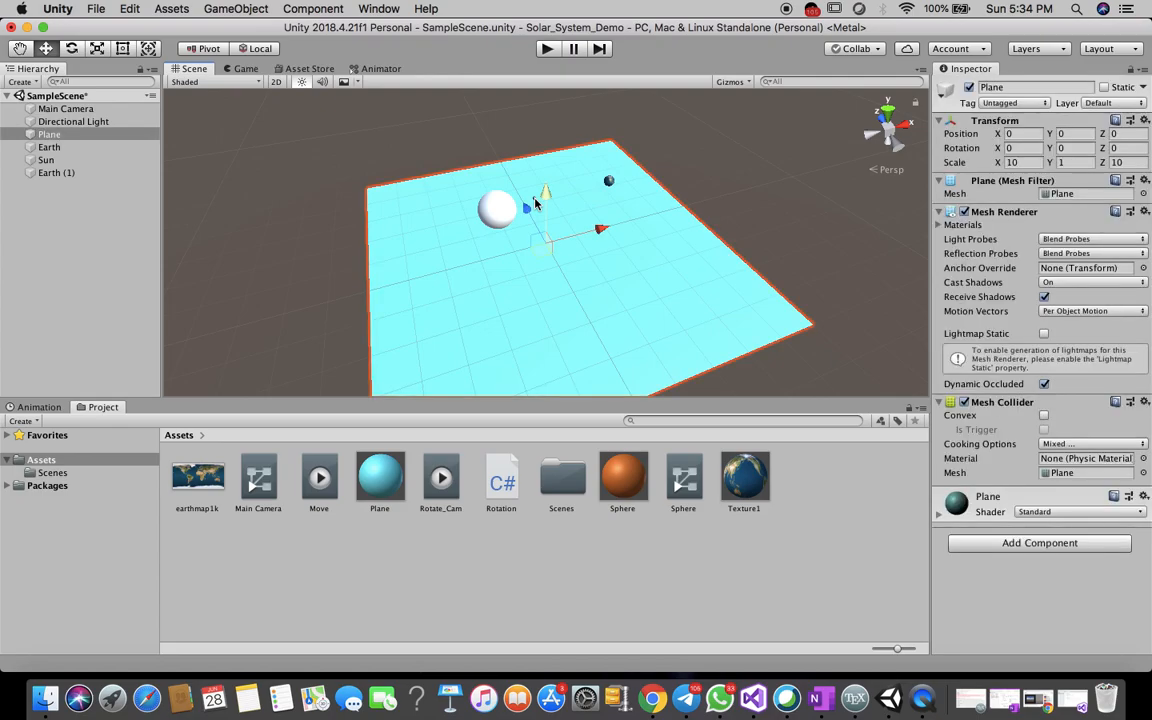
click(60, 173)
right_click(56, 173)
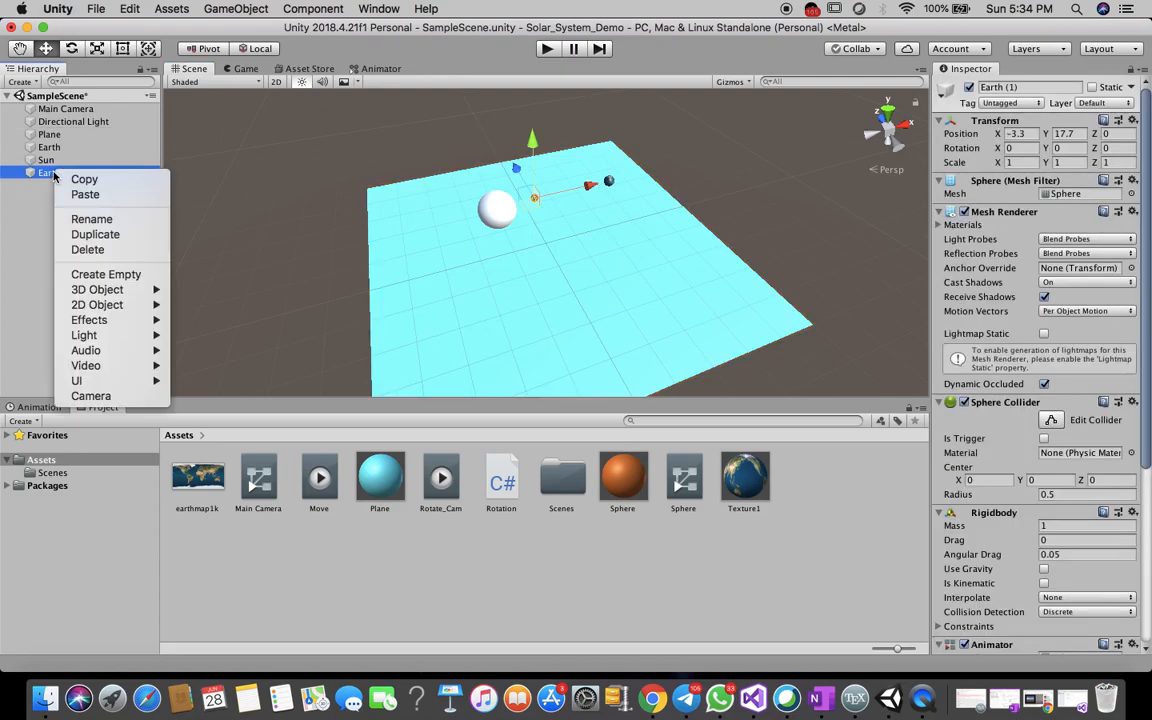
Rename the duplicated Earth sphere, Earth (1), as Mercury.
click(105, 218)
text(MERCURY)
key(BackSpace)
key(BackSpace)
key(BackSpace)
key(BackSpace)
key(BackSpace)
key(BackSpace)
text(ercury)
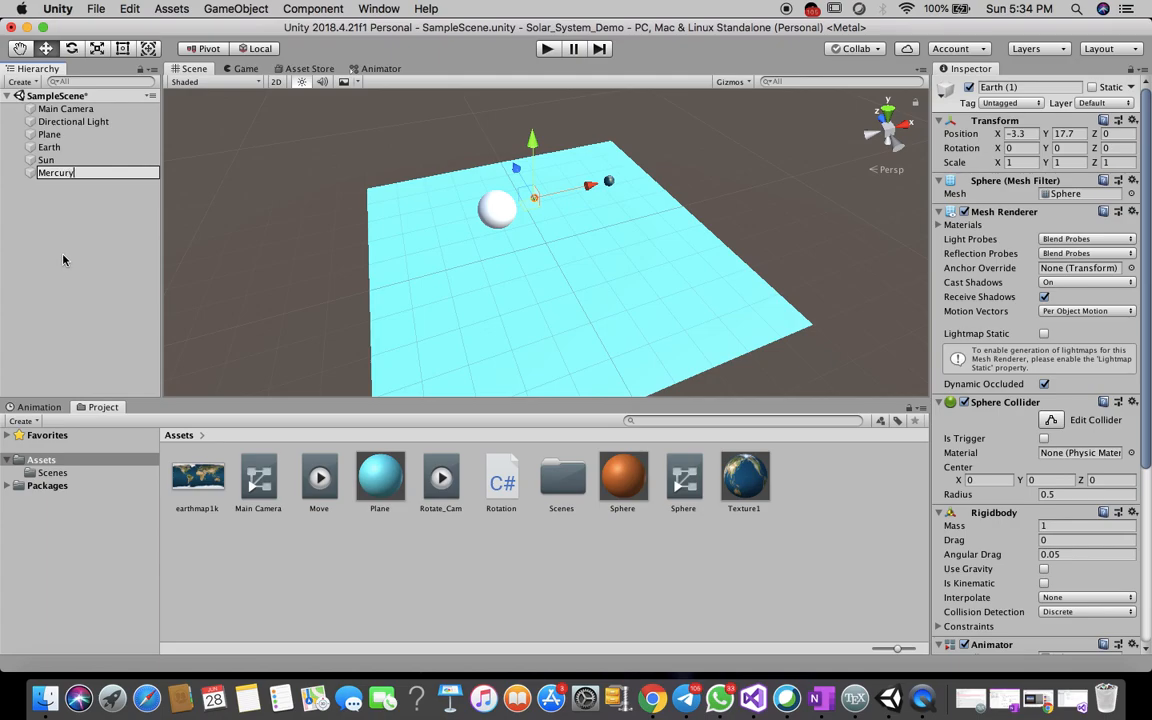
click(66, 258)
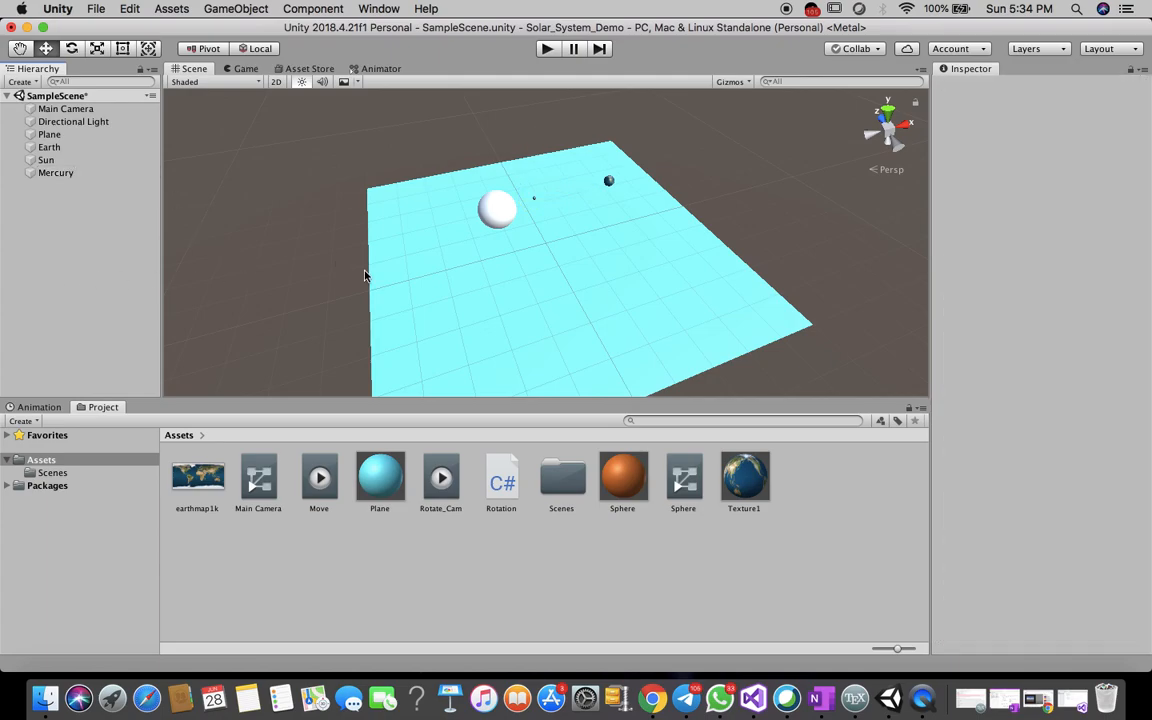
Duplicate the Earth sphere and rename the copy Venus.
click(535, 192)
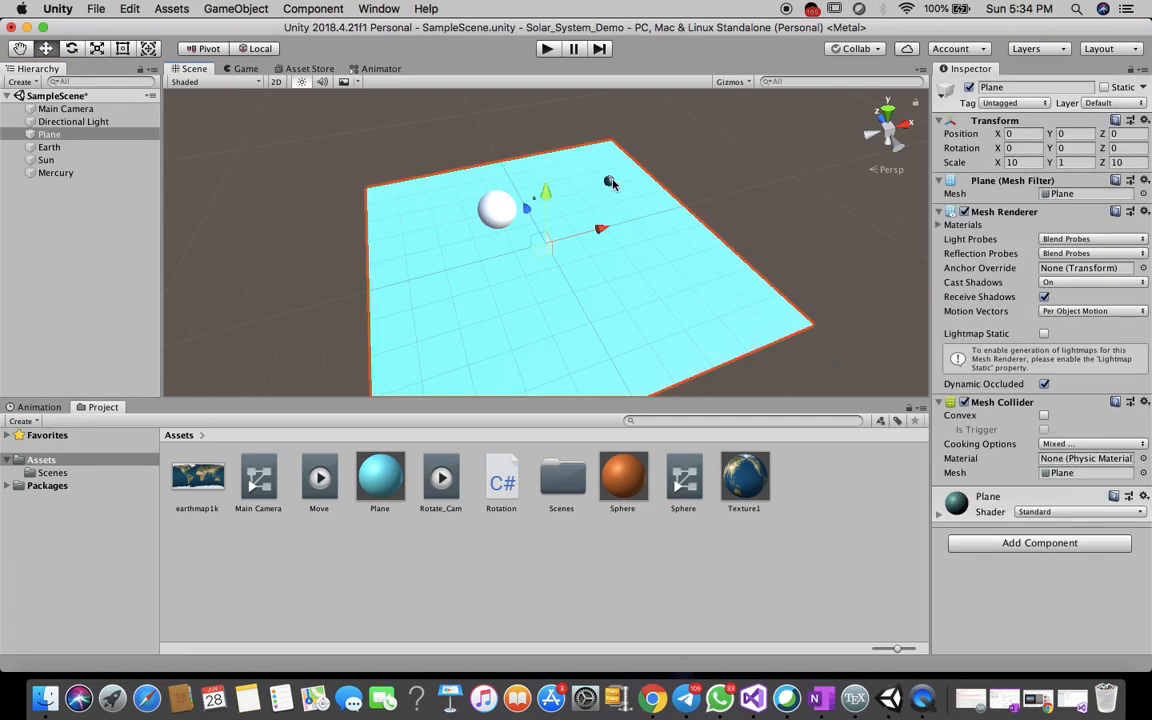
click(610, 181)
key(super+d)
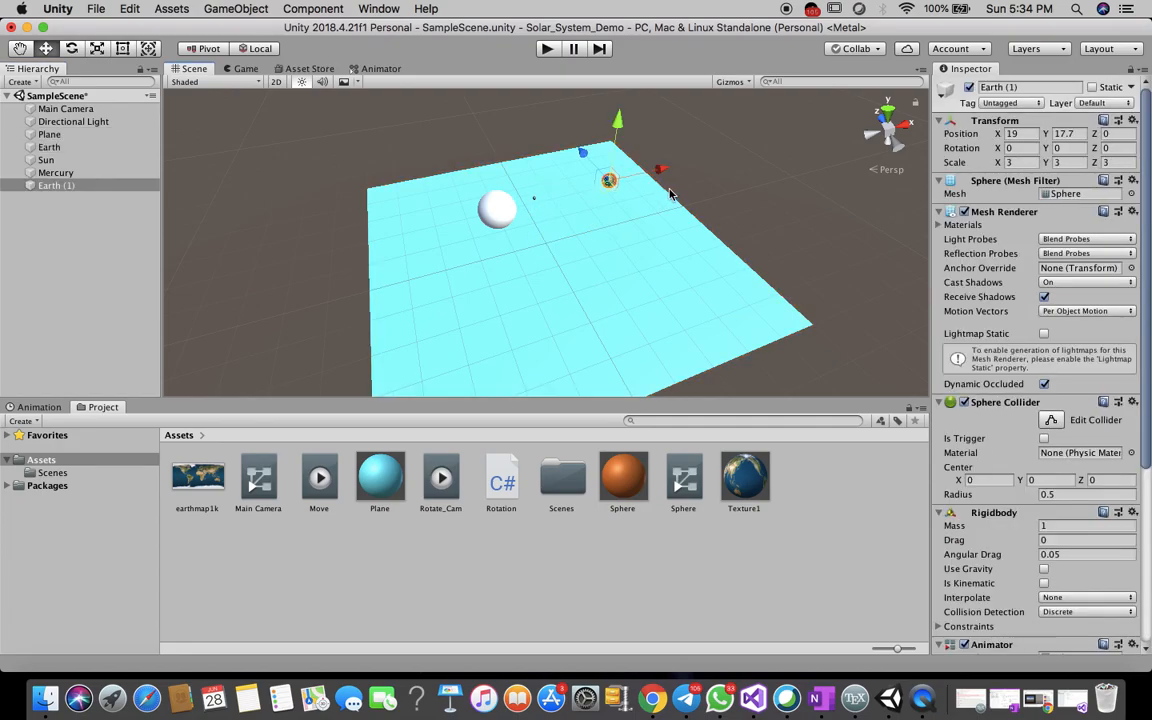
right_click(45, 189)
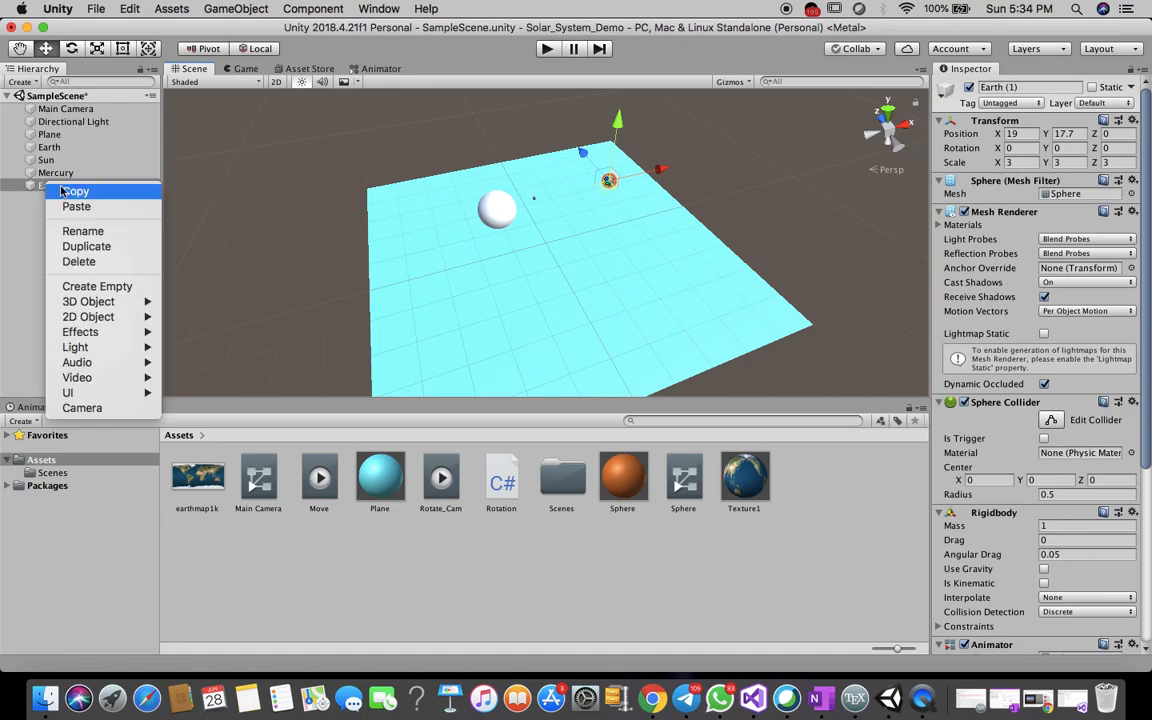
click(90, 233)
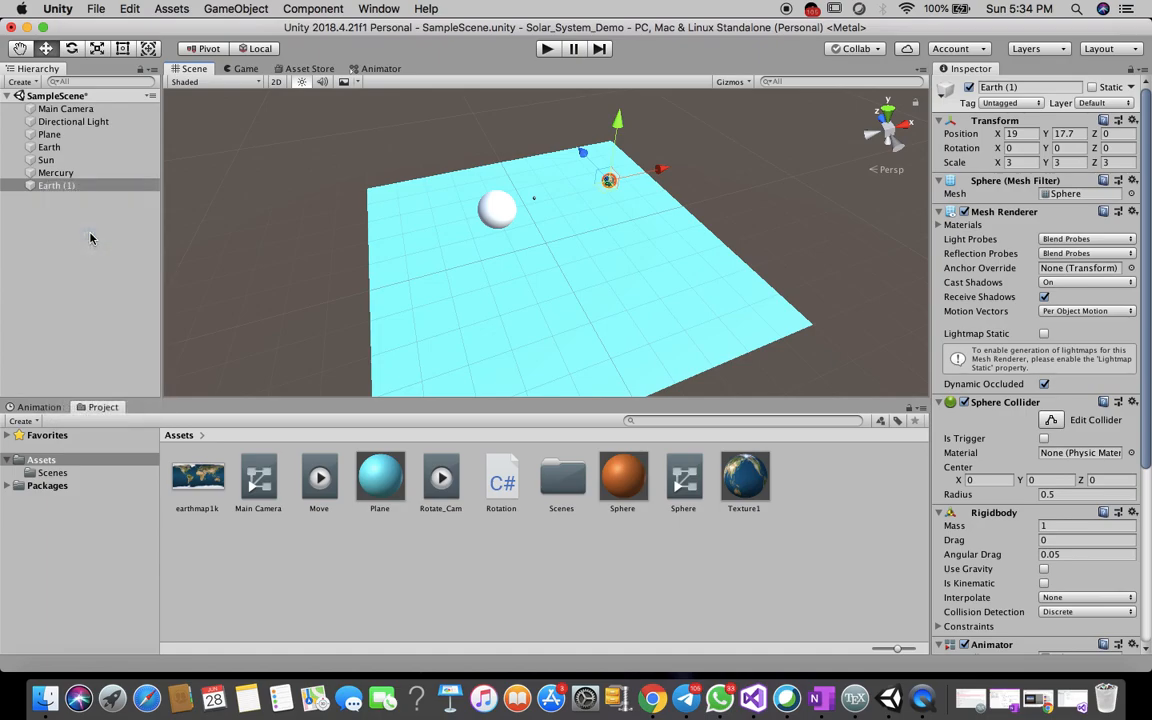
right_click(65, 166)
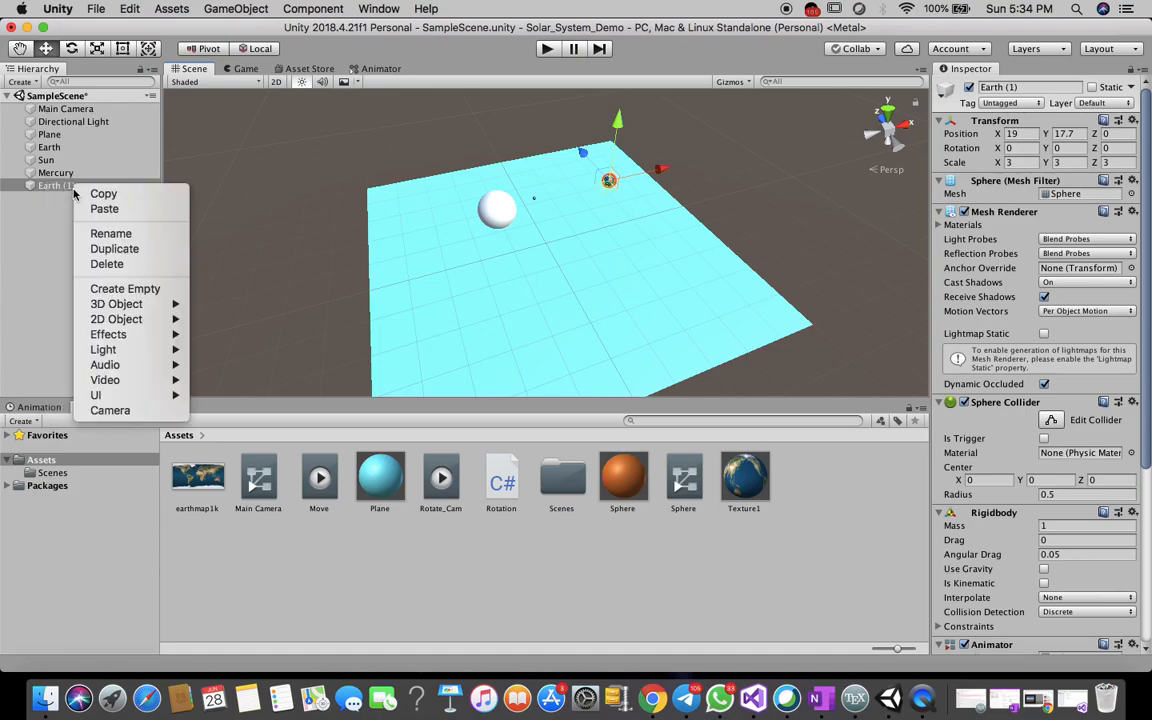
click(111, 234)
click(62, 212)
right_click(52, 189)
click(90, 235)
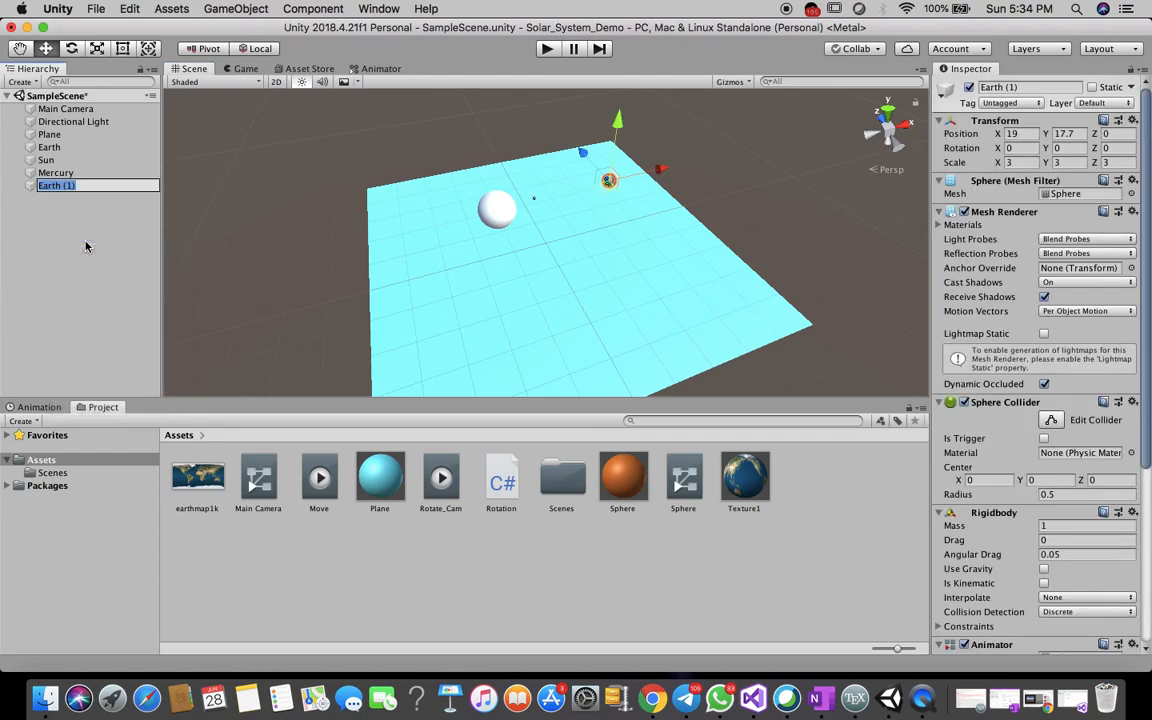
text(Venus)
click(81, 260)
Move Venus along X to about 5.5, between Mercury and Earth, and set its scale to 2 on all axes.
click(608, 180)
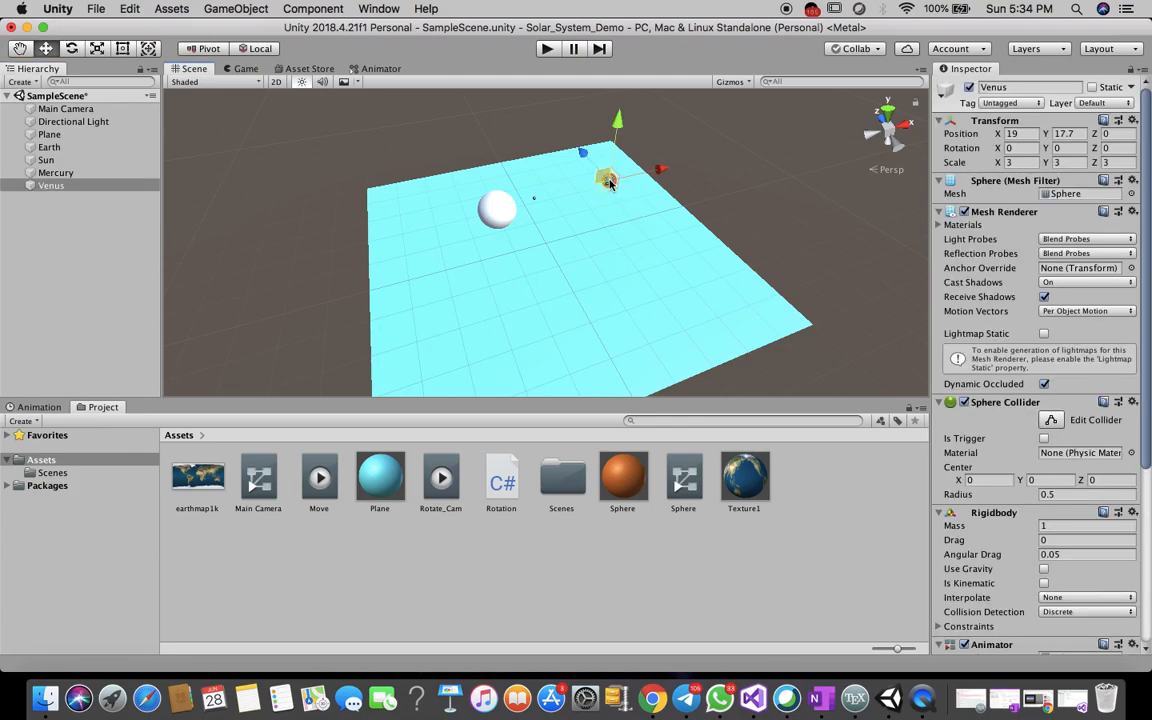
drag(665, 170, 622, 181)
click(1013, 162)
text(2)
key(Tab)
text(2)
key(Tab)
text(2)
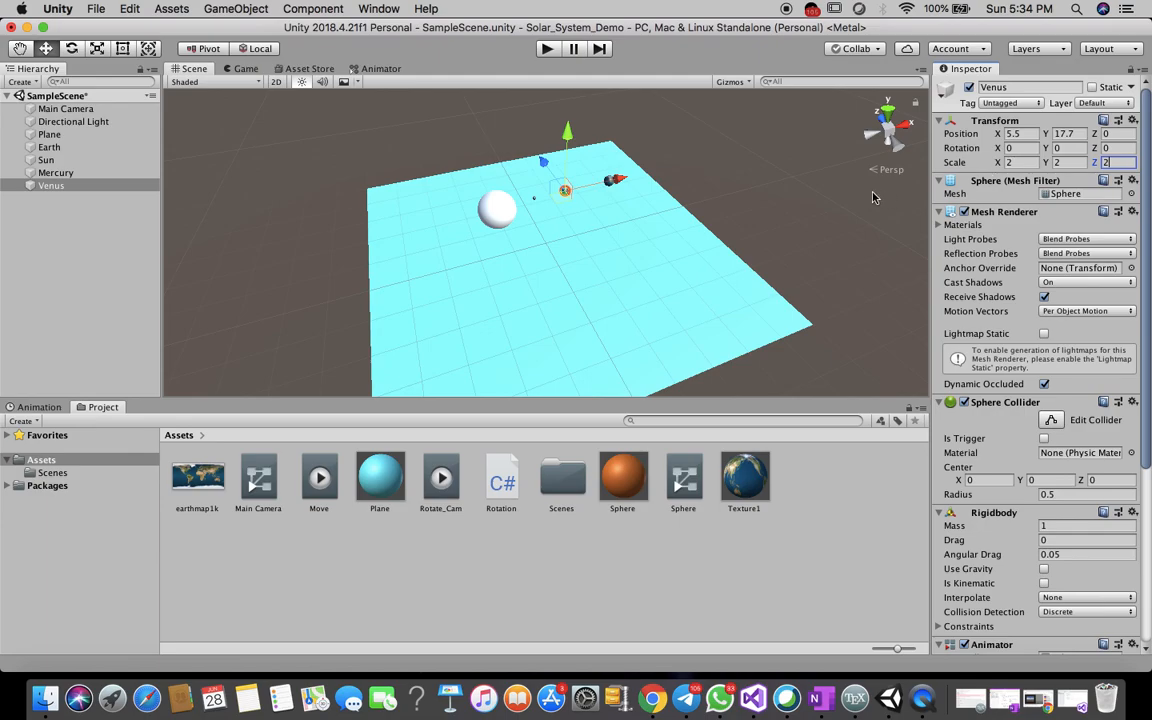
click(797, 209)
Move Earth along the X axis closer to Venus, to about X 12.1.
click(612, 181)
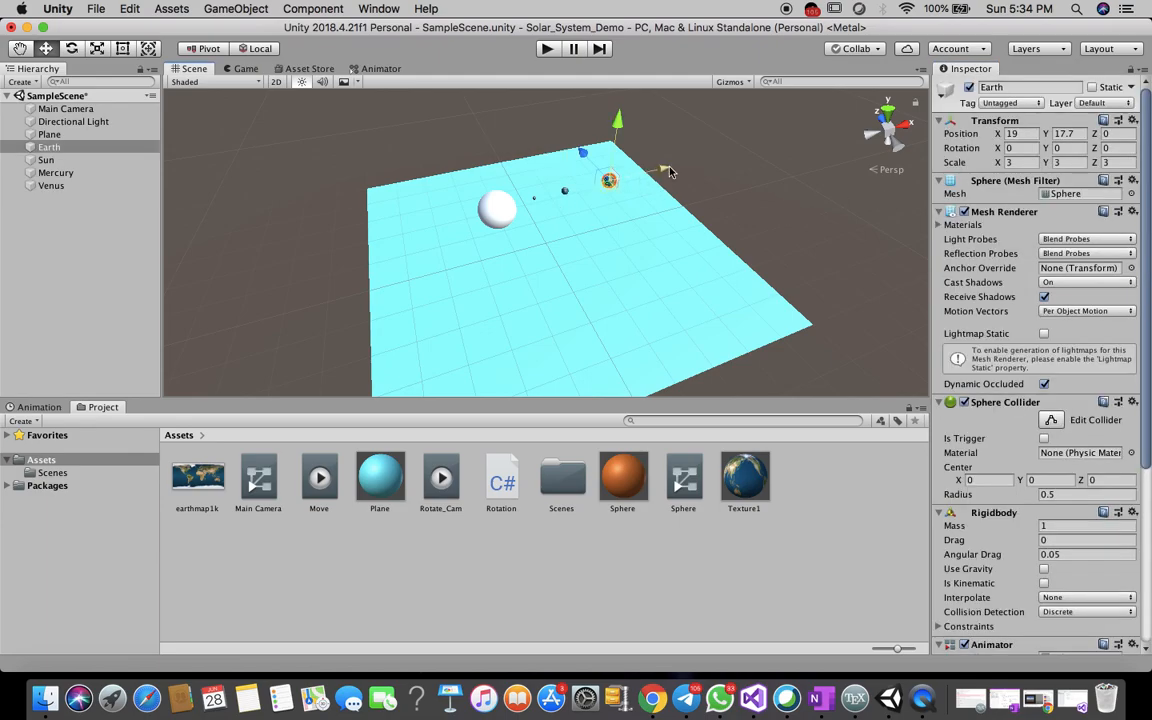
drag(652, 175, 640, 176)
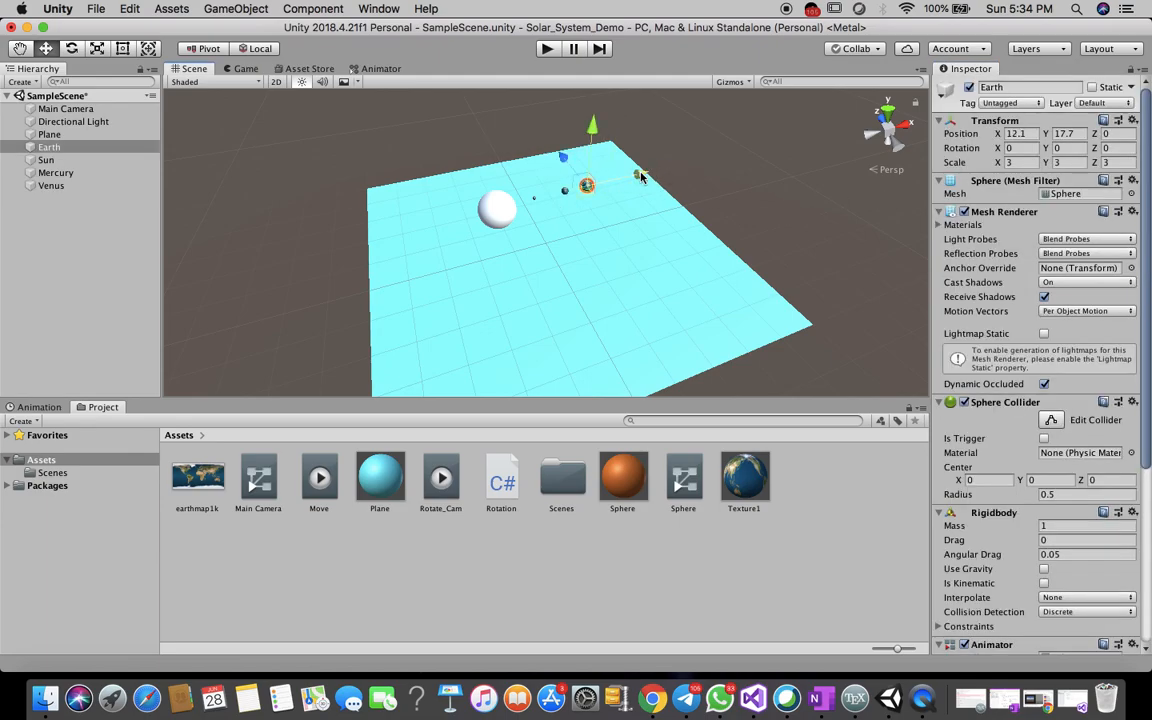
click(710, 175)
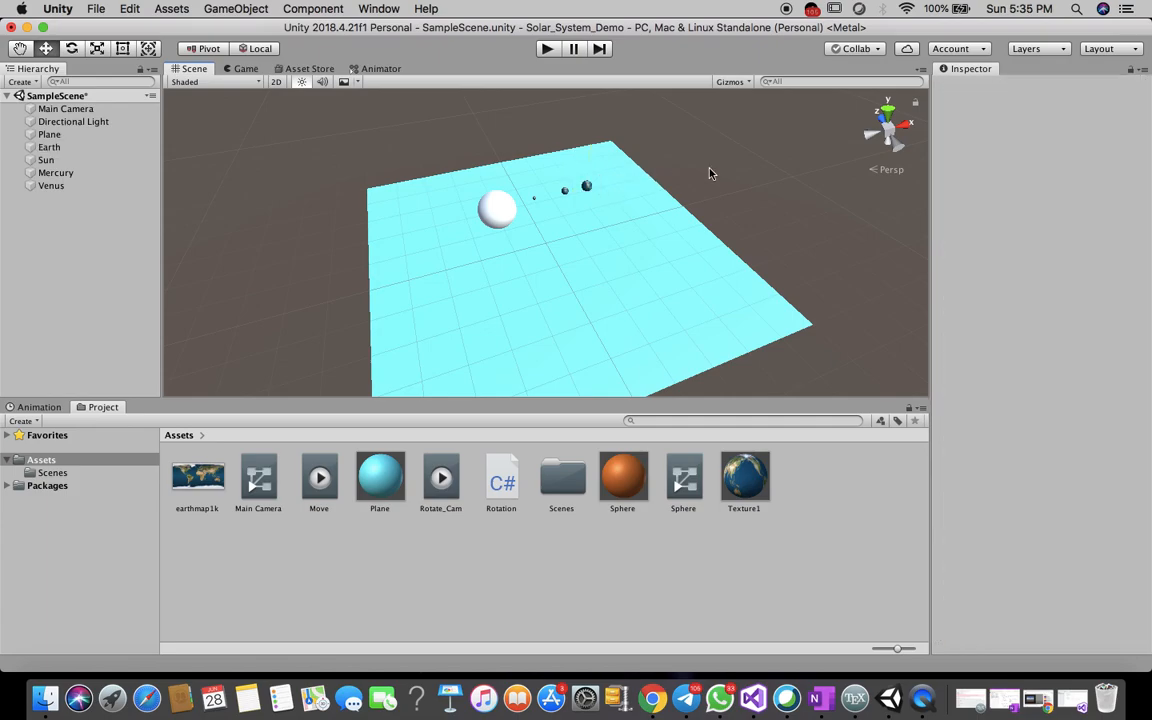
Duplicate Earth twice and space the copies outward along the X axis, with the outermost at about X 25.1.
click(587, 185)
key(super+d)
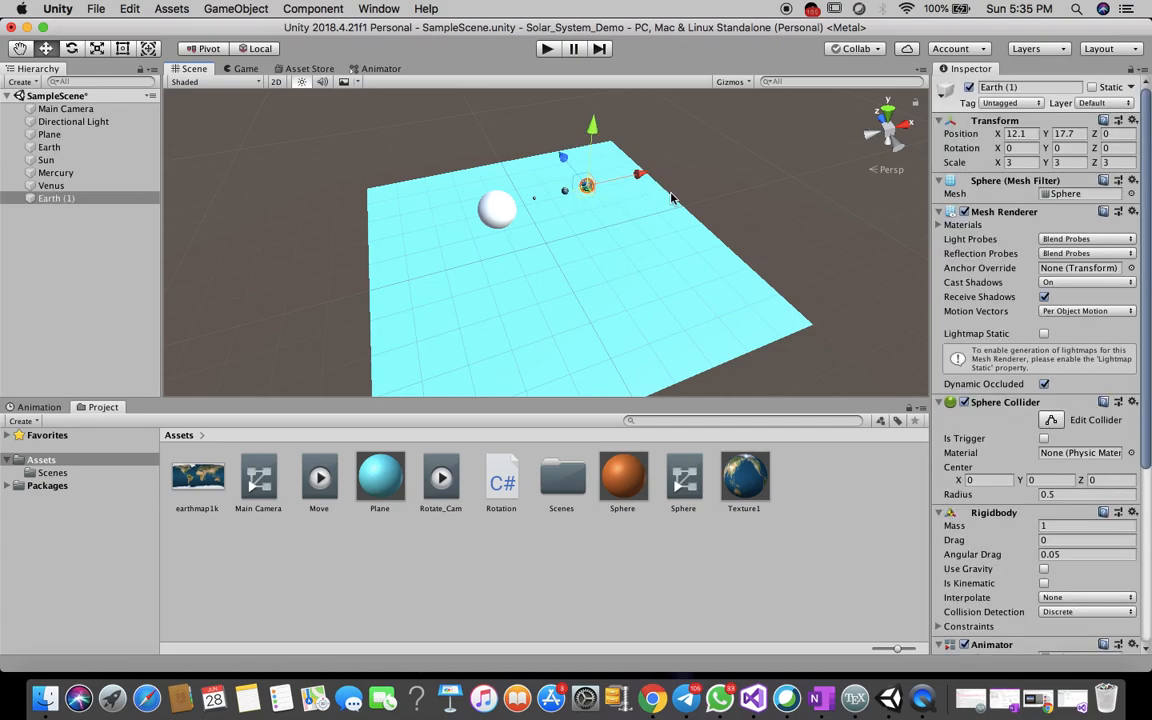
drag(640, 176, 686, 170)
key(super+d)
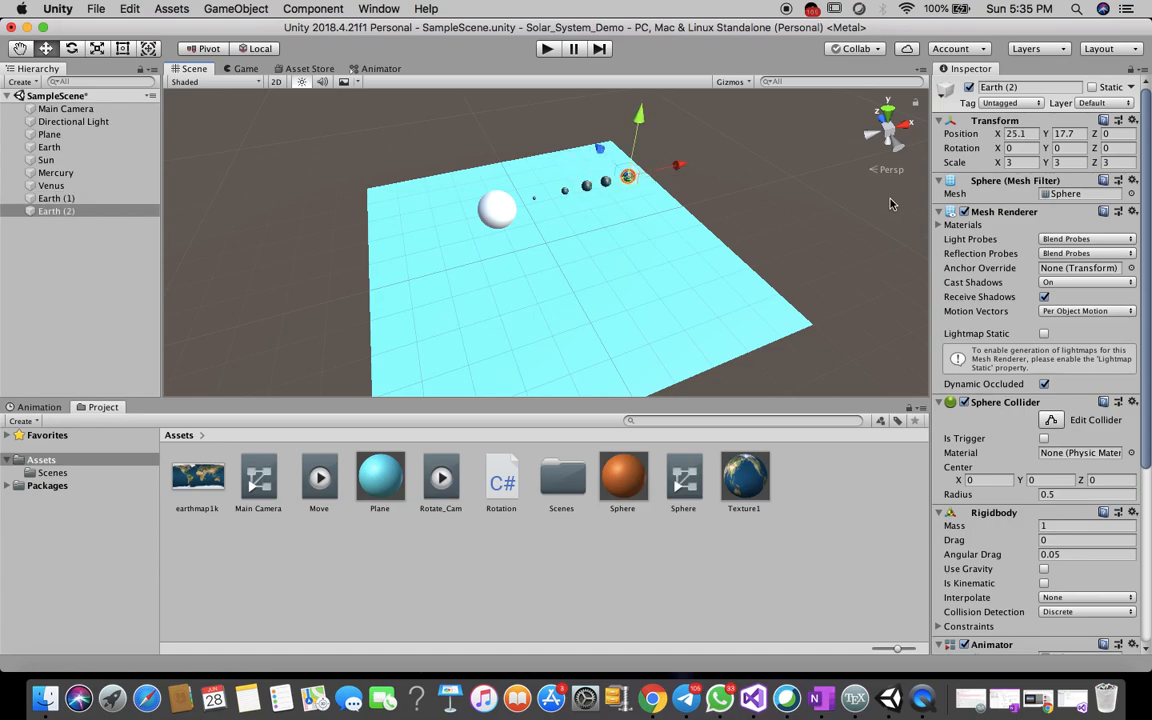
Set the scale of the outermost Earth copy to 6 on all axes.
click(1015, 162)
key(BackSpace)
text(6)
key(Tab)
text(6)
key(Tab)
text(6)
click(774, 226)
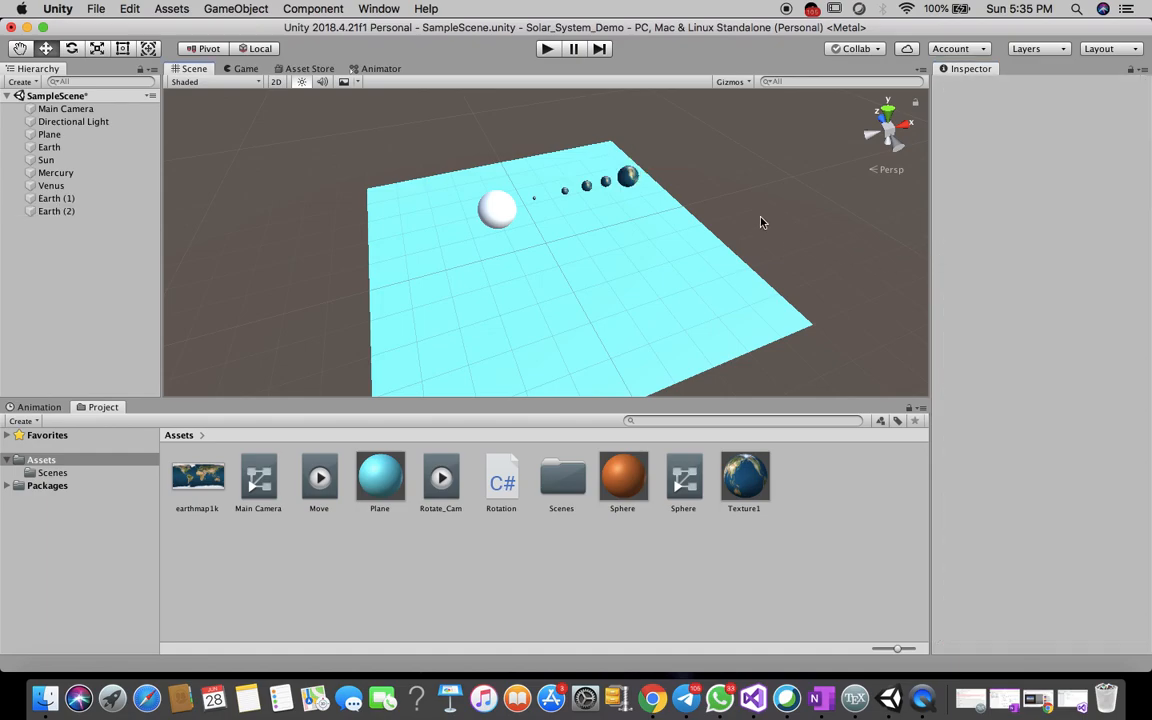
Enlarge the ground plane by setting its X and Z scale to 50.
click(627, 178)
click(627, 316)
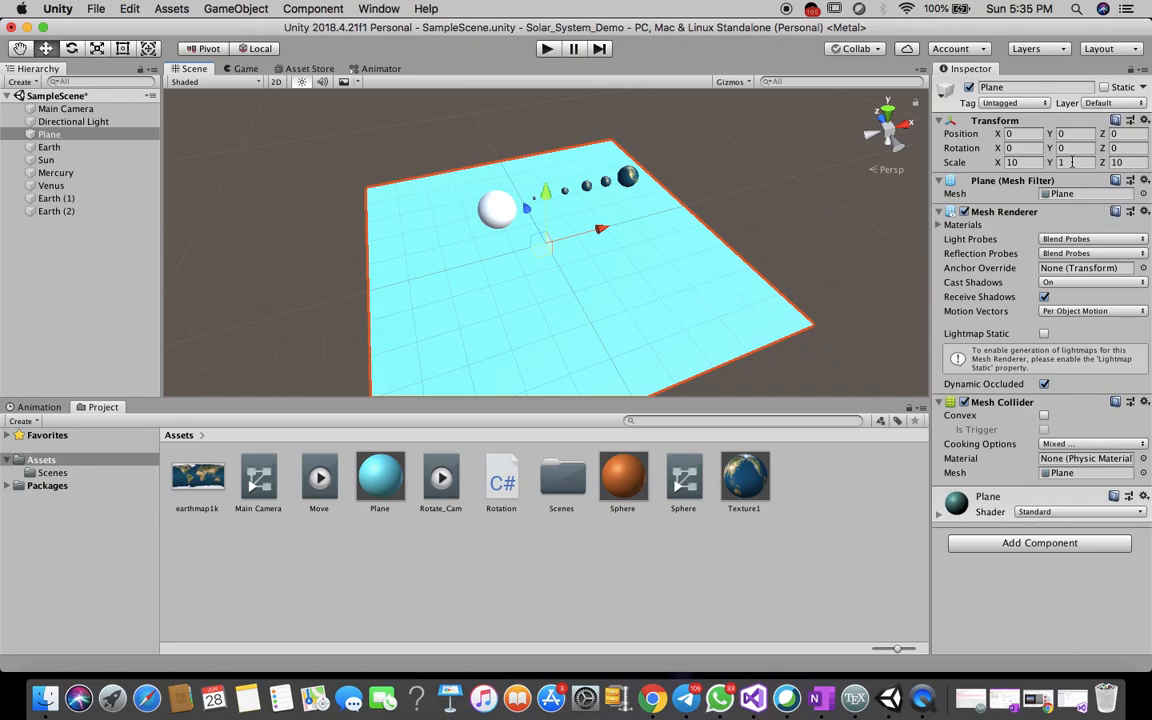
click(1024, 163)
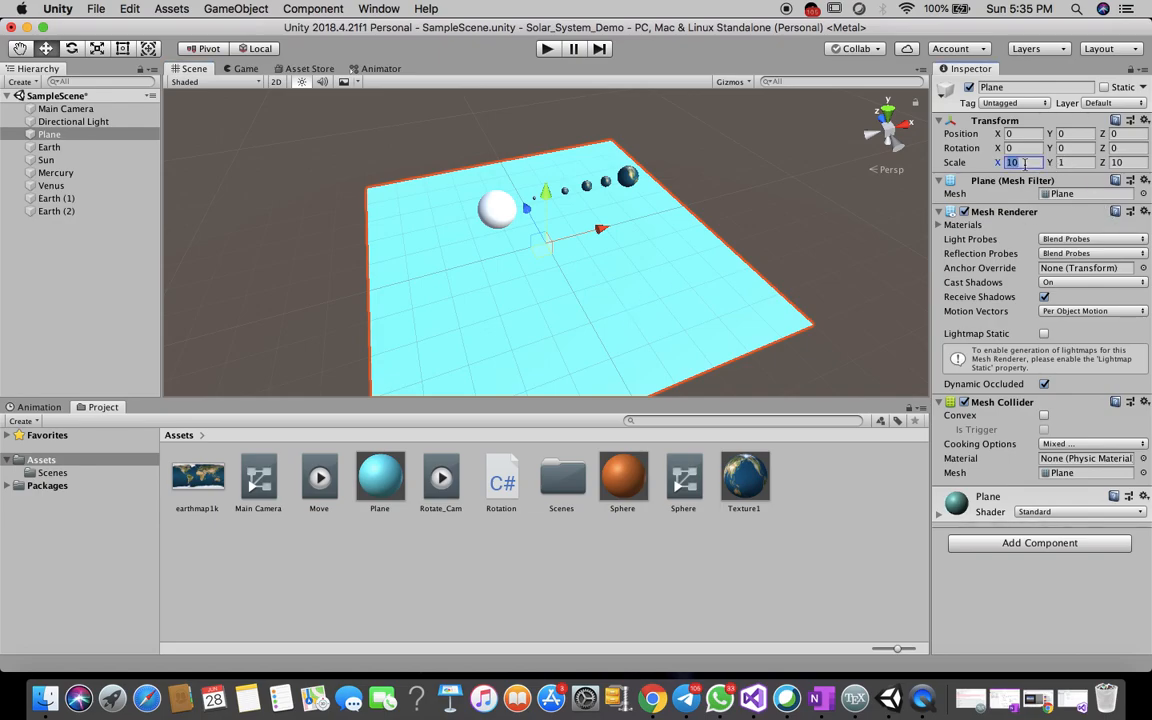
text(50)
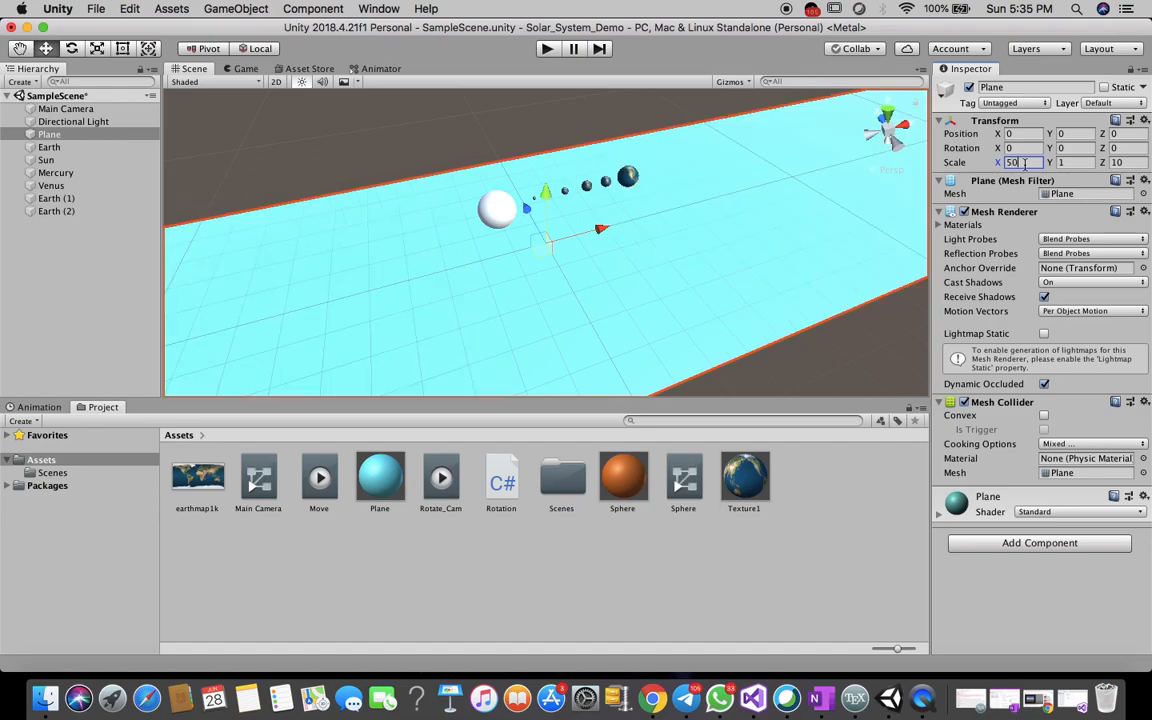
key(Tab)
key(Tab)
text(50)
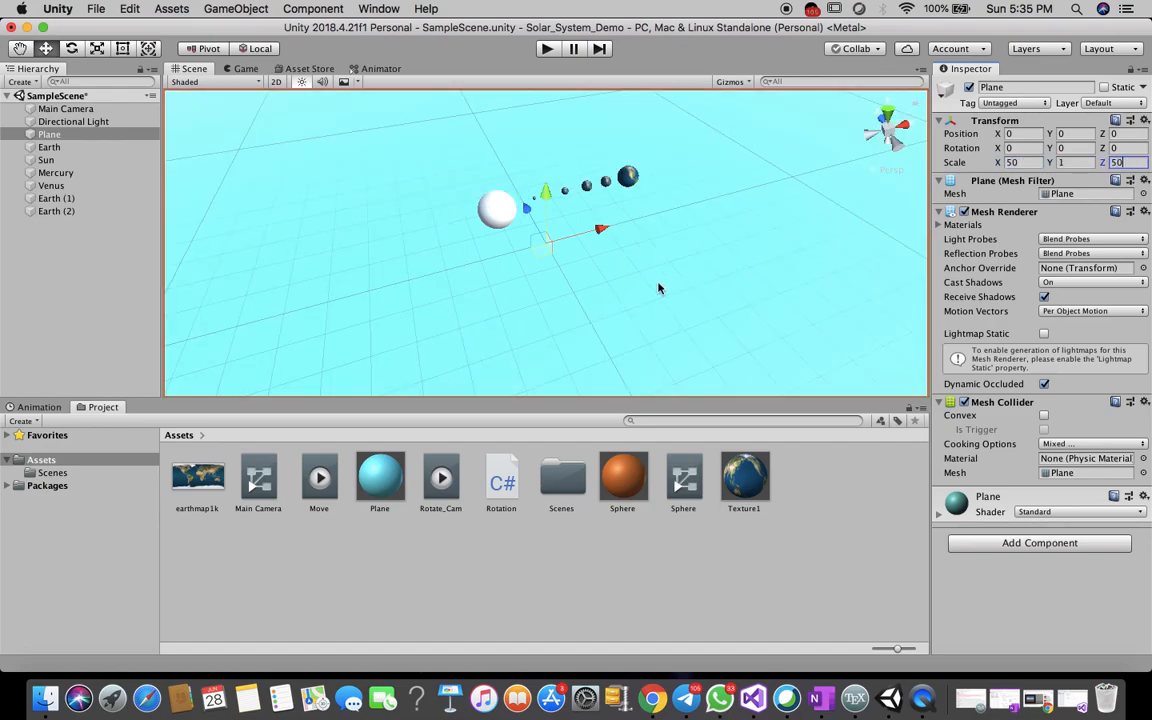
Spread the planets along X: the largest planet to about 39.2, the copy next to Earth to about 24.4, and Earth slightly outward.
click(628, 176)
drag(631, 176, 678, 168)
click(609, 224)
click(606, 181)
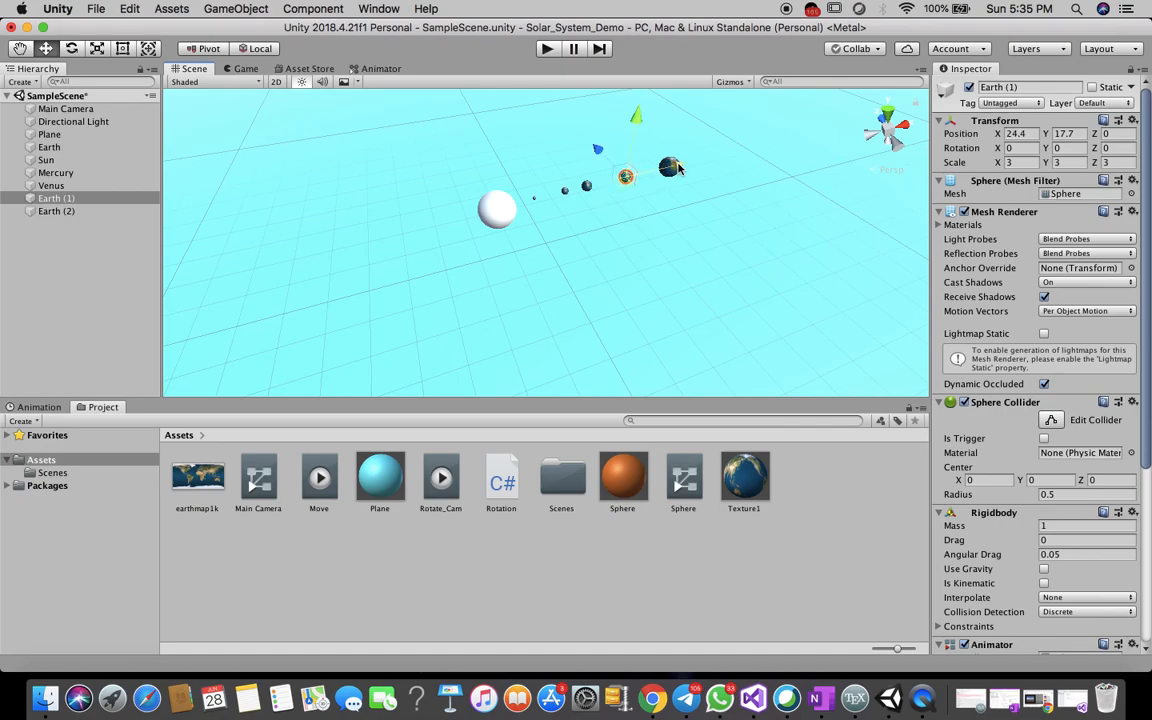
click(587, 186)
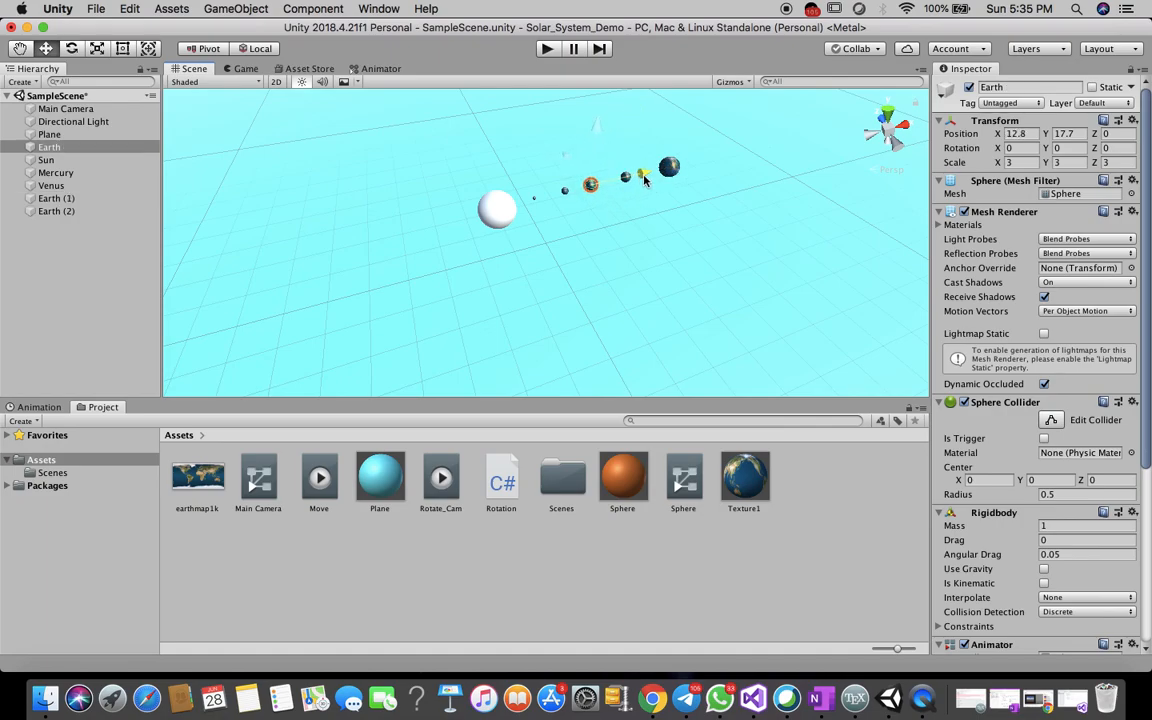
click(718, 228)
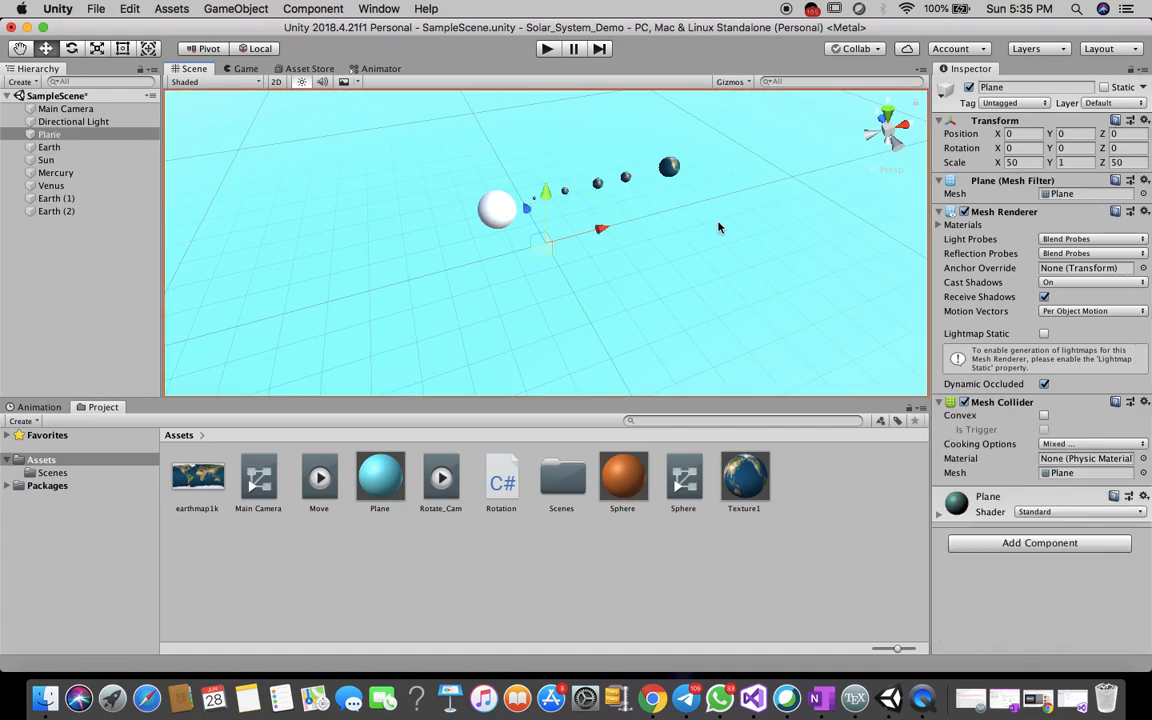
Duplicate the scale-6 planet, move the copy outward to about X 53.9, and set its scale to 5 on all axes.
click(668, 168)
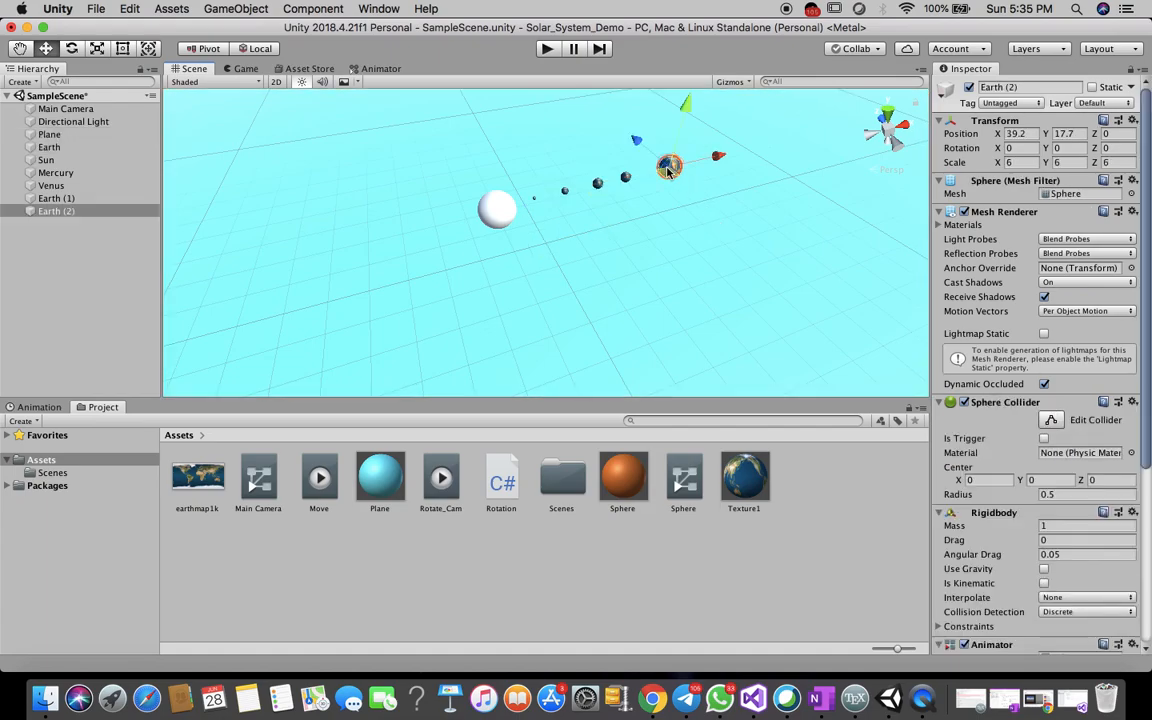
key(super+d)
drag(718, 156, 759, 145)
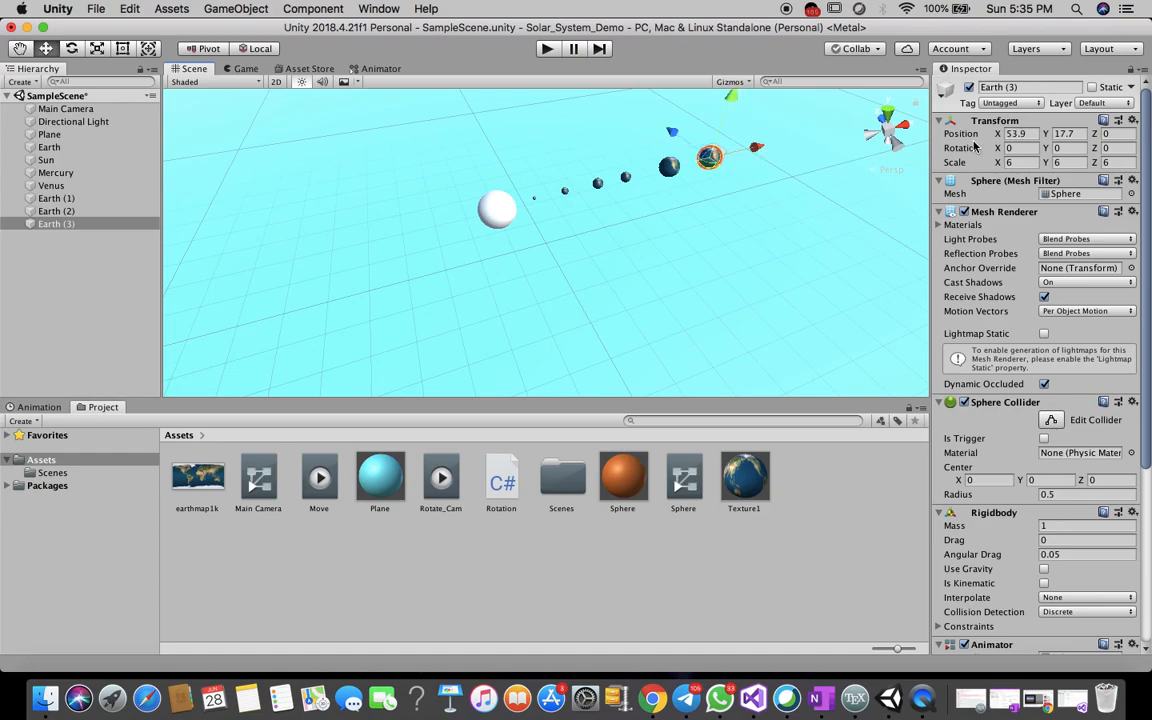
click(1015, 163)
text(5)
key(Tab)
text(5)
key(Tab)
text(5)
click(751, 321)
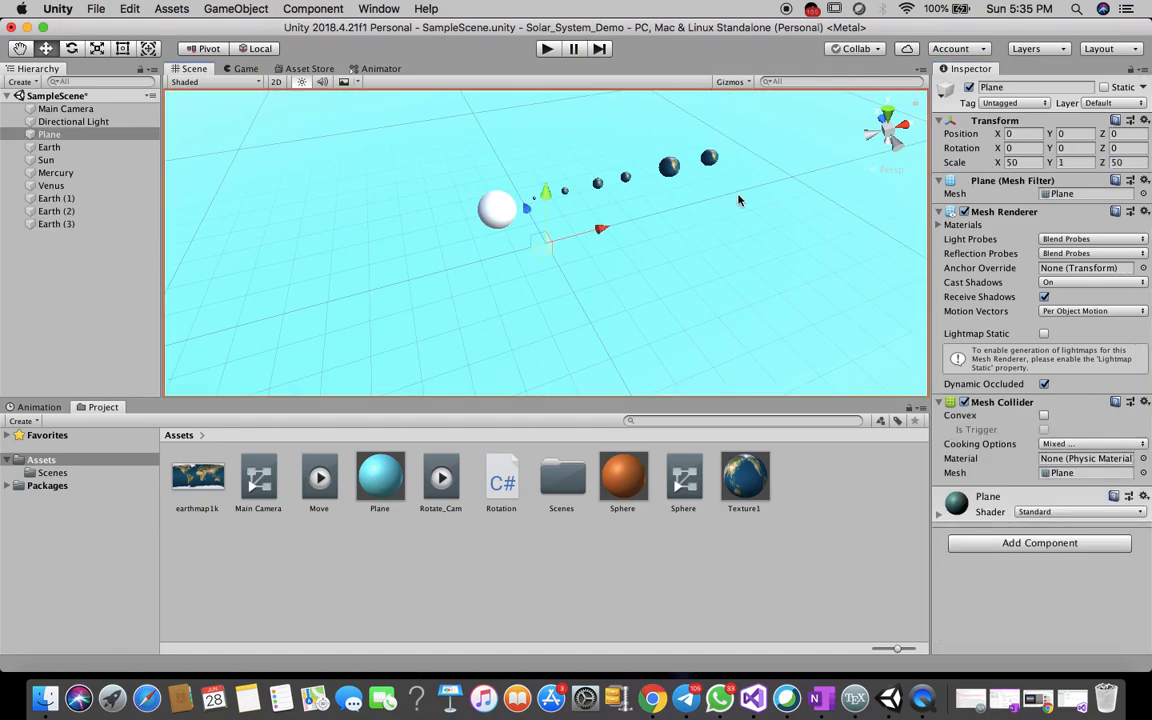
Shift the scale-5 planet slightly inward along the X axis to about X 52.1.
click(709, 157)
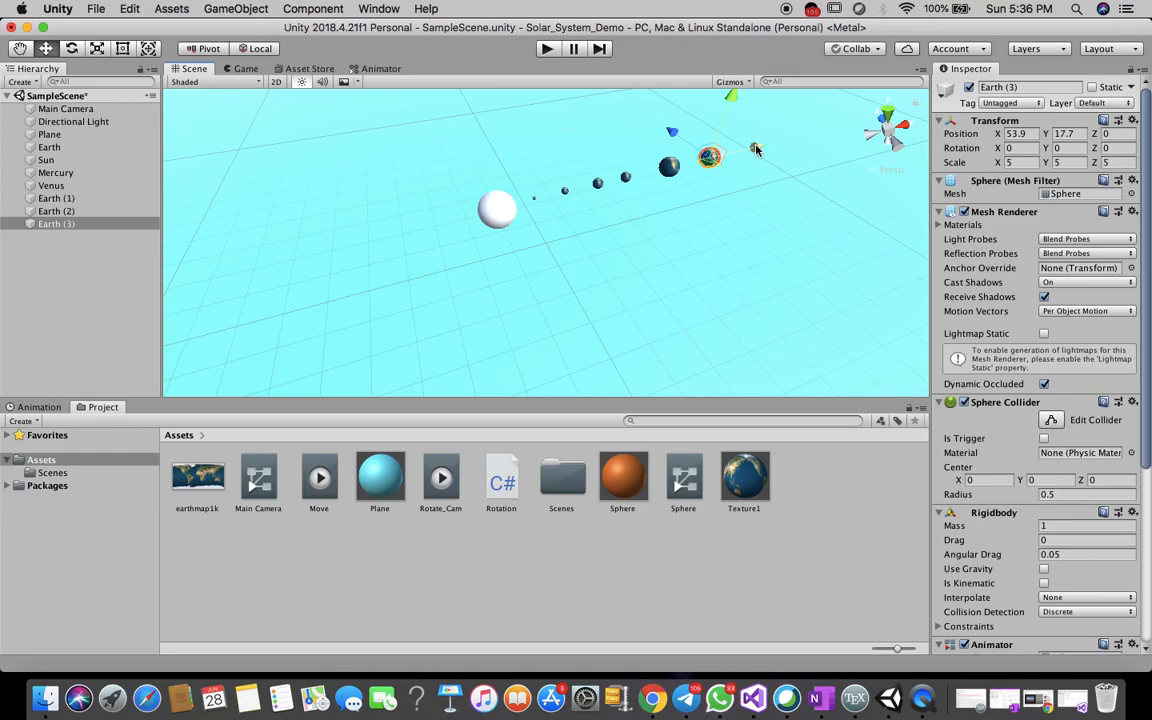
drag(755, 149, 753, 148)
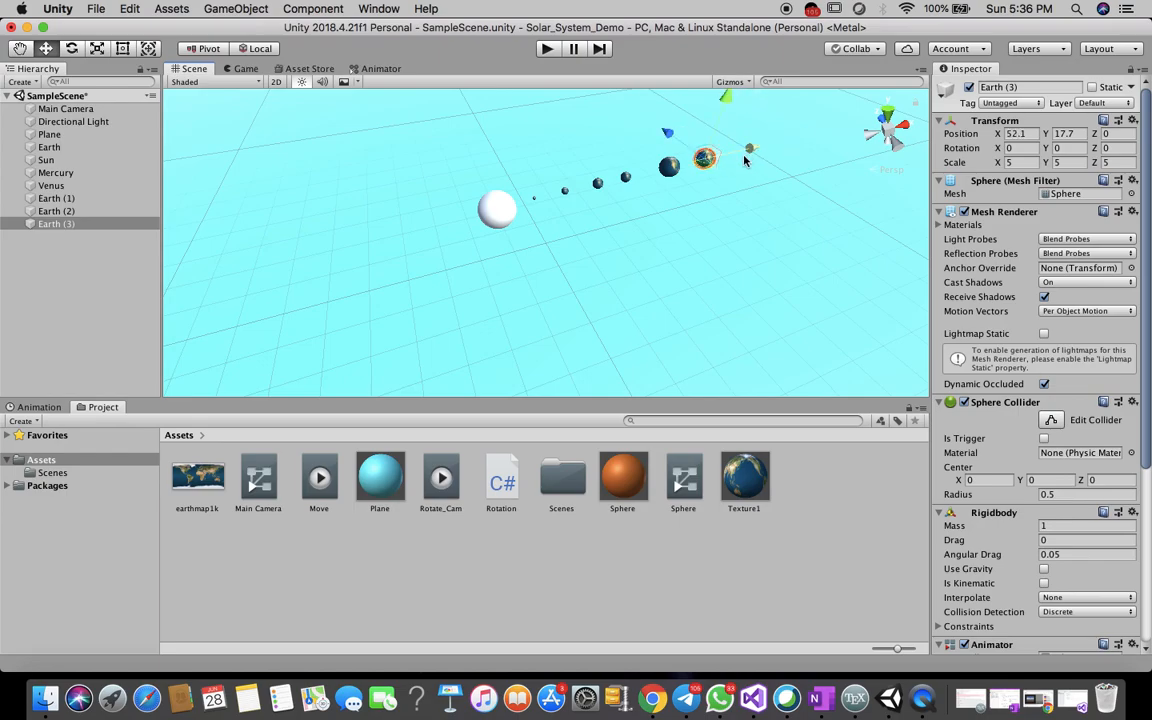
click(661, 194)
Duplicate the scale-5 planet three times and line the copies up outward along X, the nearer two at about 65.9 and 79.4.
click(705, 162)
key(super+d)
drag(755, 149, 864, 122)
key(super+d)
key(super+v)
Set the scale of the outermost planet copy to 1 on all axes.
click(1011, 162)
text(1)
key(Tab)
text(1)
key(Tab)
text(1)
Set the scale of the second-outermost planet, Earth (5), to 2 on all axes.
click(772, 143)
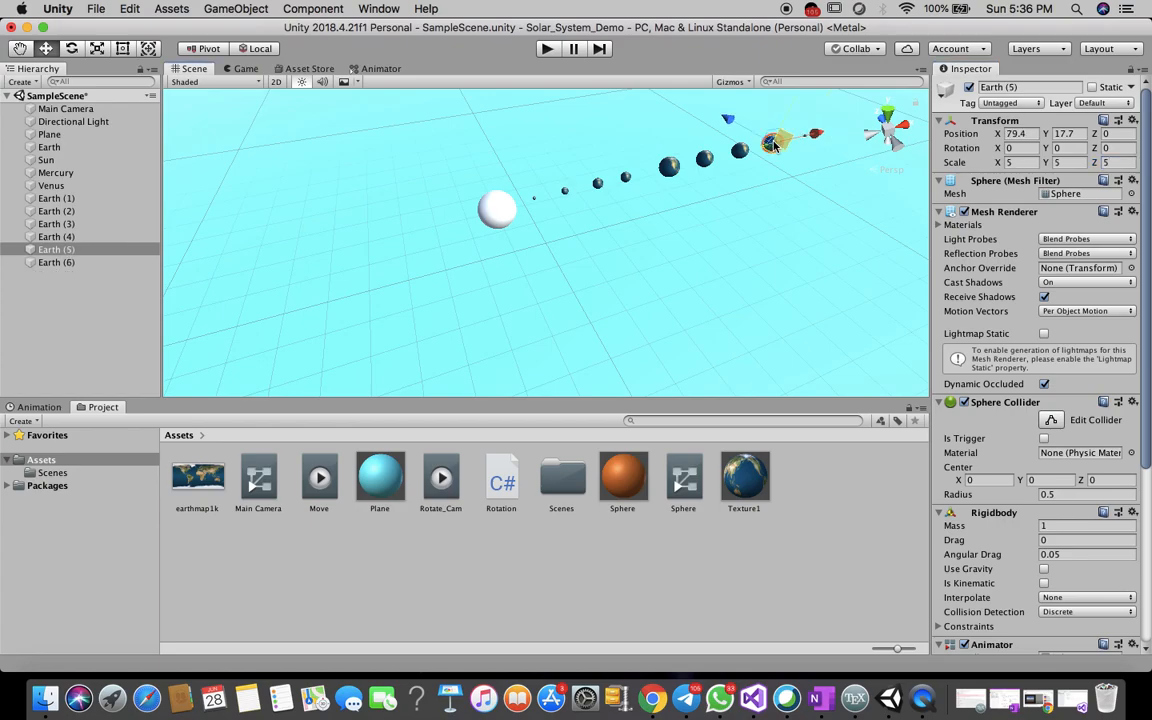
click(1013, 162)
text(2)
key(Tab)
text(2)
key(Tab)
text(2)
key(Return)
Set the scale of the third-outermost planet, Earth (4), to 3 on all axes.
click(737, 150)
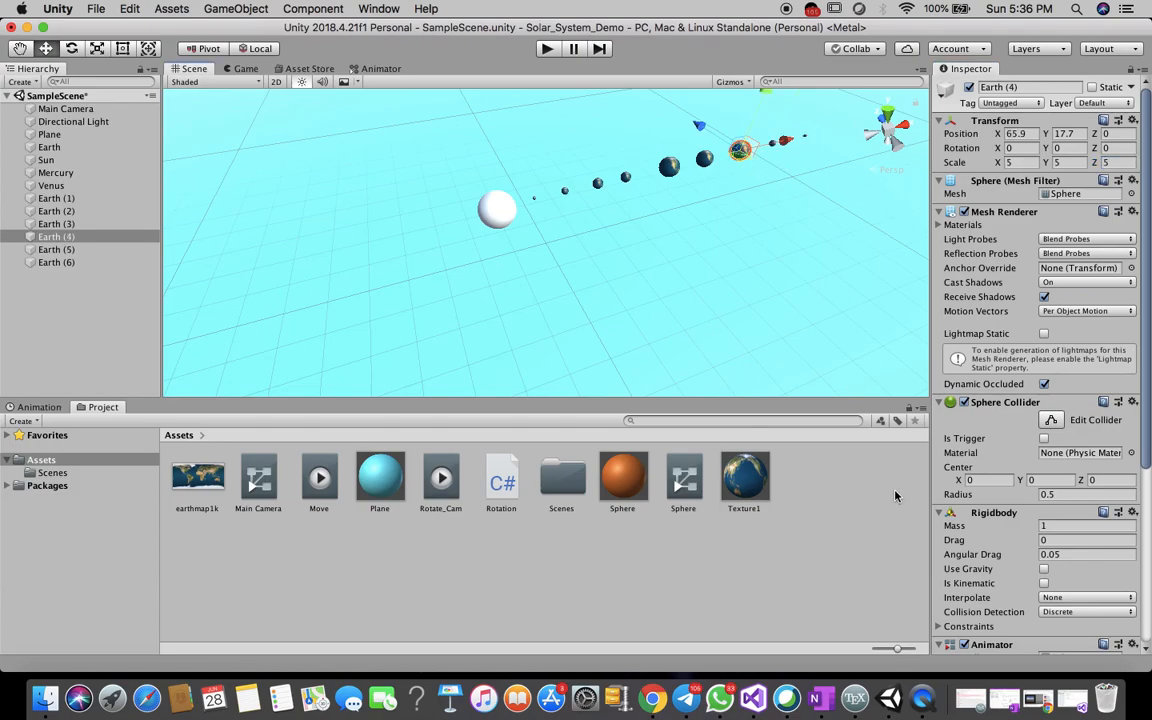
click(1010, 162)
text(3)
key(Tab)
text(3)
key(Tab)
text(3)
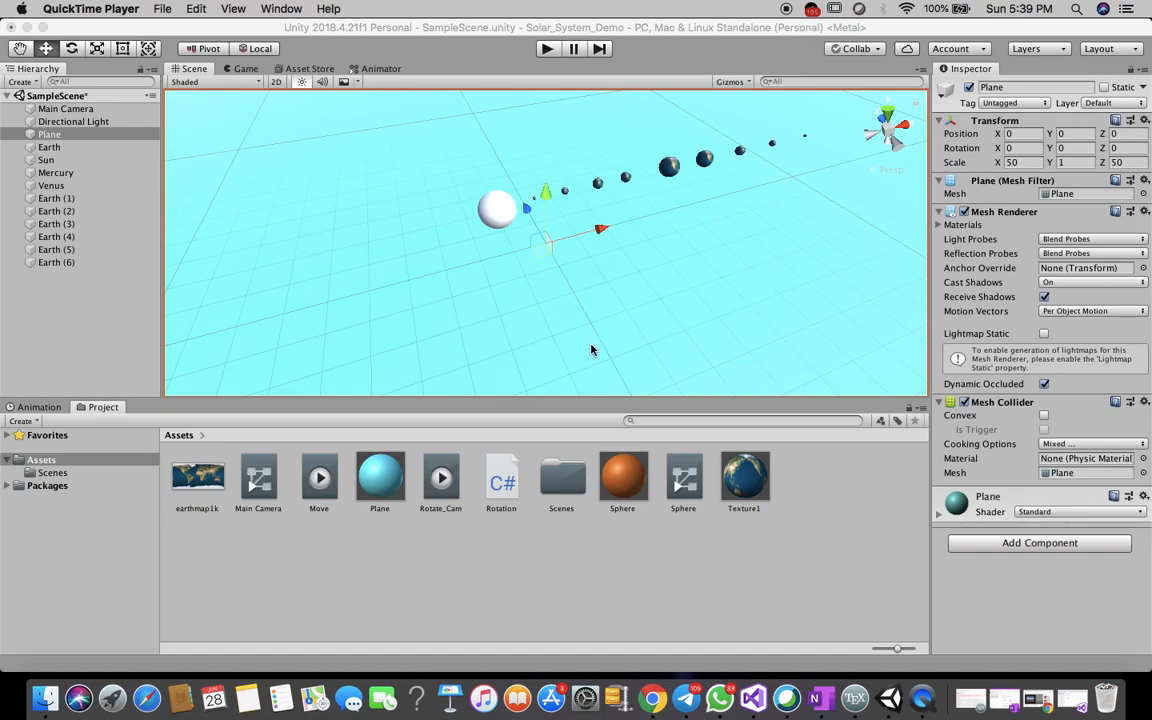
Create a new material named Mercury in the Assets folder.
click(406, 609)
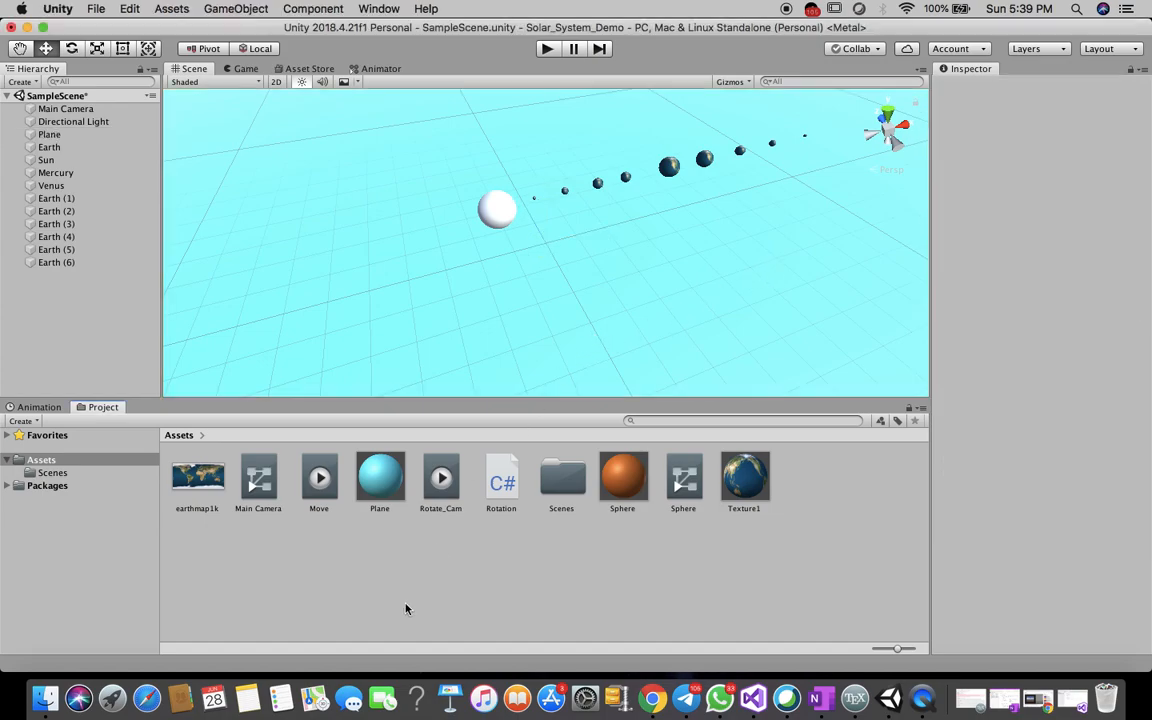
right_click(293, 589)
mouse_move(376, 445)
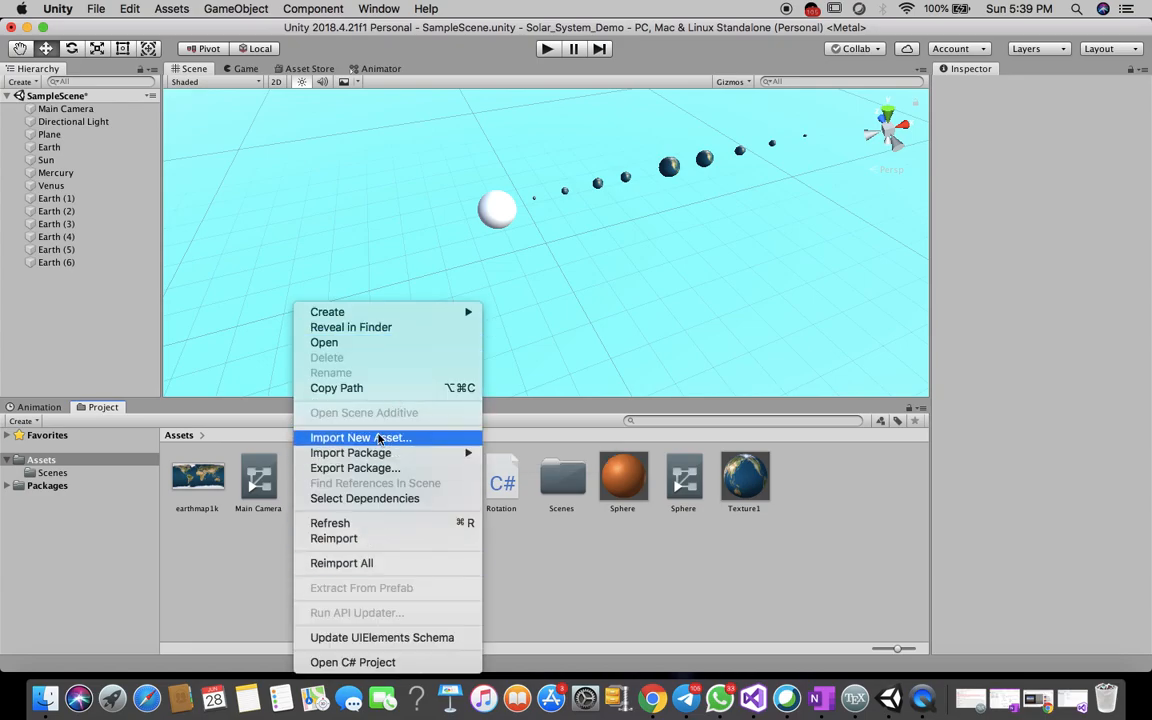
mouse_move(376, 312)
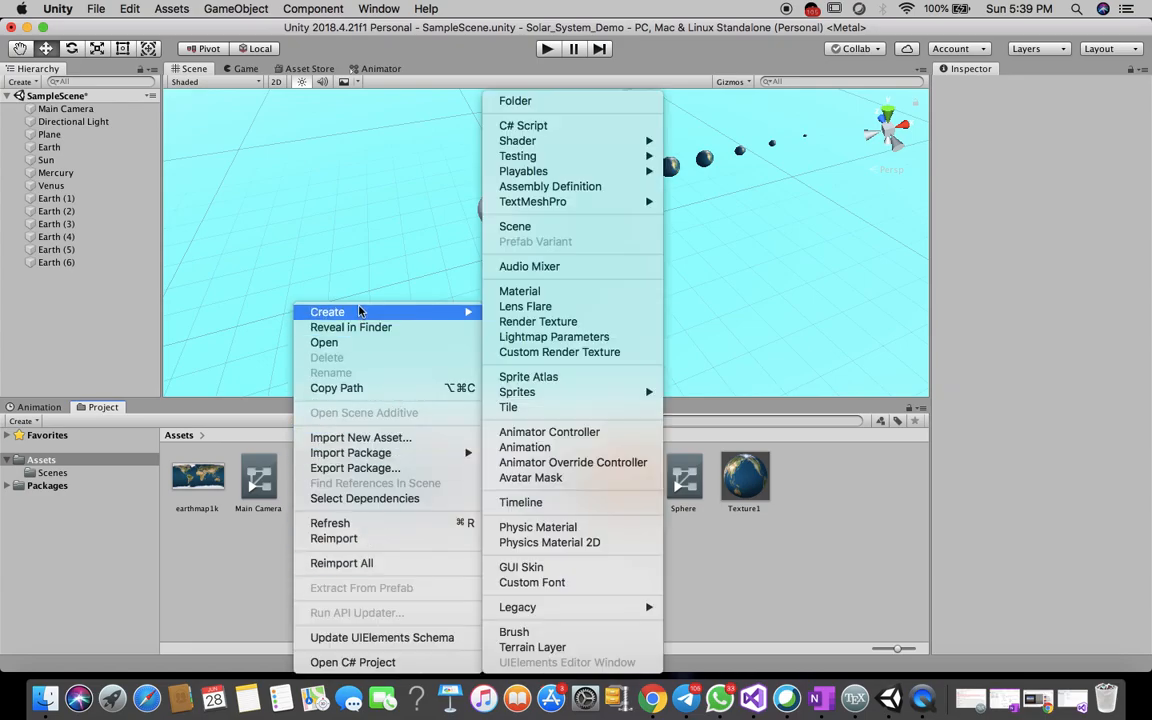
click(545, 295)
text(Mercury)
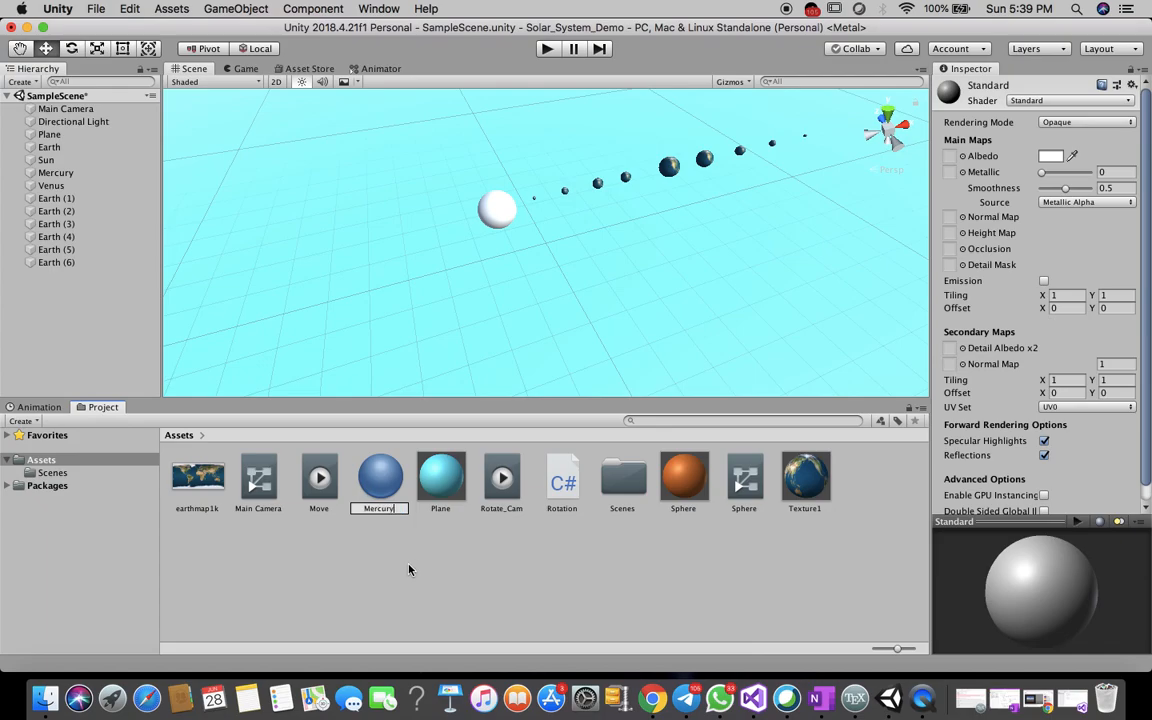
Finish naming the new material Mercury and select it in the Assets folder.
key(Return)
click(347, 557)
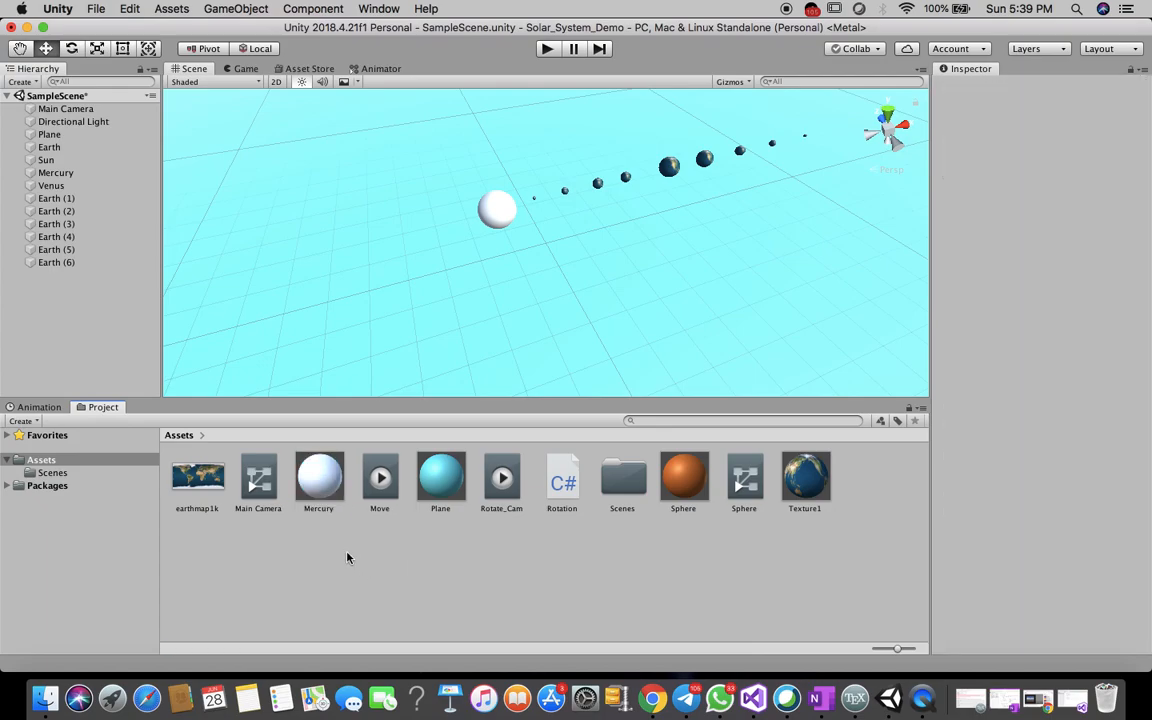
click(318, 480)
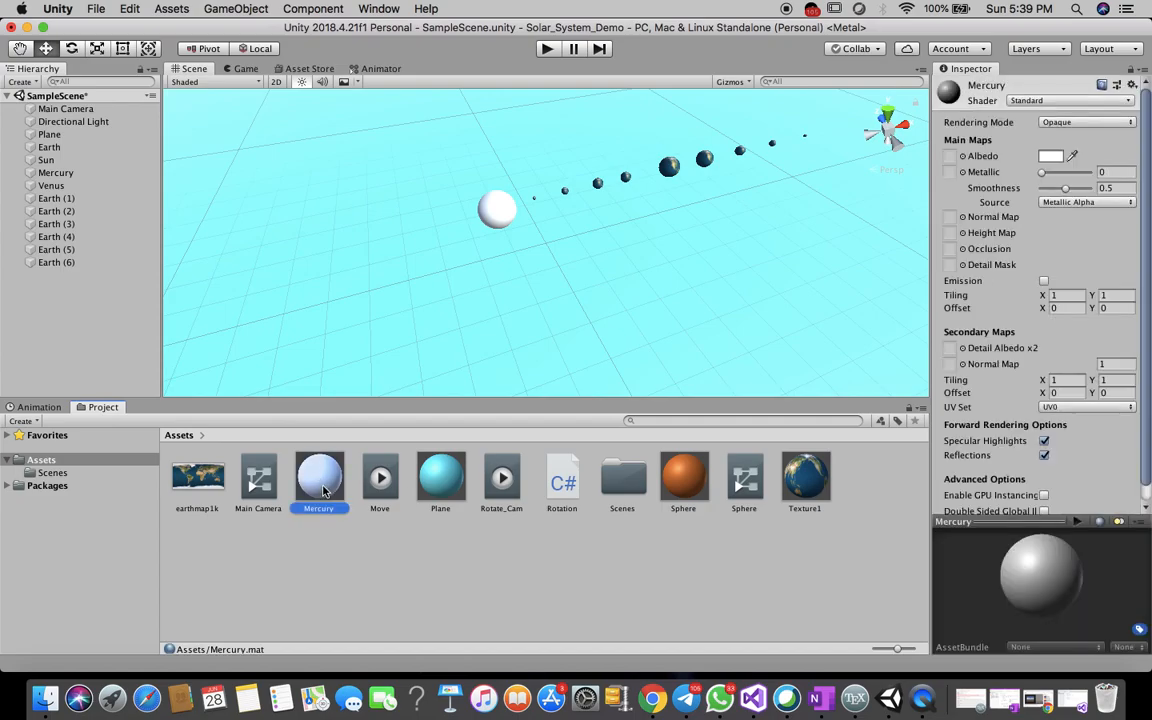
Import mercurymapthumb.jpg from the Solar_System folder on the Desktop into the project's Assets.
right_click(372, 569)
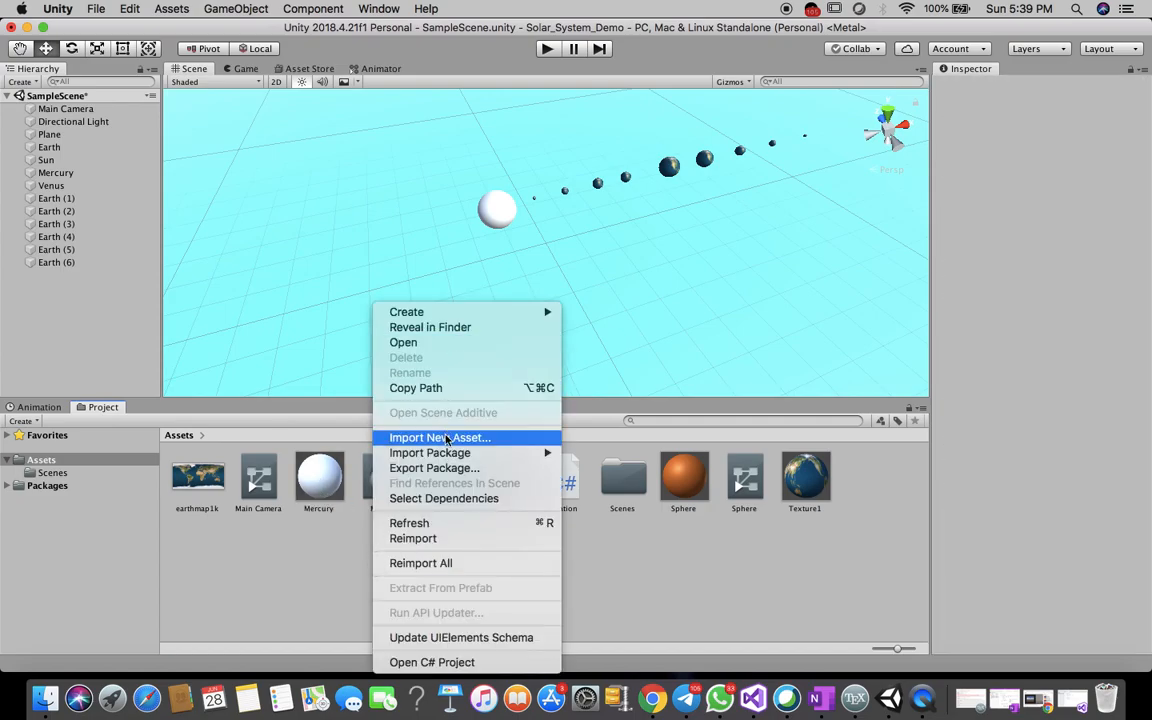
mouse_move(450, 456)
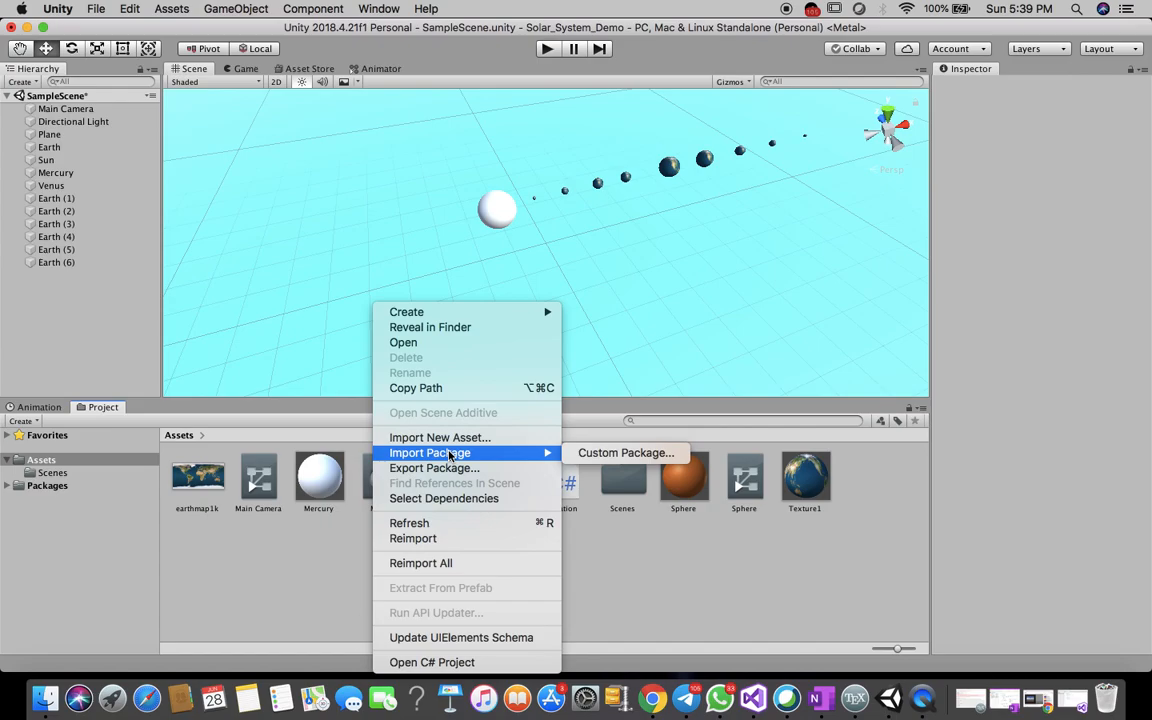
click(453, 438)
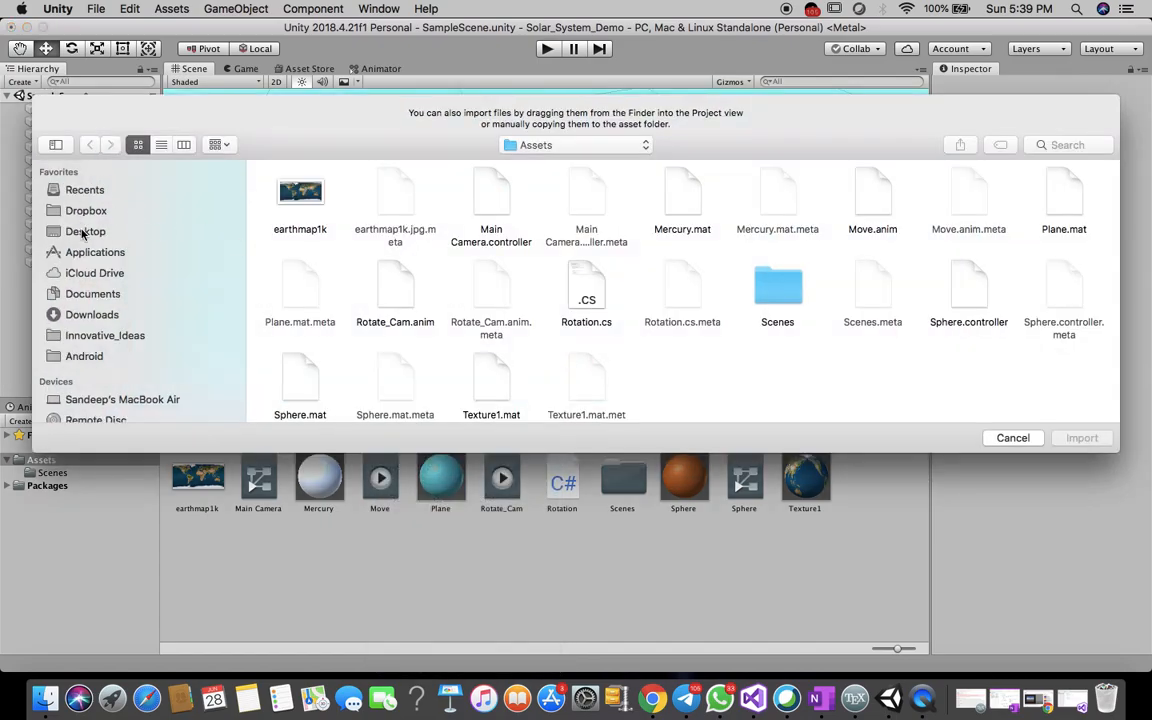
click(78, 231)
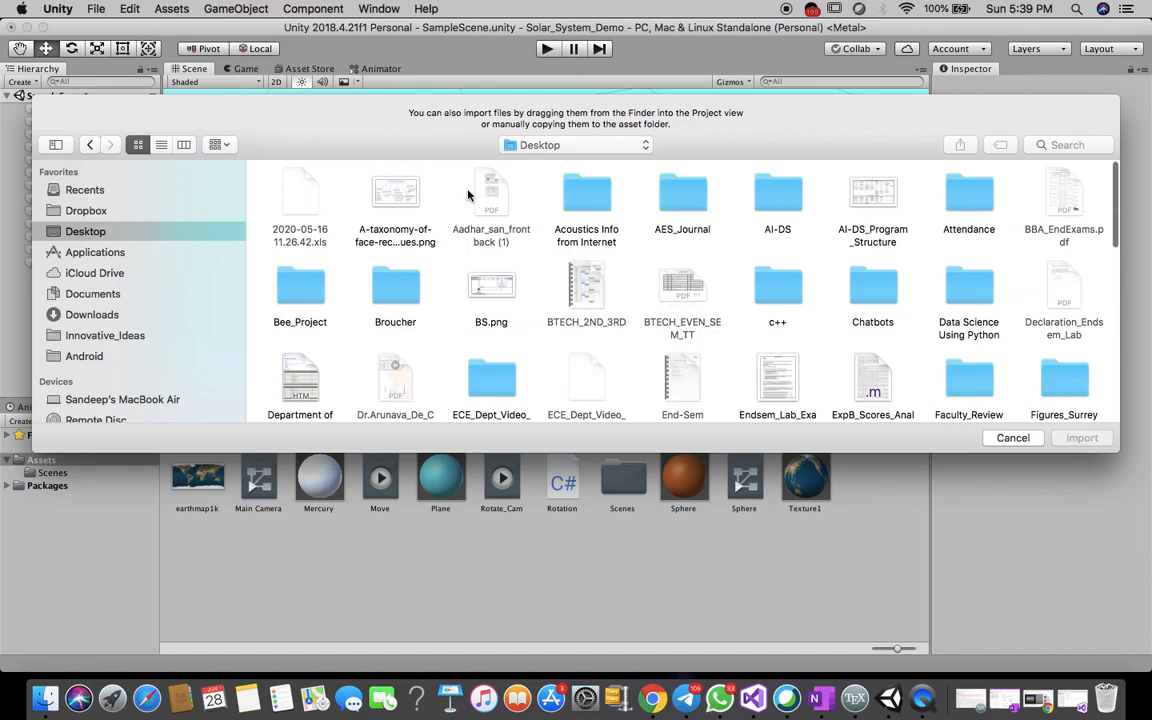
click(160, 145)
click(292, 279)
double_click(292, 279)
double_click(329, 188)
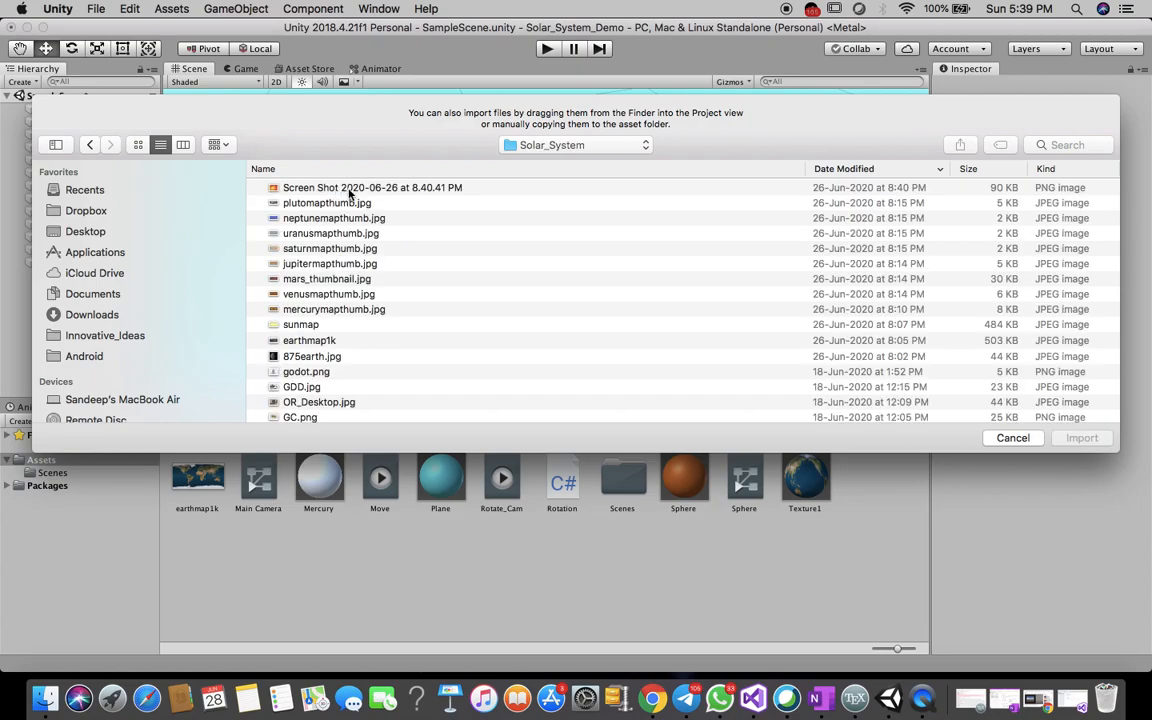
click(336, 310)
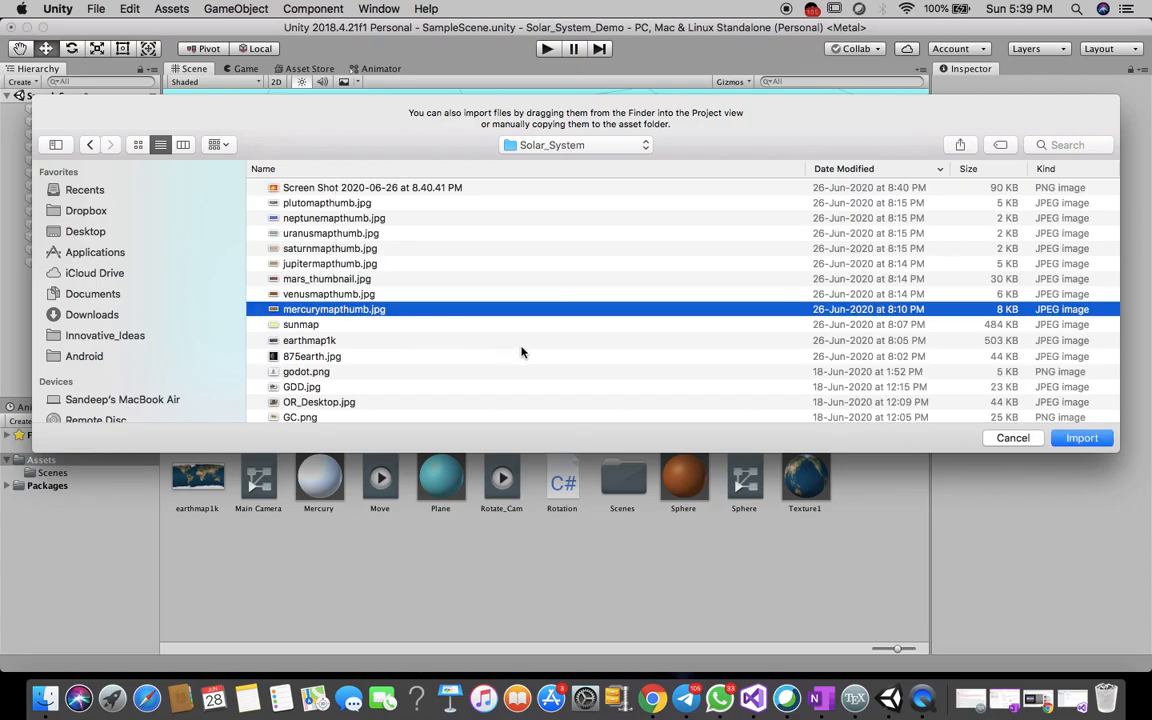
click(1081, 438)
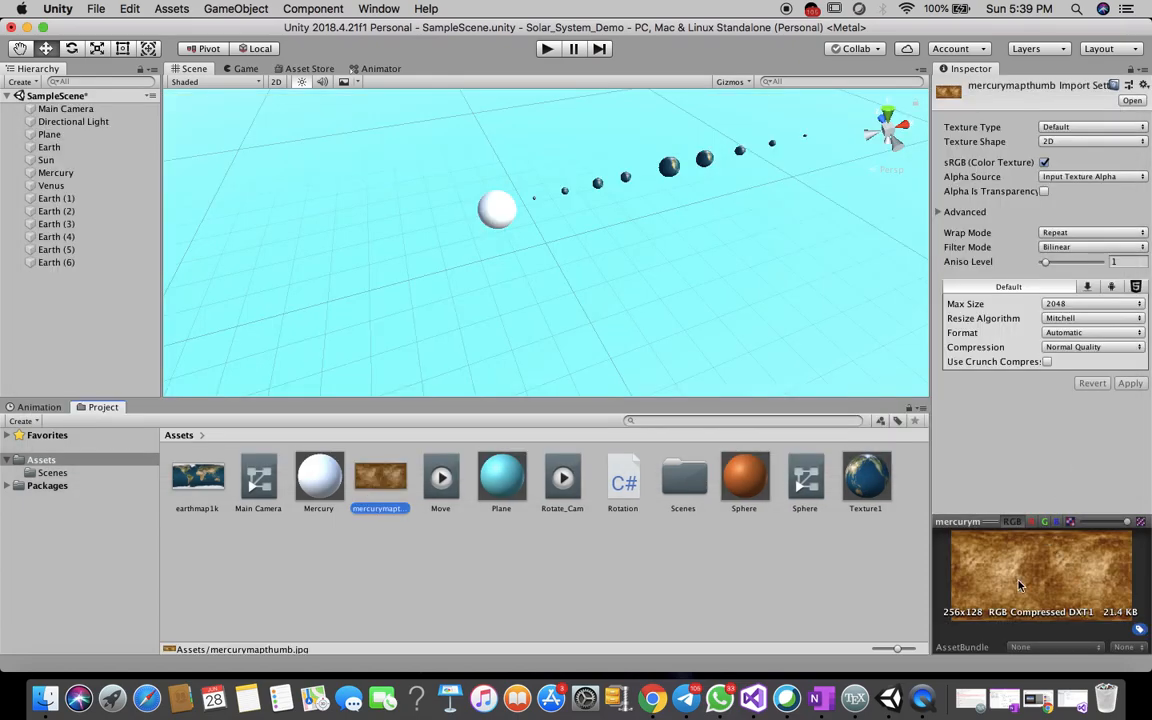
Set the Mercury material's shader to Legacy Shaders/Diffuse.
click(320, 480)
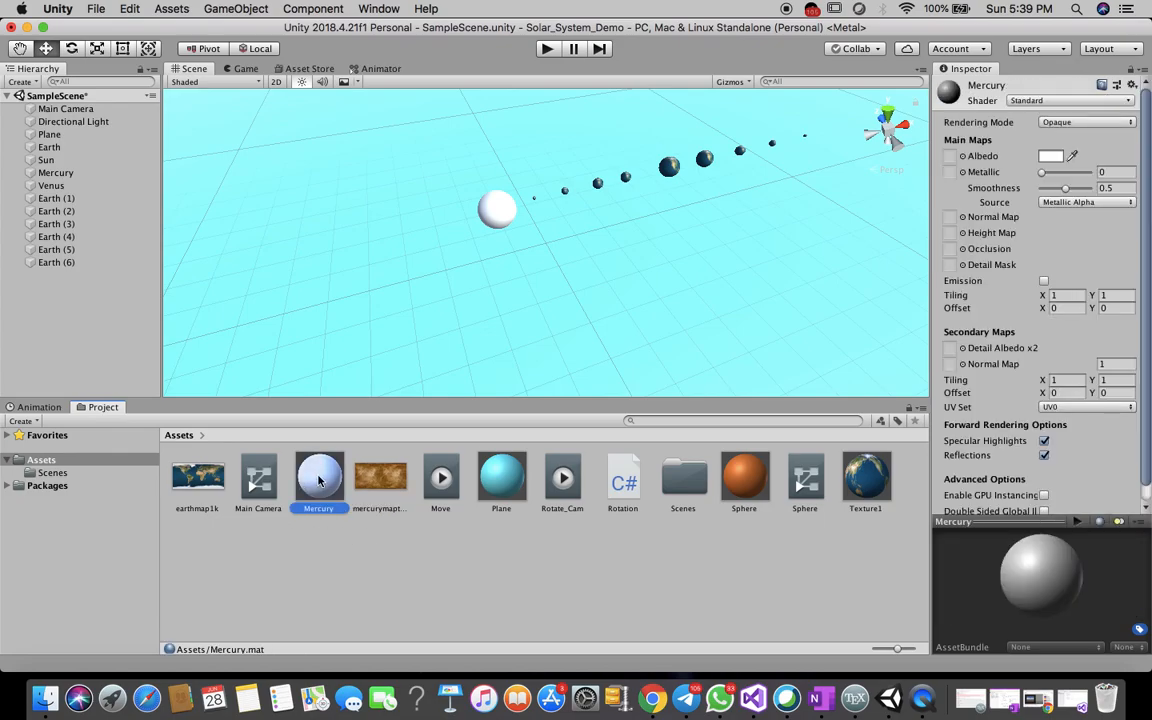
click(1092, 102)
mouse_move(1046, 259)
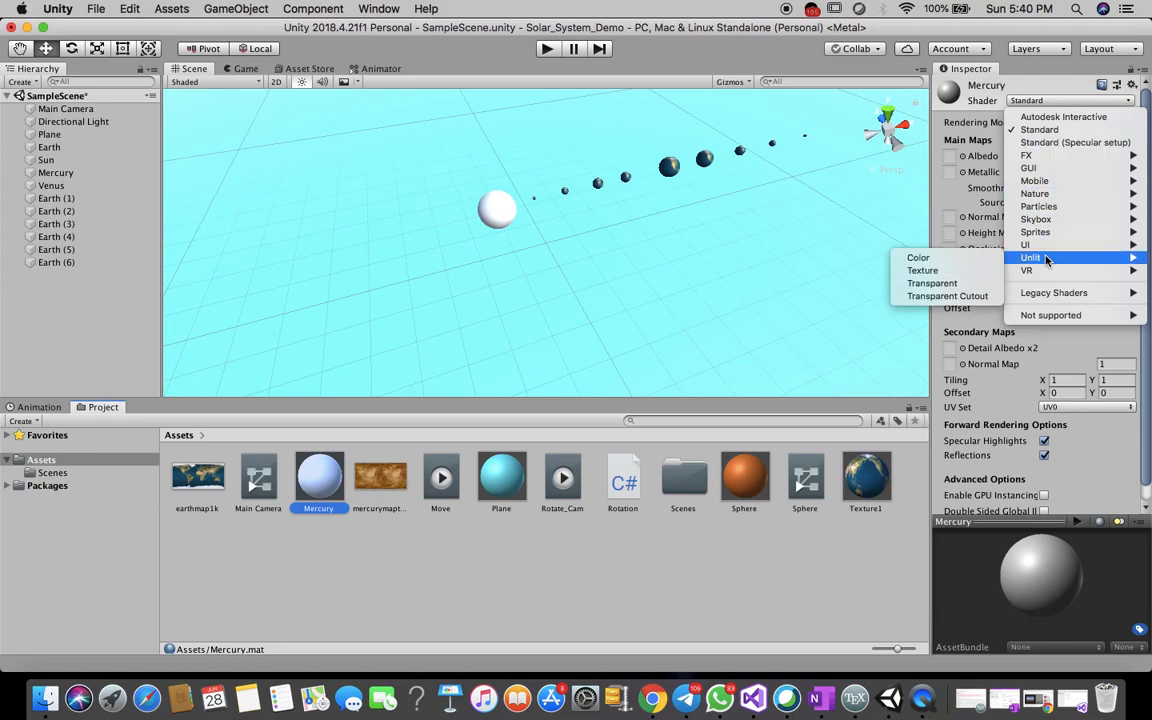
mouse_move(1050, 292)
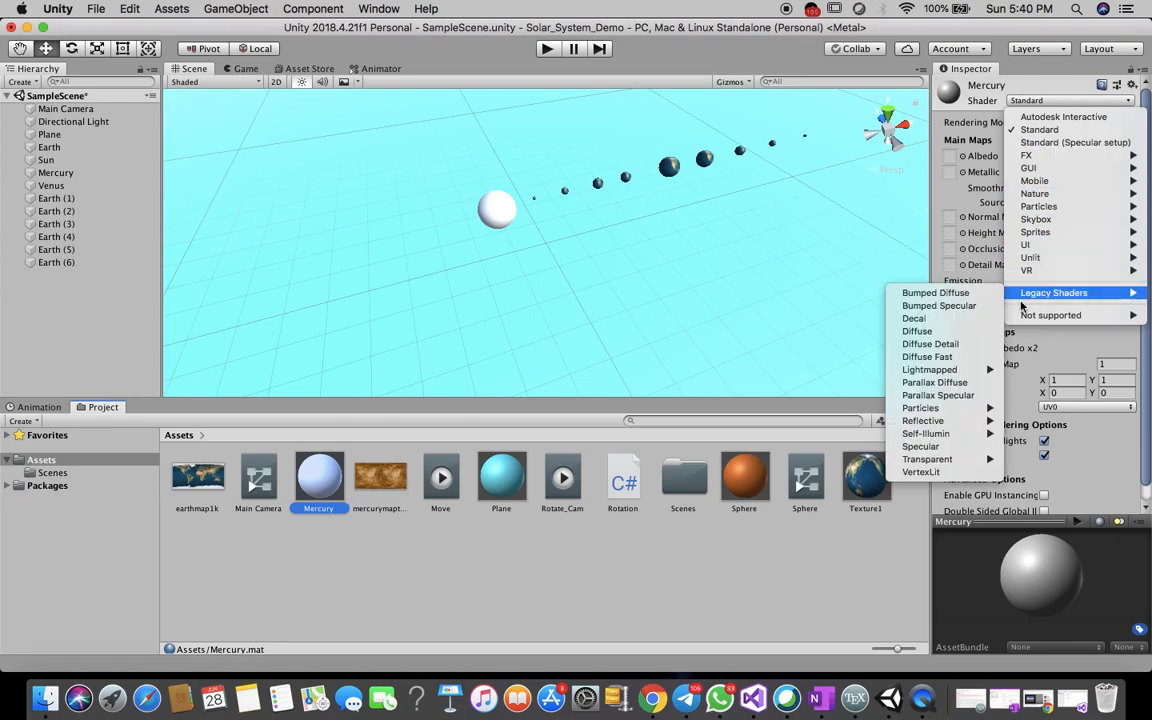
click(946, 333)
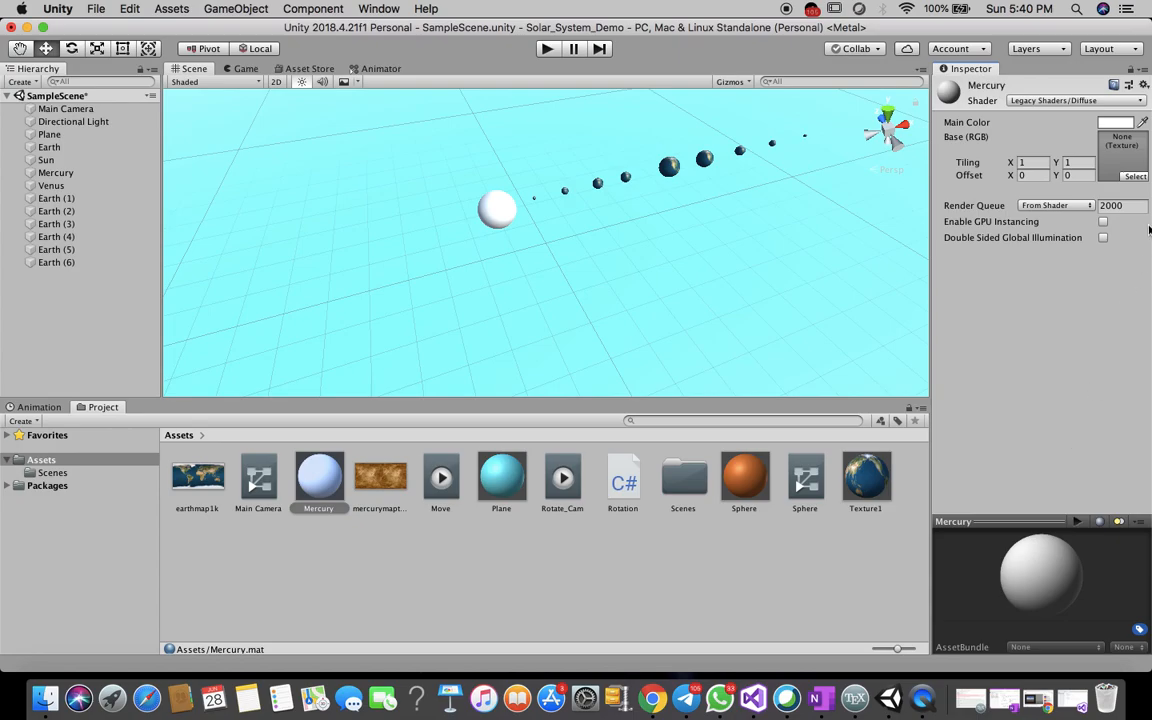
Assign the mercurymapthumb texture as the Base (RGB) map of the Mercury material.
click(1136, 174)
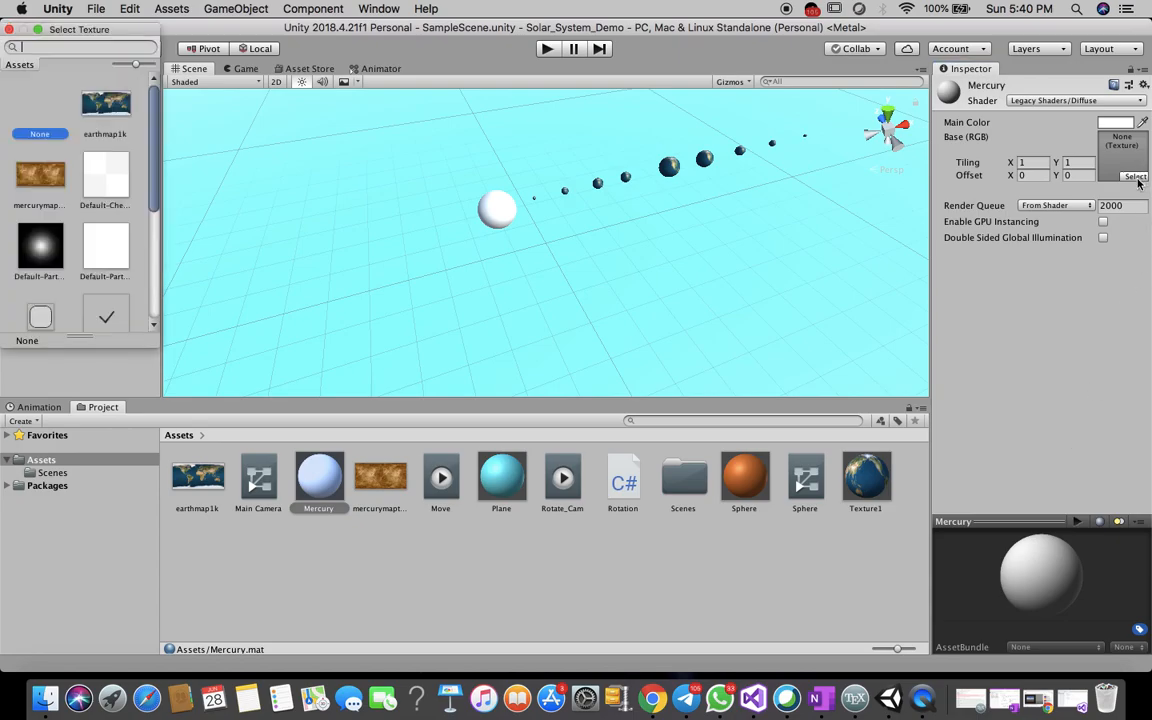
click(38, 177)
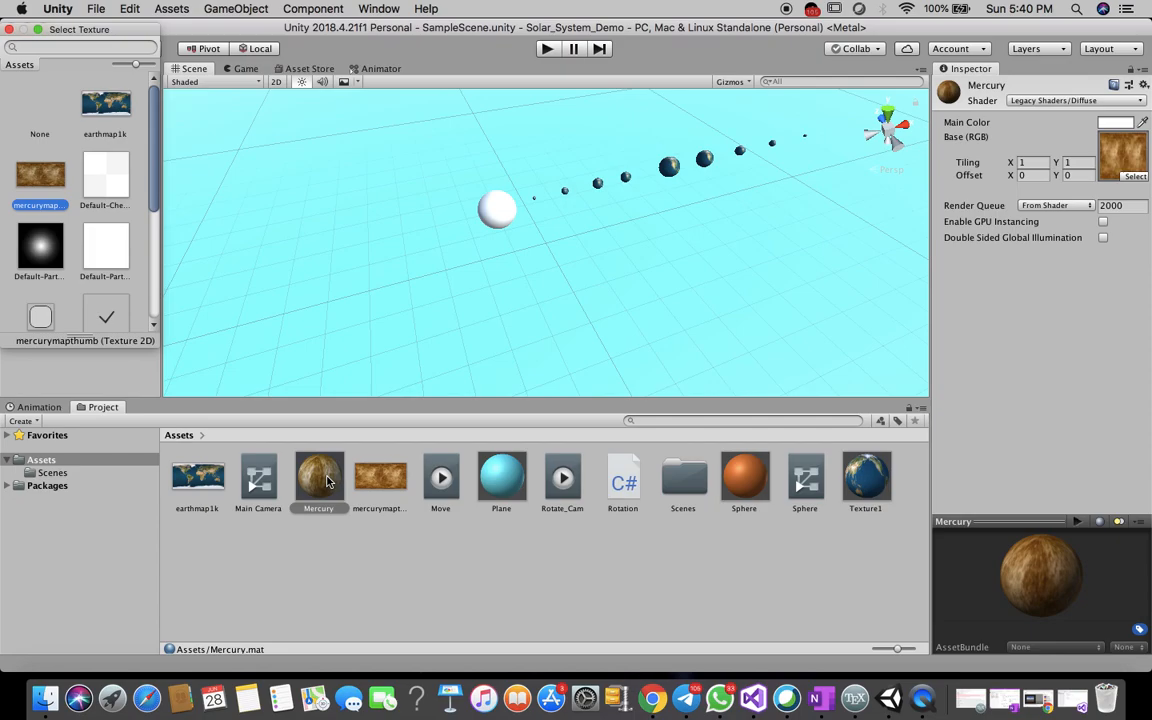
click(9, 29)
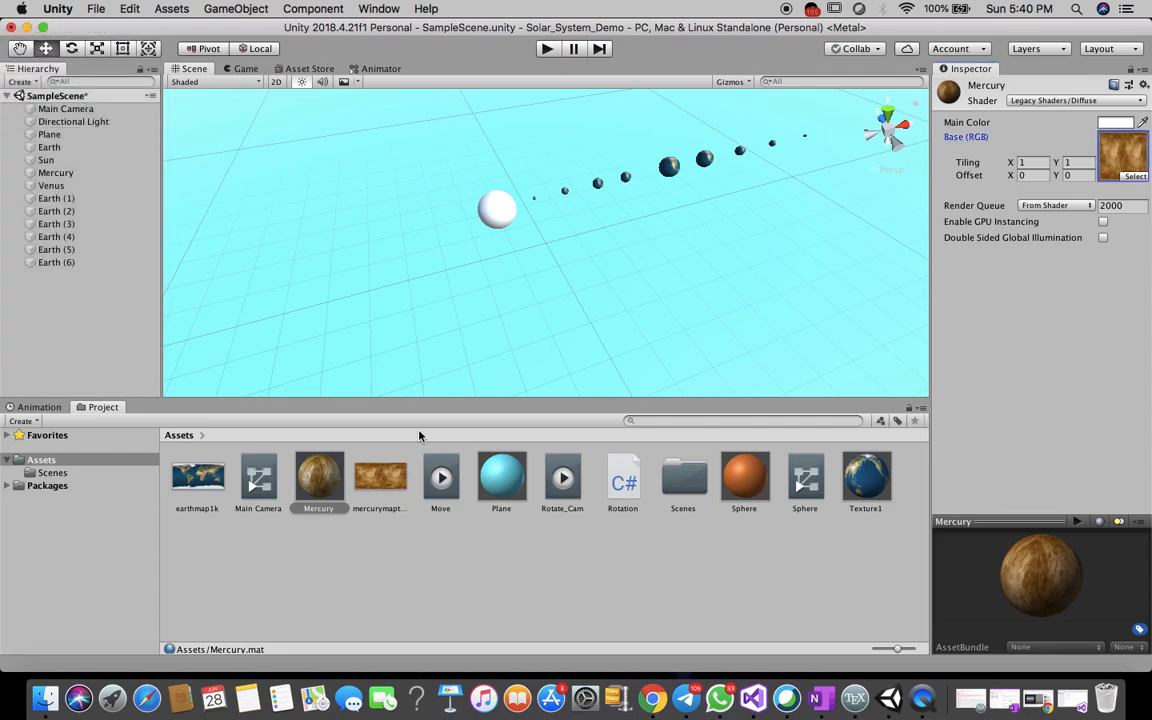
Try to apply the Mercury material to the Mercury object and check which material the object uses.
drag(322, 486, 76, 179)
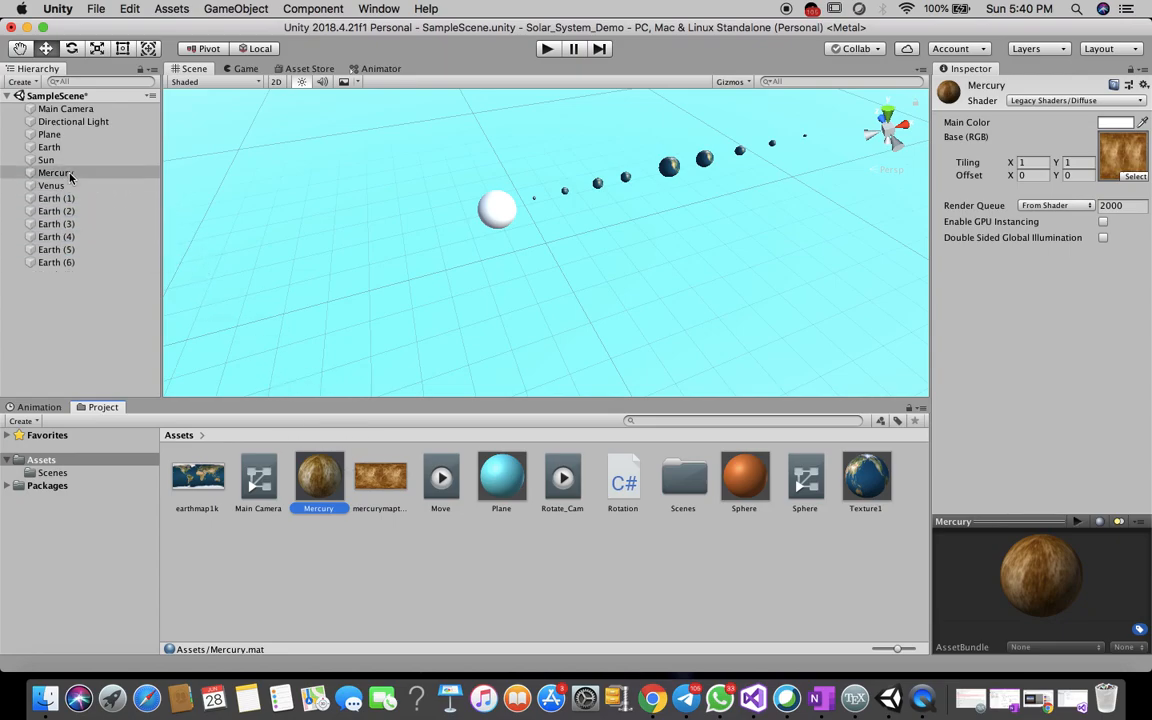
click(55, 173)
mouse_move(310, 465)
mouse_down()
mouse_move(510, 320)
mouse_move(502, 212)
mouse_move(527, 200)
mouse_move(515, 192)
mouse_move(488, 315)
mouse_move(298, 438)
mouse_move(313, 490)
mouse_up()
click(341, 572)
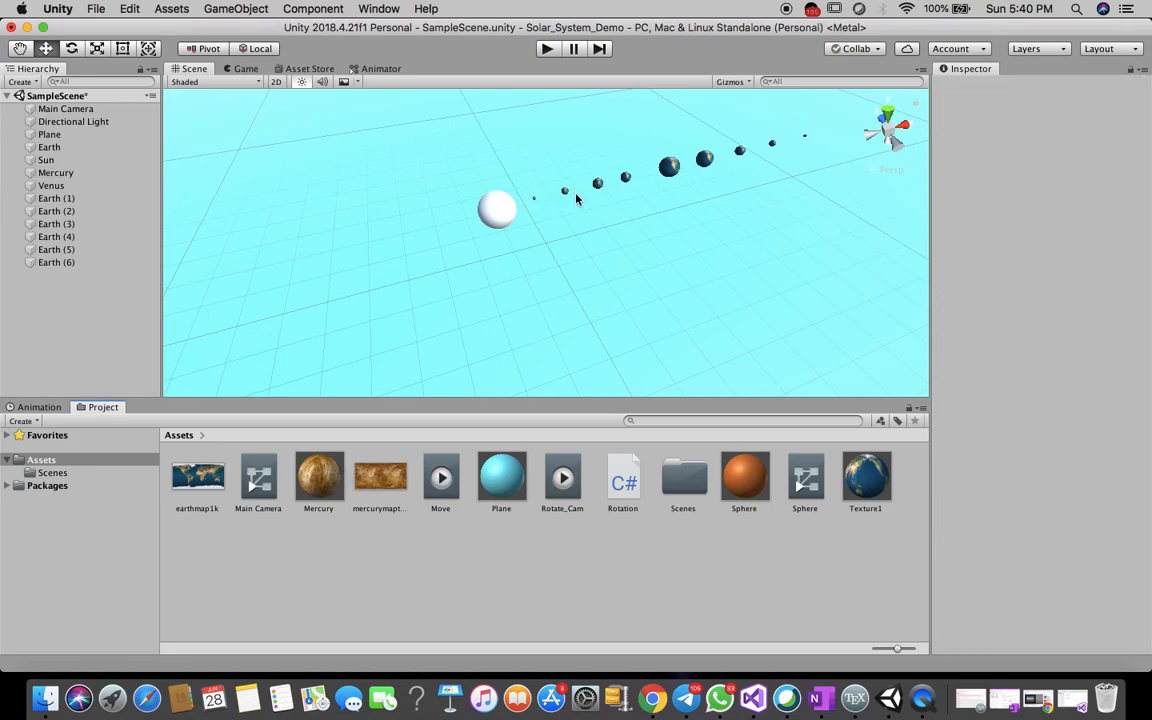
click(101, 176)
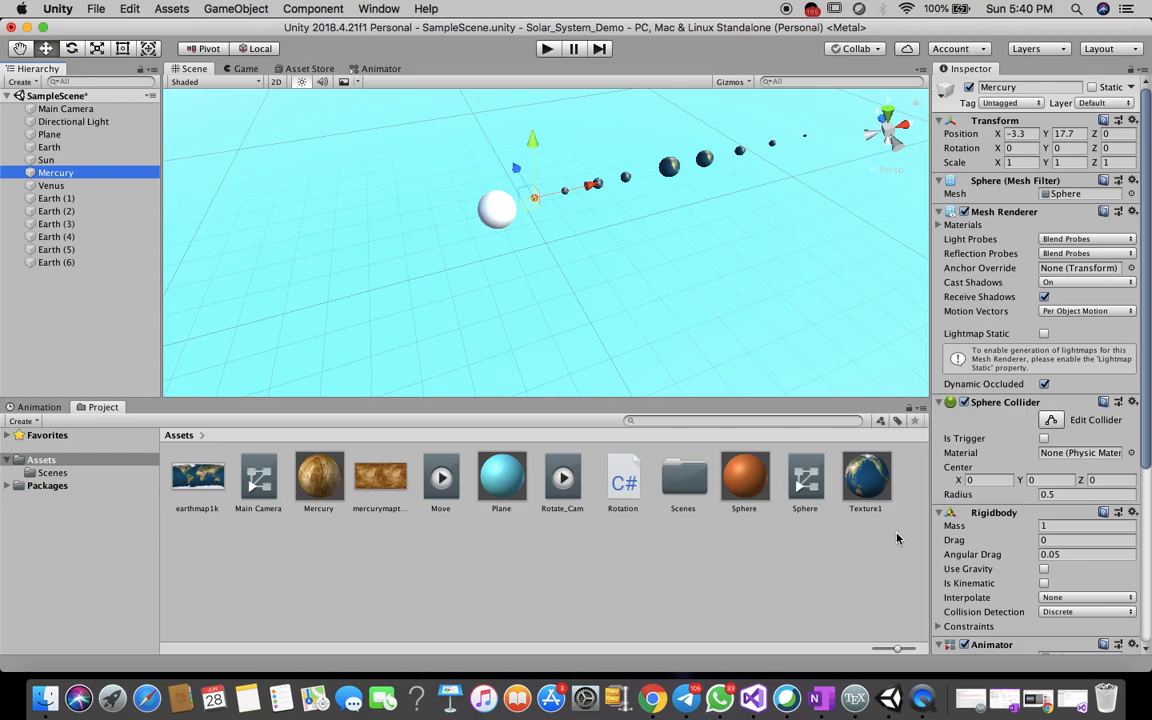
scroll(1097, 543, down, 5)
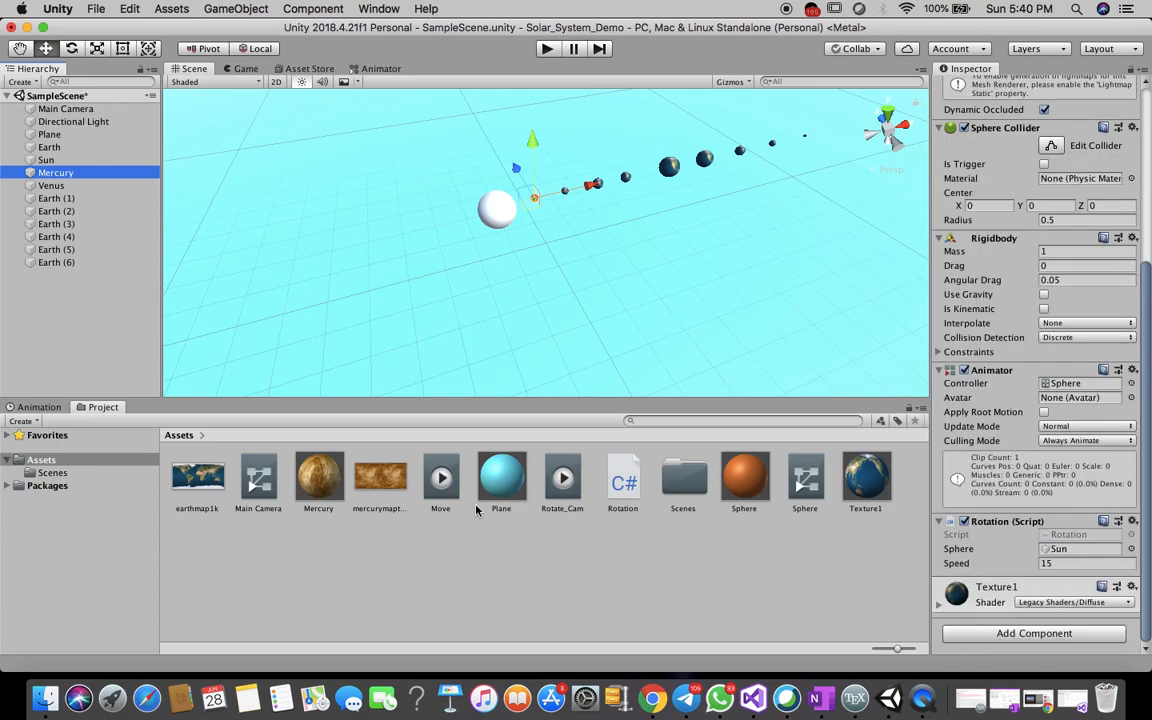
click(386, 480)
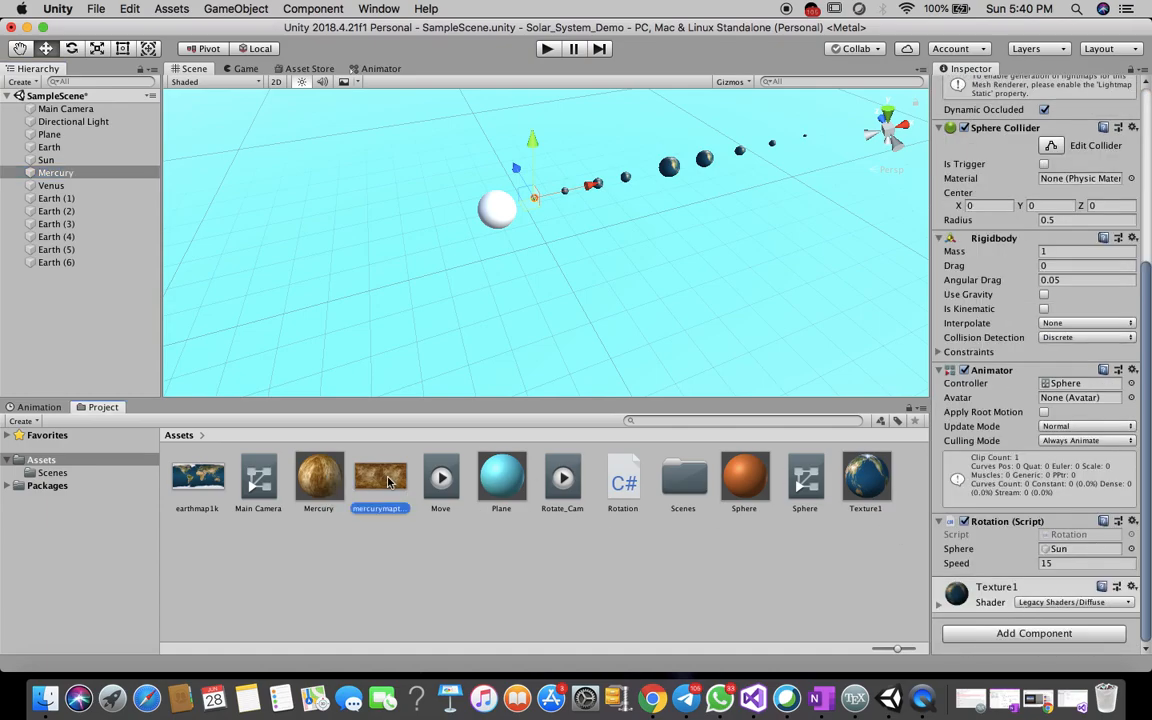
drag(338, 482, 308, 492)
click(259, 564)
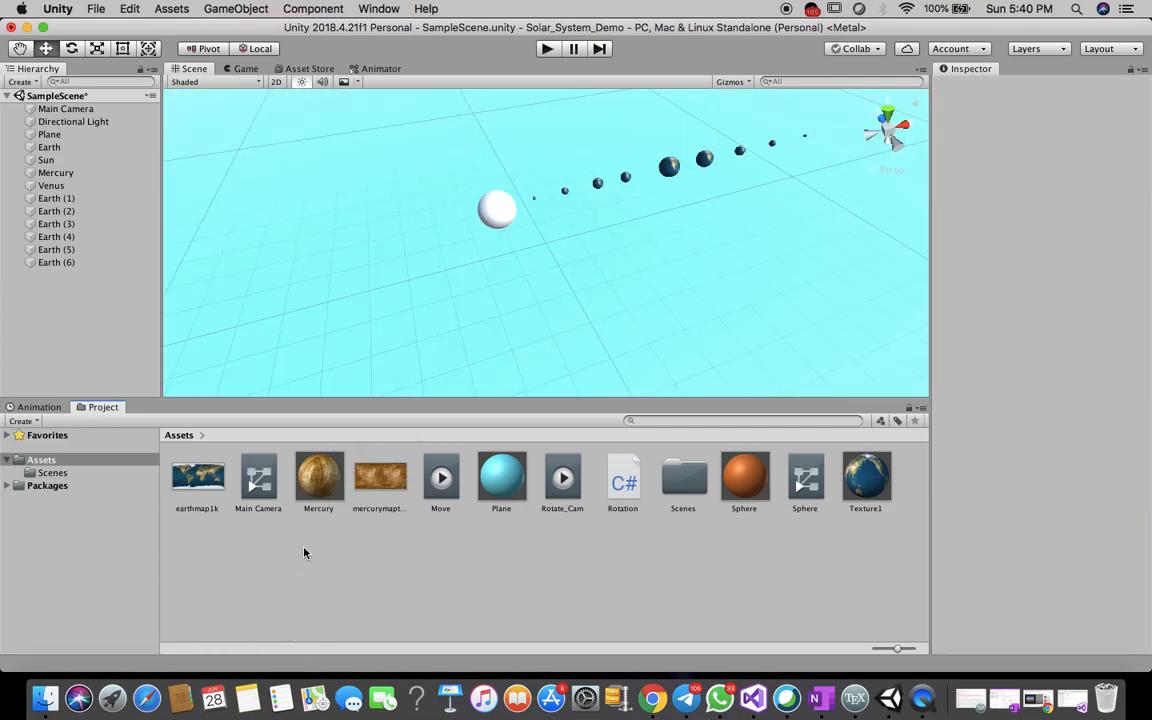
Raise the Mercury sphere above the plane to a Y position of about 34.2 and apply the Mercury material to it.
click(80, 174)
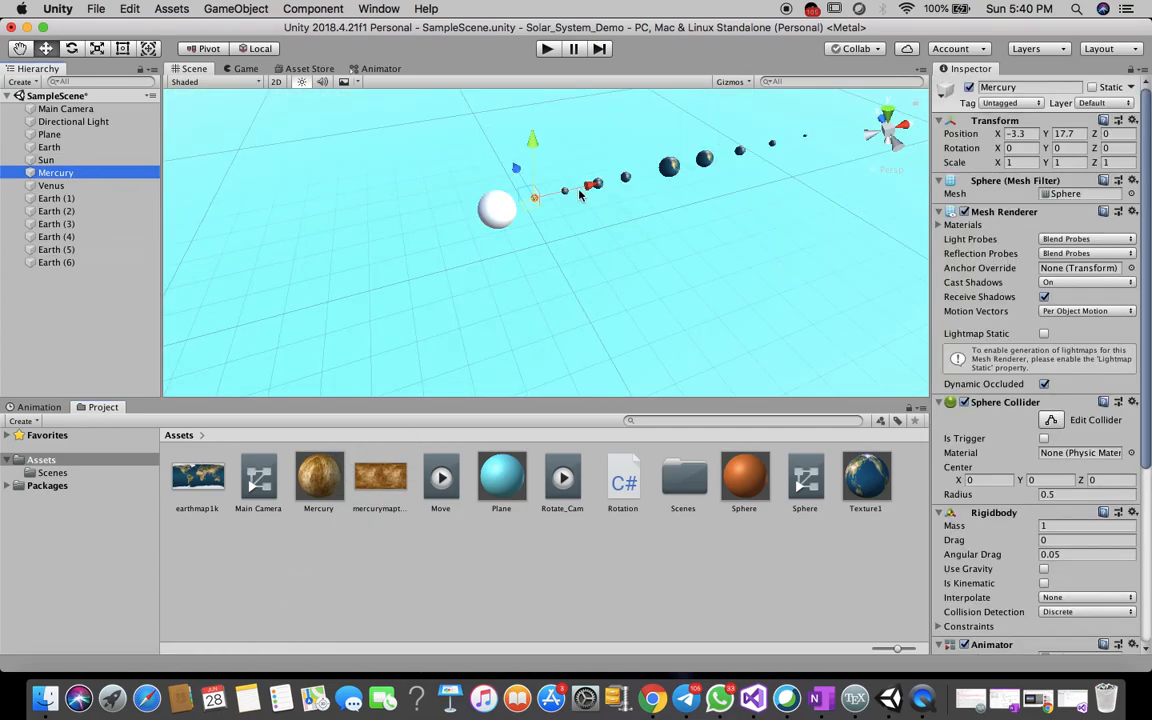
drag(533, 145, 533, 97)
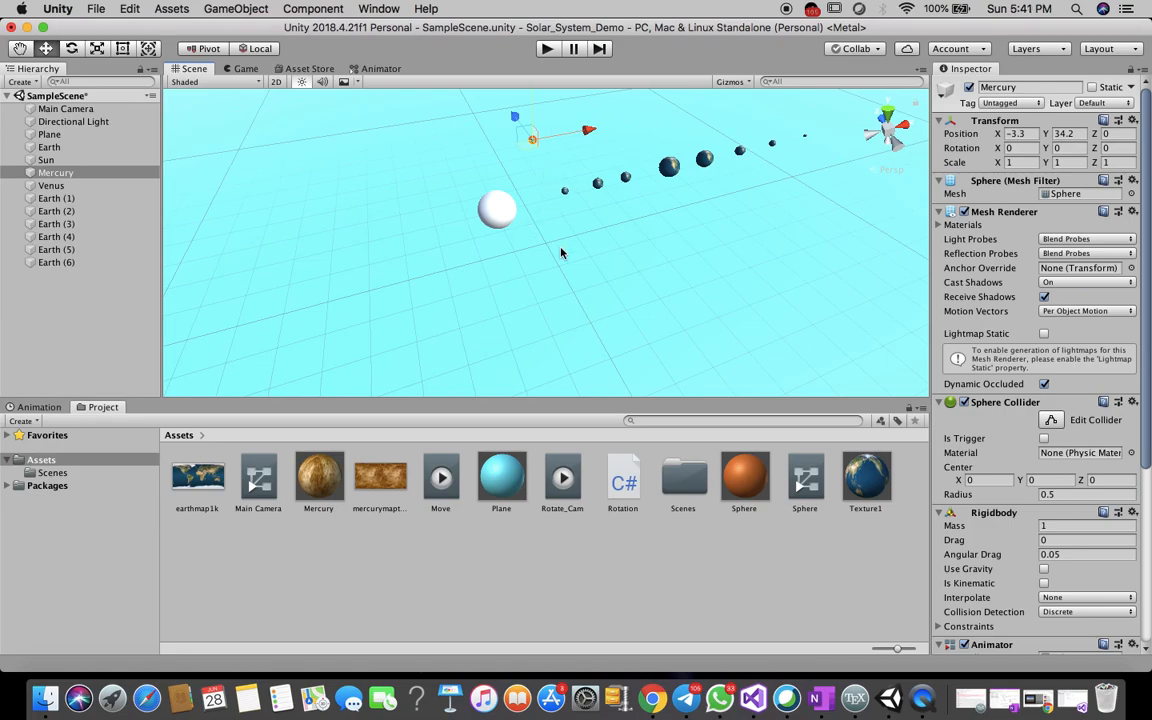
click(558, 250)
alt+drag(559, 298, 532, 133)
click(533, 125)
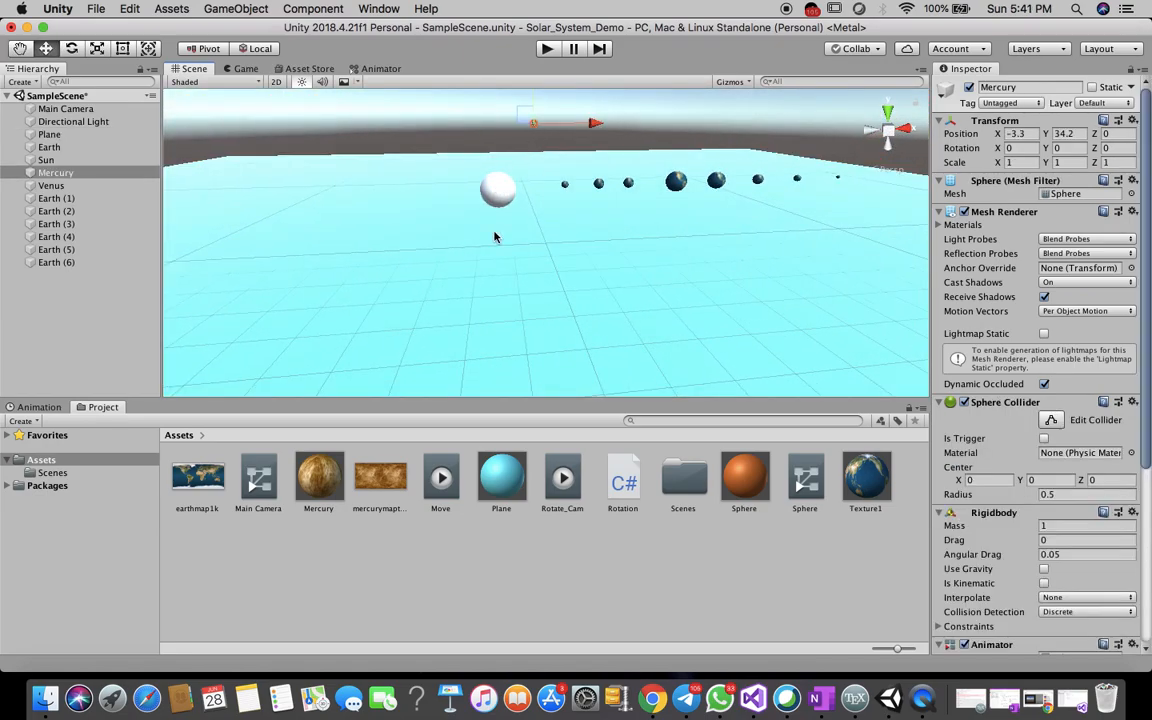
right_click(334, 486)
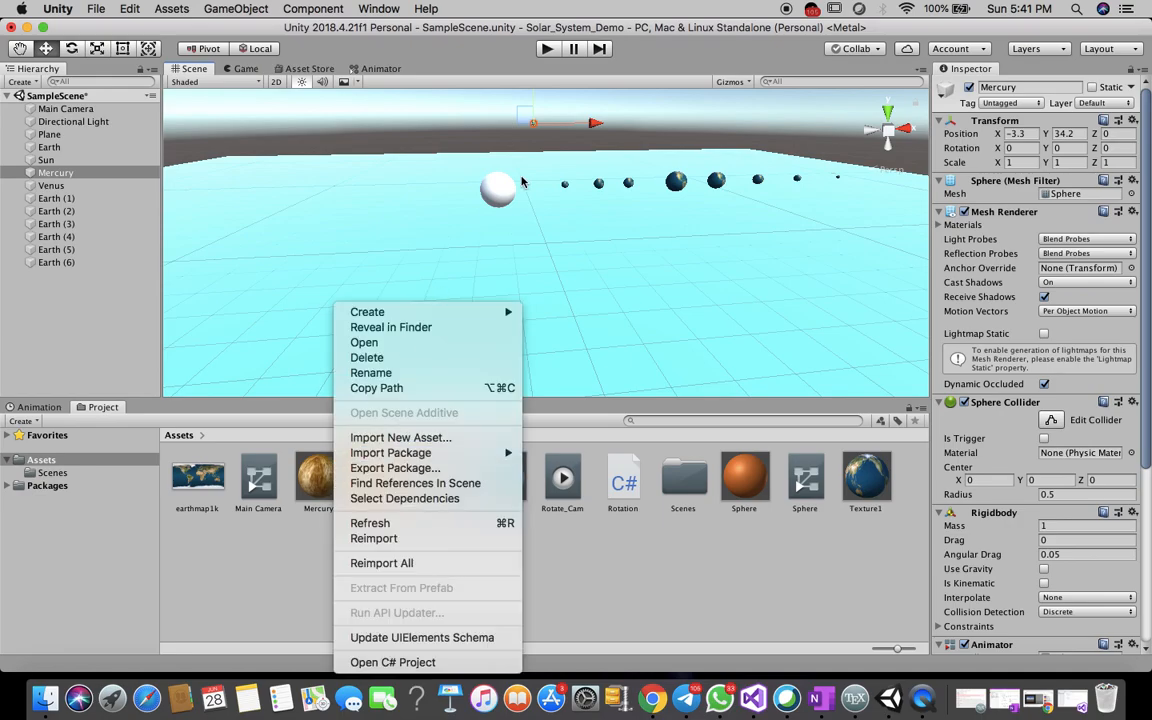
click(287, 614)
drag(322, 468, 533, 124)
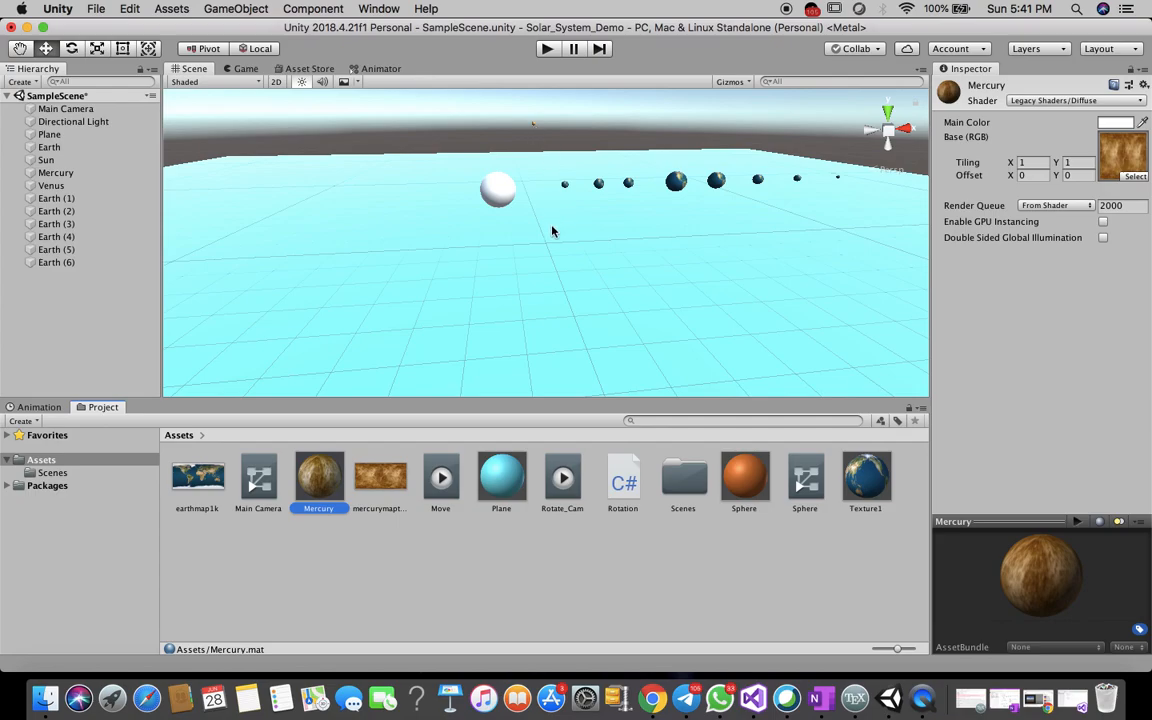
Lower the Mercury sphere back into line with the other planets, at a Y position of about 19.3.
click(506, 115)
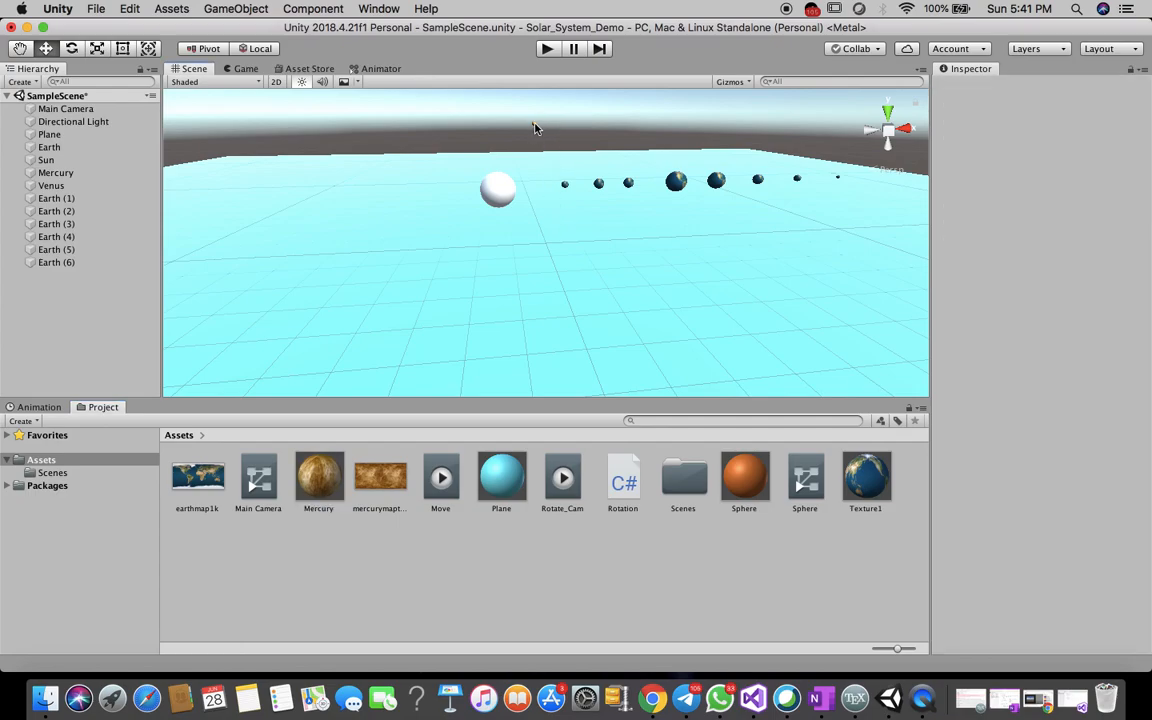
click(533, 126)
scroll(548, 141, down, 3)
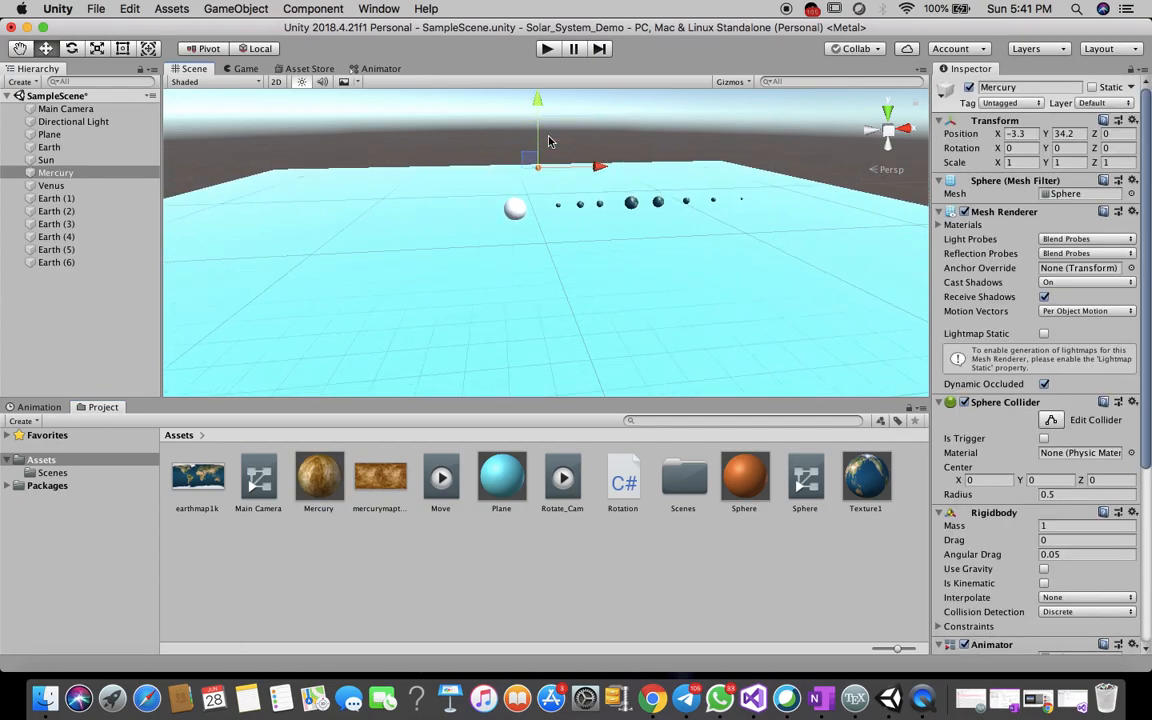
drag(538, 100, 540, 140)
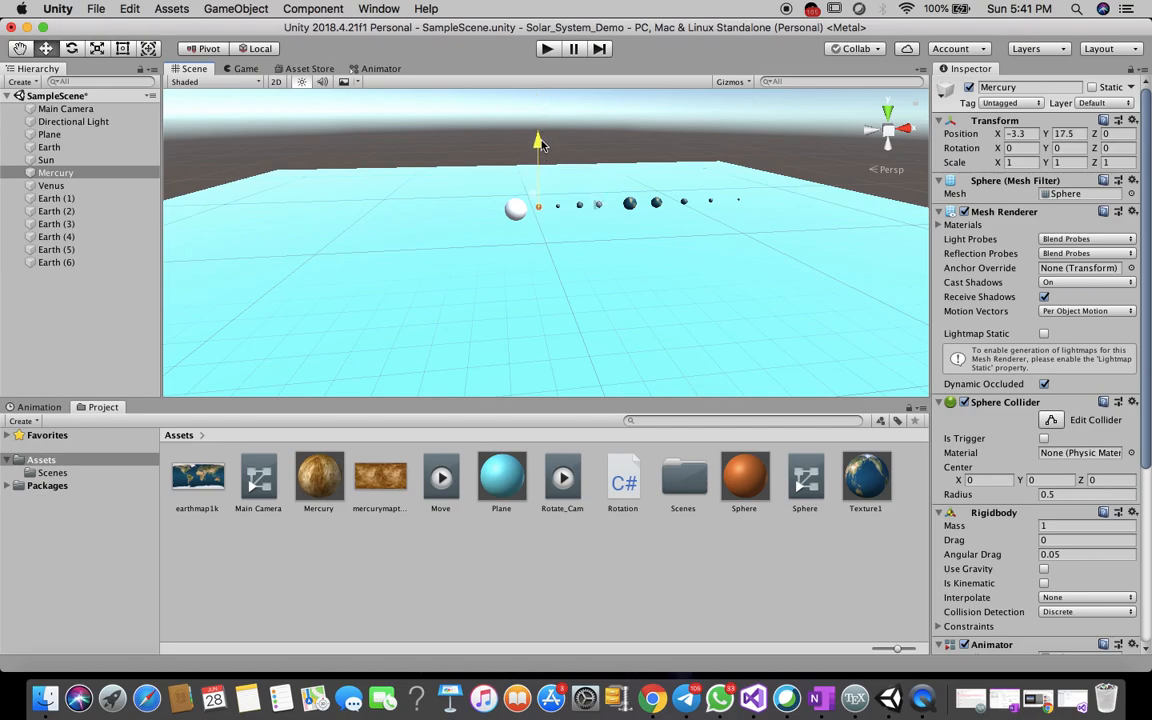
click(558, 268)
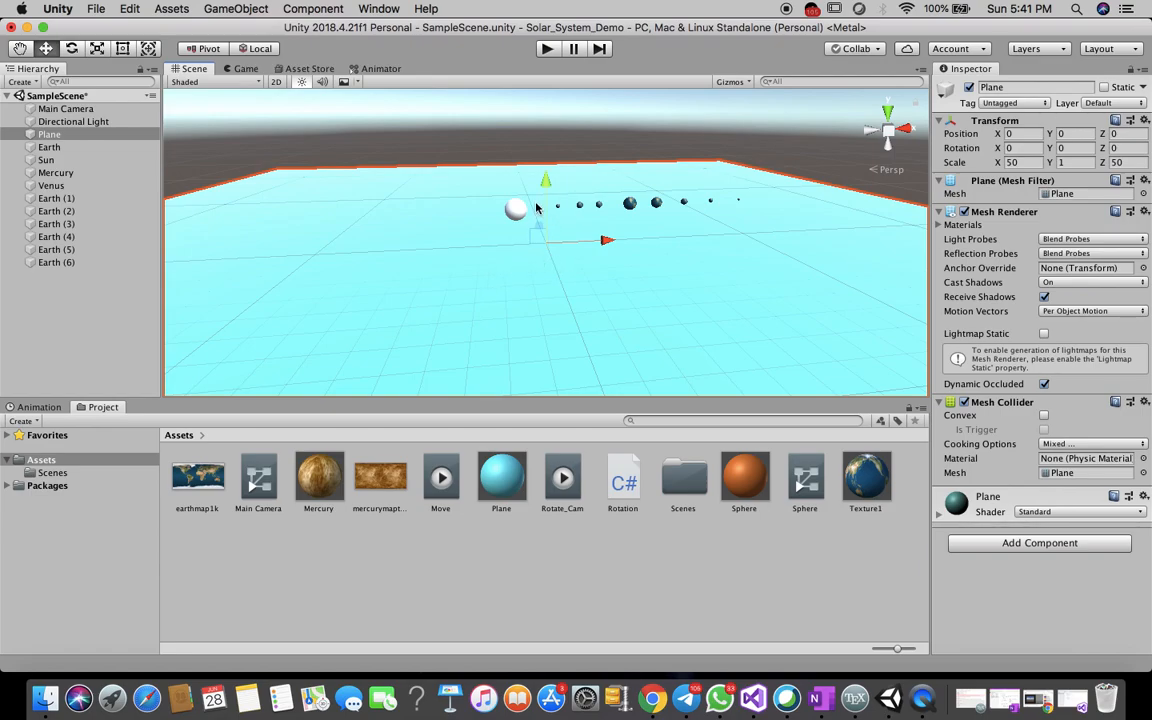
click(60, 172)
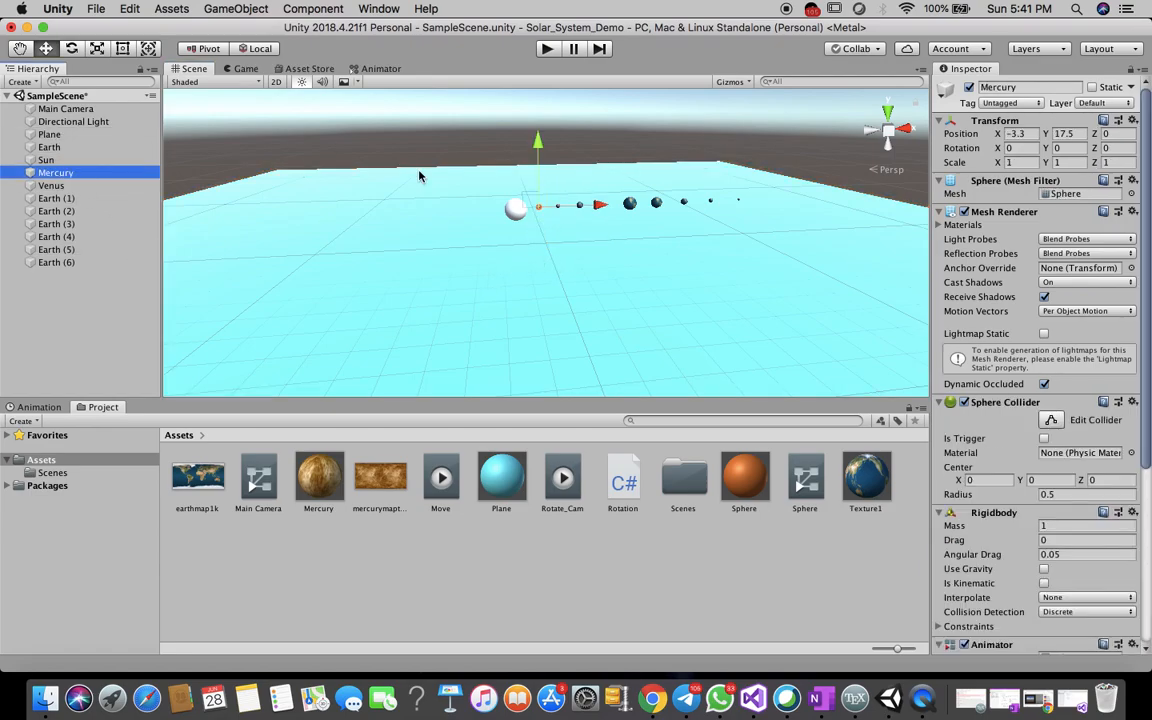
click(531, 150)
drag(531, 150, 540, 143)
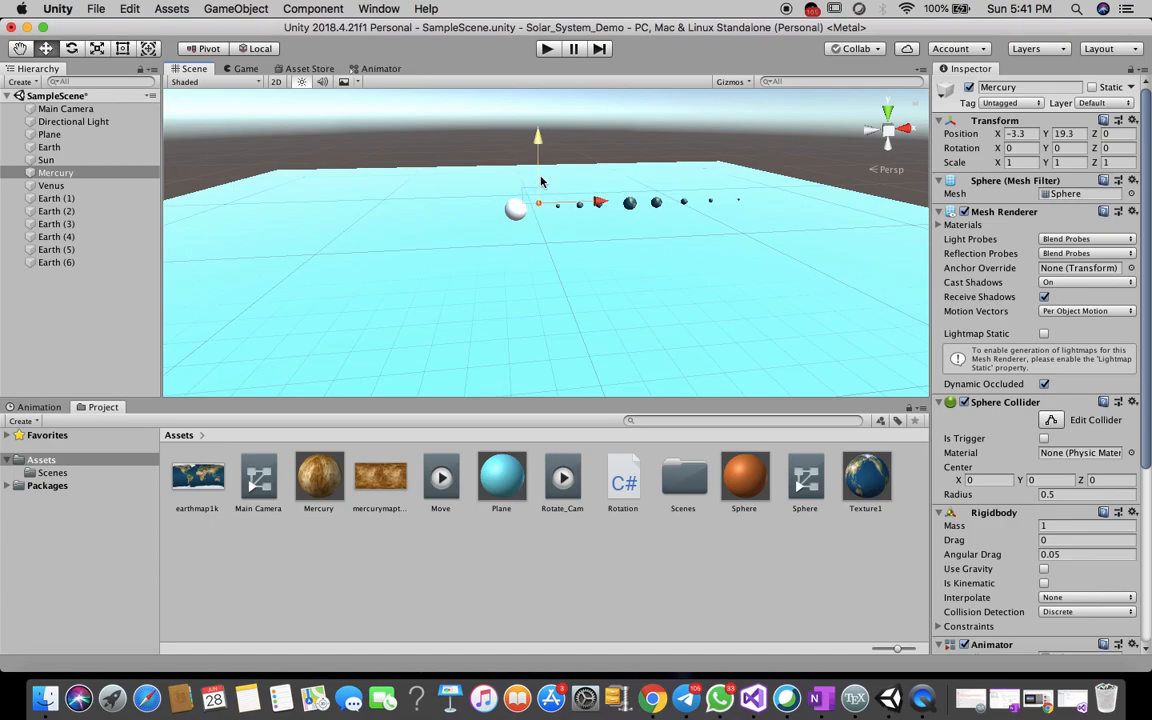
click(598, 149)
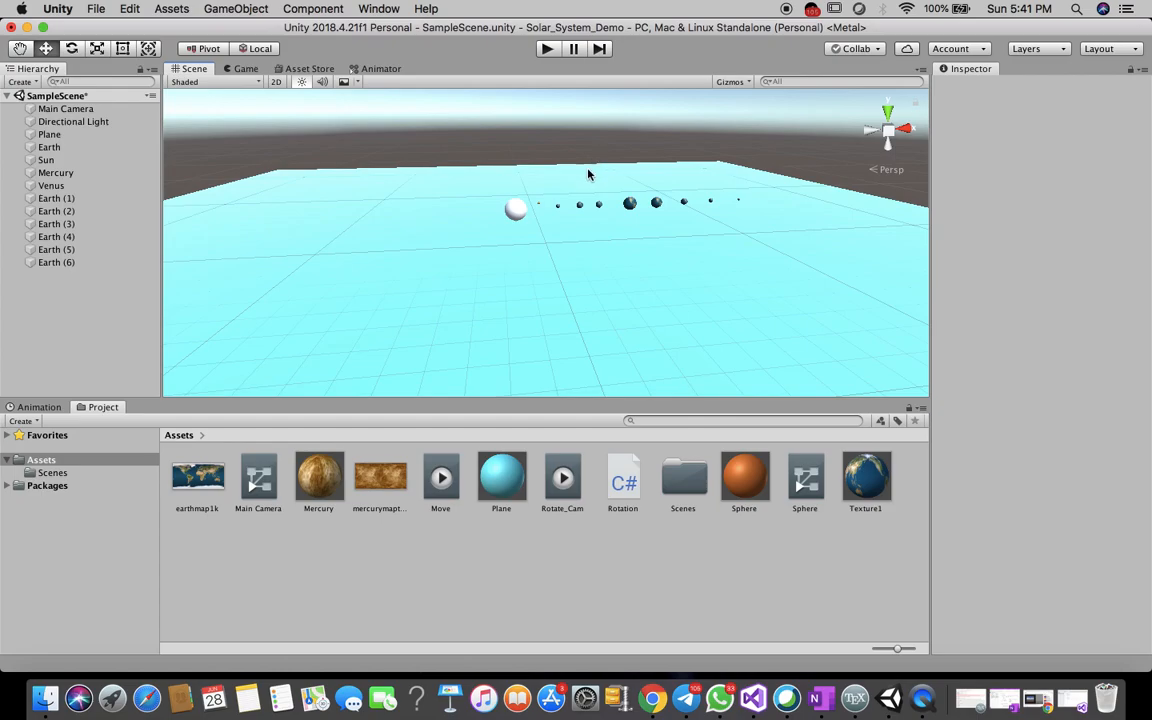
key(alt)
alt+drag(544, 274, 505, 245)
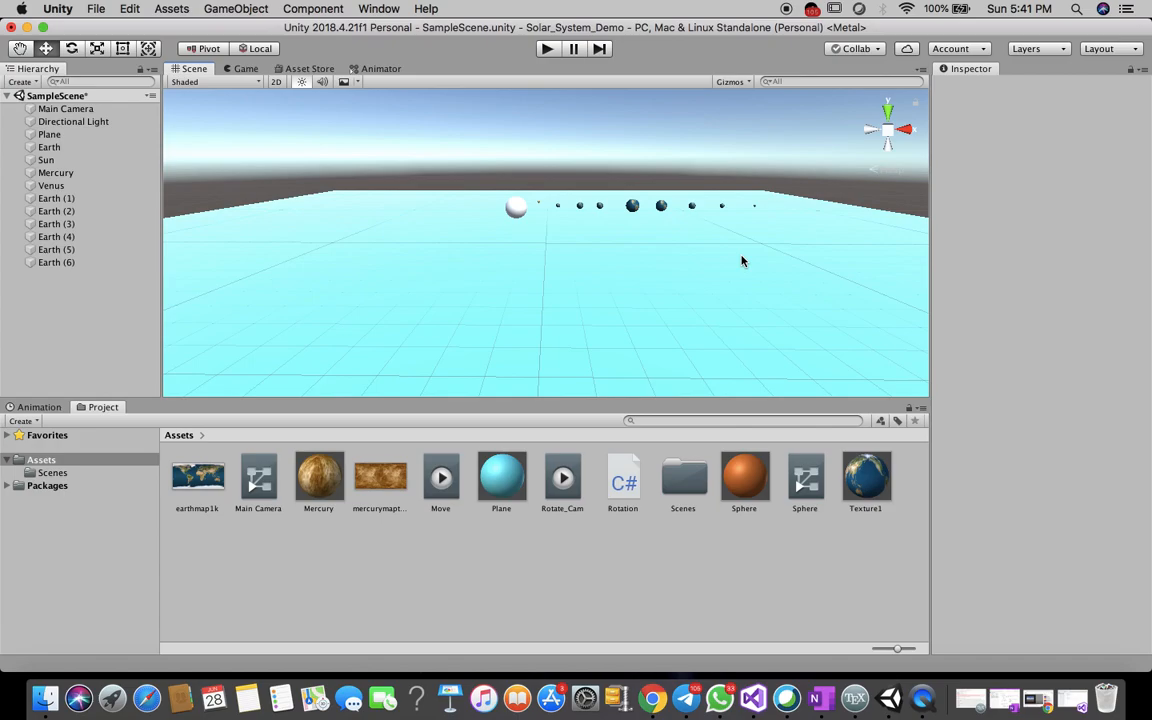
Create a new material named Venus in the Assets folder.
click(559, 207)
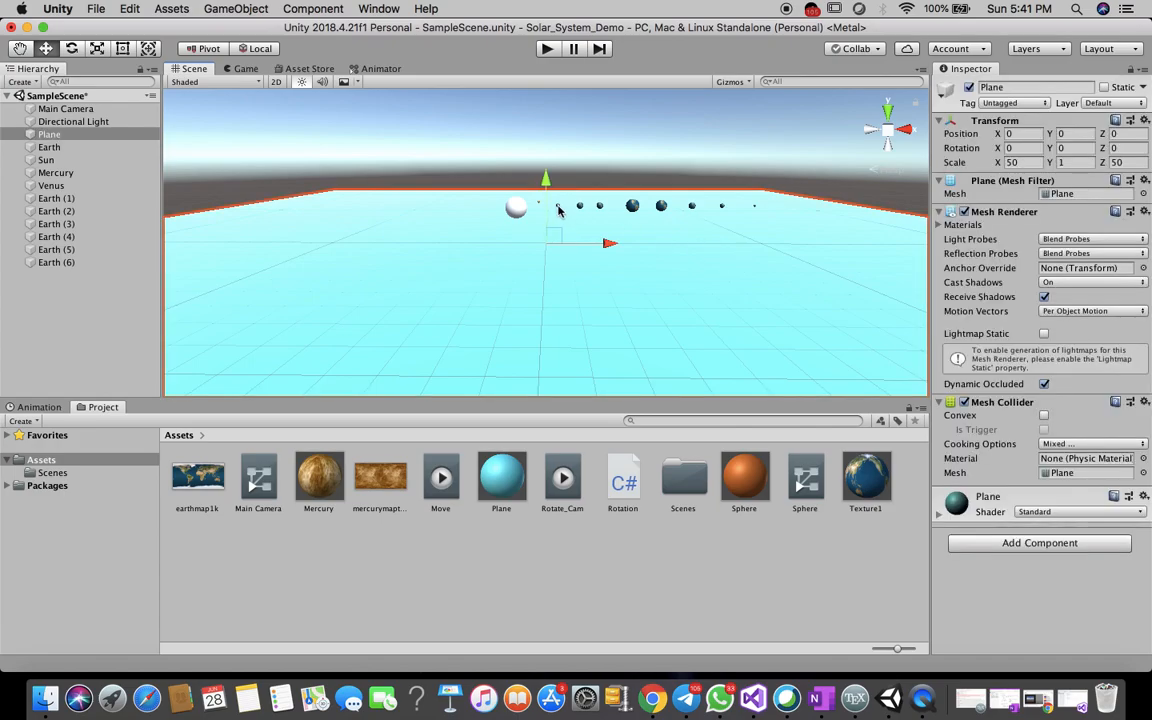
click(559, 207)
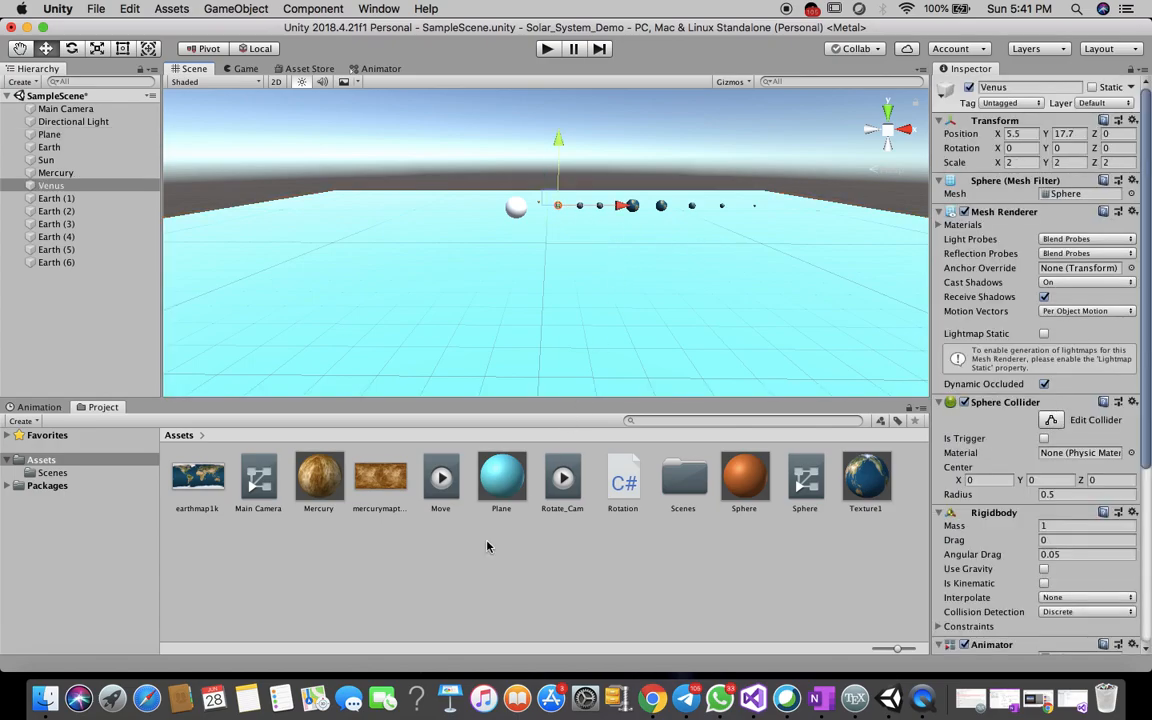
right_click(545, 590)
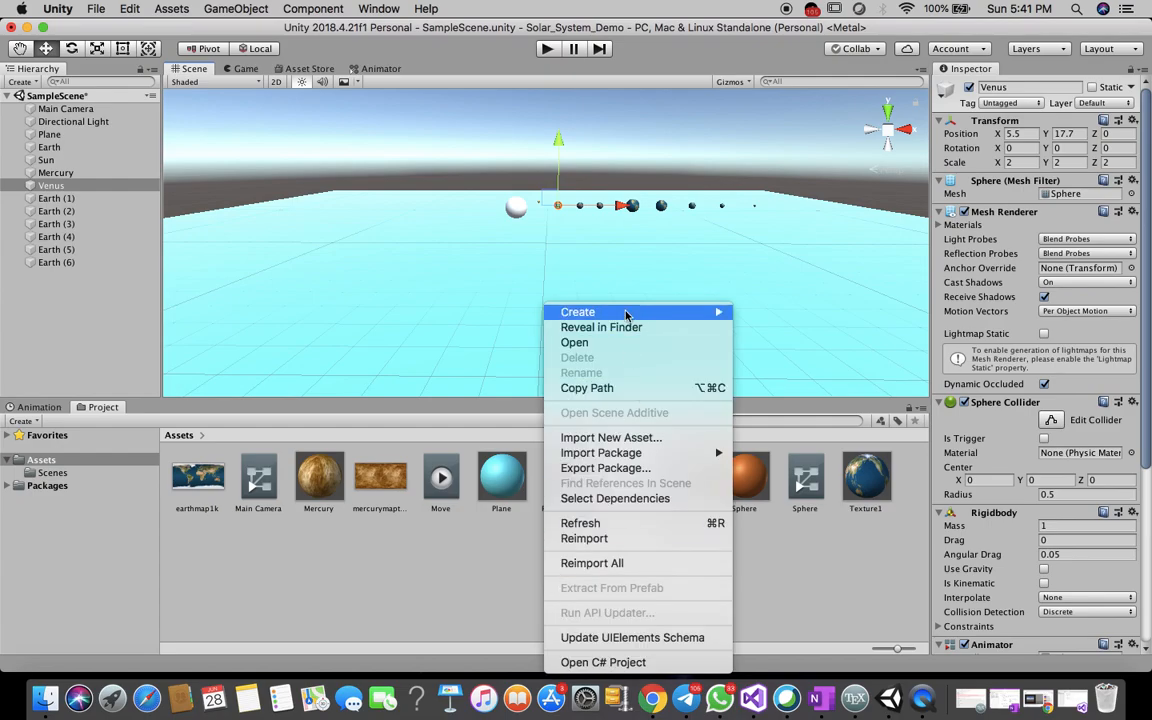
mouse_move(626, 315)
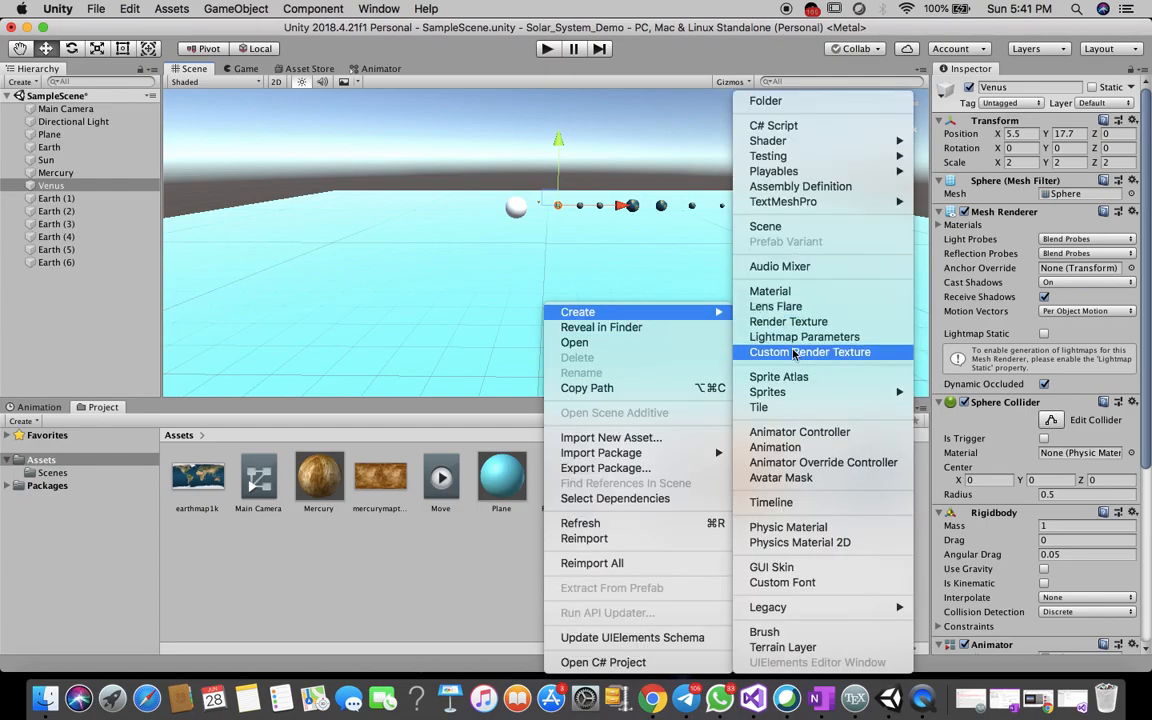
click(806, 292)
text(Venus)
key(Return)
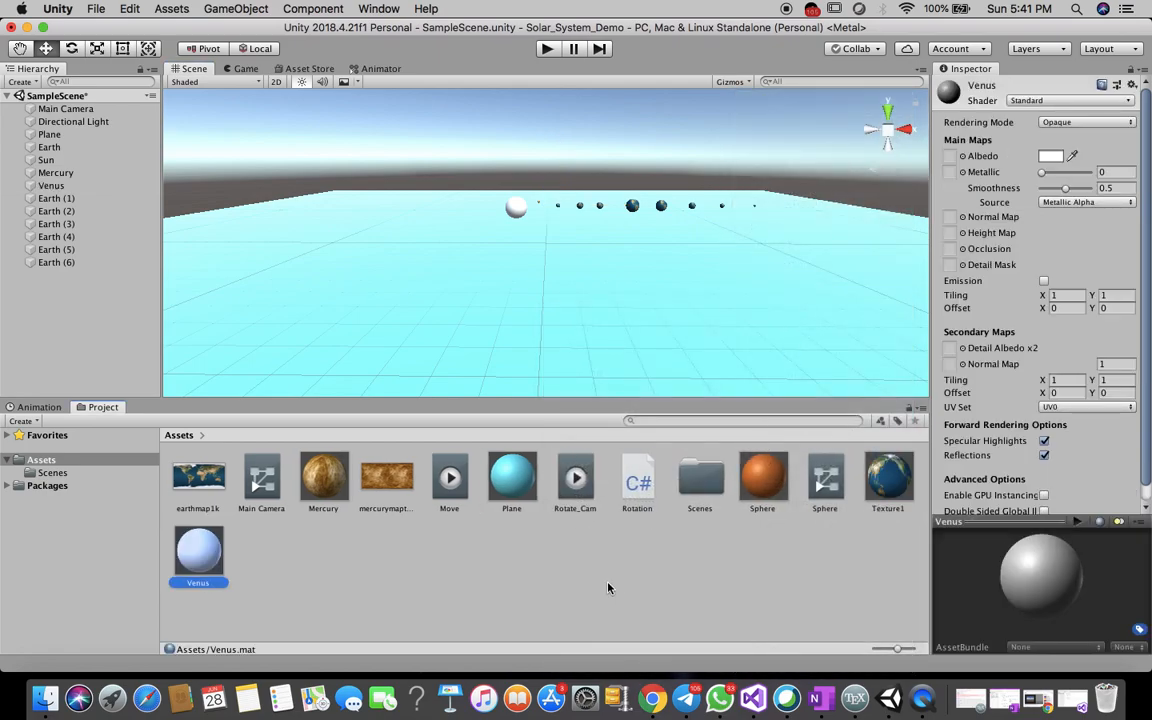
Import the venusmapthumb.jpg image from the Solar_System folder as a new asset.
right_click(490, 590)
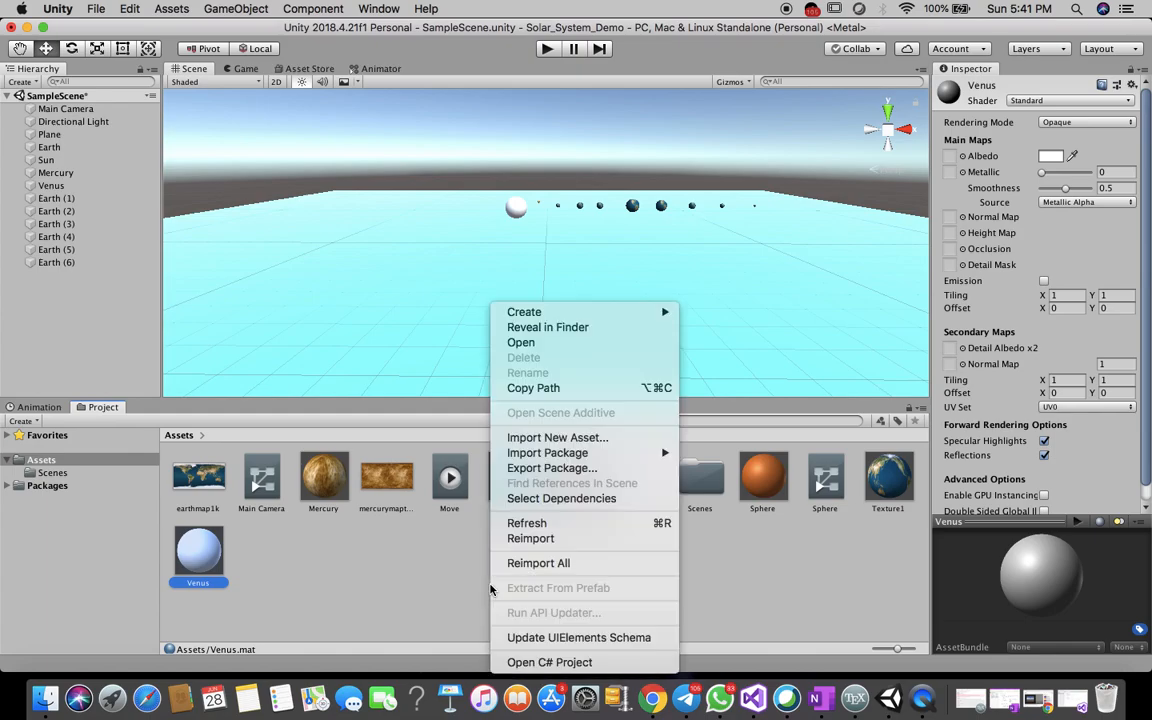
click(563, 440)
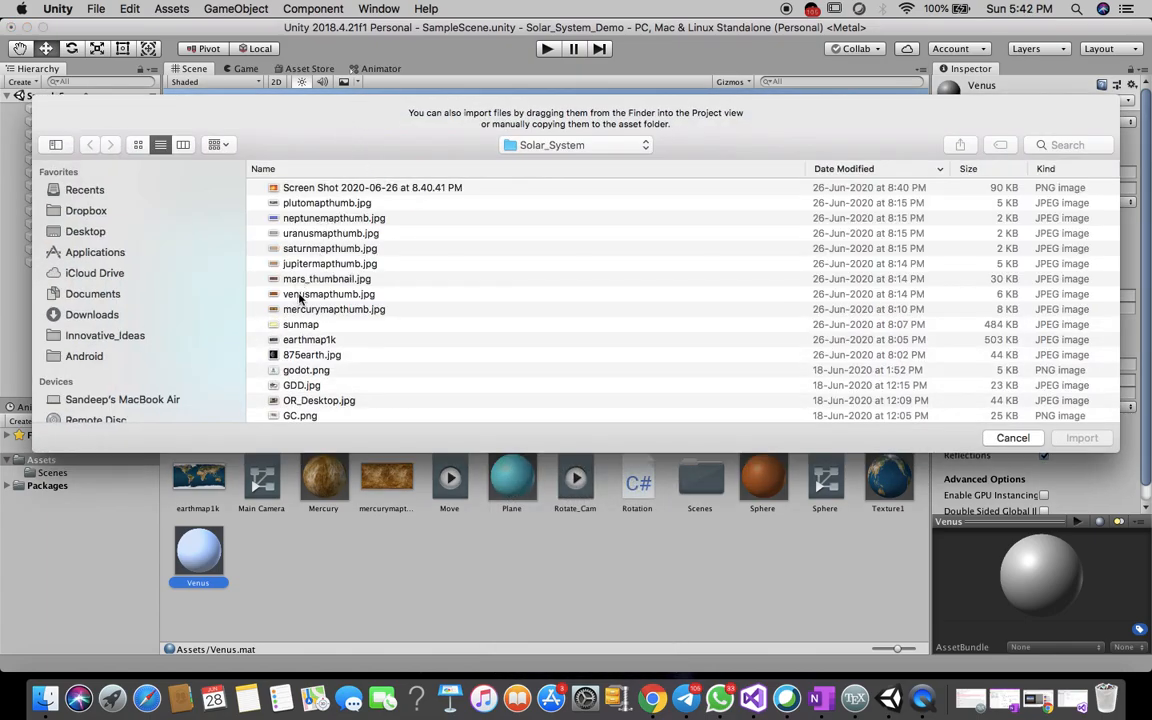
click(300, 294)
click(1081, 438)
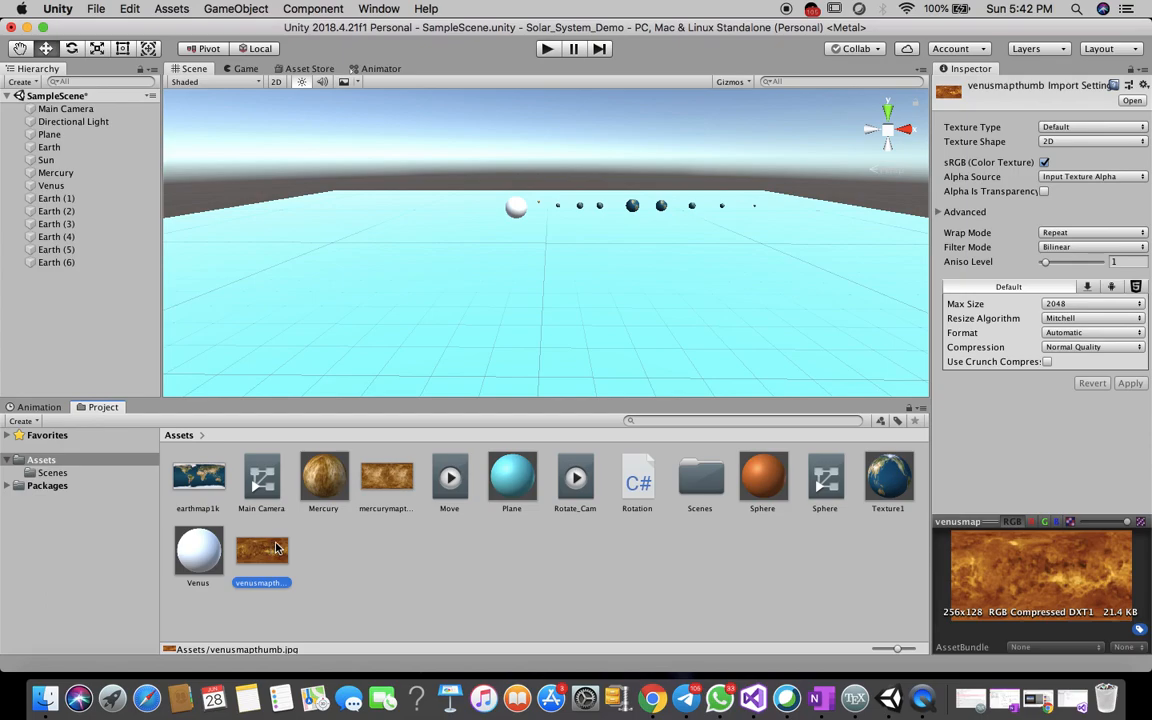
Set the Venus material's shader to Legacy Shaders/Diffuse and assign venusmapthumb as its Base (RGB) map.
click(198, 550)
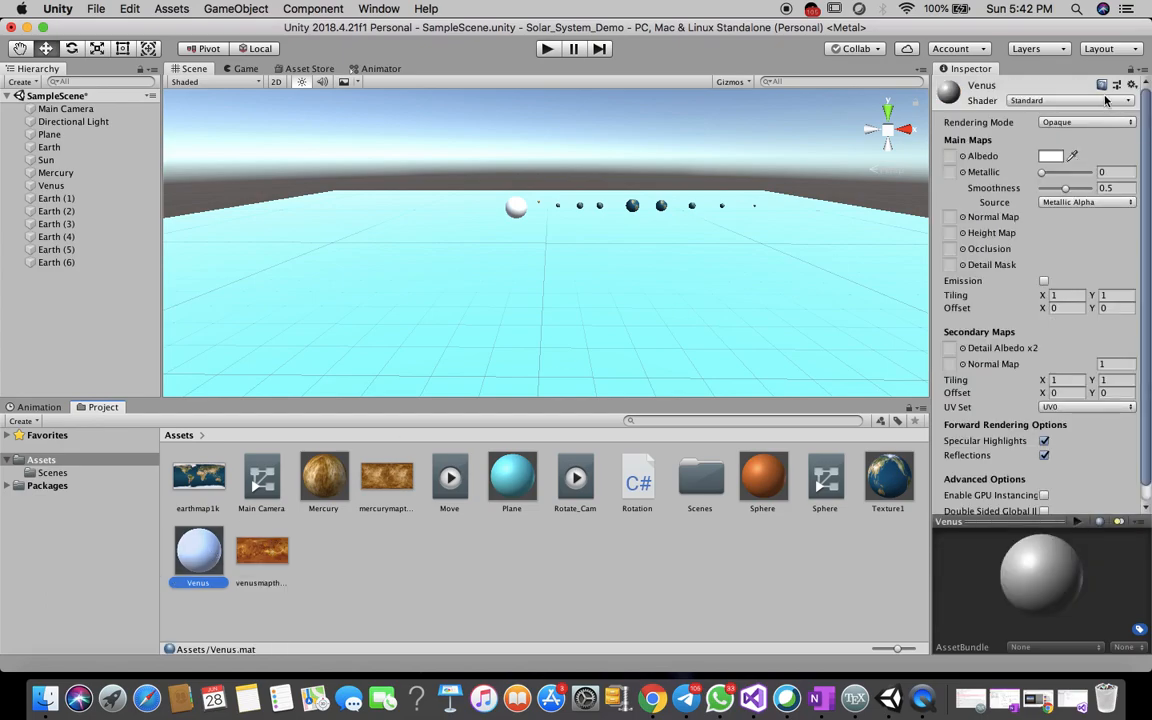
click(1050, 100)
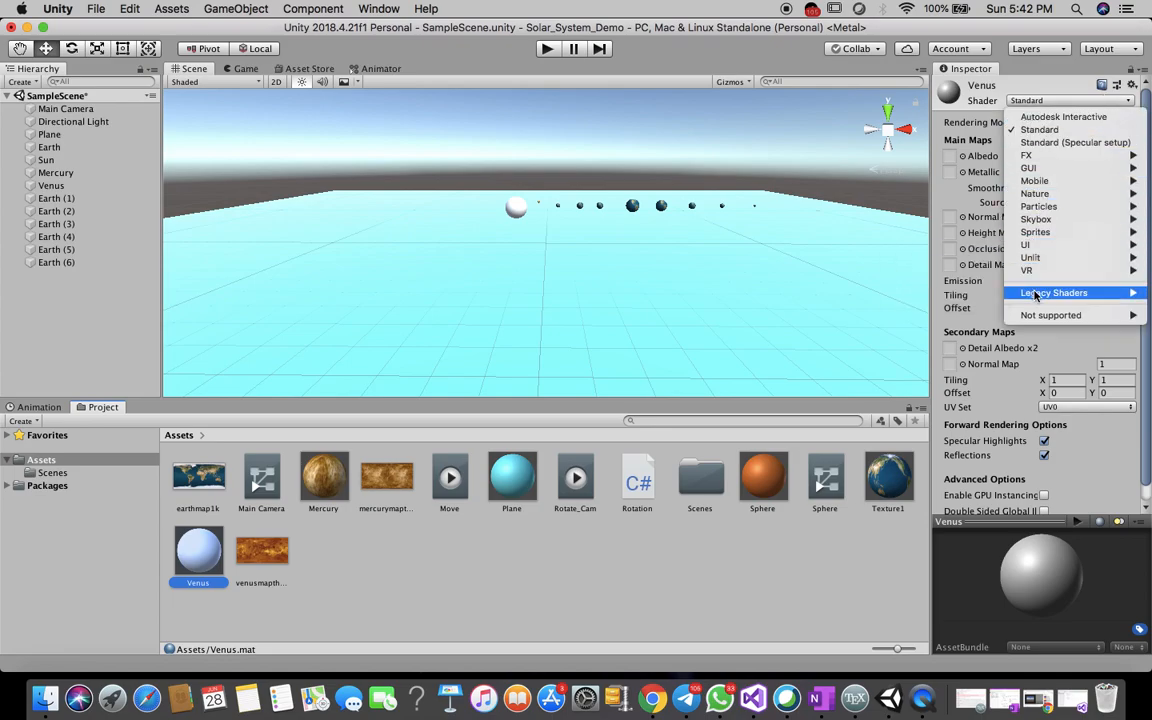
mouse_move(1040, 292)
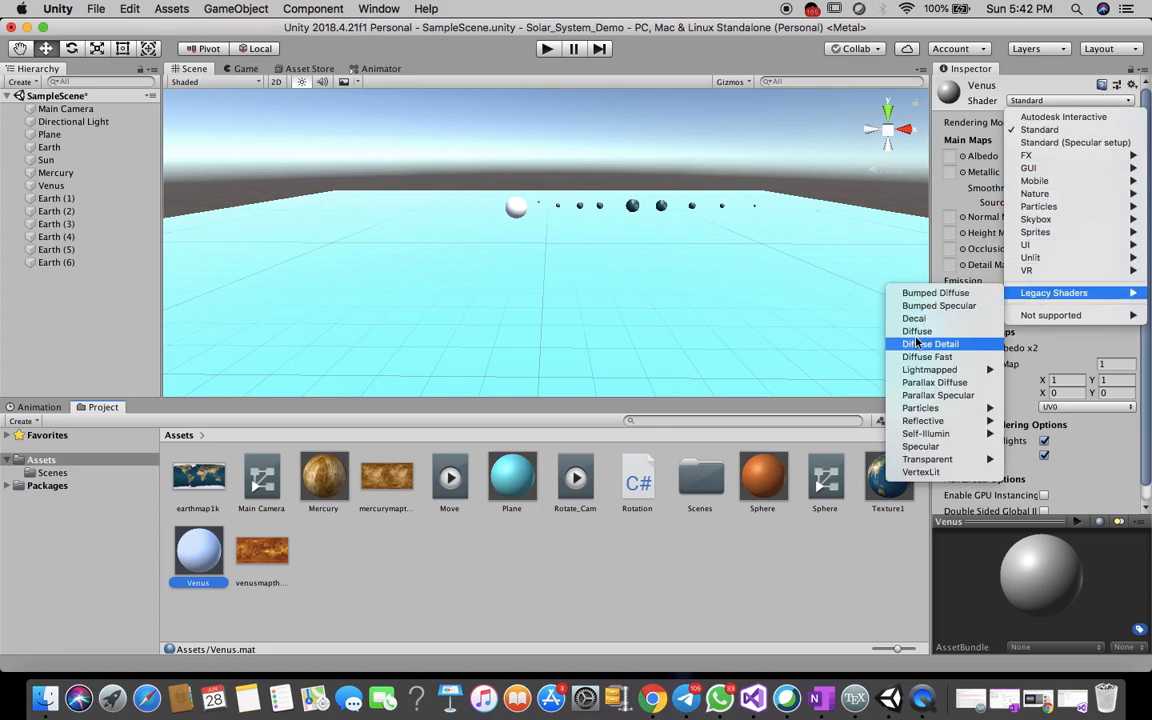
click(915, 332)
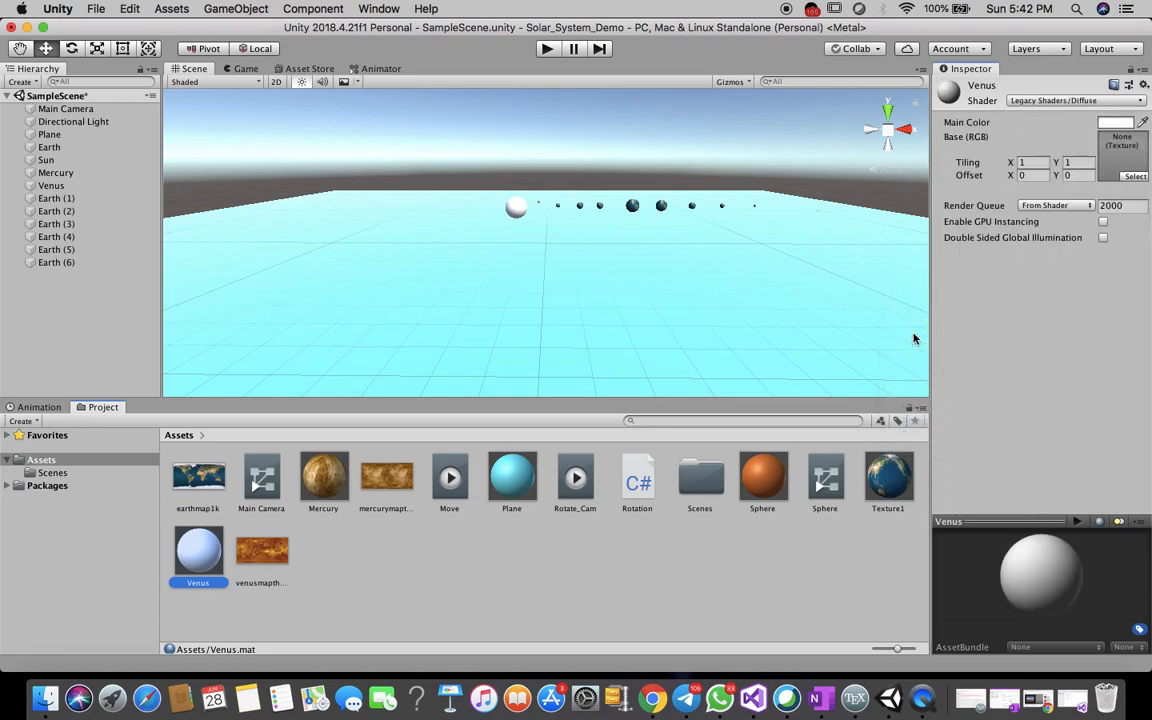
click(1135, 178)
click(106, 172)
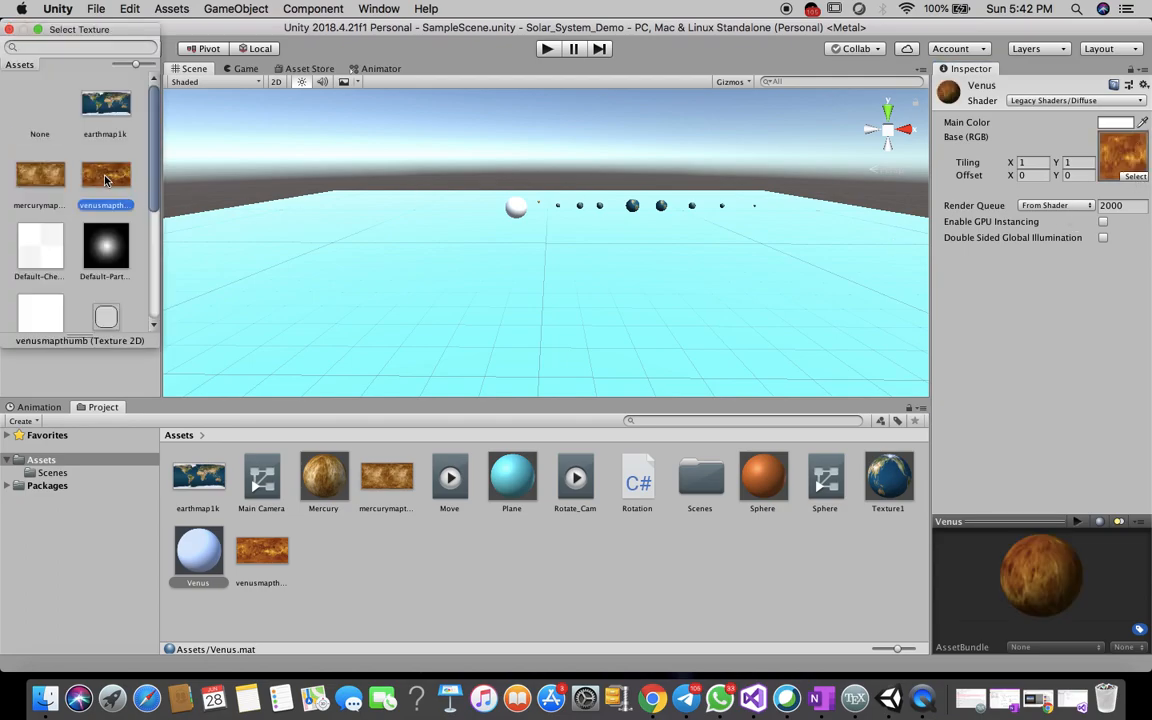
Apply the Venus material to the Venus sphere in the scene.
click(205, 548)
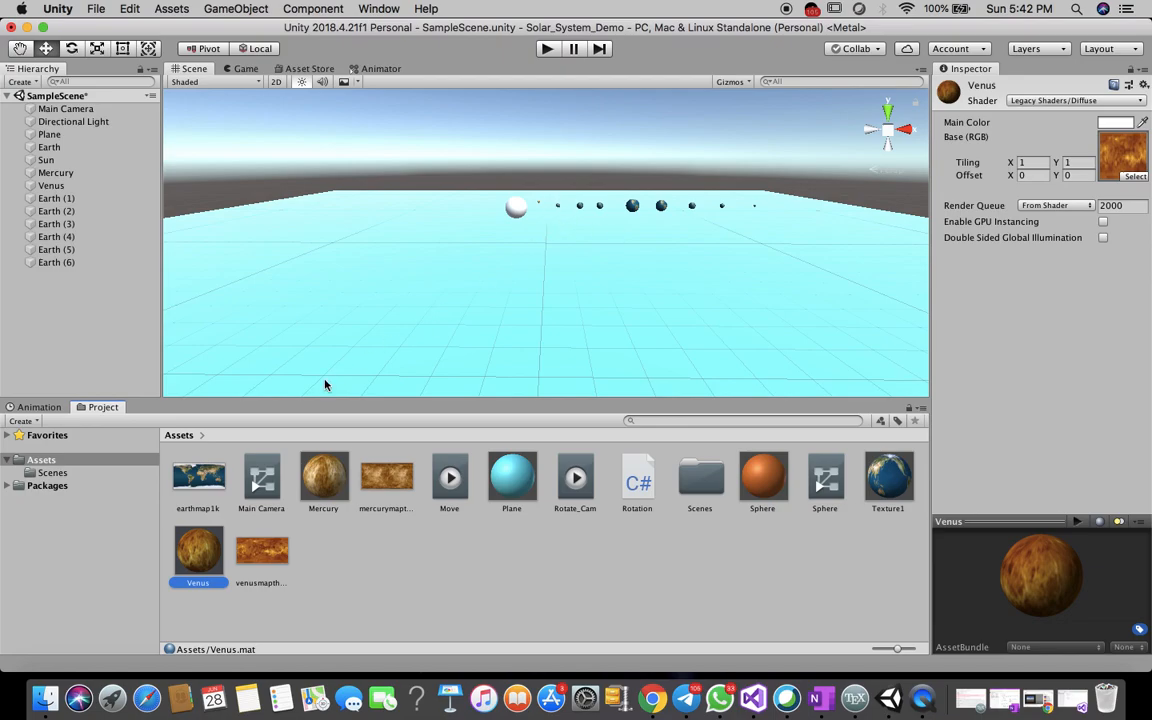
drag(203, 555, 559, 208)
click(580, 207)
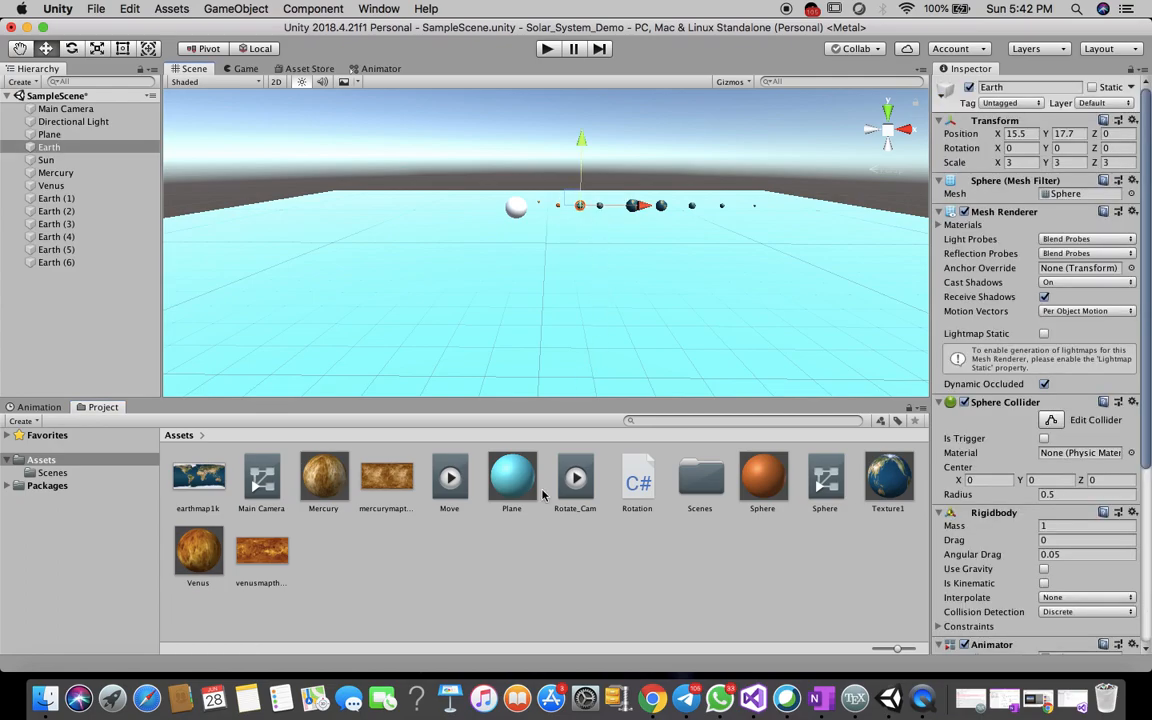
Create a new material named Mars in the Assets folder.
click(466, 518)
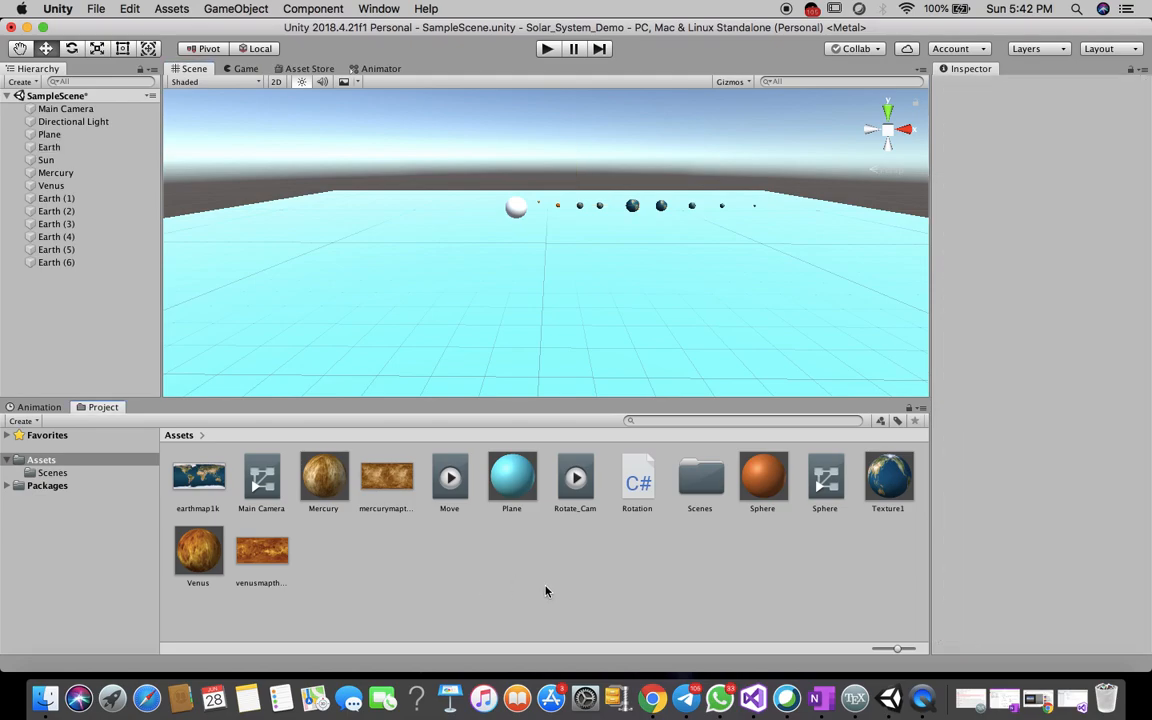
right_click(535, 594)
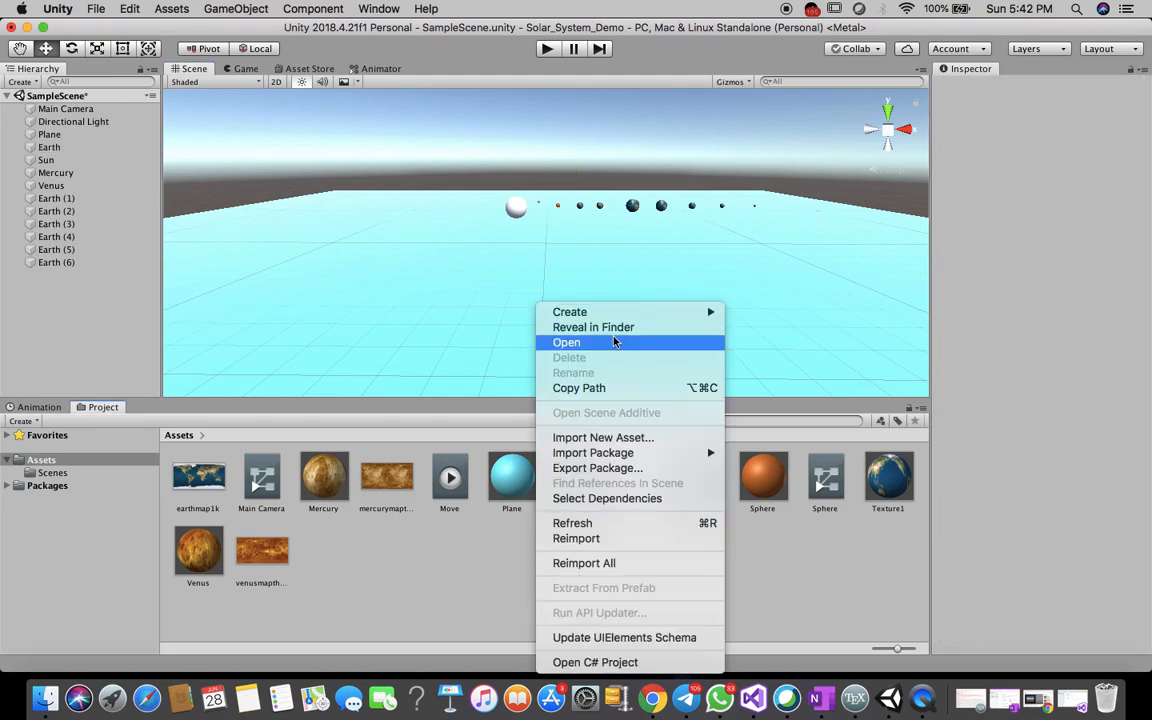
mouse_move(640, 311)
click(800, 291)
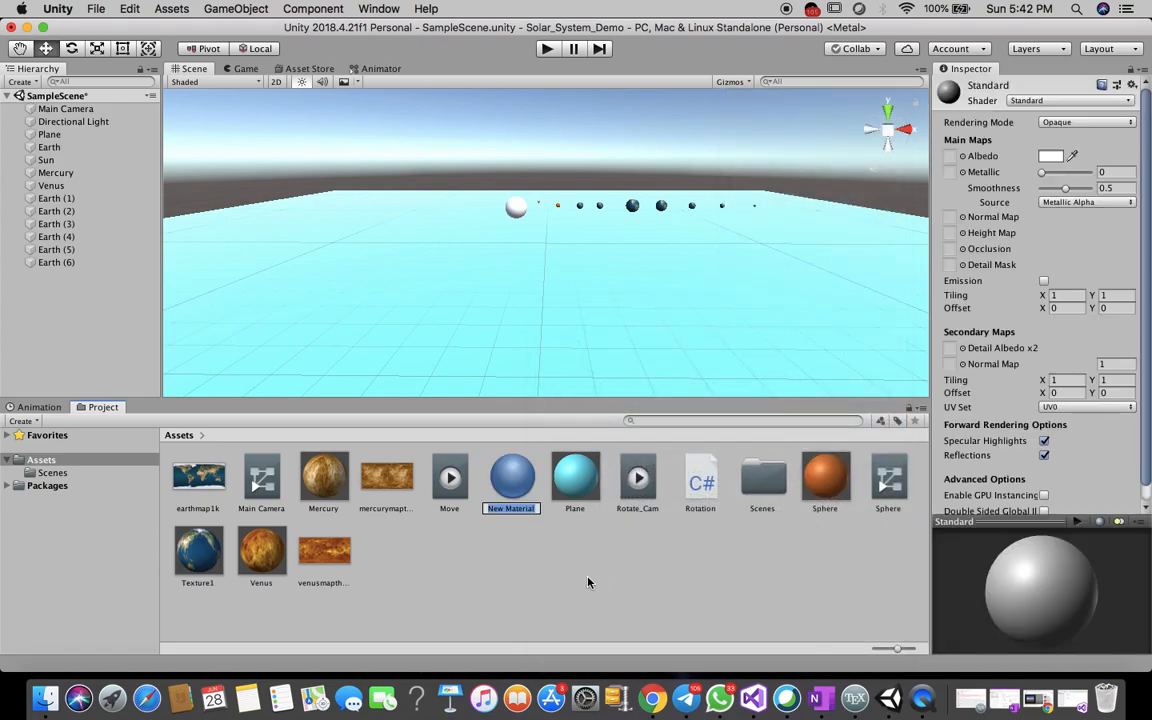
text(Mars)
key(Return)
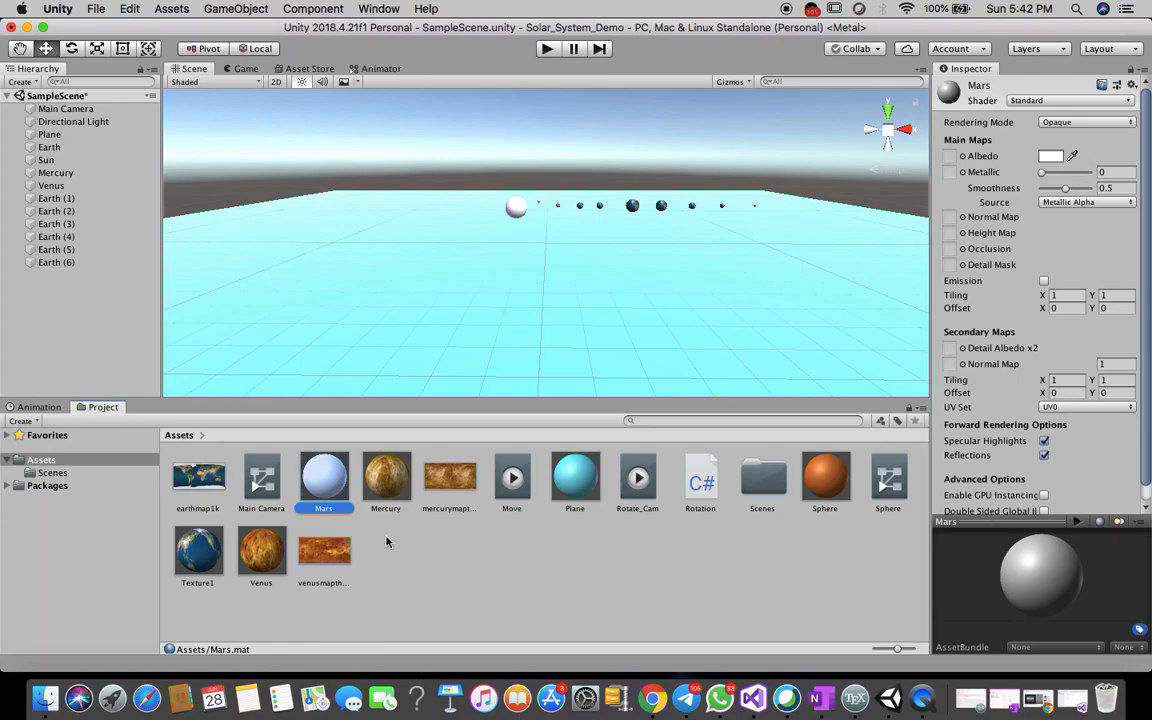
Import the mars_thumbnail.jpg image from the Solar_System folder as a new asset.
right_click(451, 601)
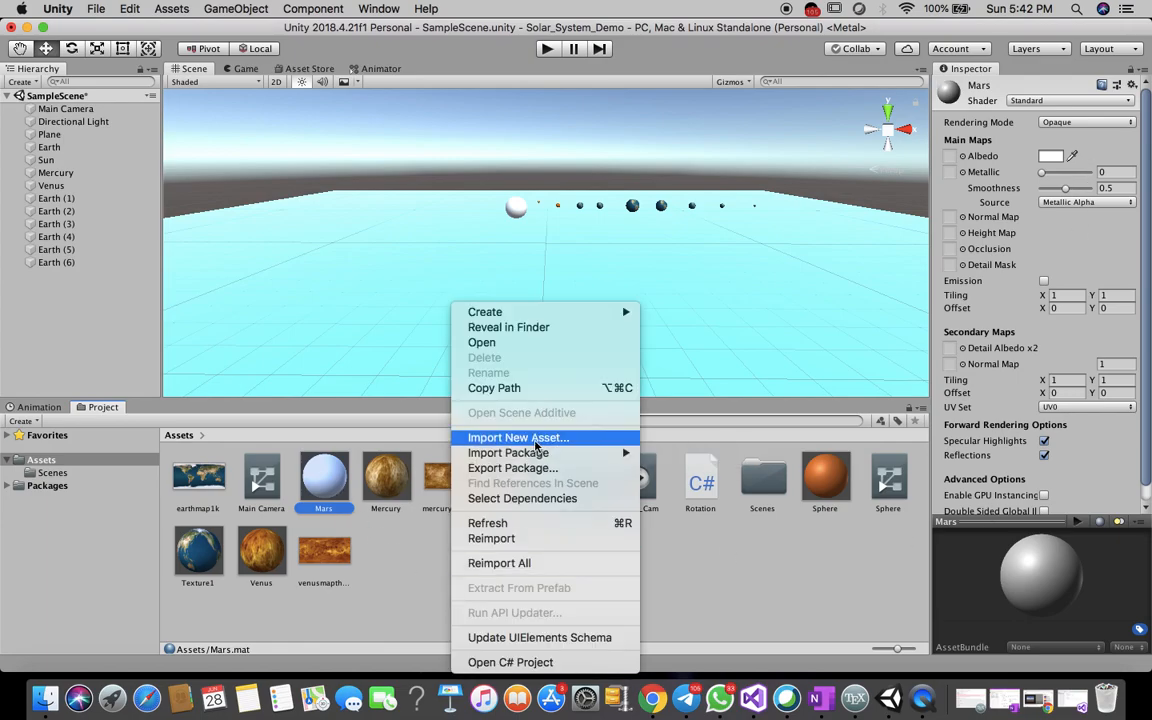
click(535, 440)
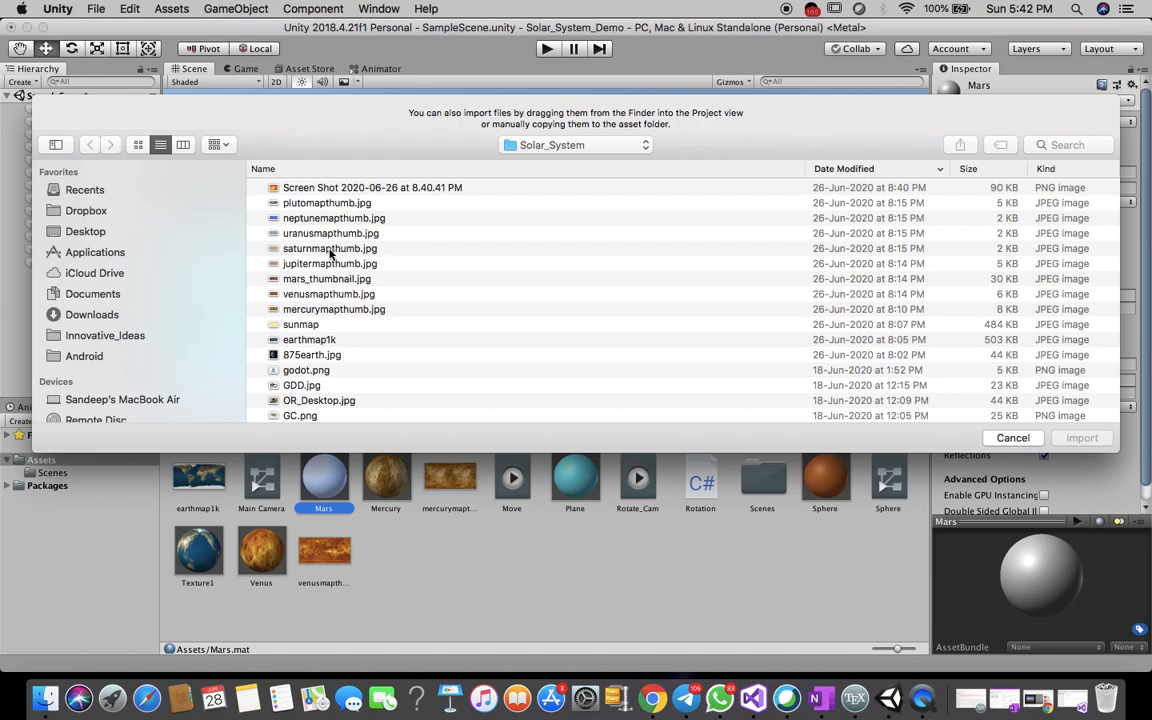
click(320, 279)
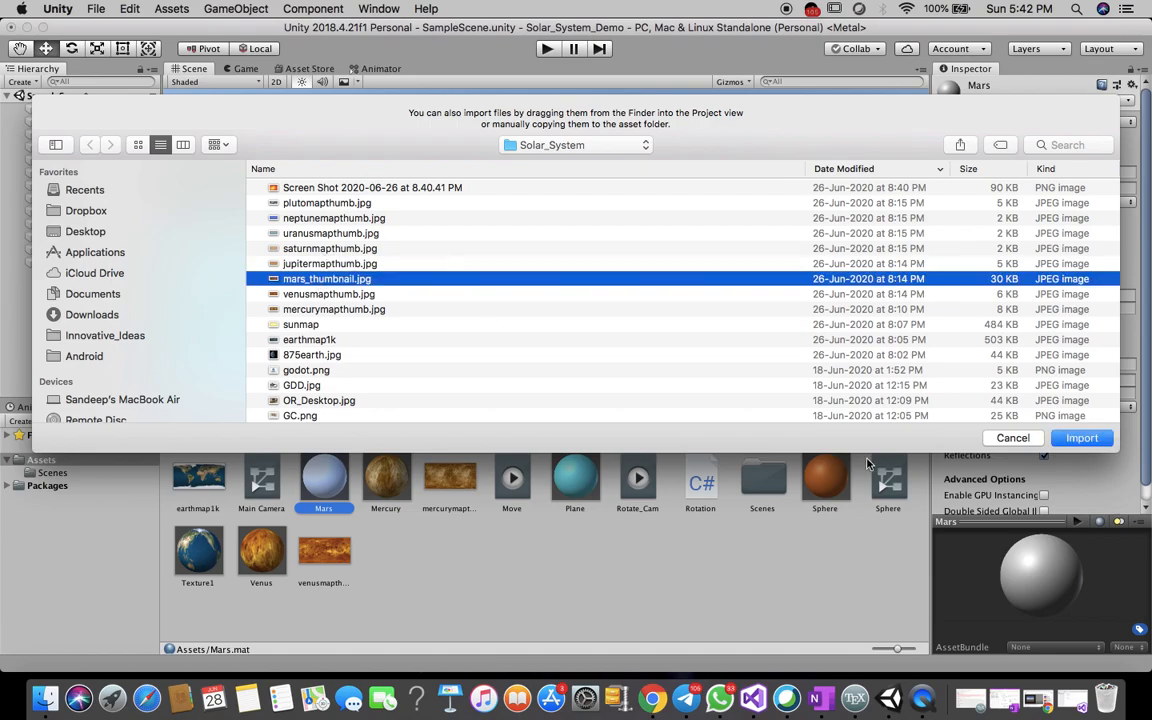
click(1082, 439)
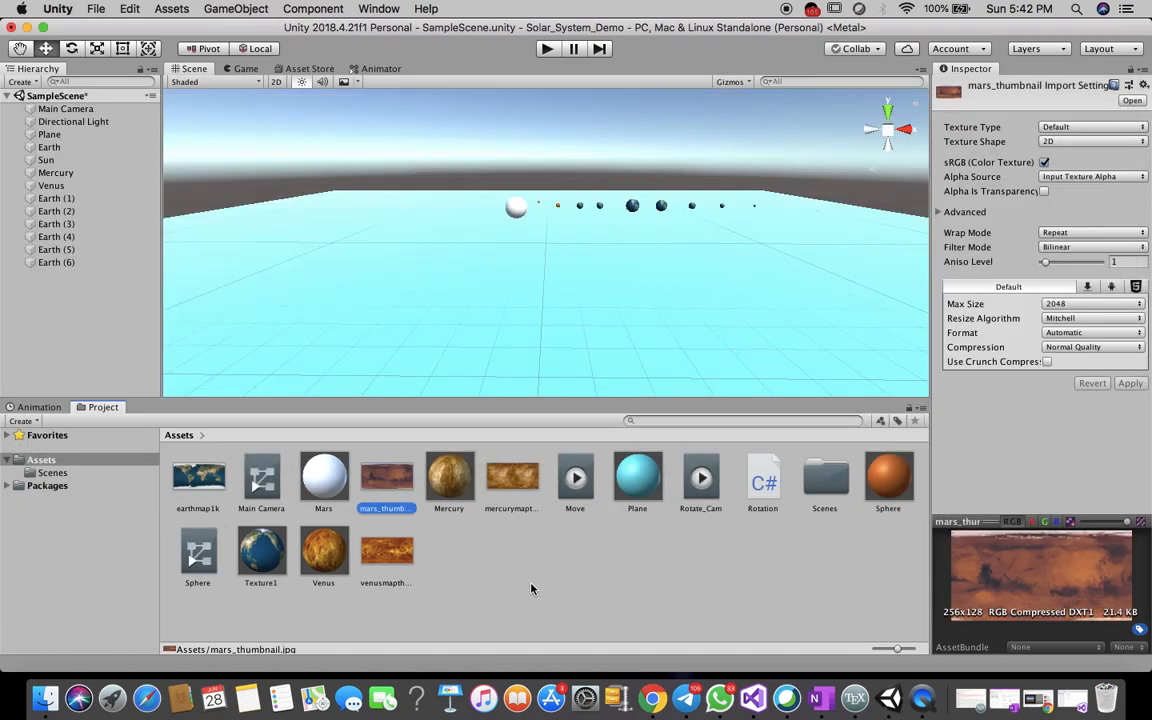
Set the Mars material's shader to Legacy Shaders/Diffuse and assign mars_thumbnail as its Base (RGB) map.
click(323, 478)
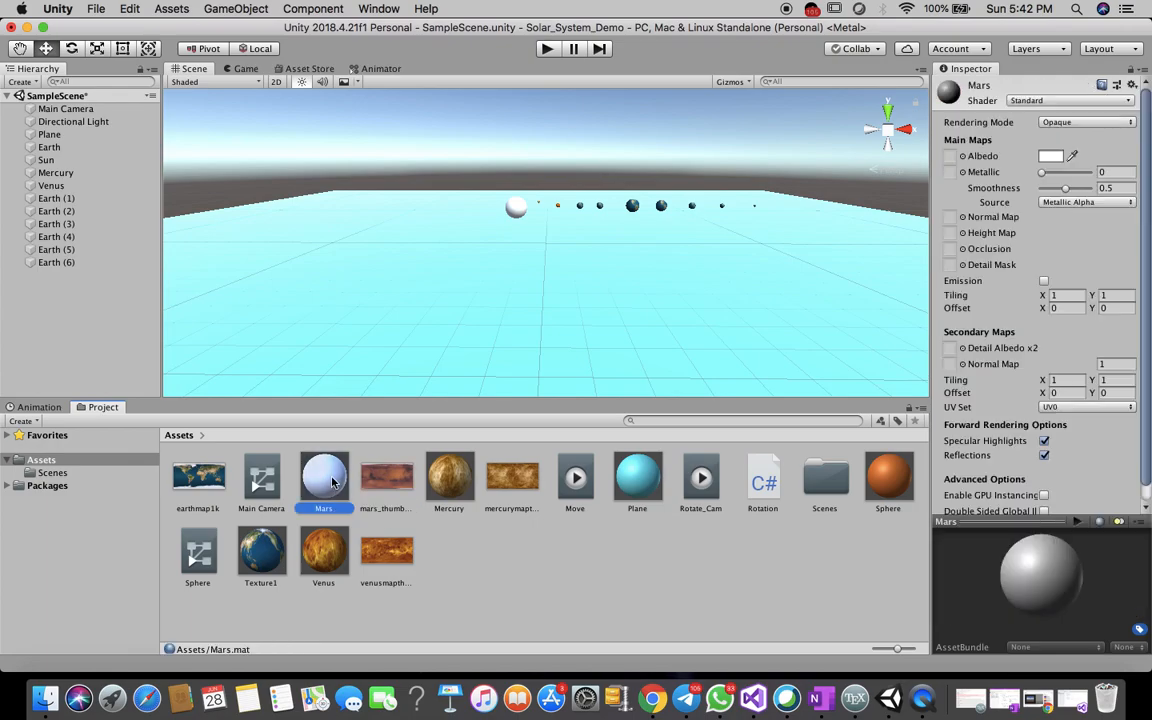
click(1082, 101)
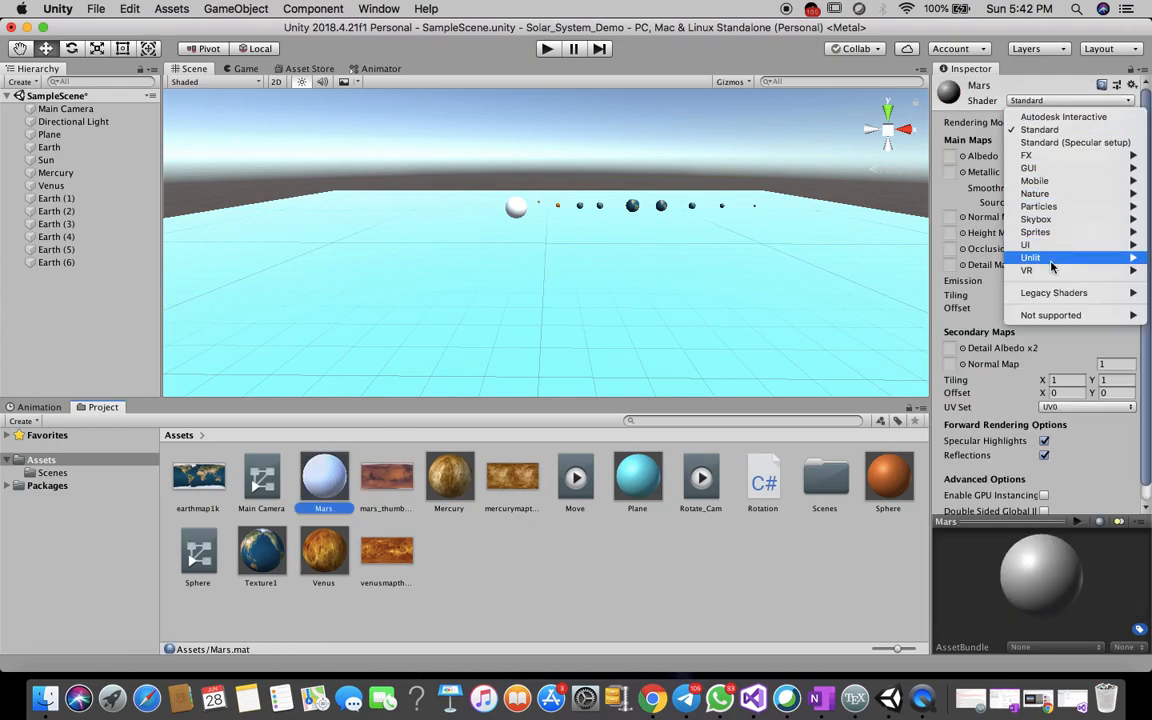
mouse_move(1051, 295)
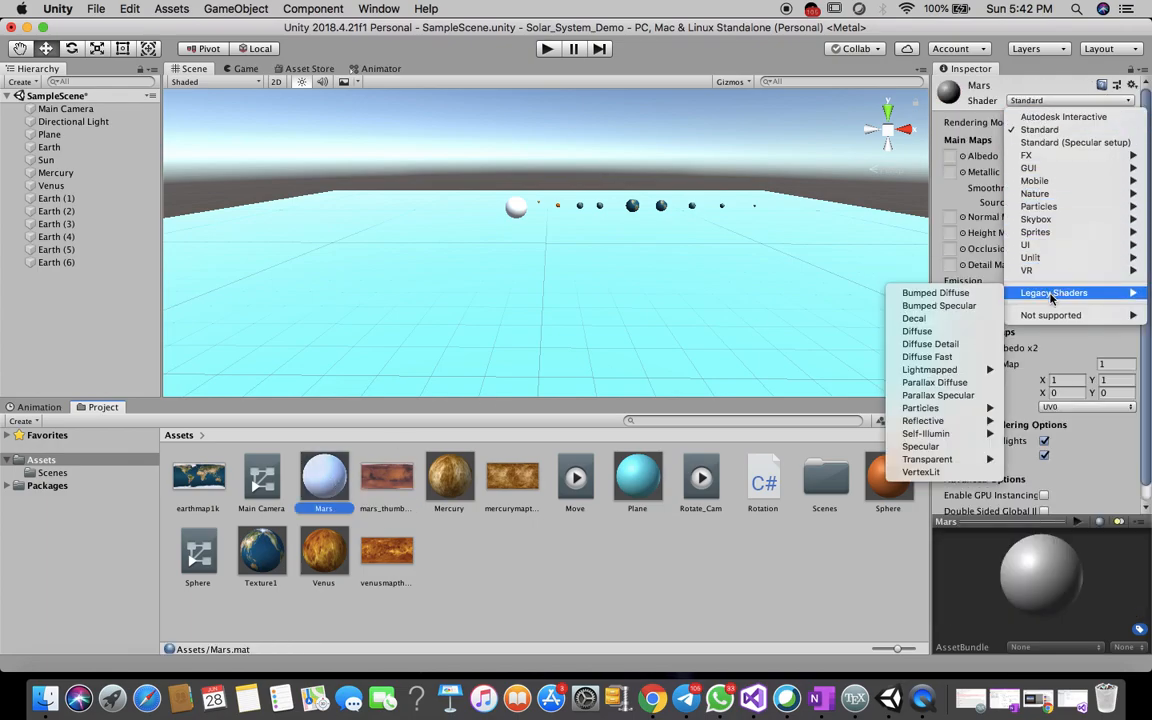
click(917, 331)
click(1134, 176)
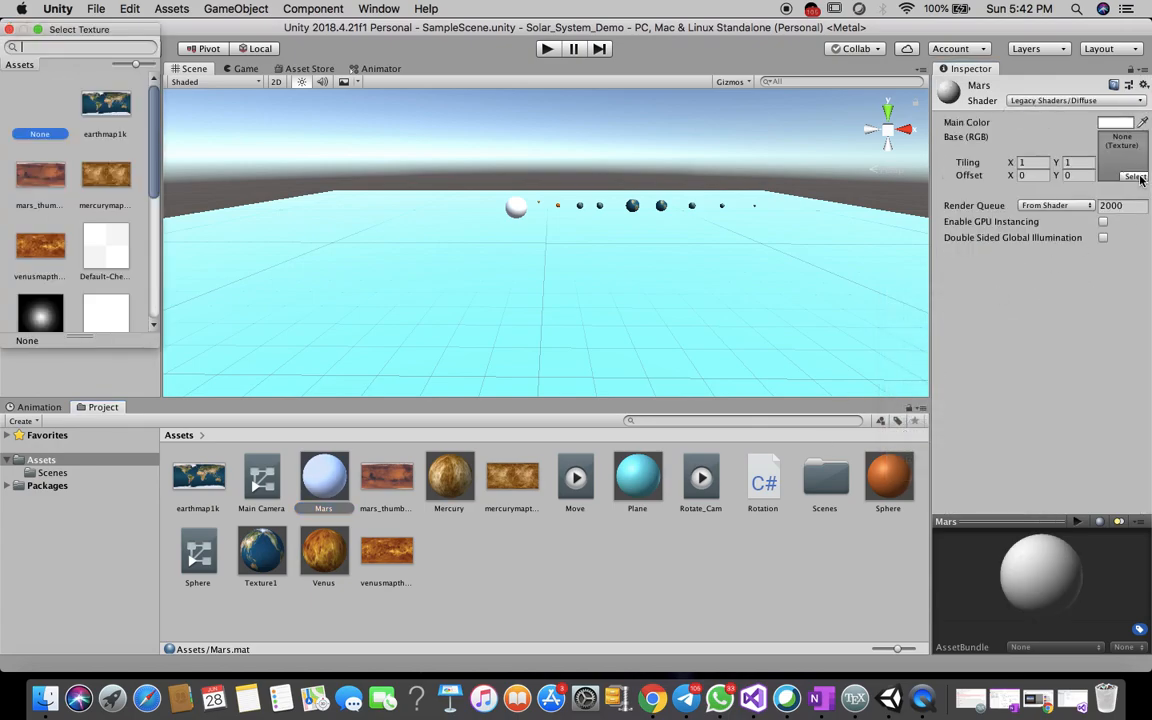
click(47, 170)
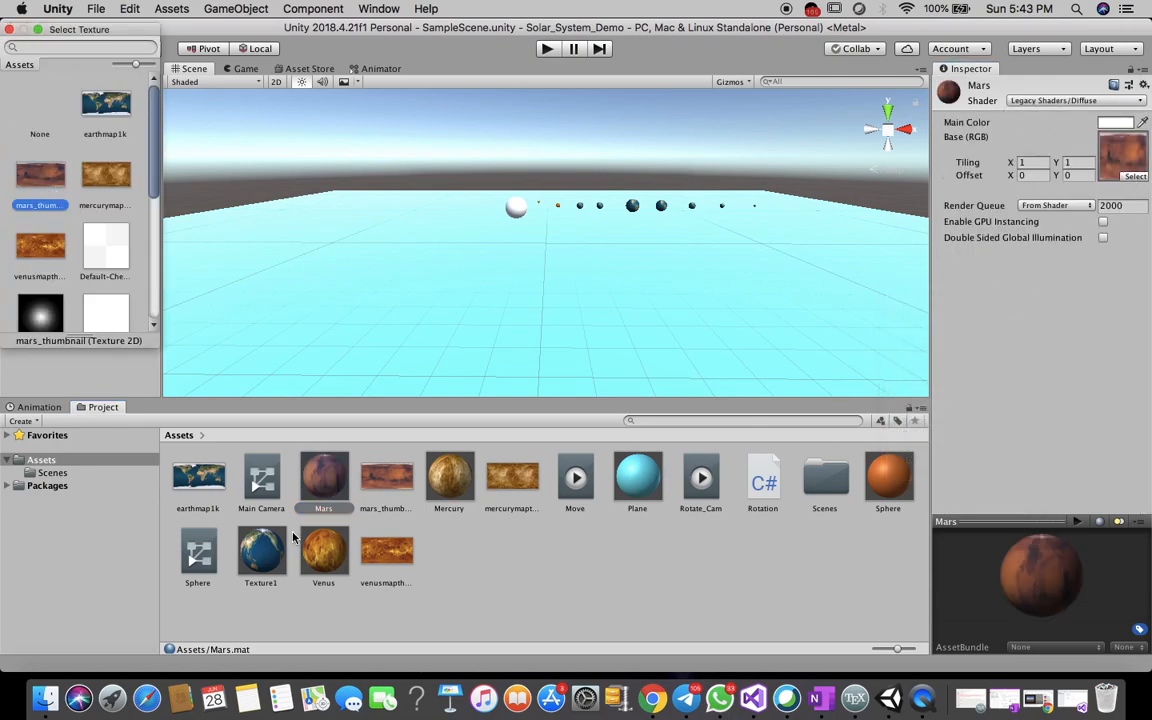
click(643, 592)
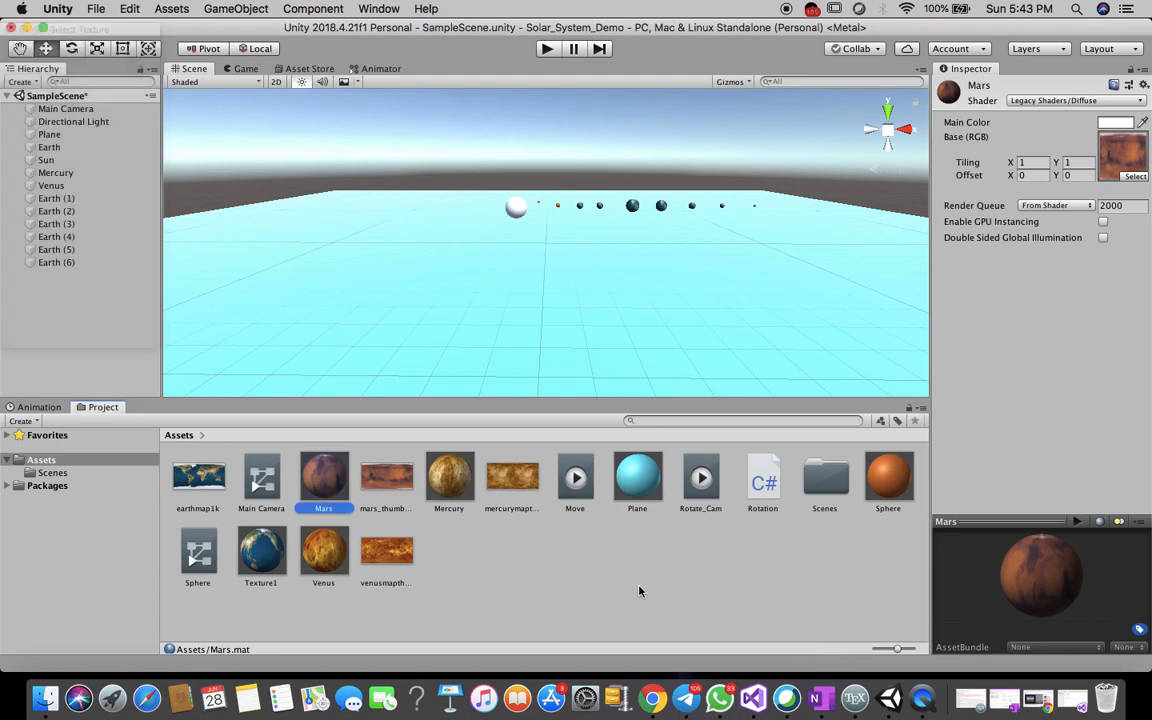
Apply the Mars material to the Earth (1) sphere, the fourth planet from the Sun.
drag(329, 484, 600, 206)
click(547, 531)
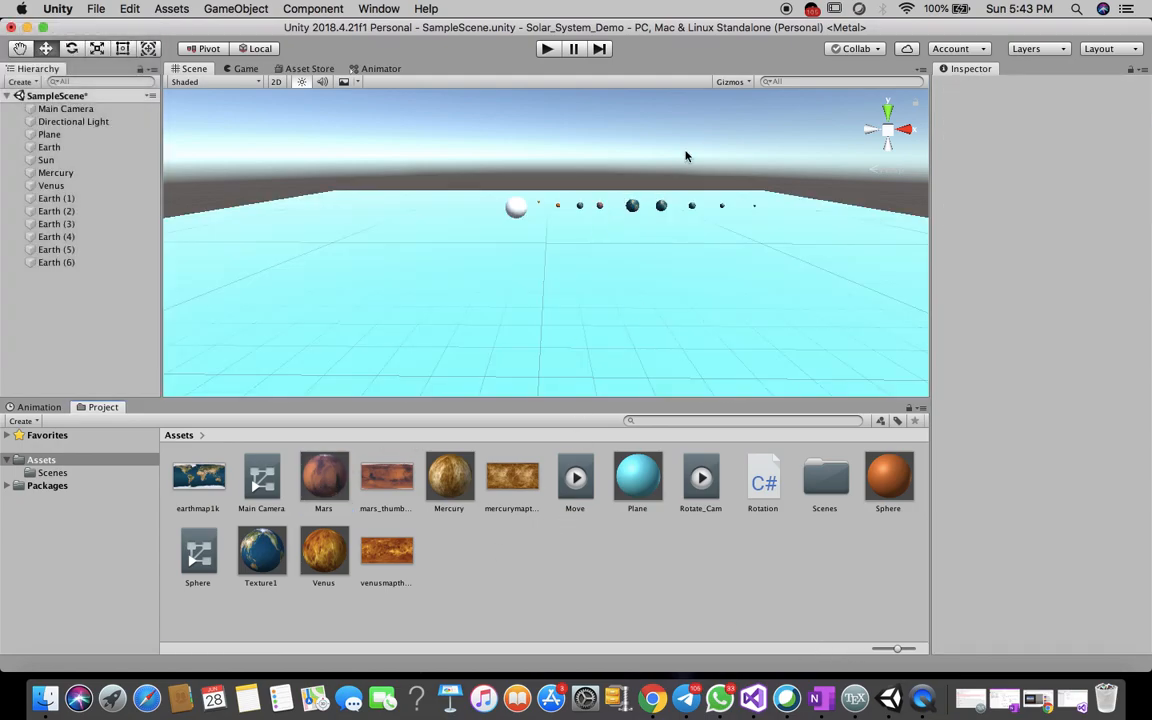
click(634, 206)
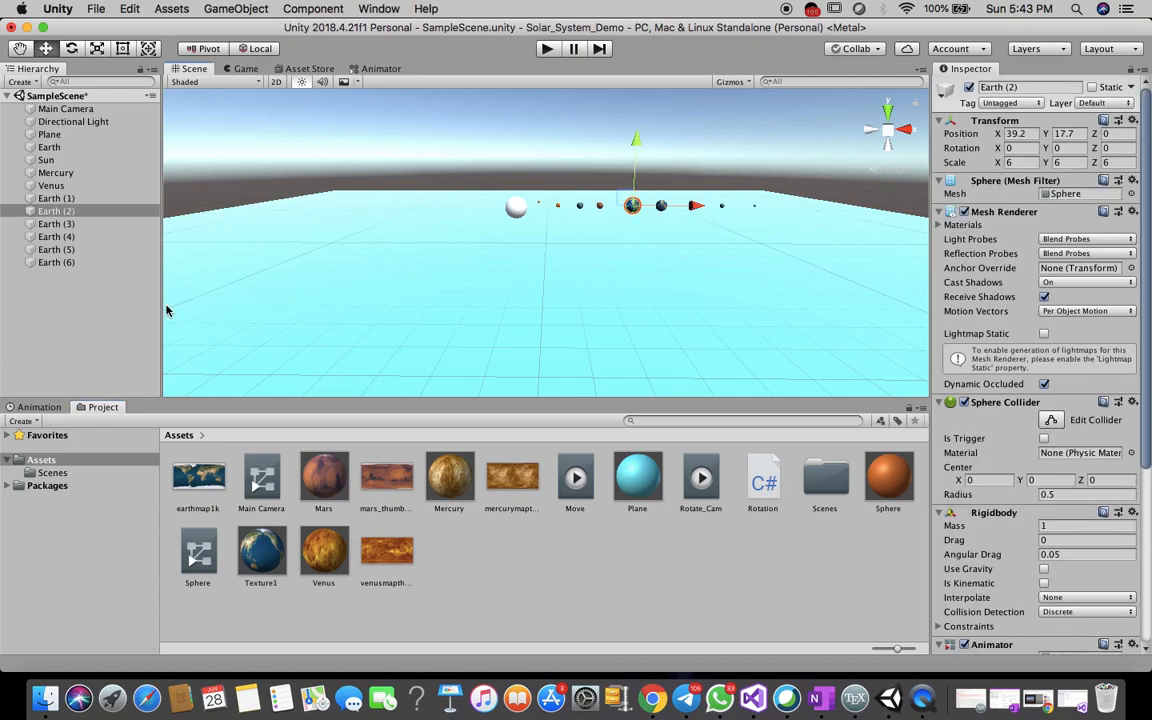
Rename the Earth (1) object as Mars.
click(82, 285)
right_click(72, 198)
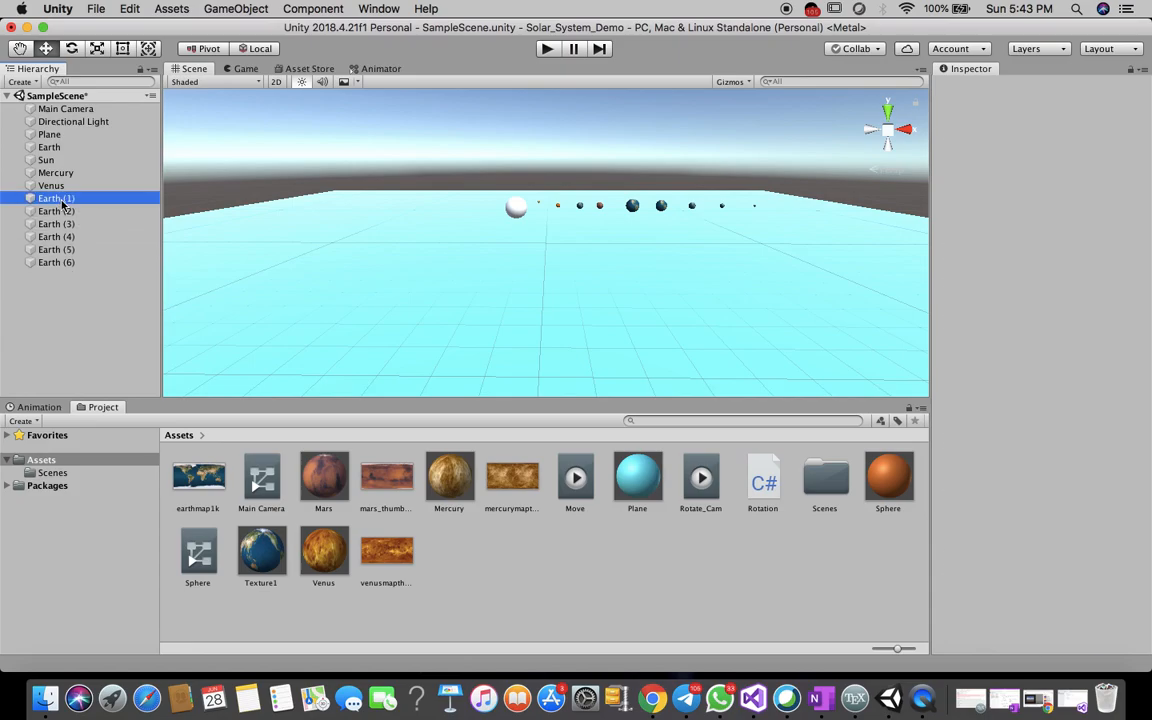
click(103, 247)
text(Mars)
click(55, 212)
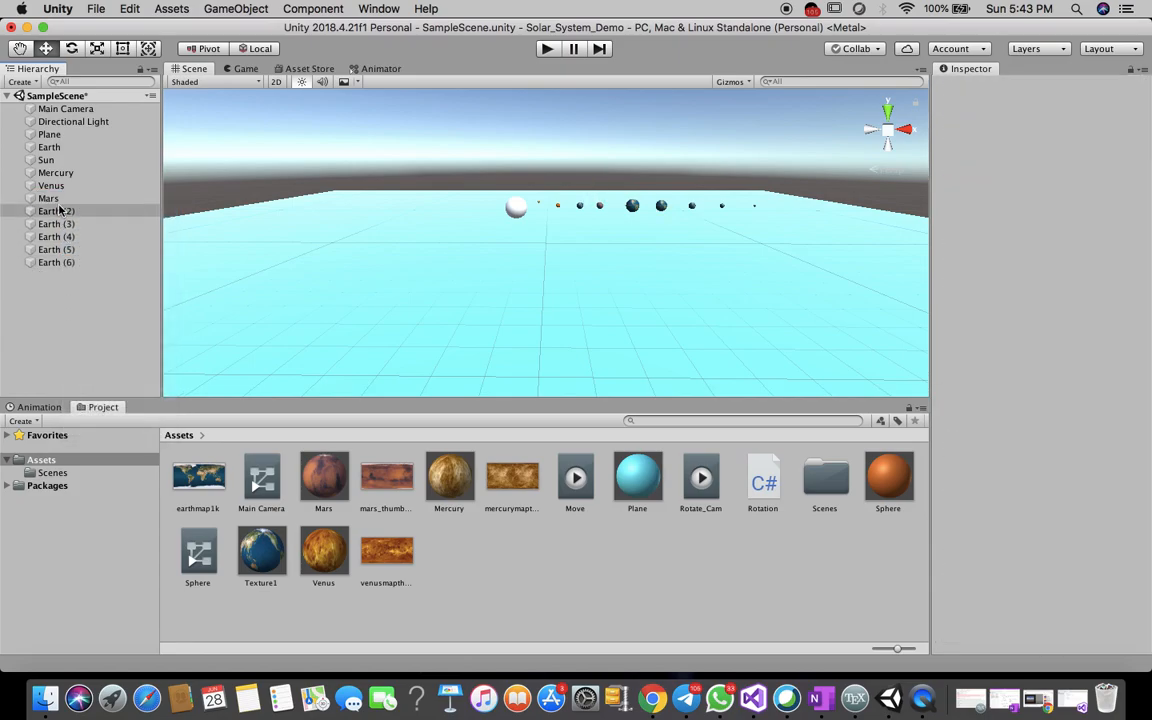
Rename the Earth (2) object as Jupitor.
right_click(55, 214)
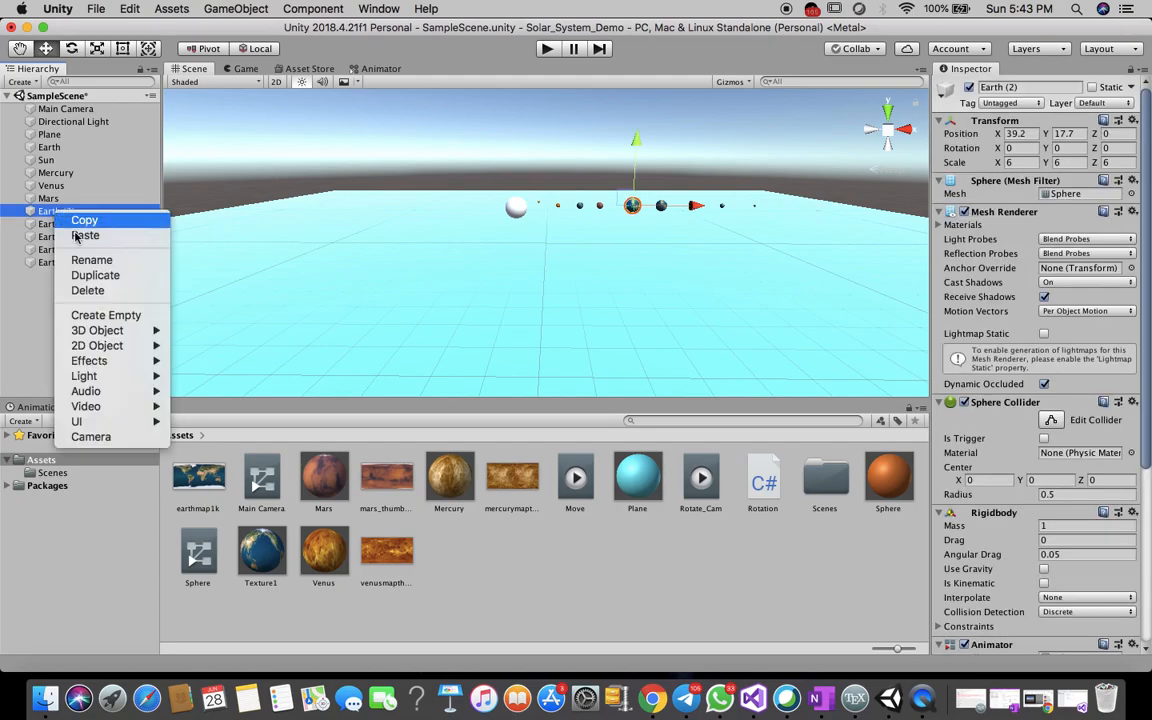
click(100, 259)
text(Jupitor)
click(63, 224)
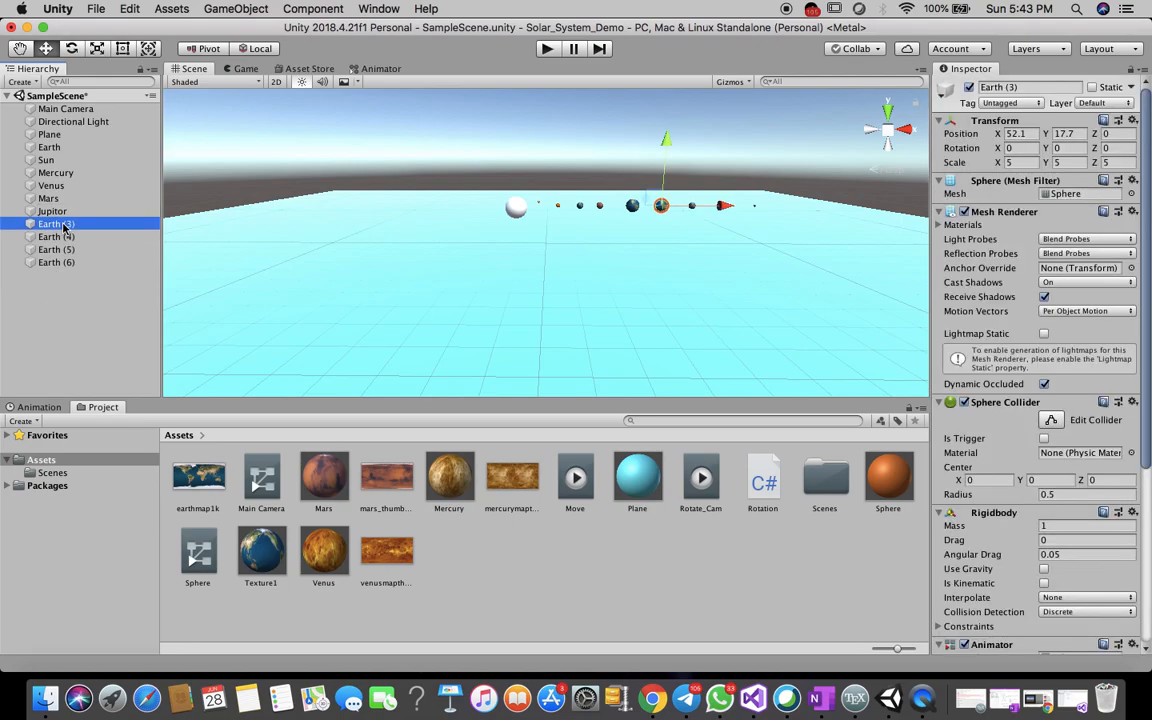
Rename the Earth (3) object as Saturn.
right_click(63, 224)
click(104, 266)
text(Saturn)
click(72, 330)
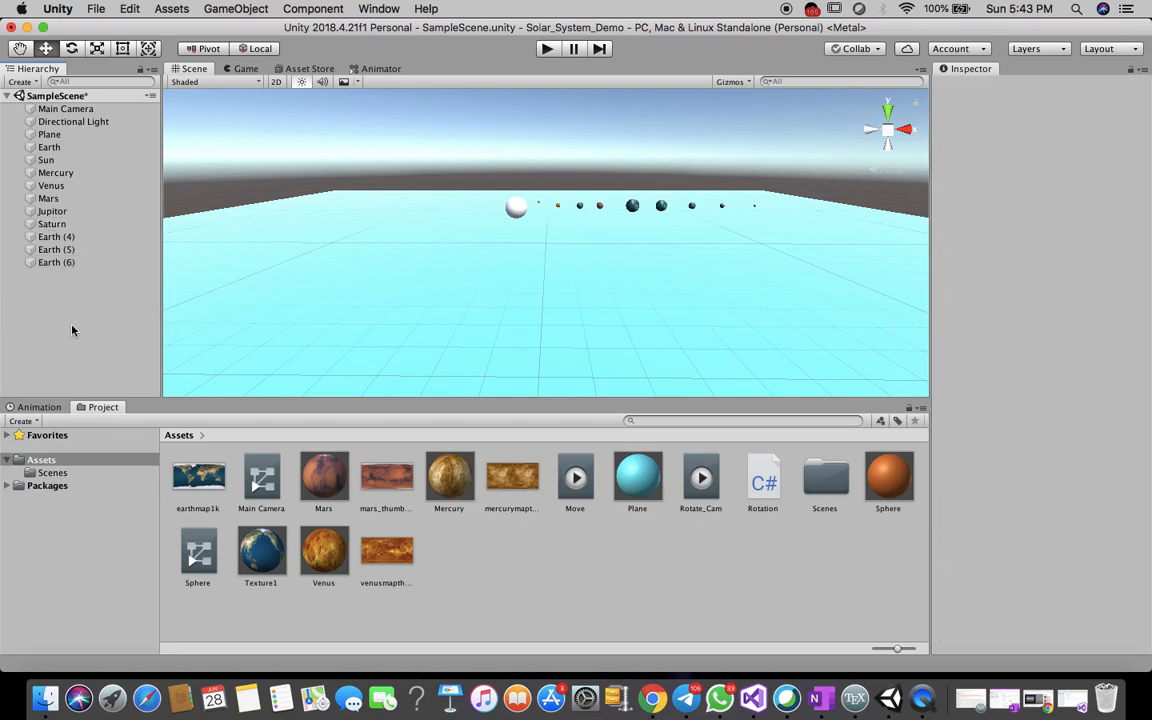
Rename the Earth (4) object as Urnaus.
click(56, 237)
right_click(56, 238)
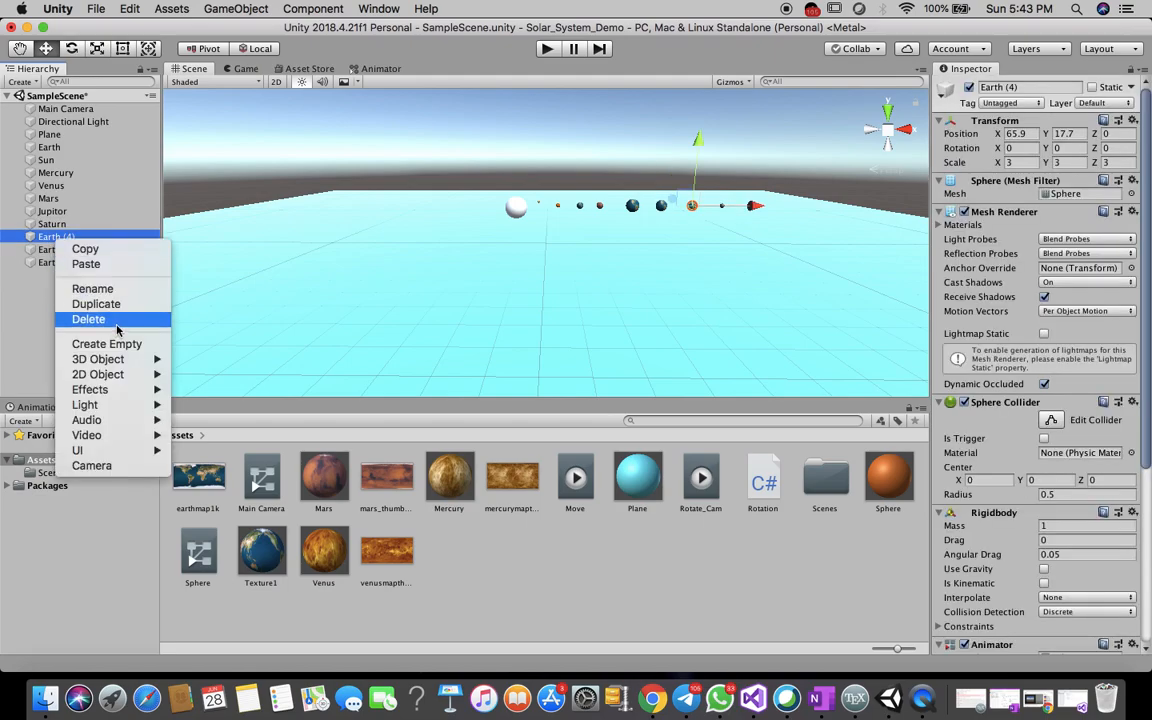
click(104, 288)
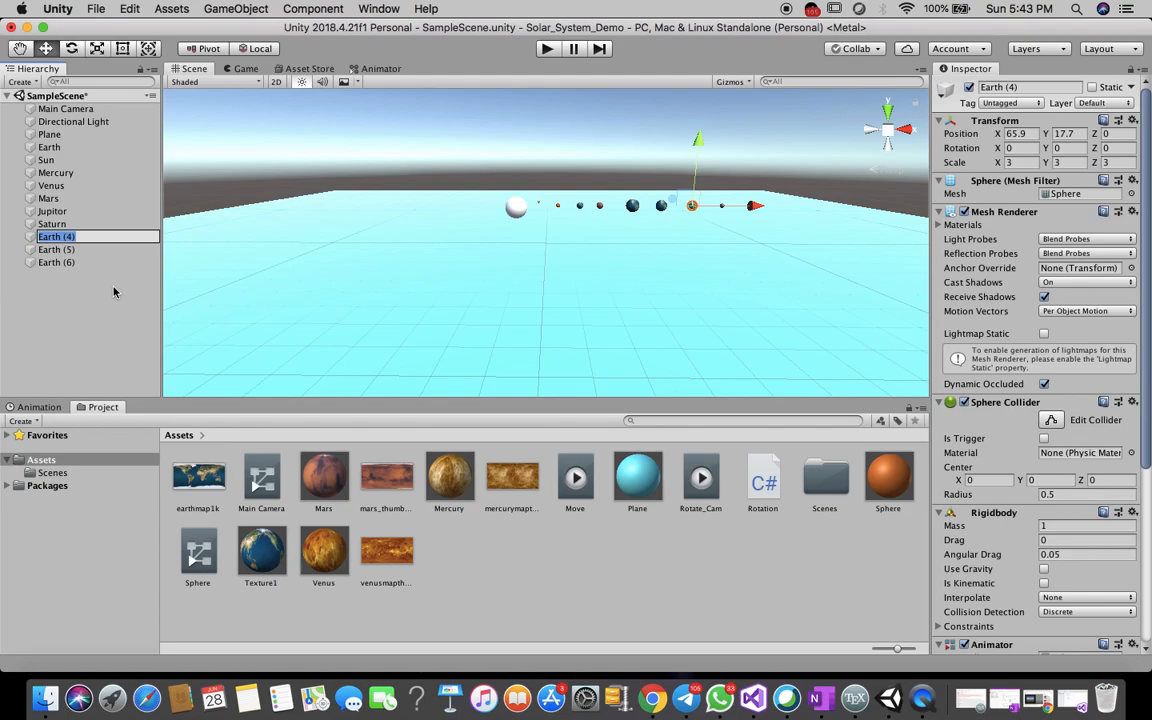
text(Urnaus)
click(68, 319)
Rename the Earth (5) object as Neptune.
click(56, 249)
right_click(58, 248)
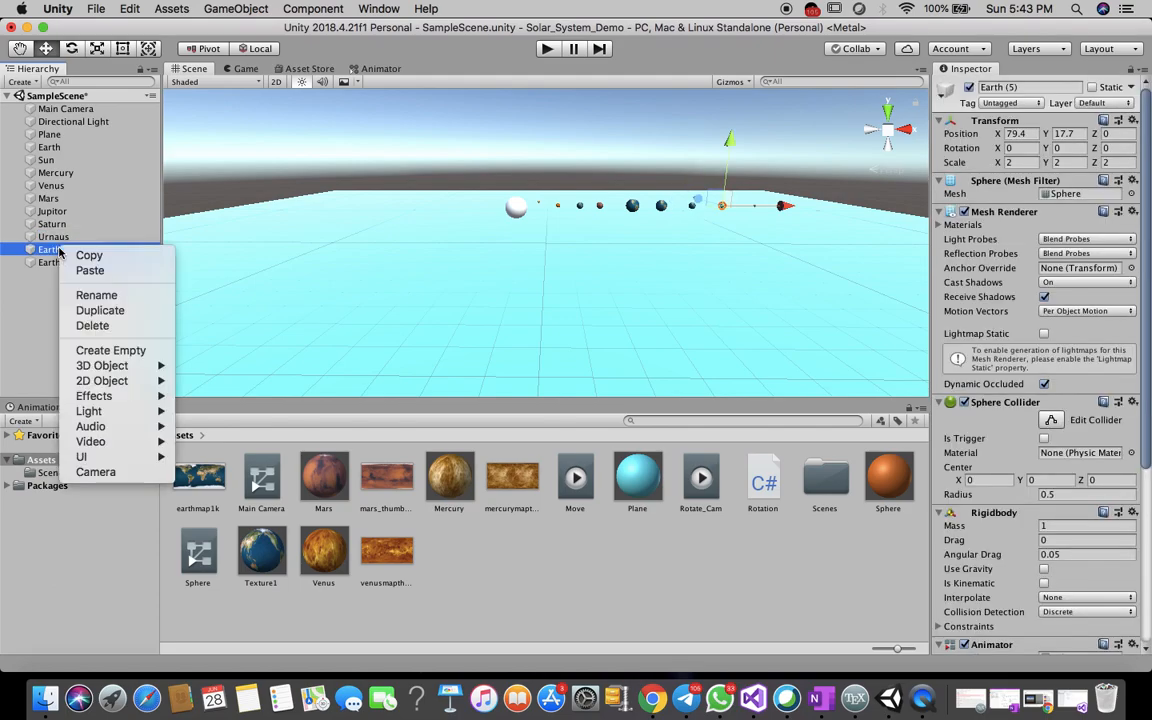
click(99, 296)
text(Neptune)
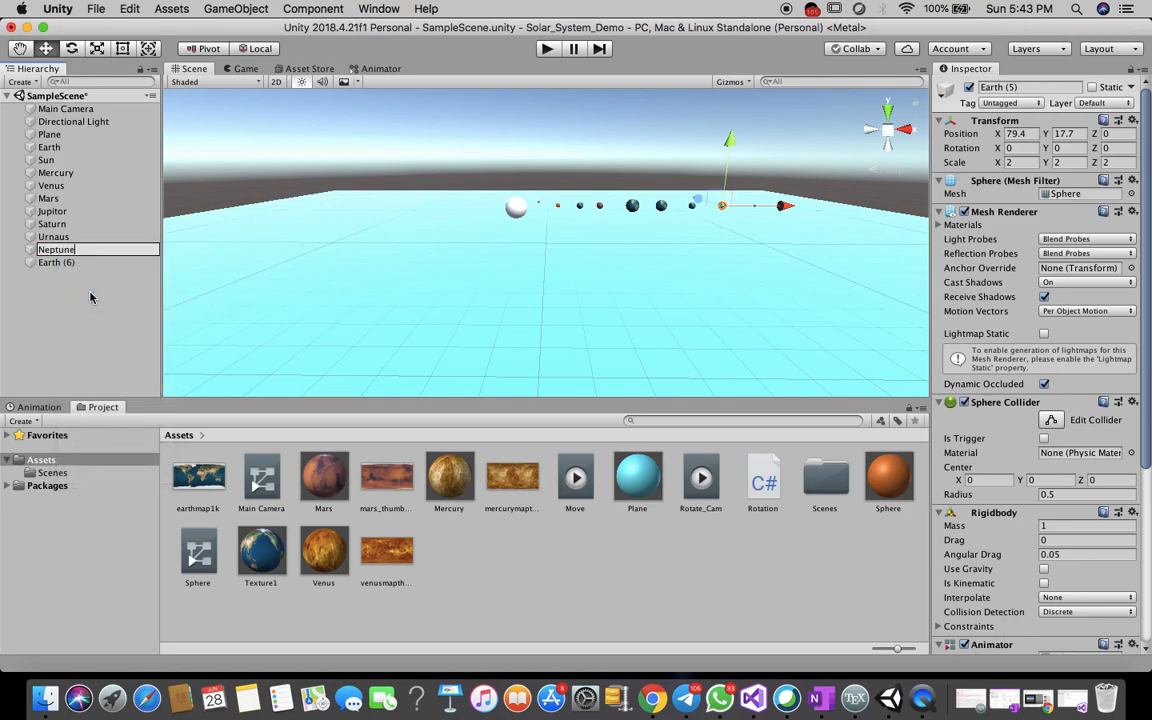
click(36, 278)
Rename the Earth (6) object as Pluto.
click(60, 263)
right_click(61, 263)
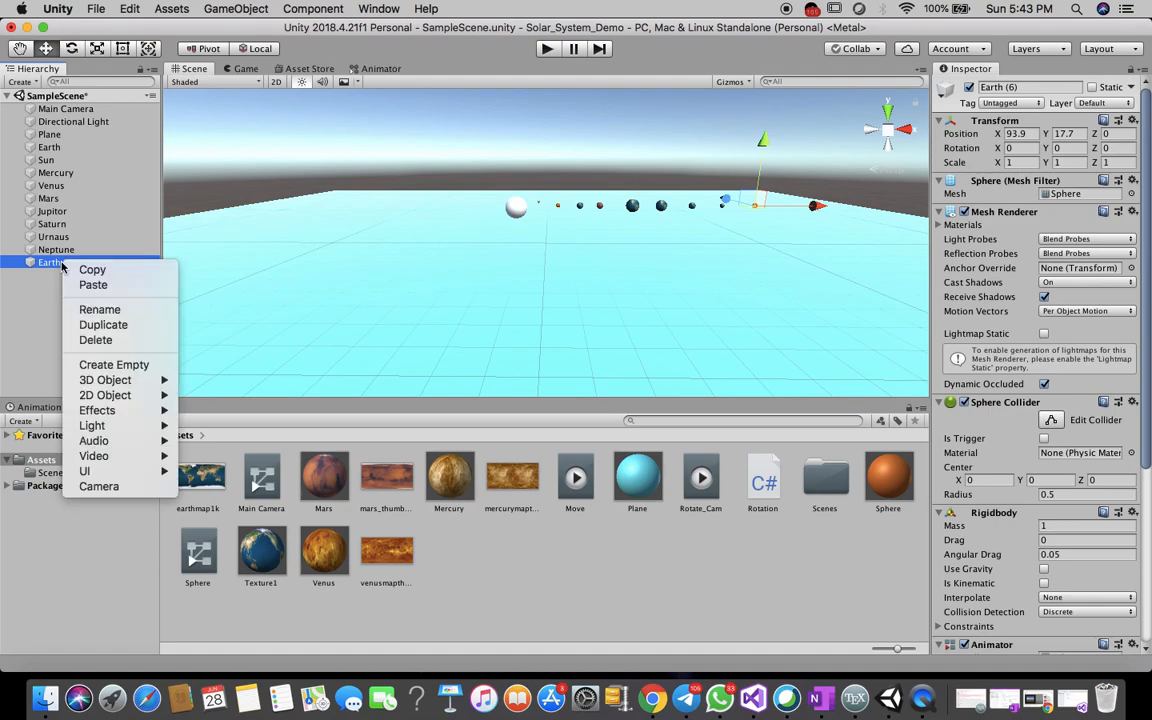
click(111, 310)
text(Pl)
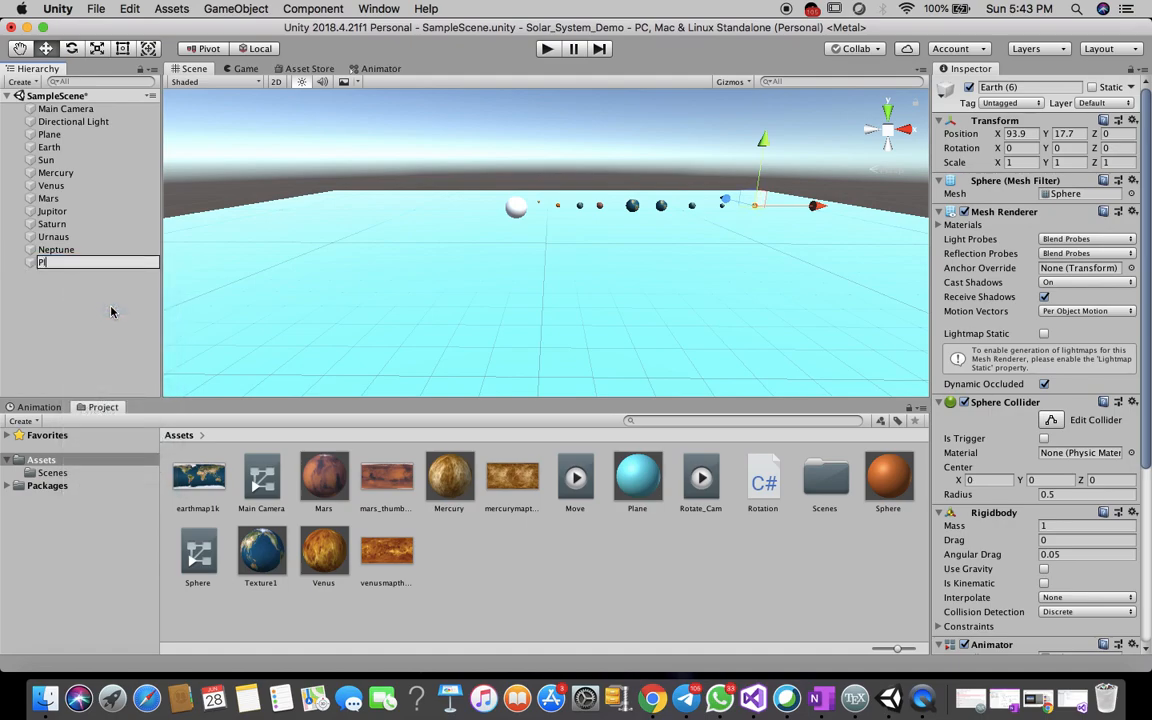
click(61, 325)
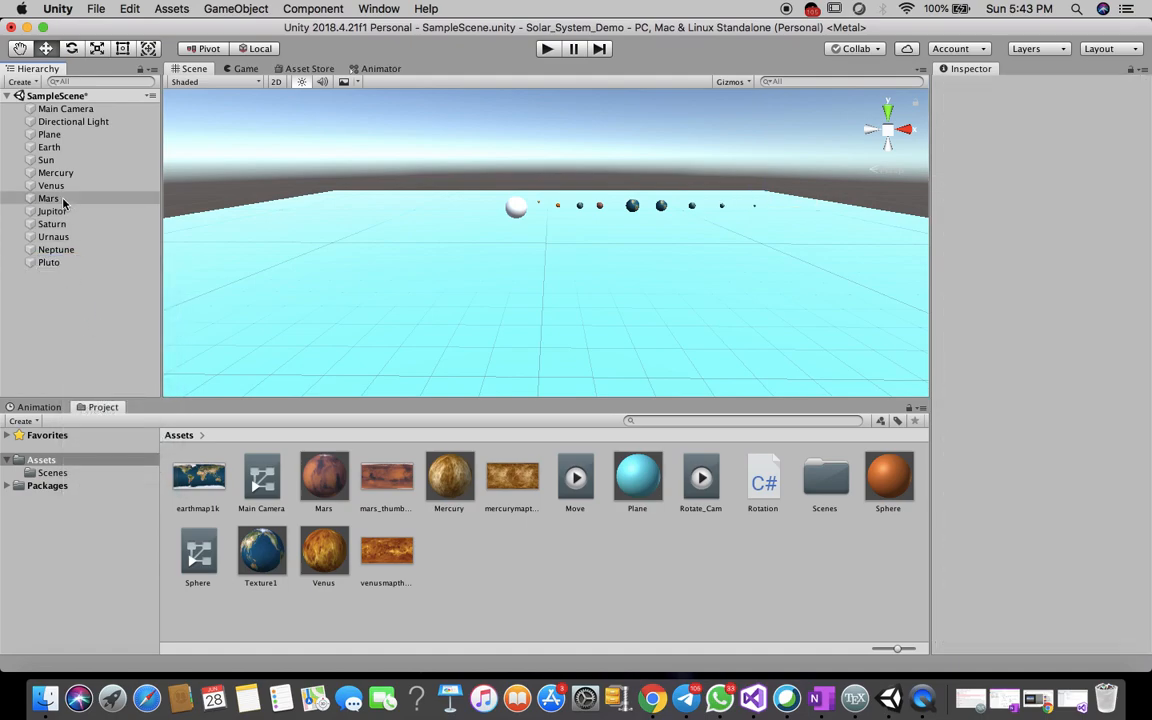
Create a new material named Jupitor in the Assets folder.
click(64, 211)
right_click(599, 576)
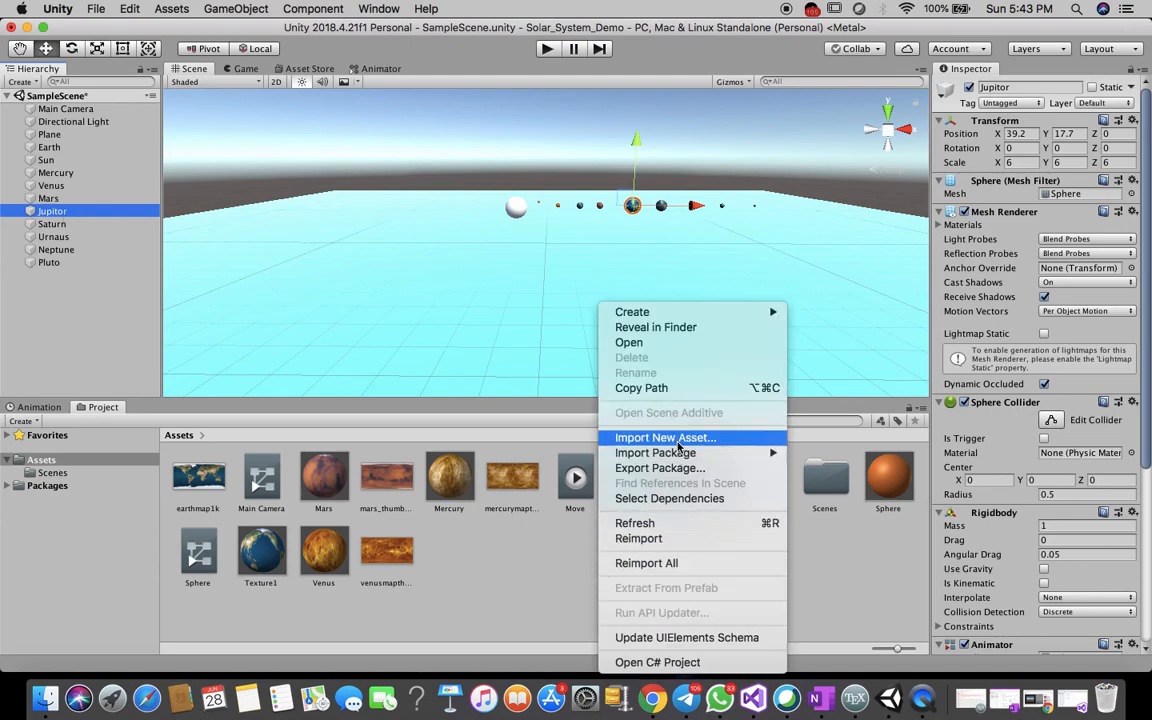
mouse_move(677, 311)
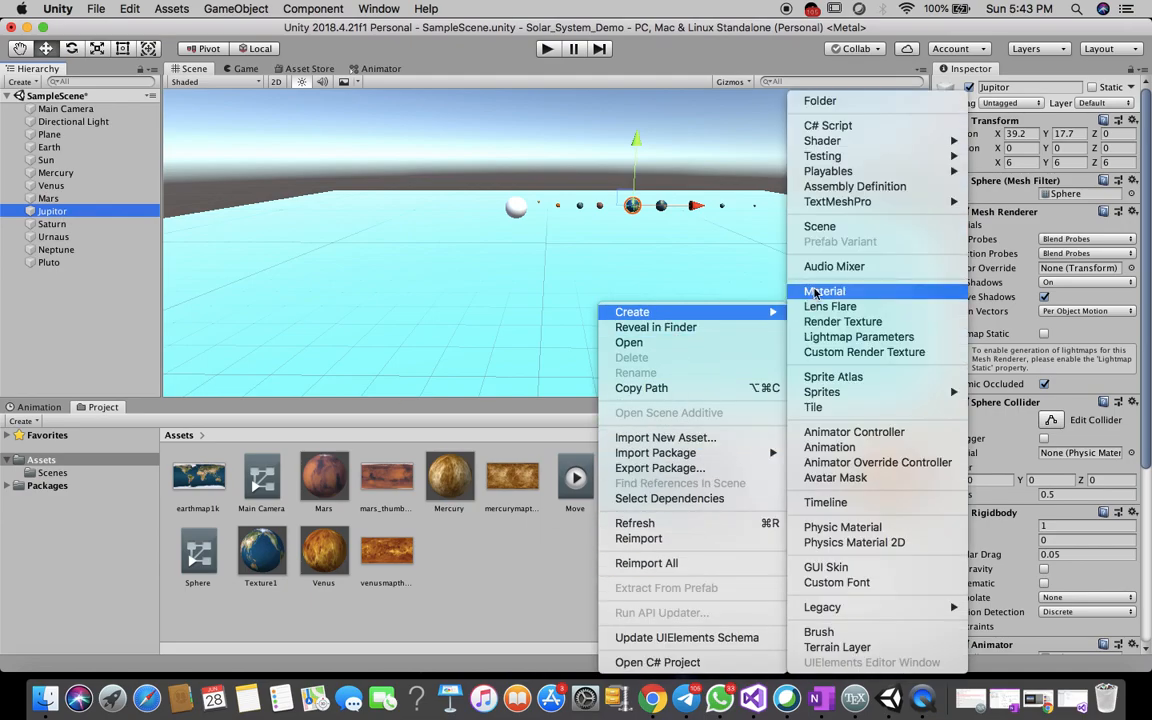
click(824, 291)
text(Jupitor)
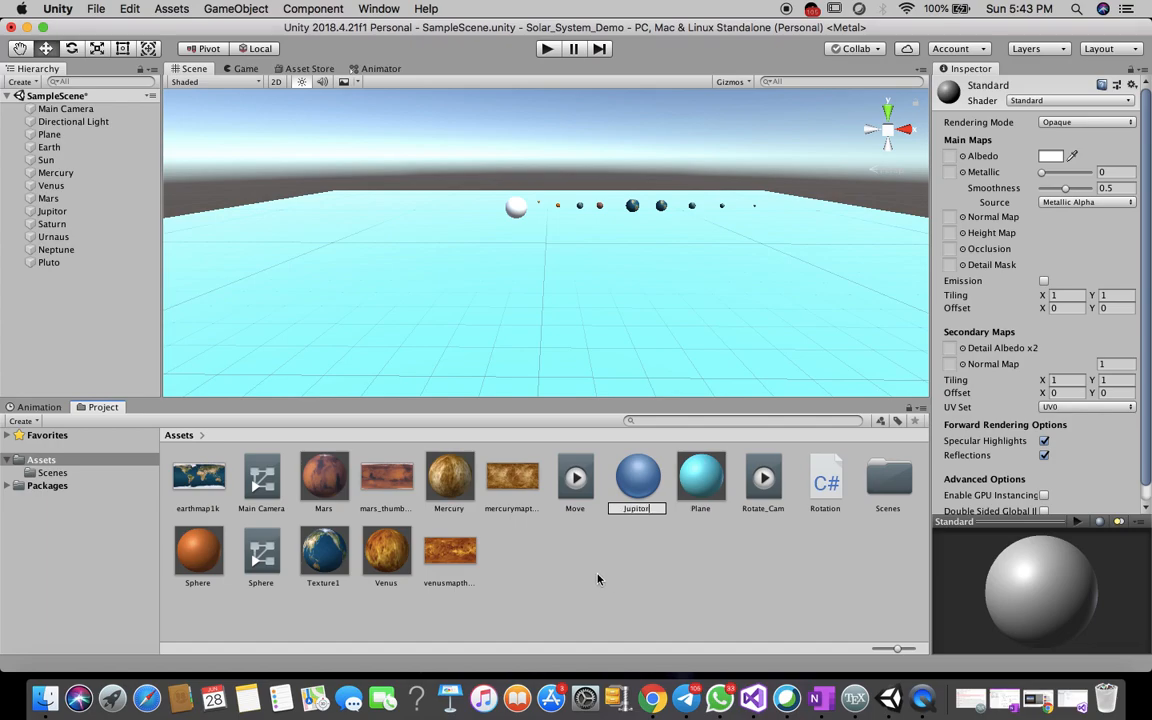
key(Return)
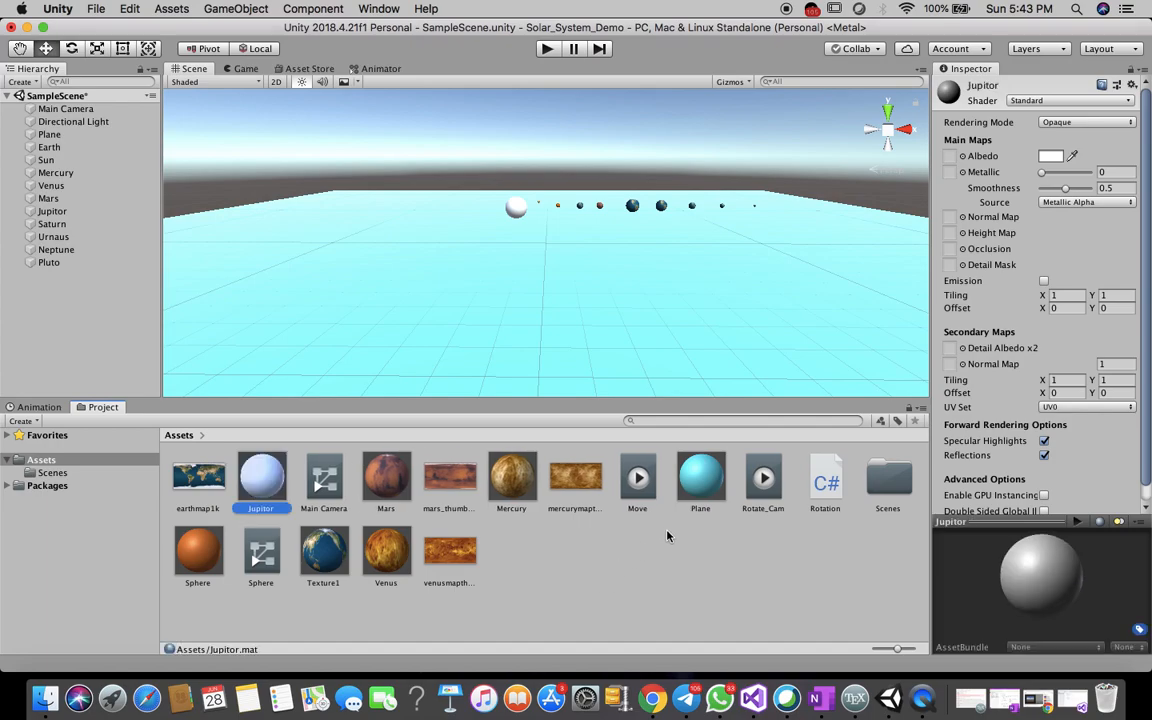
Import the jupitermapthumb.jpg image from the Solar_System folder as a new asset.
right_click(710, 537)
click(770, 443)
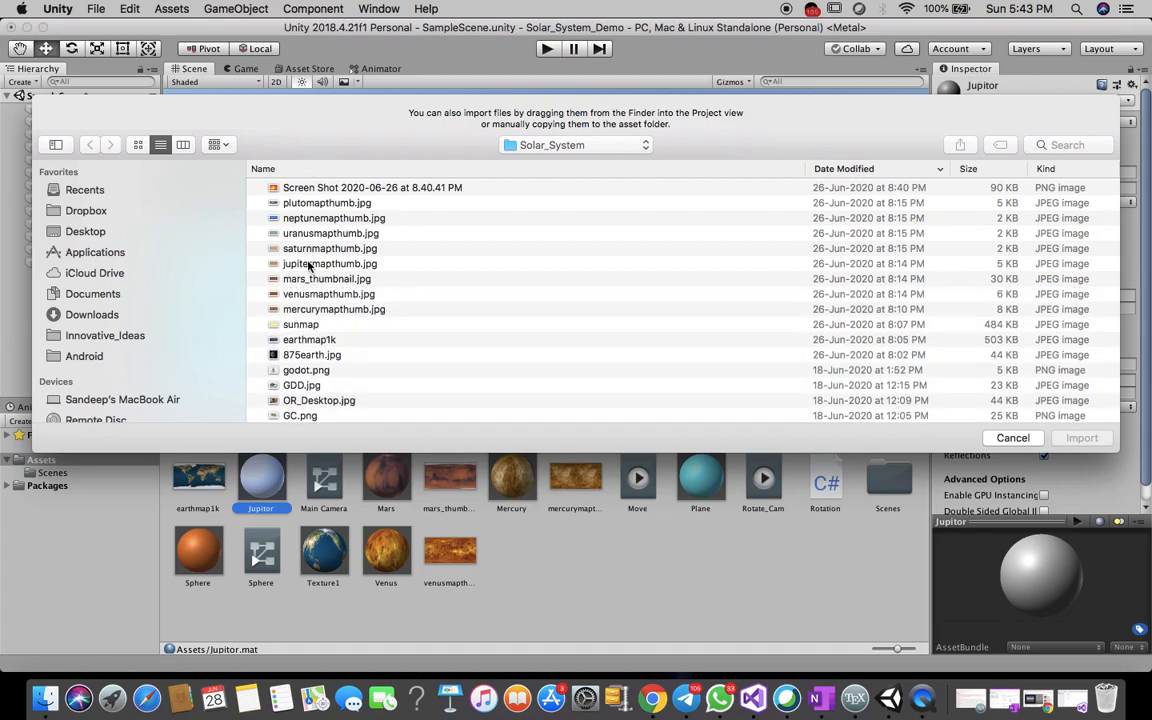
click(305, 263)
click(1080, 440)
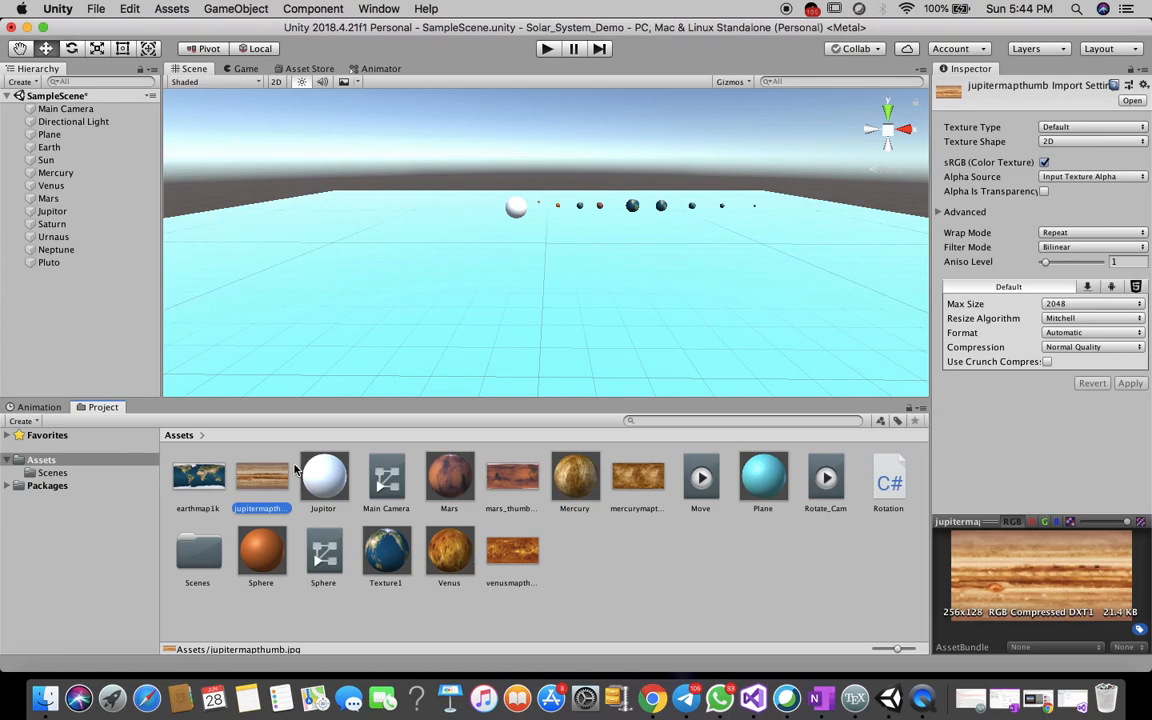
Set the Jupitor material's shader to Legacy Shaders/Diffuse and assign jupitermapthumb as its Base (RGB) map.
click(323, 478)
click(1105, 101)
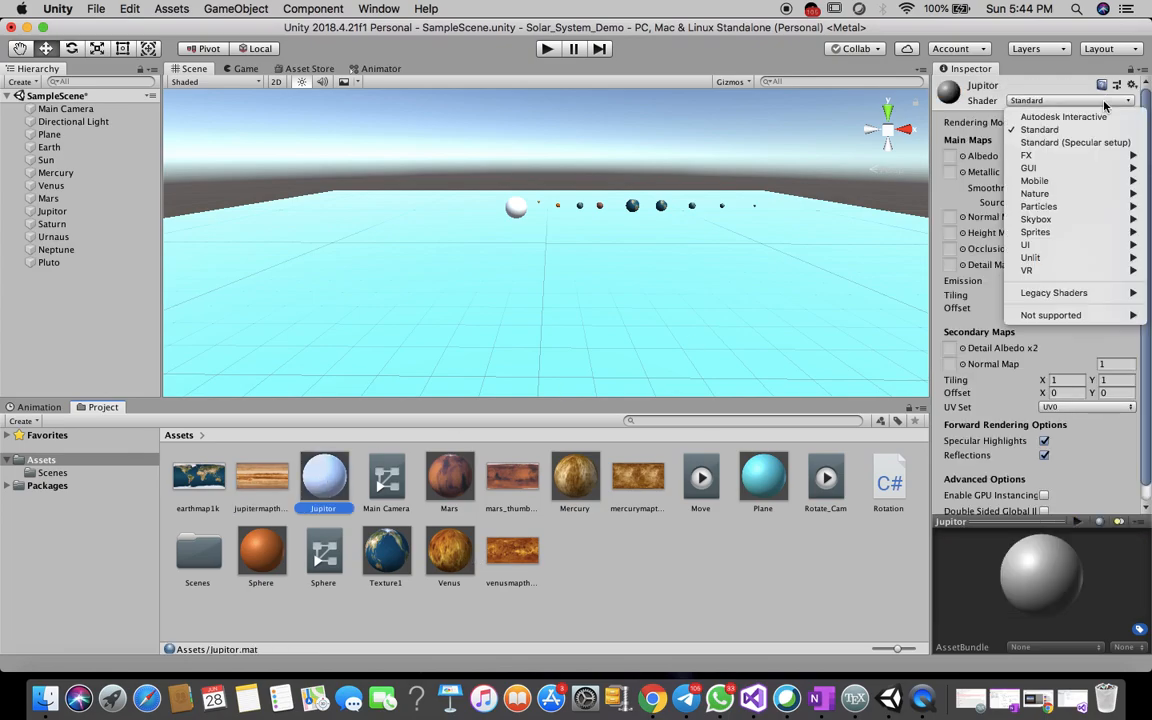
mouse_move(1040, 295)
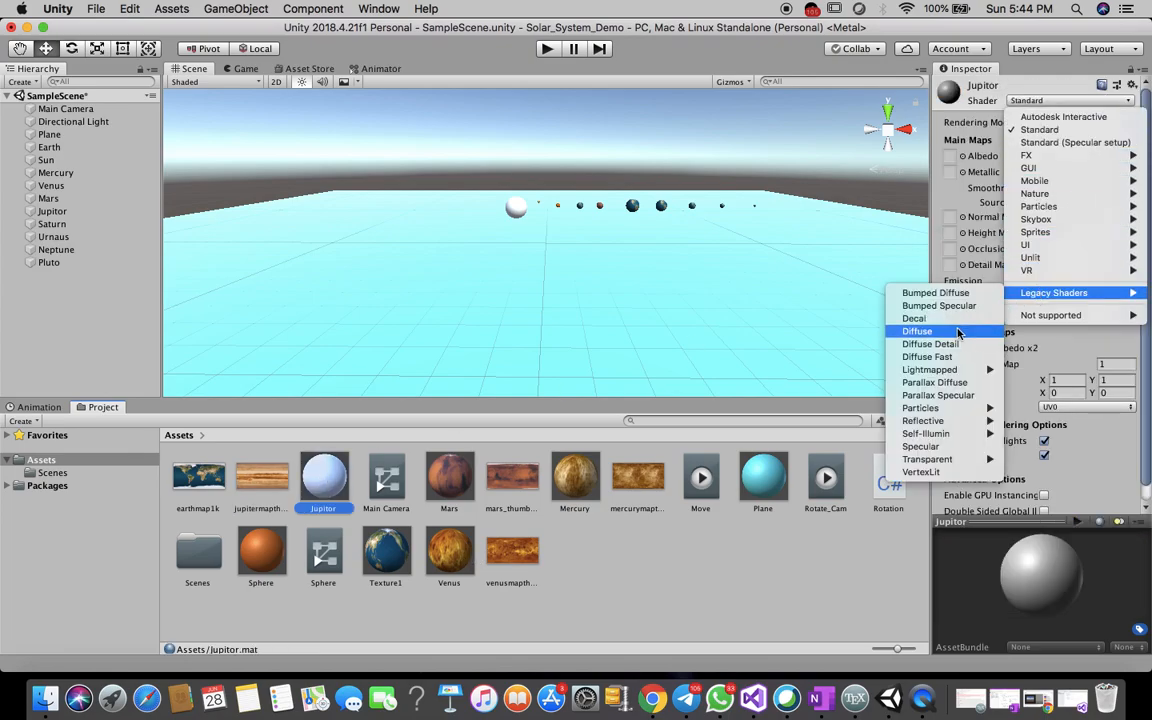
click(954, 333)
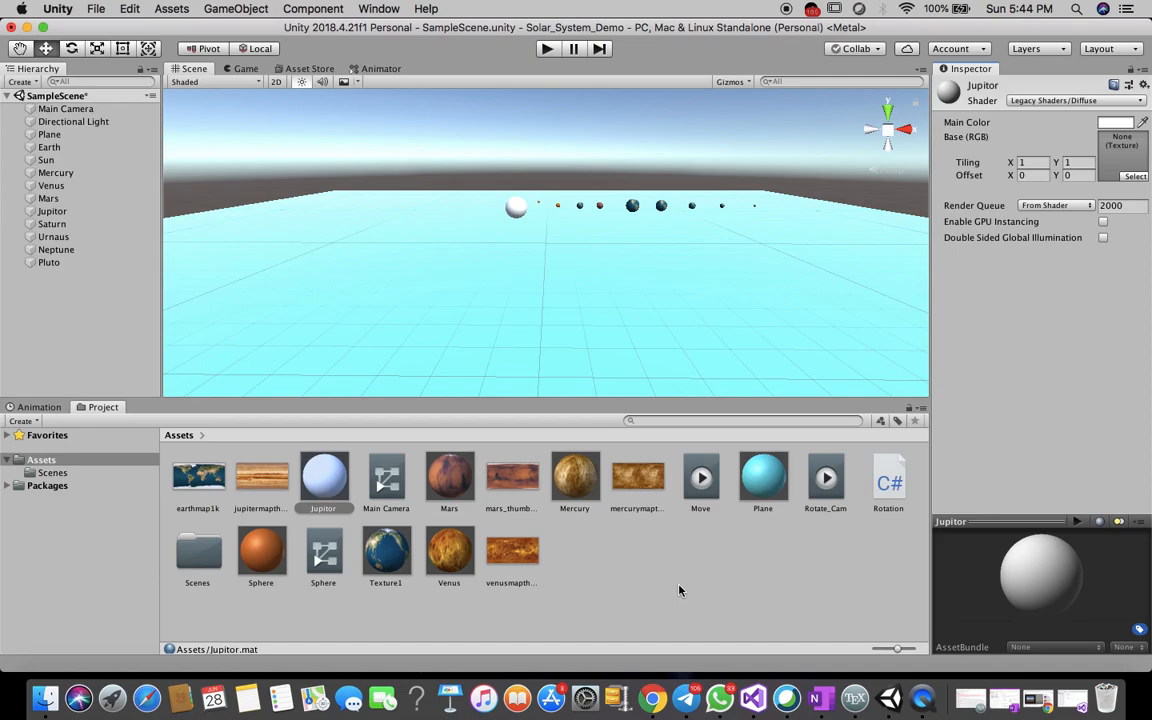
click(1143, 177)
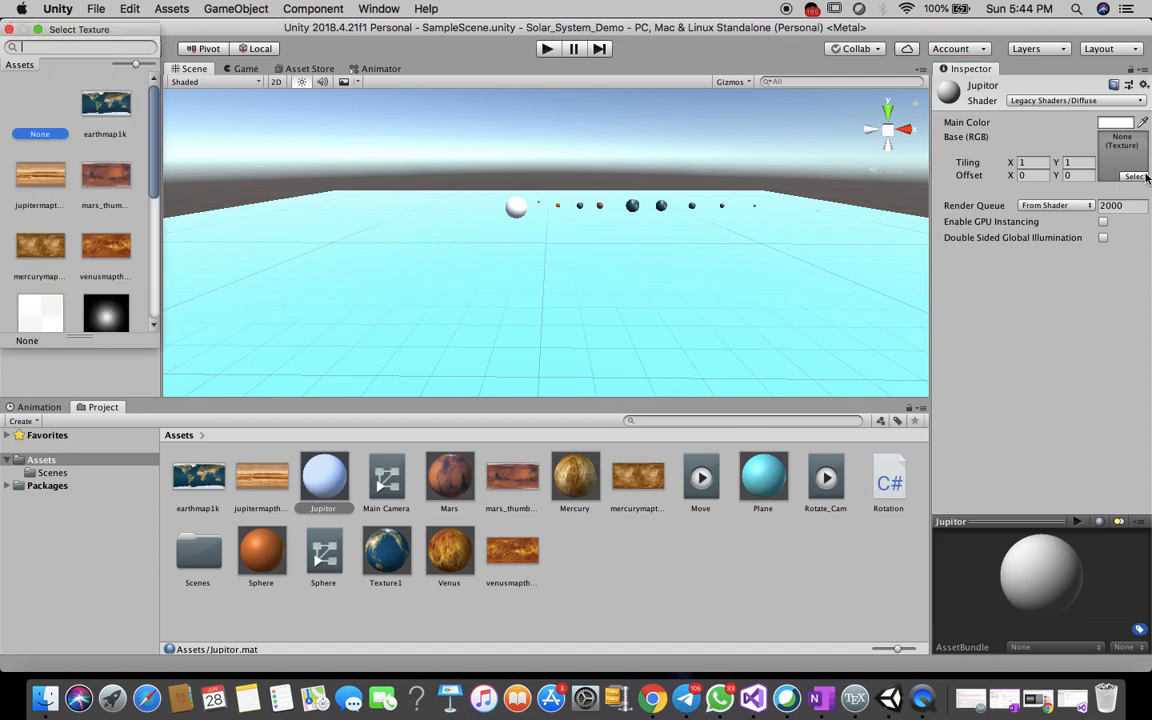
click(27, 179)
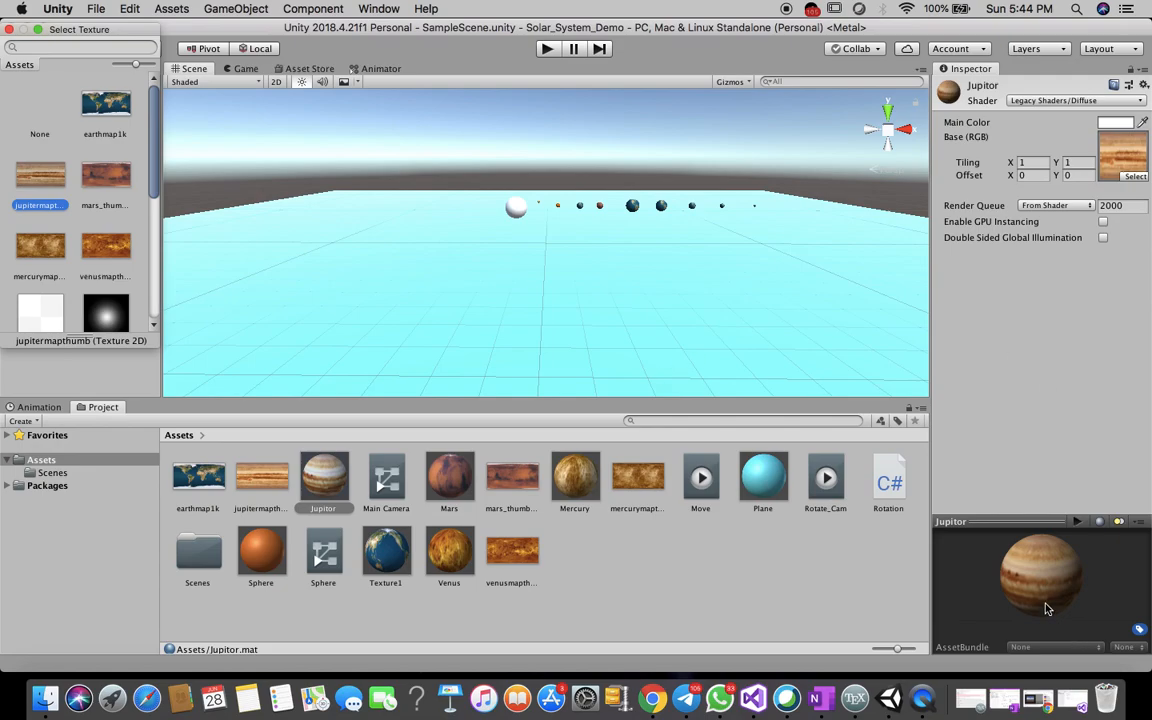
click(303, 436)
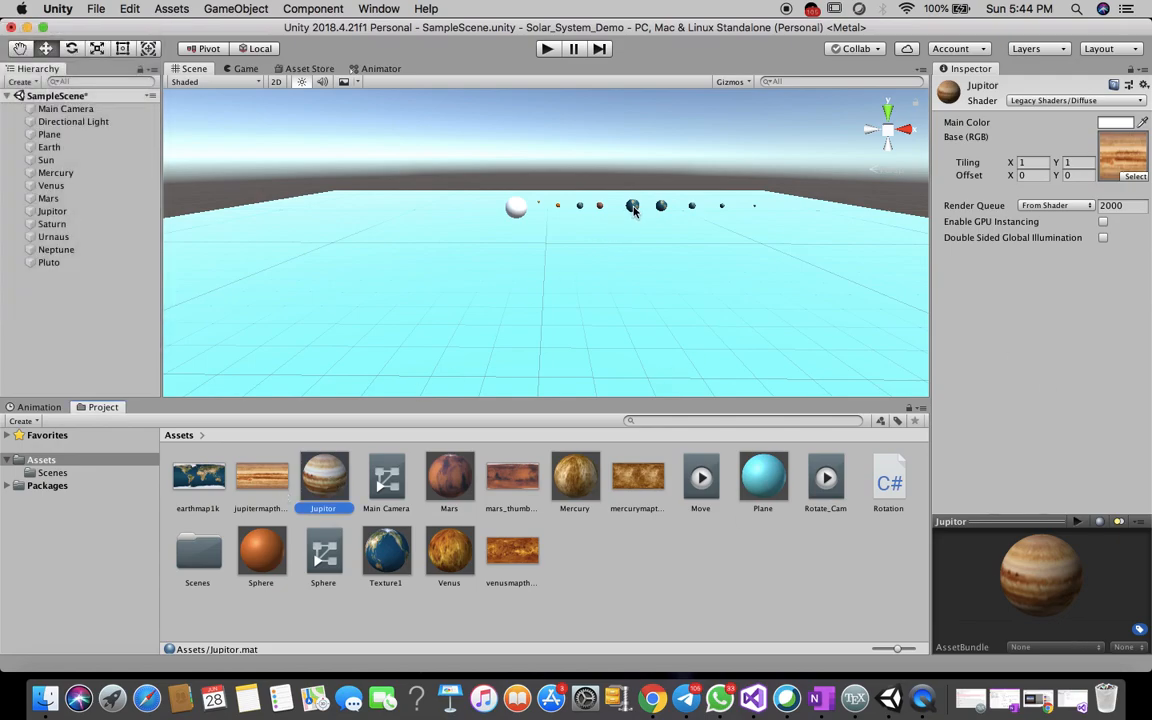
Apply the Jupitor material to the Jupitor sphere, the fifth planet from the Sun.
drag(323, 478, 632, 206)
click(660, 207)
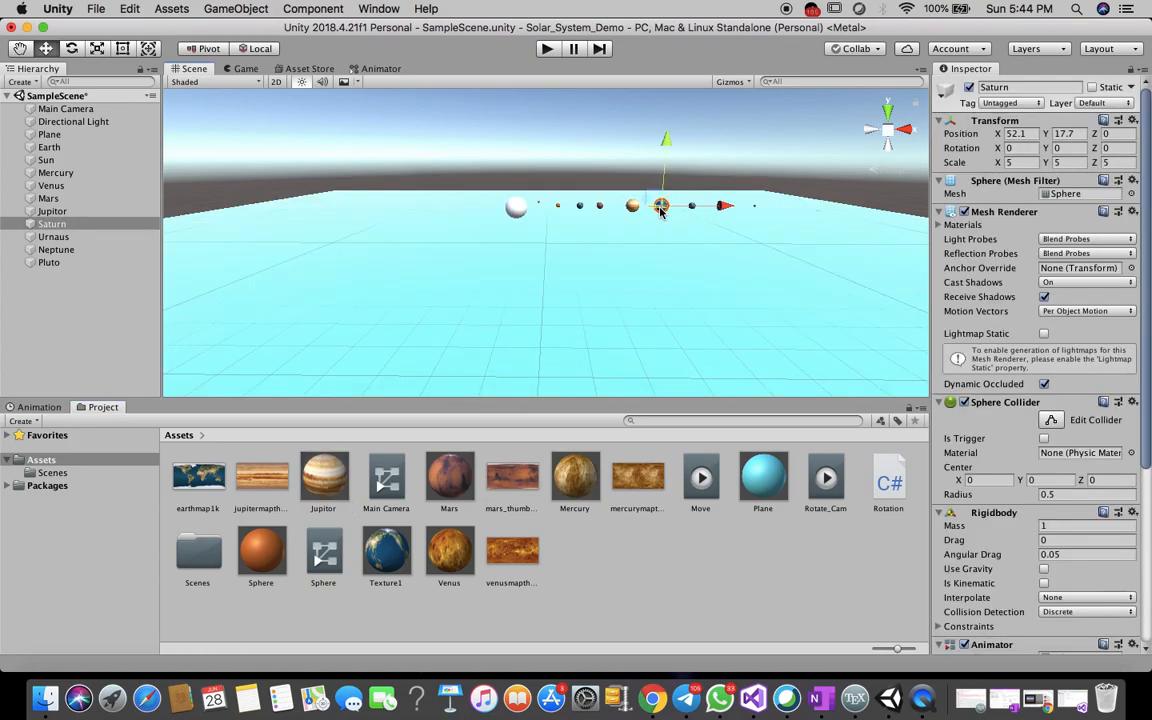
Create a new material named Saturn in the Assets folder.
right_click(679, 598)
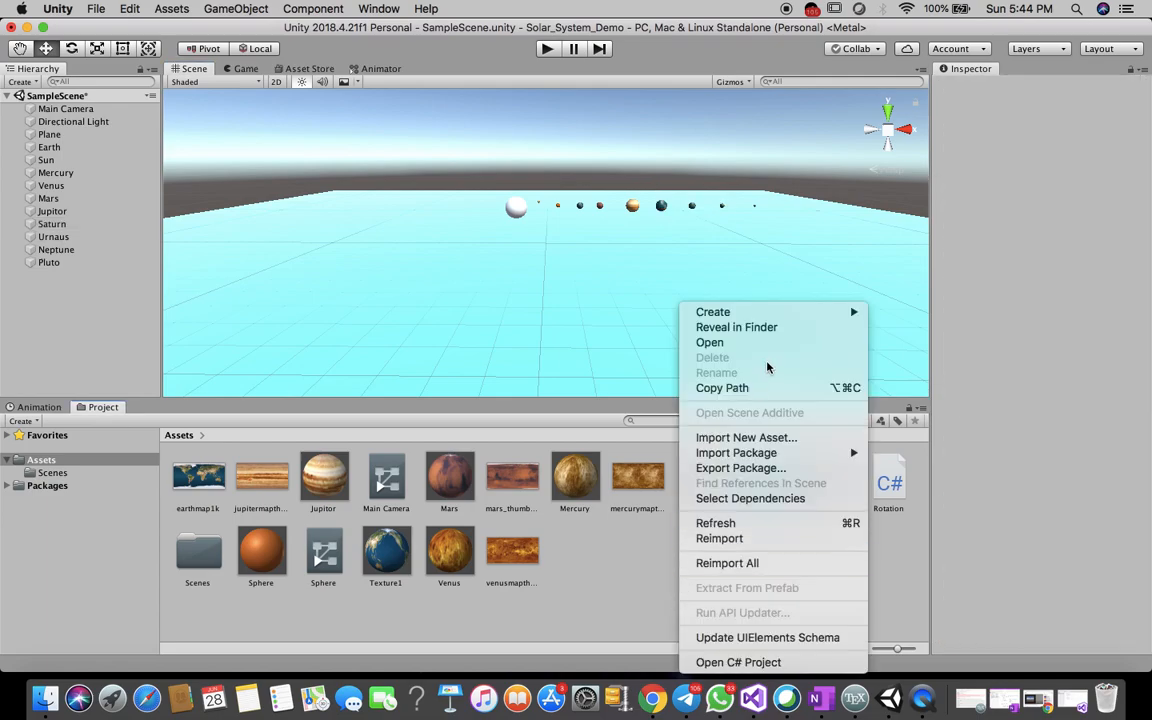
mouse_move(760, 312)
click(933, 292)
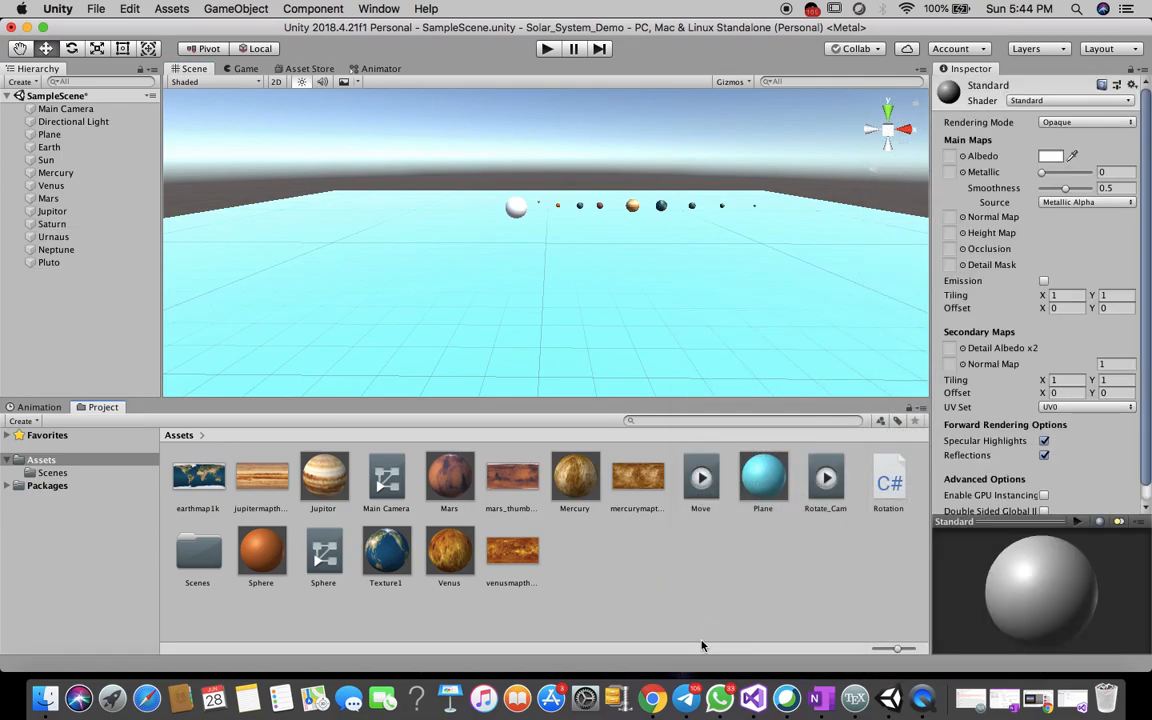
text(Saturn)
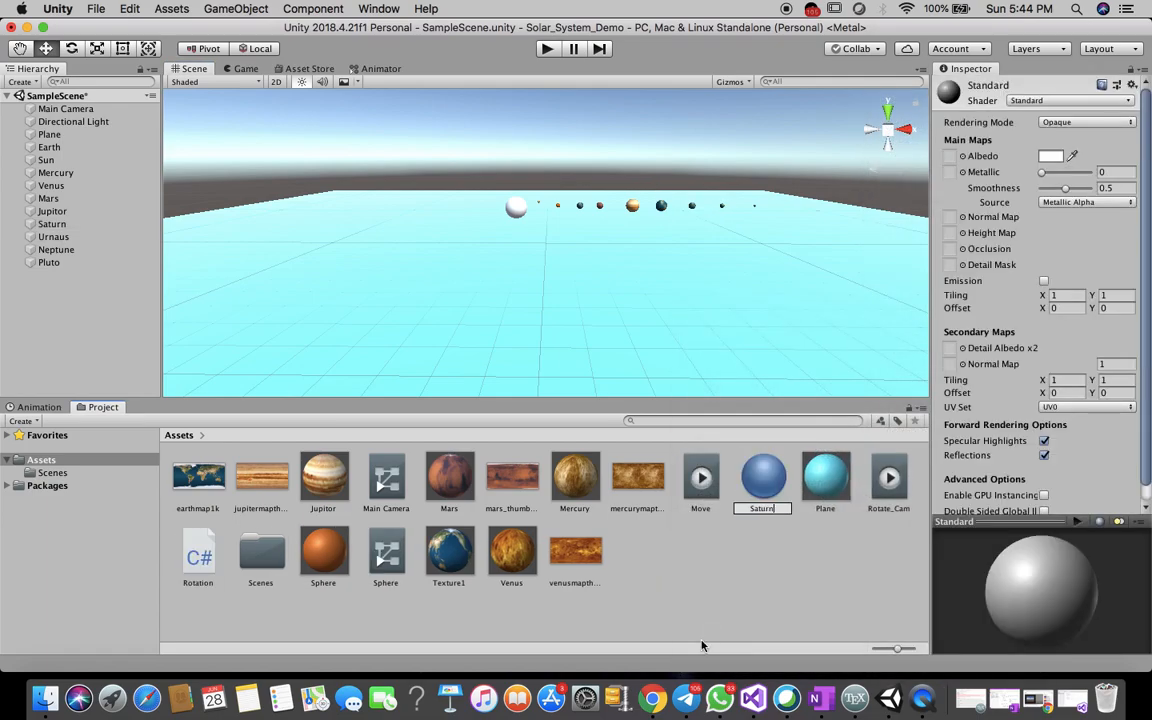
key(Return)
Import the saturnmapthumb.jpg image from the Solar_System folder as a new asset.
right_click(739, 559)
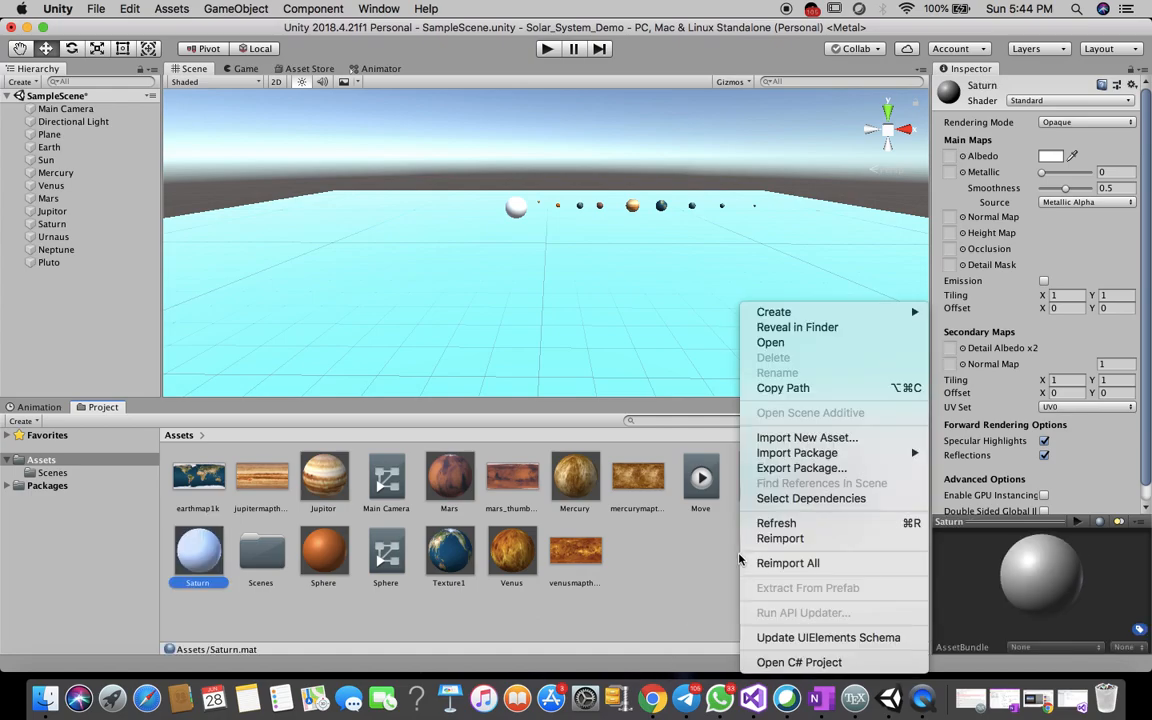
click(775, 440)
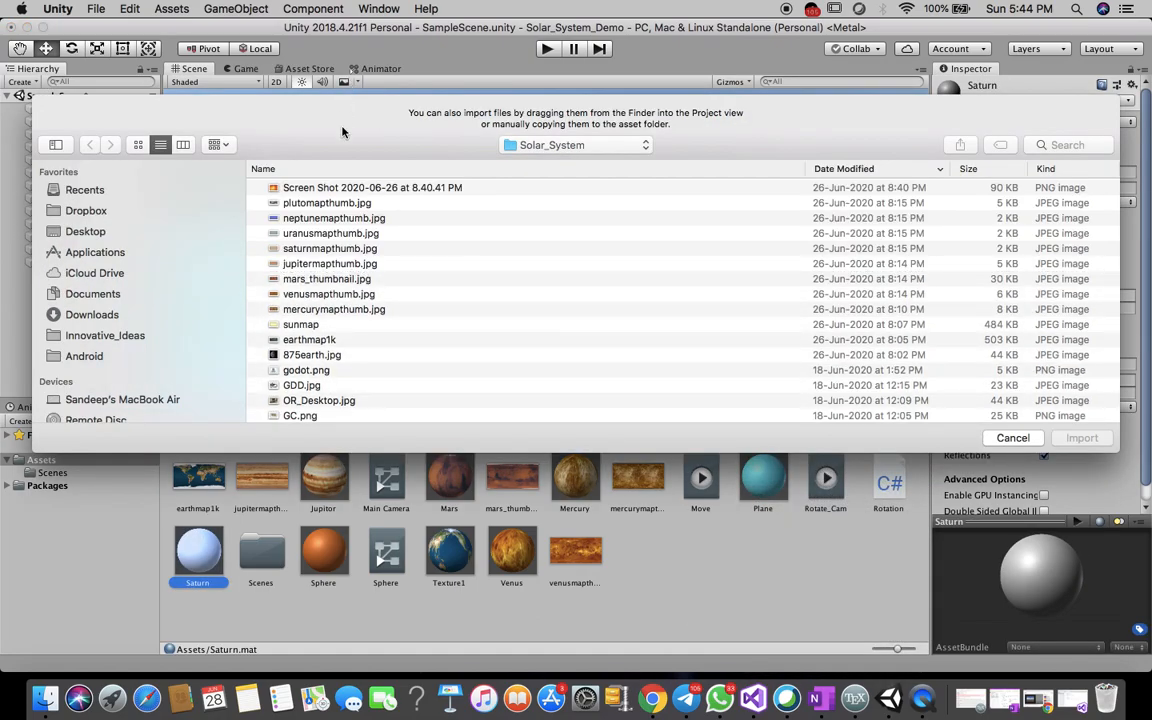
click(326, 249)
click(1081, 438)
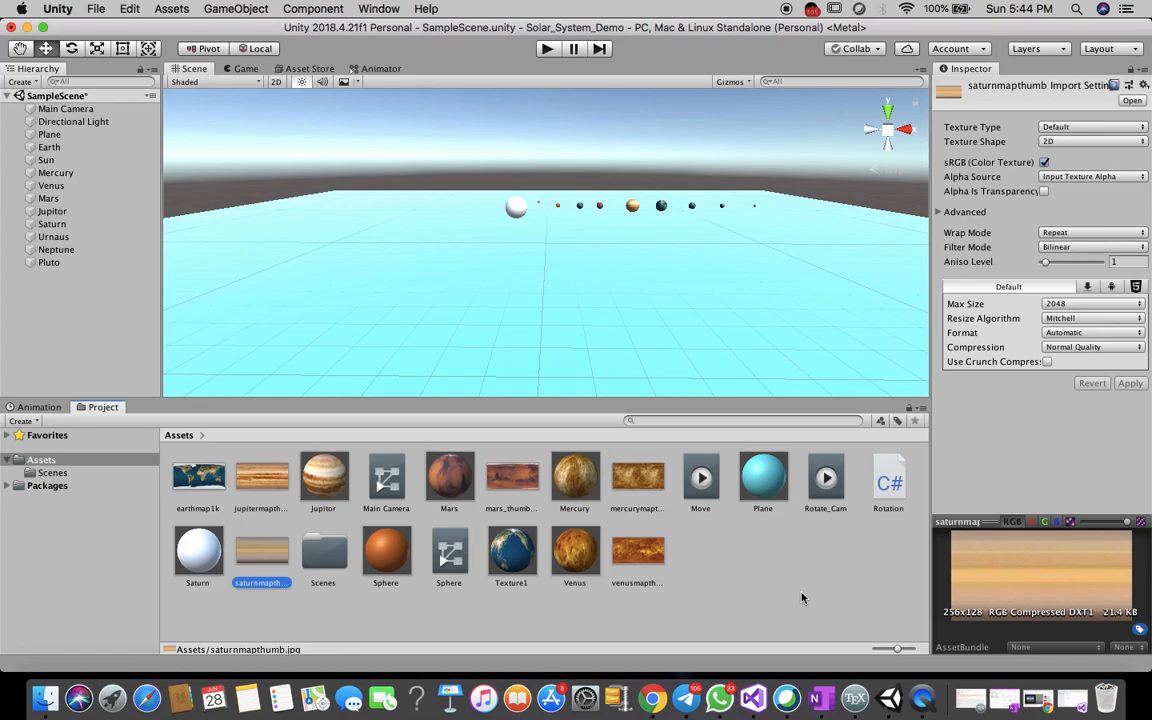
Set the Saturn material's shader to Legacy Shaders/Diffuse and assign saturnmapthumb as its Base (RGB) map.
click(194, 556)
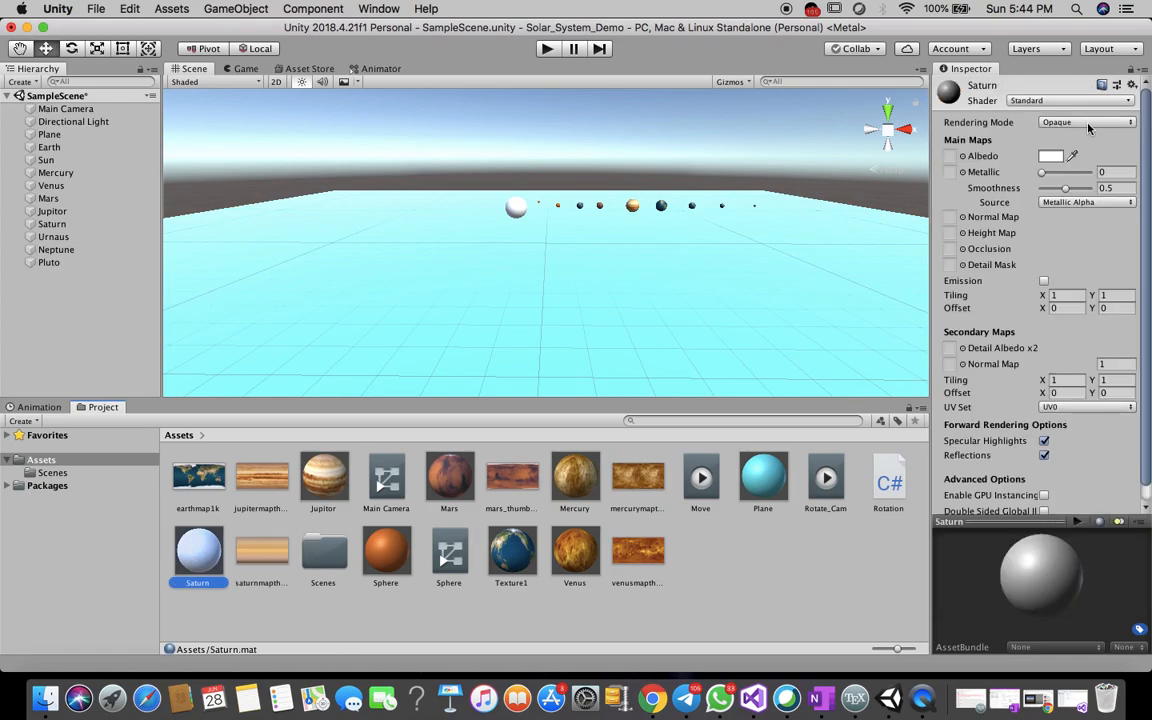
click(1060, 101)
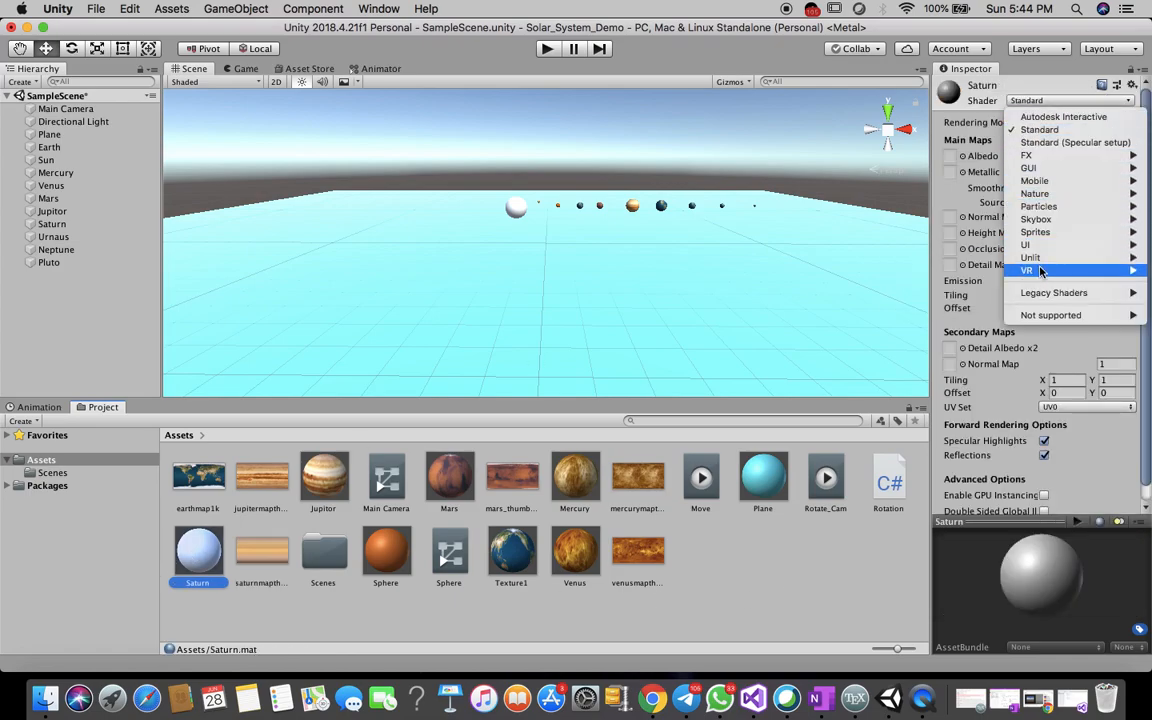
mouse_move(1045, 292)
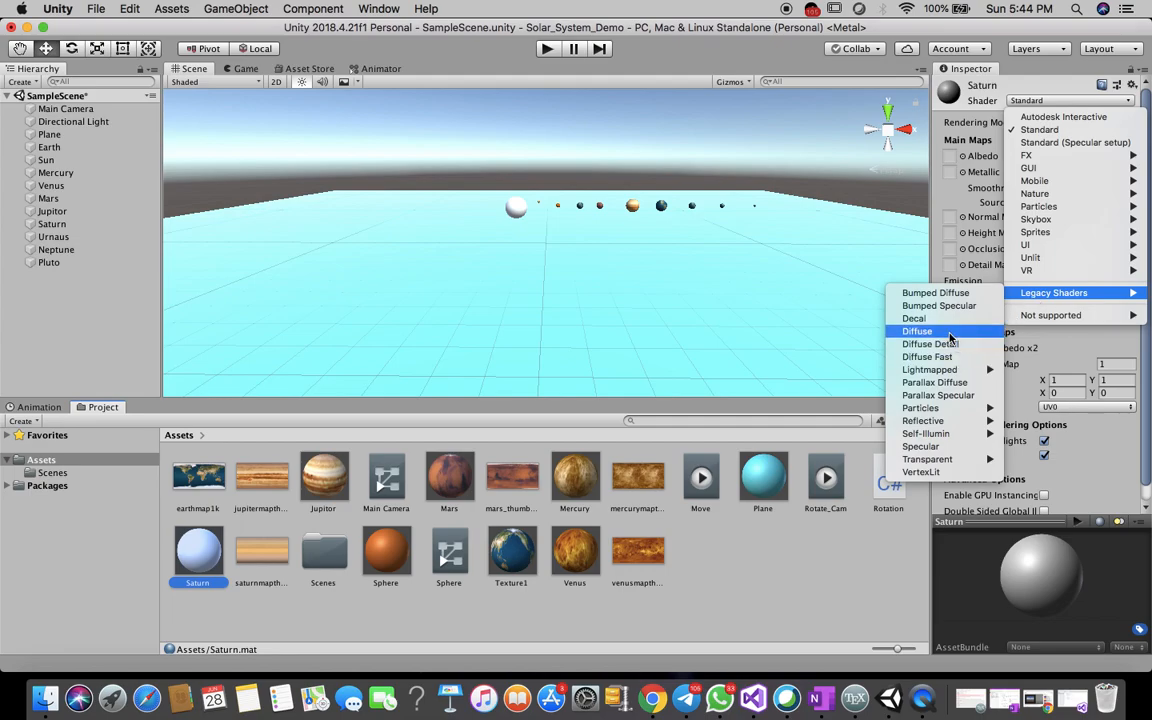
click(917, 331)
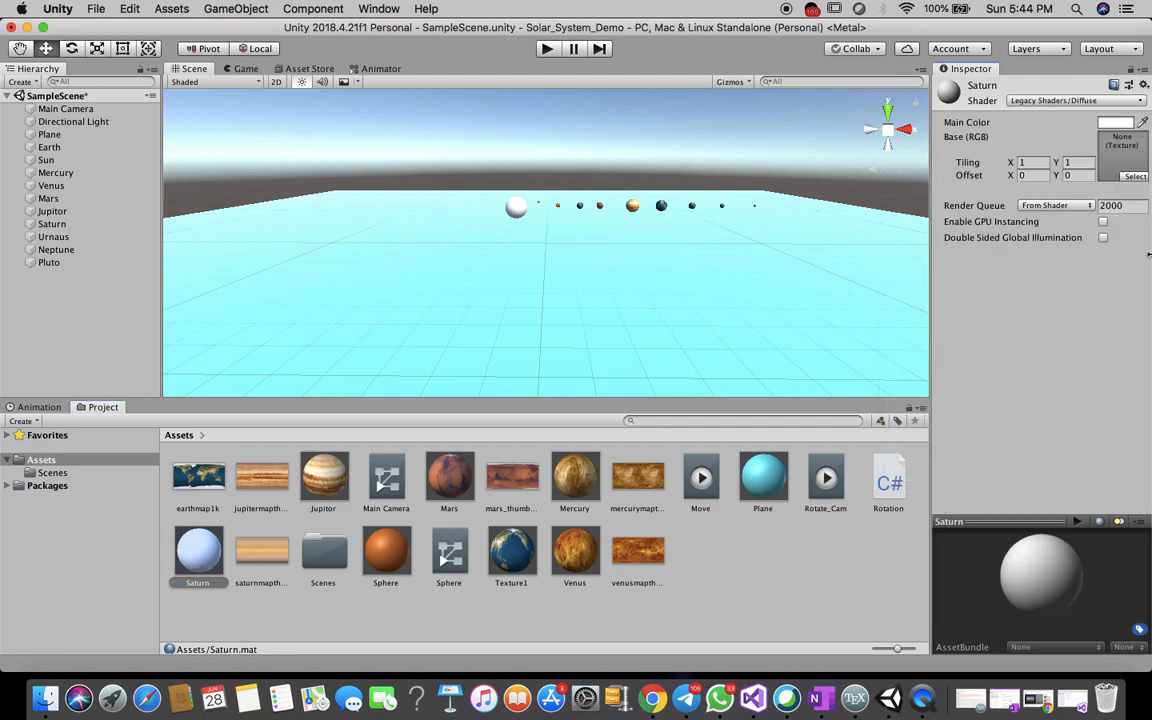
click(1135, 177)
double_click(106, 245)
Apply the Saturn material to the Saturn sphere, the sixth planet from the Sun.
drag(197, 555, 692, 207)
click(695, 209)
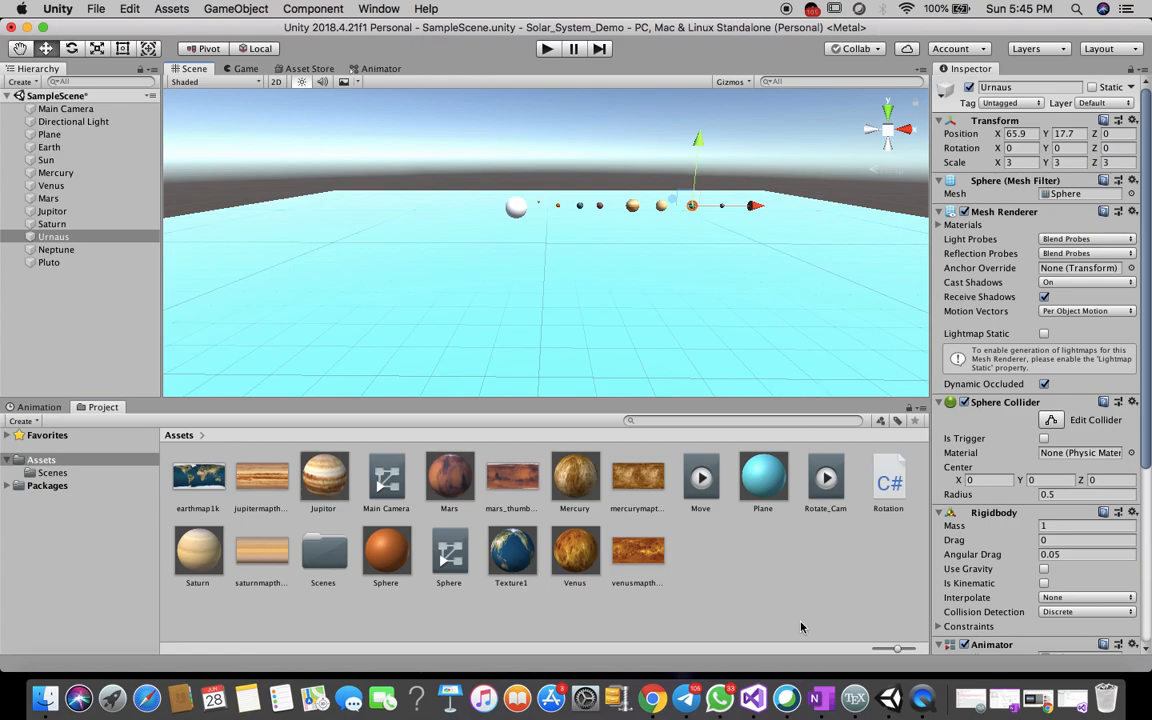
Create a new material named Uranus in the Assets folder and import the uranusmapthumb texture.
right_click(738, 594)
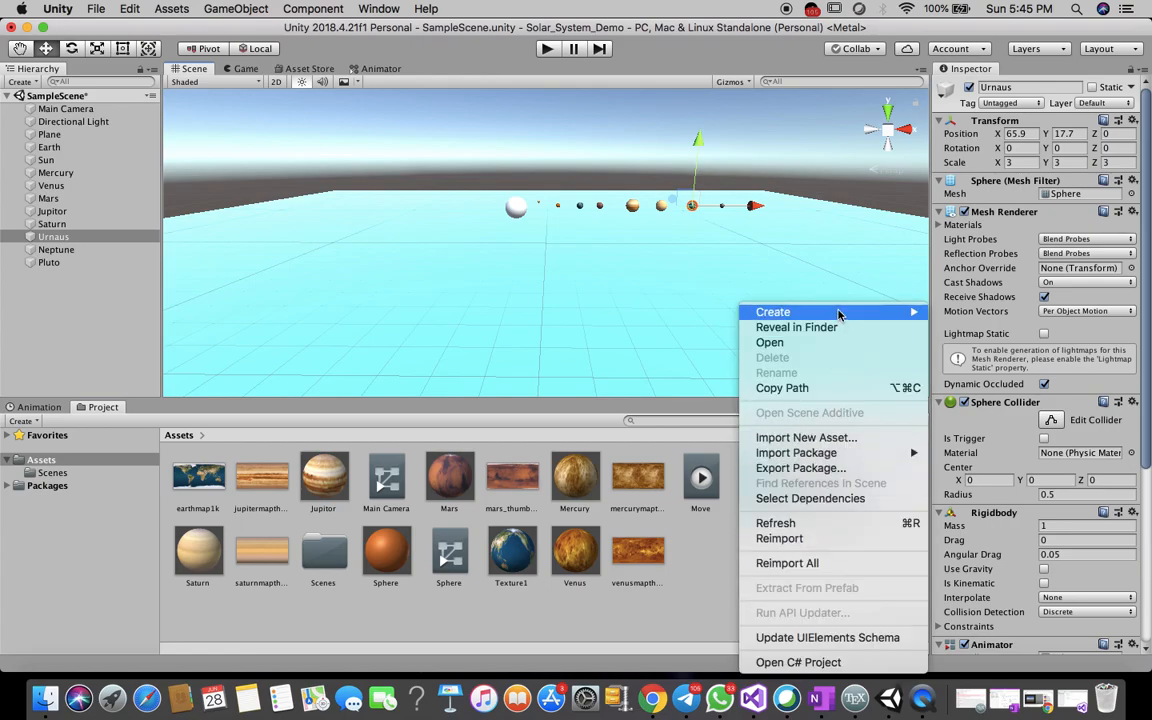
mouse_move(836, 311)
click(965, 291)
text(Uranus)
key(Return)
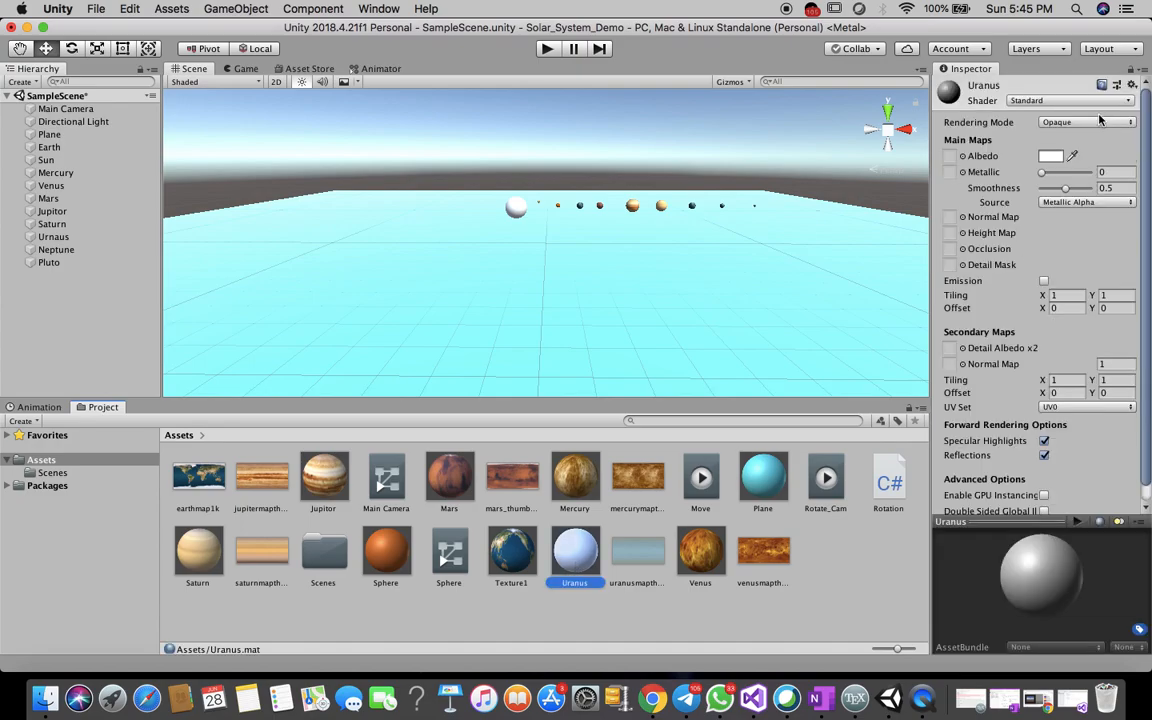
Set the Uranus material's shader to Legacy Shaders/Diffuse and assign uranusmapthumb as its Base (RGB) map.
click(1082, 101)
mouse_move(1050, 292)
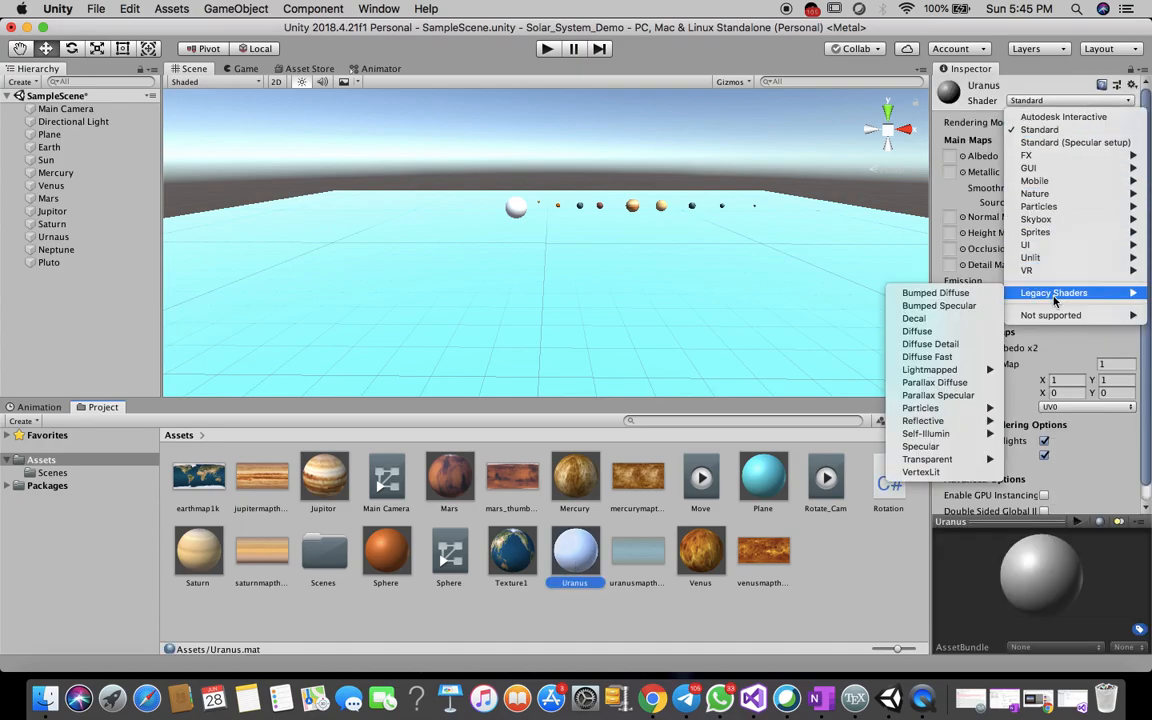
click(955, 332)
click(1135, 176)
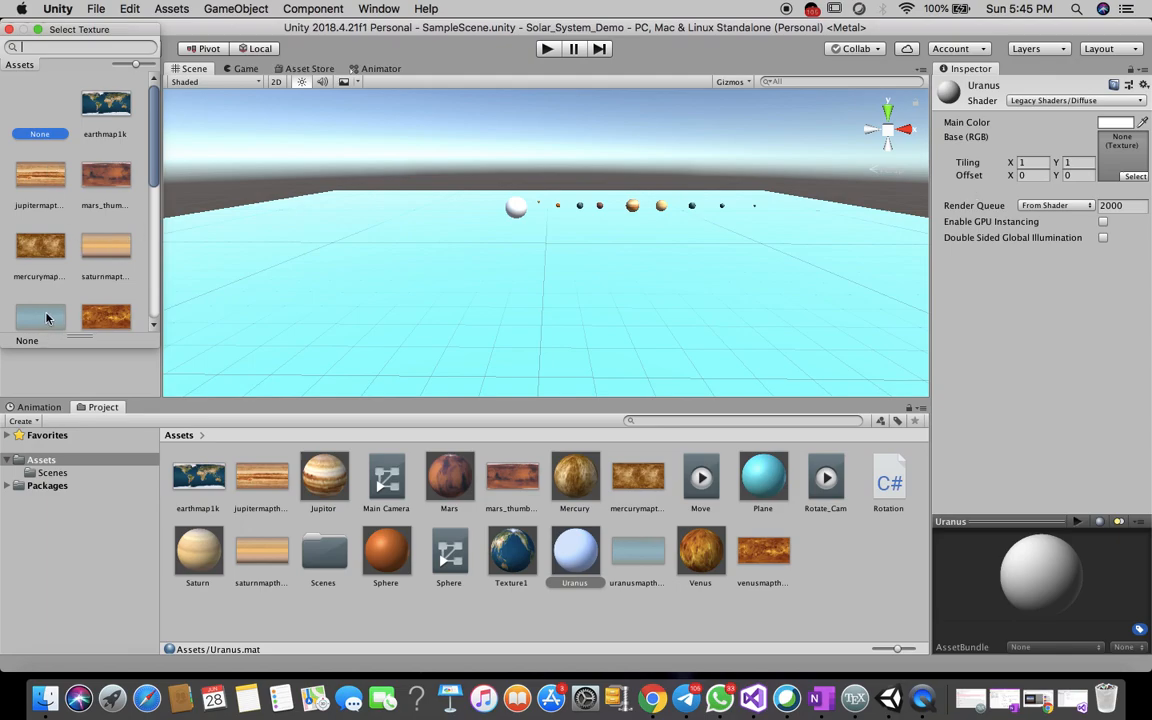
scroll(40, 280, down, 1)
click(40, 282)
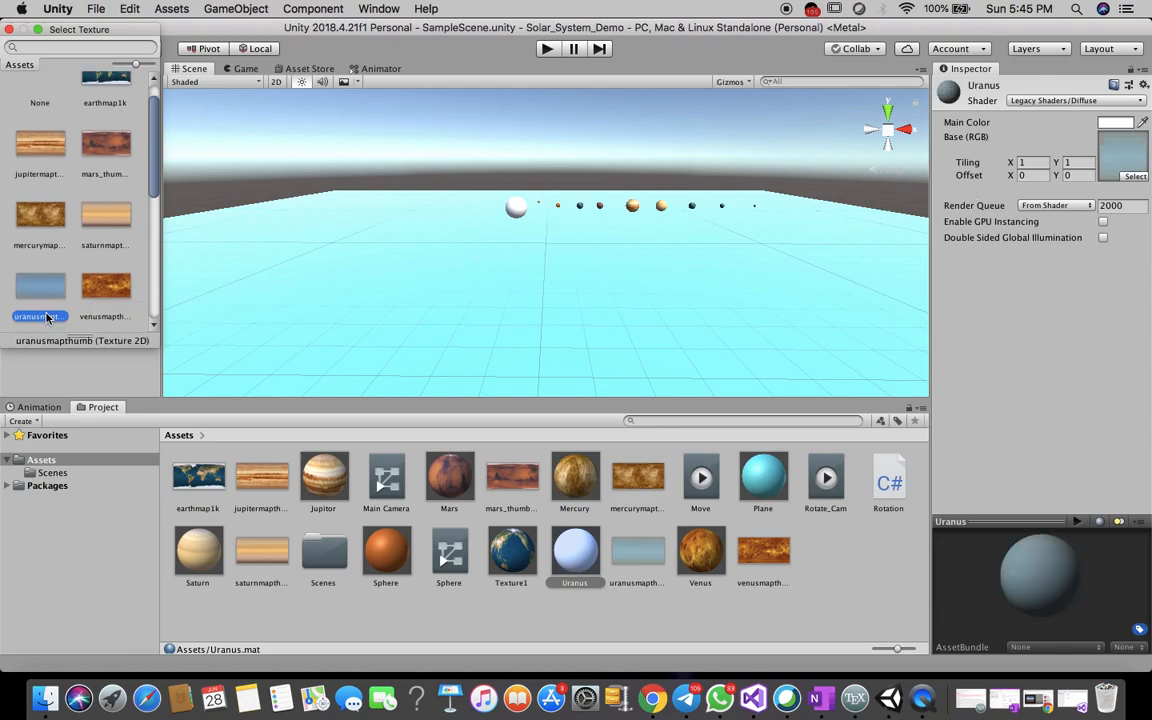
Apply the Uranus material to the Uranus sphere, the seventh planet from the Sun.
click(577, 558)
drag(572, 503, 693, 209)
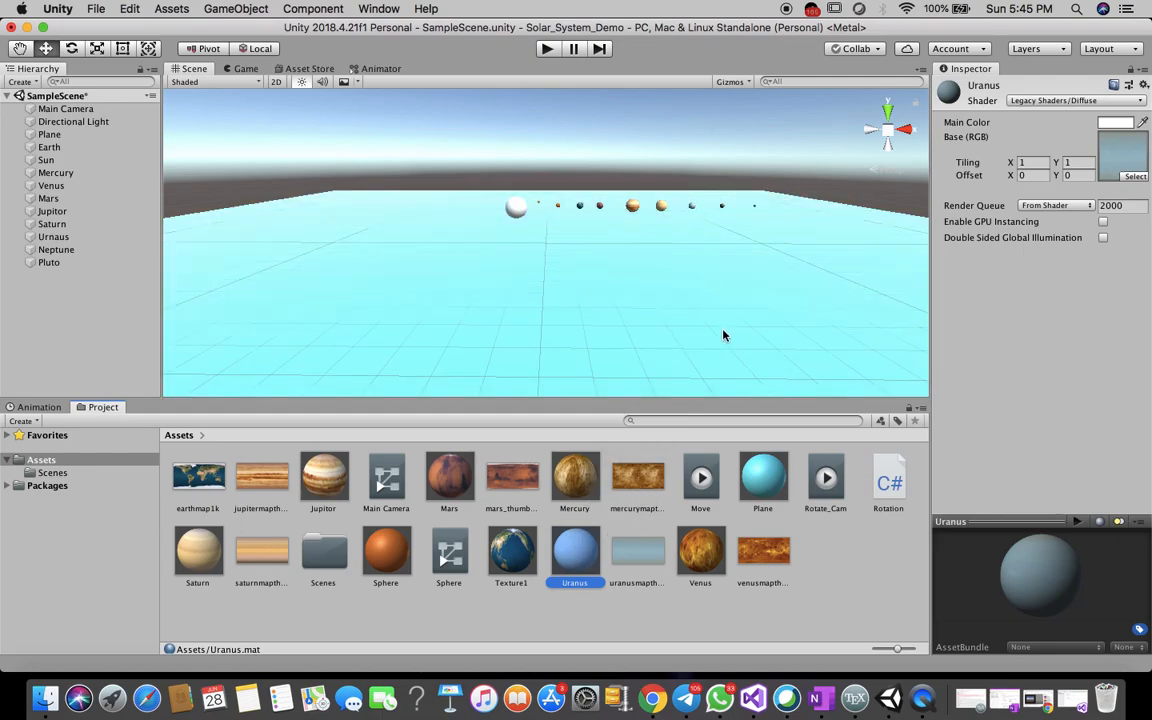
scroll(710, 304, up, 5)
scroll(710, 304, down, 5)
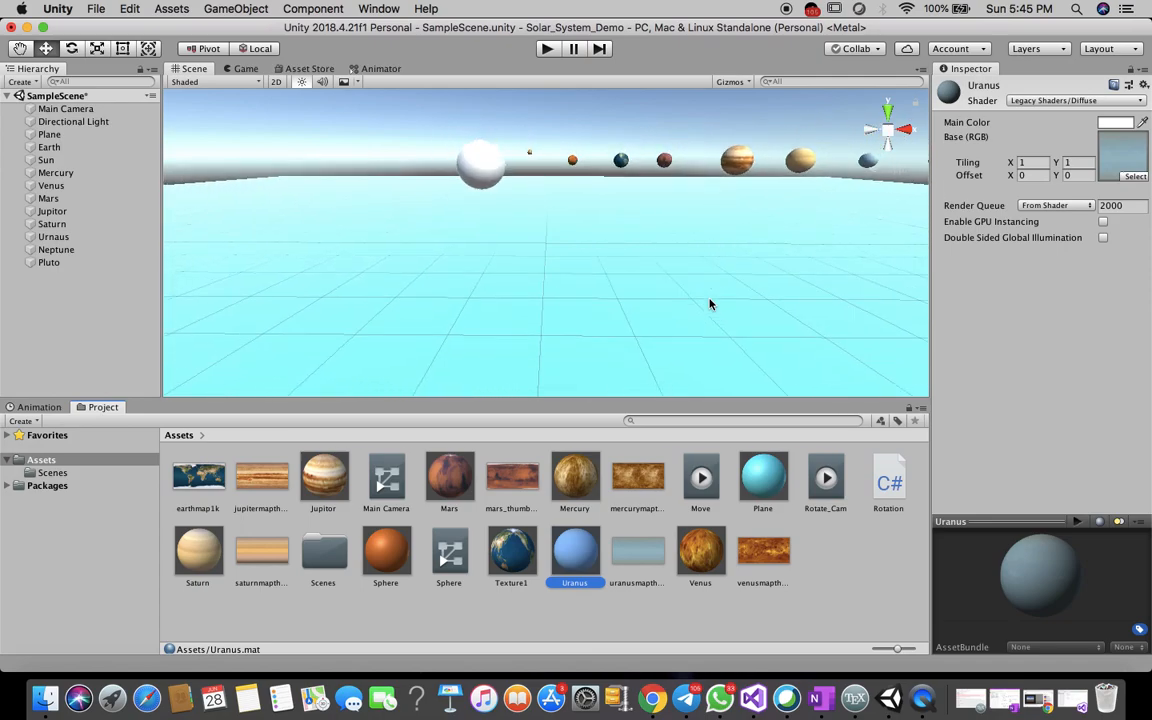
scroll(710, 304, down, 1)
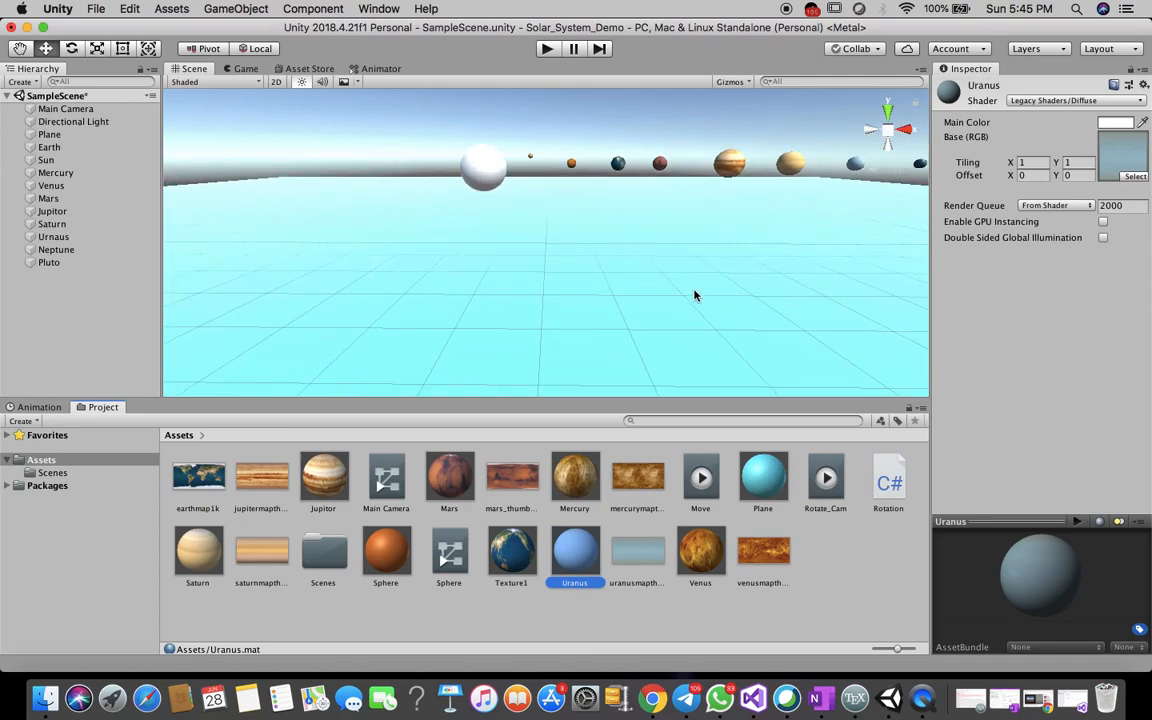
Lower the Mercury sphere slightly along the Y axis to line it up with the other planets.
click(530, 152)
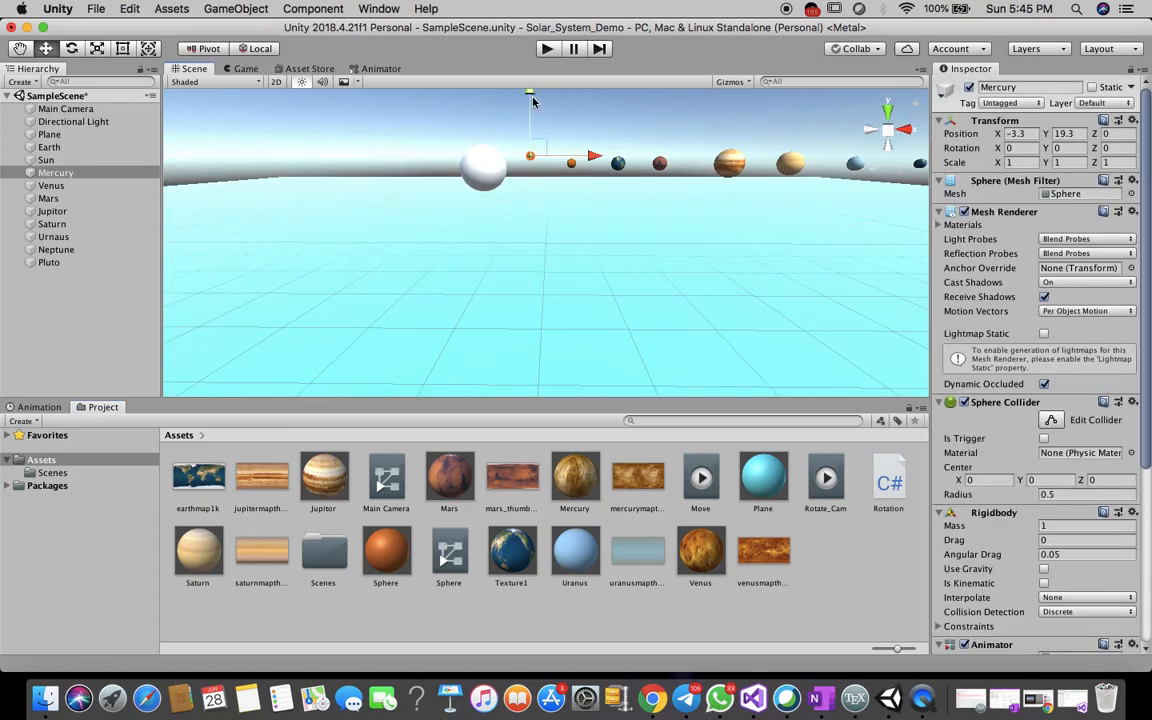
drag(532, 97, 532, 103)
click(567, 140)
scroll(773, 240, down, 5)
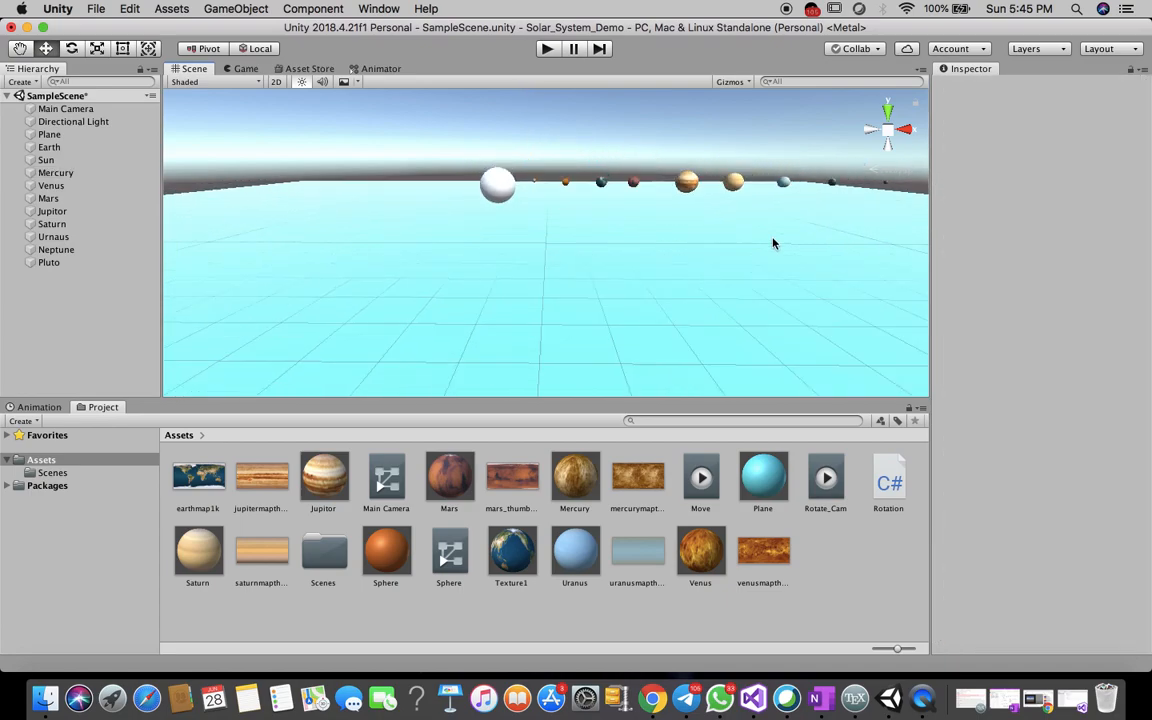
Create a new material named Neptune in the Assets folder.
click(768, 197)
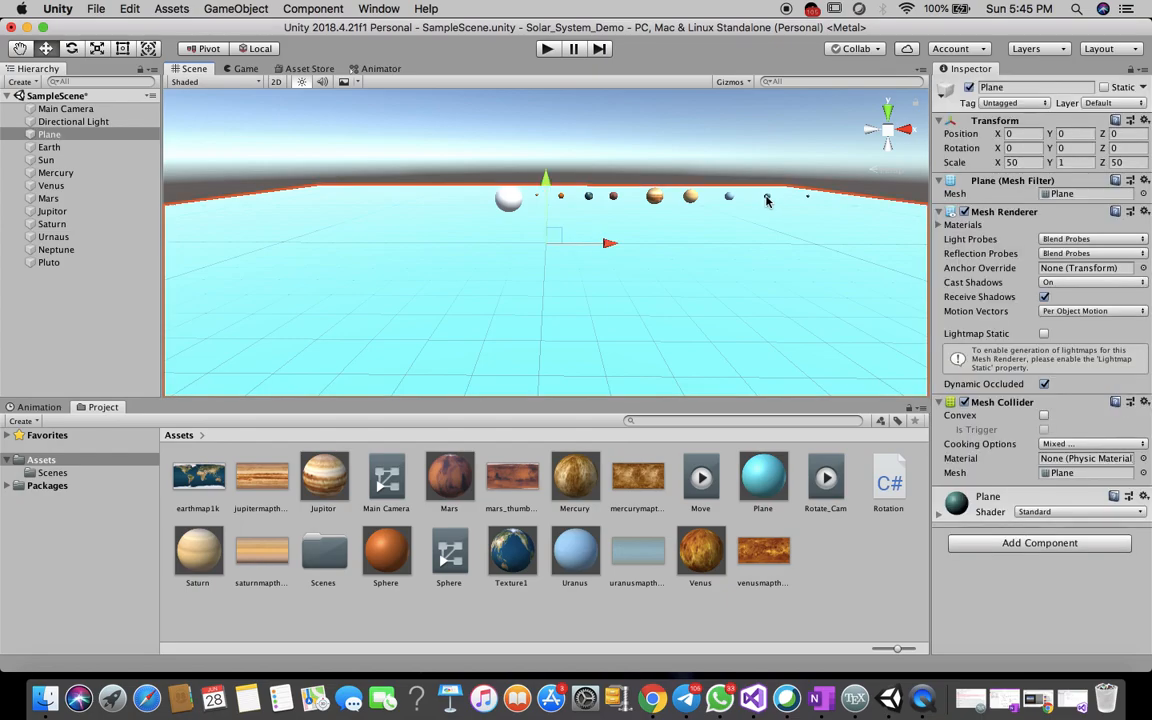
click(769, 198)
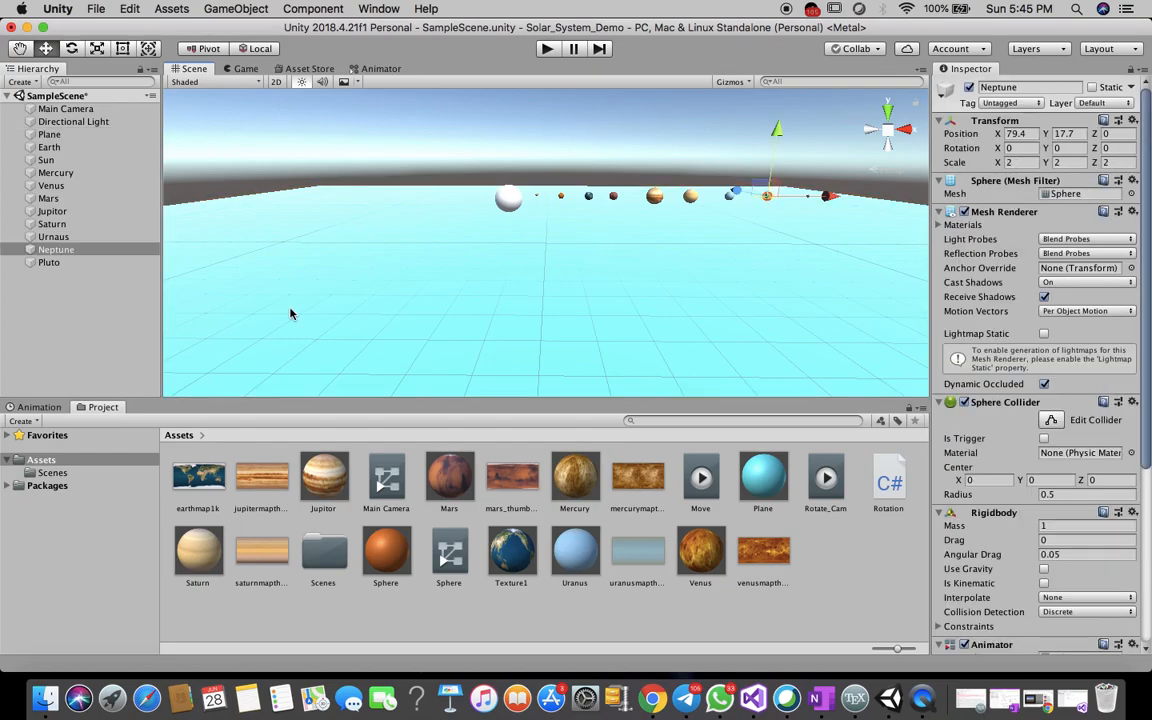
right_click(751, 621)
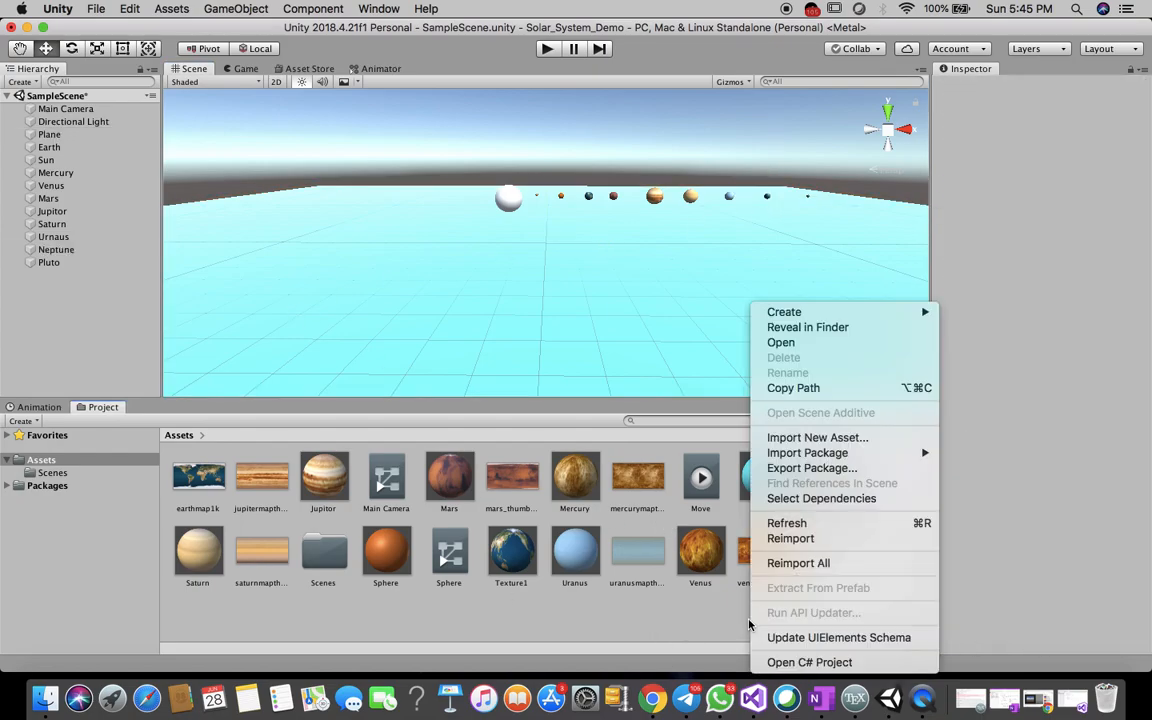
mouse_move(857, 317)
click(976, 291)
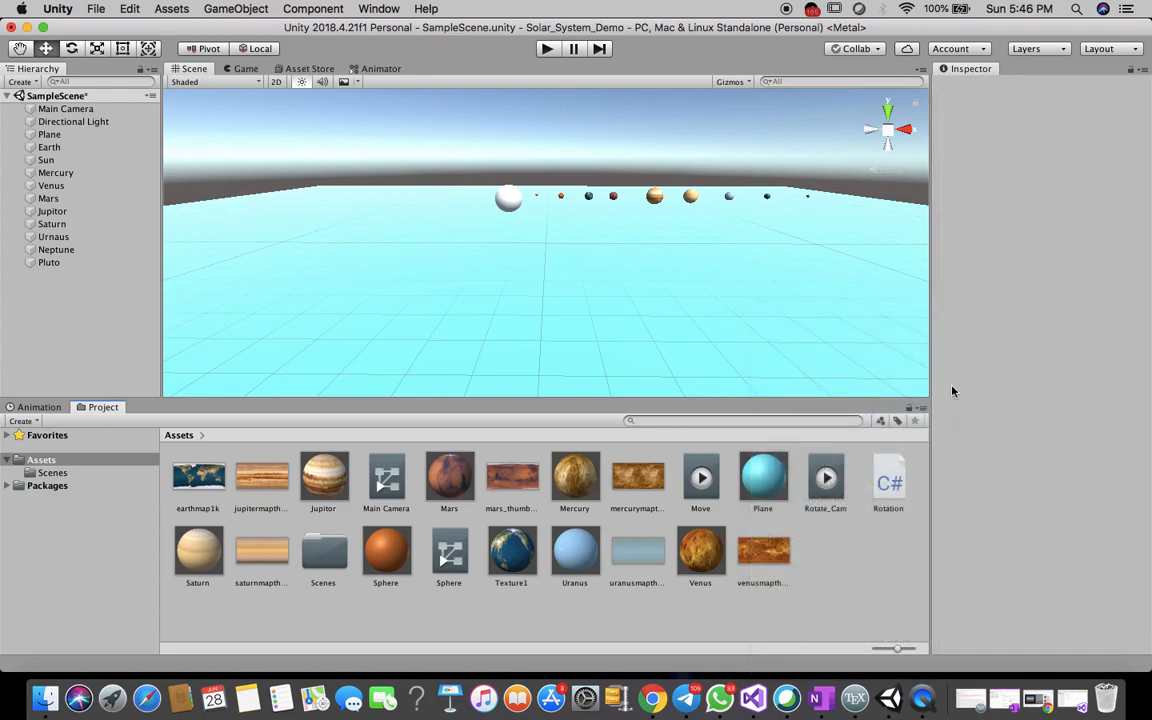
text(N)
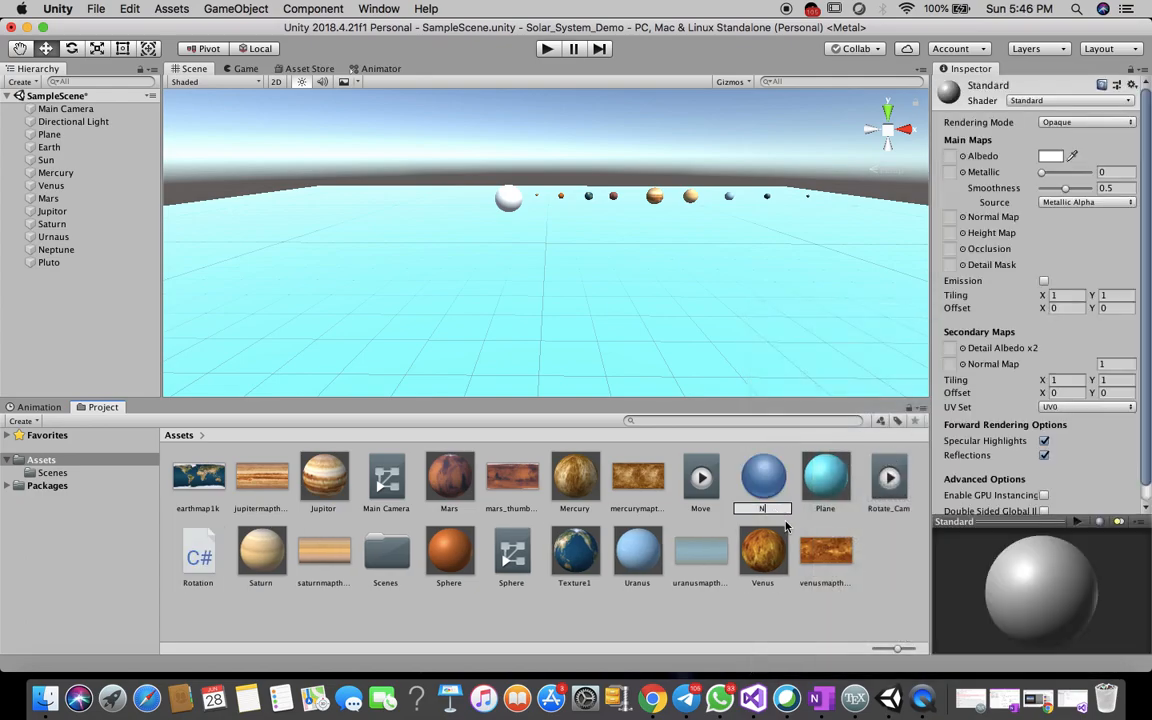
text(eptune)
key(Return)
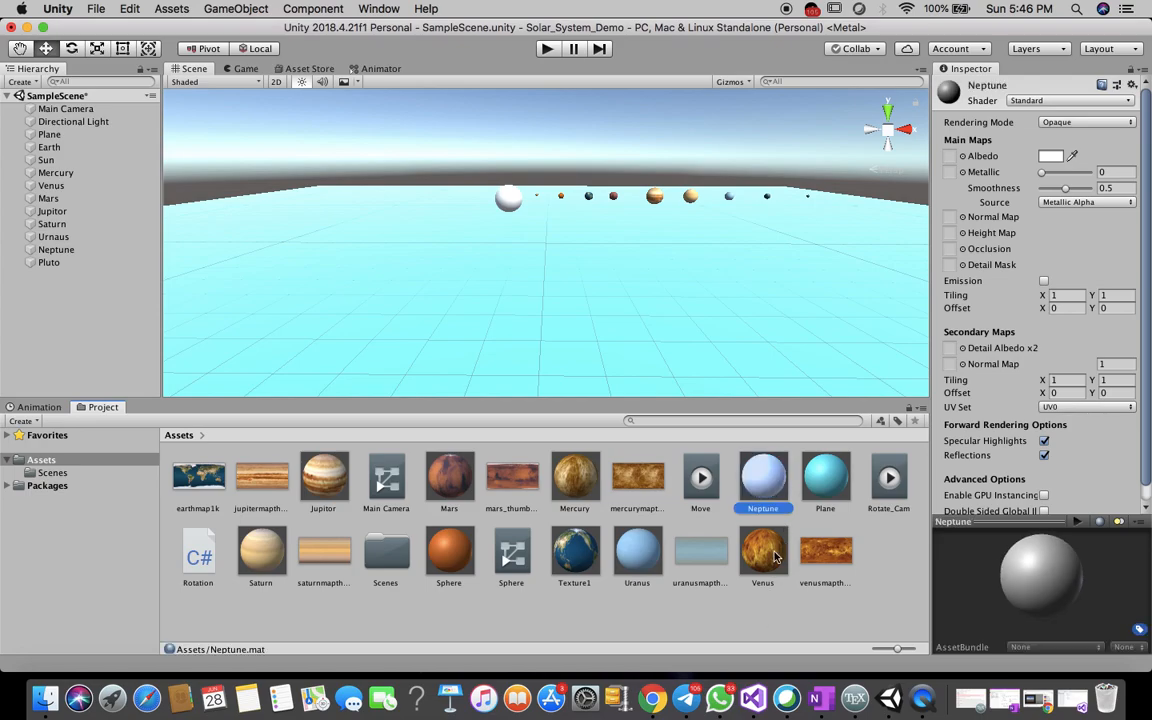
Set the Neptune material's shader to Legacy Shaders/Diffuse.
click(1069, 102)
mouse_move(1037, 278)
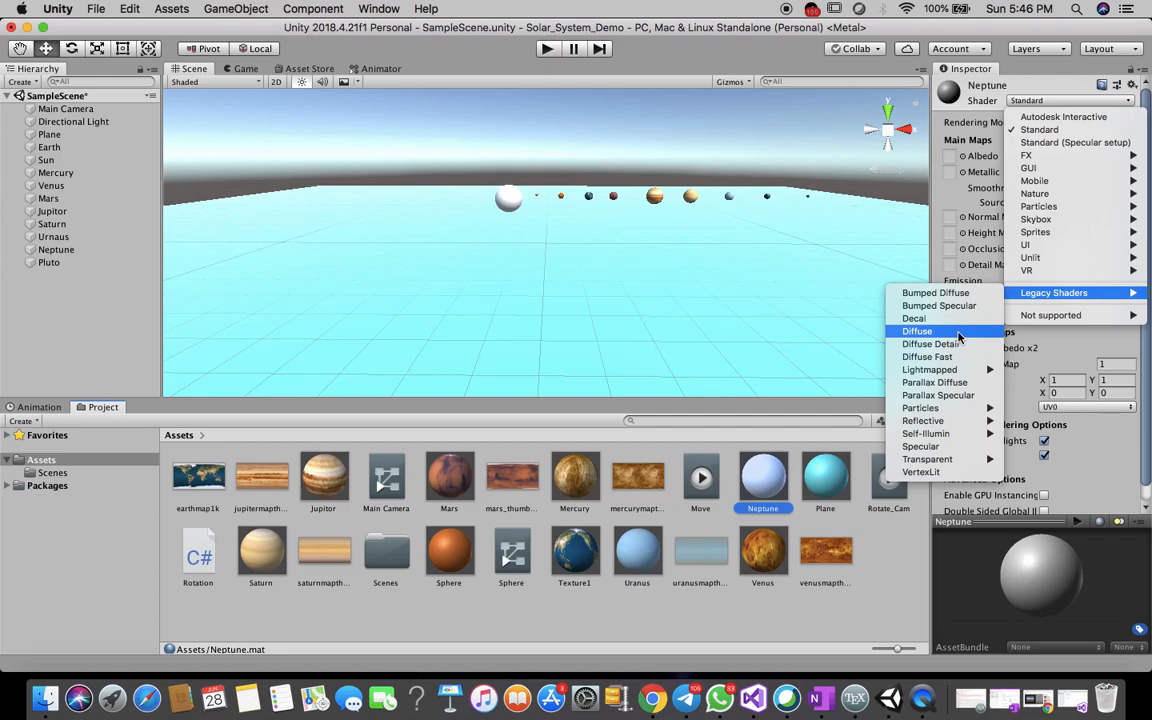
click(958, 334)
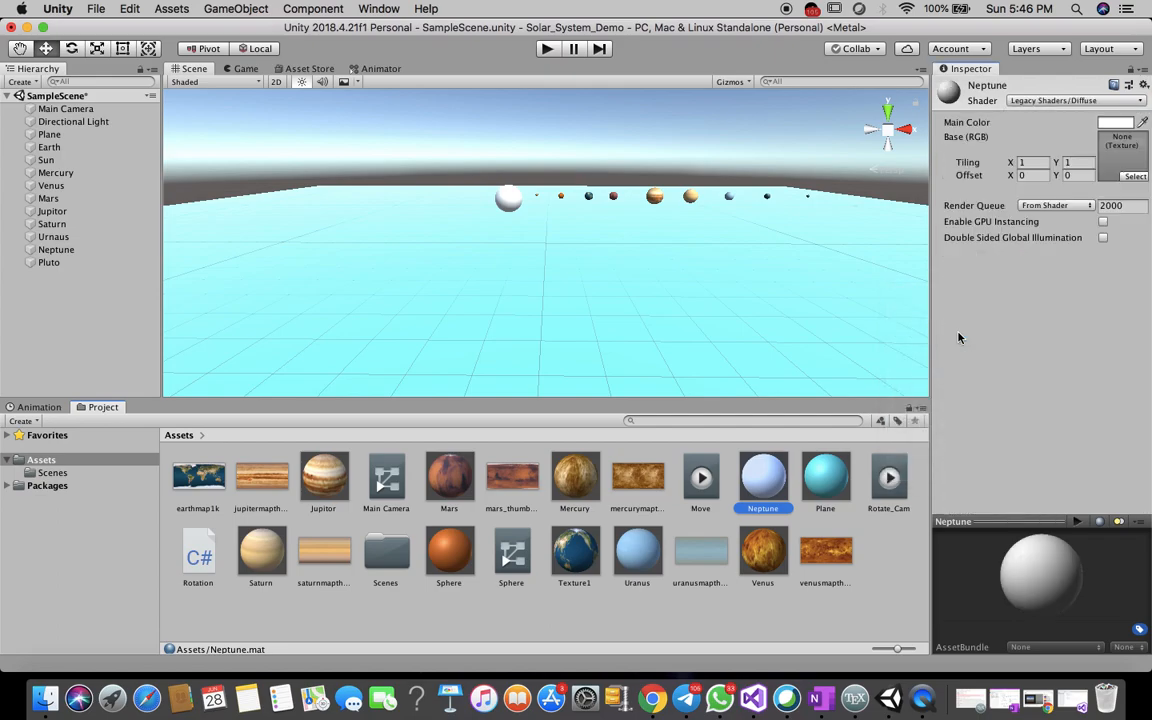
click(1134, 177)
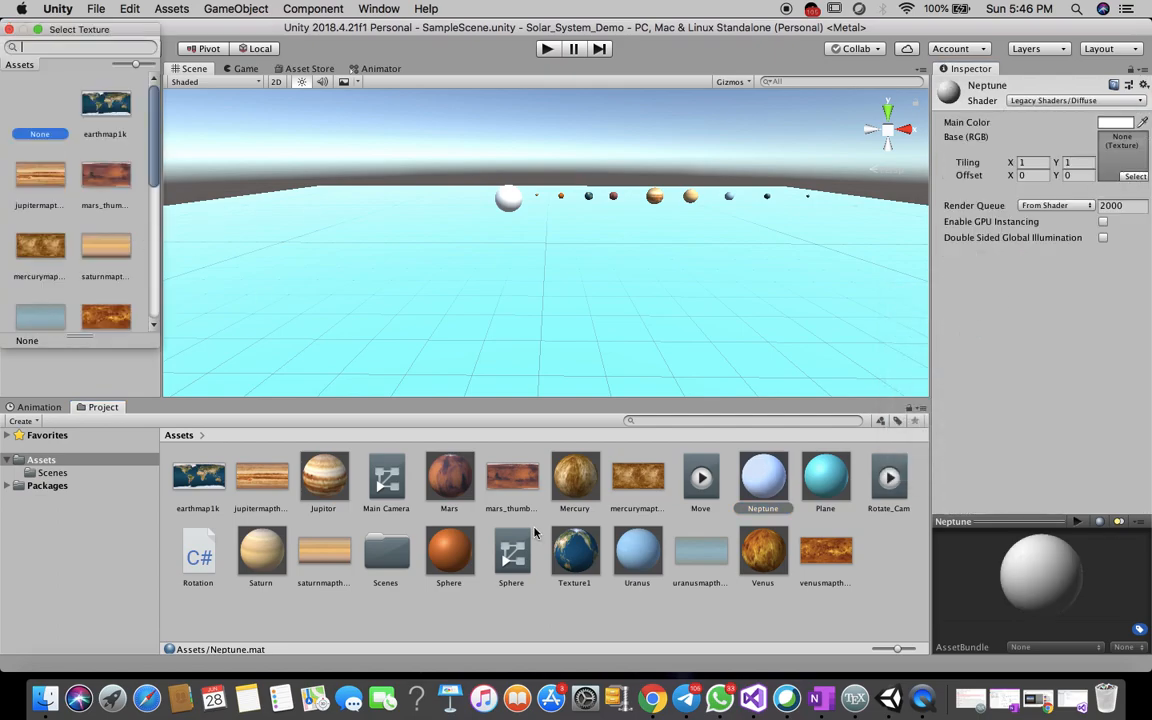
click(10, 29)
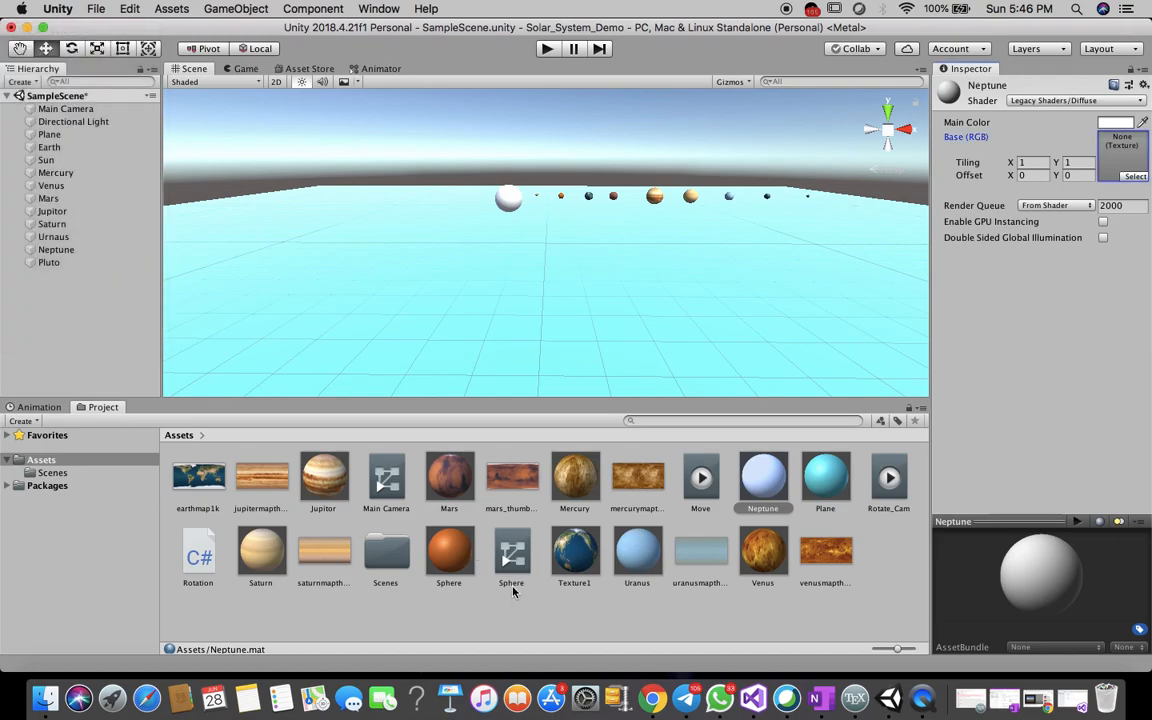
Import neptunemapthumb.jpg and plutomapthumb.jpg together from the Solar_System folder as new assets.
right_click(508, 621)
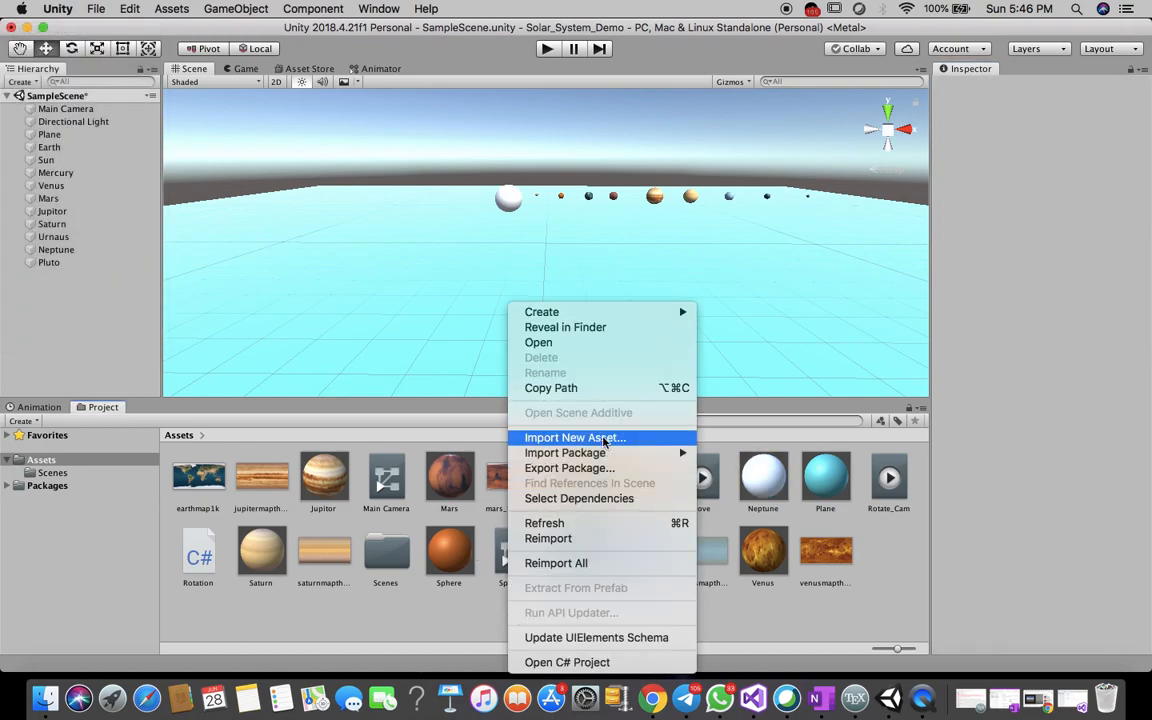
click(540, 437)
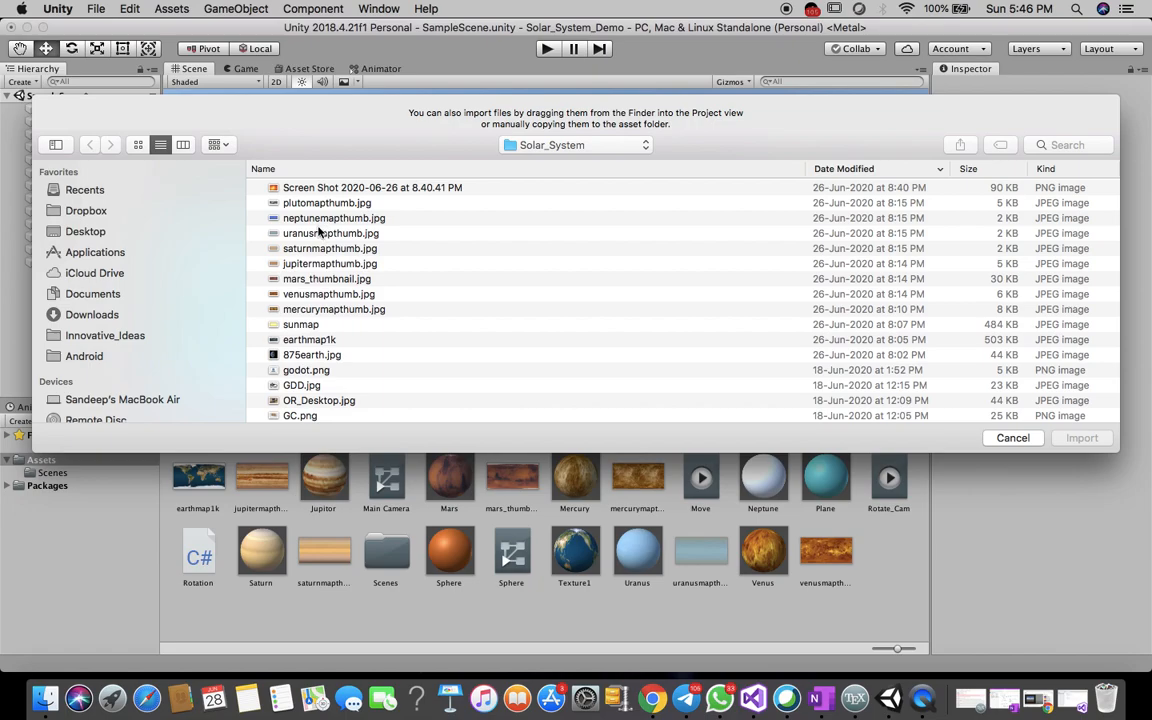
click(300, 217)
shift+click(306, 202)
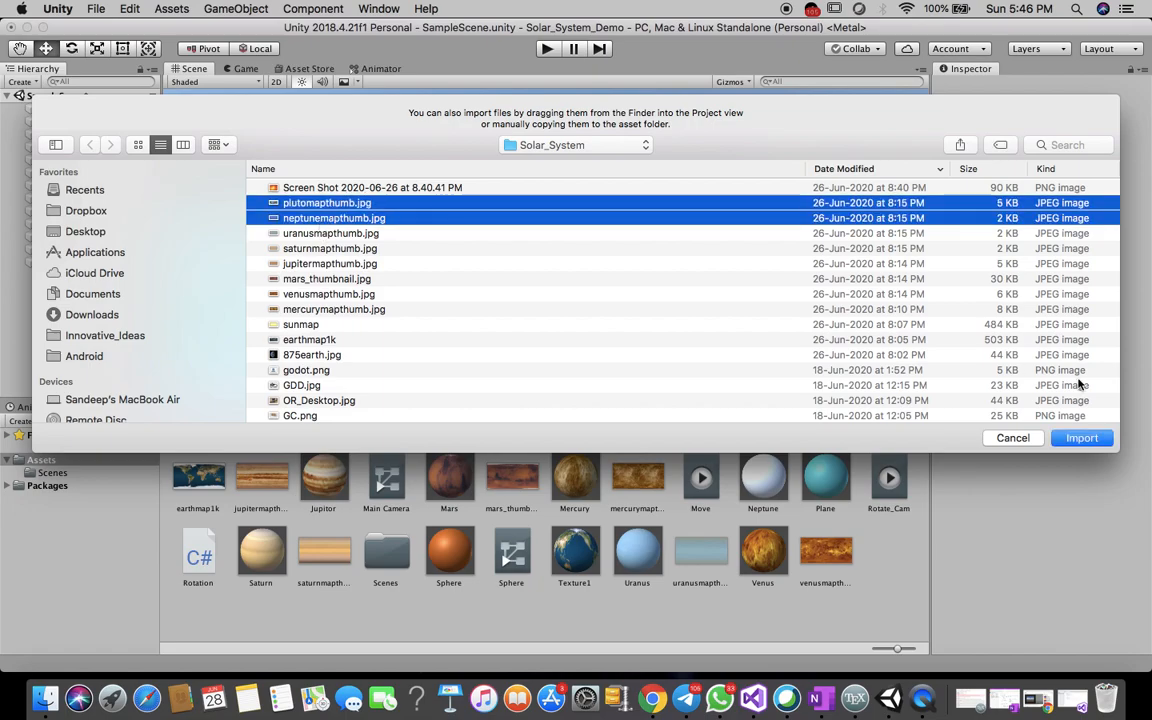
click(1081, 437)
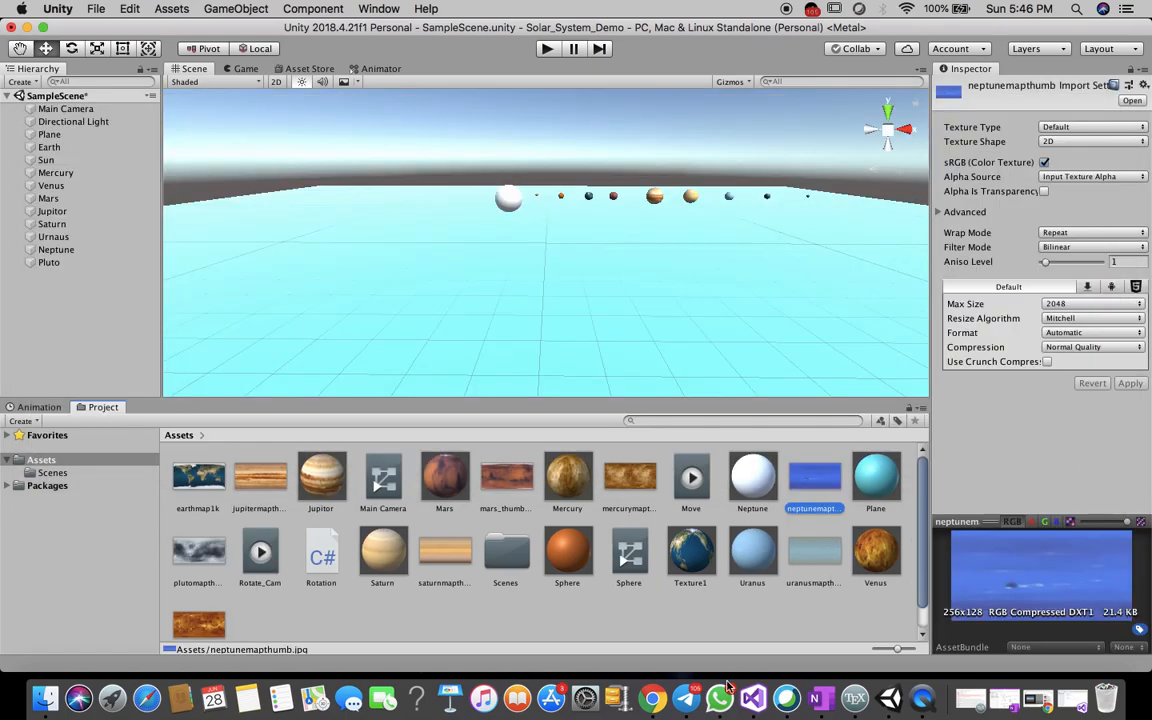
click(816, 620)
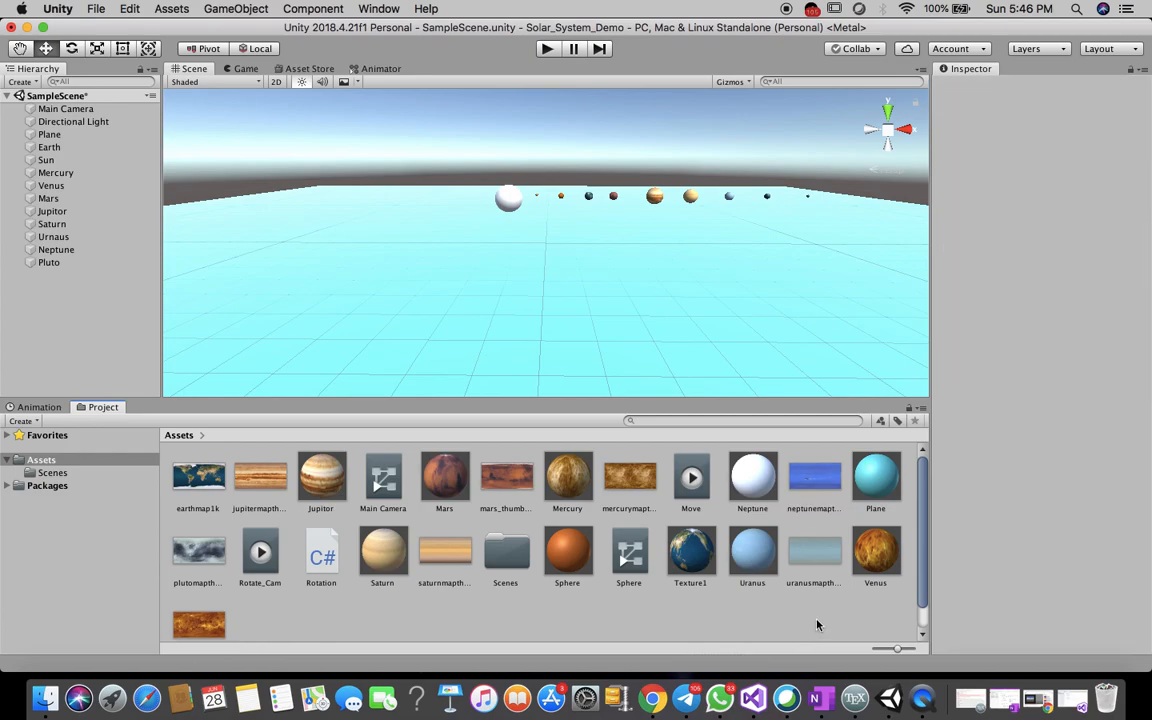
Assign the neptunemapthumb texture as the Neptune material's Base (RGB) map.
click(834, 487)
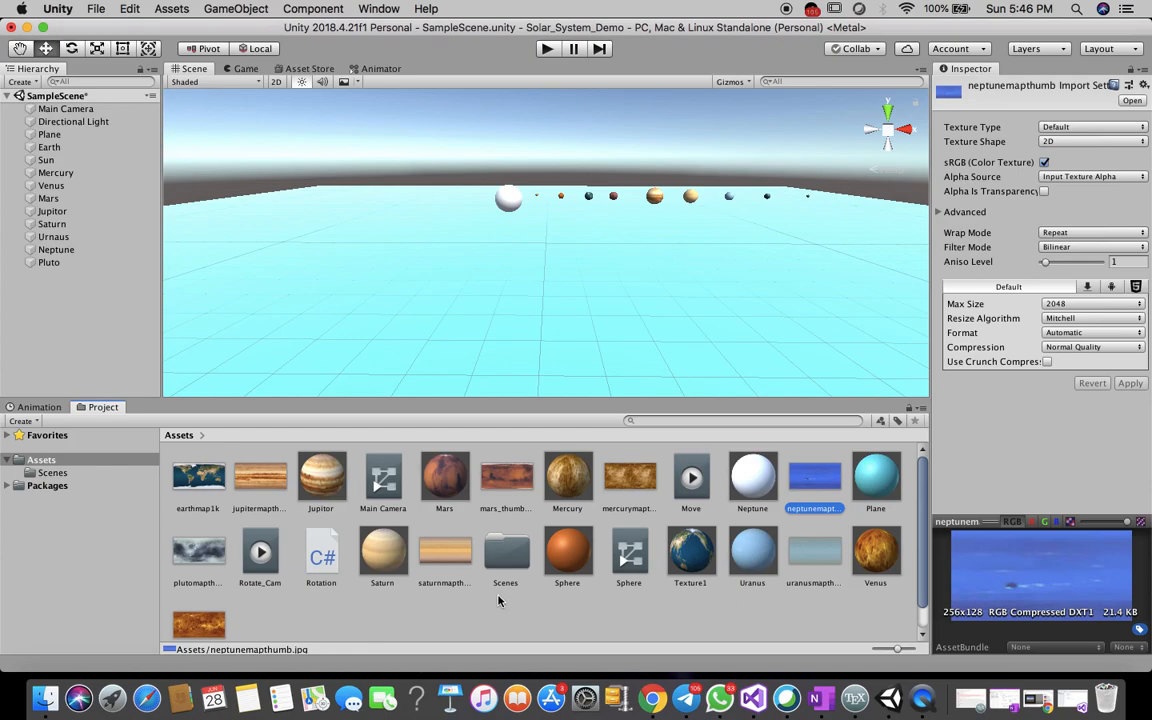
scroll(422, 595, down, 2)
scroll(422, 595, up, 2)
click(755, 481)
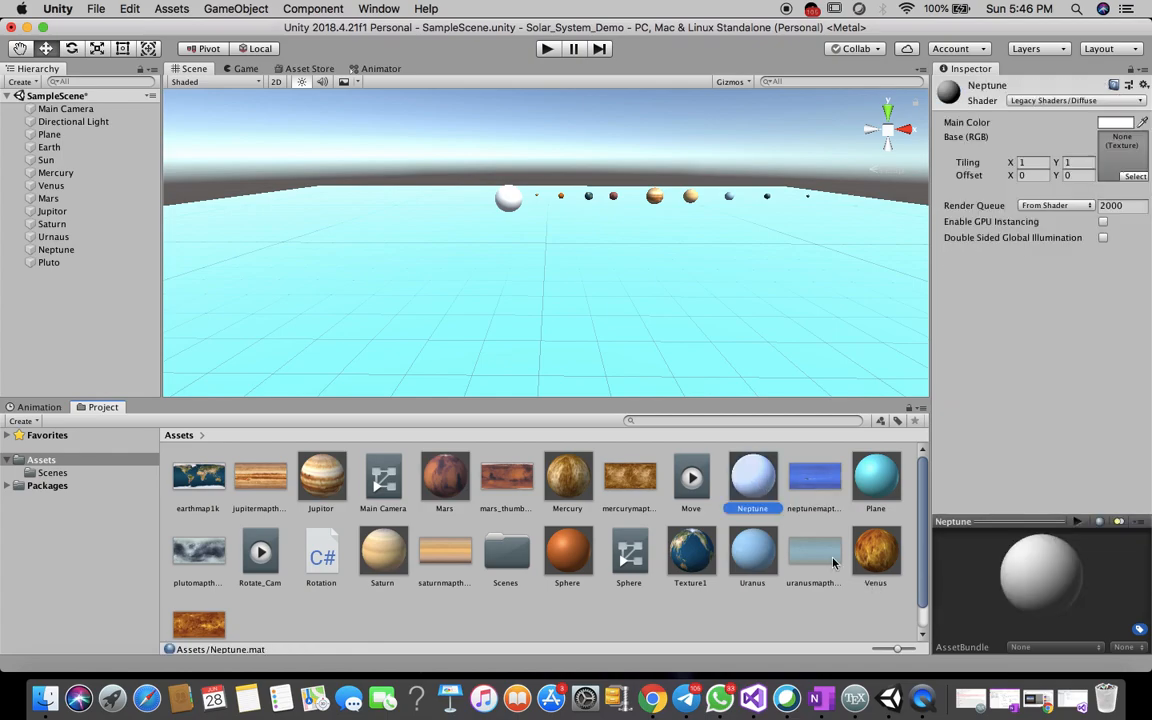
click(1141, 178)
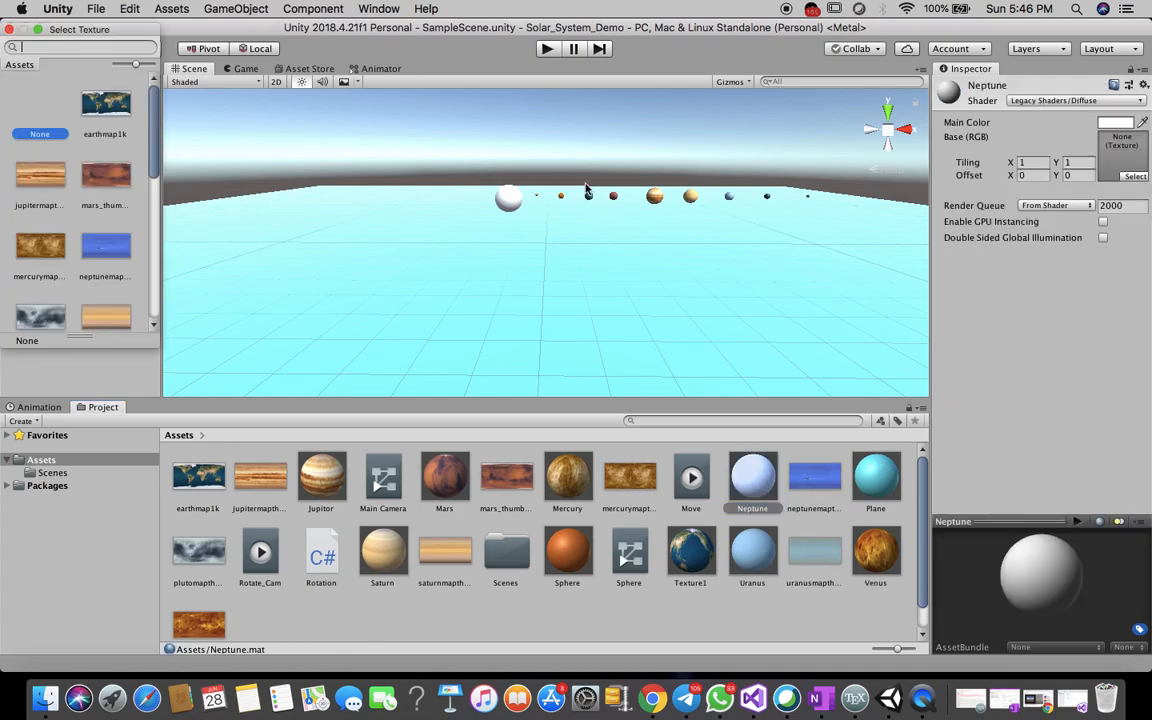
click(113, 256)
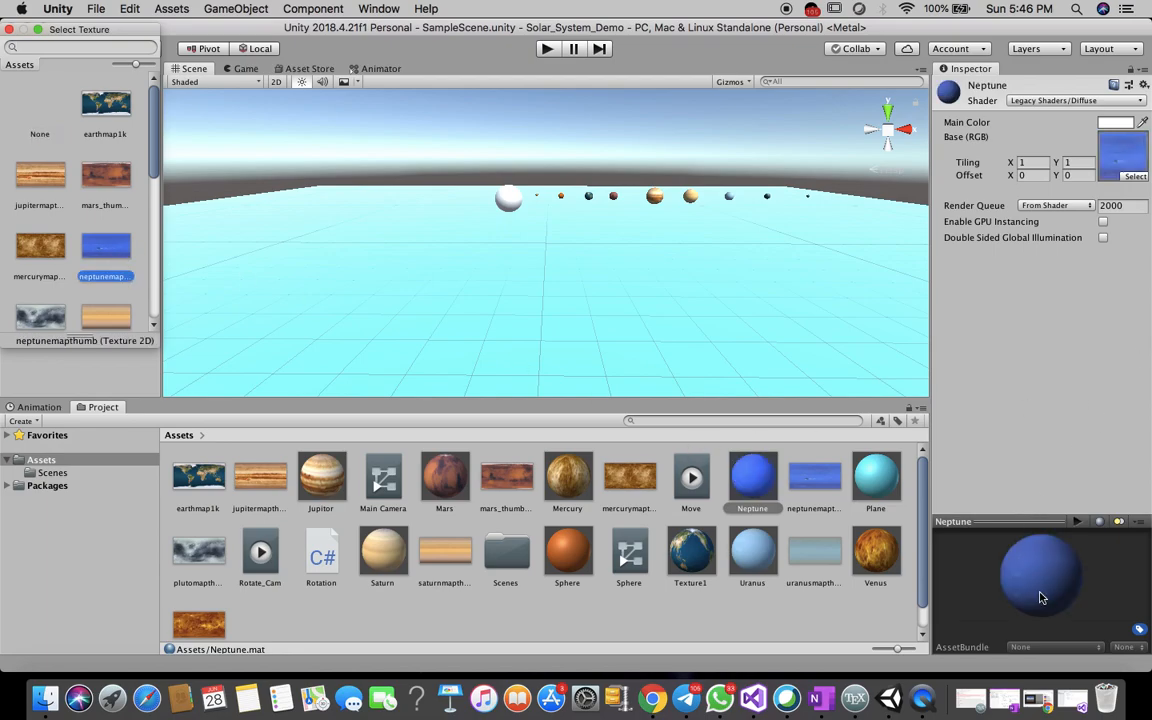
Apply the Neptune material to the Neptune sphere, the eighth planet from the Sun.
click(750, 480)
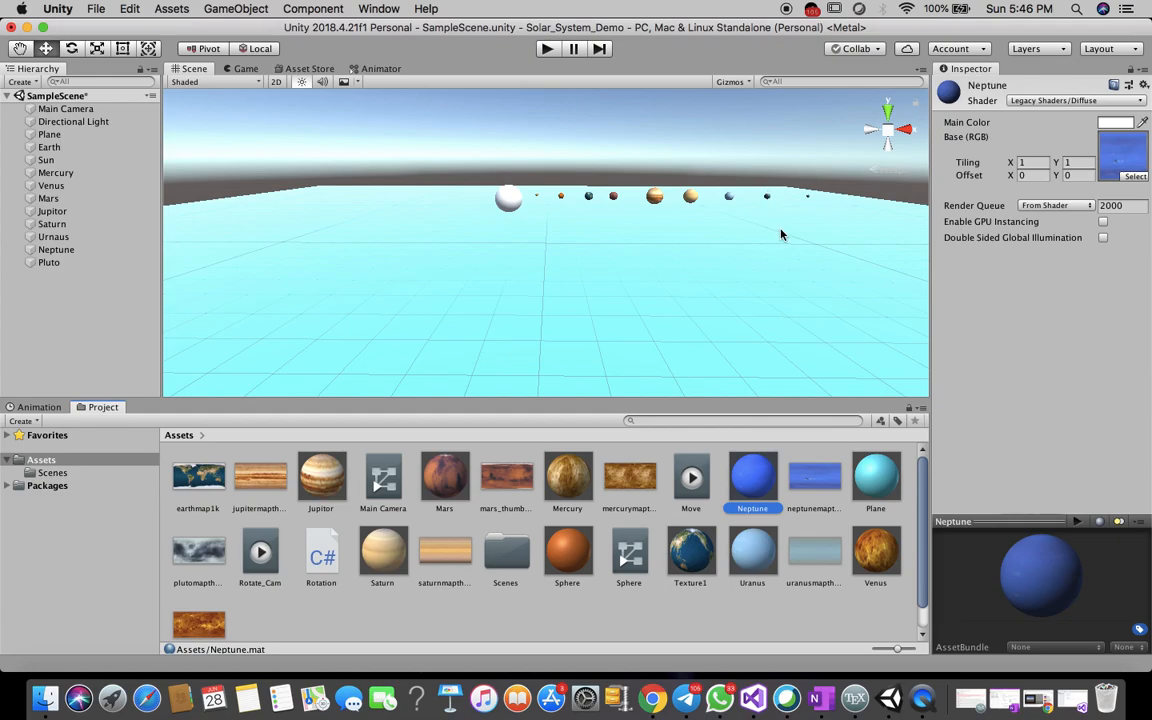
drag(752, 478, 771, 197)
scroll(790, 287, up, 3)
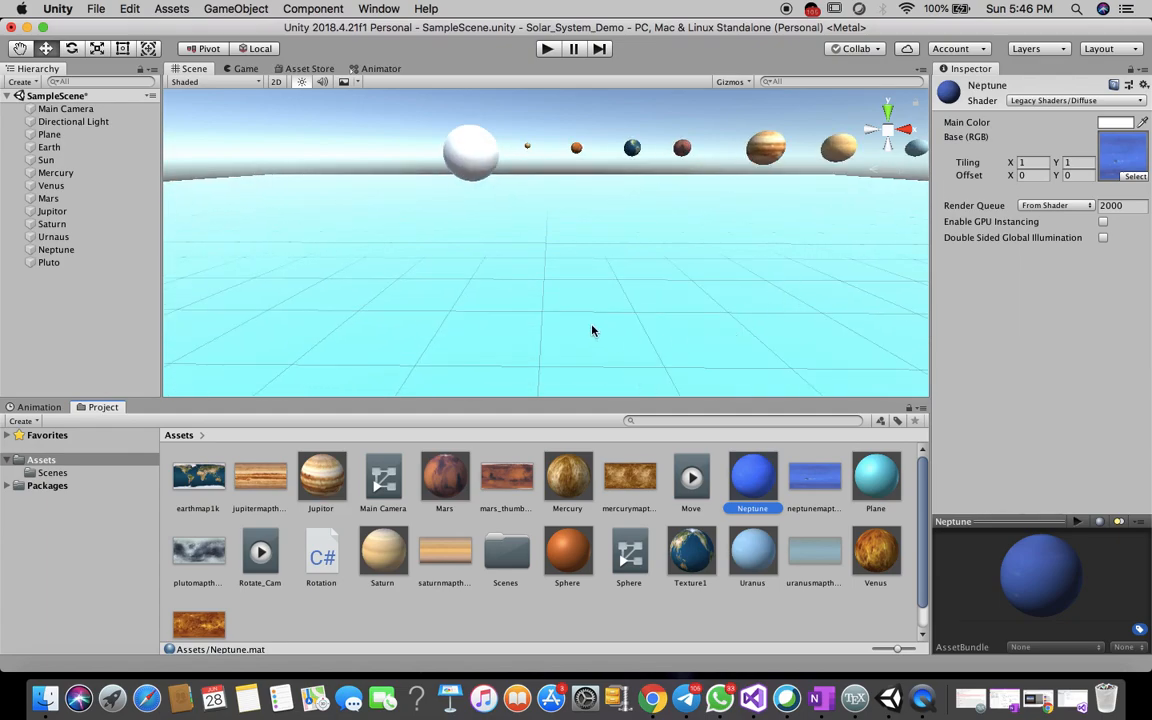
key(q)
drag(460, 249, 180, 252)
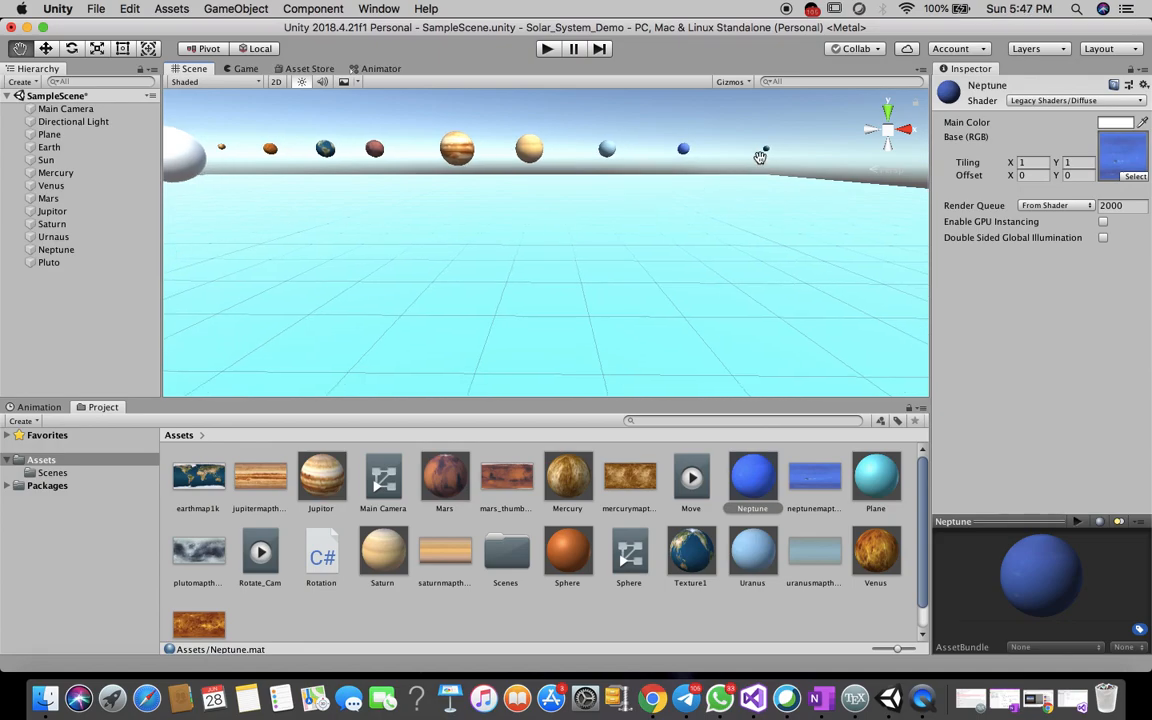
Create a new material named Pluto in the Assets folder for the outermost sphere.
click(40, 262)
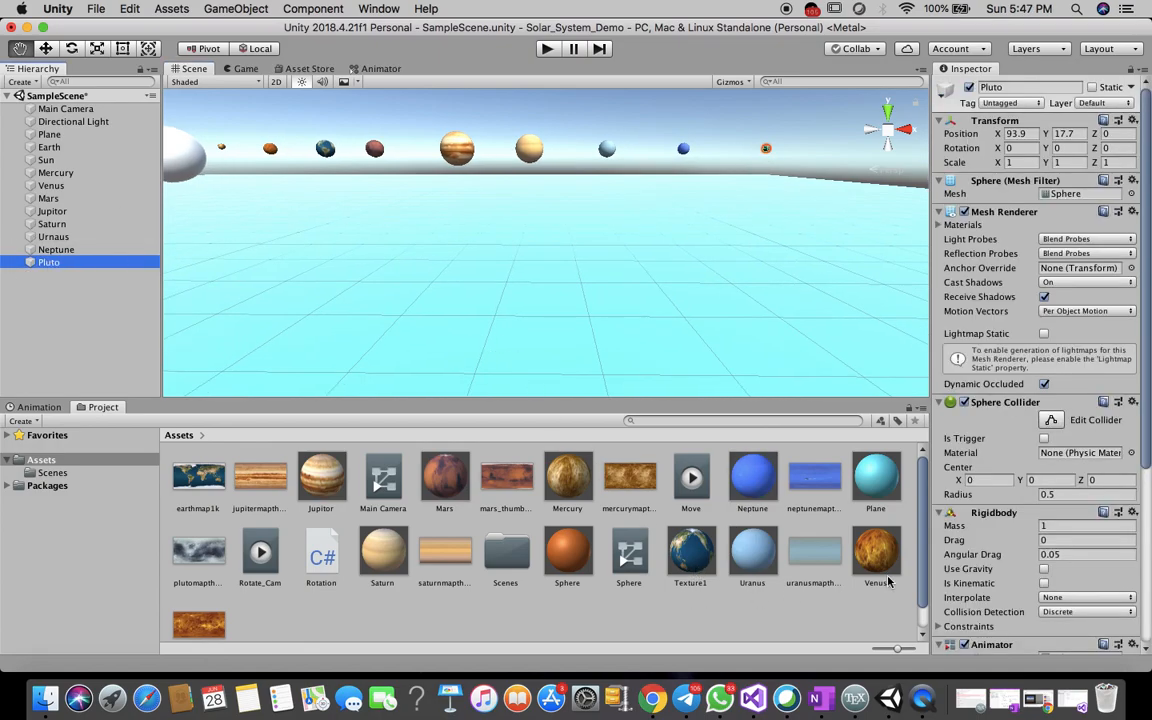
scroll(811, 615, down, 1)
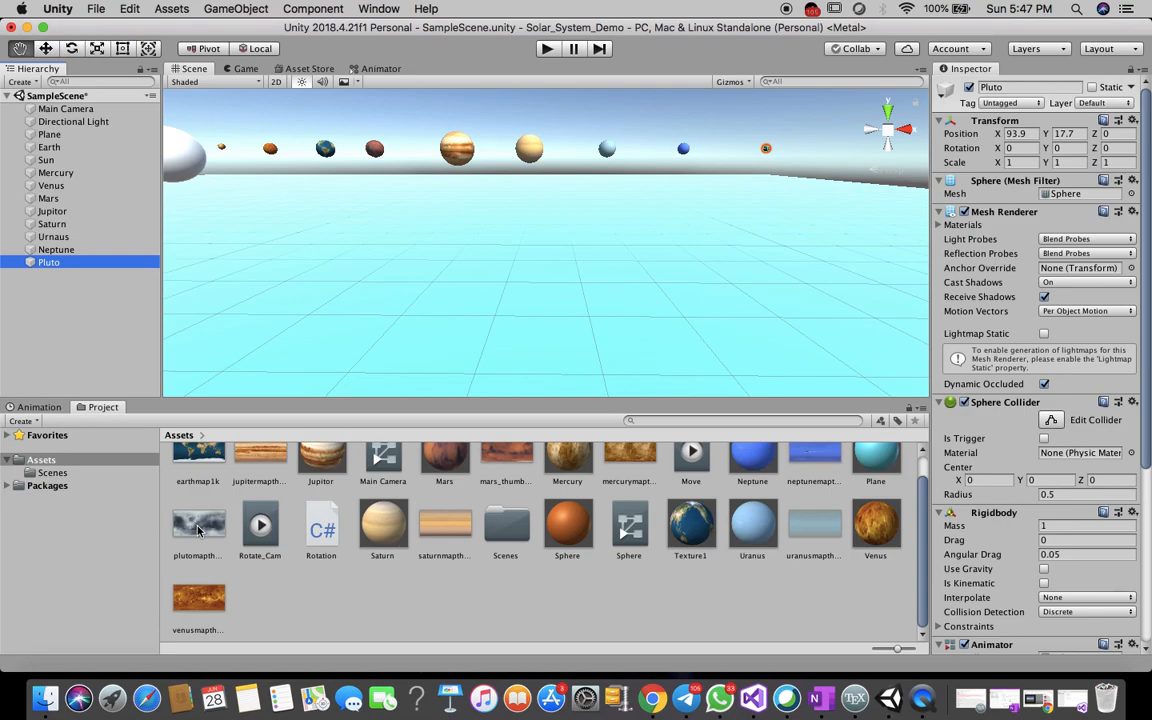
right_click(737, 608)
mouse_move(905, 312)
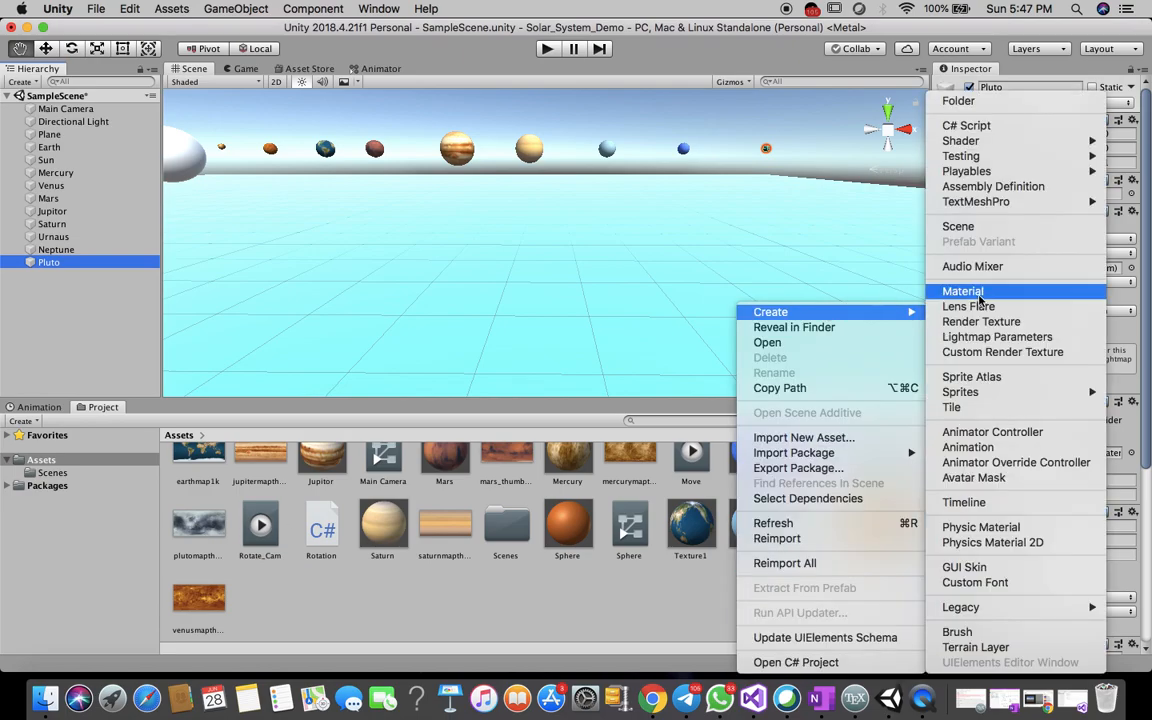
click(962, 291)
text(Plu)
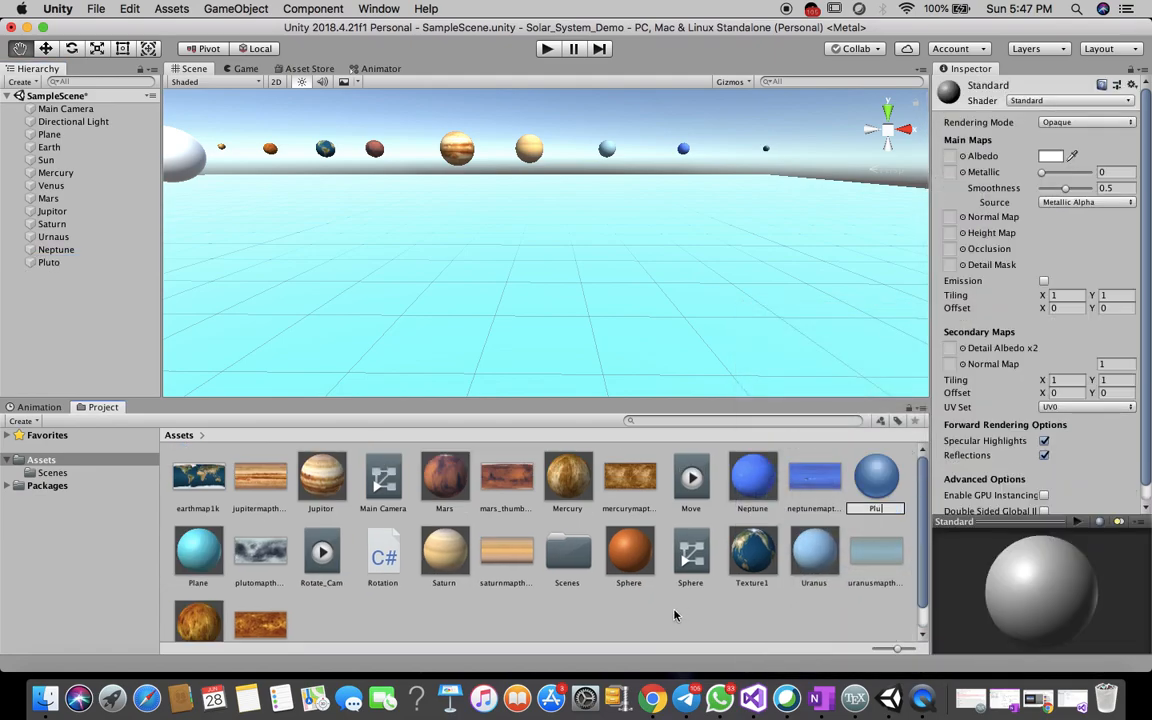
text(to)
key(Return)
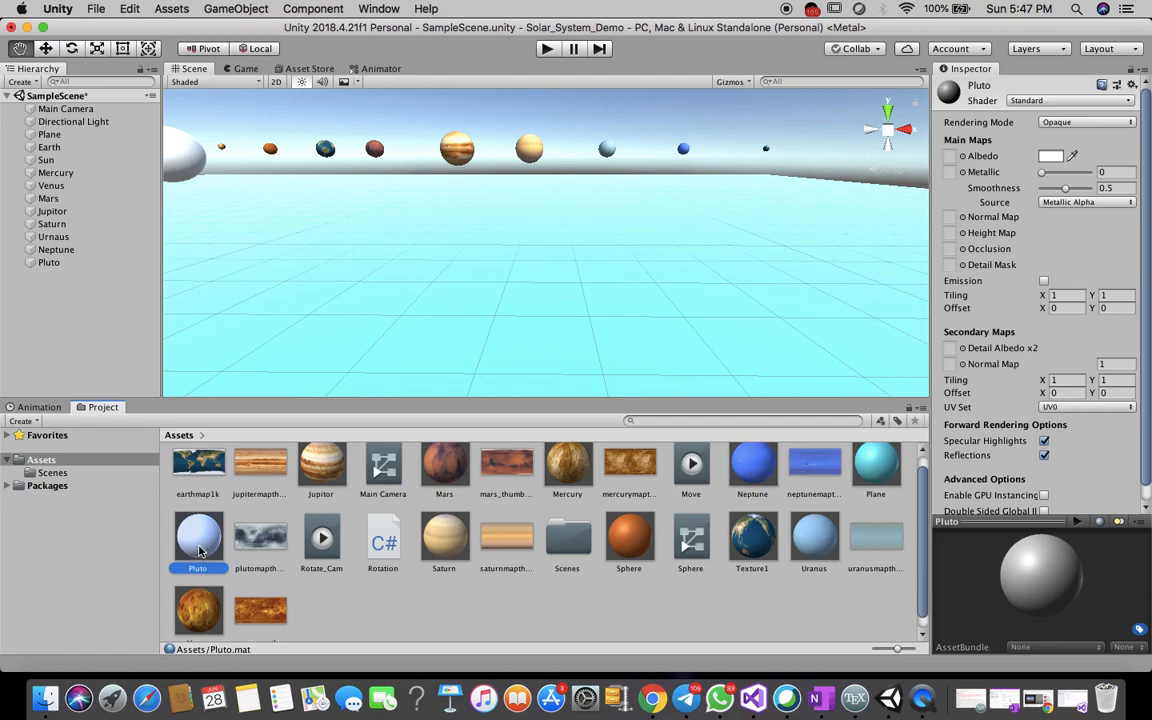
Set the Pluto material's shader to Legacy Shaders/Diffuse and assign the plutomapthumb texture as its Base (RGB) map.
click(1065, 100)
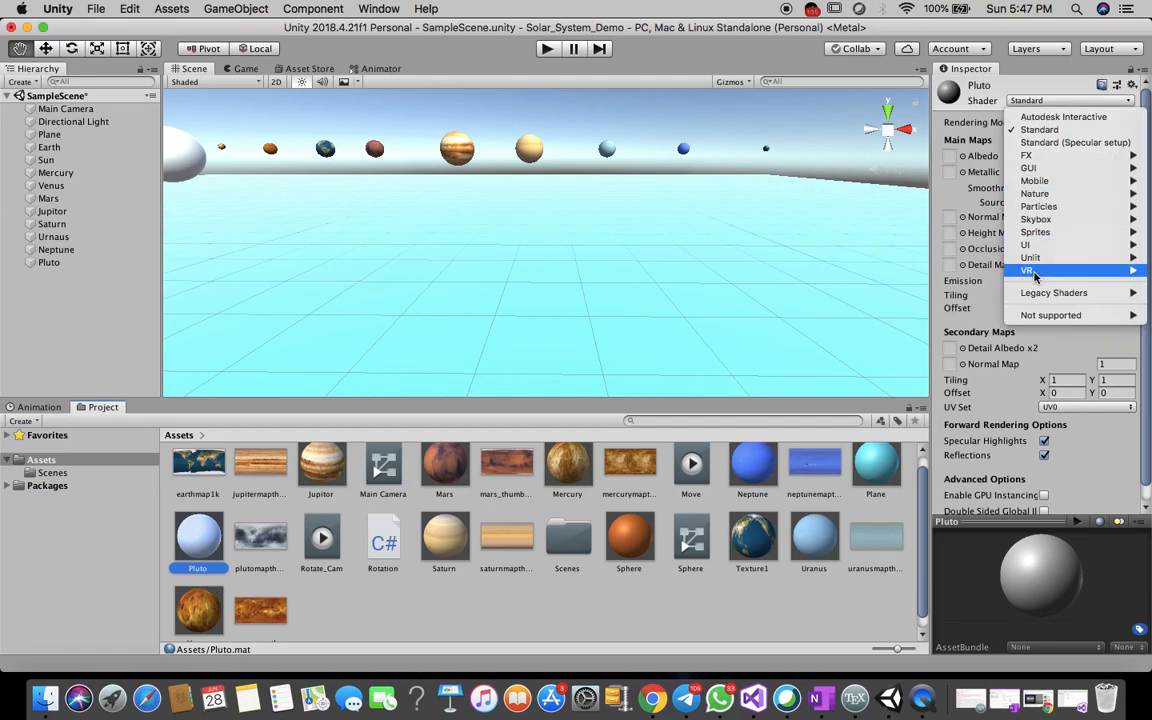
mouse_move(1050, 292)
click(918, 331)
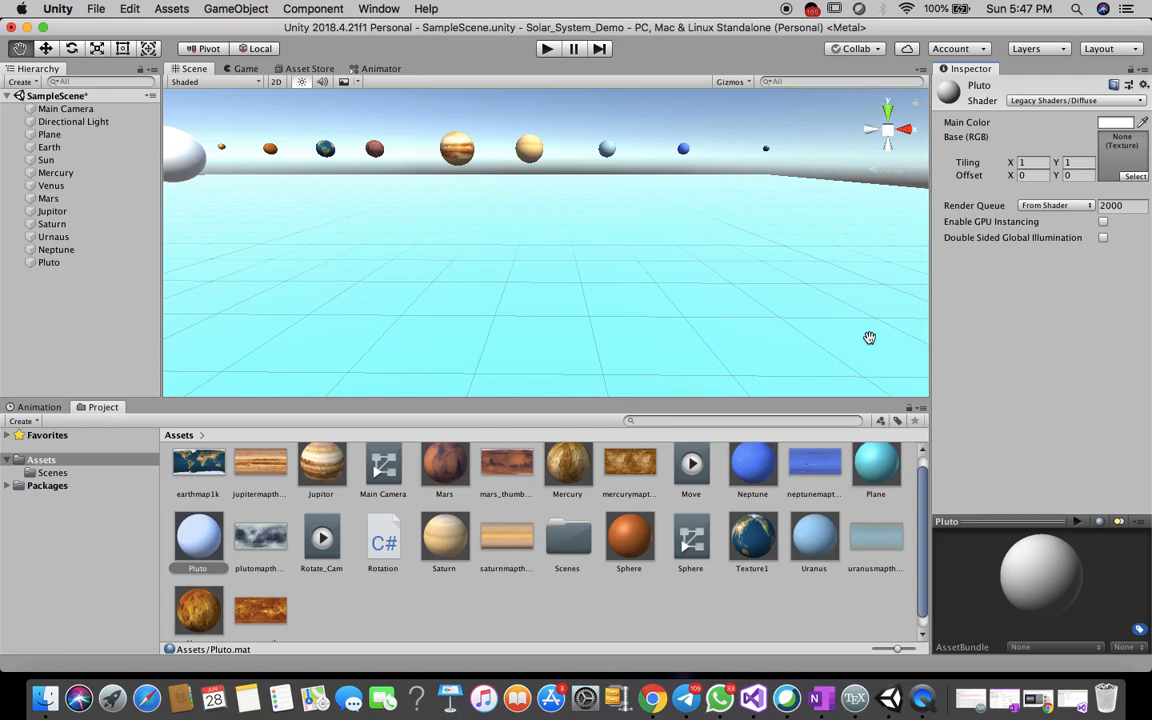
click(1122, 177)
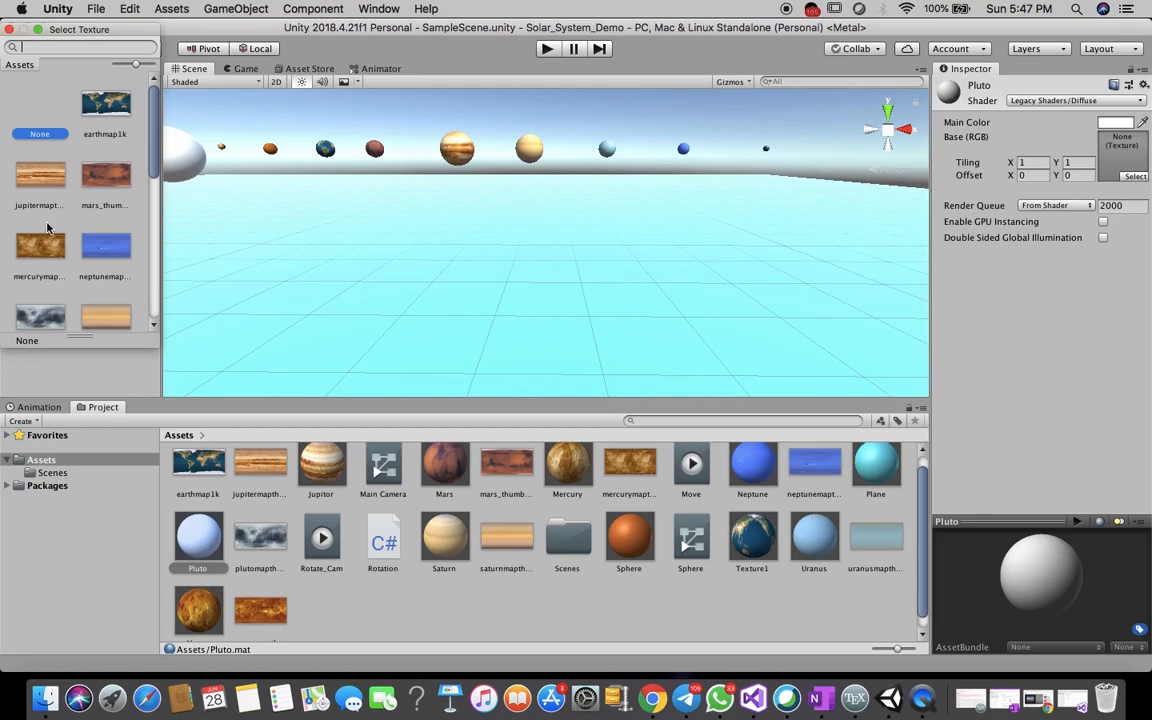
click(46, 328)
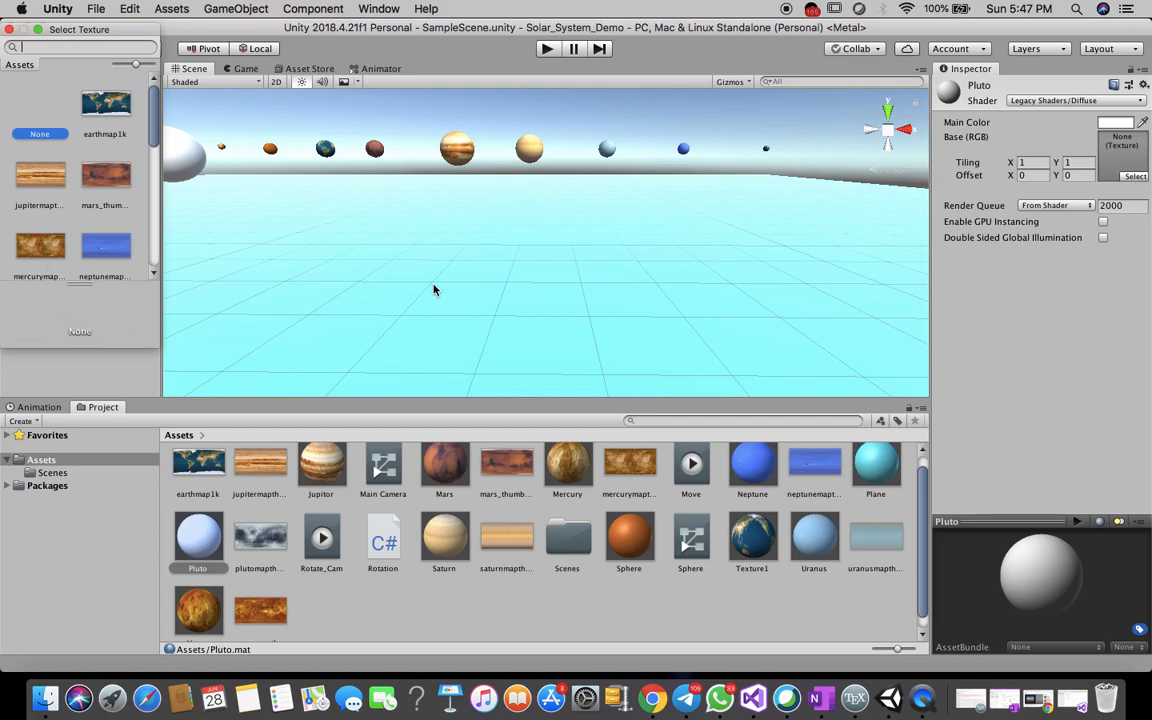
scroll(79, 228, down, 10)
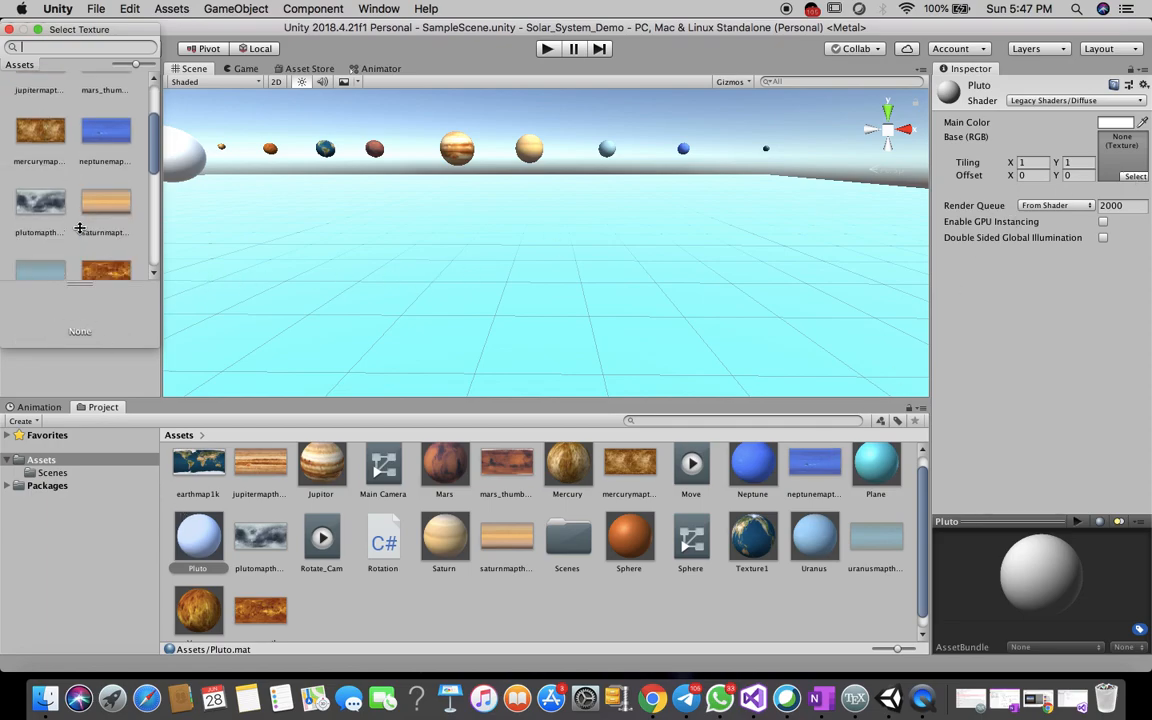
scroll(79, 228, up, 8)
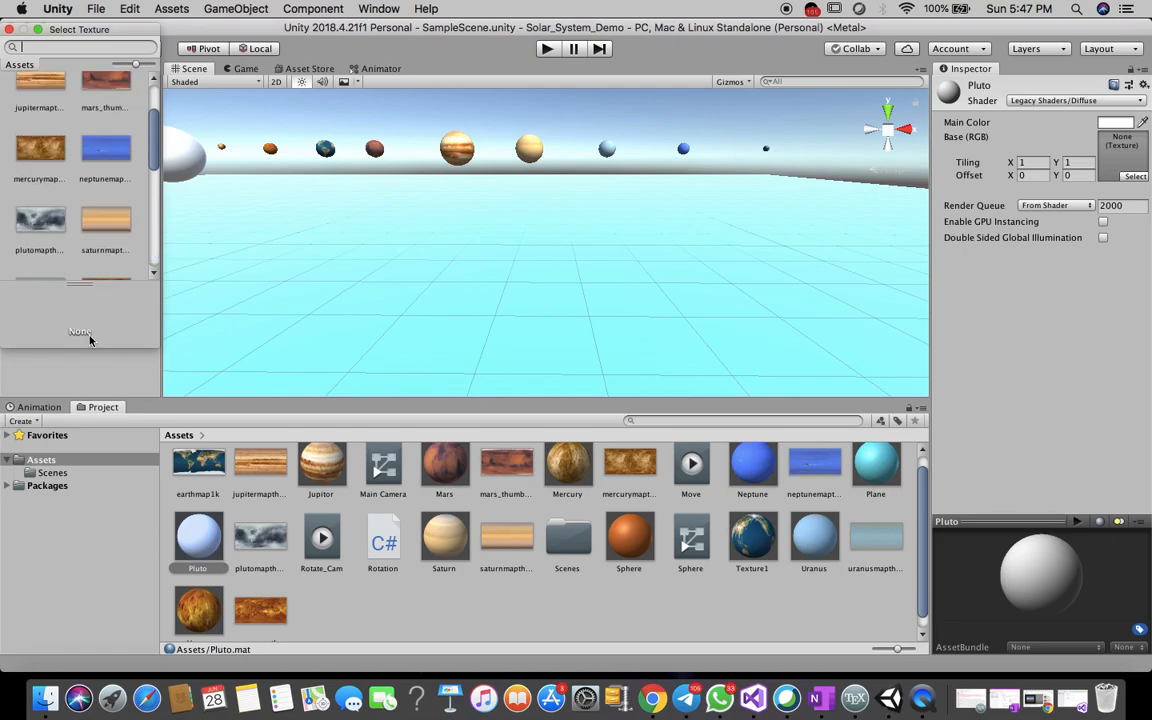
click(52, 225)
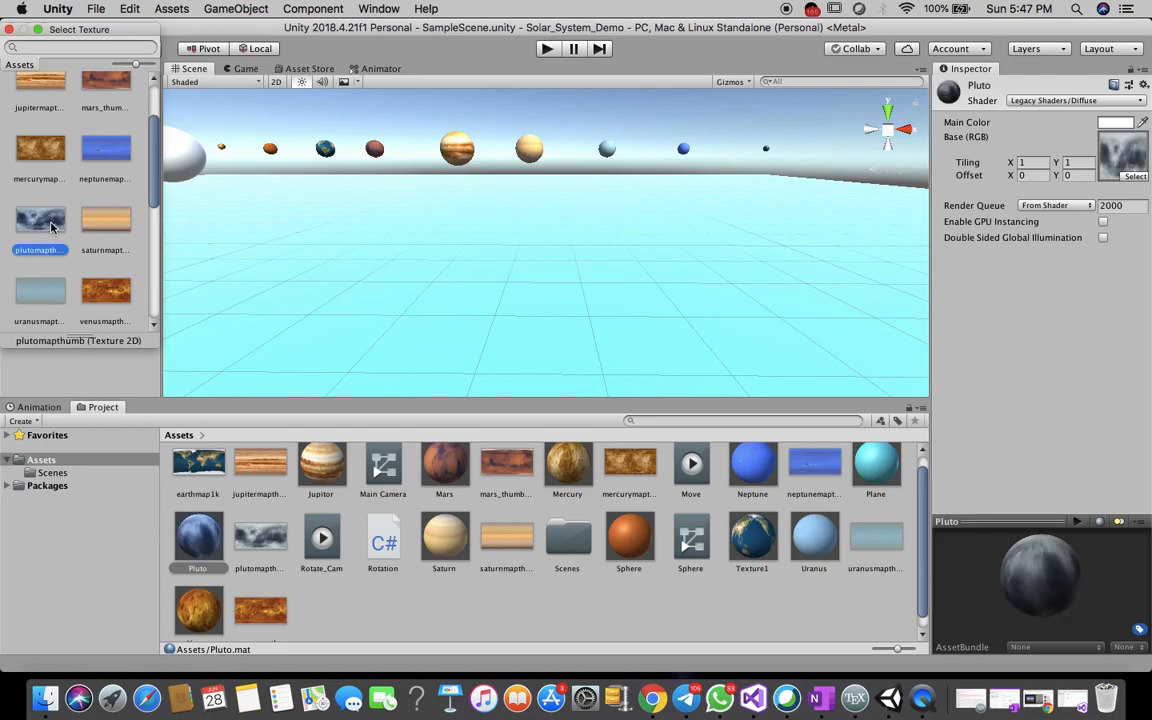
Apply the Pluto material to the Pluto sphere, the outermost one in the row of planets.
click(187, 536)
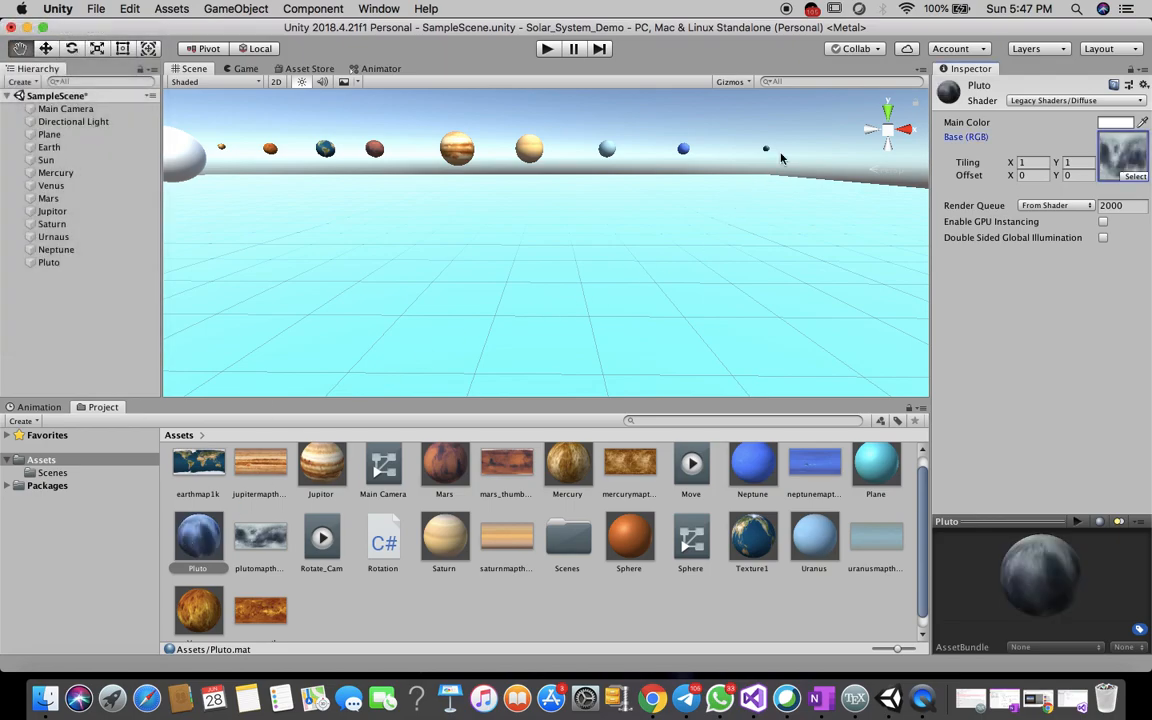
drag(198, 535, 765, 148)
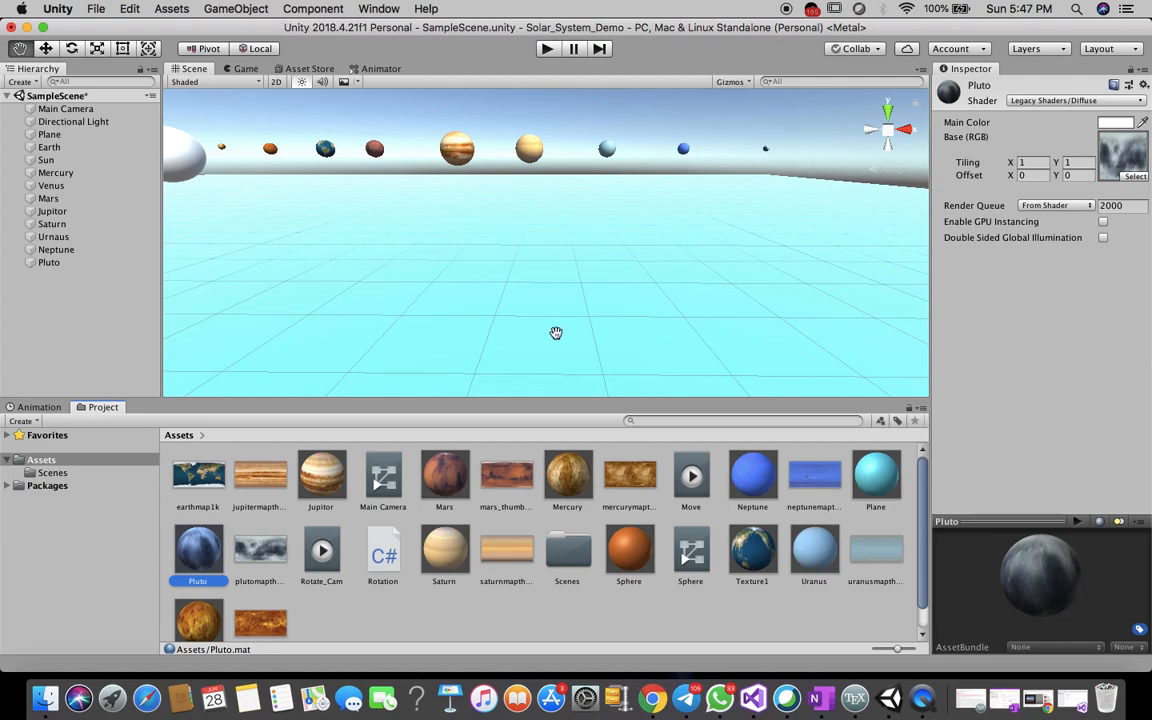
scroll(556, 332, down, 8)
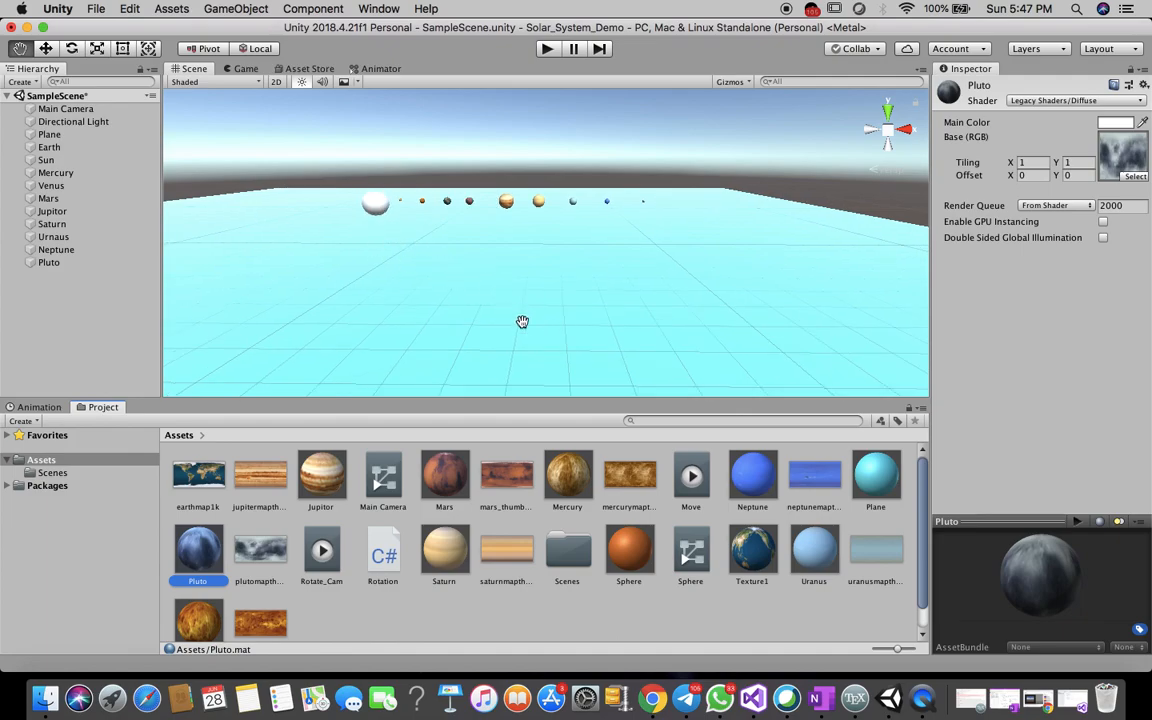
Create a new material named Sun in the Assets folder.
click(450, 621)
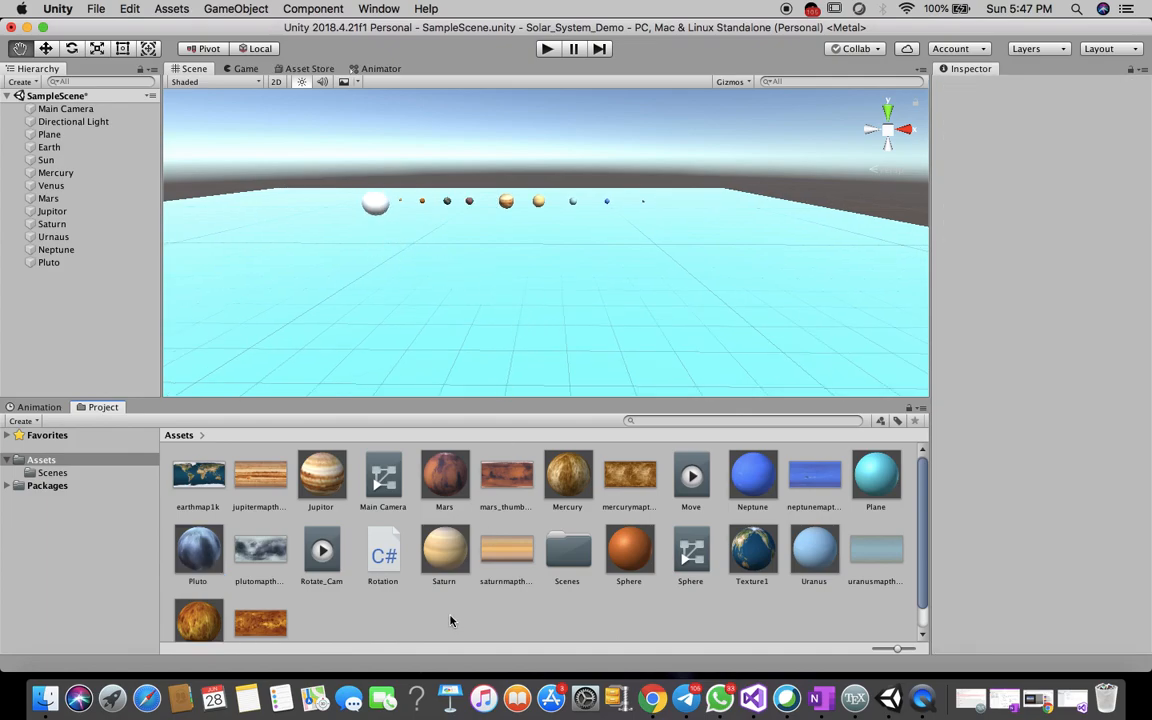
scroll(450, 621, down, 1)
right_click(450, 619)
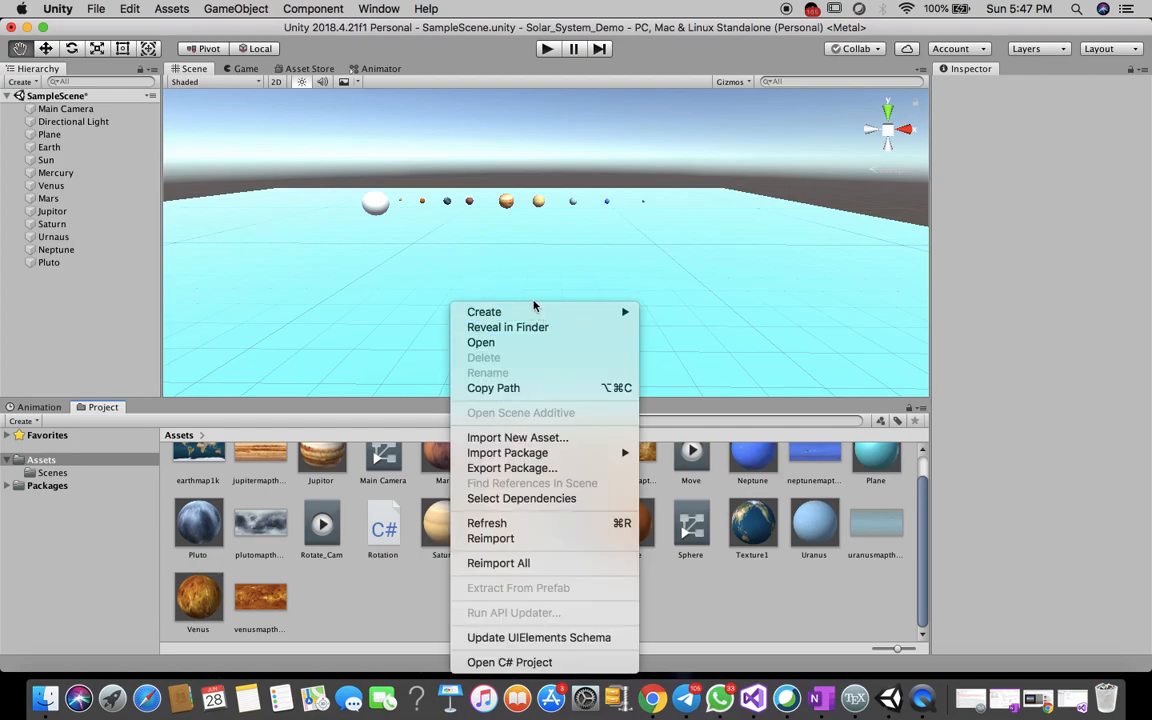
mouse_move(534, 311)
click(690, 291)
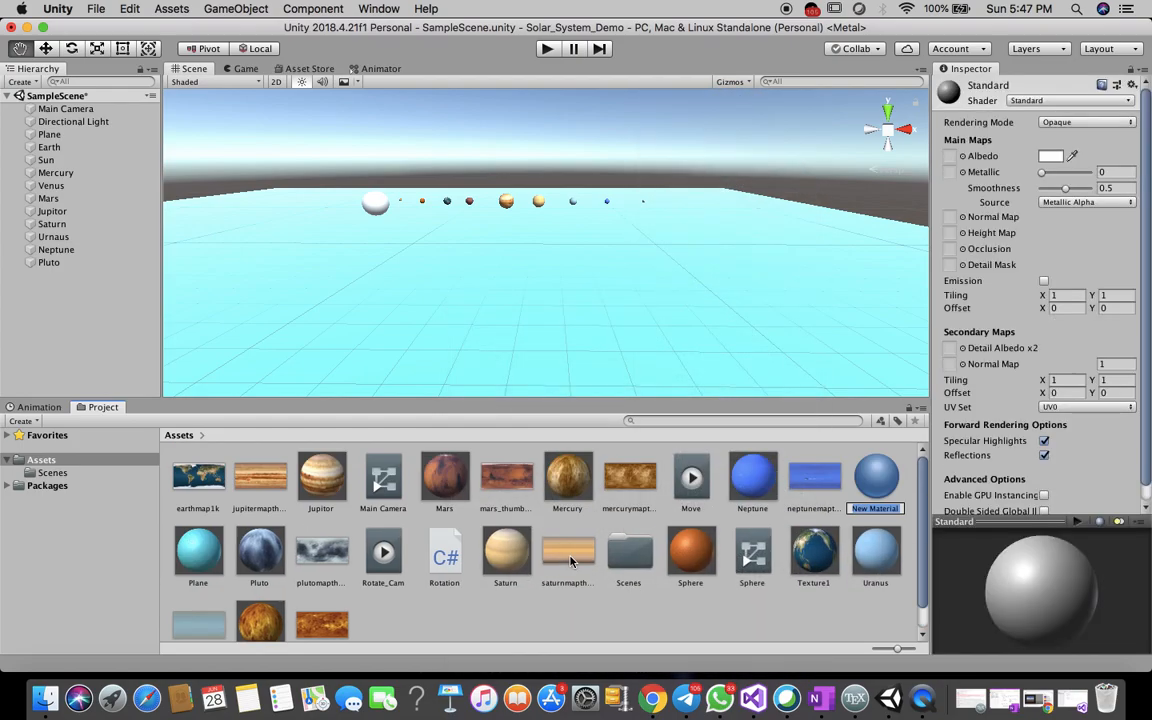
text(Sun)
key(Return)
Import the image Screen Shot 2020-06-26 at 8.40.41 PM from the Solar_System folder as a new asset.
right_click(525, 611)
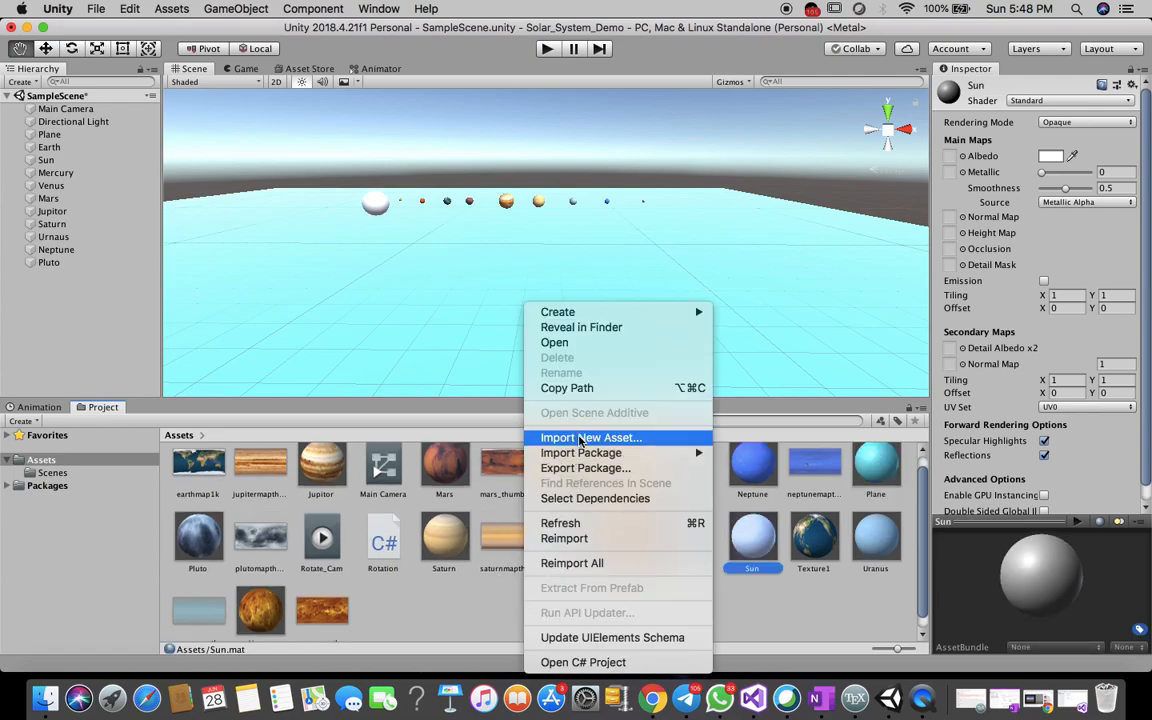
click(582, 438)
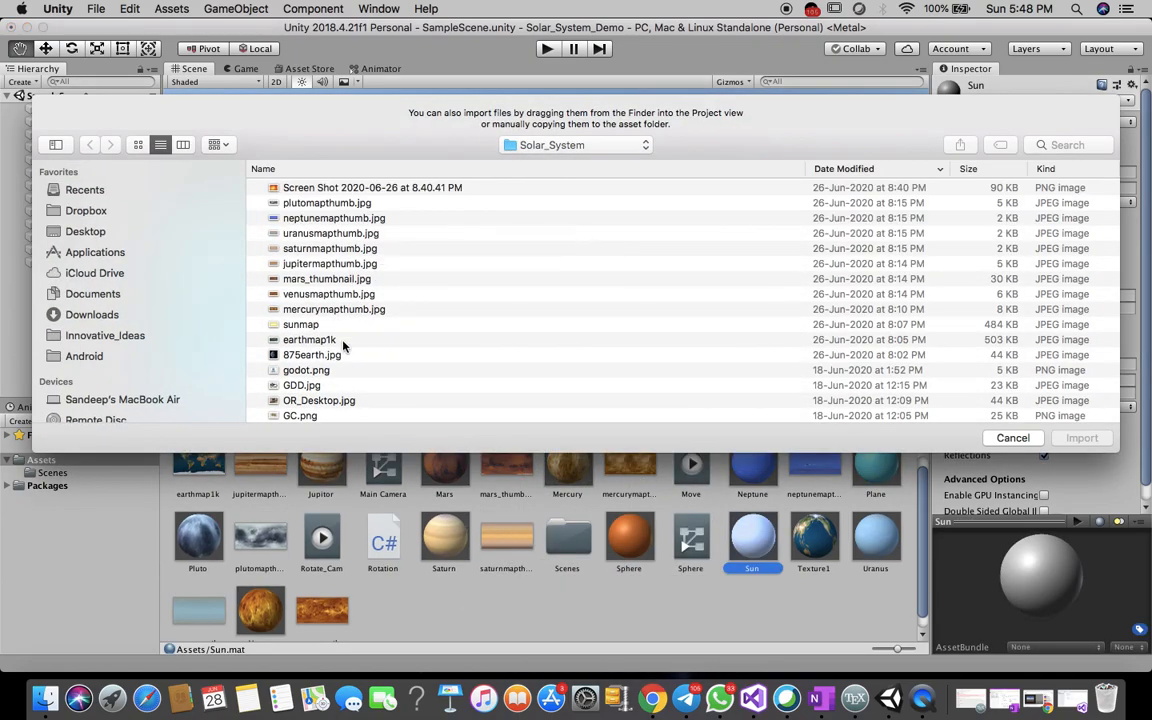
scroll(334, 365, down, 1)
scroll(334, 365, up, 1)
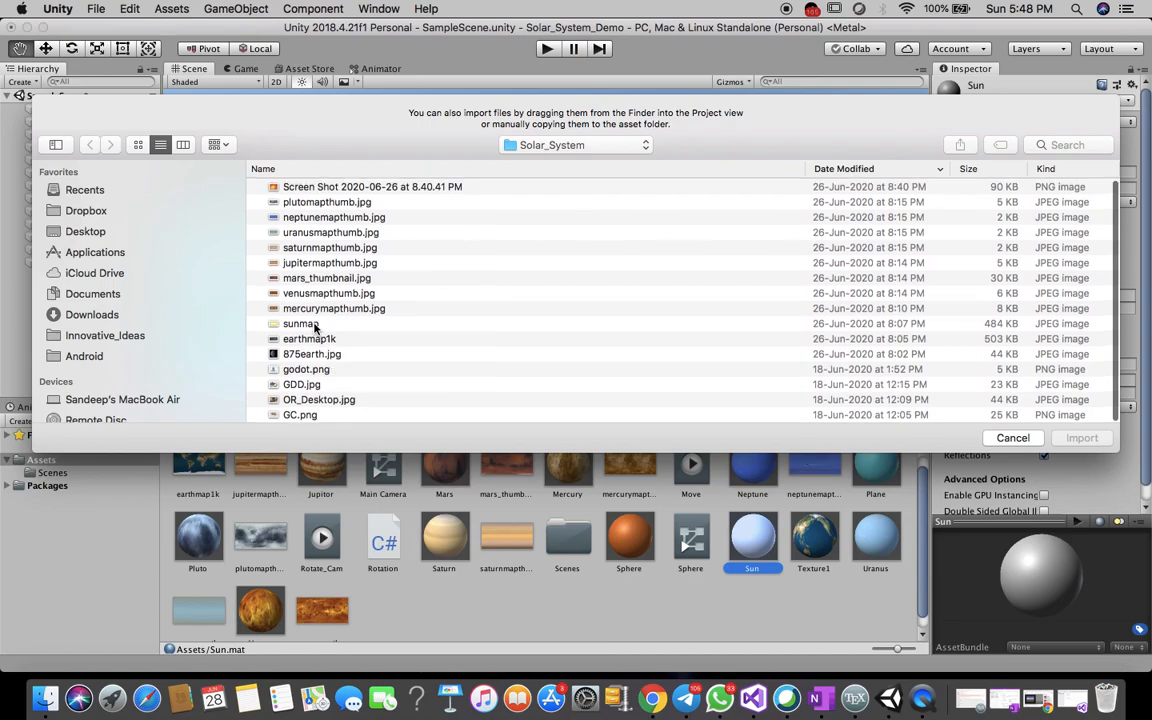
click(312, 325)
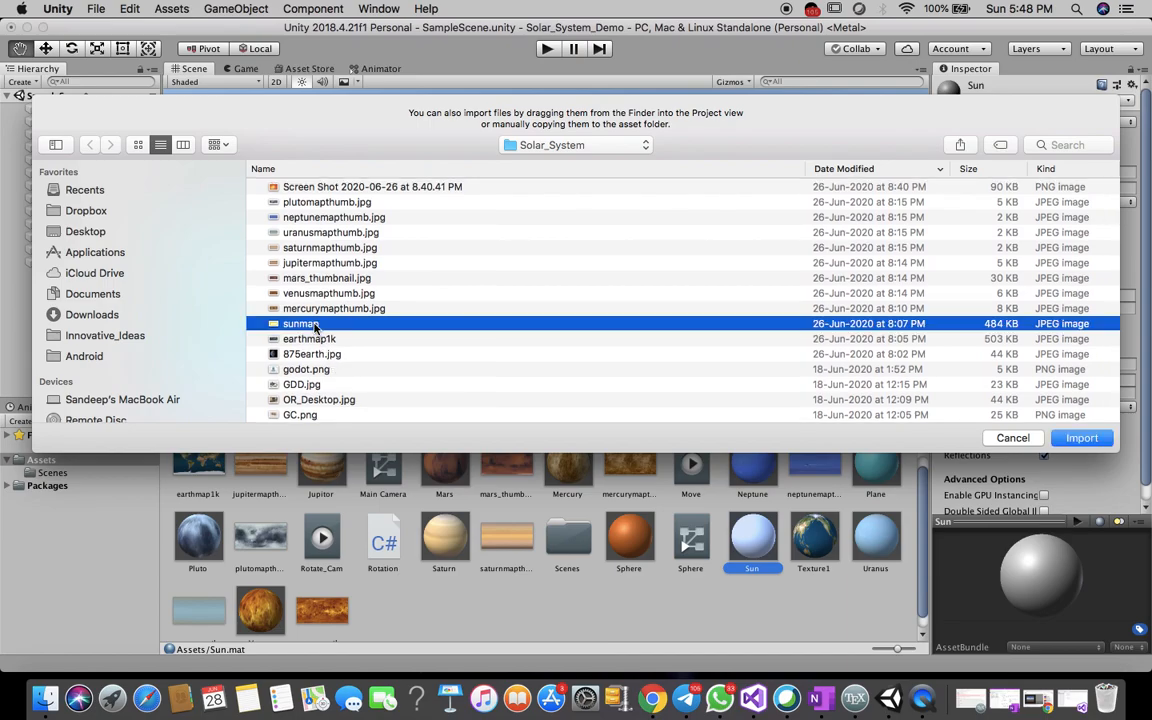
click(368, 344)
click(360, 186)
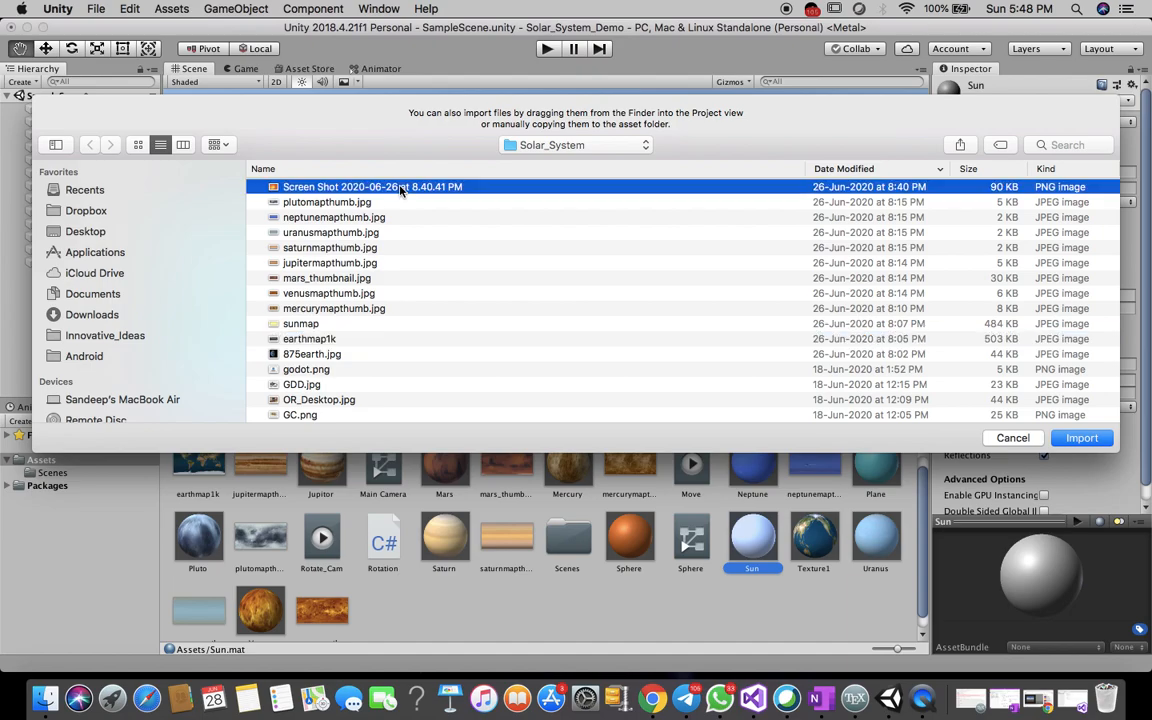
click(1082, 438)
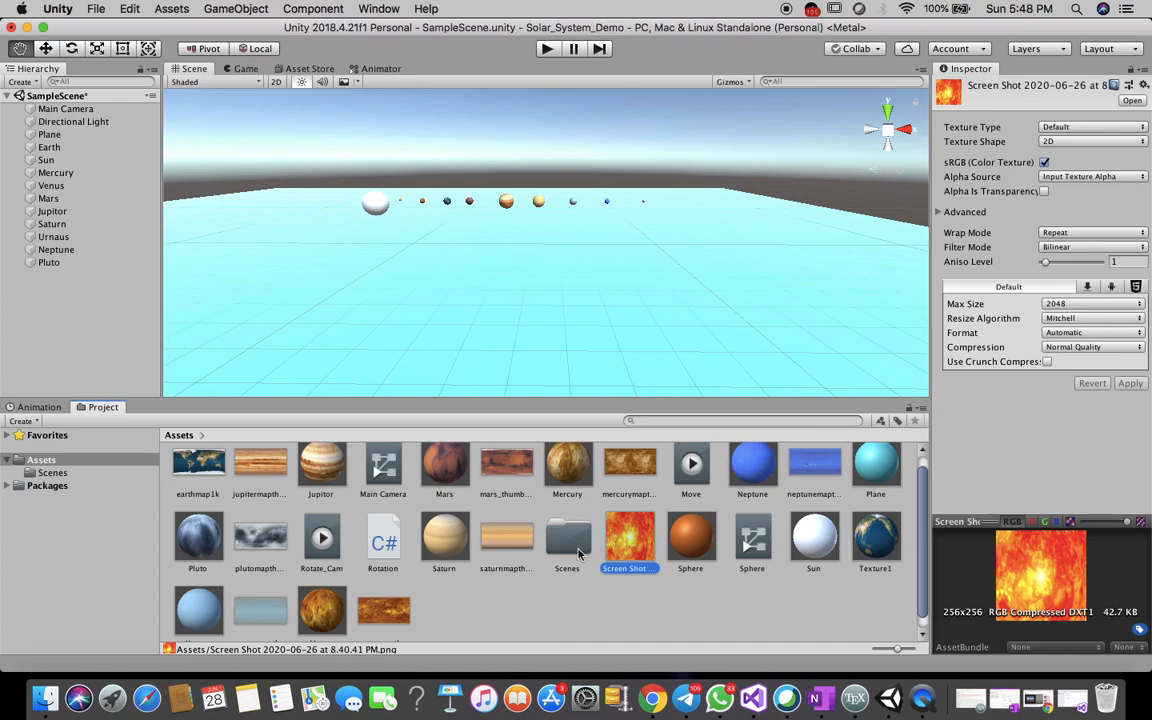
click(478, 620)
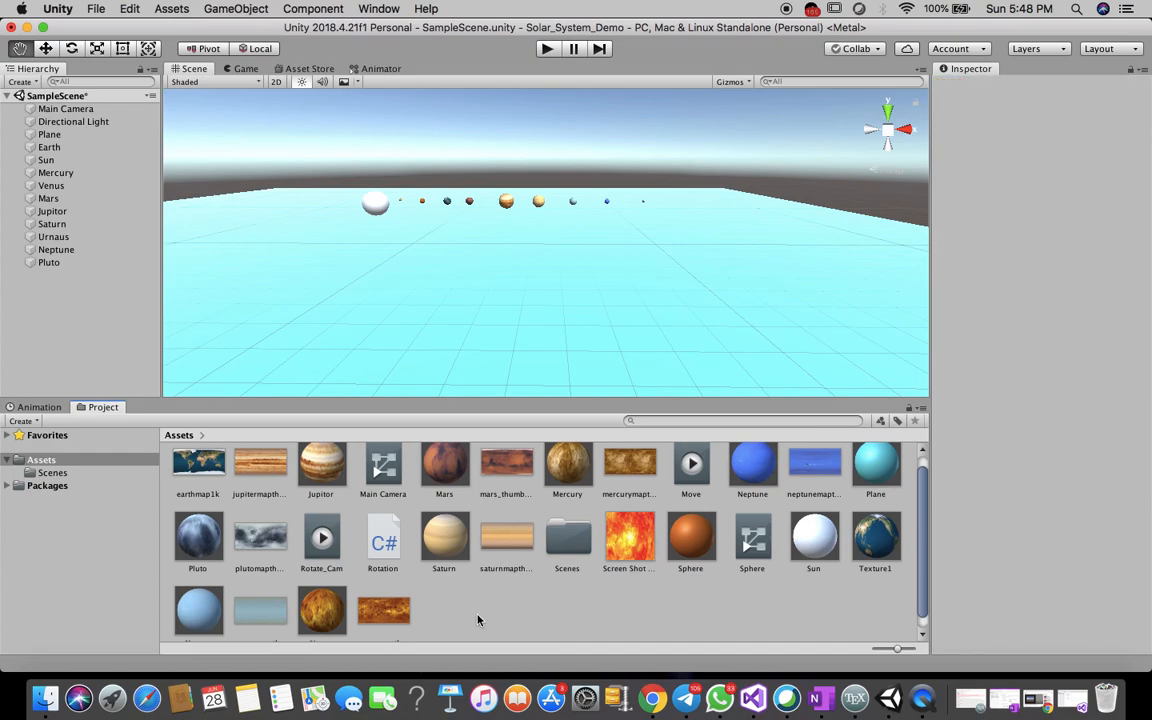
Set the Sun material's shader to Legacy Shaders/Diffuse and assign the fiery Screen Shot 2020-06-26 texture as its Base (RGB) map.
click(820, 535)
click(1060, 100)
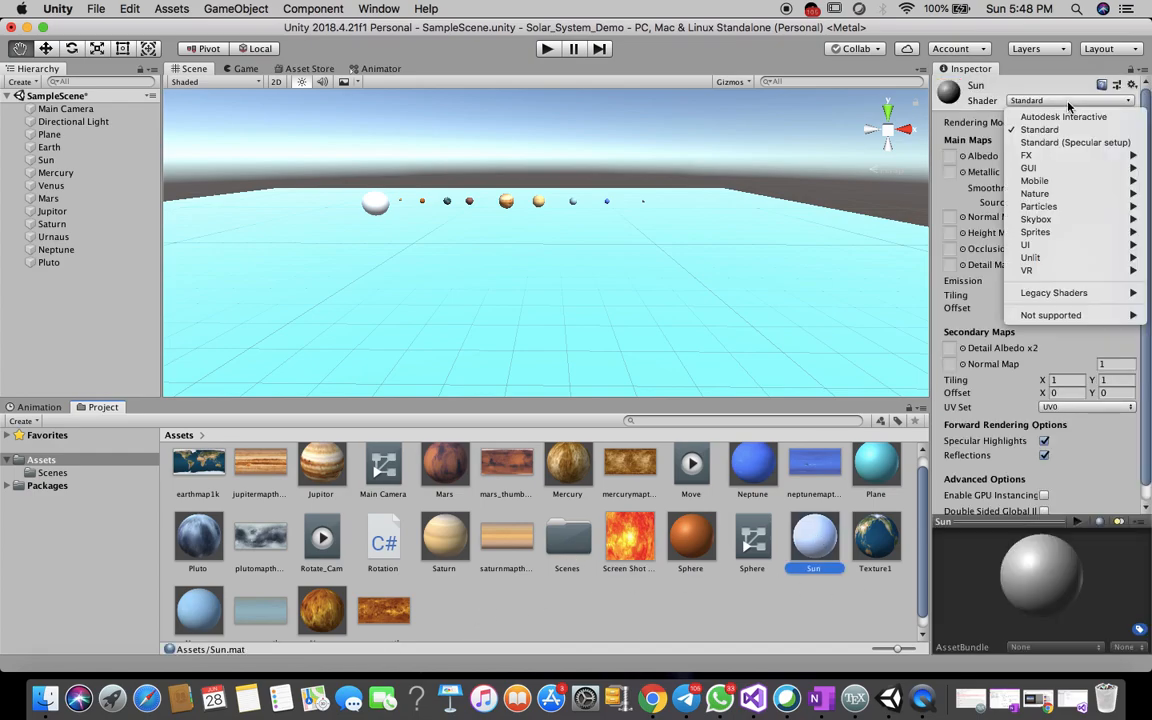
mouse_move(1015, 292)
click(917, 331)
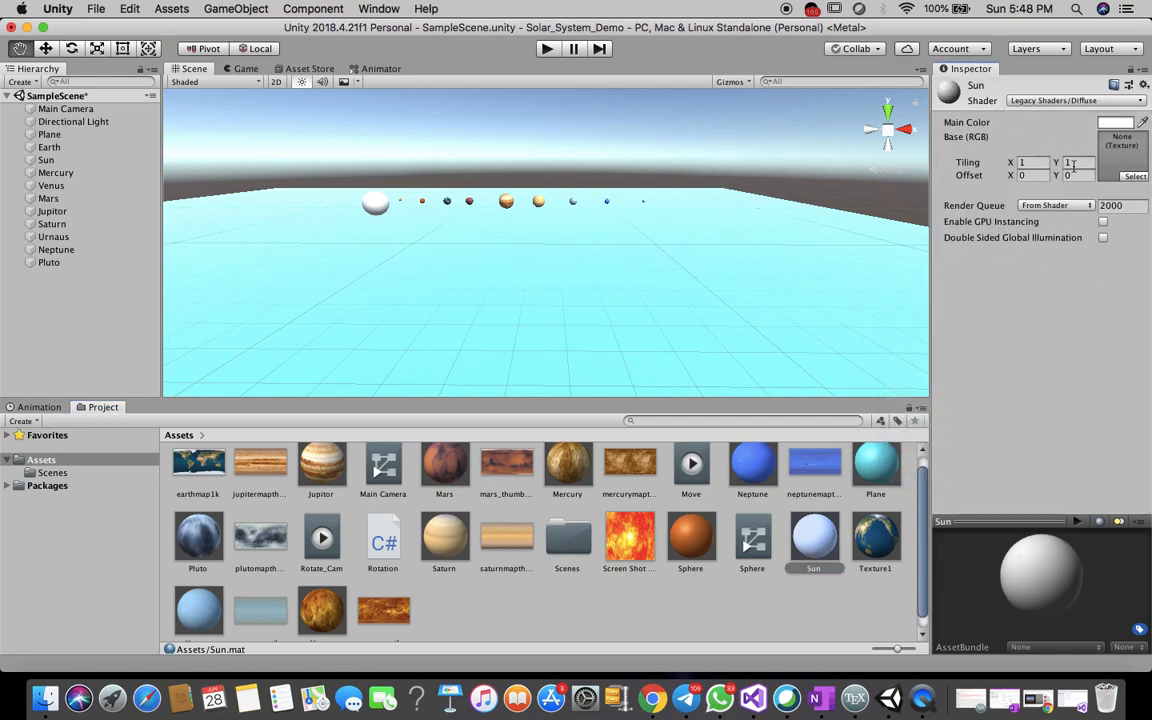
click(1139, 178)
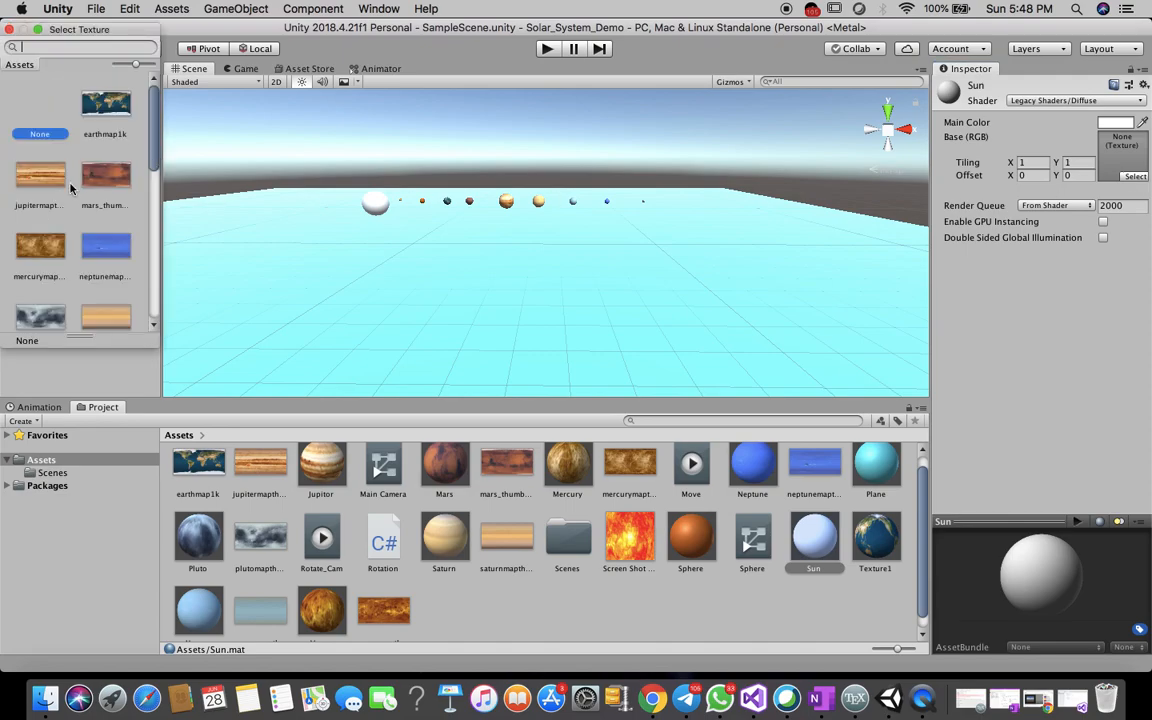
scroll(65, 205, down, 10)
scroll(51, 233, up, 5)
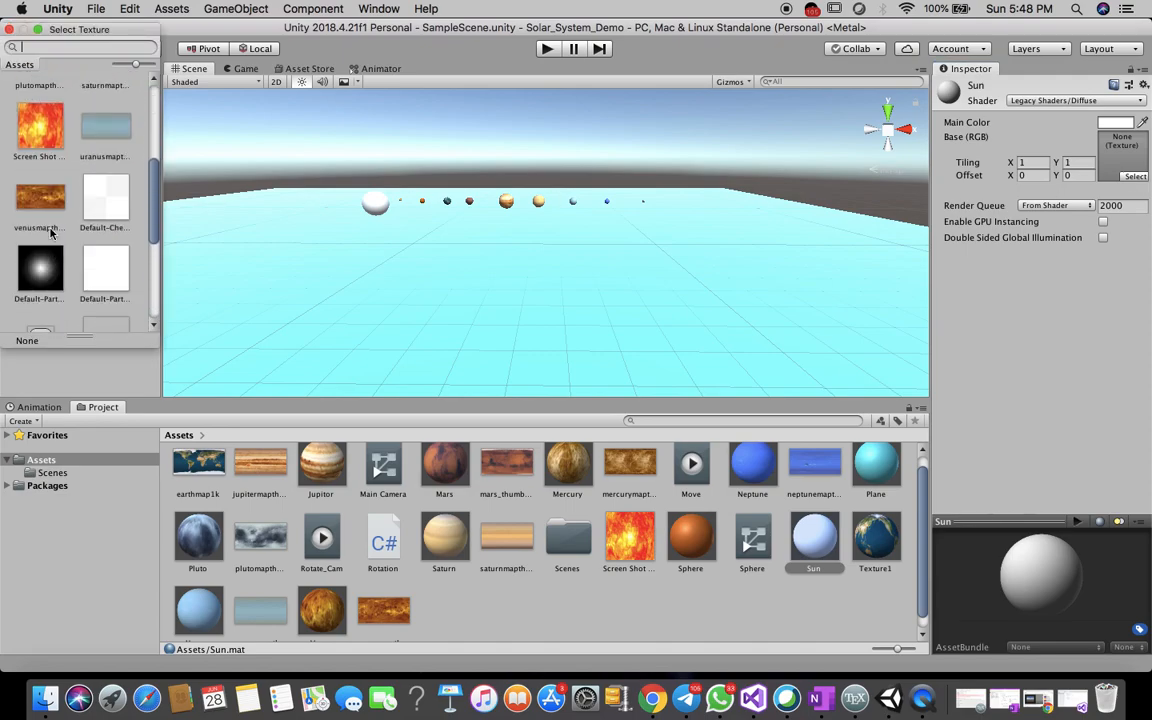
click(40, 127)
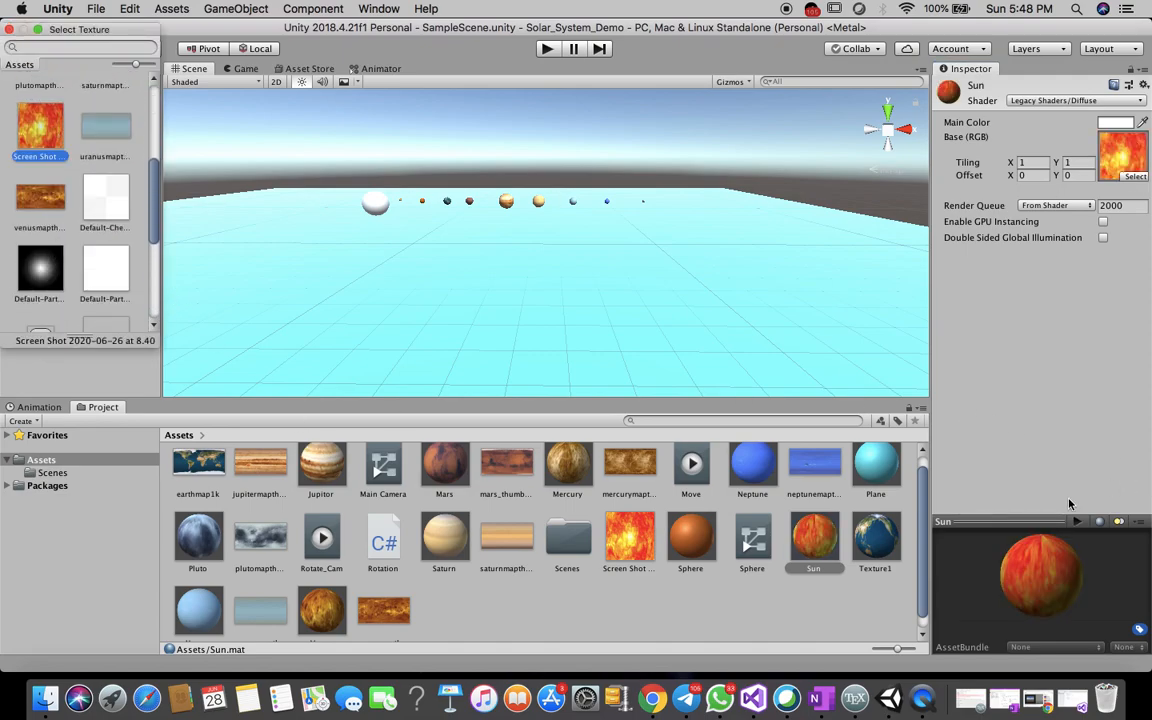
Apply the Sun material to the large white Sun sphere at the start of the planet row.
scroll(651, 609, up, 1)
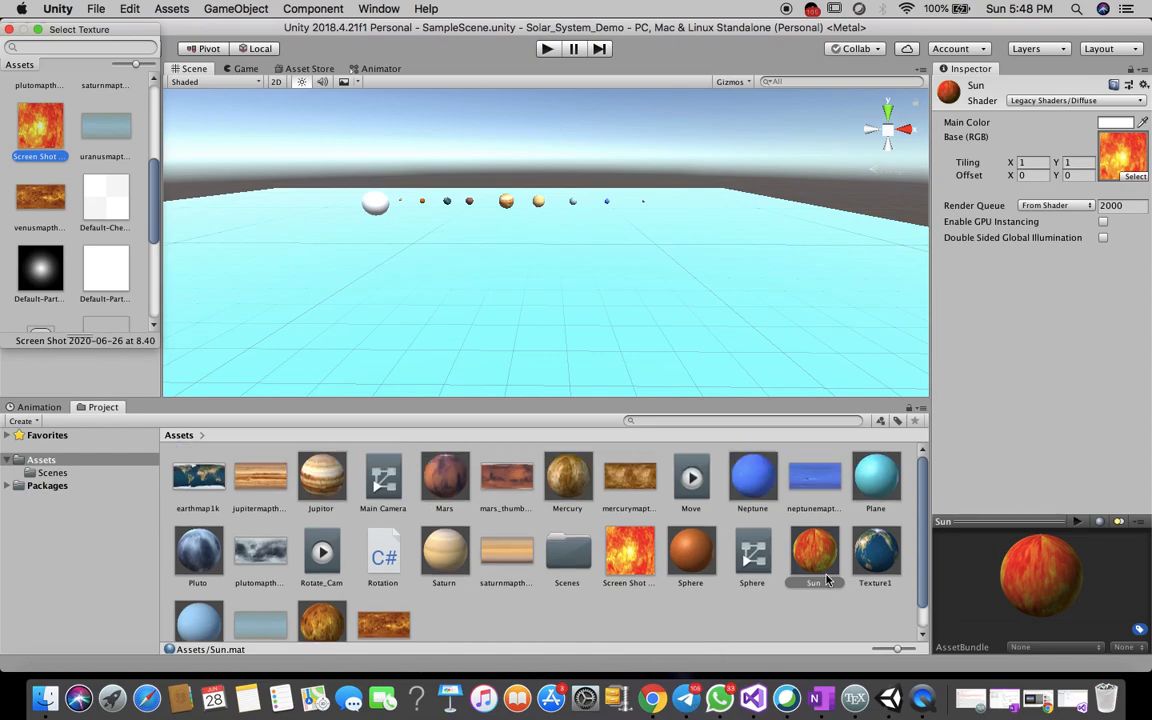
click(820, 566)
drag(820, 566, 377, 207)
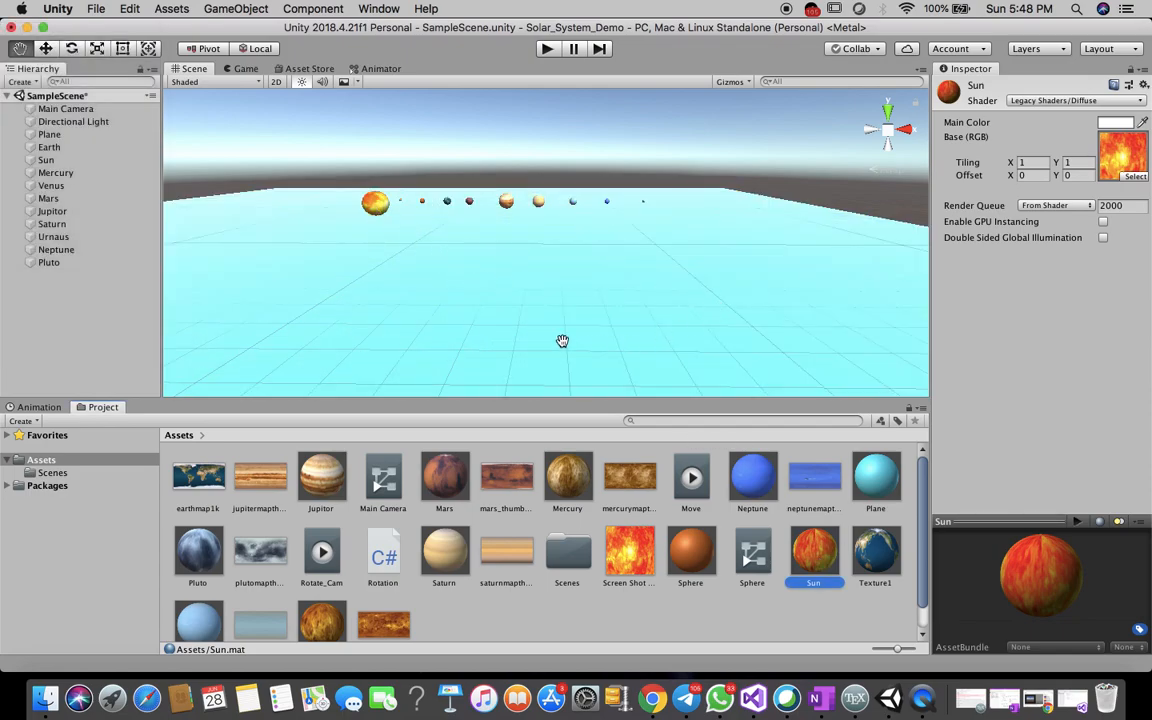
scroll(562, 341, down, 3)
scroll(562, 341, up, 2)
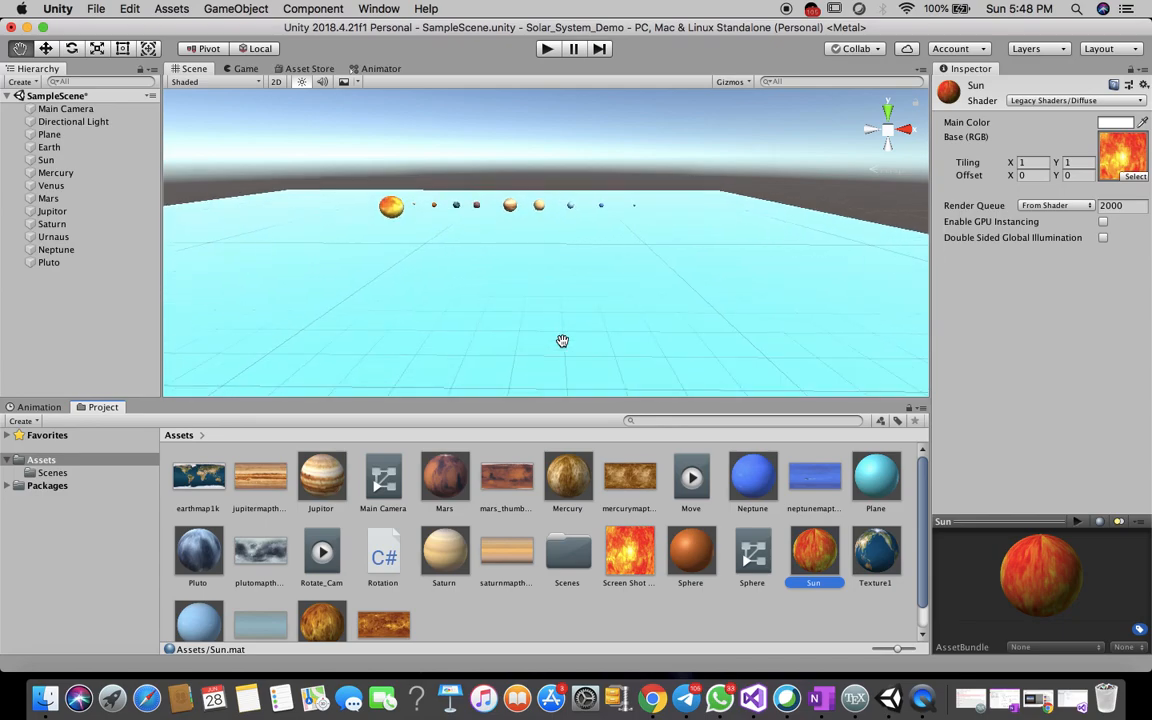
scroll(562, 341, up, 2)
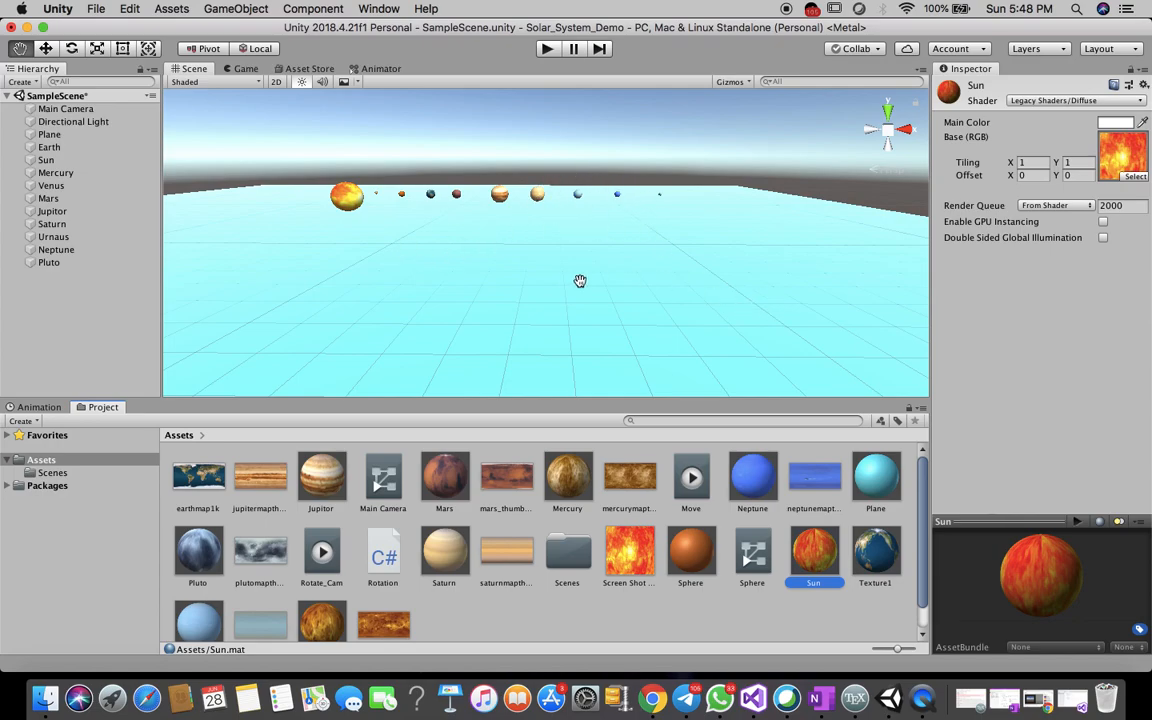
Maximize the Scene view and run the scene in play mode to check the planets' motion around the Sun, stopping it when done.
click(922, 70)
click(945, 91)
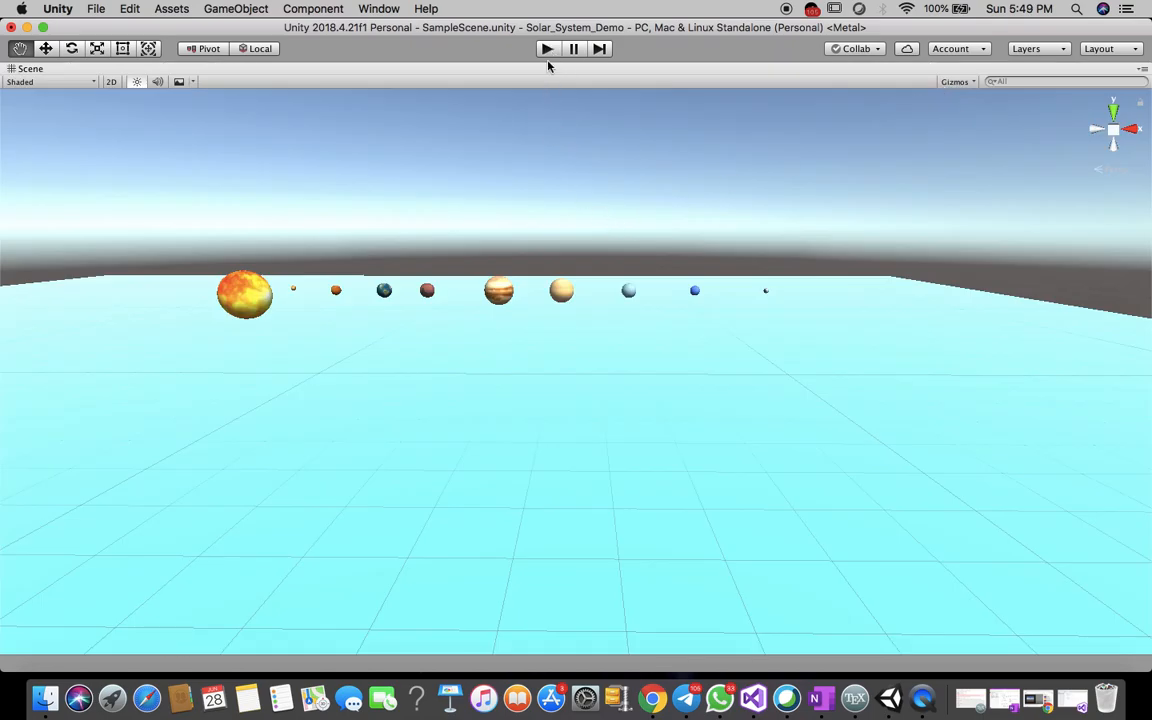
drag(399, 481, 699, 491)
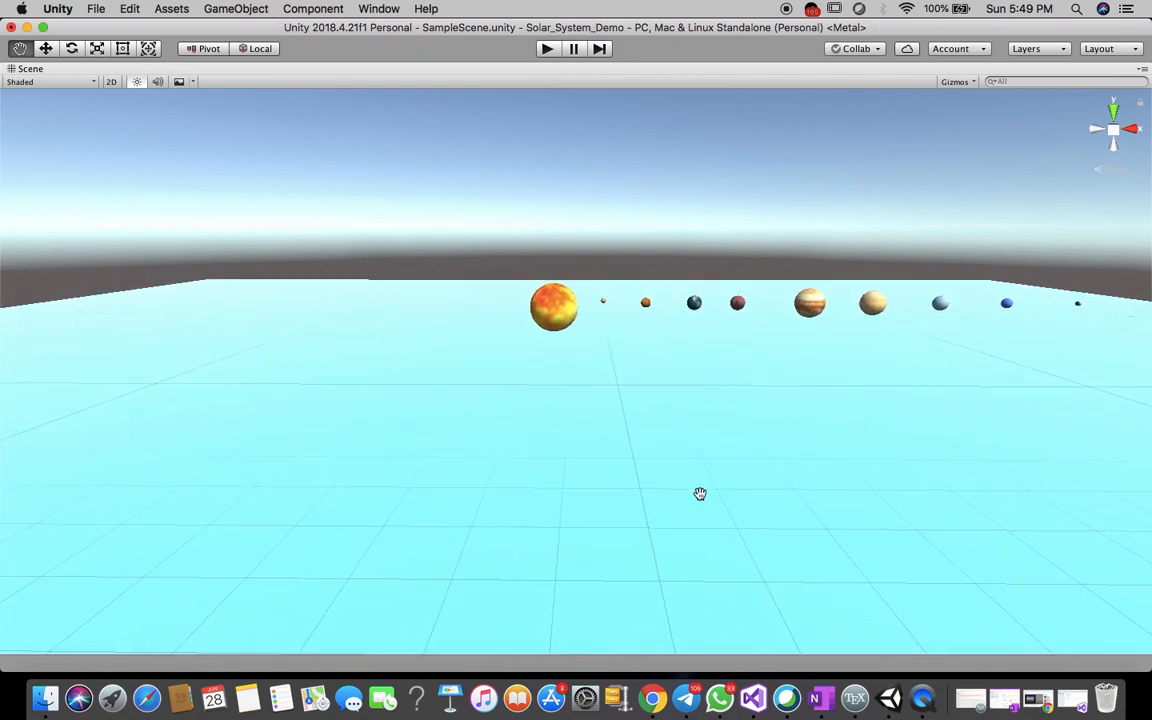
scroll(580, 447, down, 2)
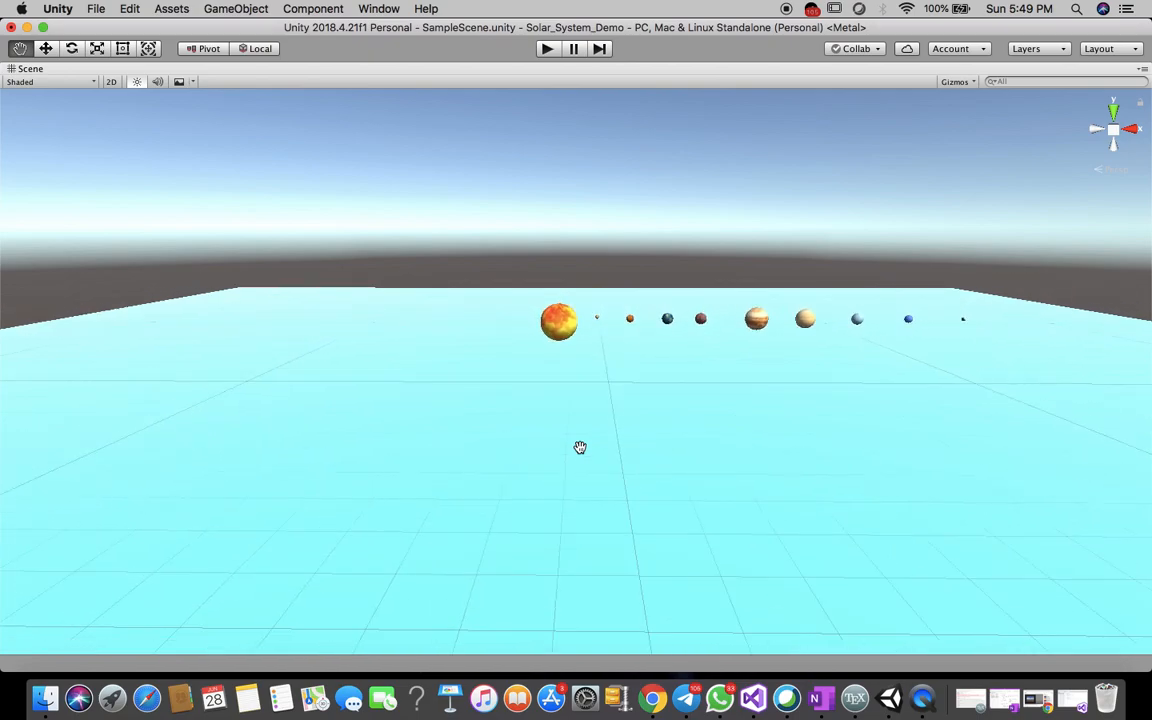
click(548, 49)
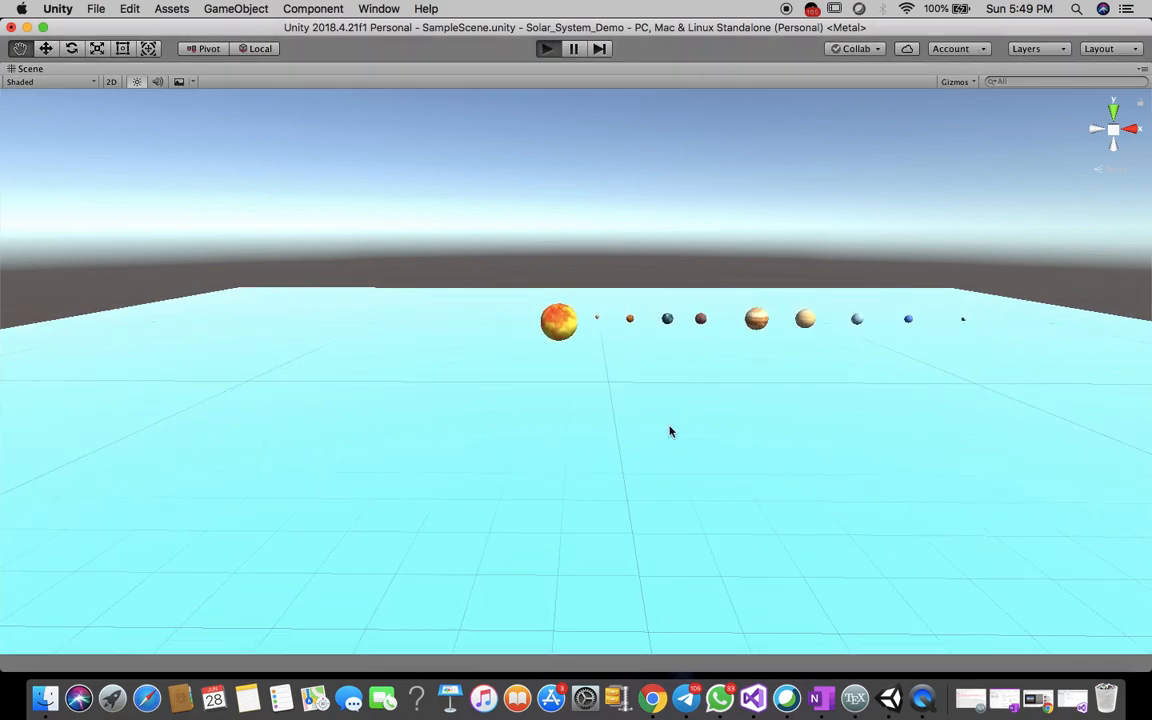
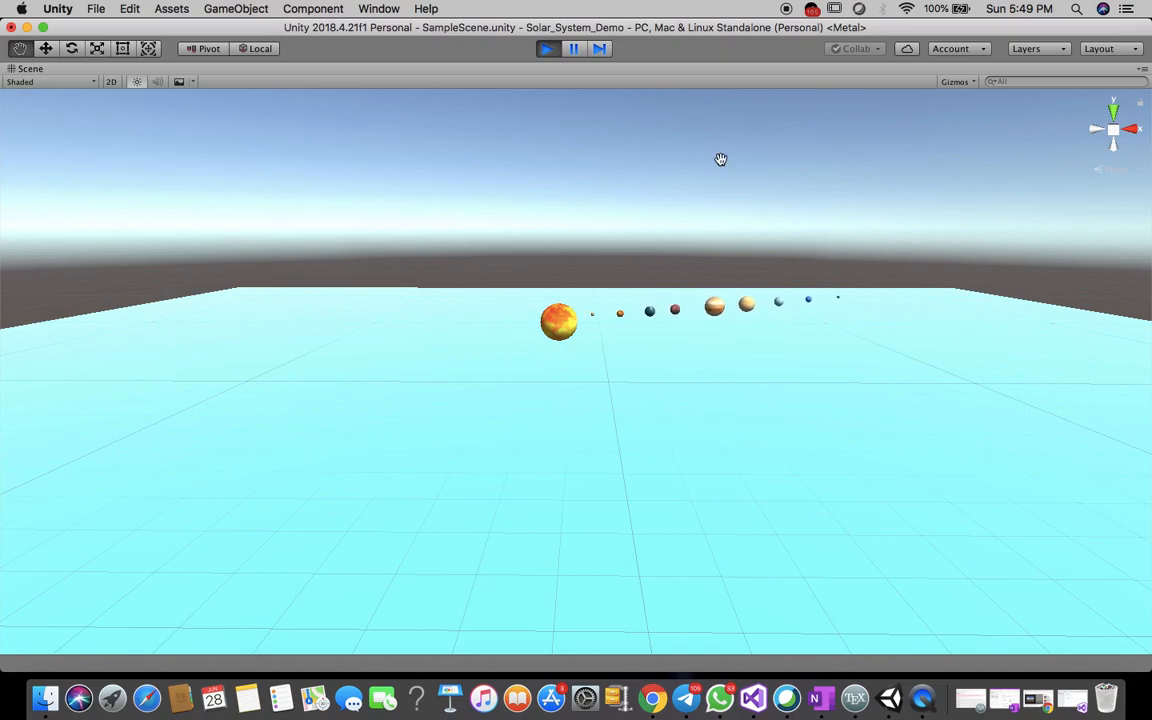
click(546, 49)
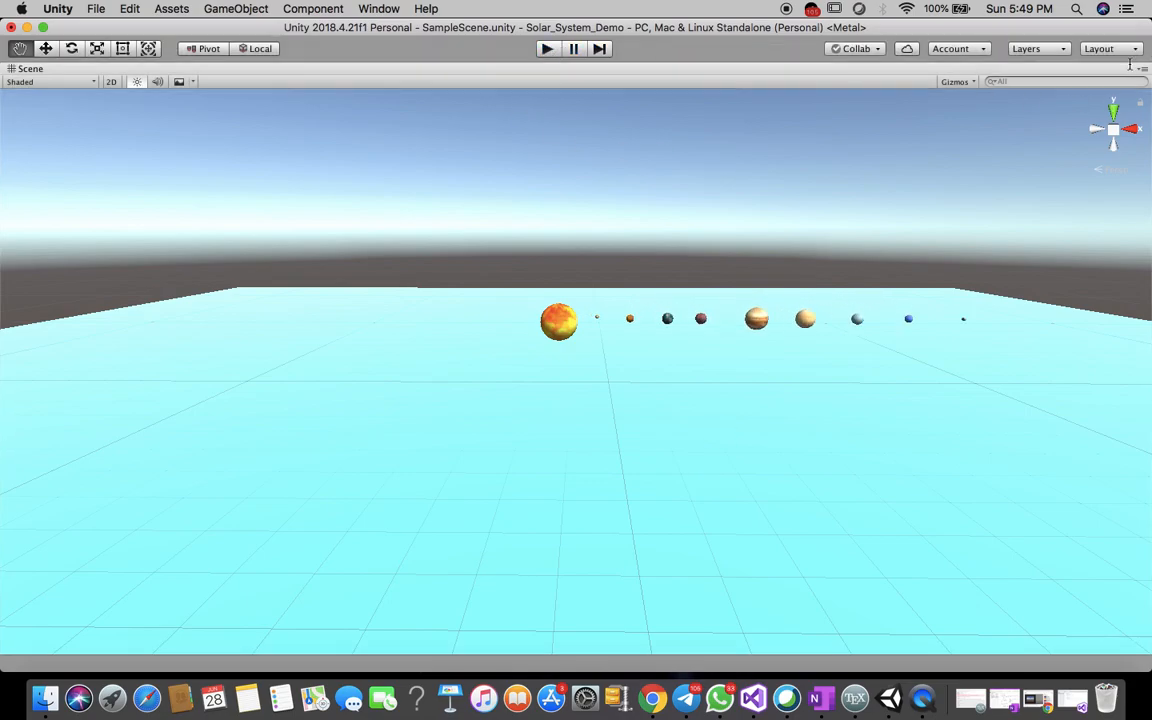
Restore the Scene view to the normal editor layout and set Mercury's Rotation script speed to 50.
click(1143, 68)
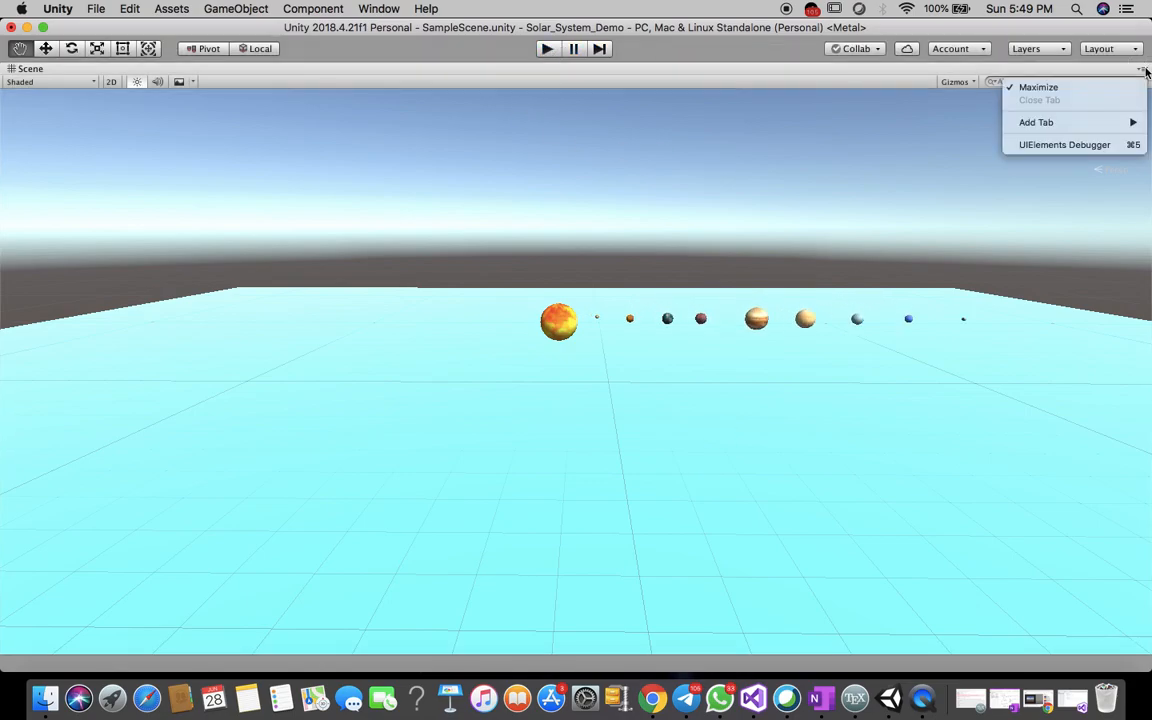
click(1092, 87)
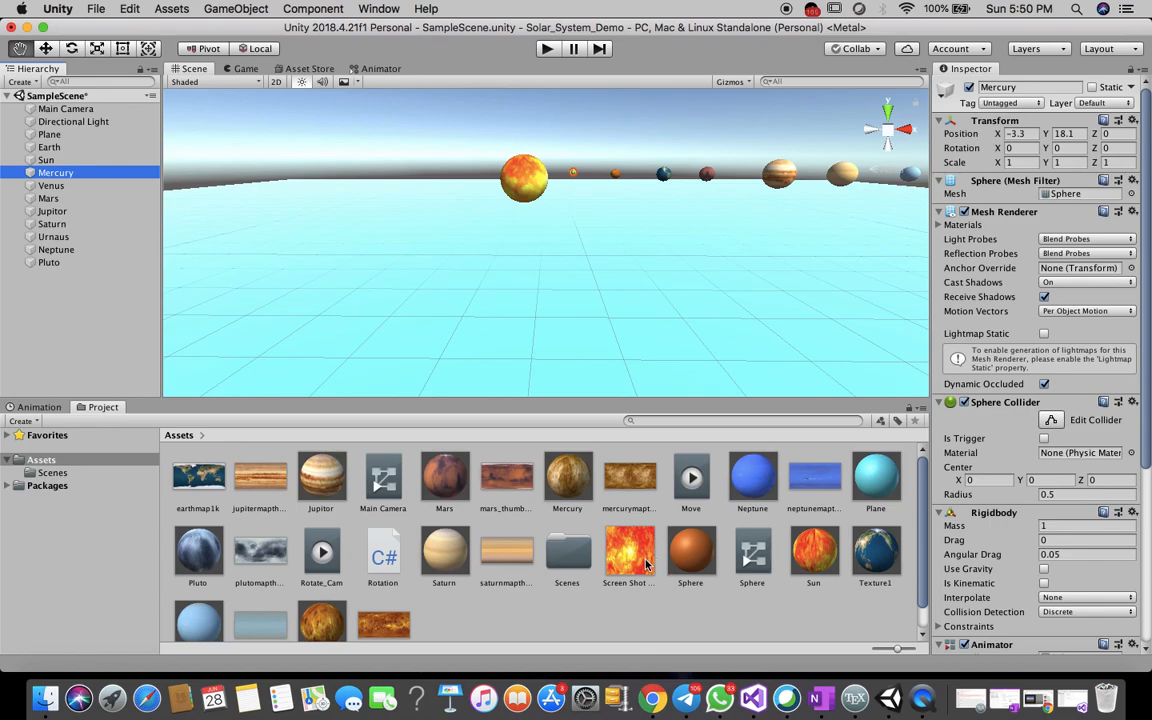
scroll(1040, 400, down, 5)
click(1070, 563)
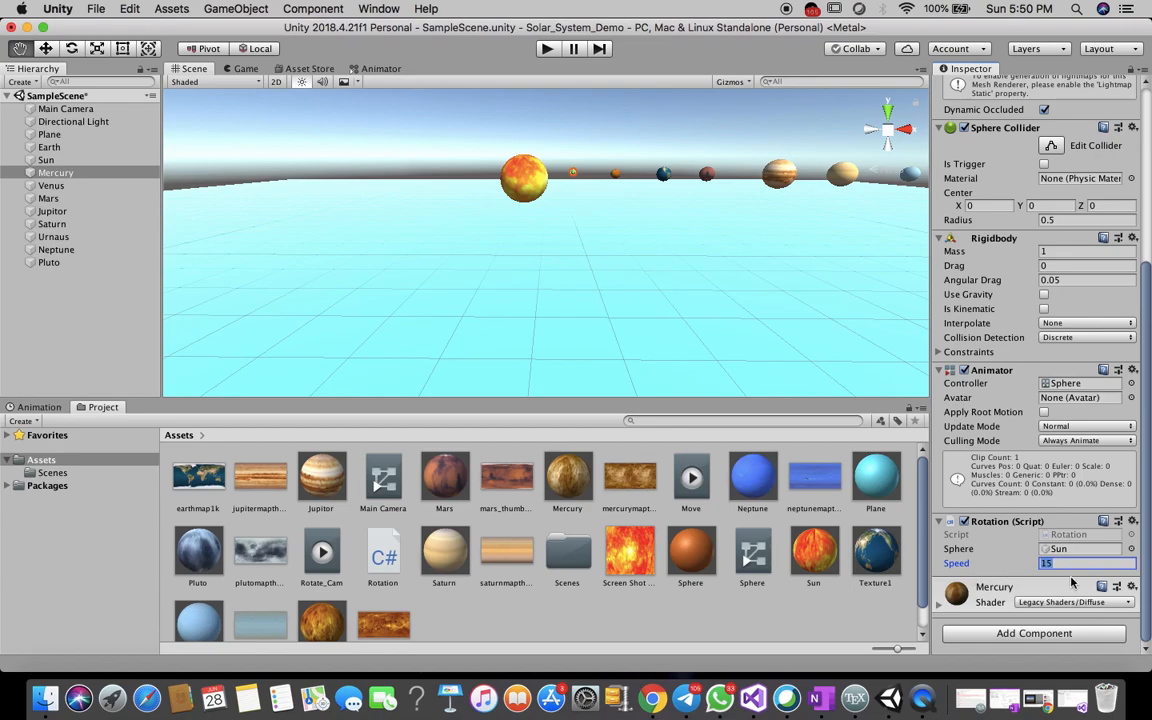
scroll(1040, 443, up, 5)
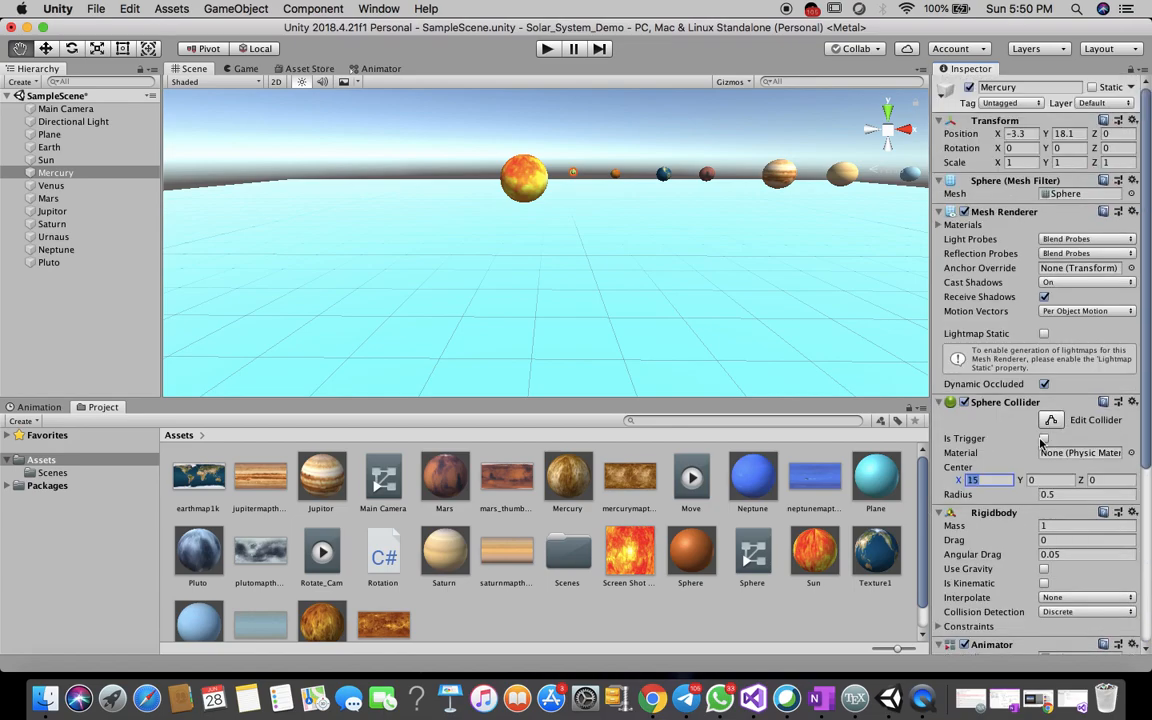
scroll(1040, 443, down, 5)
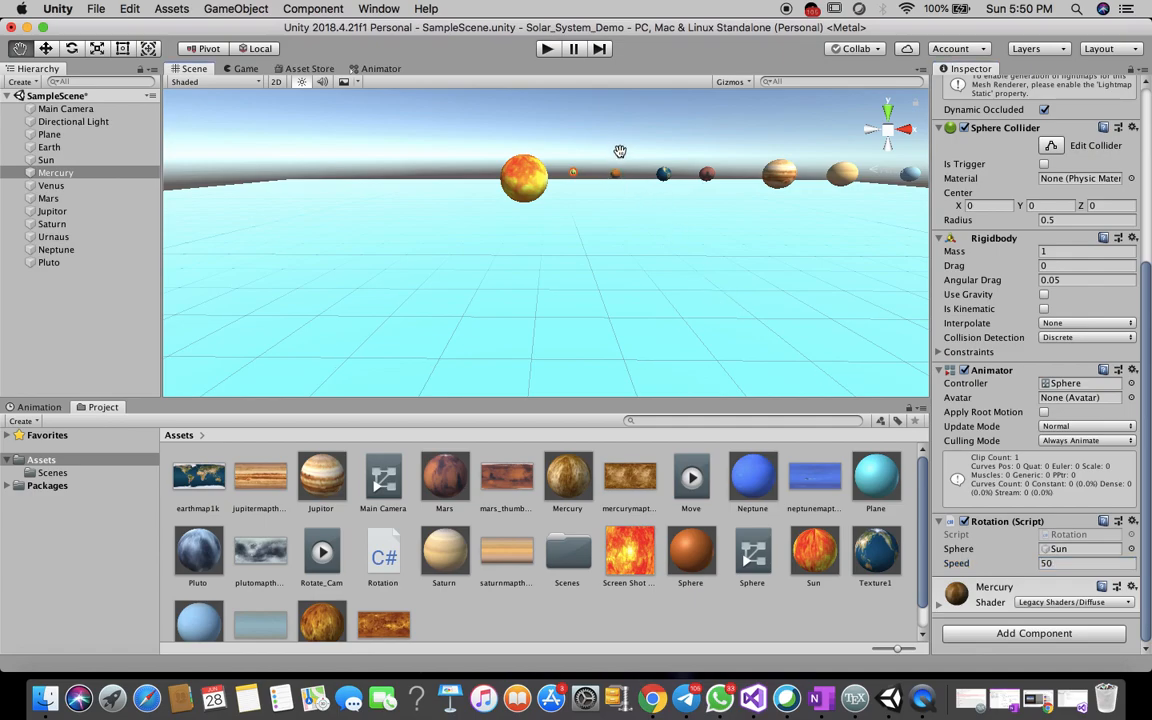
Set the Rotation script speed of Venus to 45.
click(50, 185)
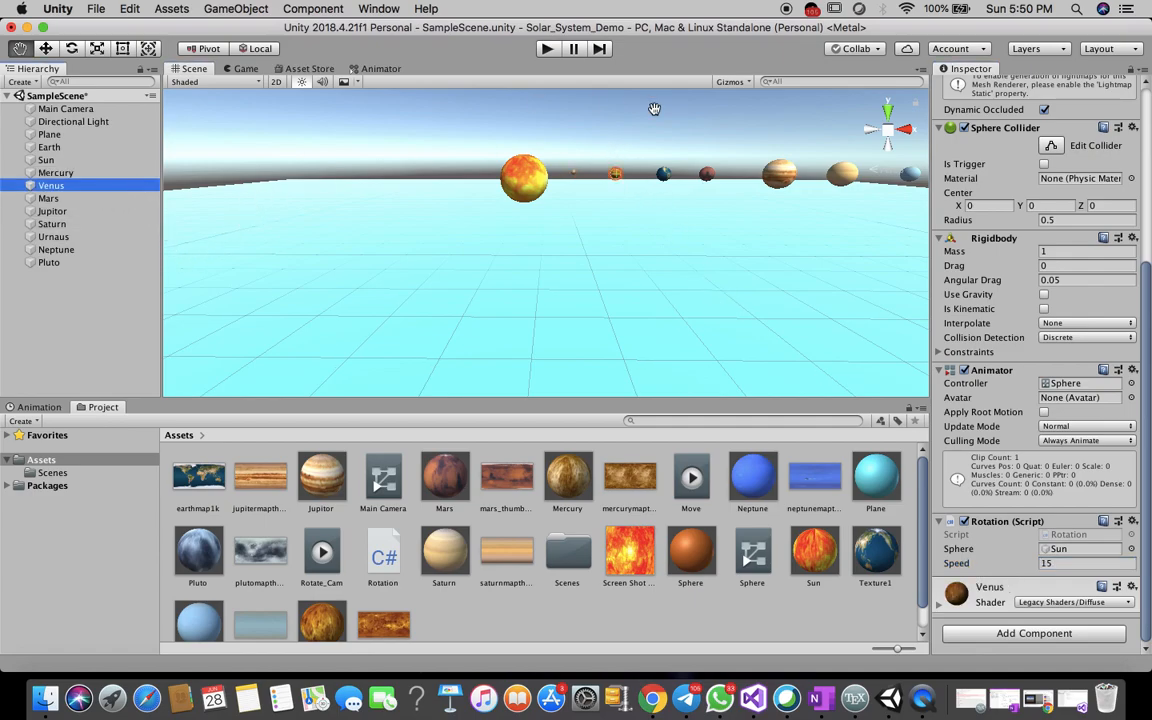
click(1072, 565)
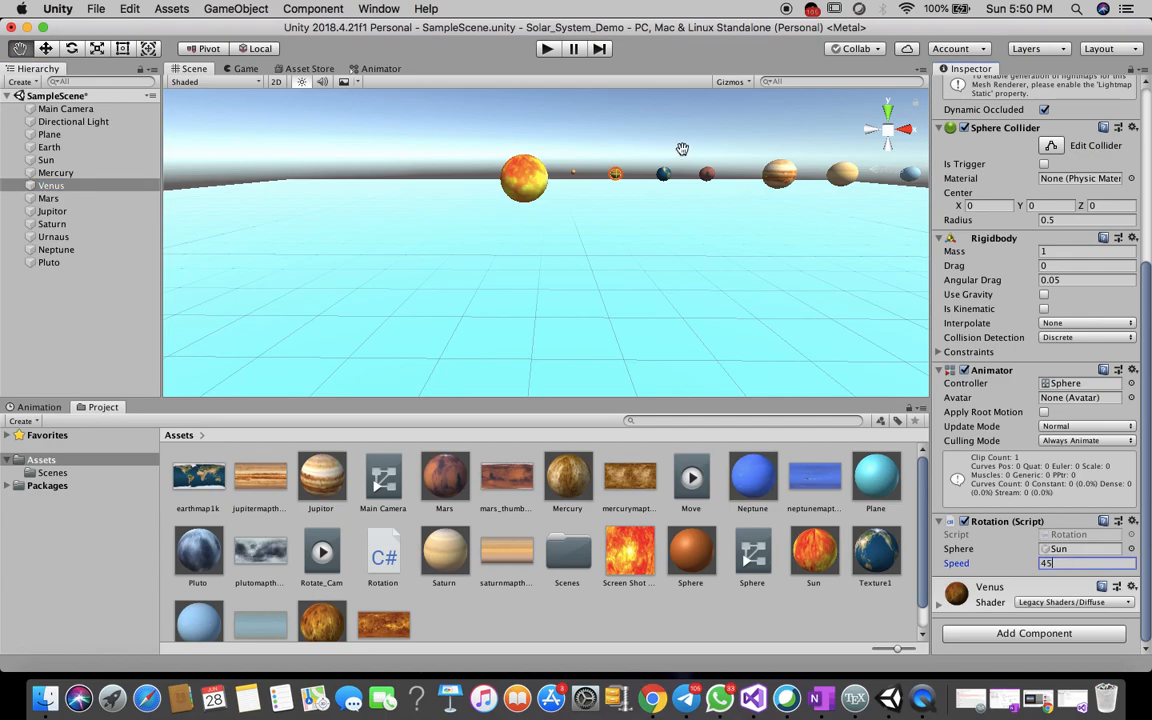
text(45)
key(Return)
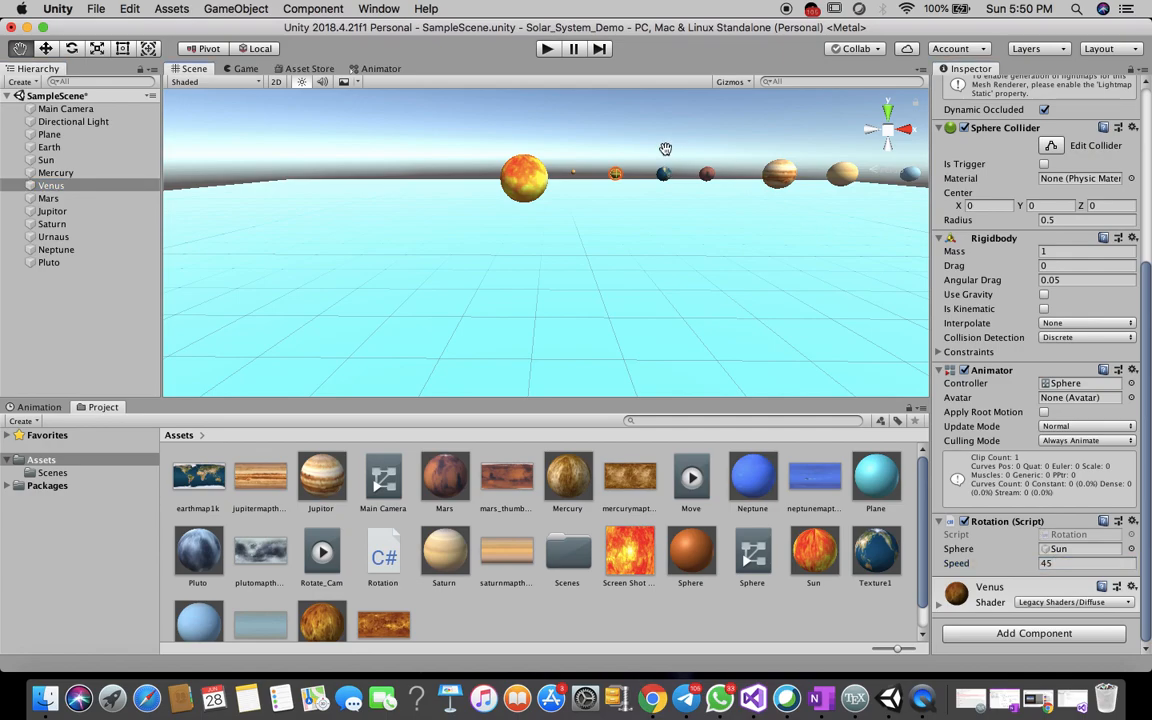
Set the Rotation script speed of Earth to 30.
click(50, 198)
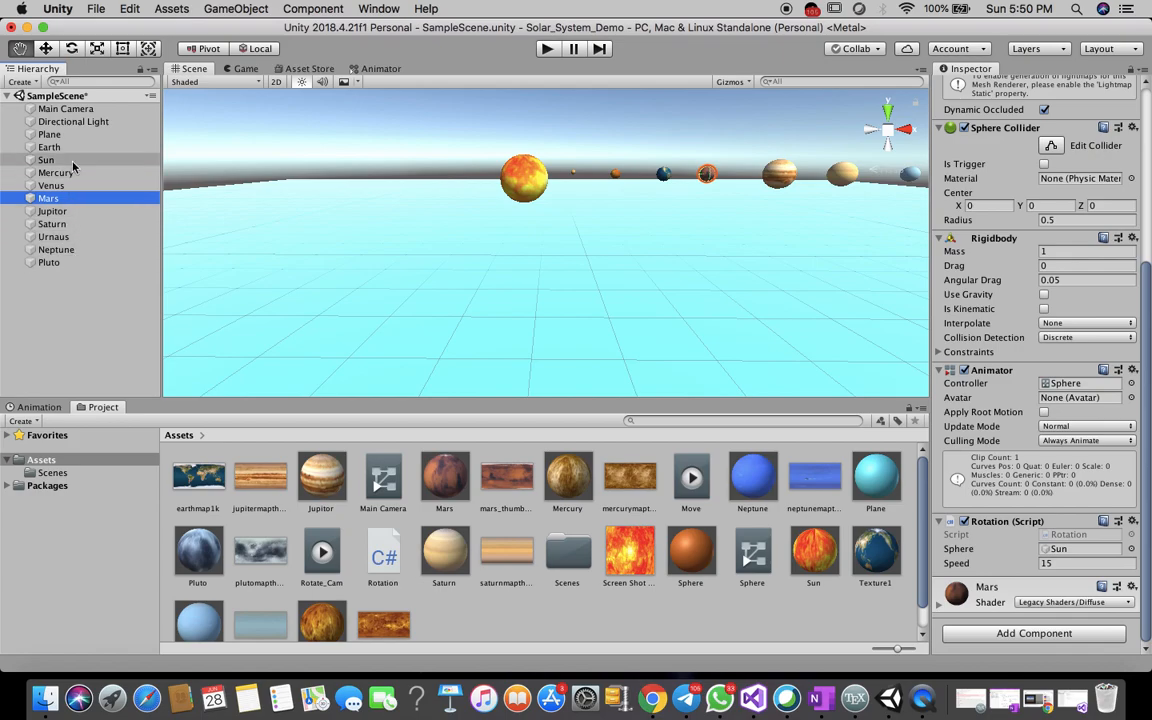
click(62, 150)
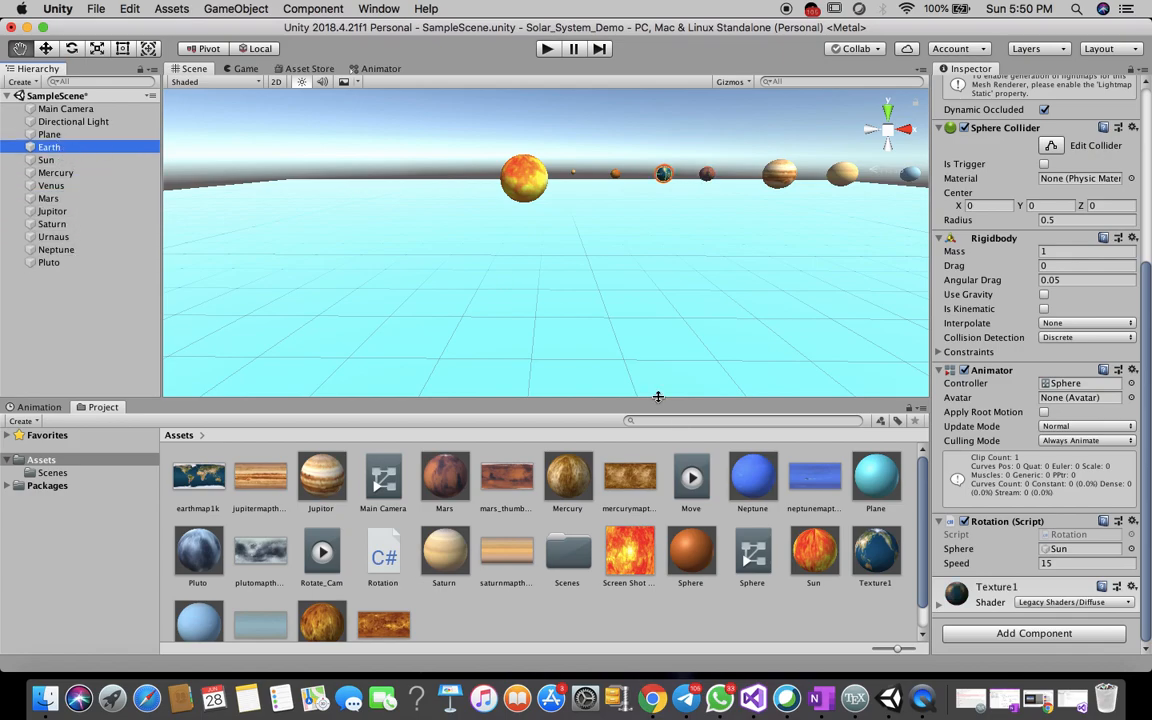
click(1057, 563)
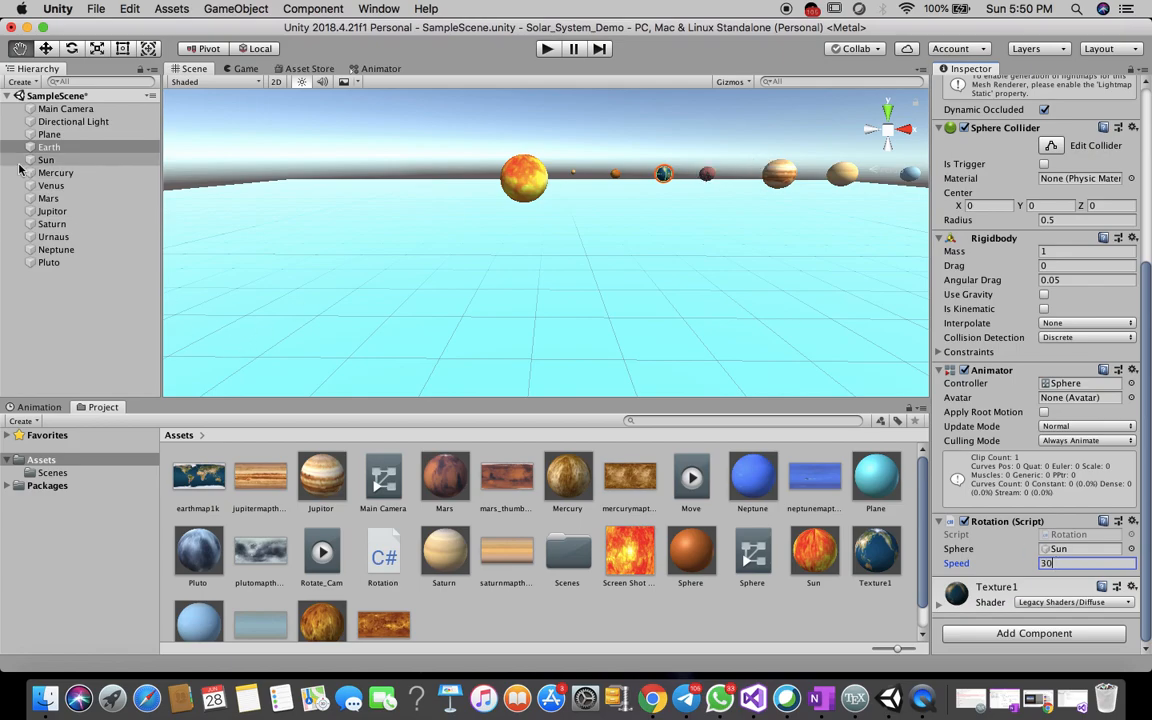
Replace the Rotation script speed of Mars with a new value and deselect the planet.
click(45, 200)
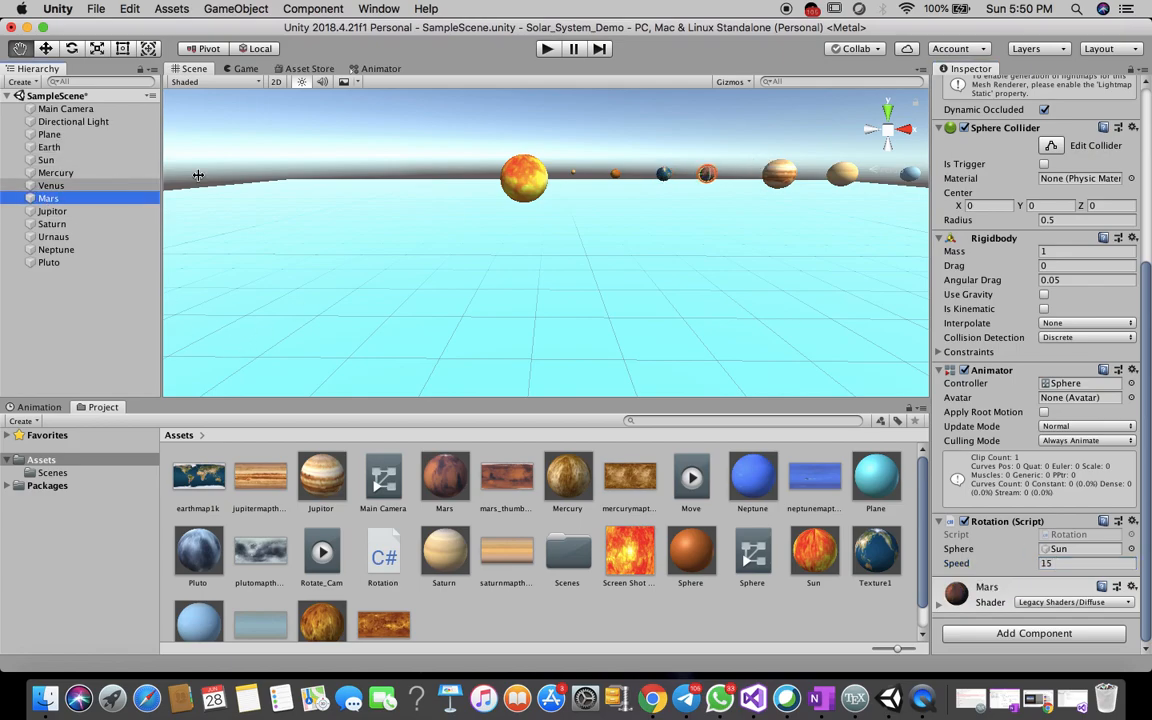
click(1070, 563)
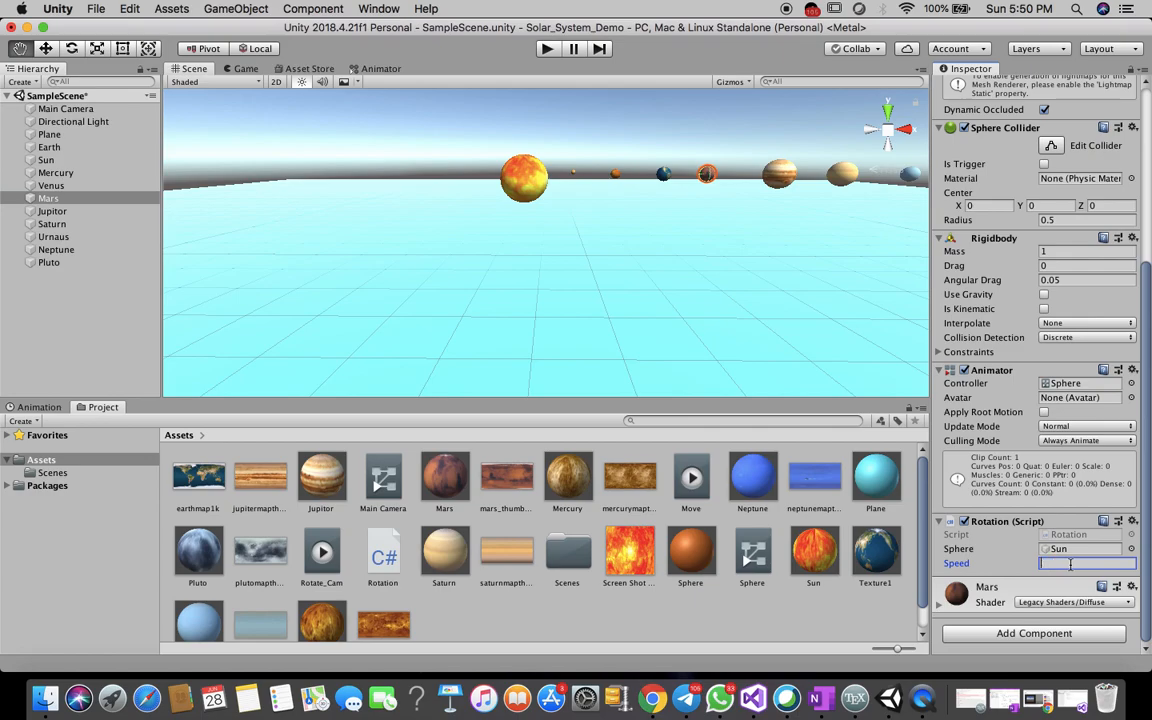
click(66, 378)
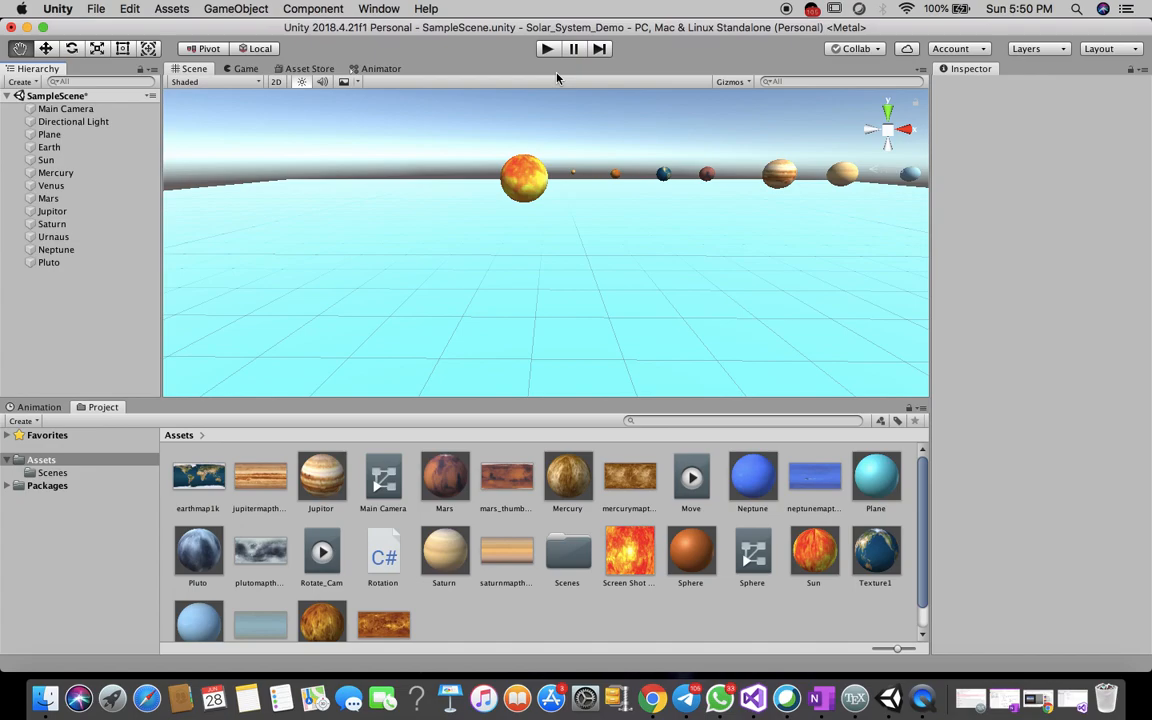
Set the Rotation script speed of Jupitor to 30 and deselect the planet.
click(93, 212)
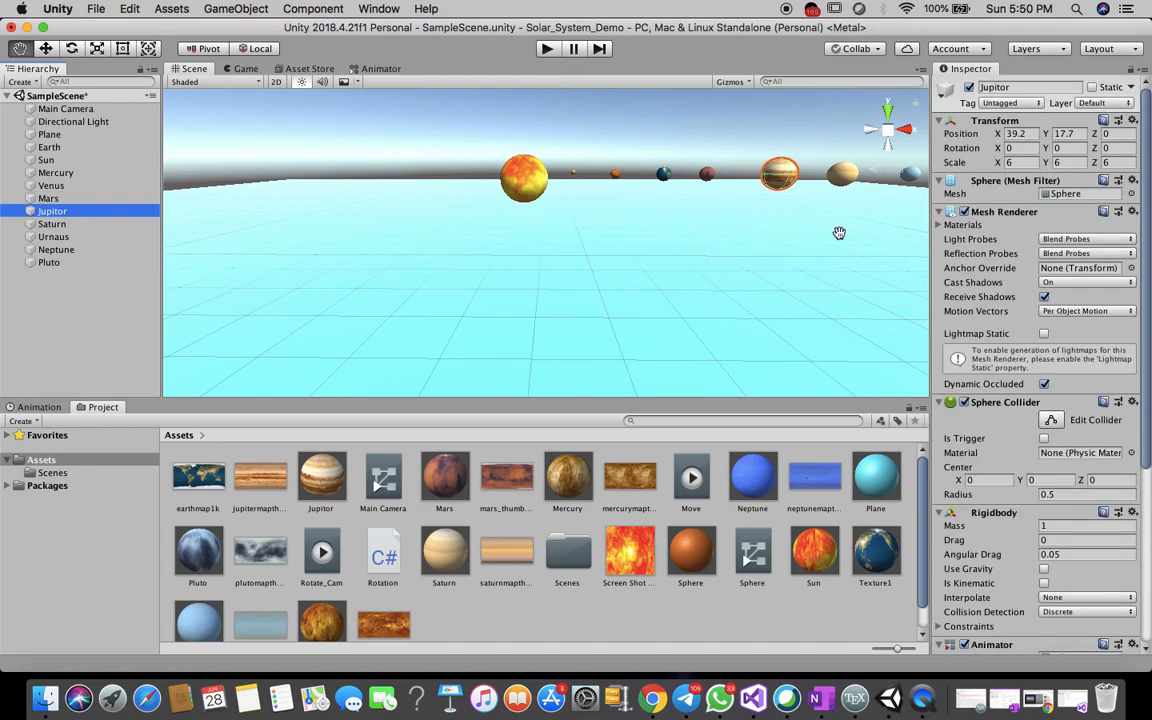
scroll(1085, 612, down, 5)
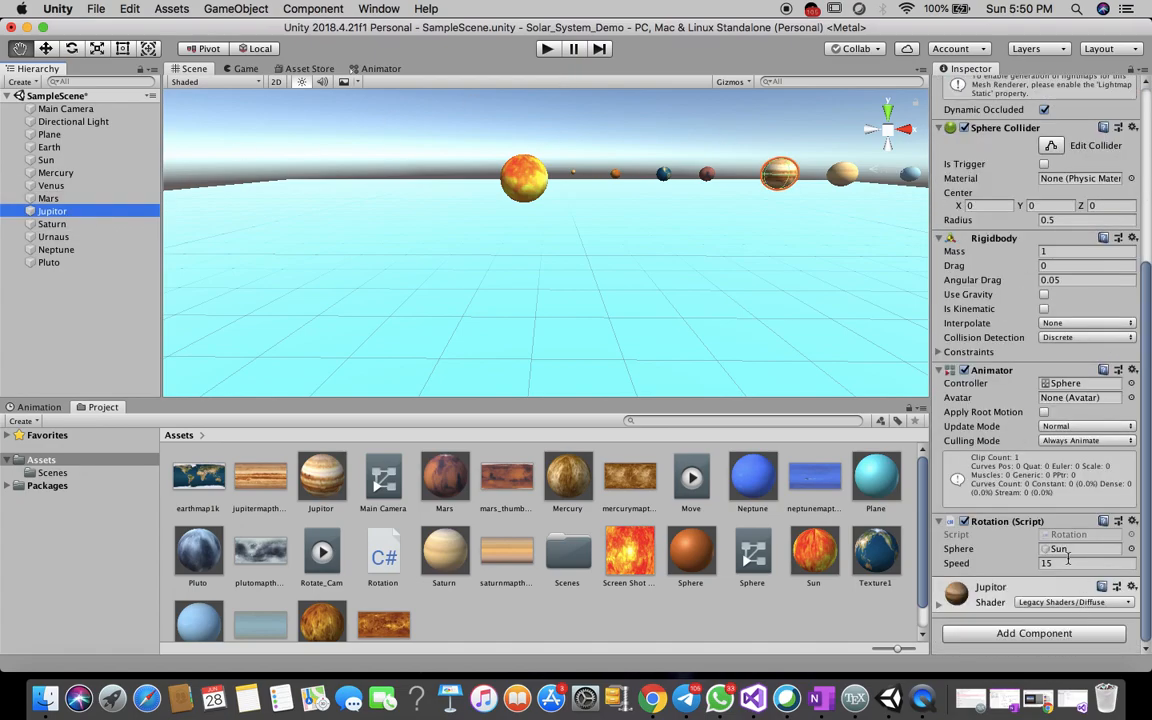
click(1068, 562)
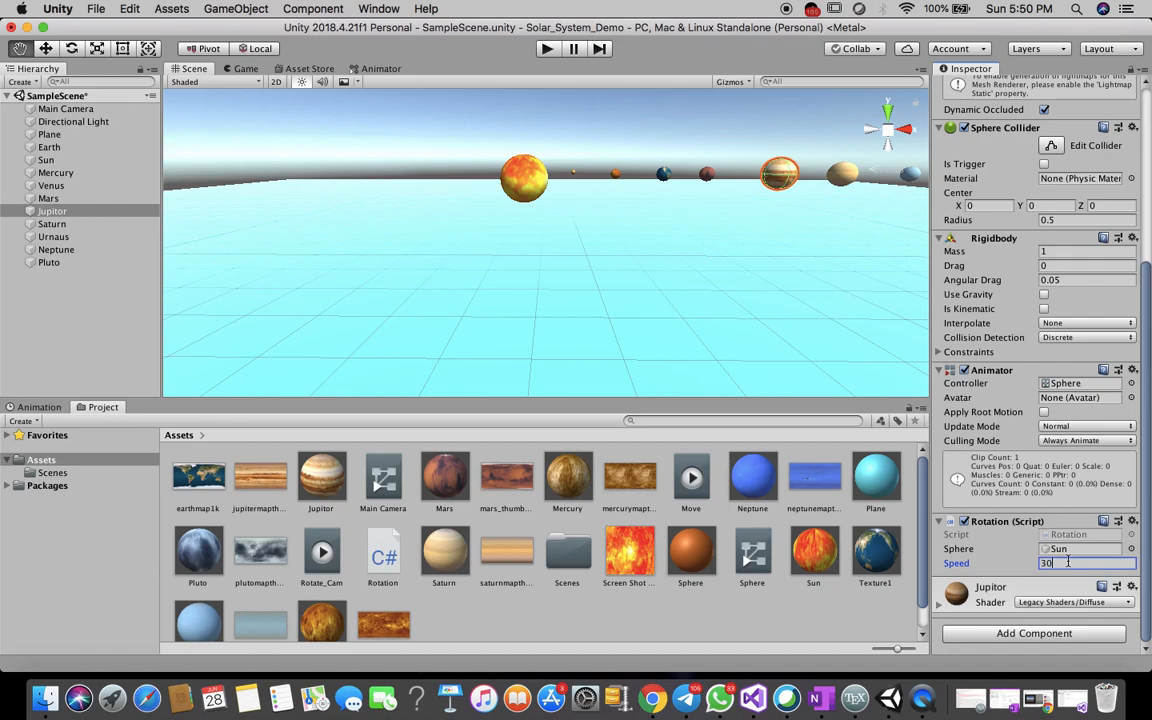
text(30)
click(84, 296)
Set the Rotation script speed of Saturn to 25.
click(52, 224)
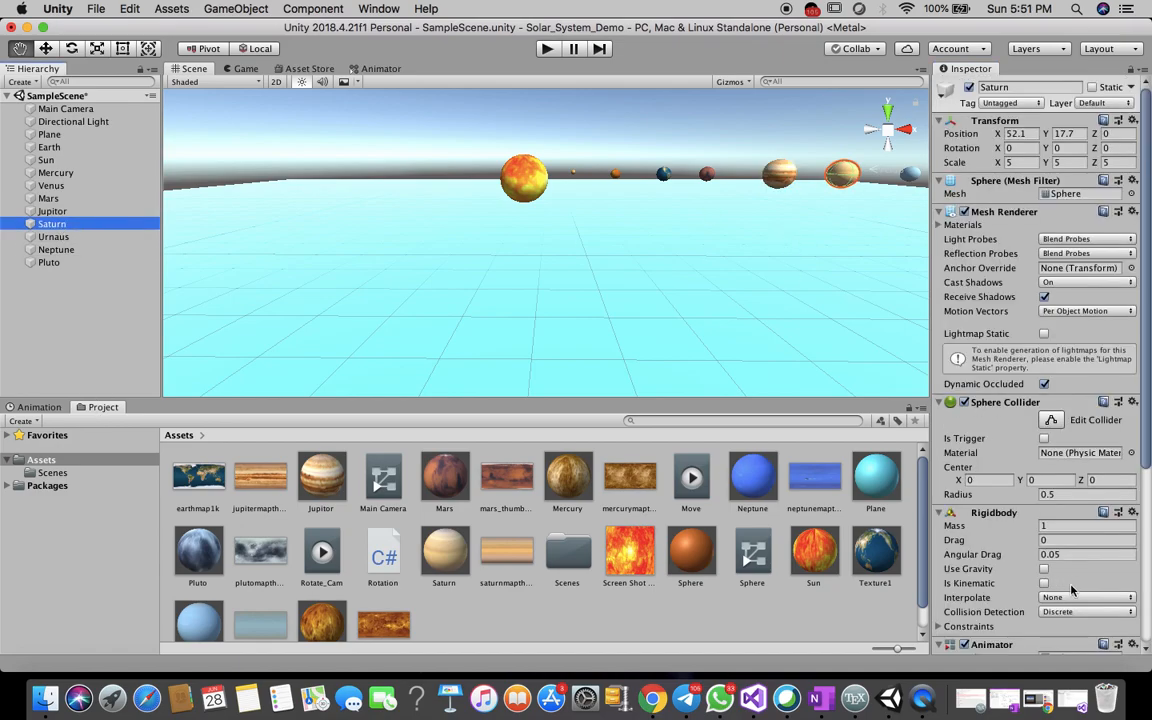
scroll(1072, 590, down, 5)
click(1061, 564)
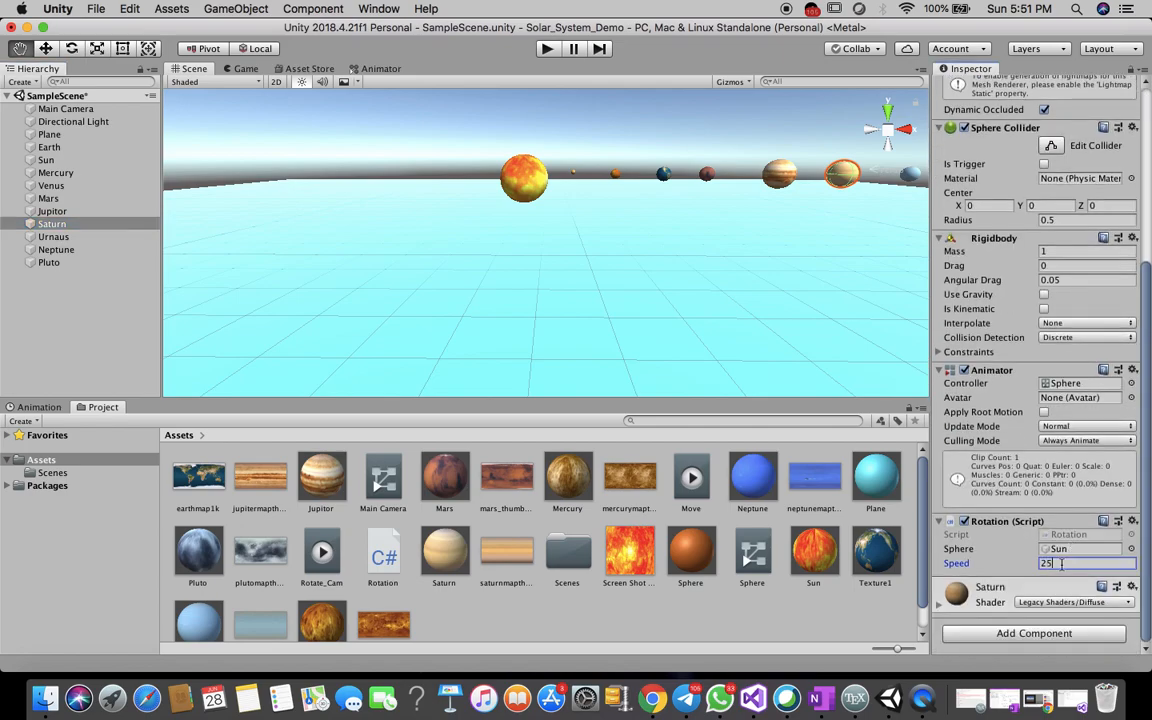
scroll(789, 284, down, 3)
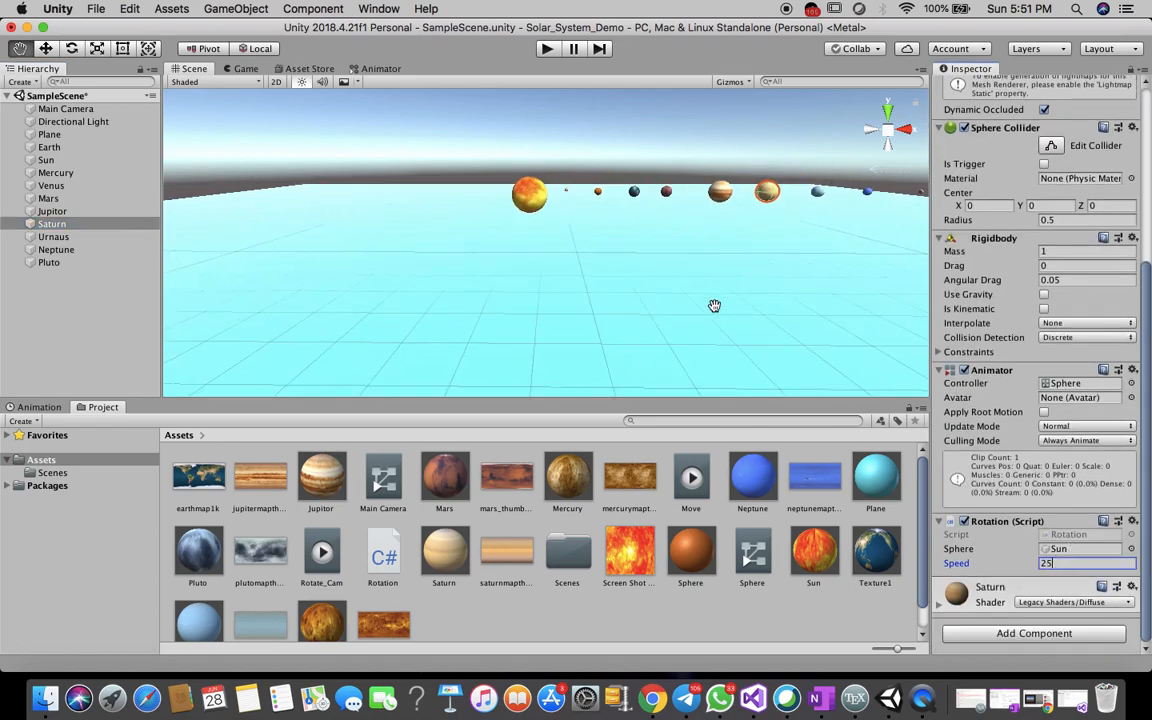
Edit the Rotation script speed of Urnaus and of Neptune.
click(62, 238)
click(1070, 564)
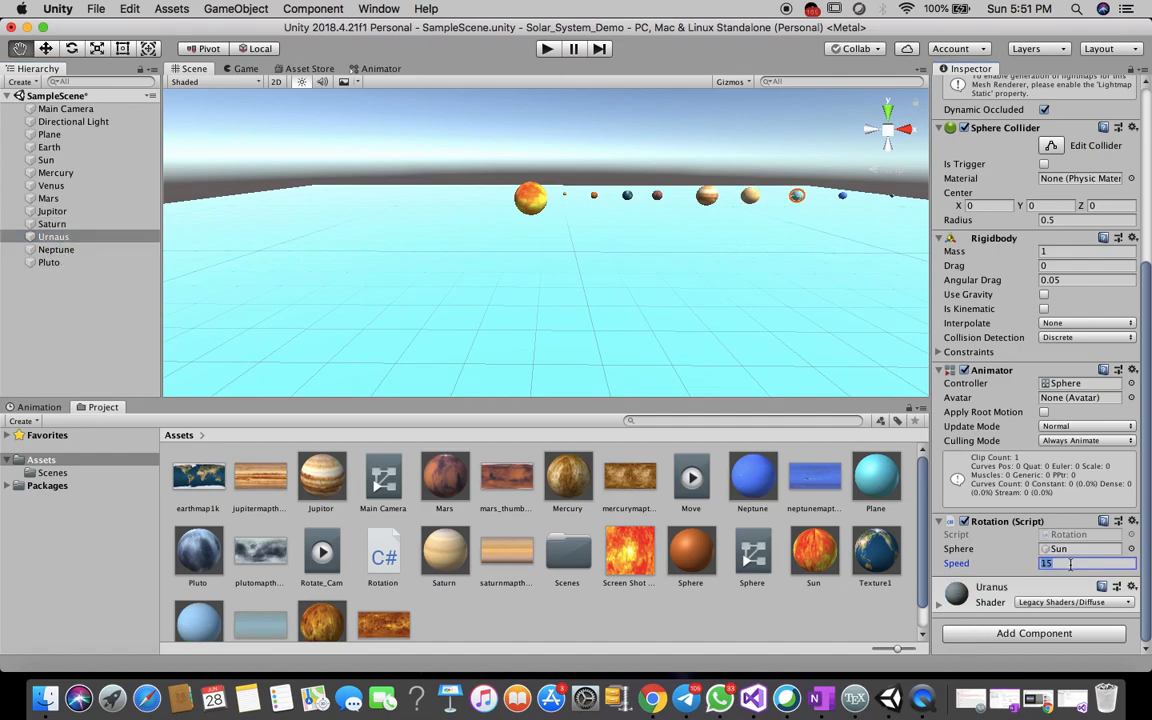
click(56, 249)
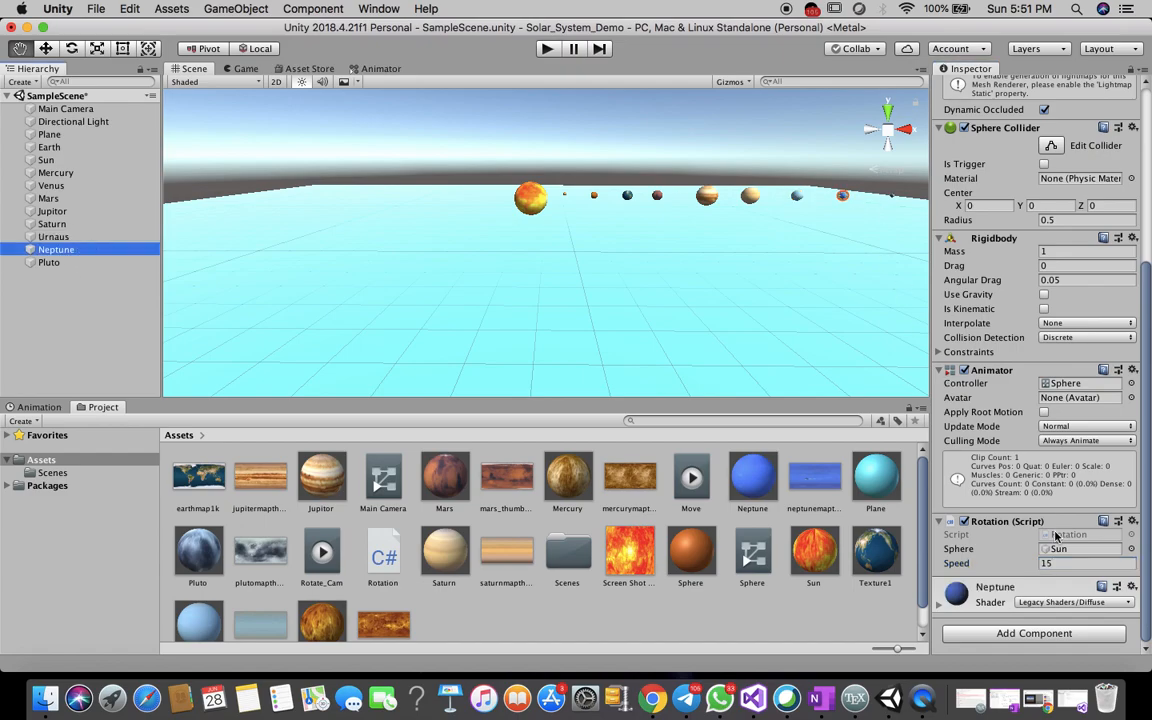
click(1068, 564)
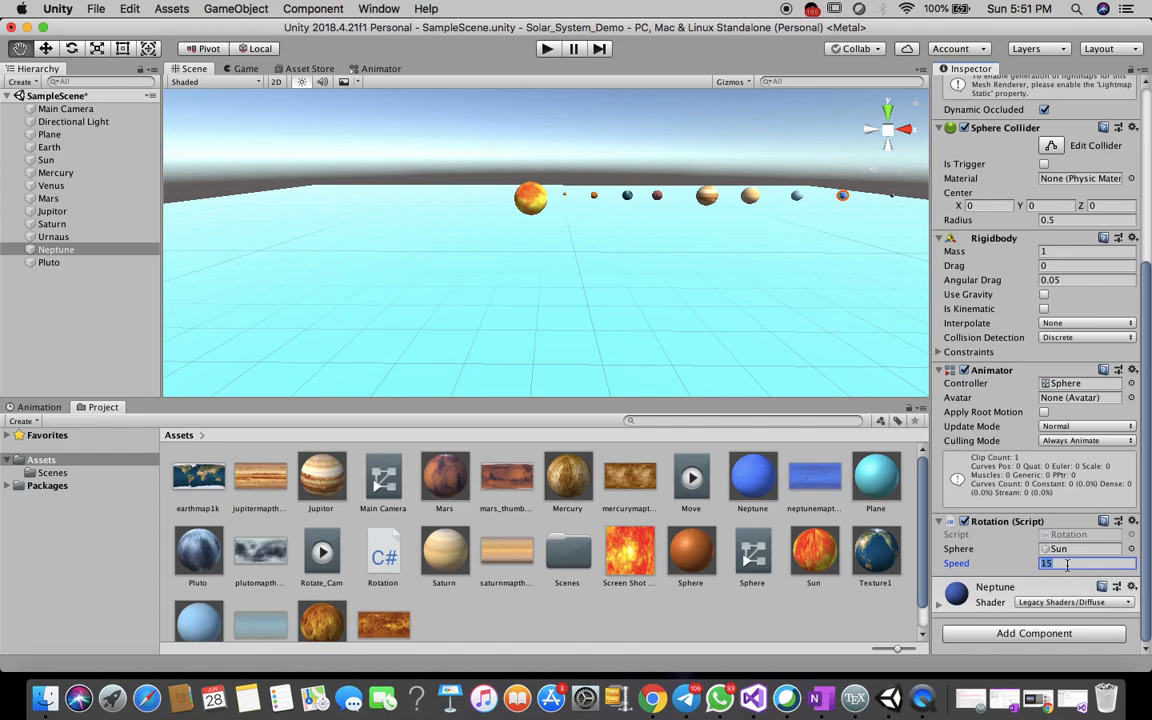
Set the Rotation script speed of Pluto to 10.
click(74, 263)
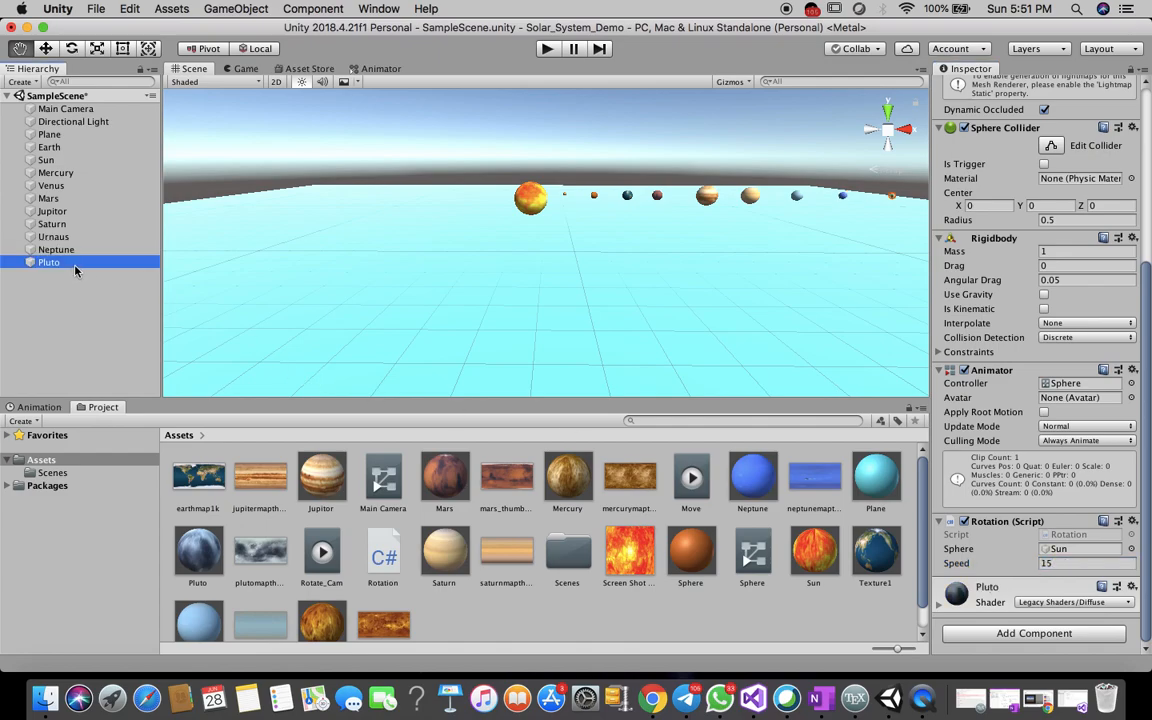
click(1072, 564)
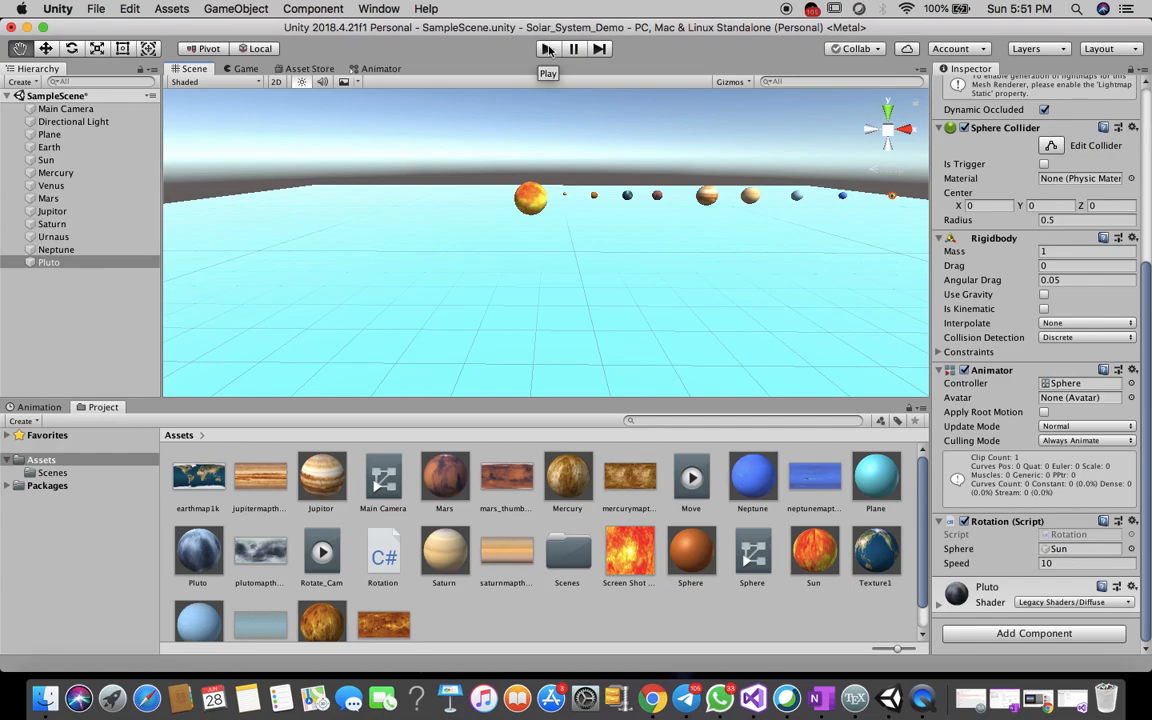
Maximize the Scene view and run the scene in play mode, examining the planets' orbits around the Sun from near and far.
click(924, 72)
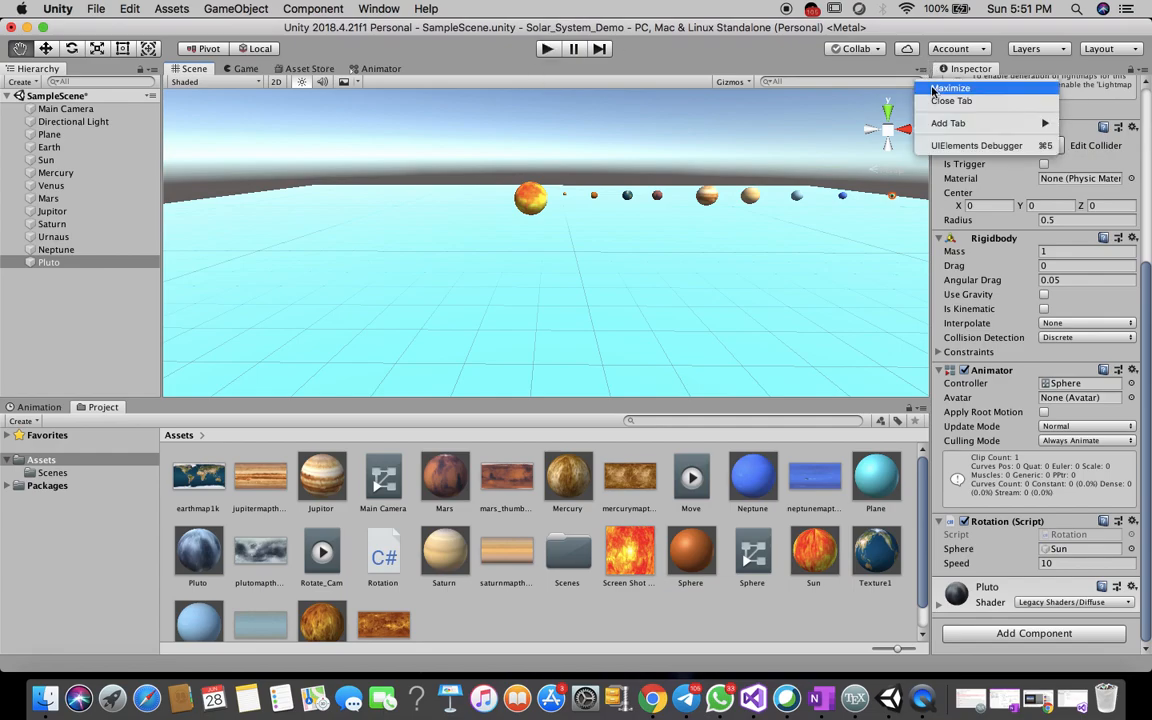
click(948, 89)
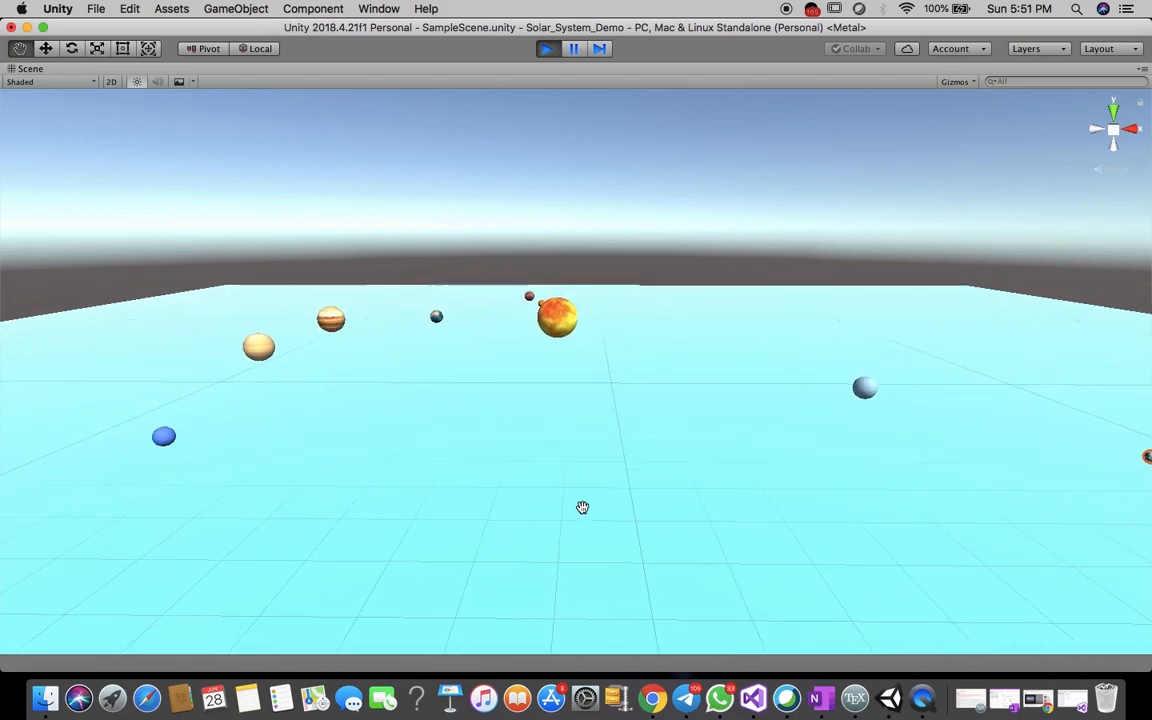
scroll(582, 508, down, 3)
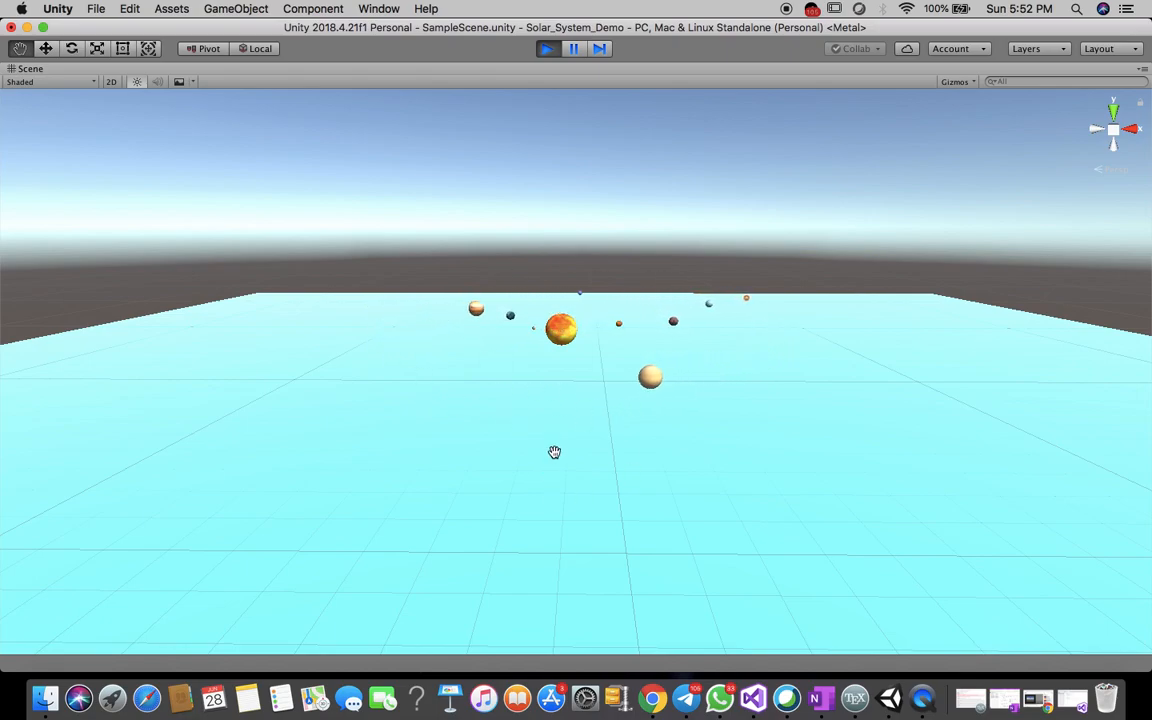
scroll(554, 452, up, 5)
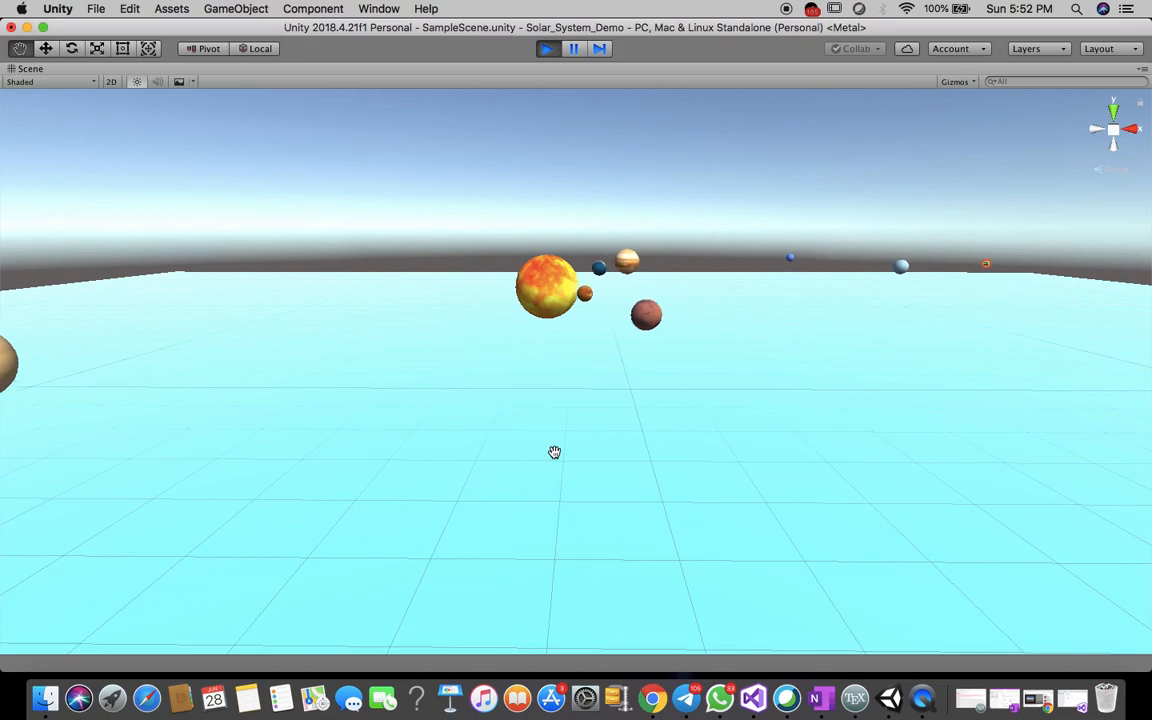
scroll(554, 452, up, 5)
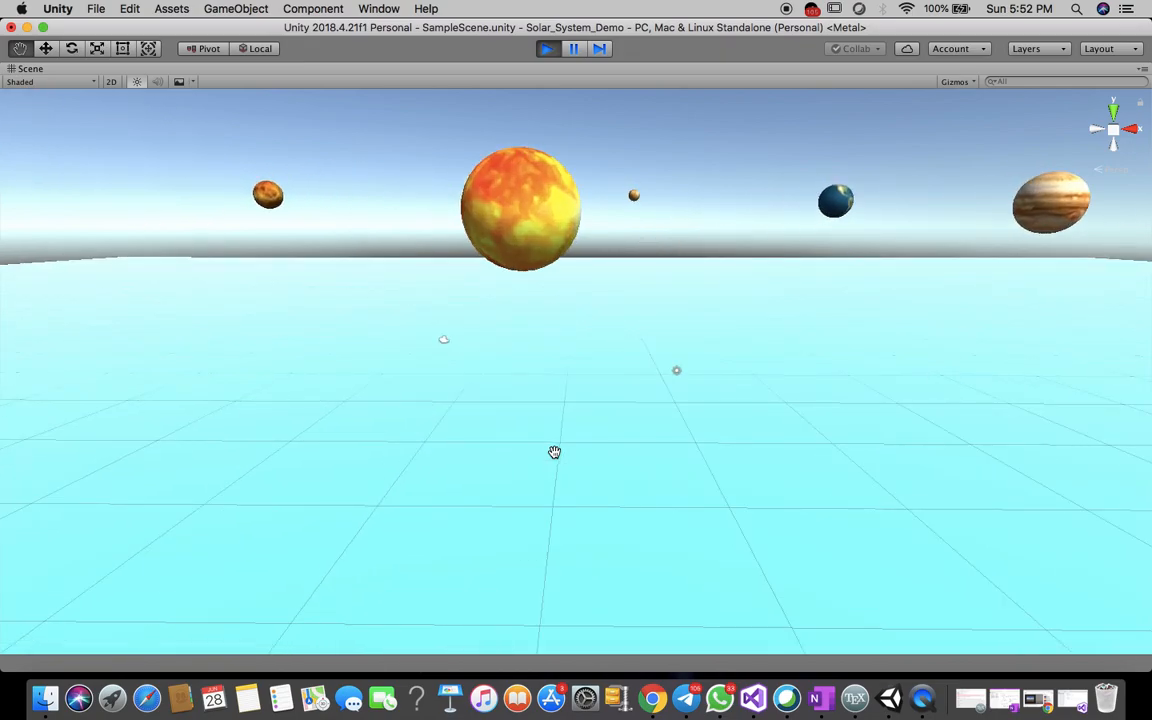
scroll(554, 452, down, 4)
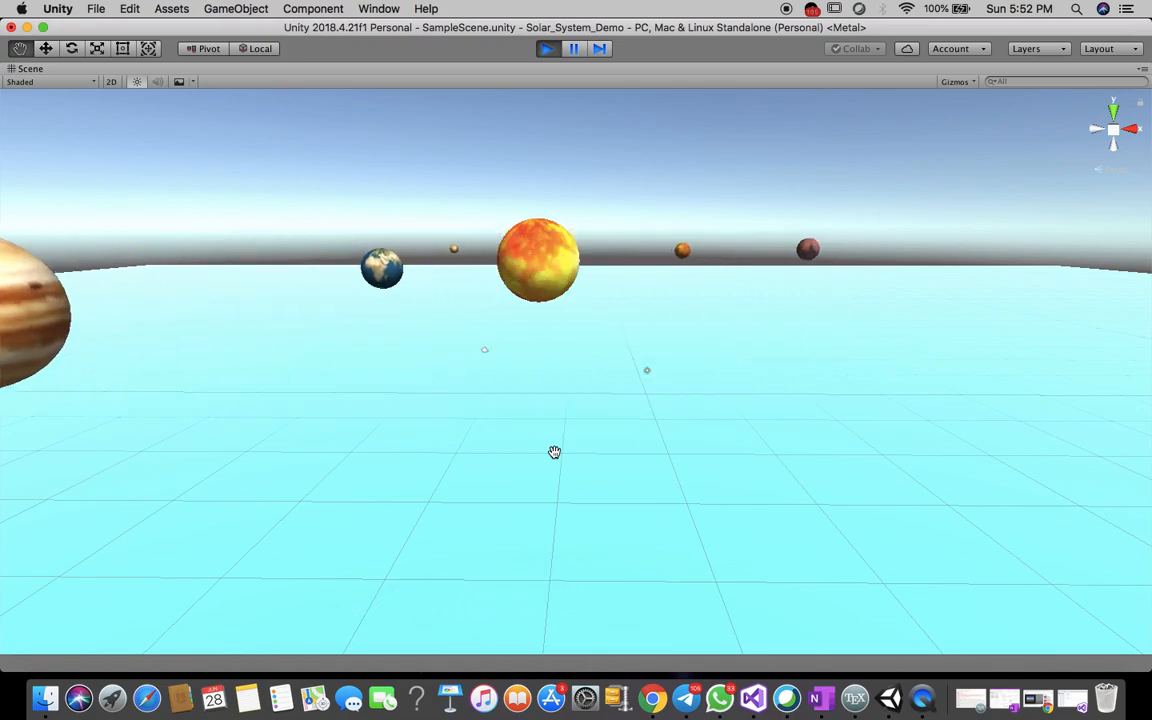
scroll(554, 452, down, 5)
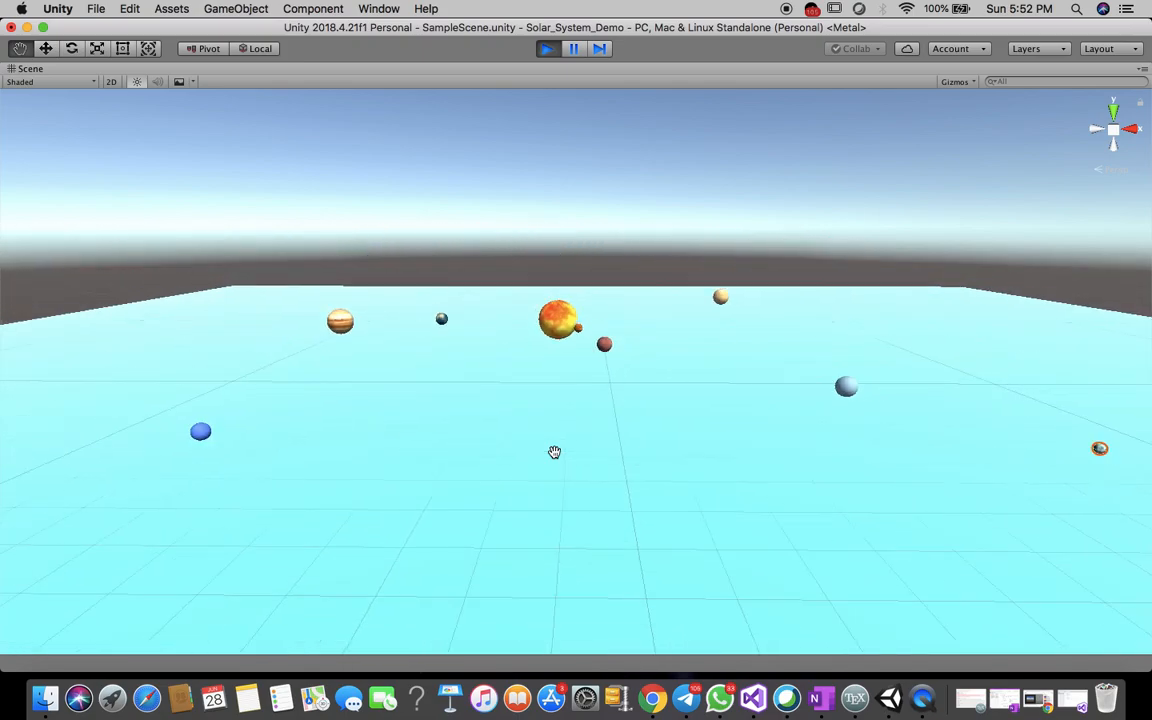
scroll(554, 452, down, 2)
scroll(554, 452, up, 10)
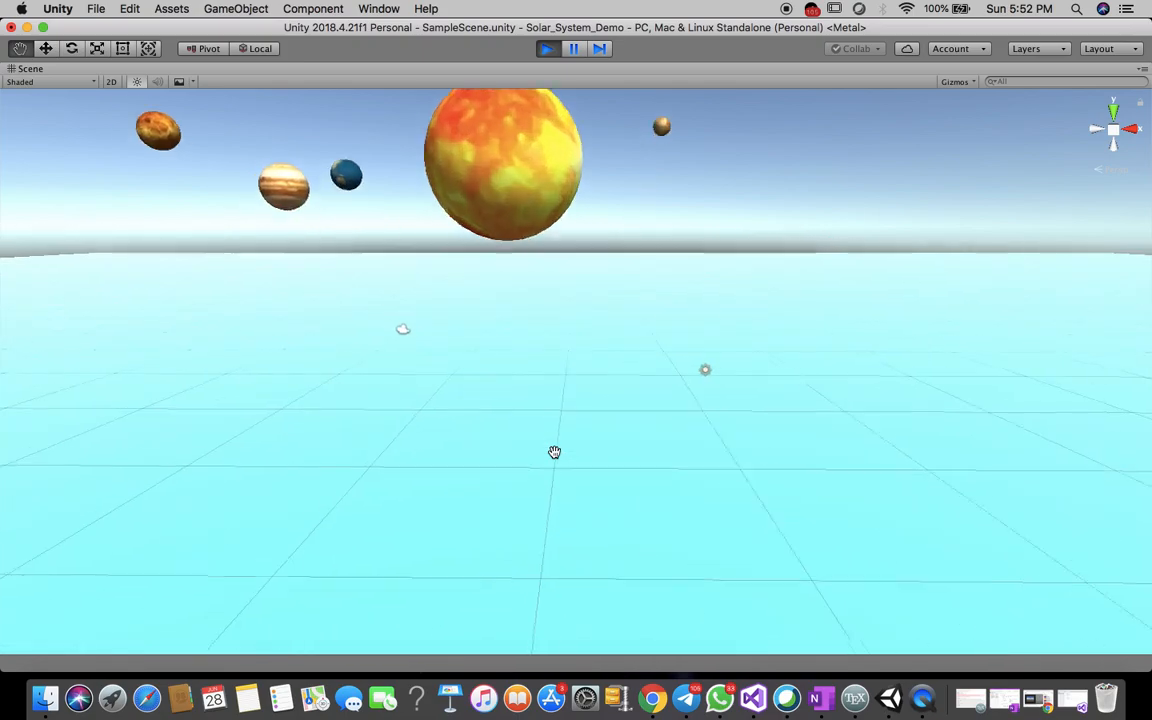
scroll(554, 452, up, 2)
scroll(554, 452, down, 3)
scroll(554, 452, up, 1)
scroll(554, 452, down, 3)
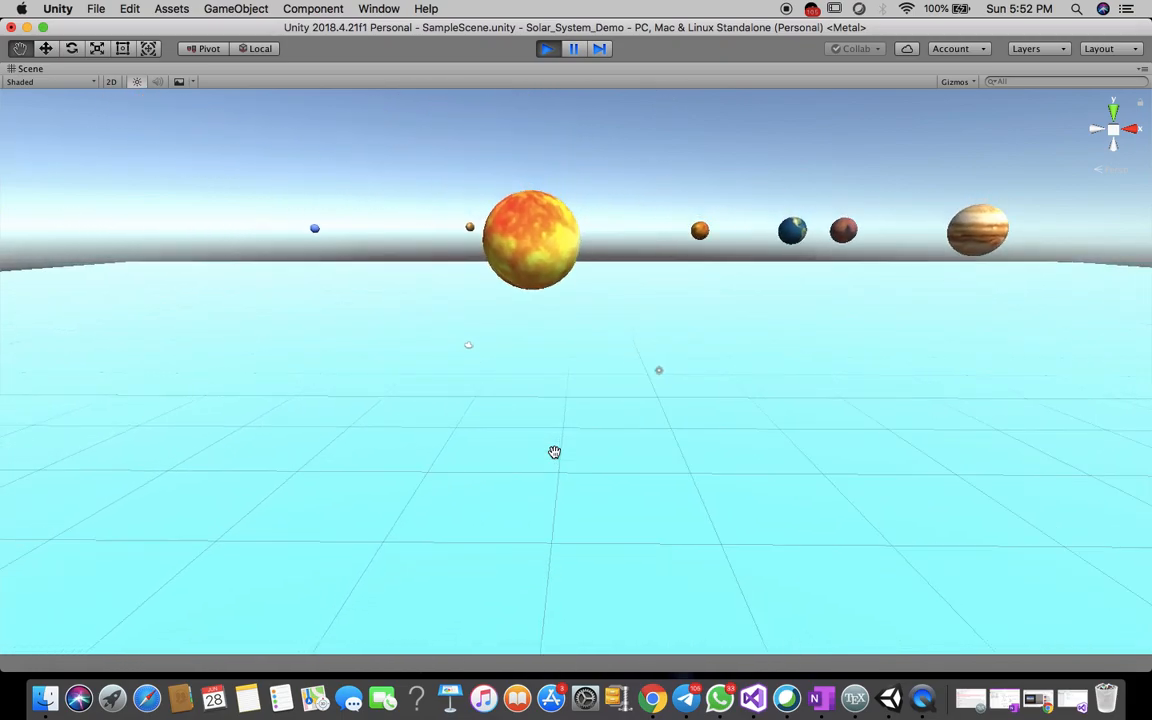
scroll(554, 452, down, 1)
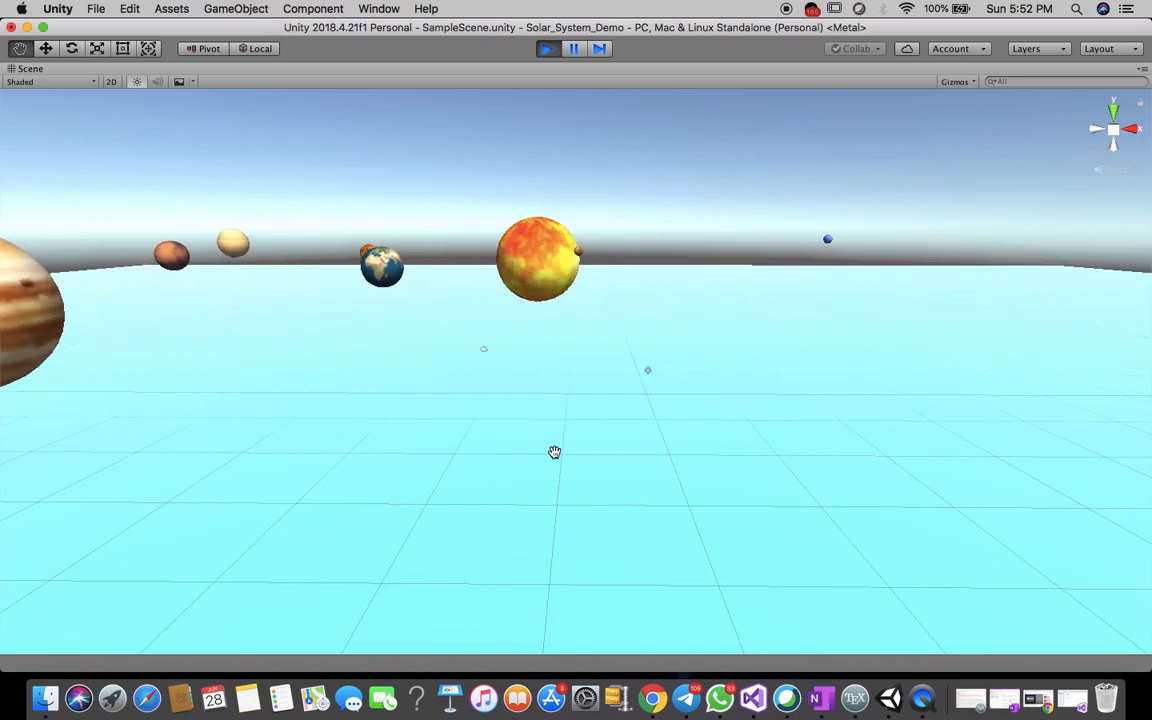
View the orbiting planets from farther away, run the scene again in play mode and stop it.
scroll(554, 452, down, 3)
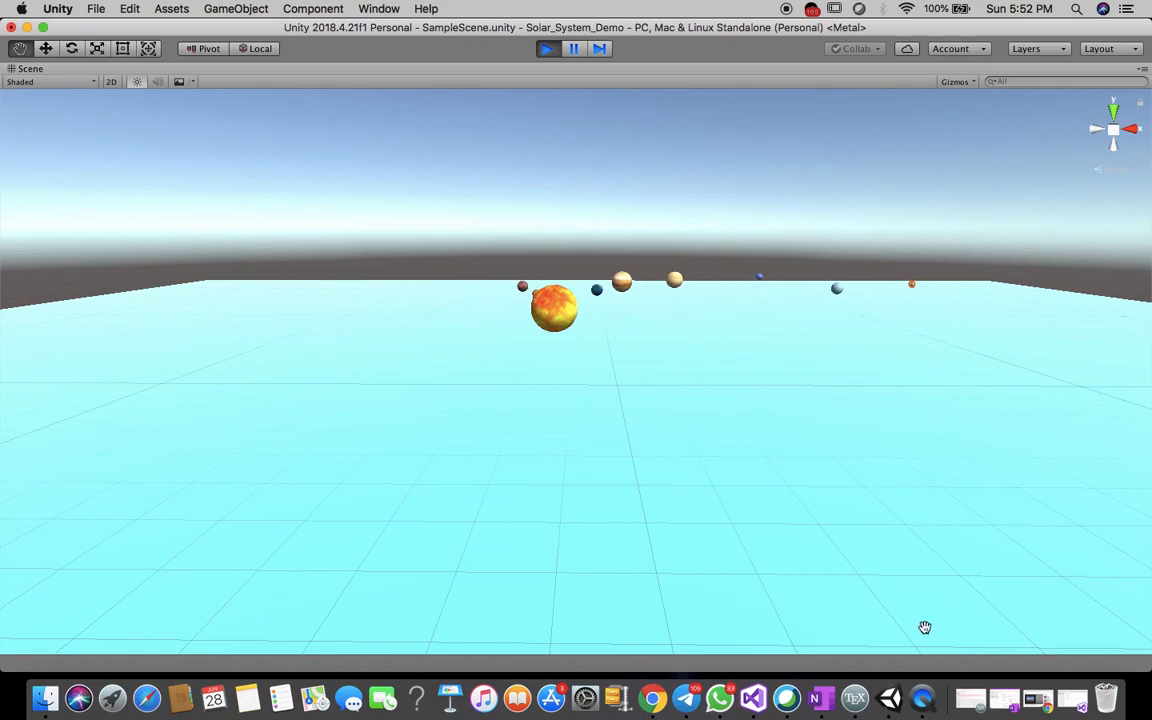
right_click(926, 704)
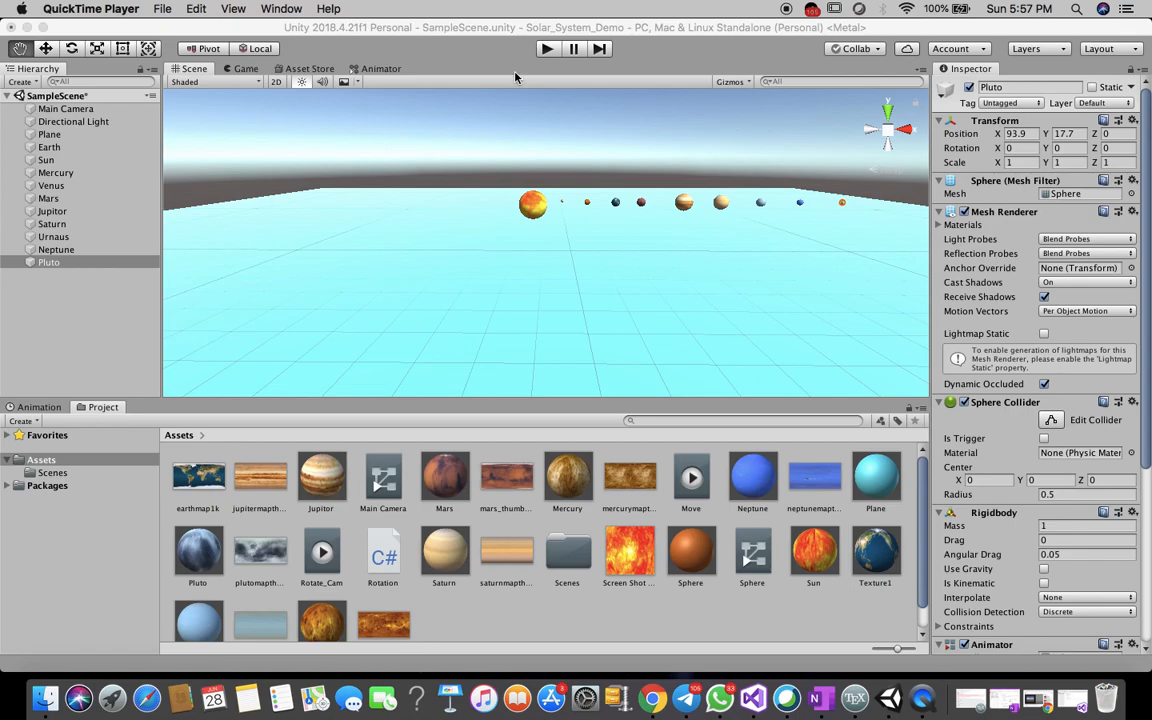
click(547, 50)
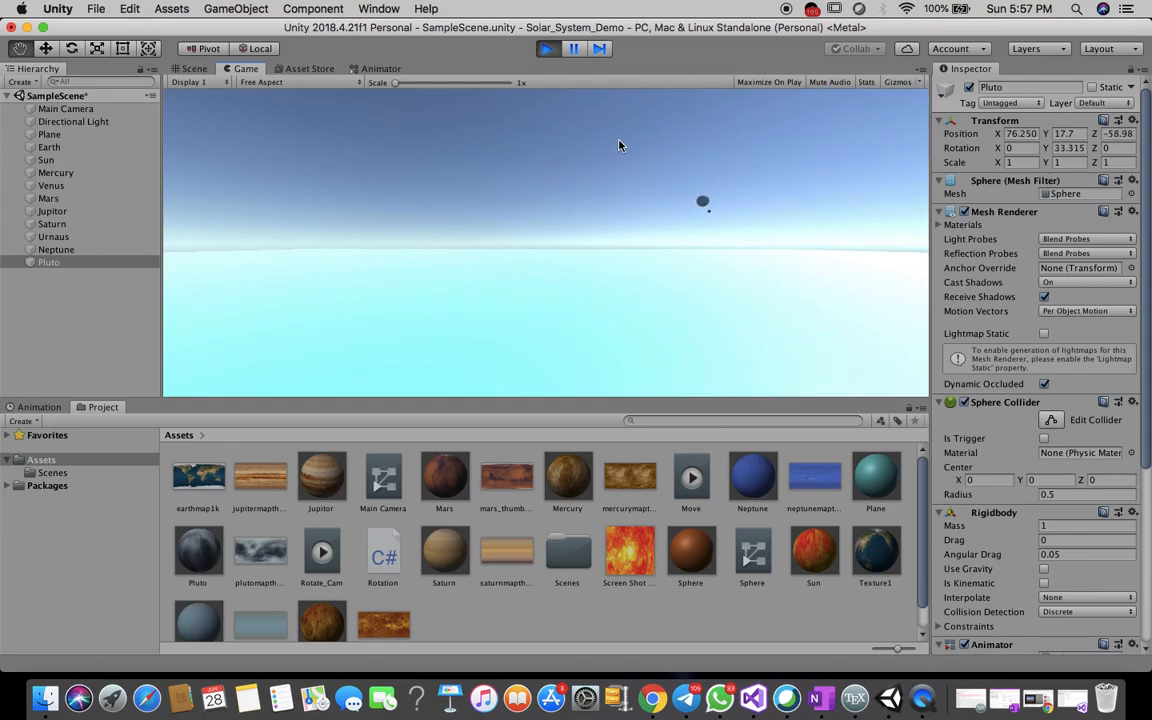
click(547, 48)
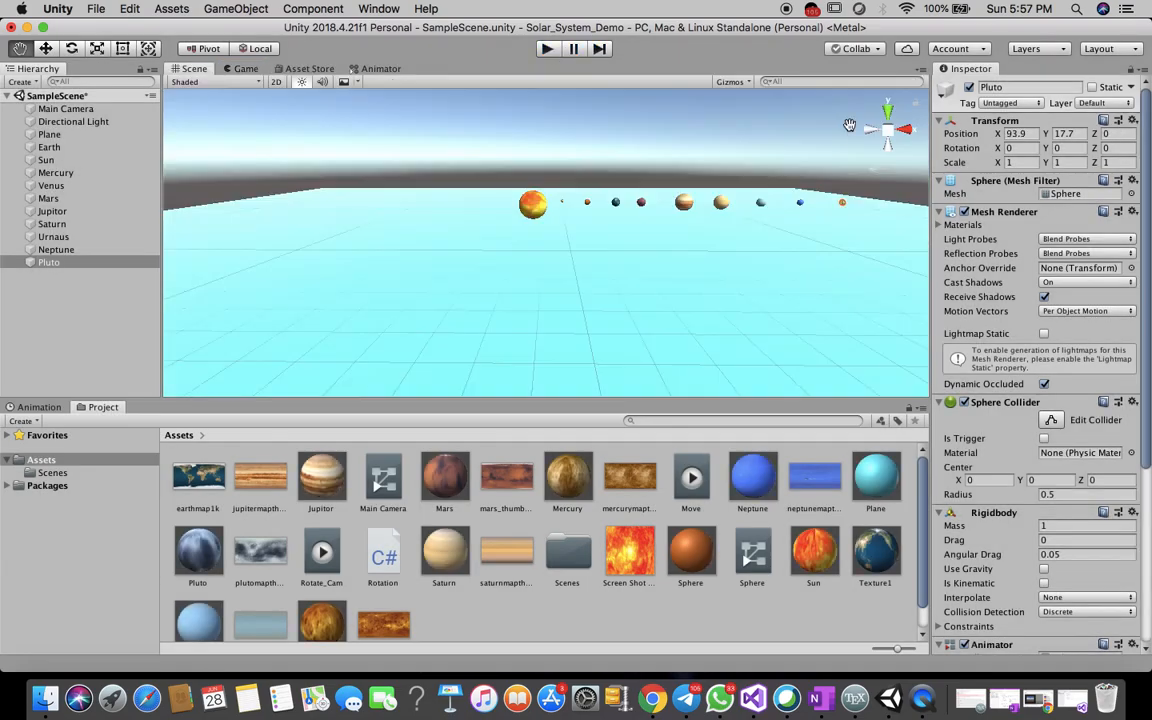
click(920, 70)
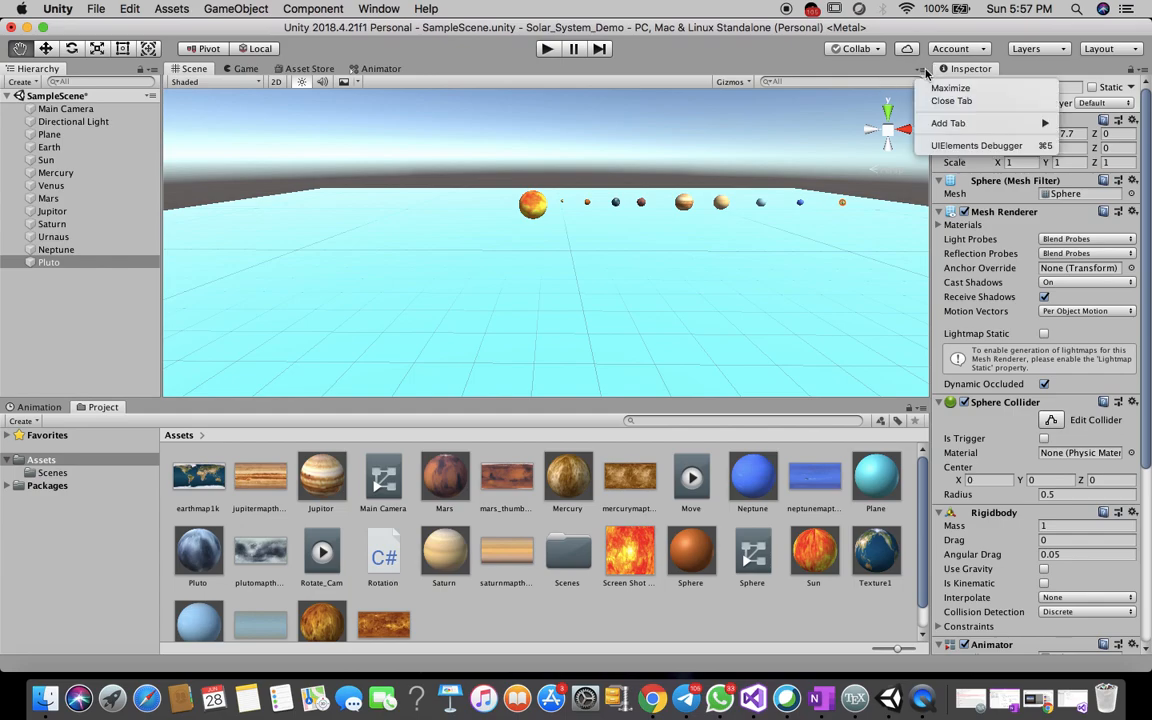
click(790, 132)
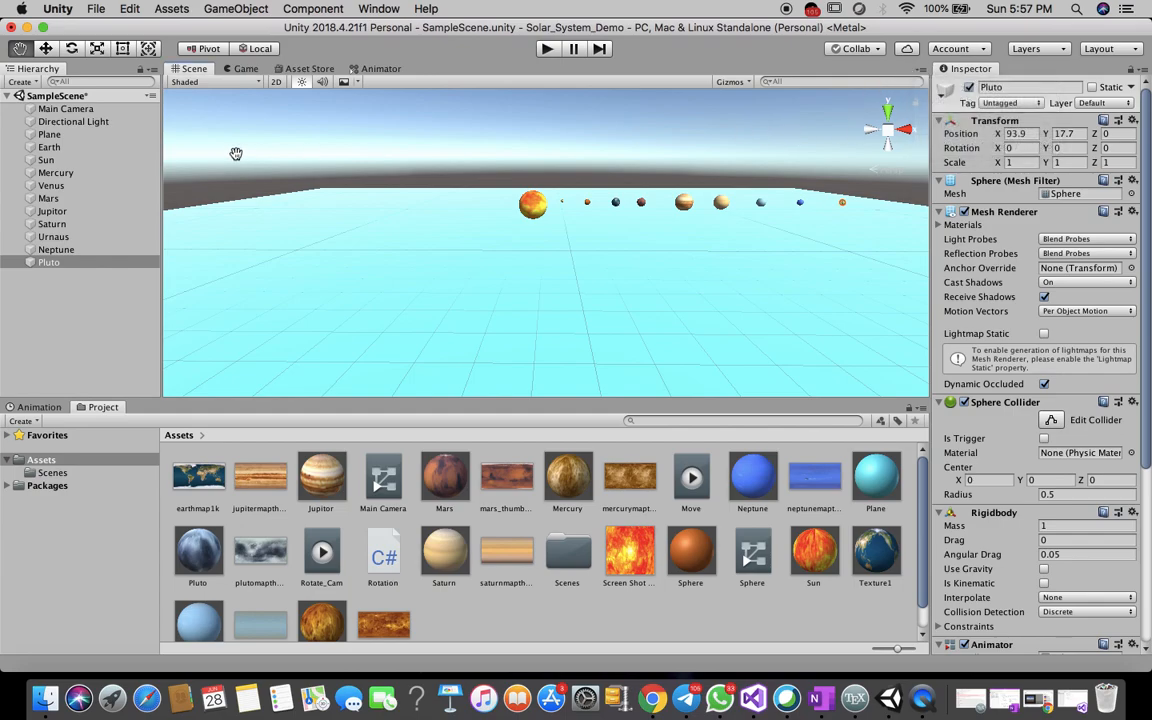
Open the project's Build Settings and select Android as the platform.
click(93, 8)
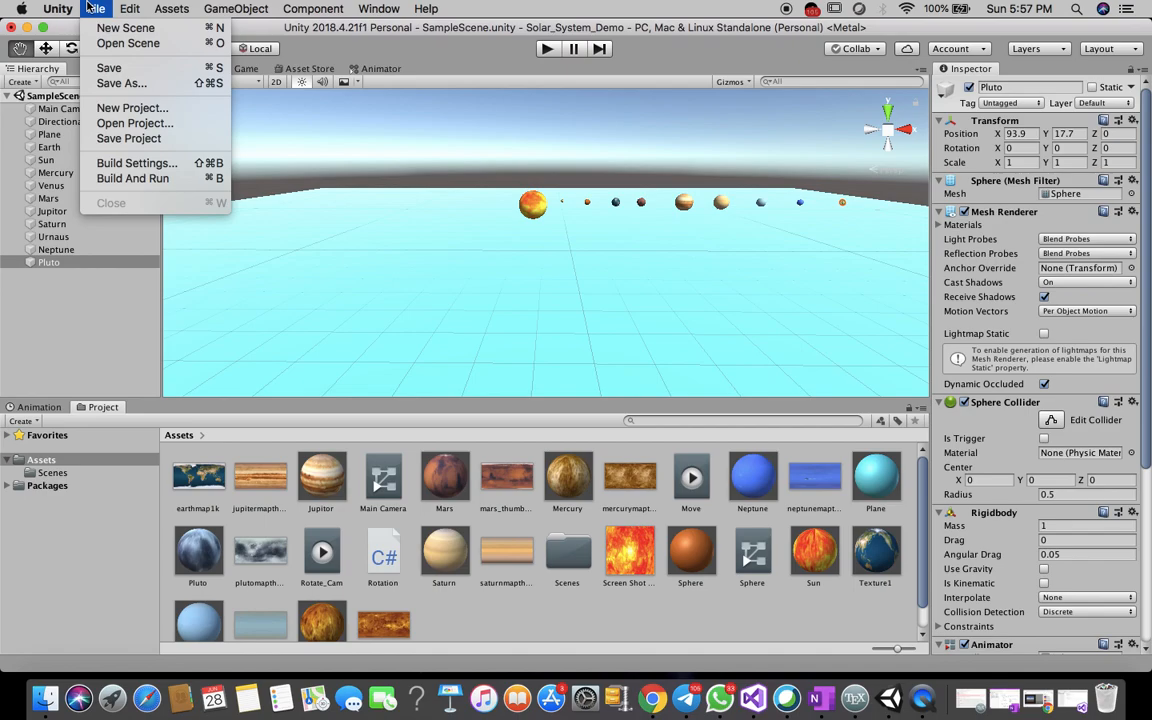
click(137, 166)
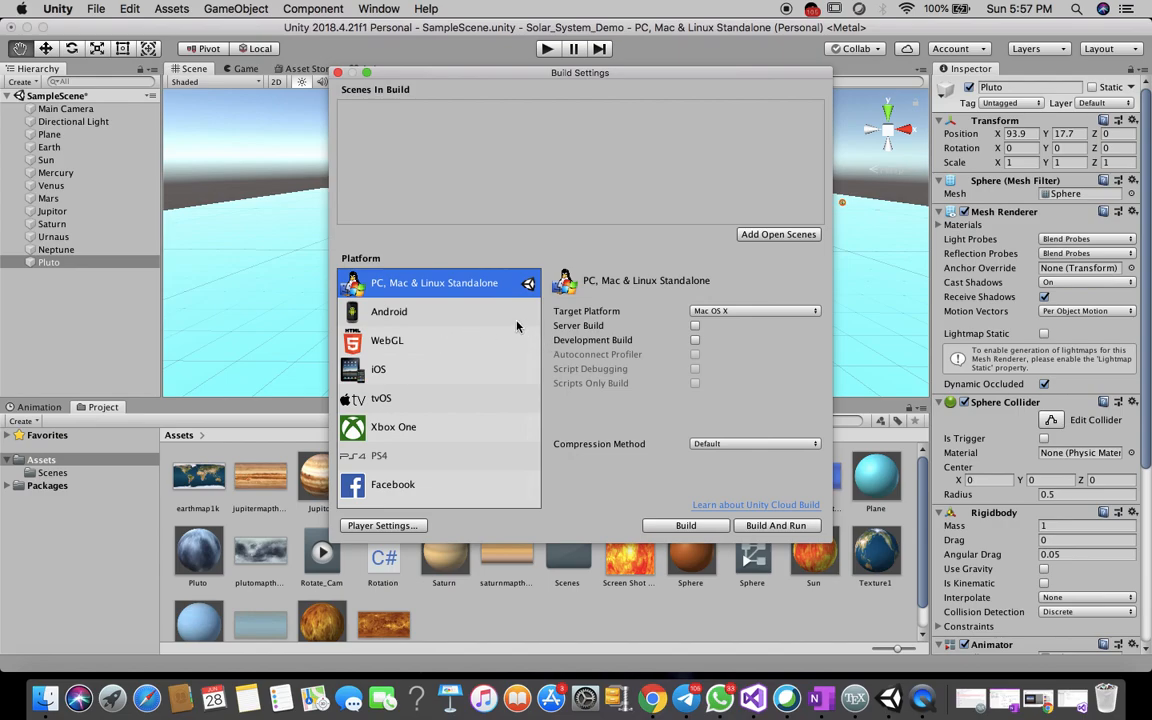
click(446, 316)
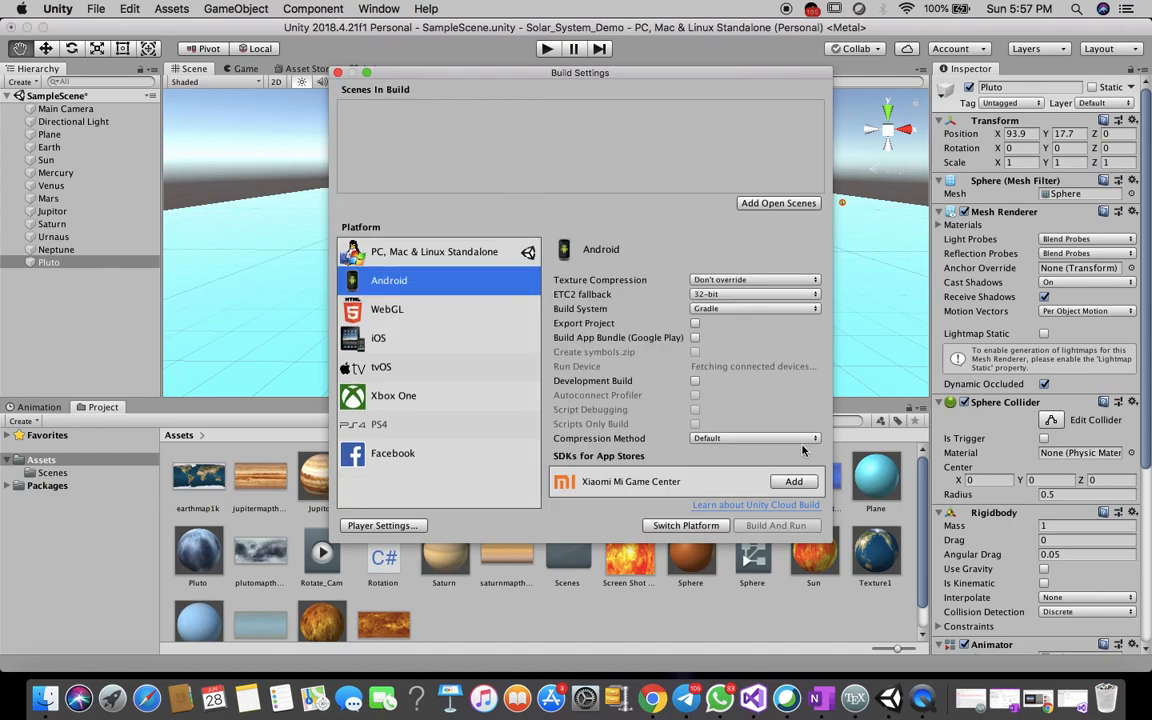
Switch to Chrome and review the Google VR quickstart for Unity with Android, from requirements to build steps, and return to Unity.
click(651, 698)
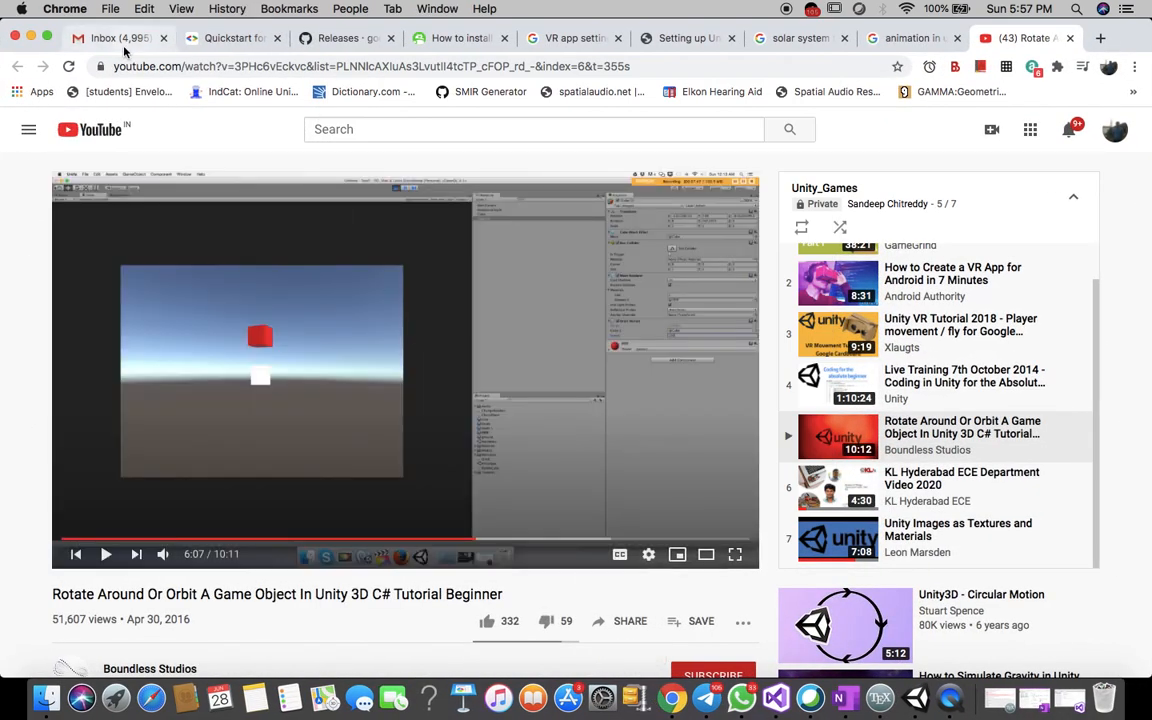
click(121, 40)
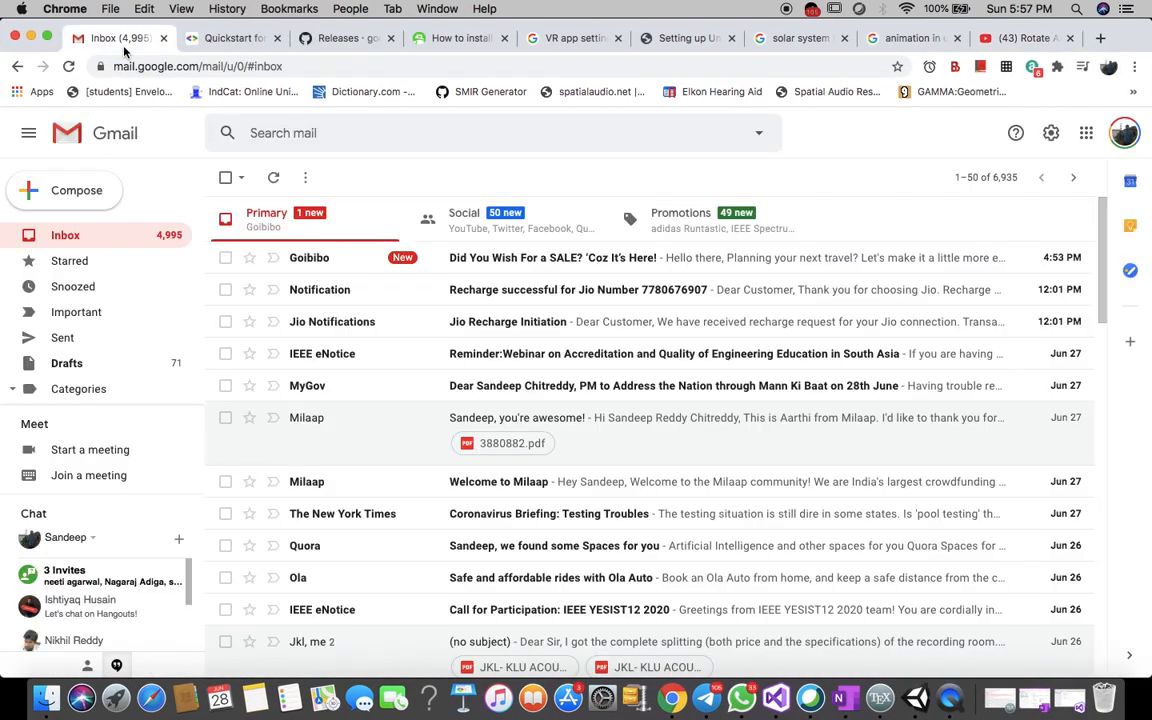
click(222, 39)
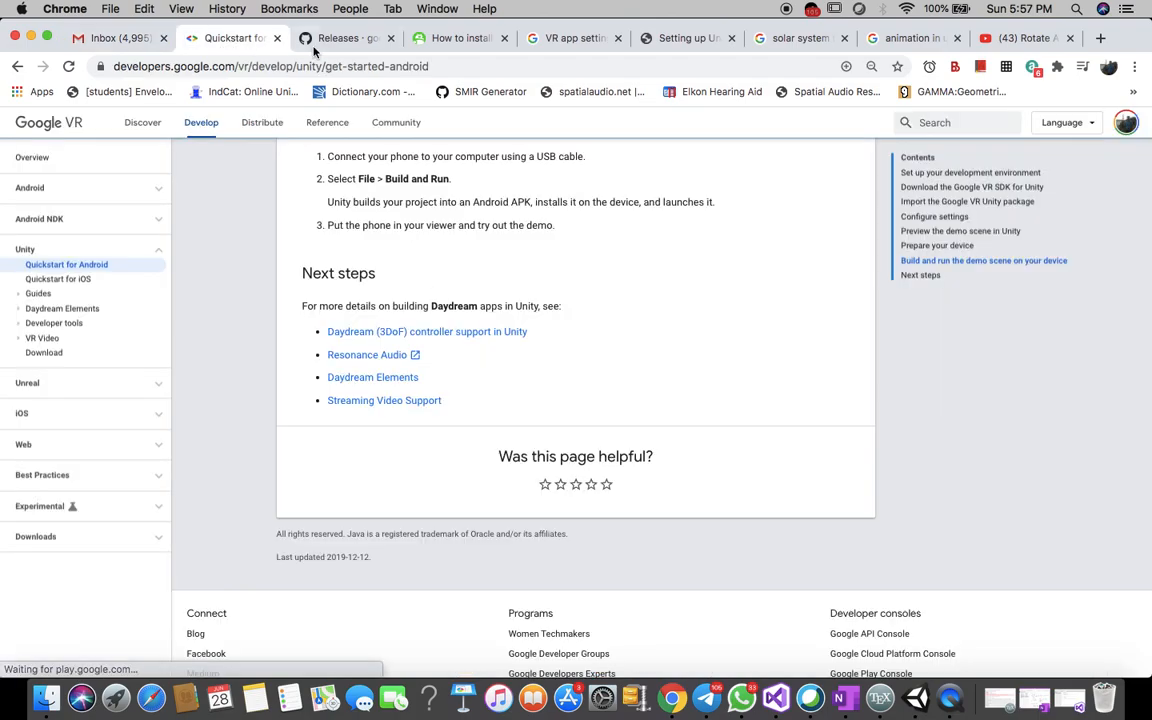
scroll(350, 323, up, 10)
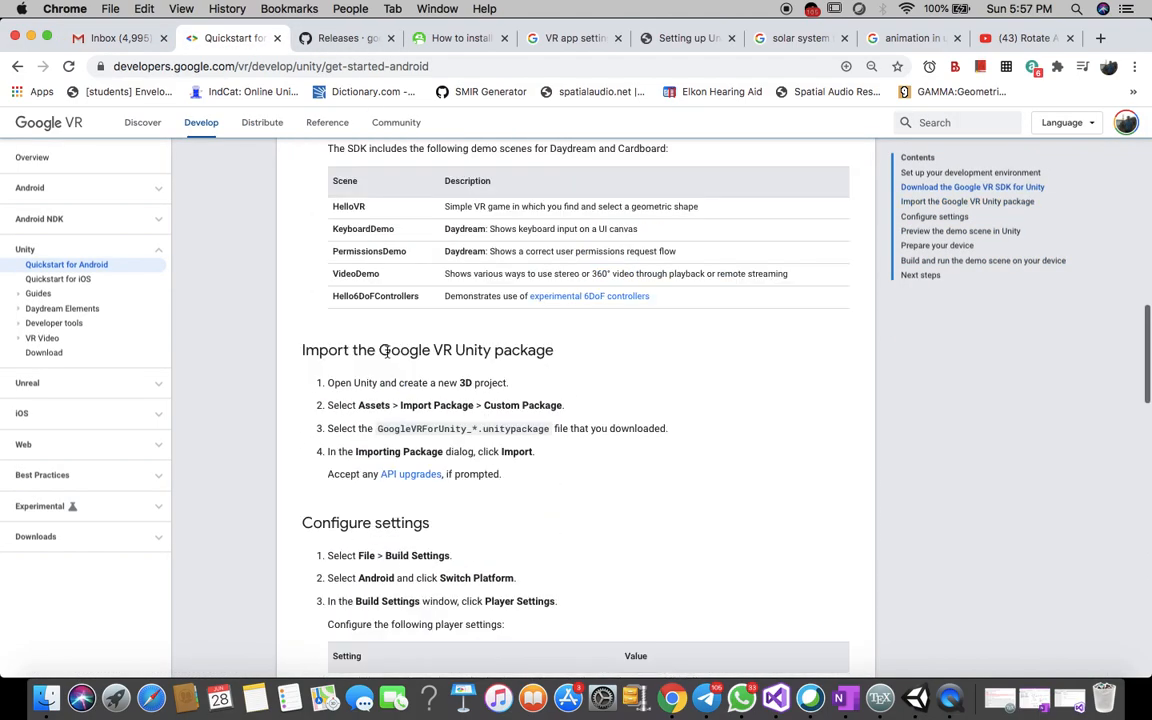
scroll(386, 351, up, 10)
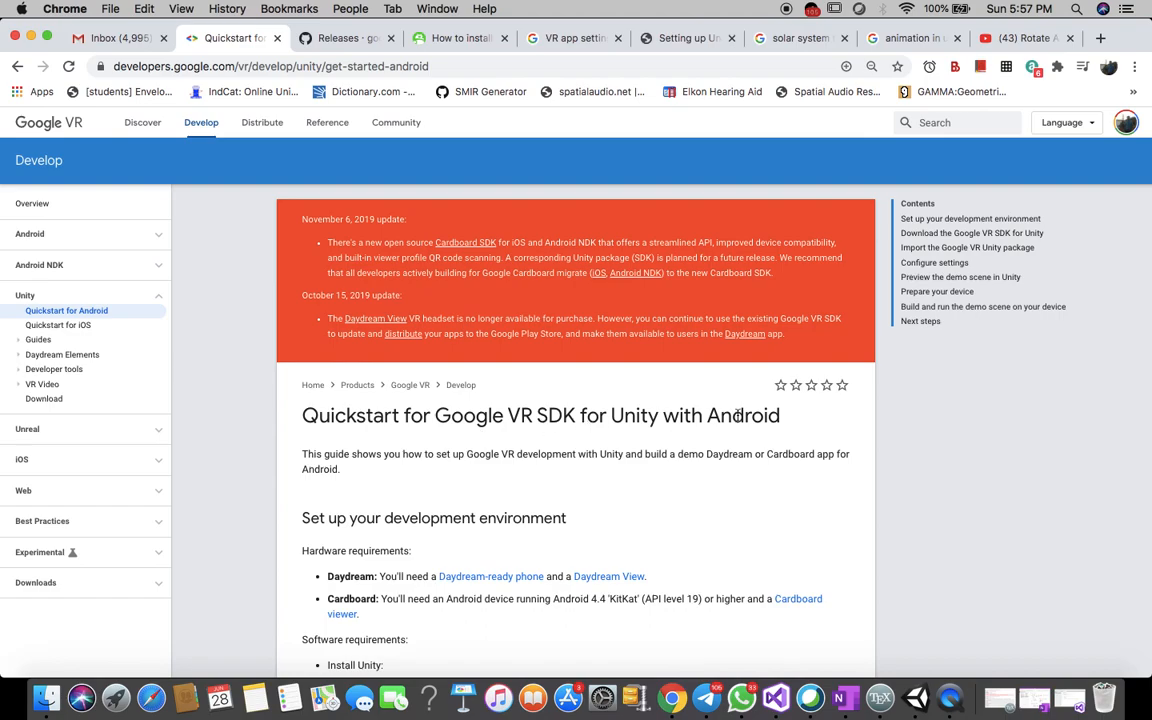
scroll(696, 547, down, 6)
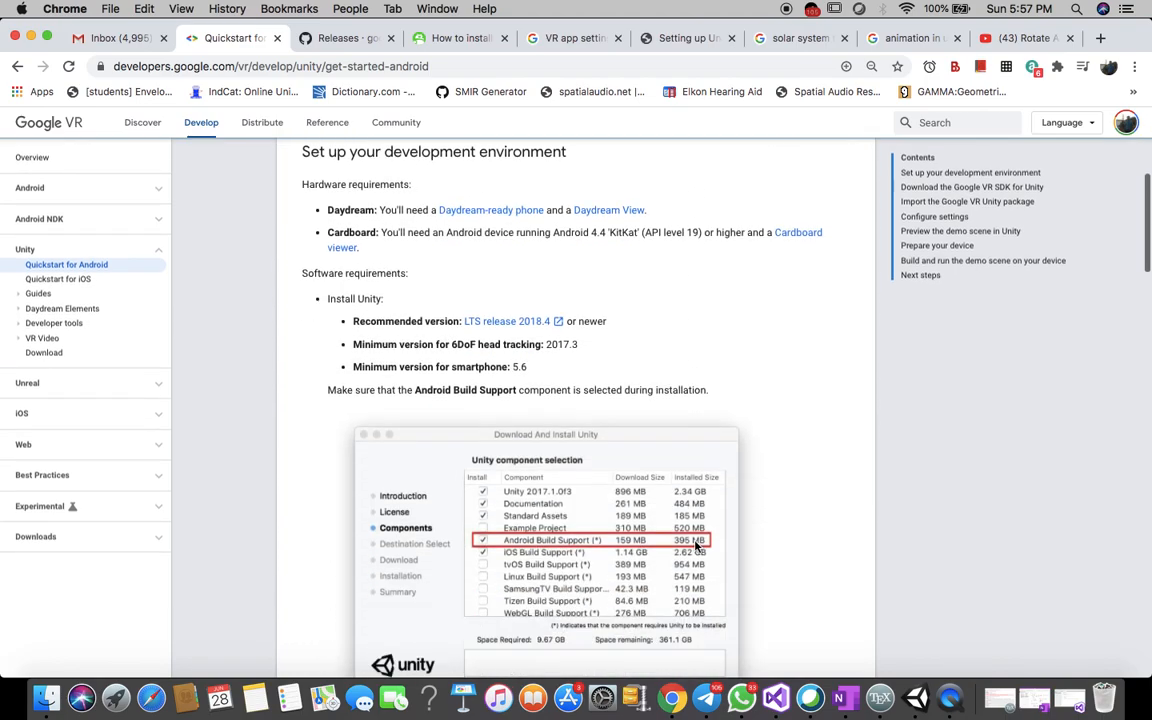
scroll(696, 547, down, 15)
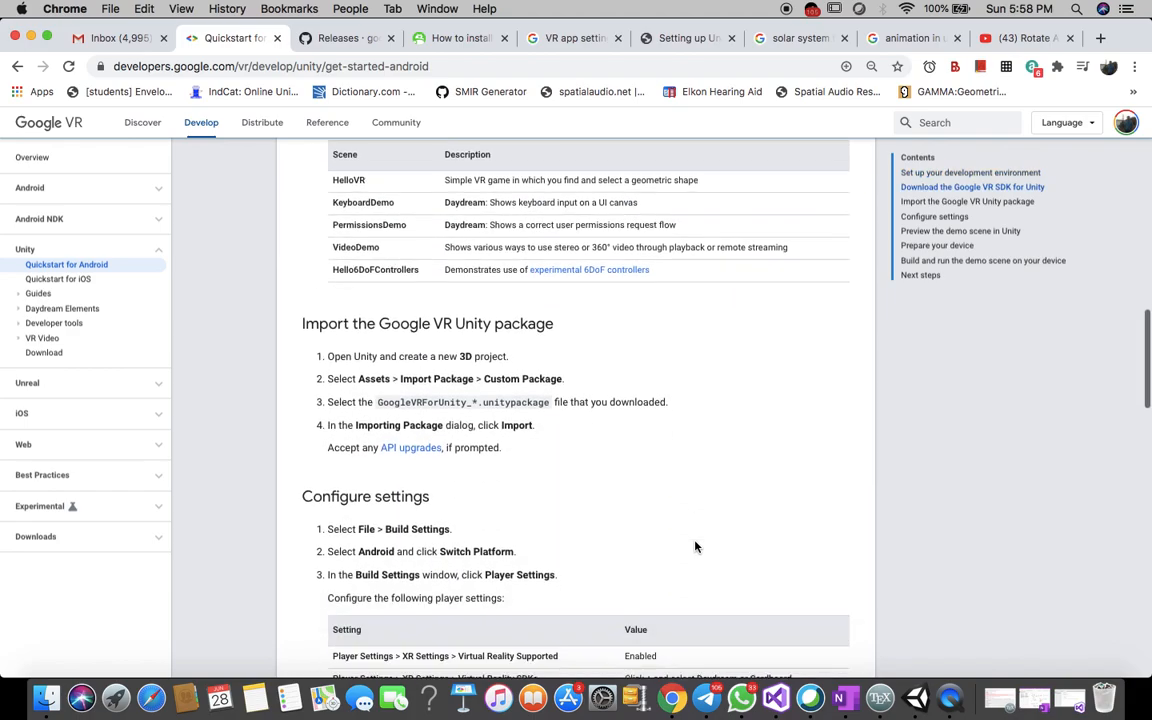
scroll(696, 547, down, 5)
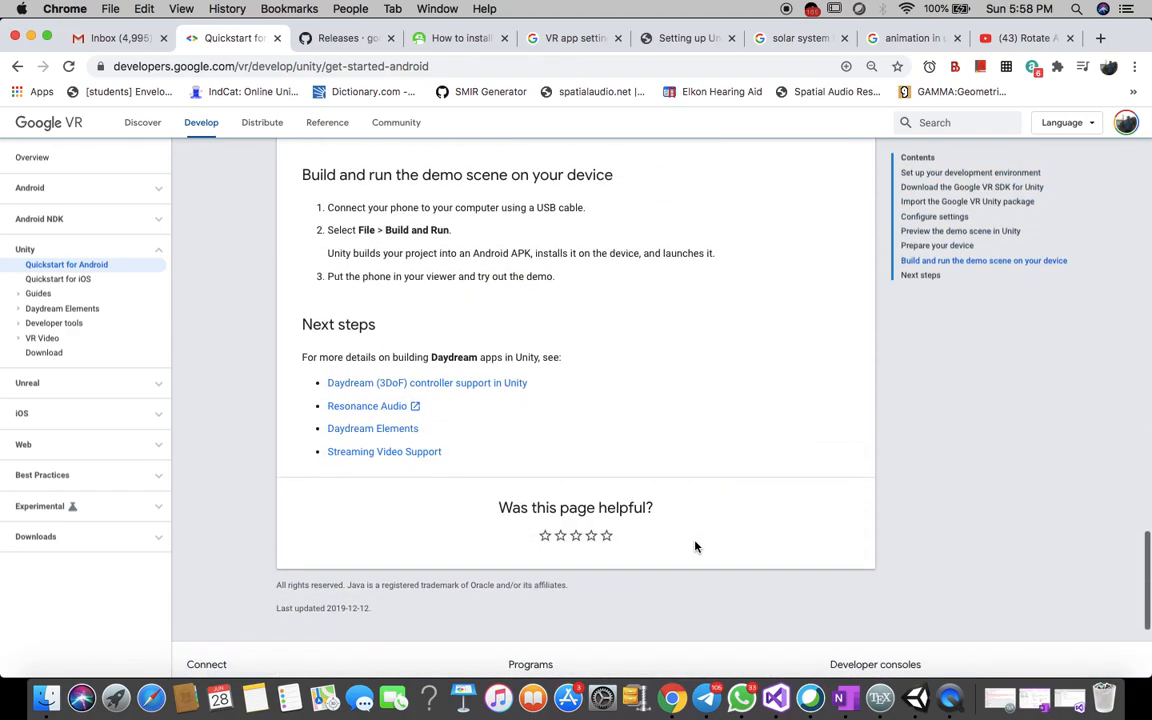
click(31, 37)
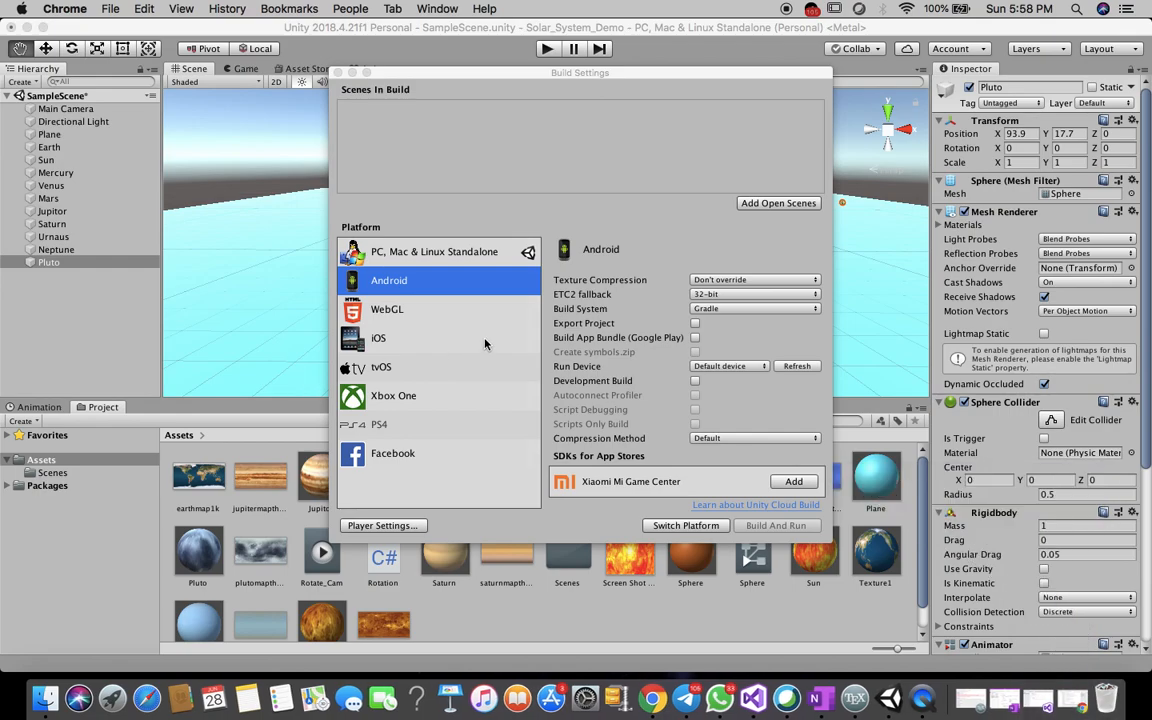
Open the Player Settings for Android and set the company name to Tseek.
click(409, 528)
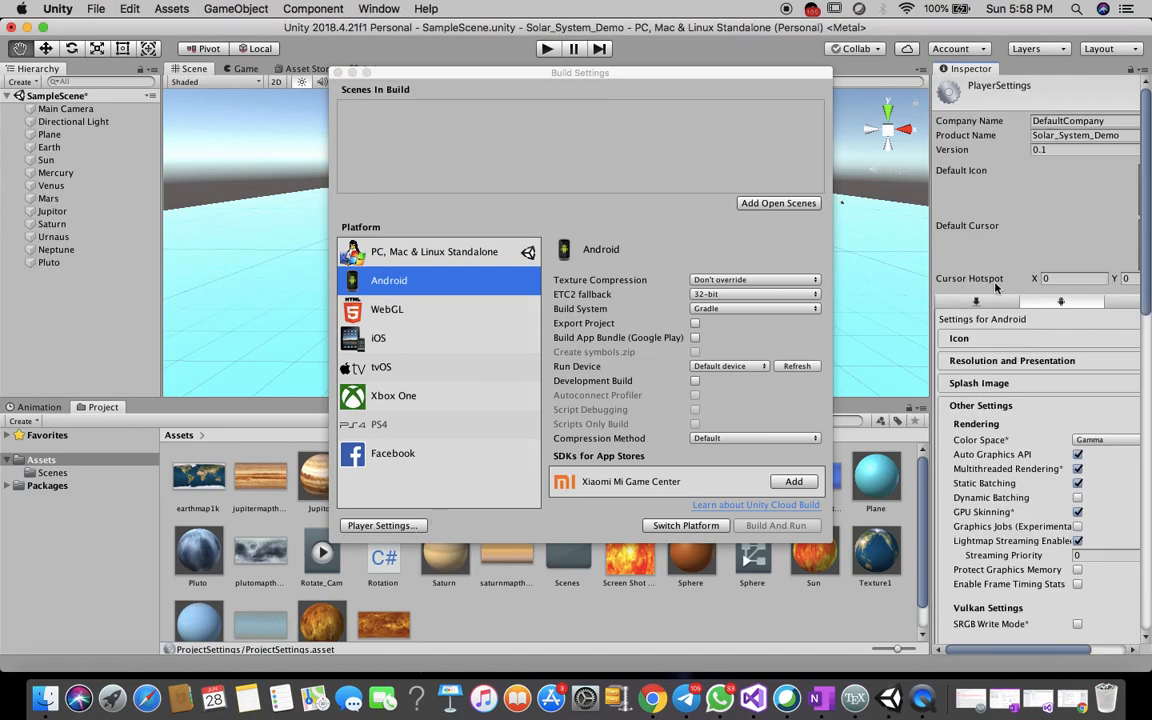
click(1101, 120)
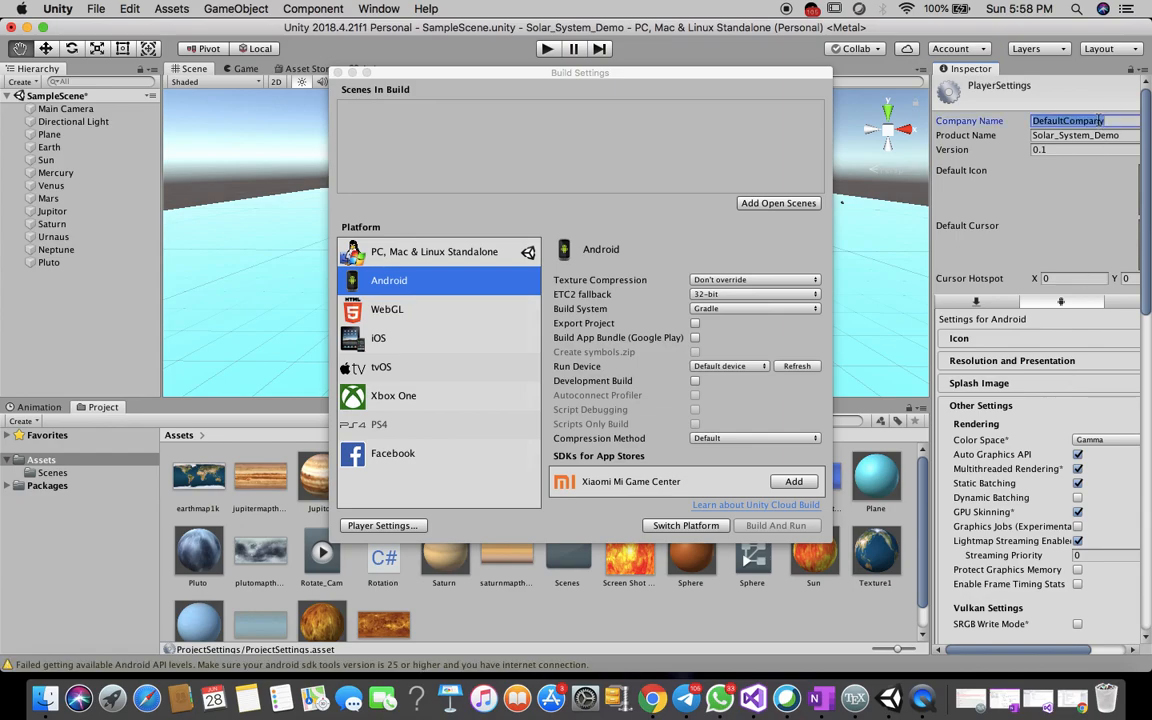
text(Tseek)
Set the Android package name to com.Tseek.Solar_System and the minimum API level to Android 5.1 'Lollipop' (API level 22).
scroll(968, 252, down, 6)
scroll(1059, 432, down, 1)
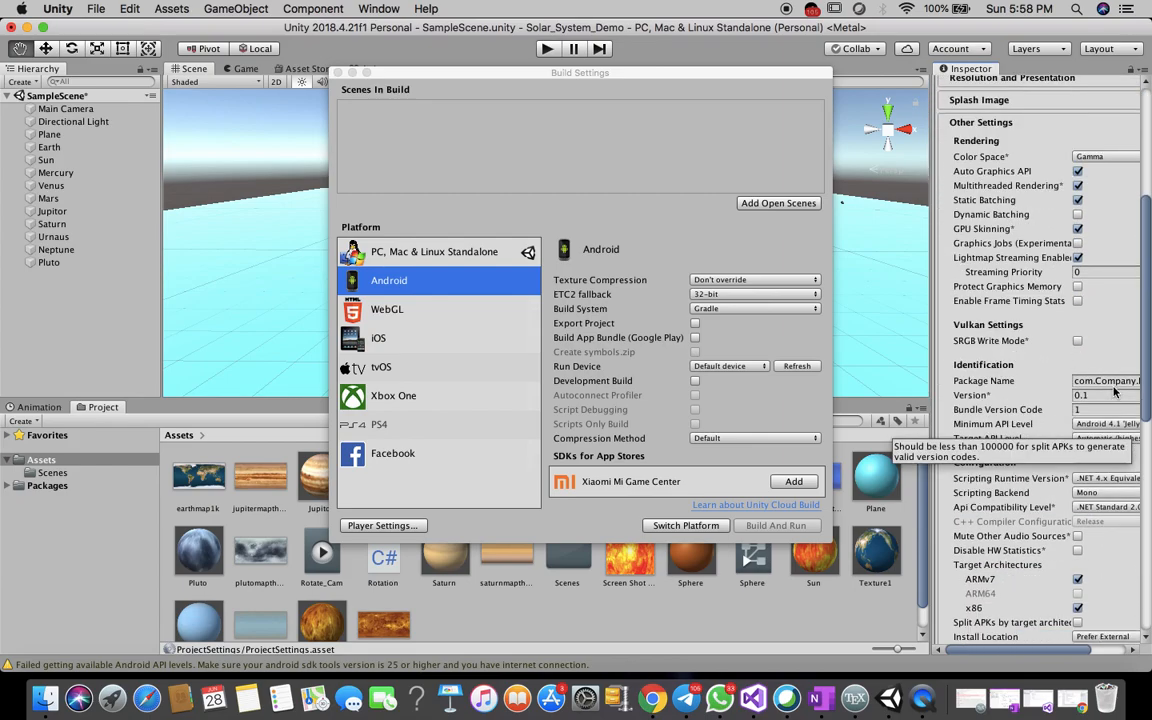
click(1119, 381)
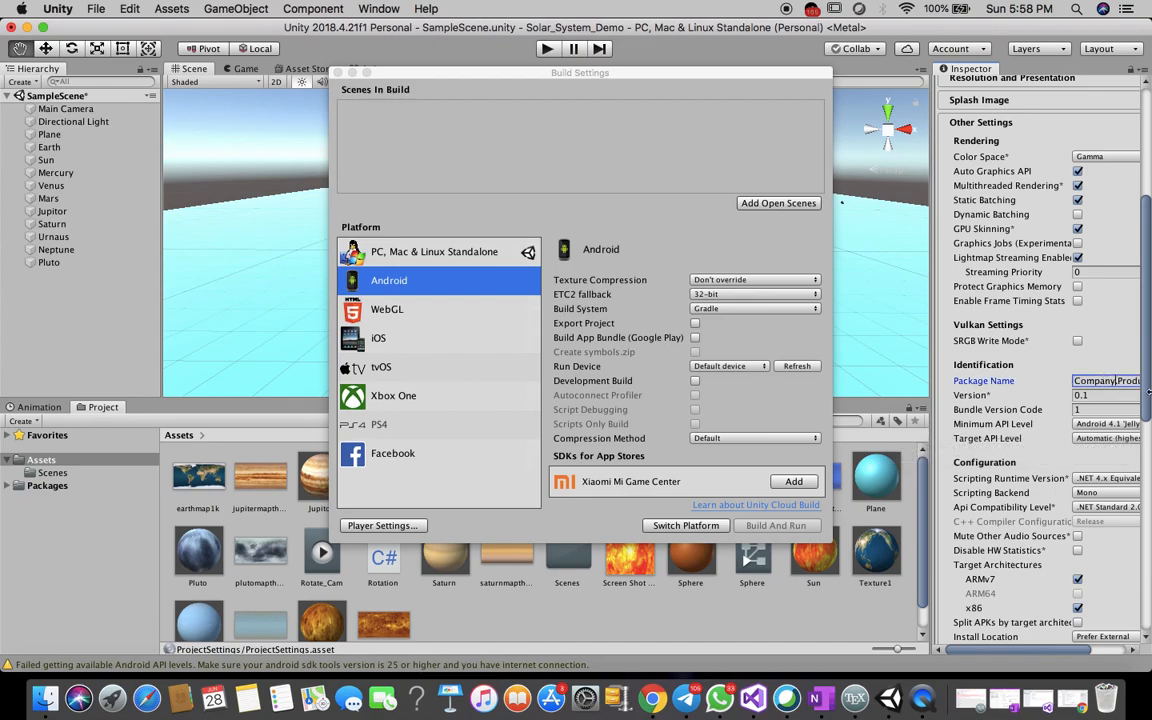
key(BackSpace)
key(BackSpace)
key(BackSpace)
key(BackSpace)
key(BackSpace)
key(BackSpace)
key(BackSpace)
text(com.Tseek)
key(BackSpace)
key(BackSpace)
key(BackSpace)
key(BackSpace)
text(Solar_System)
click(1106, 425)
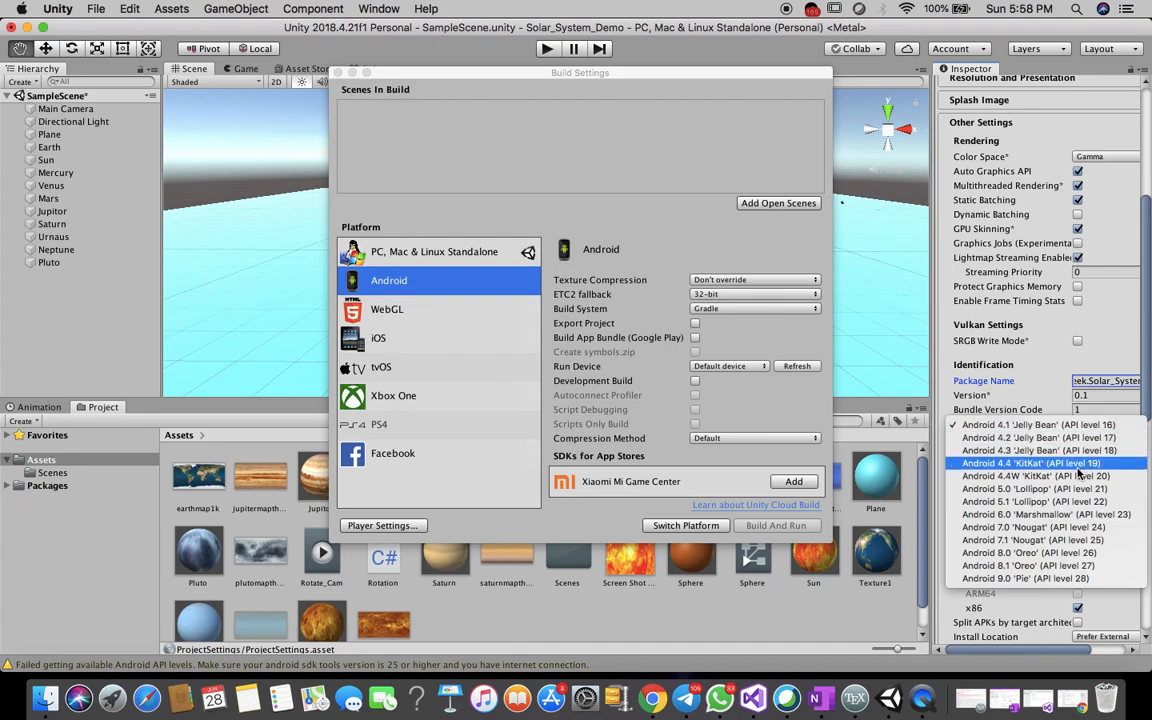
click(1068, 502)
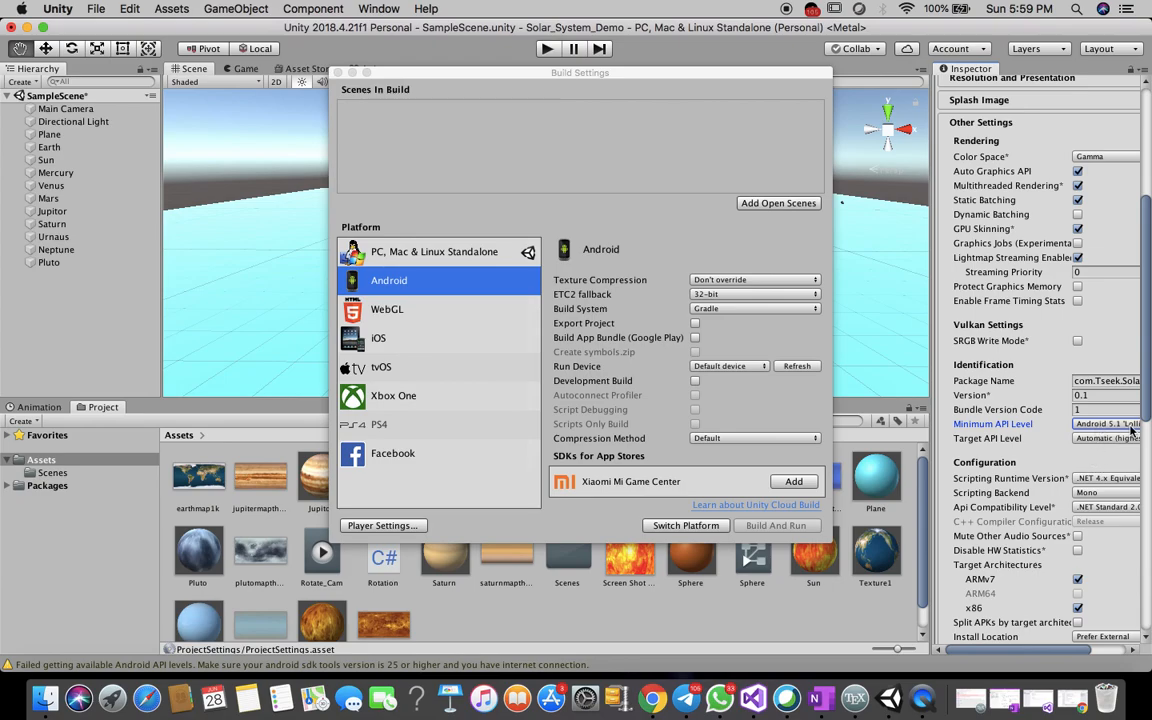
Review the remaining Android player settings, covering configuration, optimization, logging, XR and publishing options.
scroll(1102, 449, down, 2)
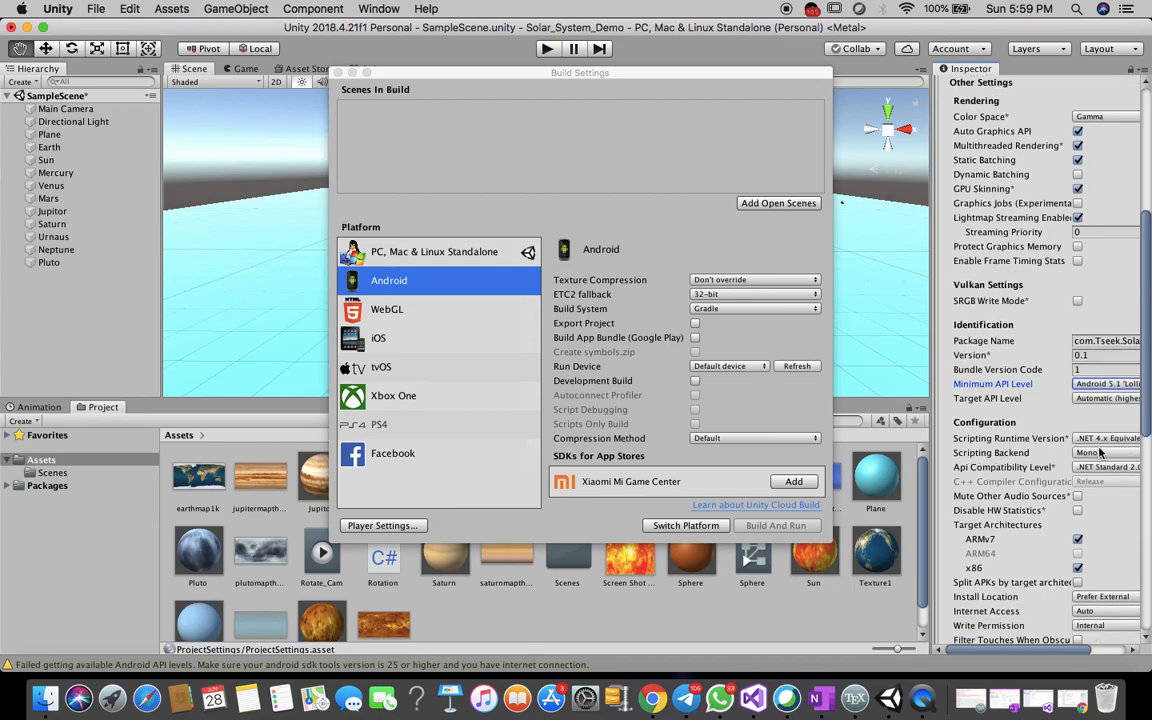
scroll(1102, 490, down, 5)
scroll(1102, 528, down, 15)
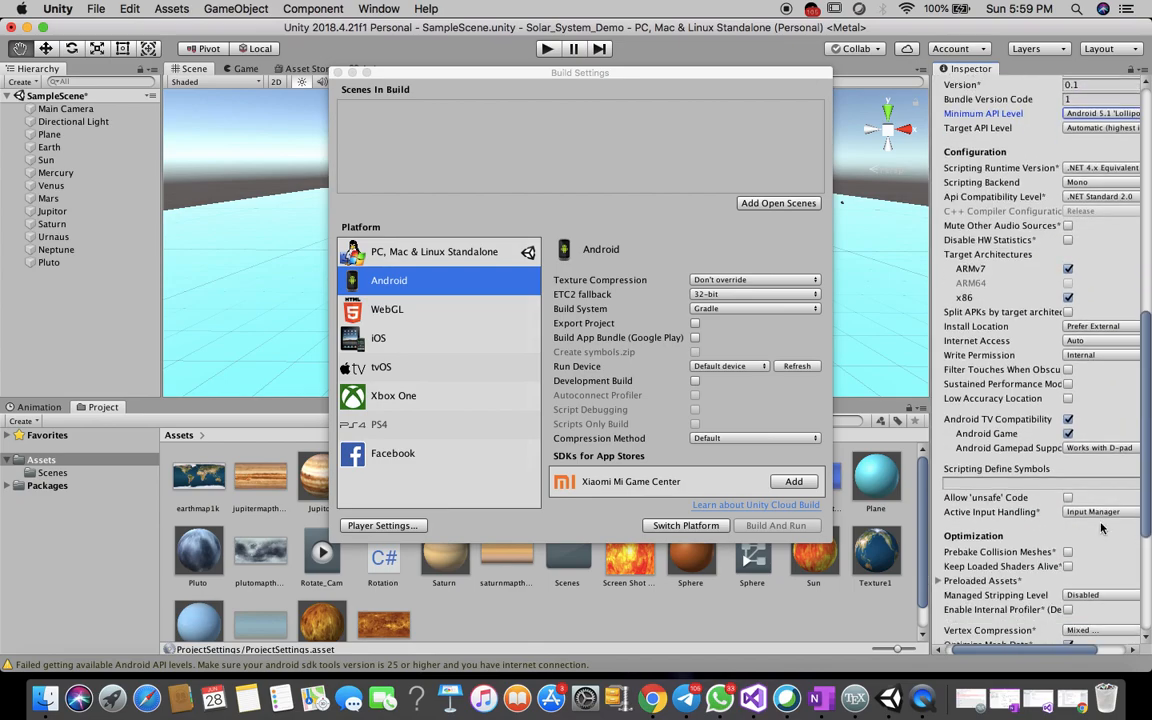
scroll(1102, 528, down, 2)
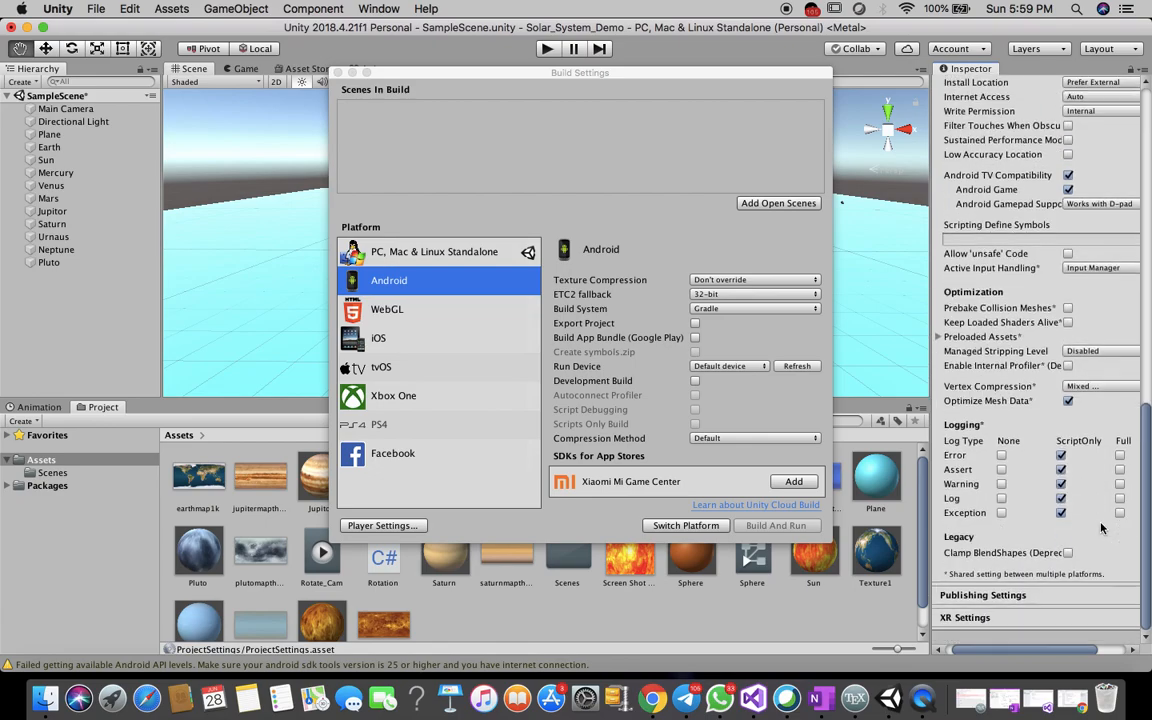
click(1016, 620)
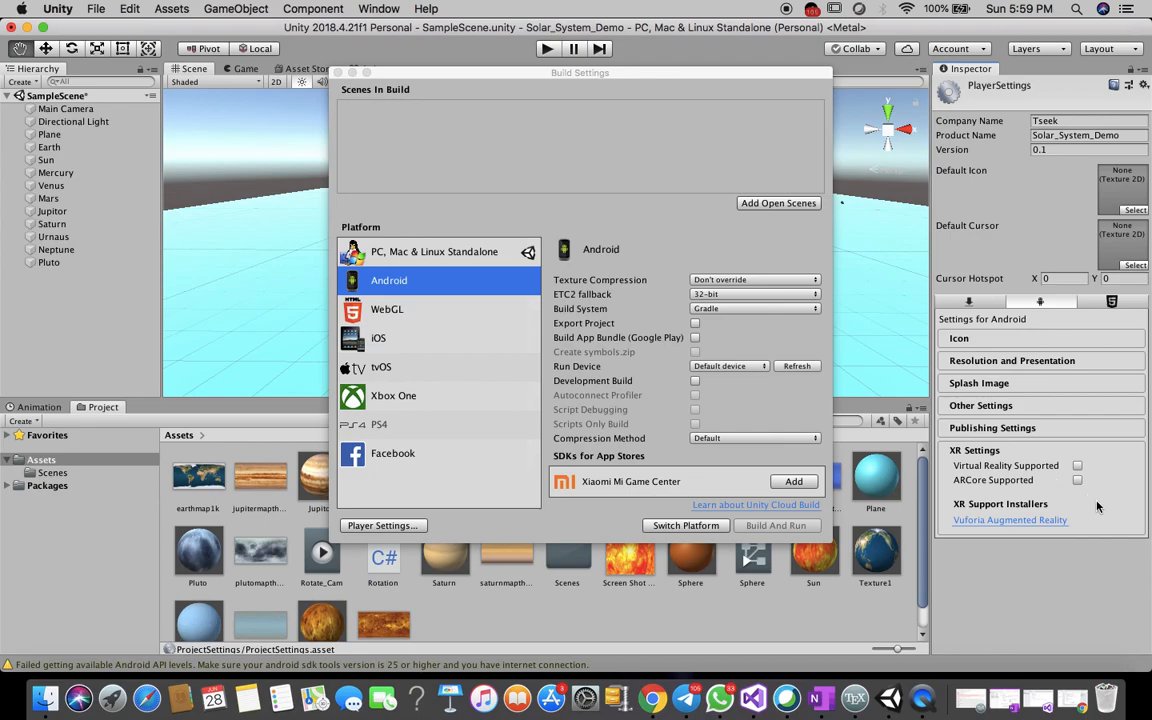
click(1062, 428)
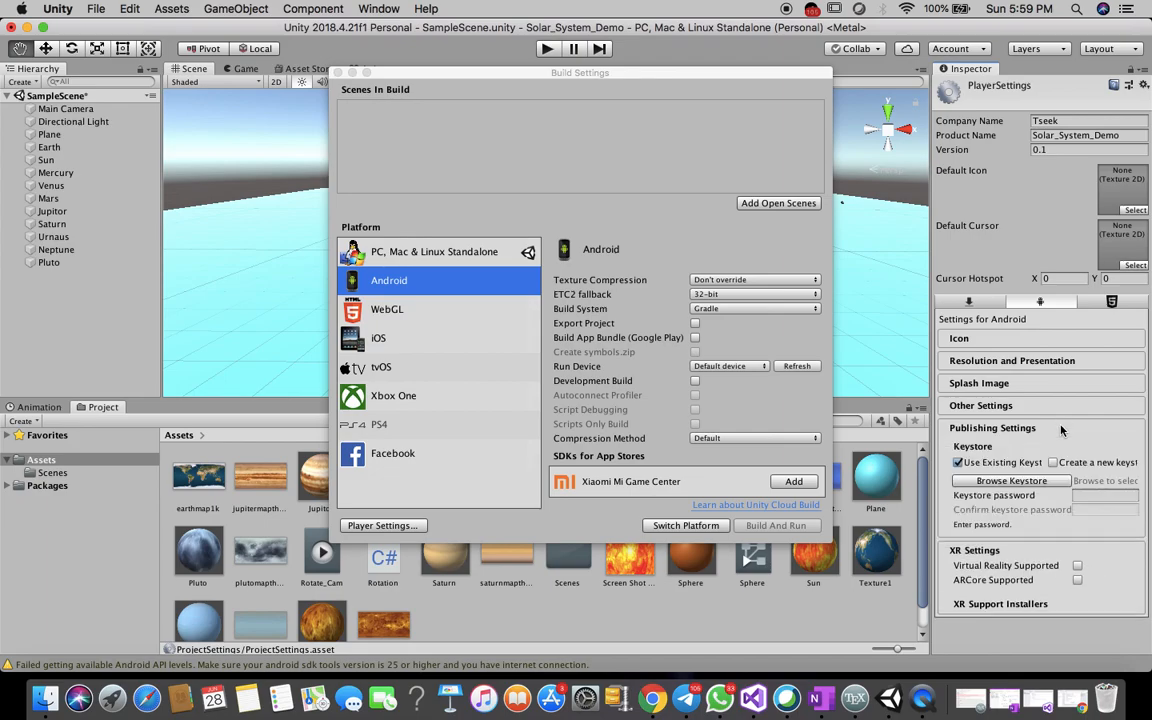
scroll(1126, 483, down, 5)
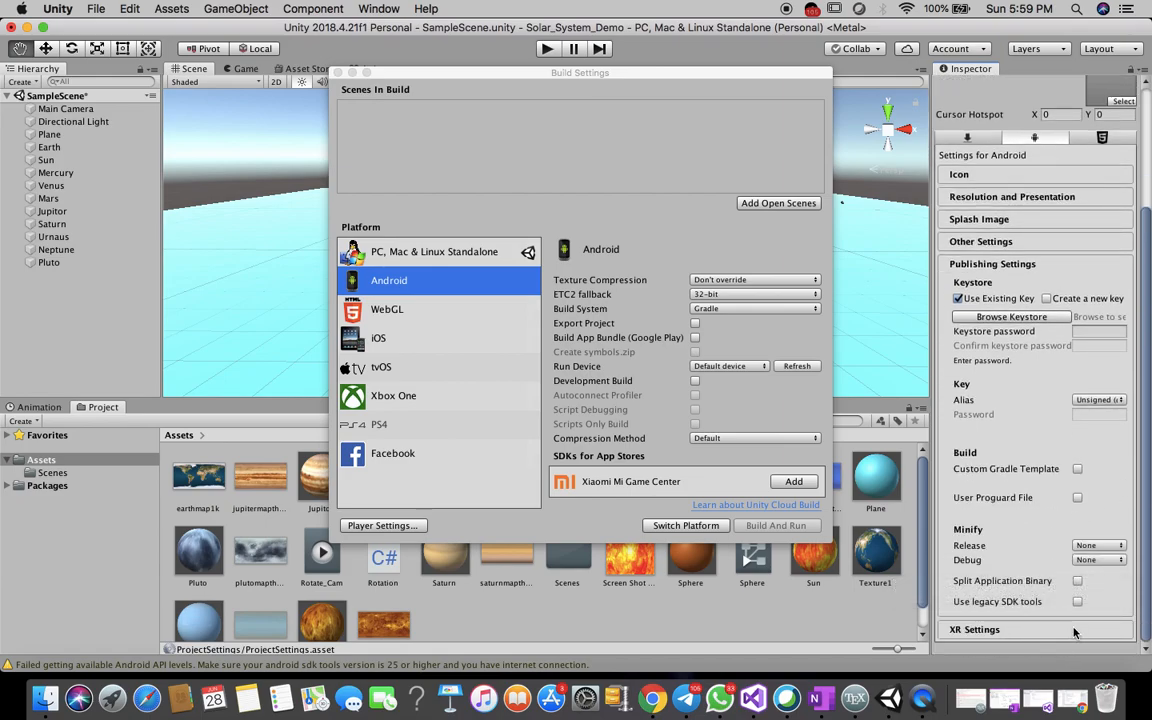
scroll(1030, 420, up, 1)
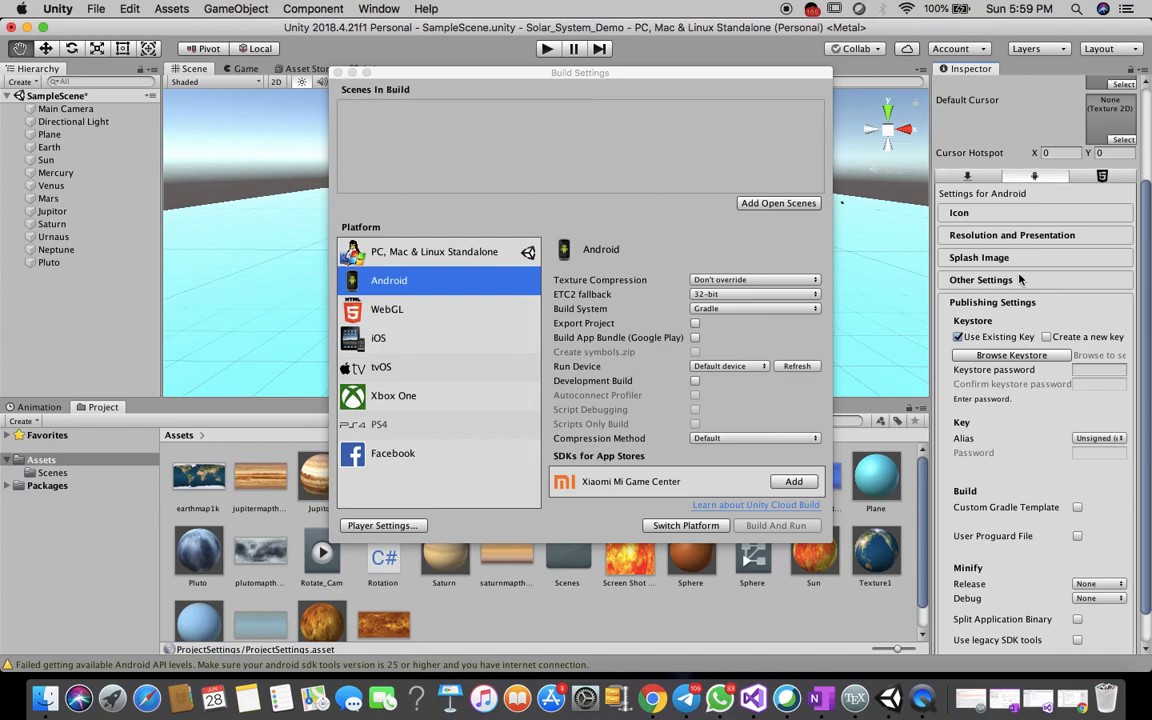
click(1020, 280)
scroll(1028, 437, down, 15)
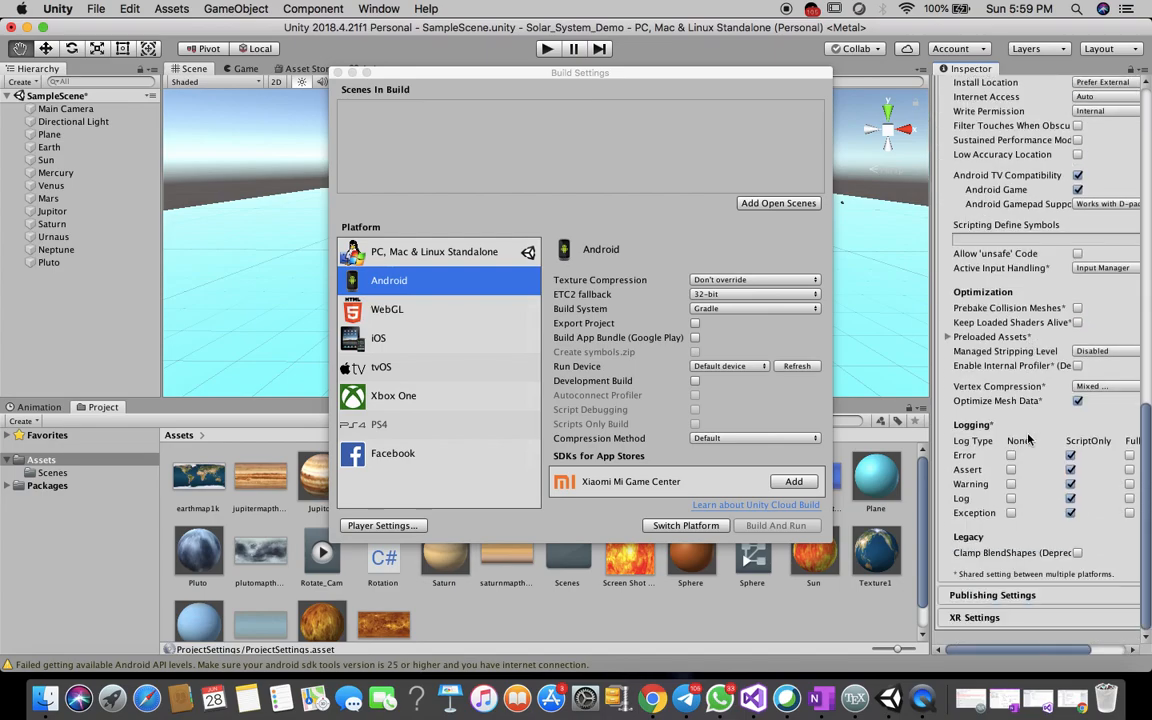
Enable virtual reality support in the Android XR settings and add Cardboard as the Virtual Reality SDK.
click(974, 617)
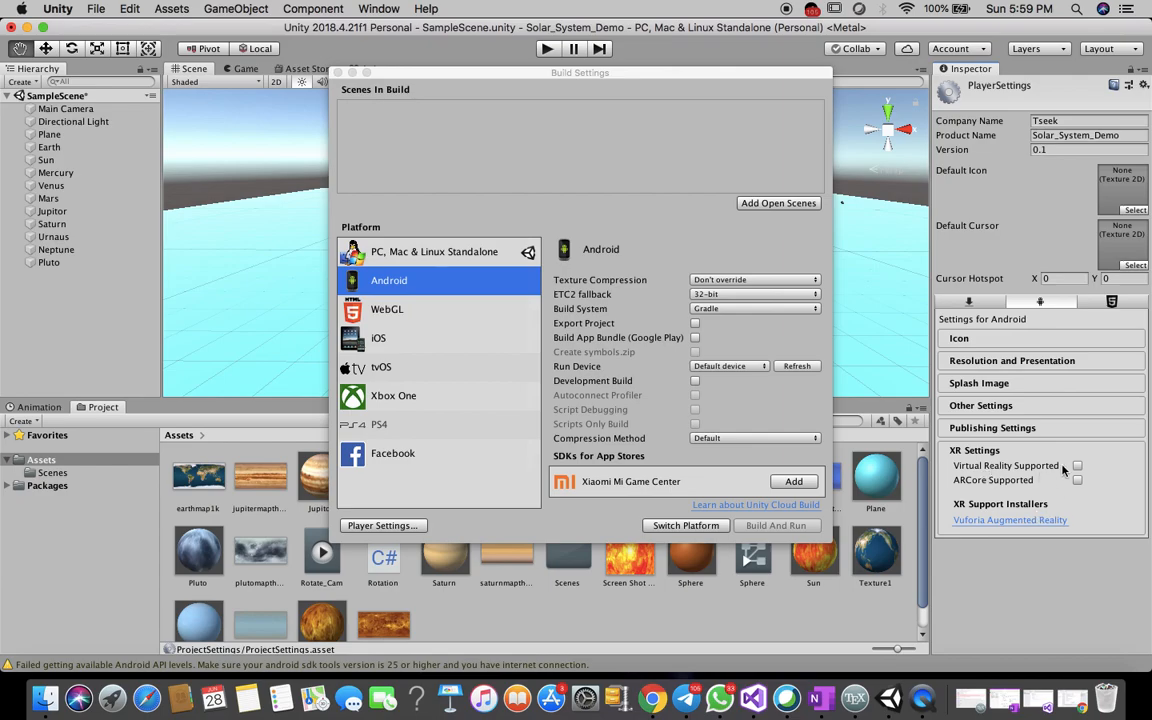
click(1077, 466)
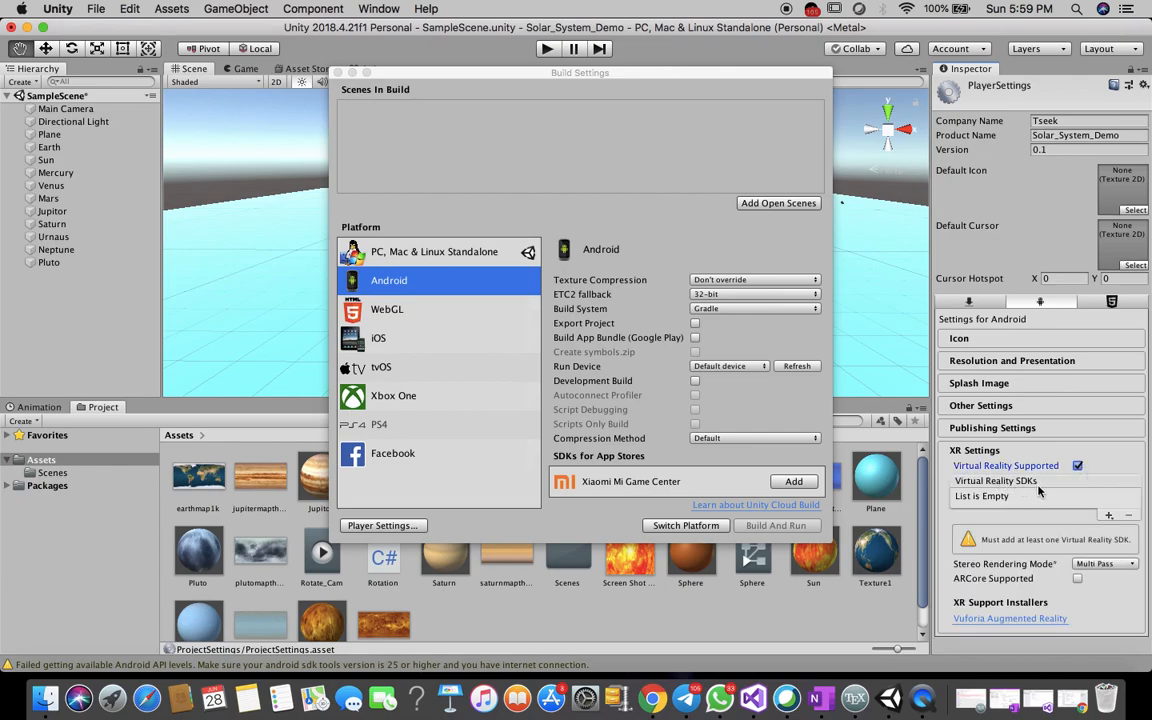
click(1109, 515)
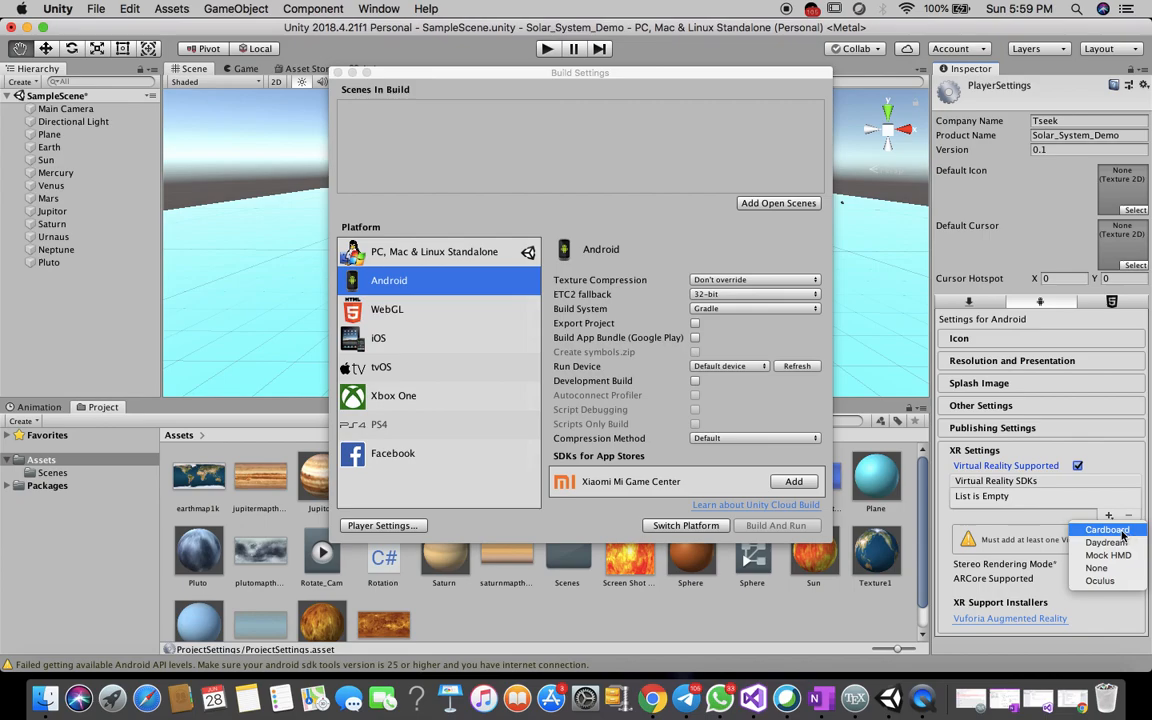
click(1108, 530)
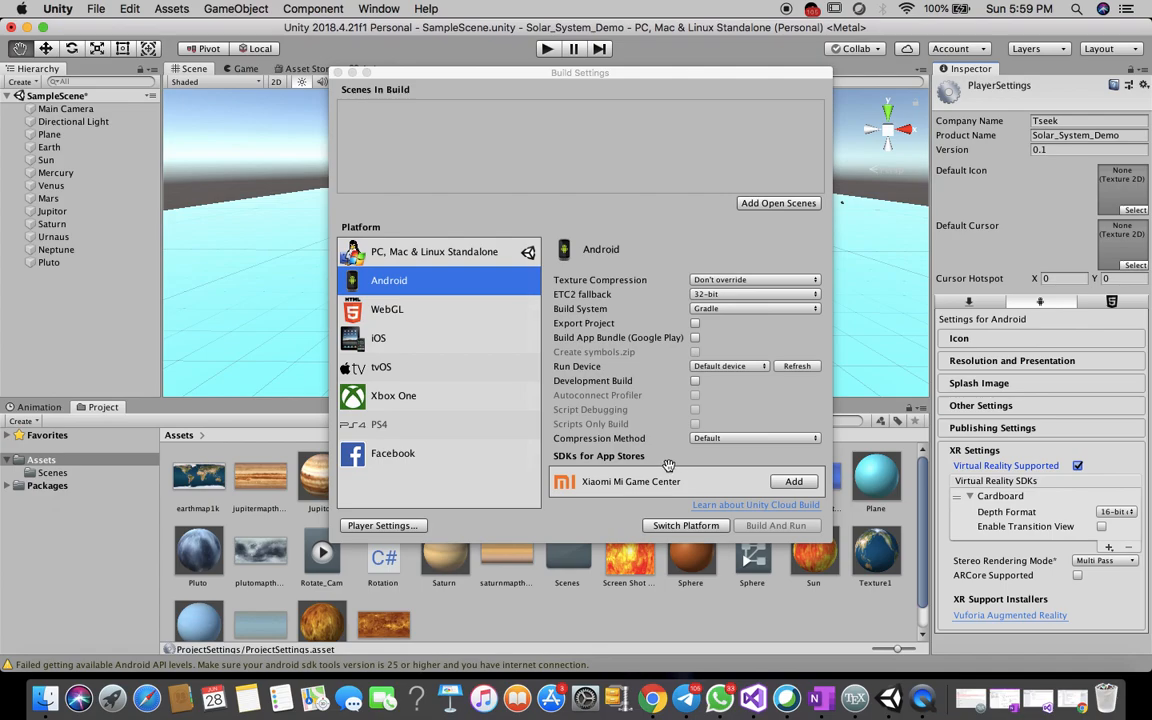
Switch the build platform to Android and build and run the project as My_Solar_System_Demo in the Solar_System_Demo folder.
click(685, 528)
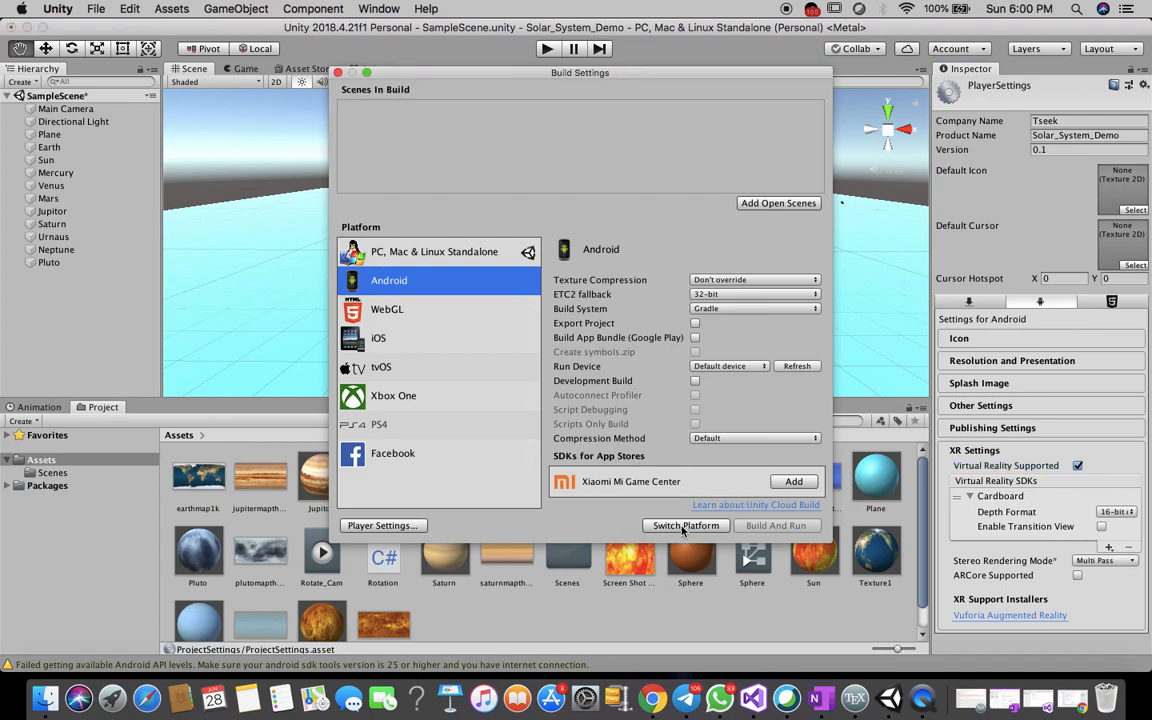
click(685, 527)
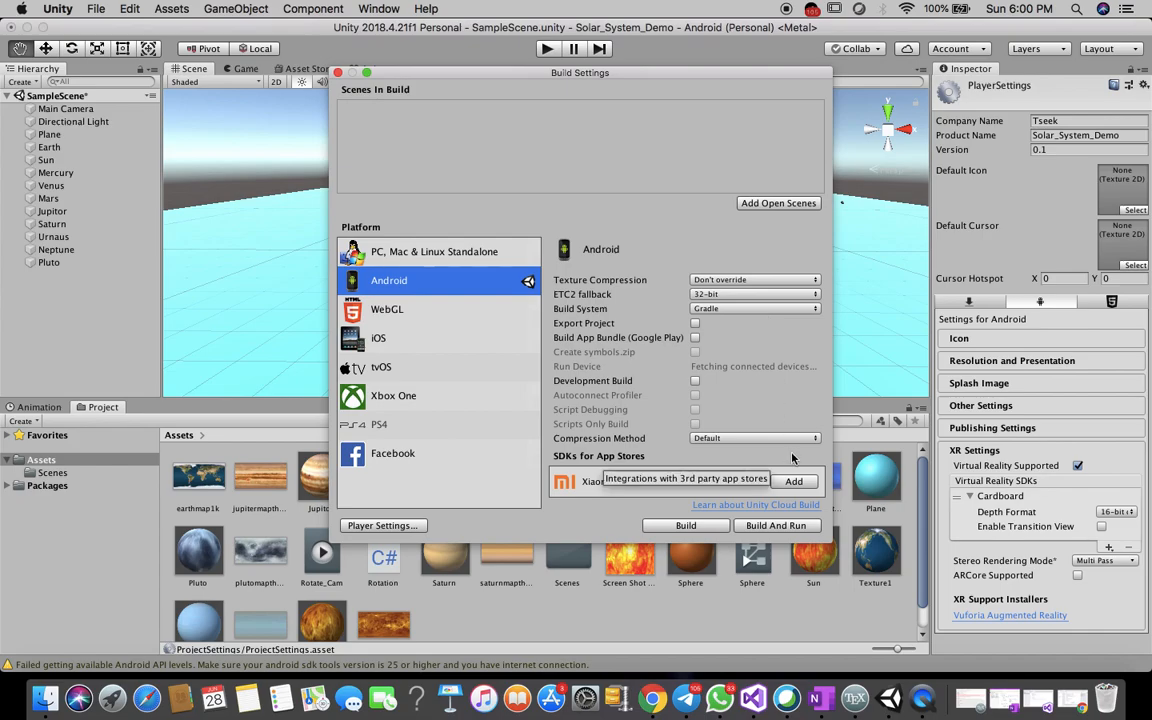
click(770, 526)
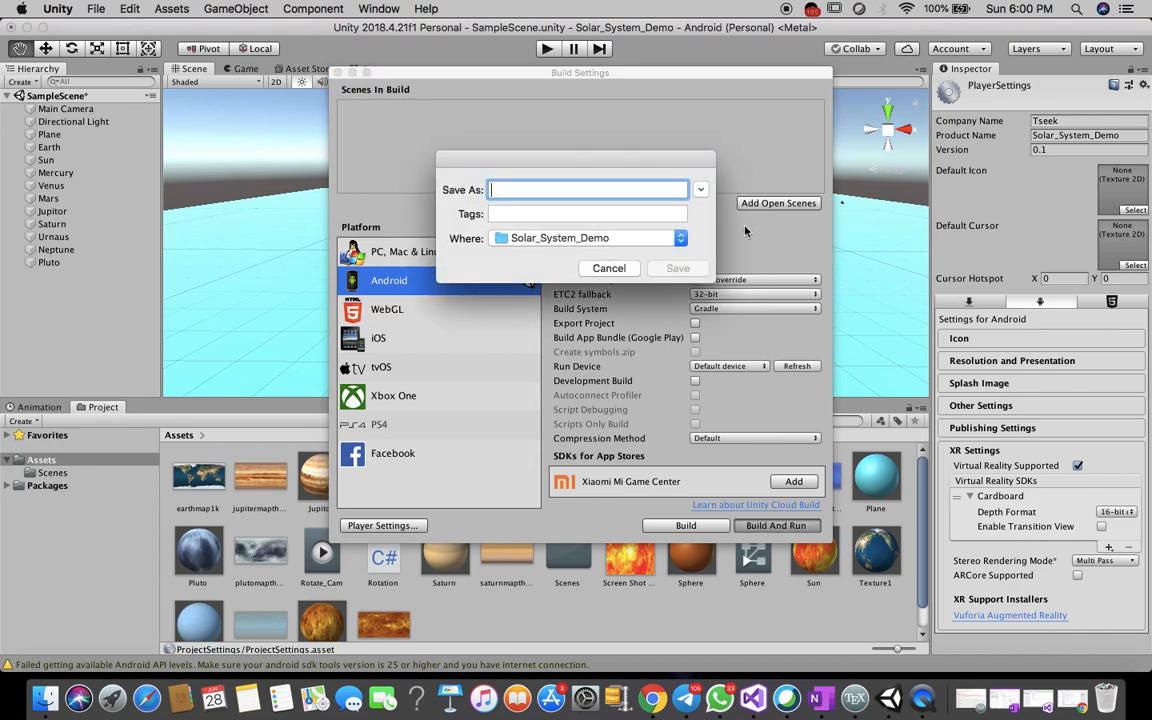
text(S)
key(BackSpace)
text(My)
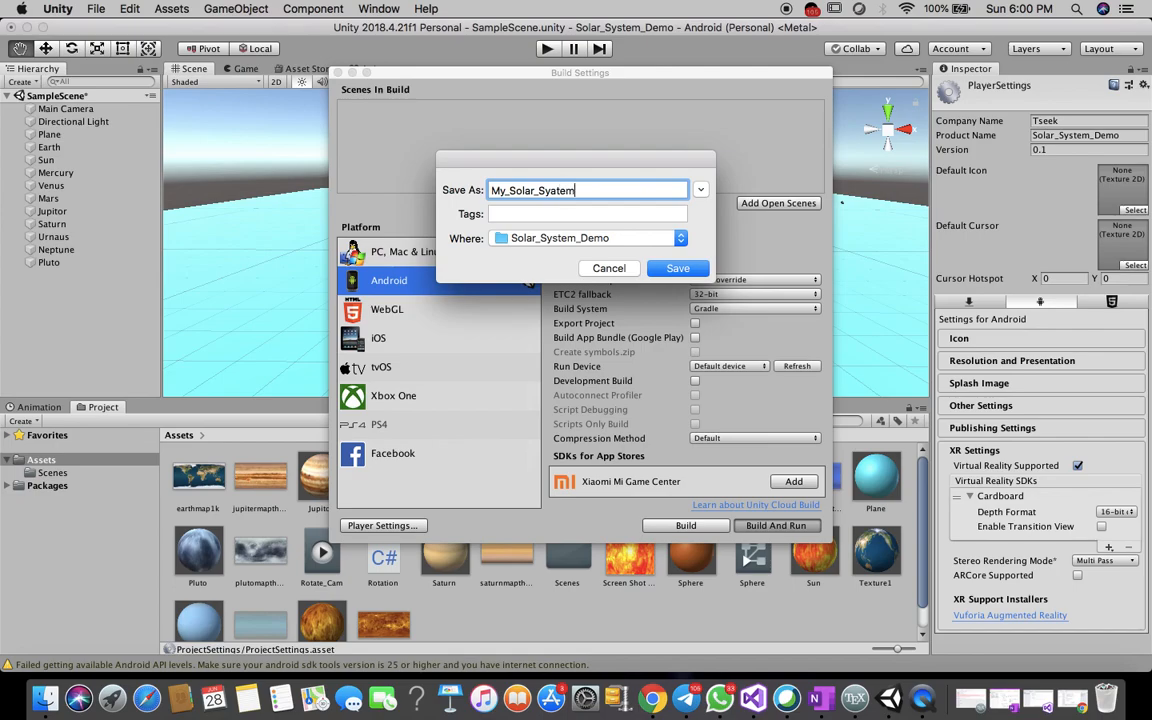
text(_Solar_System_Dem)
click(691, 271)
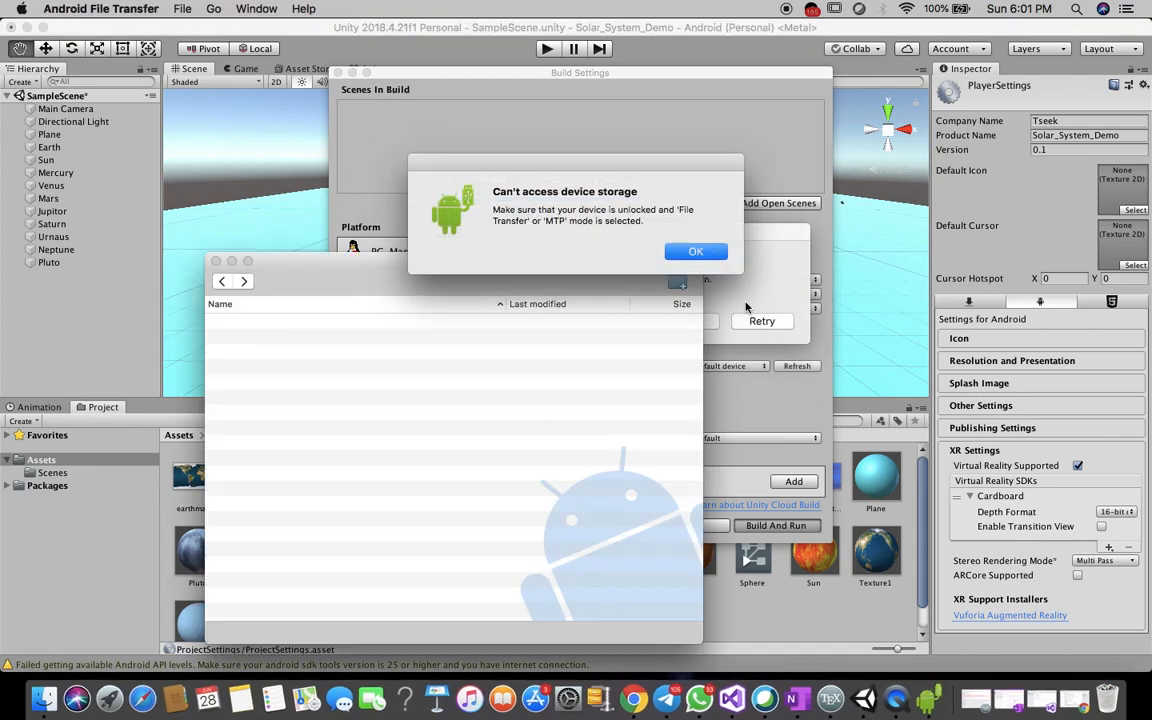
Retry the Android device detection, dismiss the device errors, and build and run the project again as My_Solar_System_Demo.
click(696, 251)
click(765, 321)
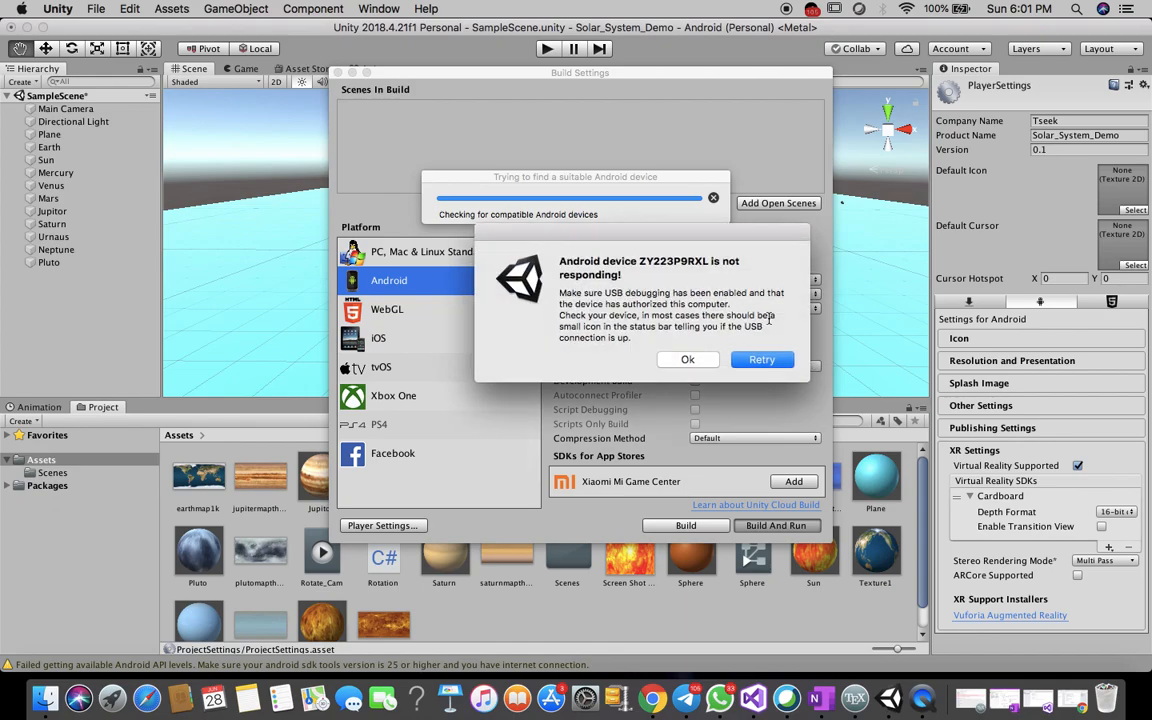
click(786, 366)
click(694, 362)
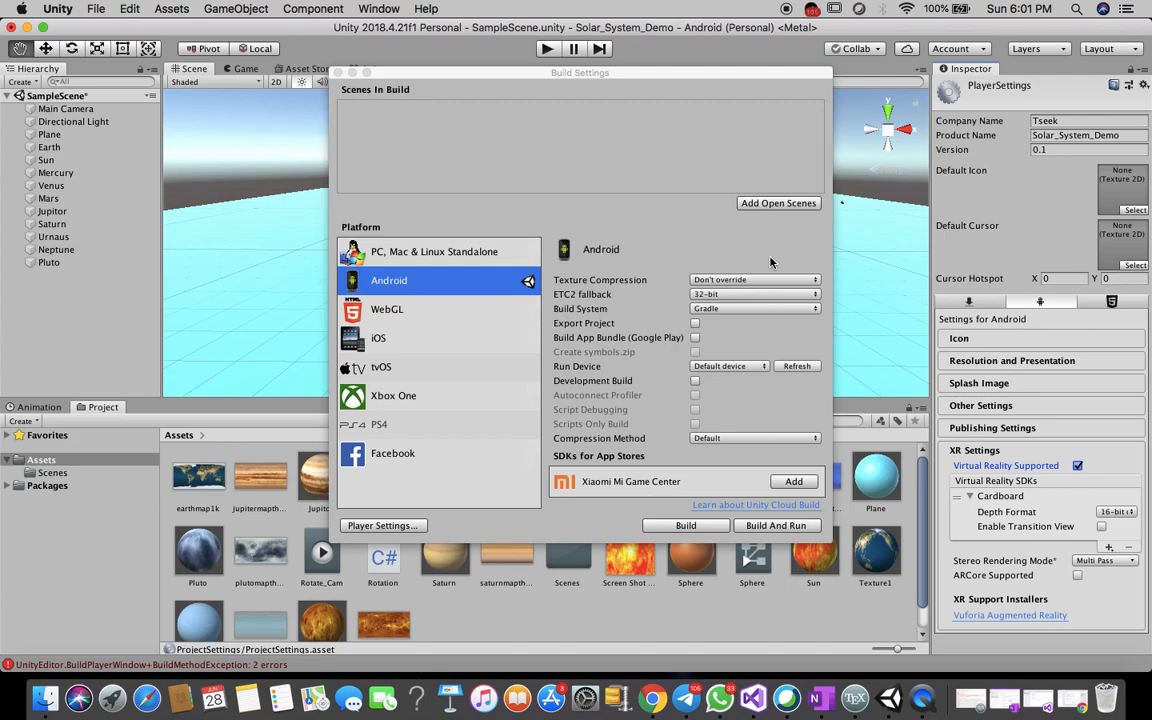
click(777, 526)
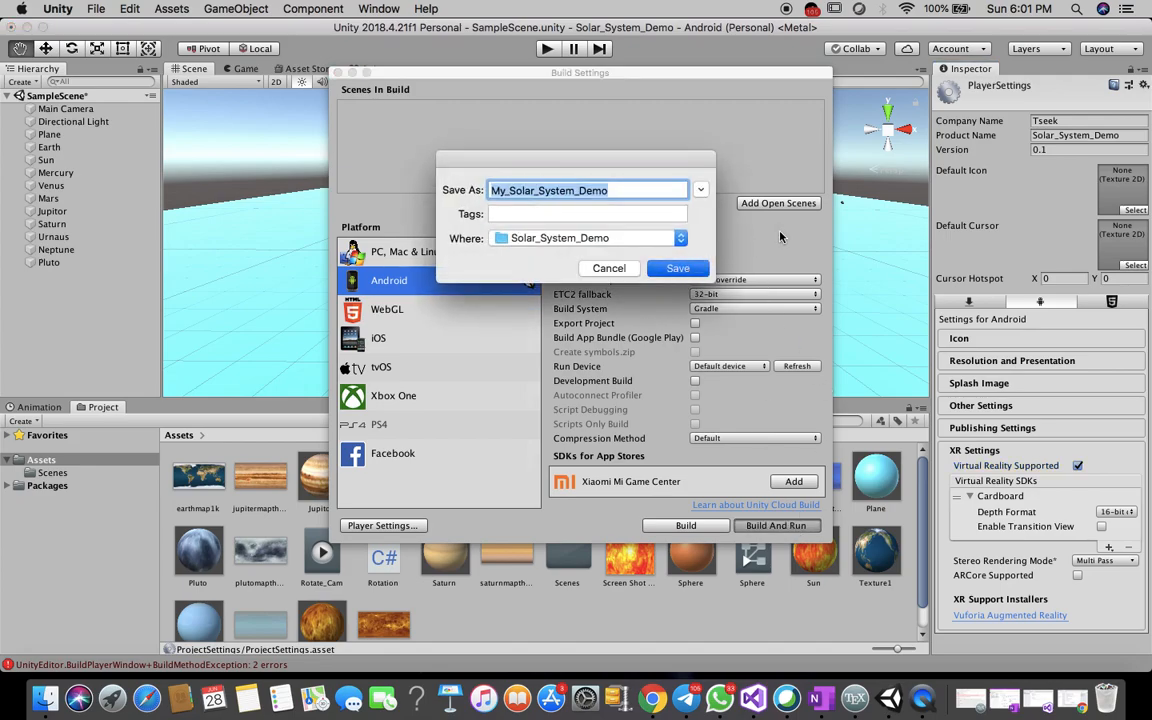
click(678, 269)
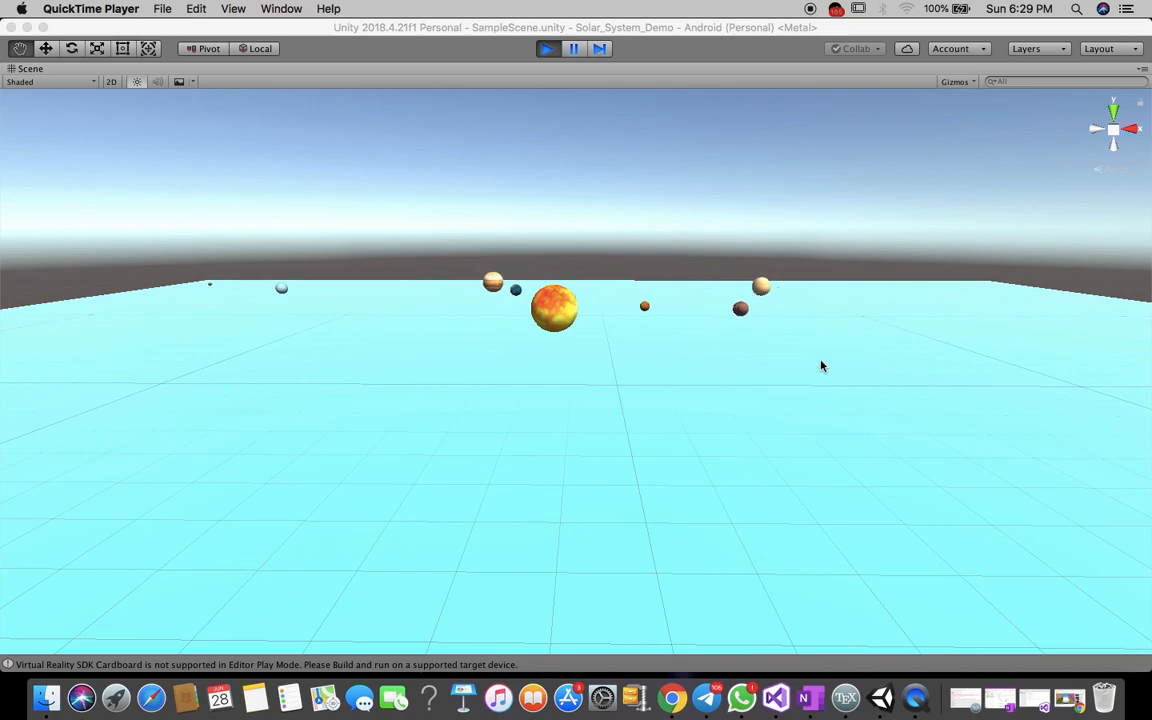
Stop playing the solar system scene and return to edit mode.
click(546, 50)
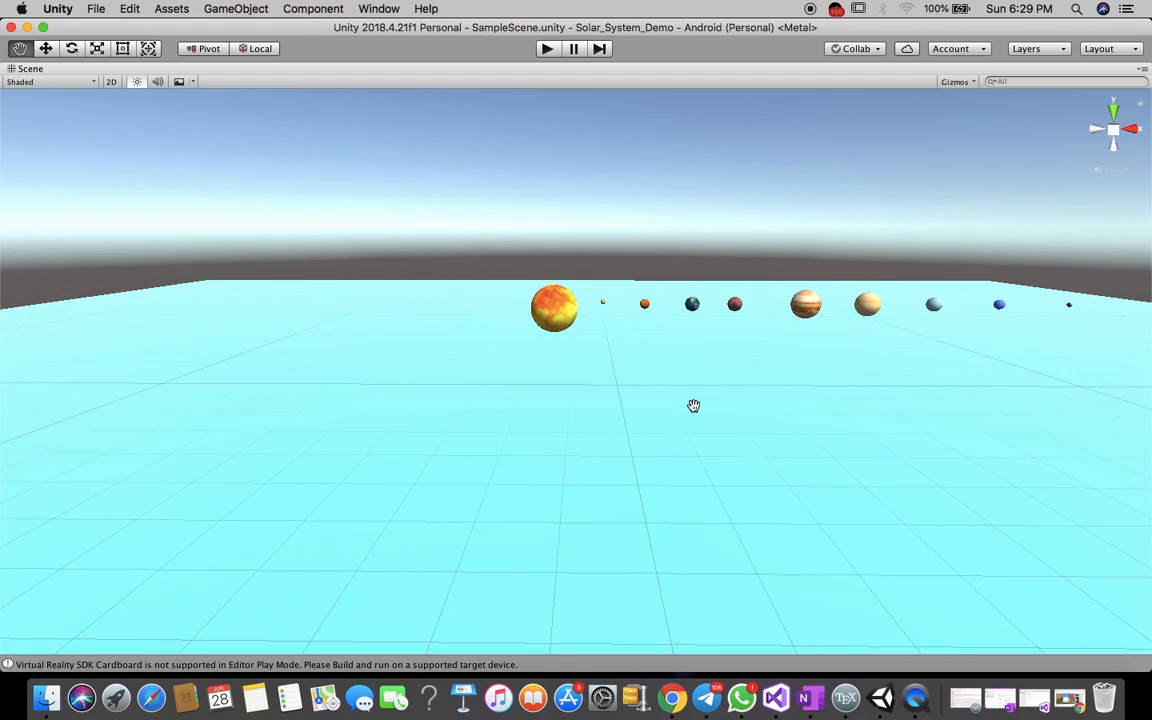
right_click(925, 708)
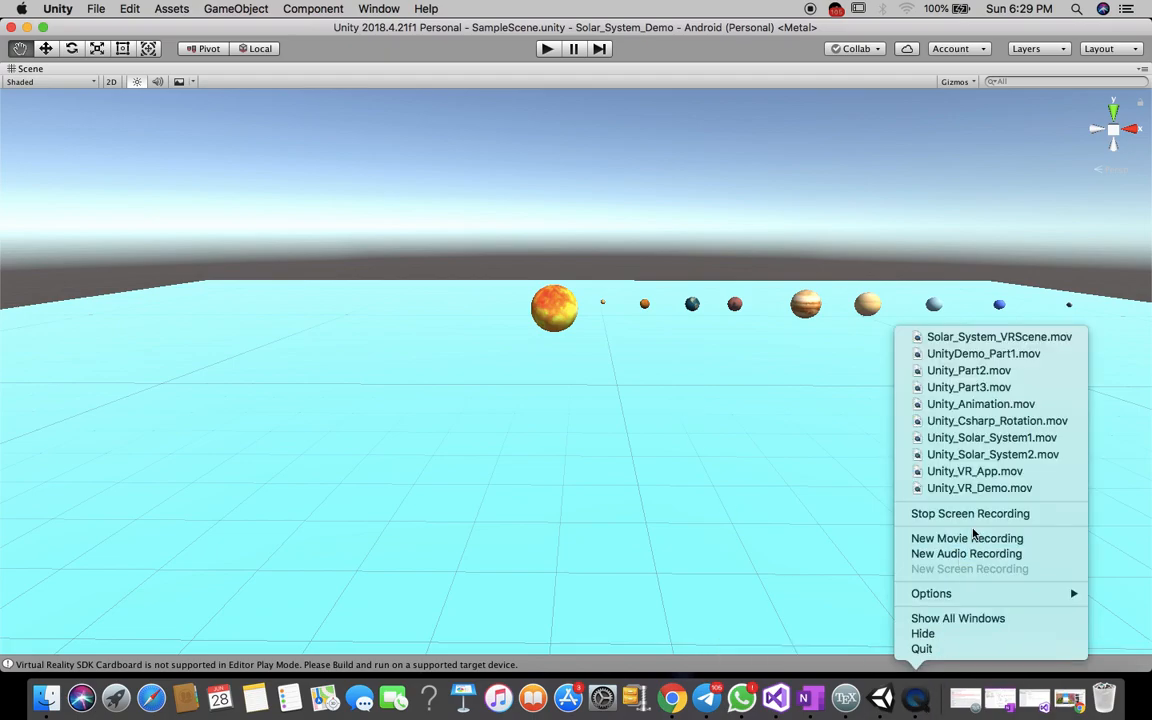